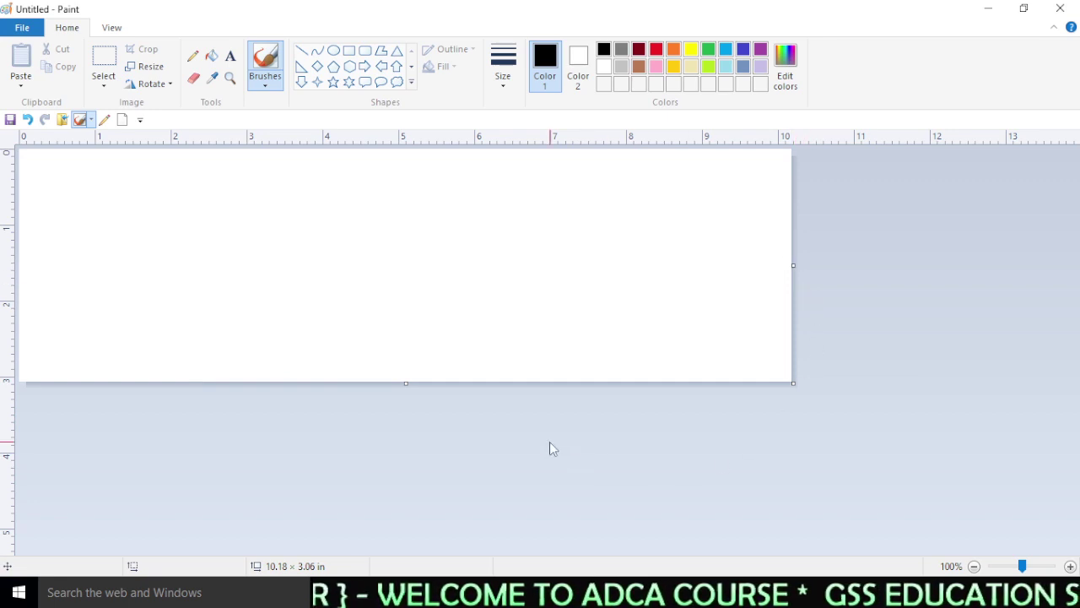
- Enlarge the blank canvas to about 13.97 × 6.03 in so that it extends beyond the visible drawing area
left_click_drag(406, 384, 405, 417)
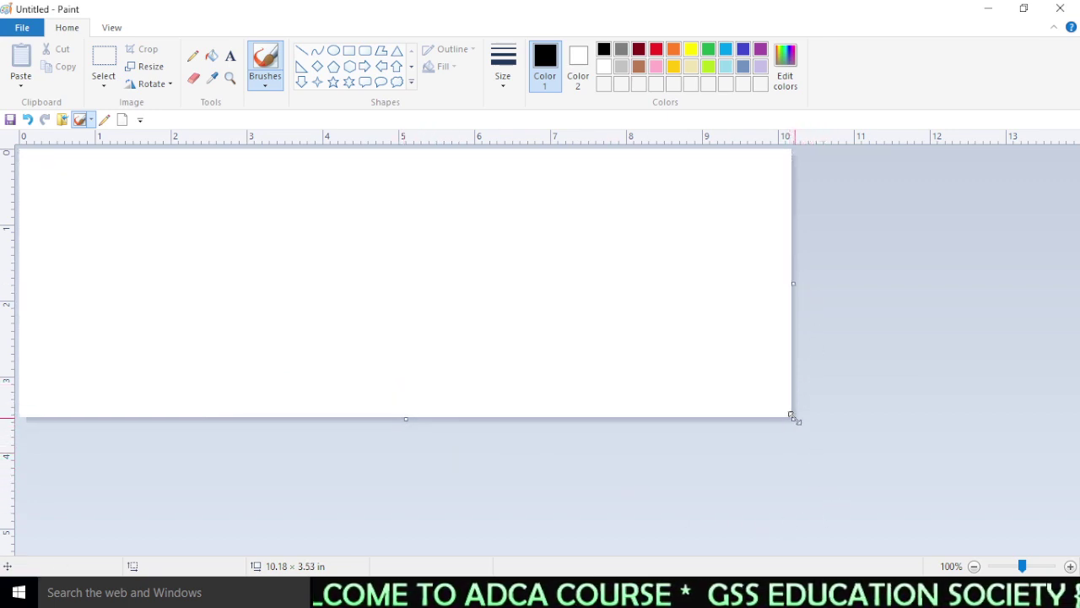
left_click_drag(794, 418, 1079, 607)
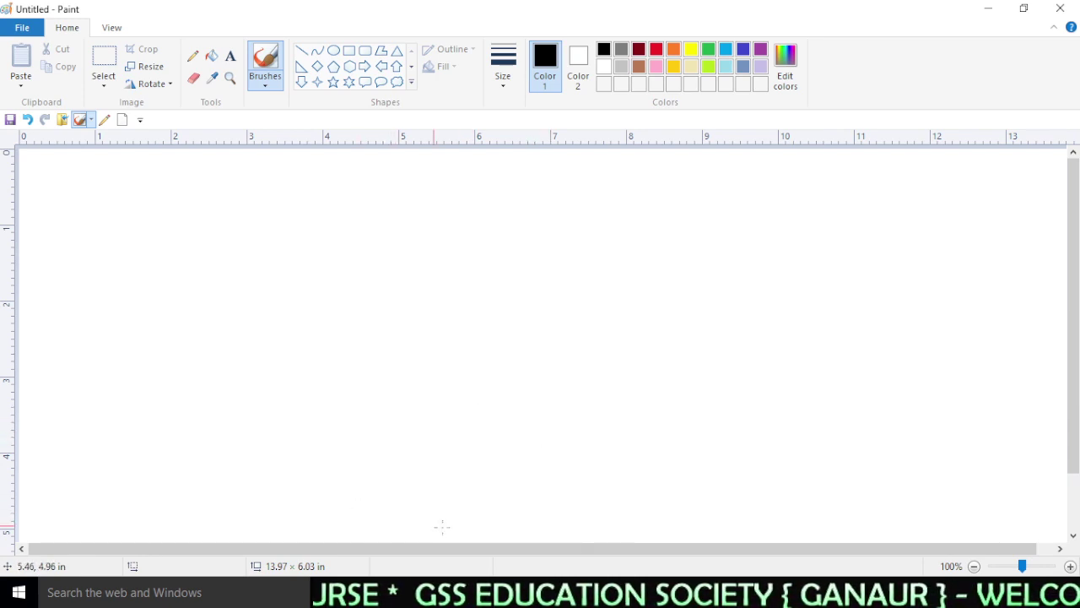
left_click_drag(456, 557, 434, 552)
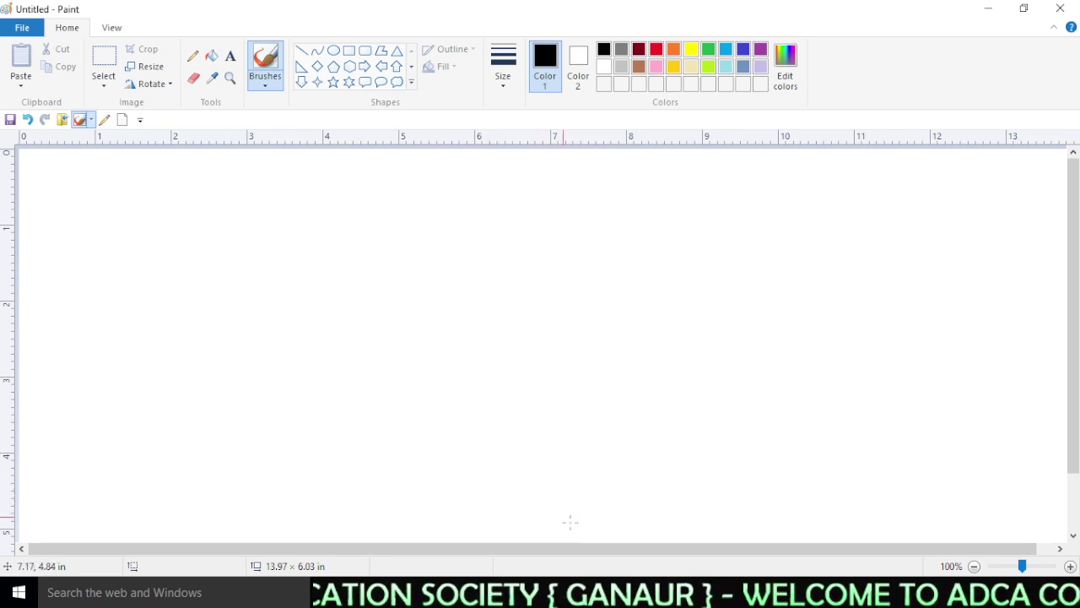
left_click_drag(541, 554, 501, 549)
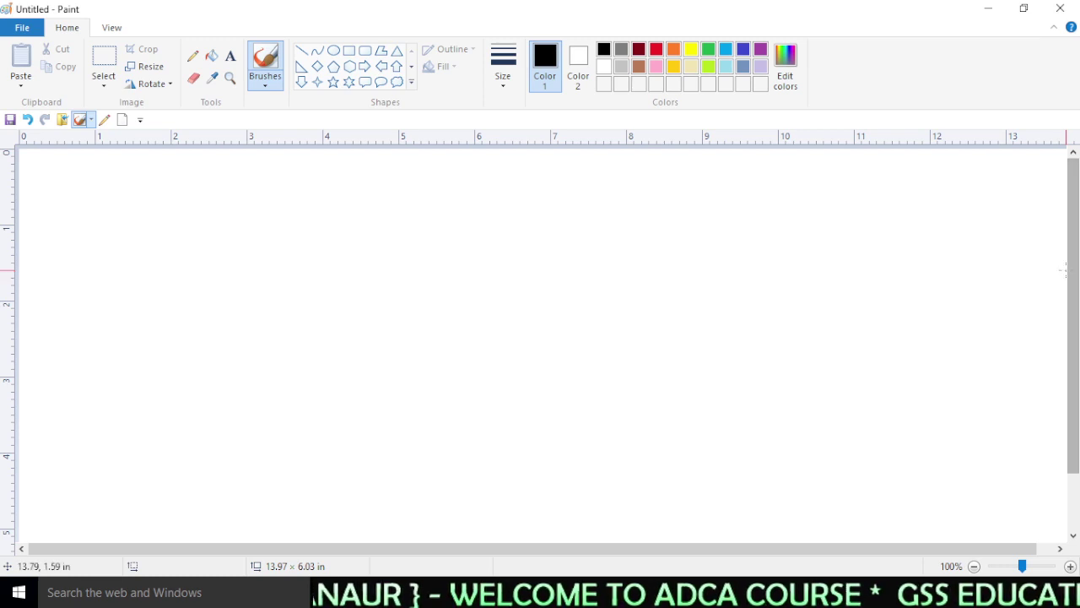
- Brush a black downward arrow along the canvas's right edge and a leftward arrow in its lower-left area
left_click_drag(1063, 270, 1062, 318)
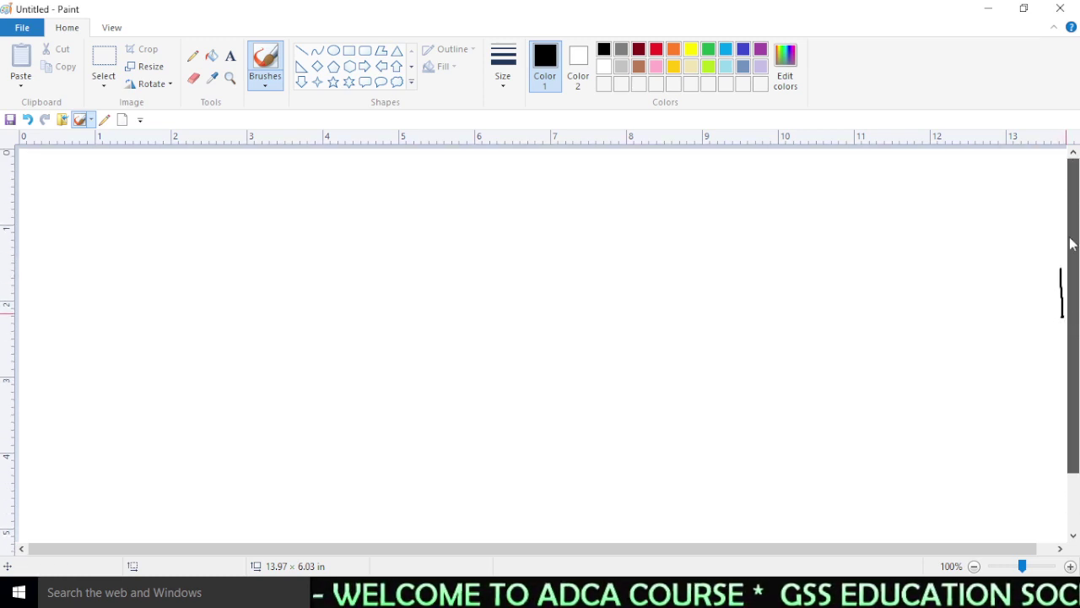
mouse_move(1050, 215)
left_mouse_down()
mouse_move(1064, 359)
mouse_move(1066, 333)
left_mouse_up()
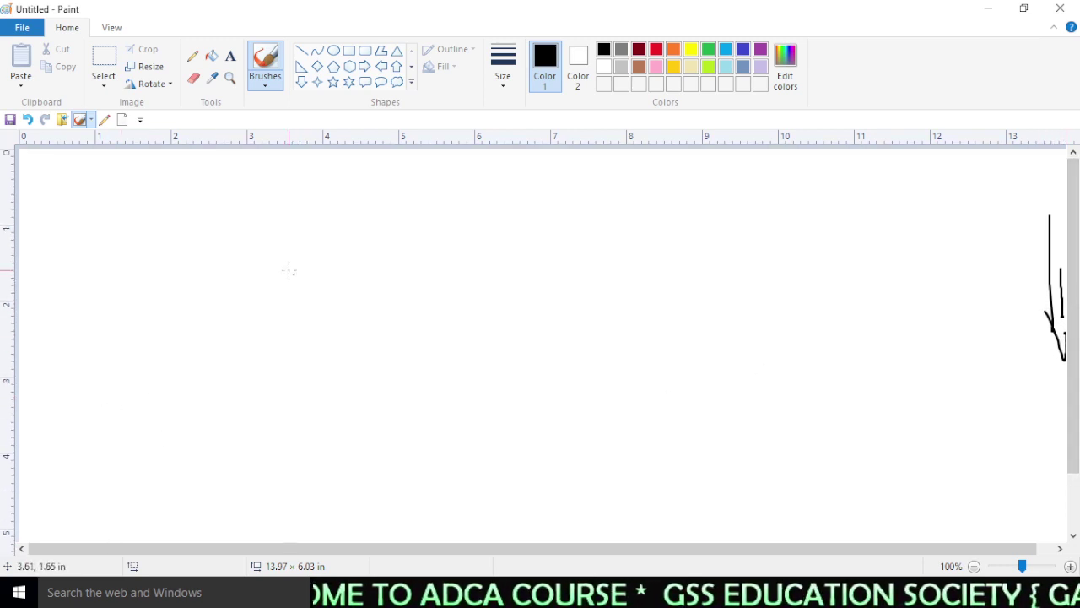
left_click_drag(171, 471, 285, 474)
mouse_move(187, 445)
left_mouse_down()
mouse_move(156, 463)
mouse_move(211, 505)
left_mouse_up()
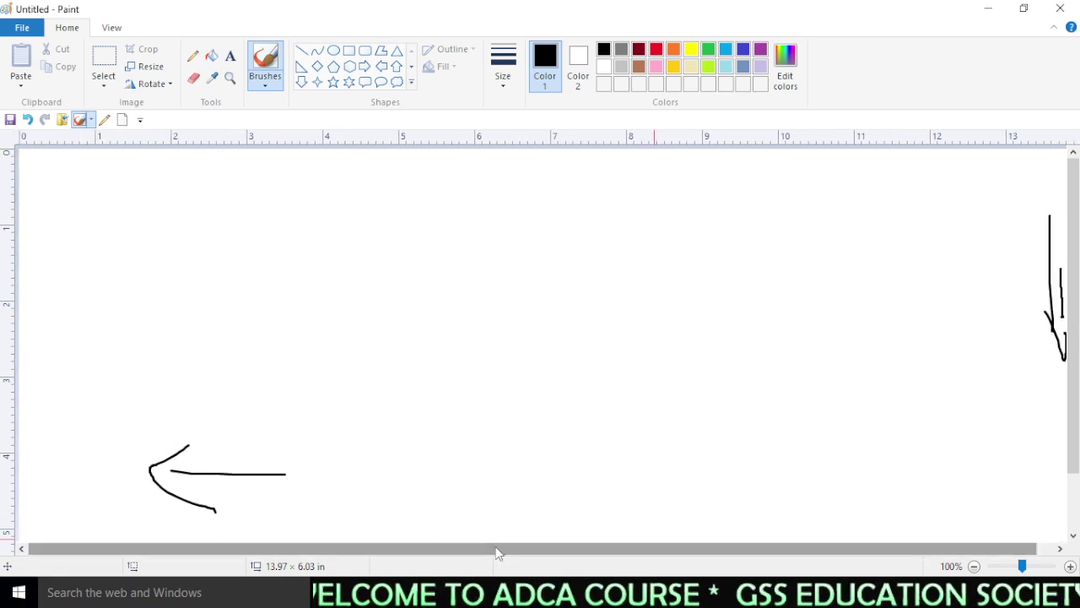
- Zoom out to 25% to view the whole canvas and return the zoom to 100%
left_click_drag(1073, 327, 1064, 383)
scroll(1063, 382, "up", 2)
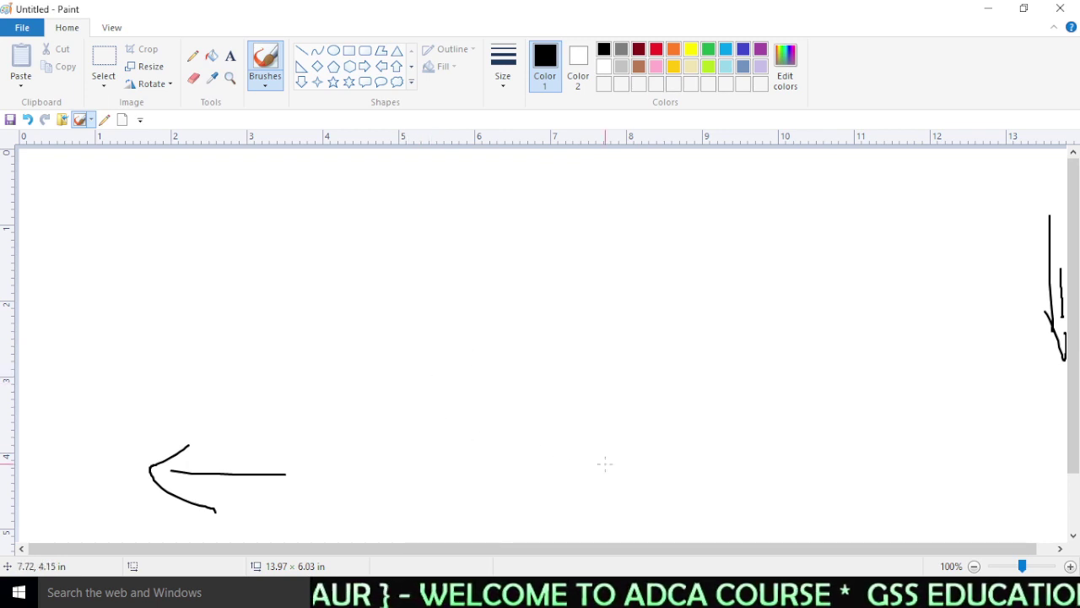
left_click(974, 567)
left_click(975, 567)
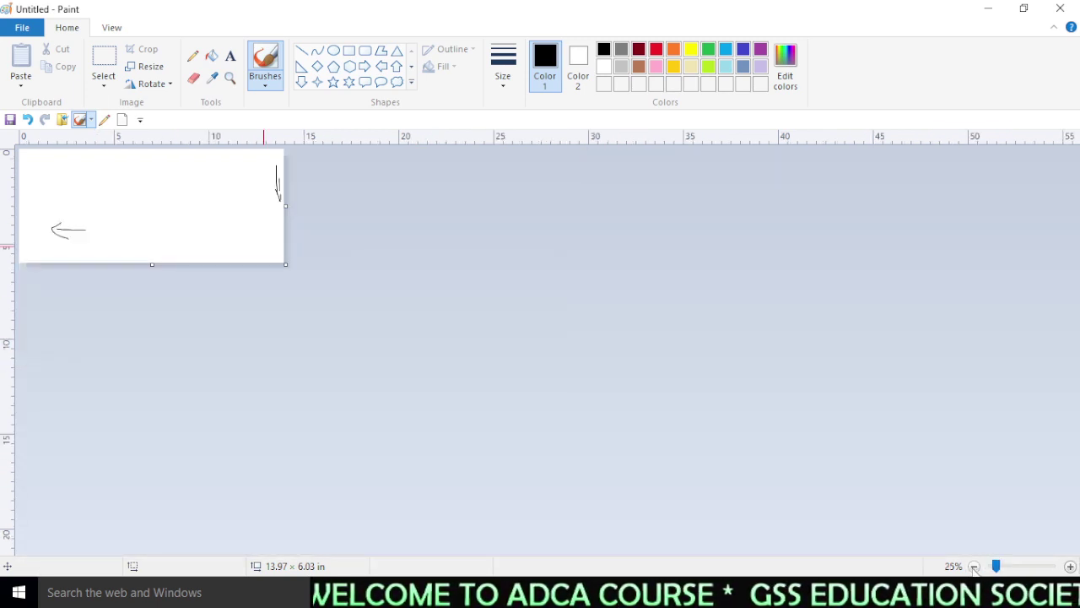
left_click(1070, 566)
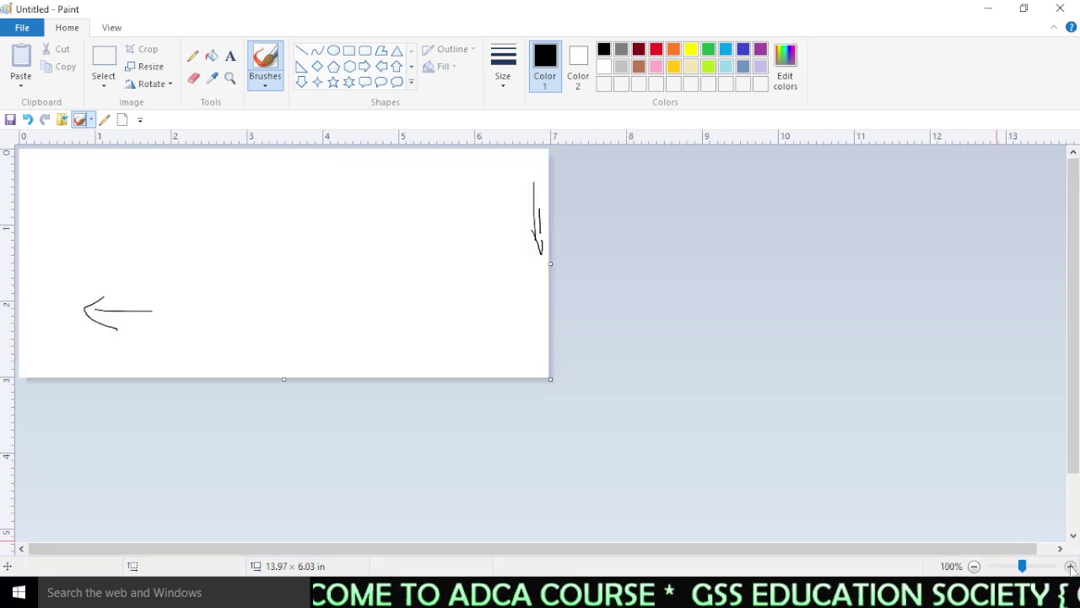
left_click(1070, 567)
left_click(1070, 567)
left_click(975, 567)
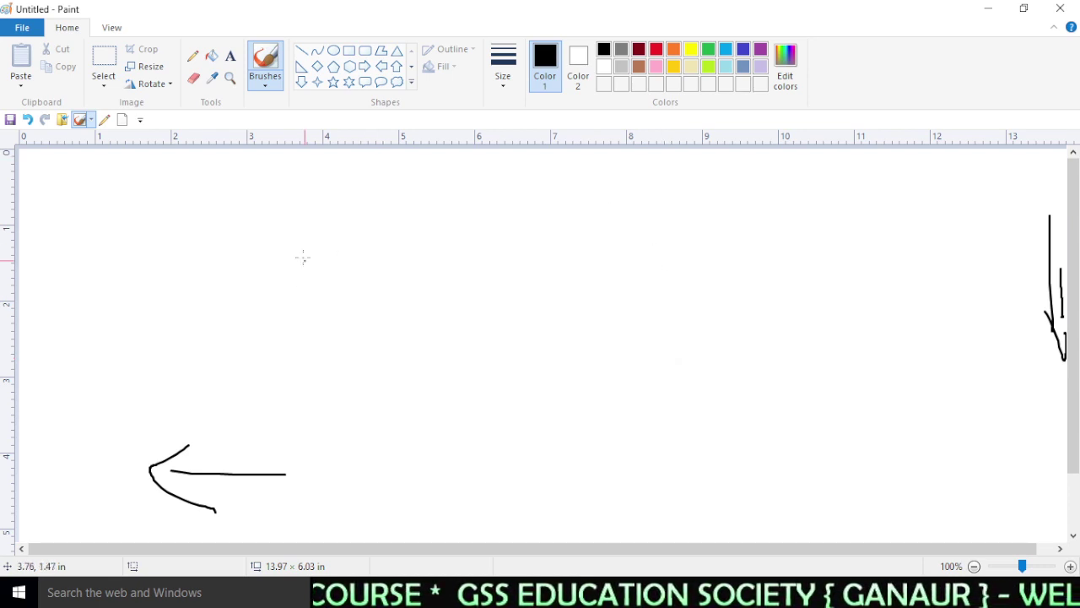
- Show the Quick Access Toolbar above the ribbon and move it back below the ribbon
left_click(140, 121)
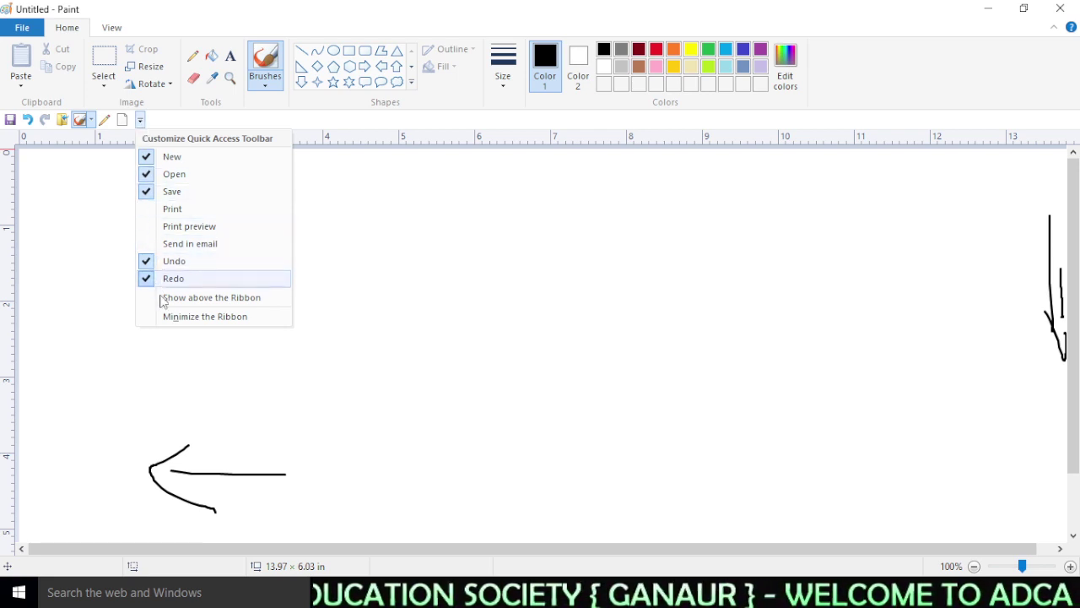
left_click(228, 298)
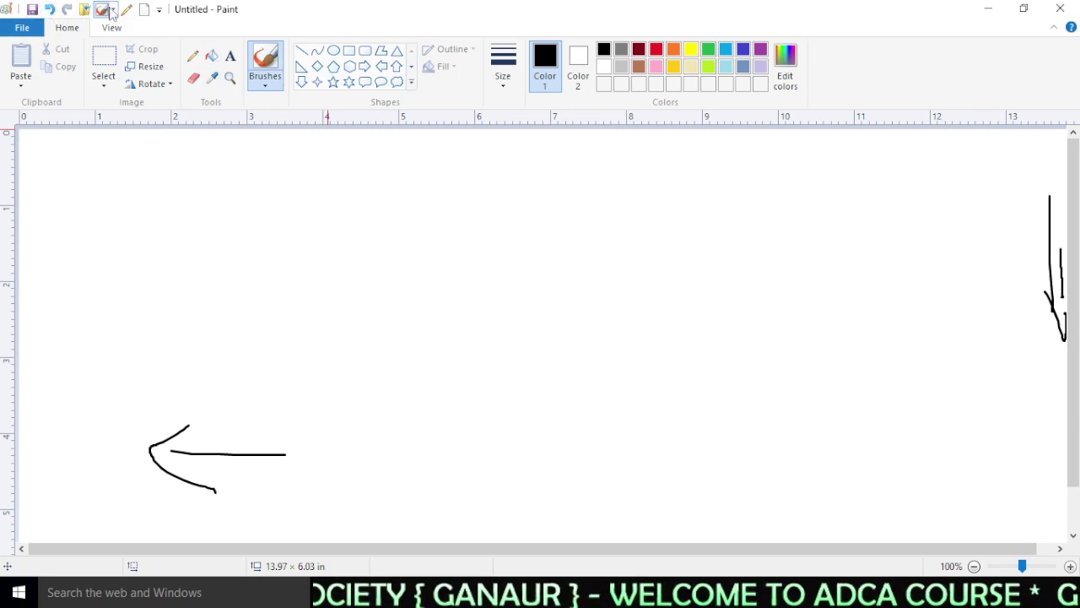
left_click(159, 11)
left_click(264, 189)
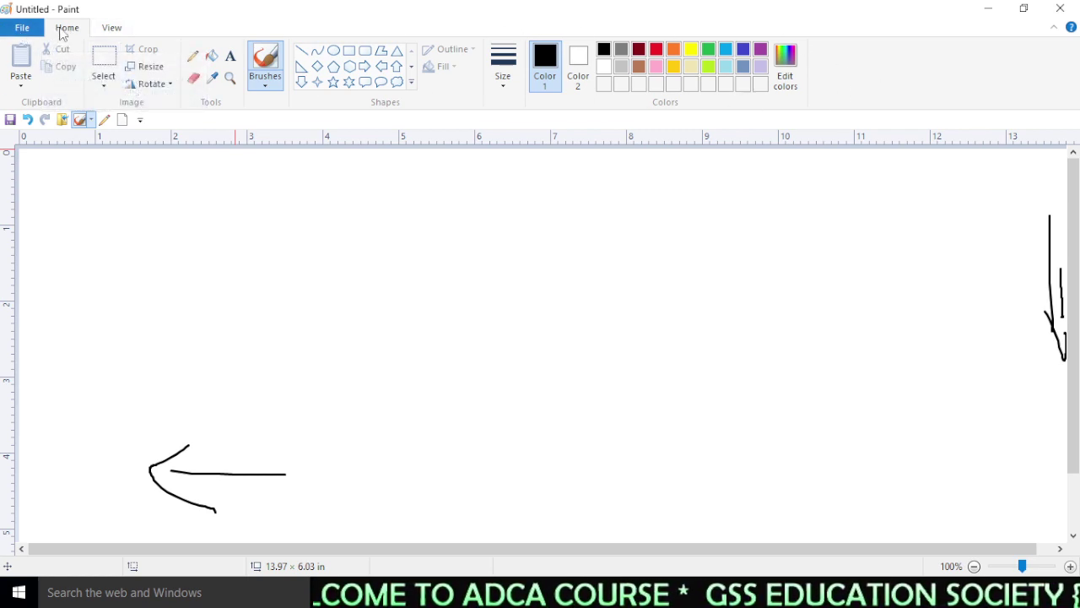
- Examine the command groups under Home and View and the file commands under File
left_click(113, 29)
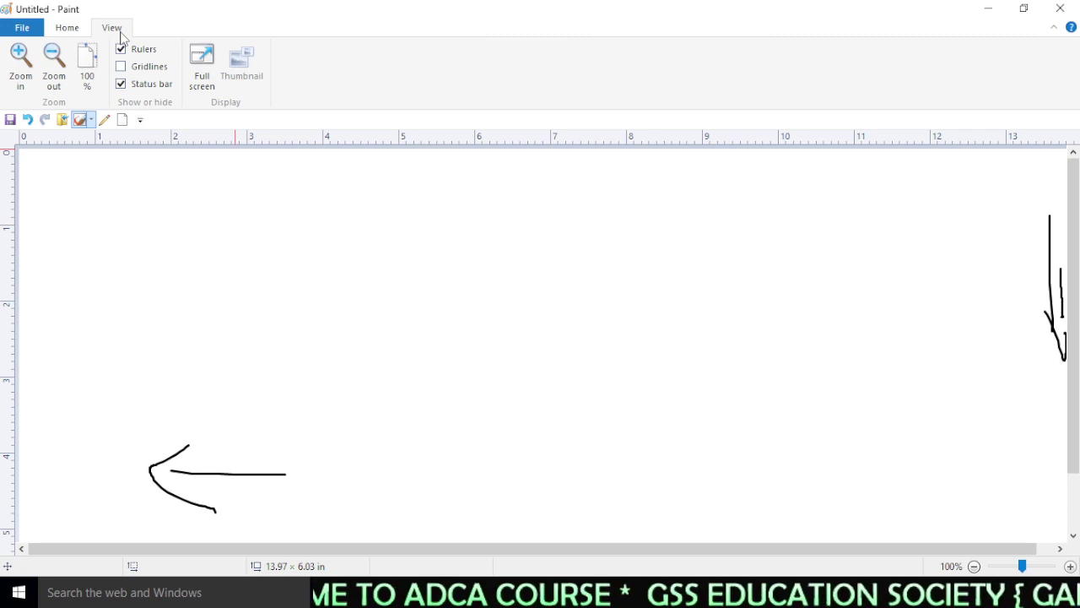
left_click(66, 30)
left_click(110, 32)
left_click(34, 32)
left_click(34, 32)
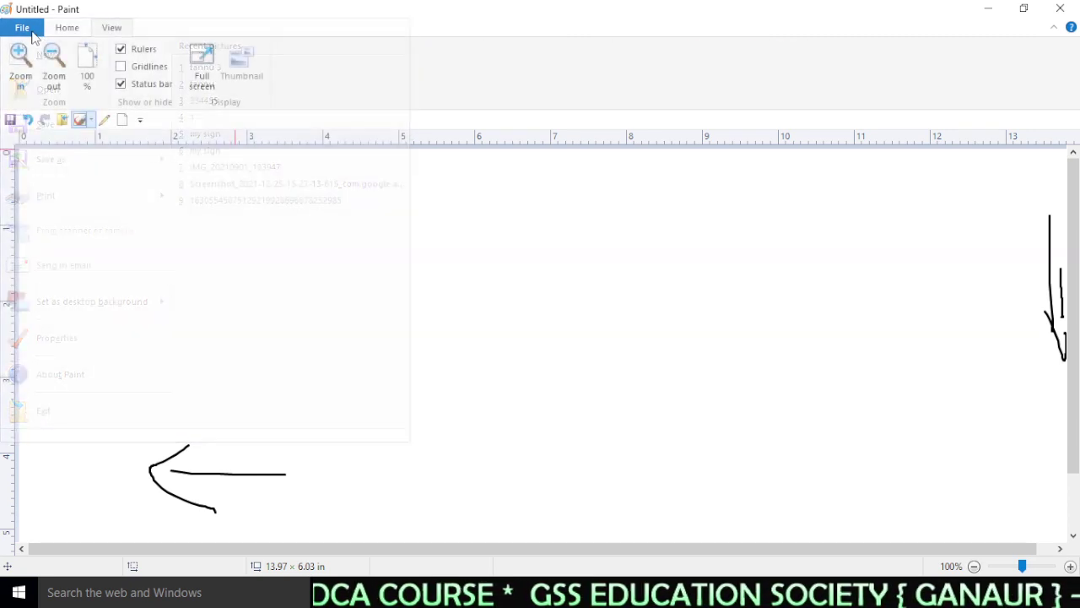
left_click(72, 30)
left_click(111, 28)
left_click(74, 32)
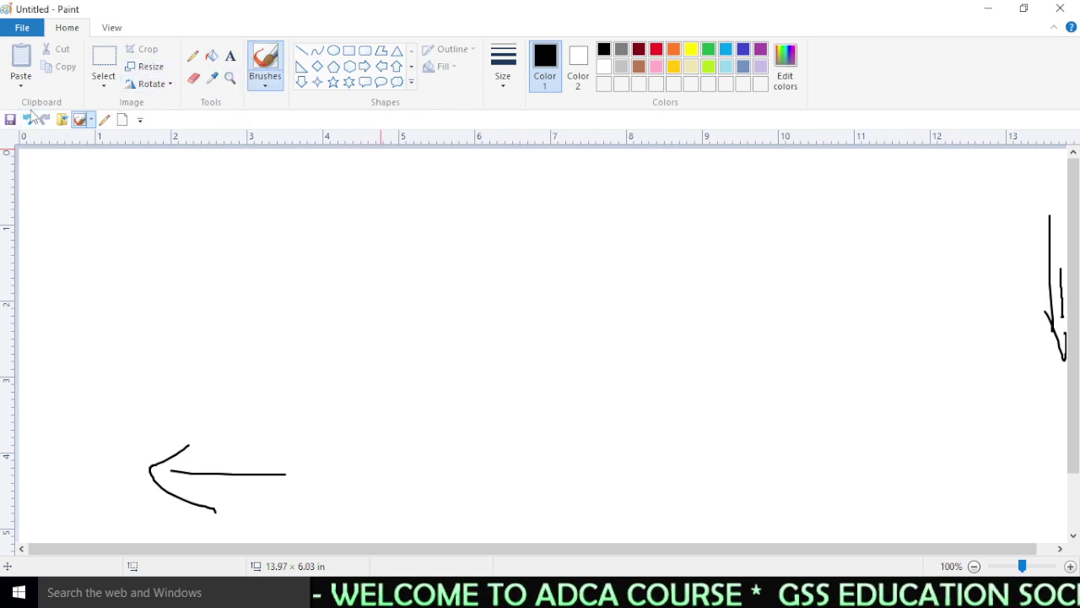
left_click(113, 29)
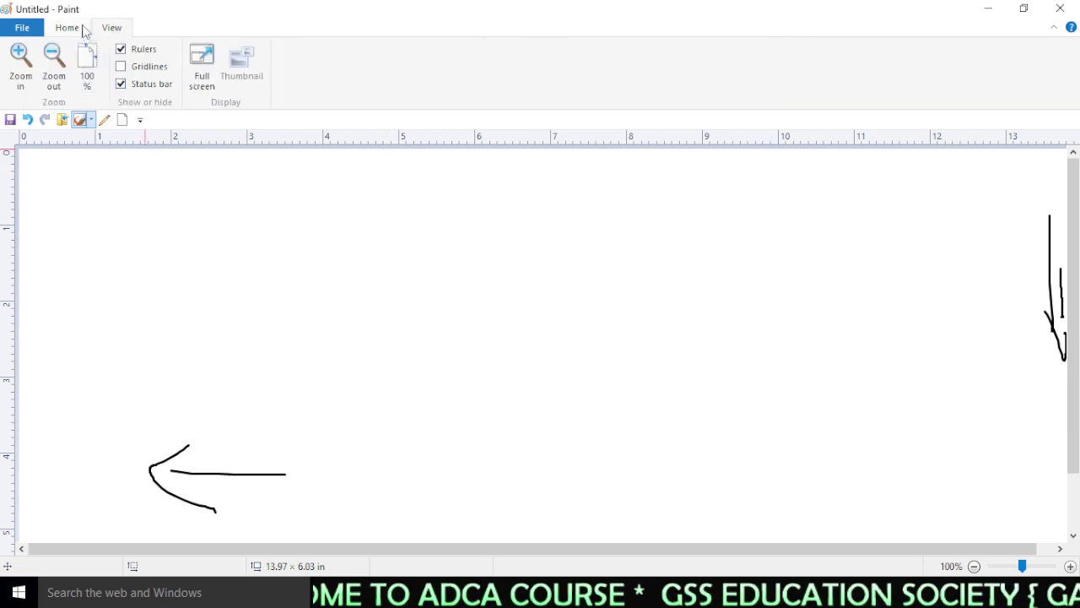
left_click(73, 32)
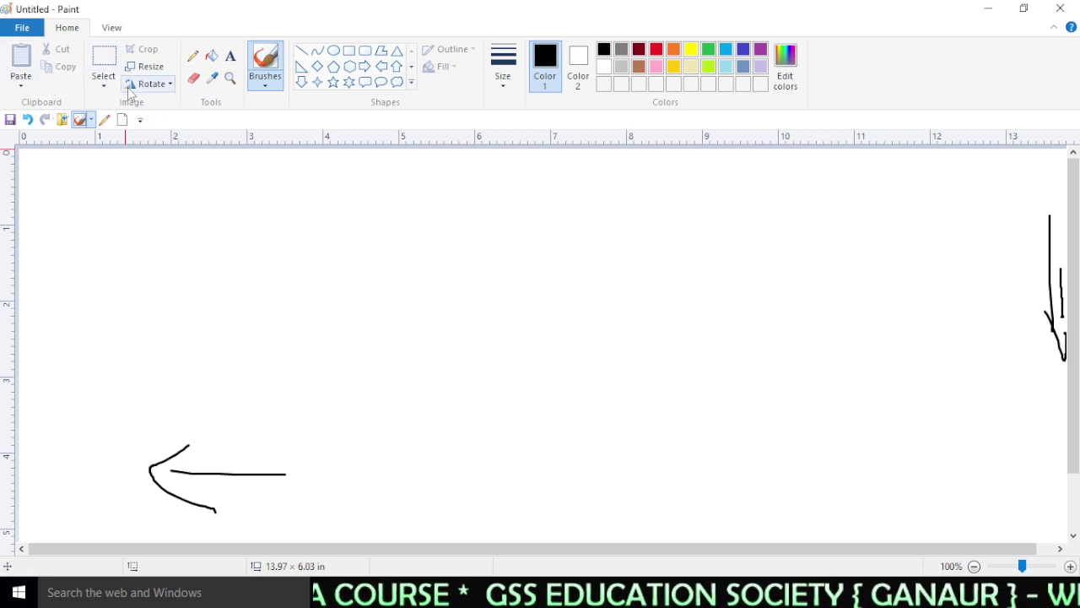
left_click(107, 32)
left_click(74, 32)
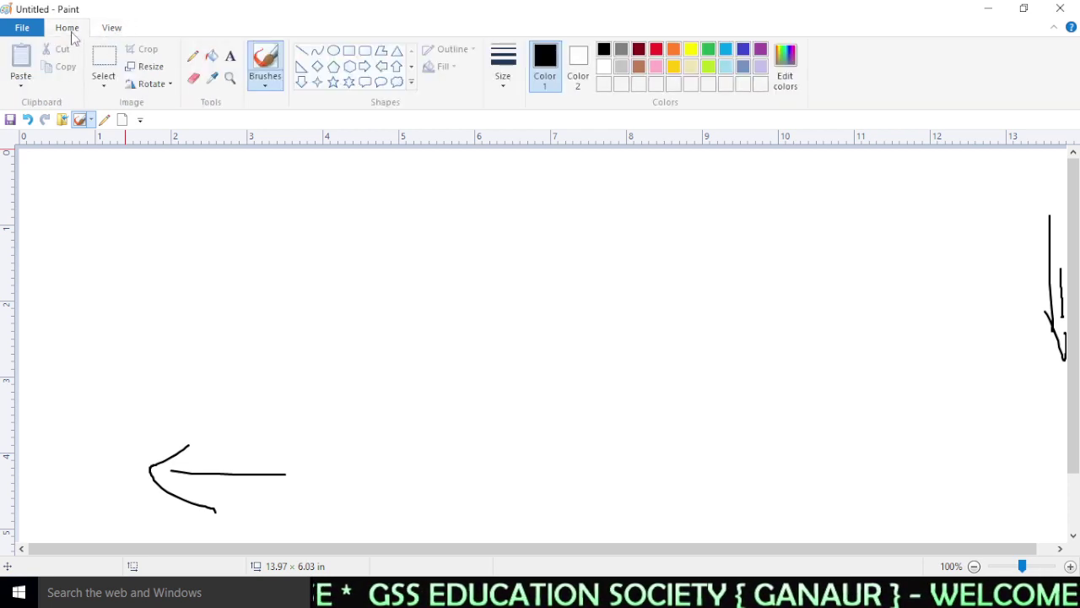
left_click(22, 31)
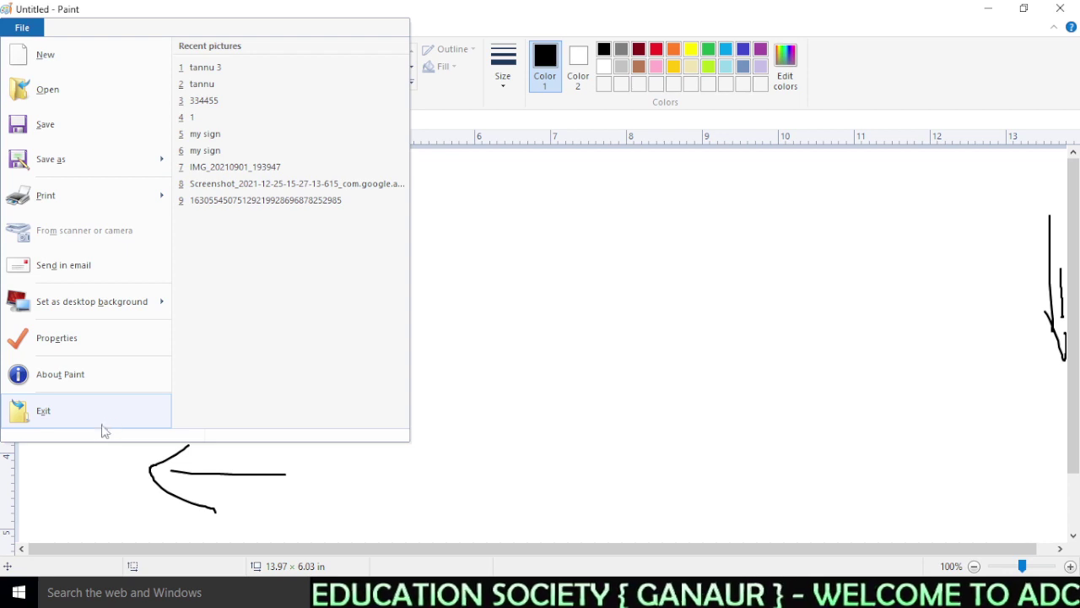
left_click(676, 319)
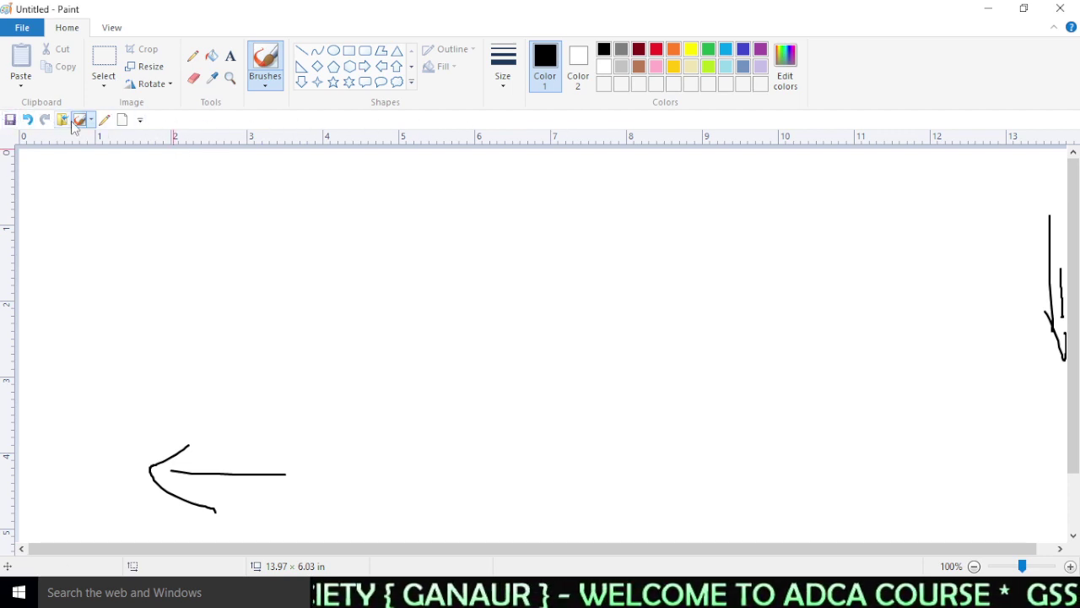
- Remove the New, Open, Save, Undo and Redo commands from the Quick Access Toolbar
left_click(140, 120)
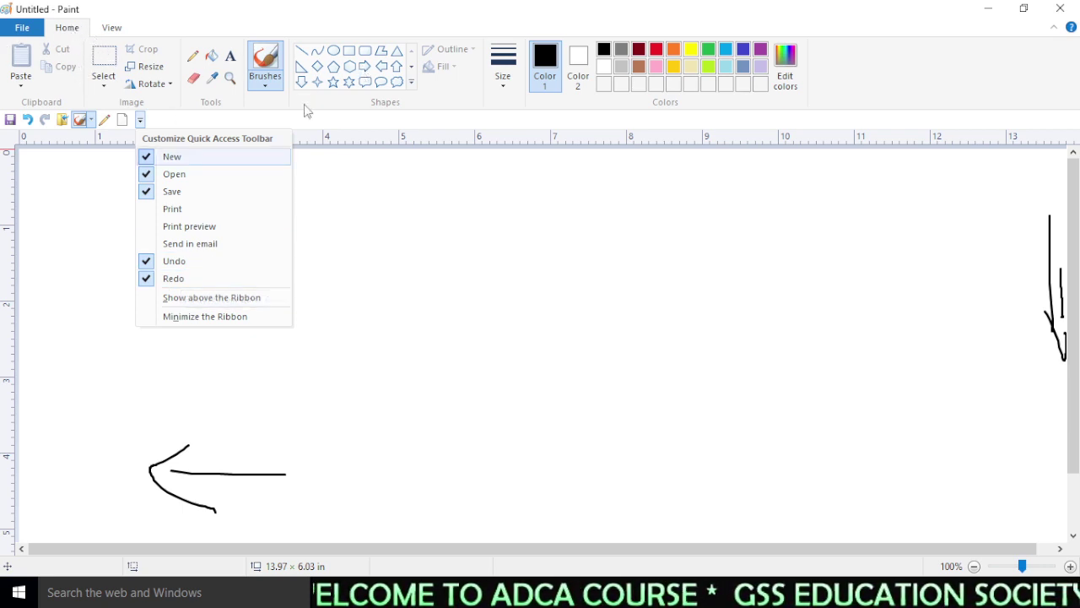
left_click(172, 156)
left_click(122, 119)
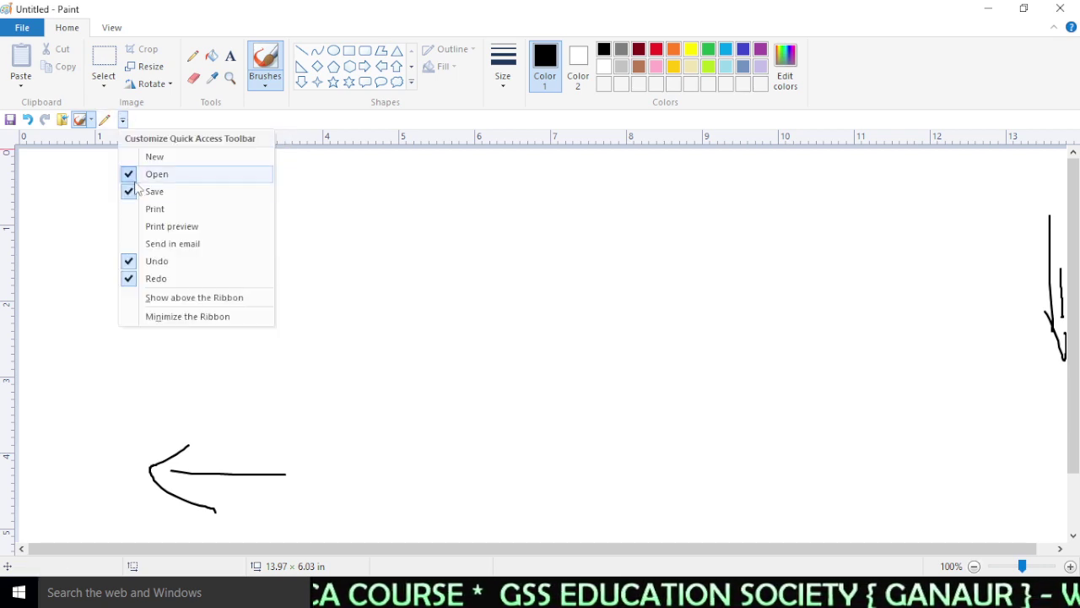
left_click(154, 174)
left_click(104, 119)
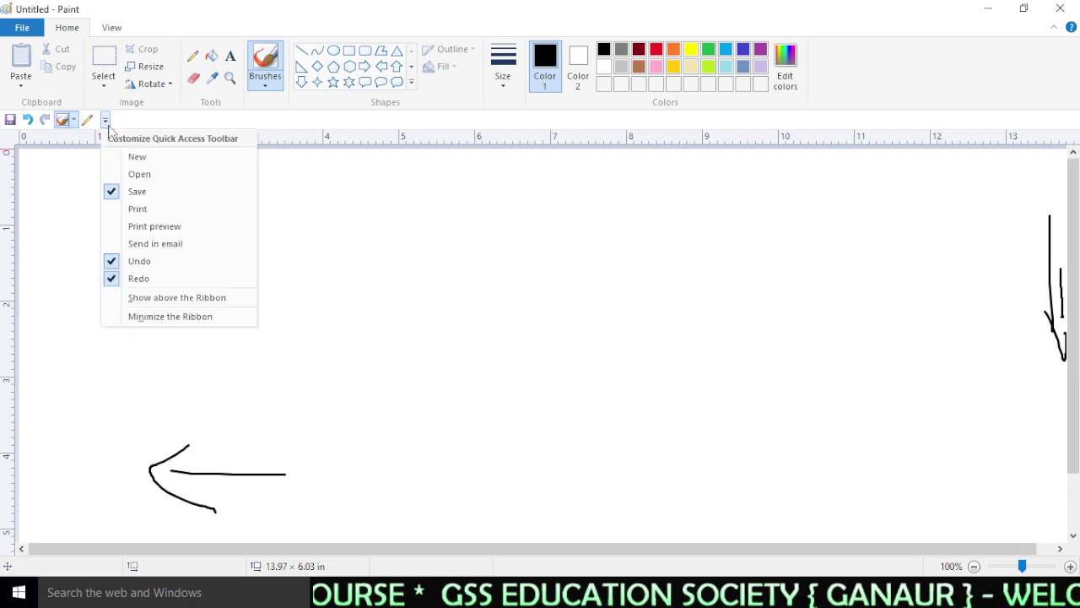
left_click(137, 192)
left_click(87, 120)
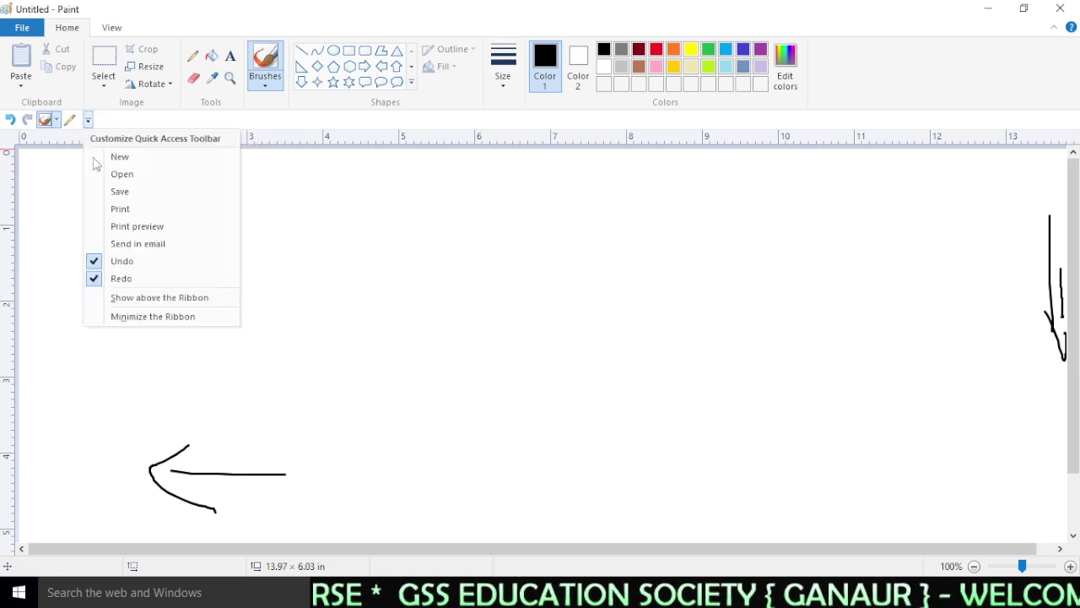
left_click(122, 261)
left_click(70, 120)
left_click(105, 278)
- Remove the remaining Brushes and Pencil shortcuts from the Quick Access Toolbar
right_click(16, 118)
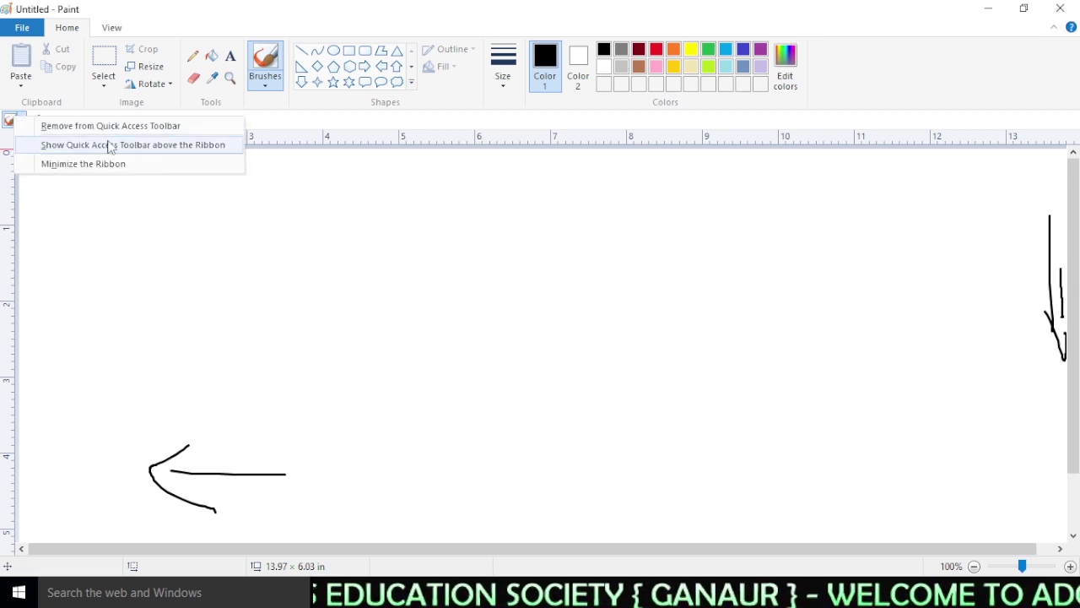
right_click(12, 119)
right_click(10, 122)
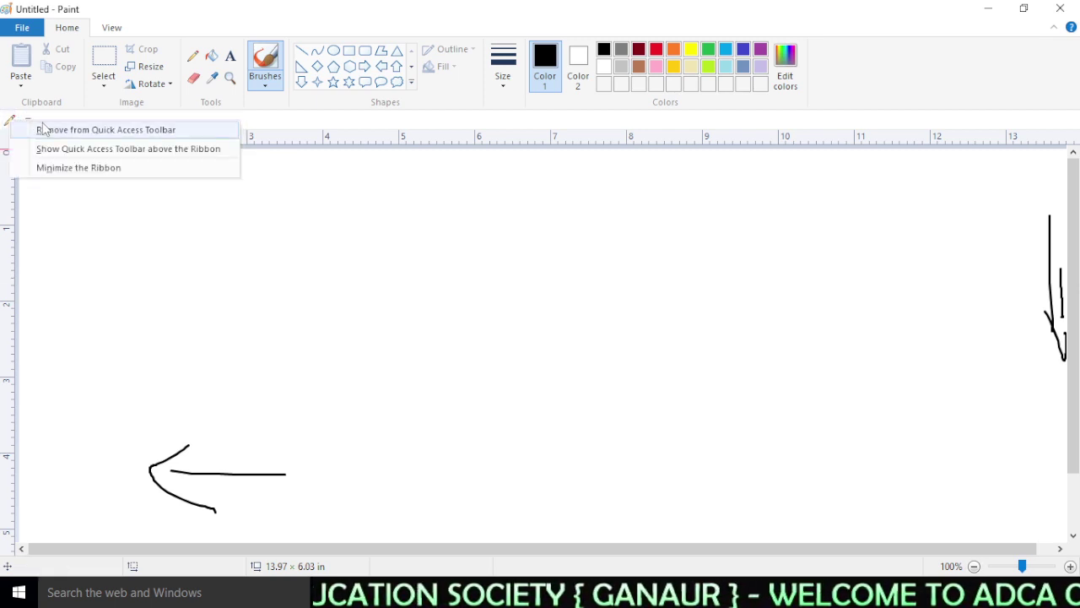
left_click(38, 129)
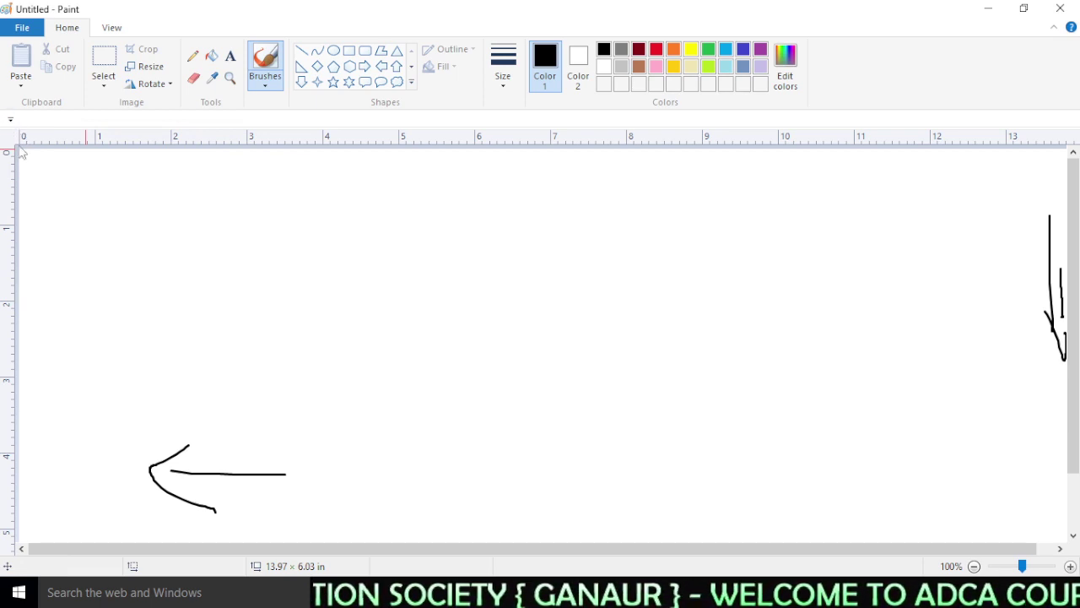
- Add the New, Open, Save, Undo and Redo commands to the Quick Access Toolbar in that order
left_click(10, 120)
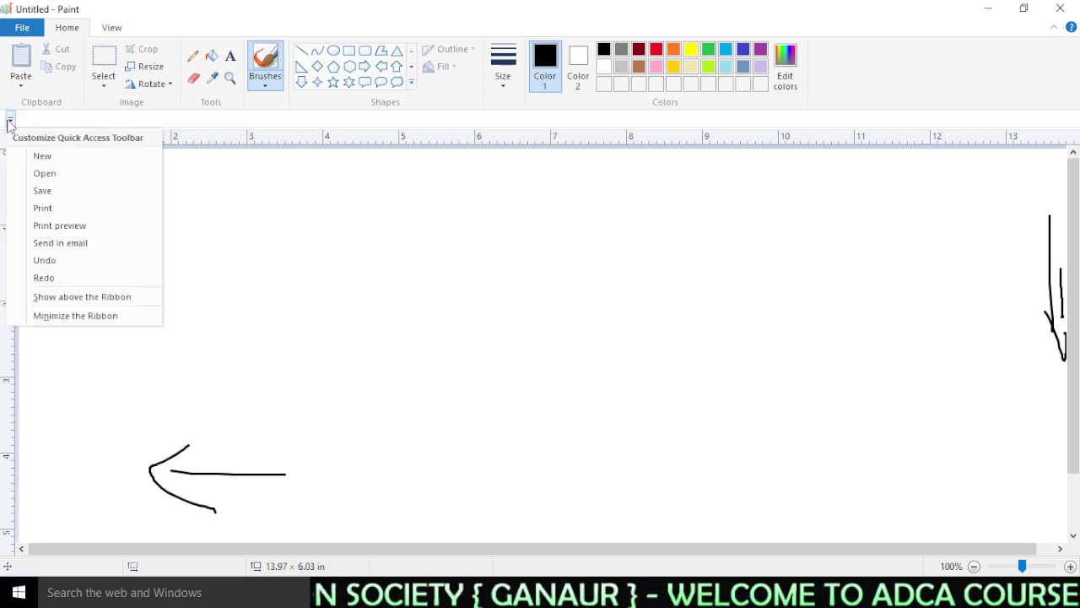
left_click(54, 160)
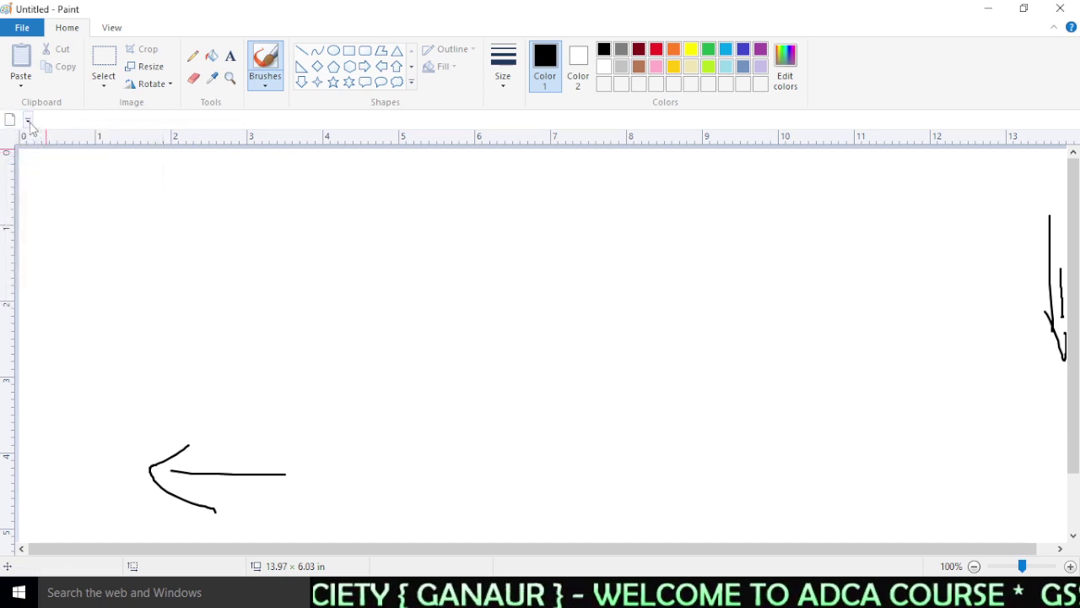
left_click(28, 122)
left_click(54, 174)
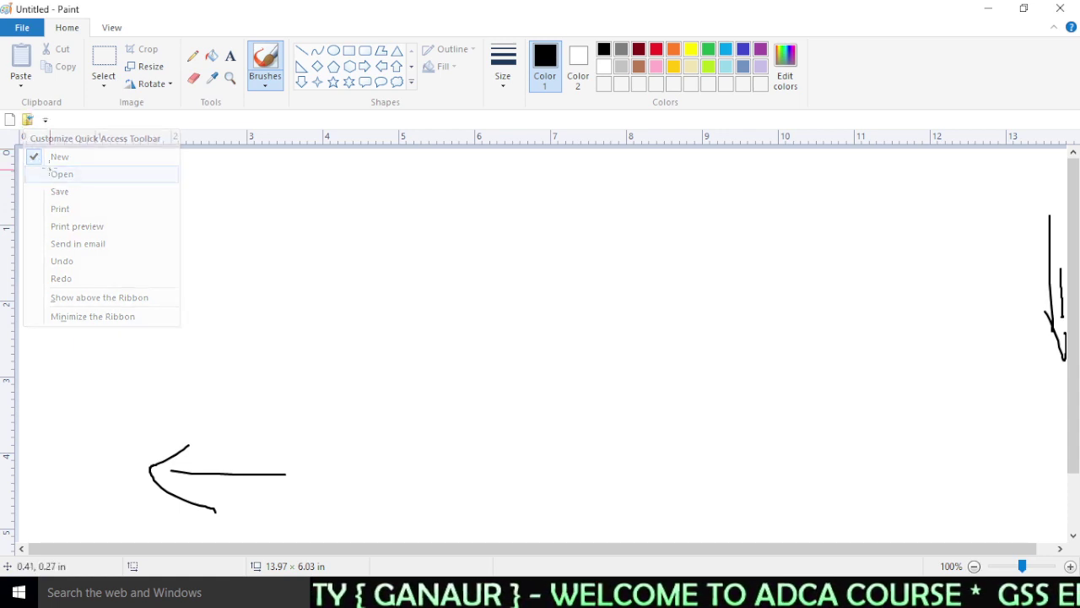
left_click(45, 121)
left_click(77, 192)
left_click(62, 120)
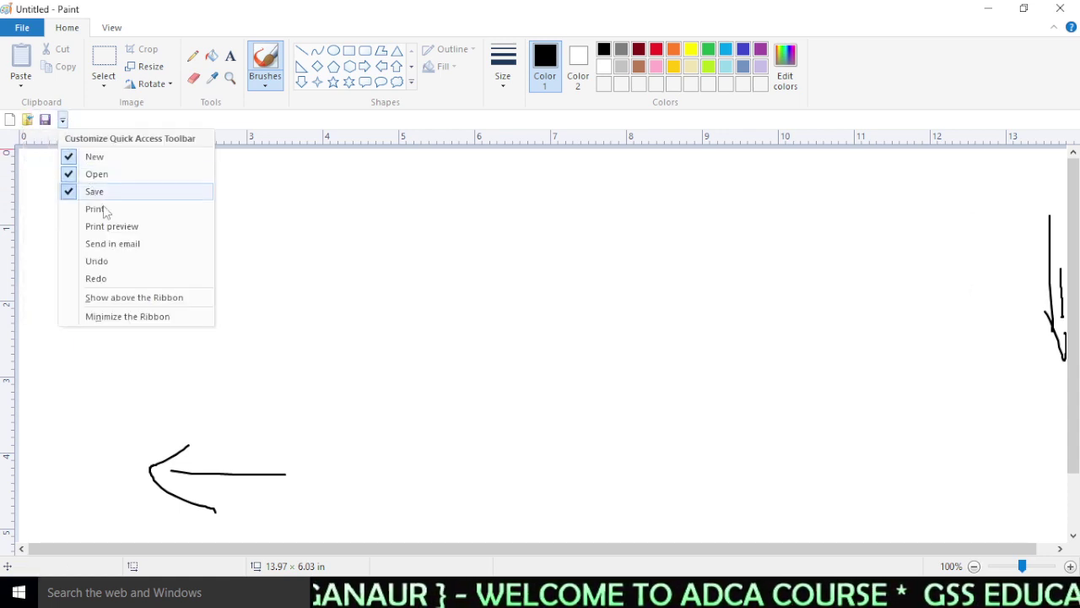
left_click(118, 261)
left_click(79, 119)
left_click(146, 281)
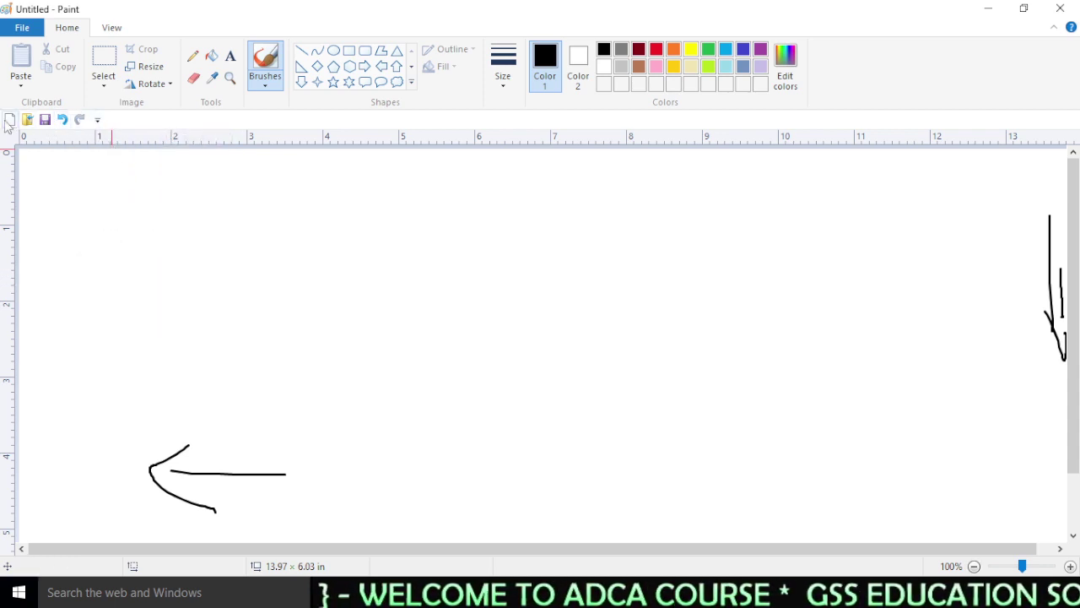
left_click(97, 120)
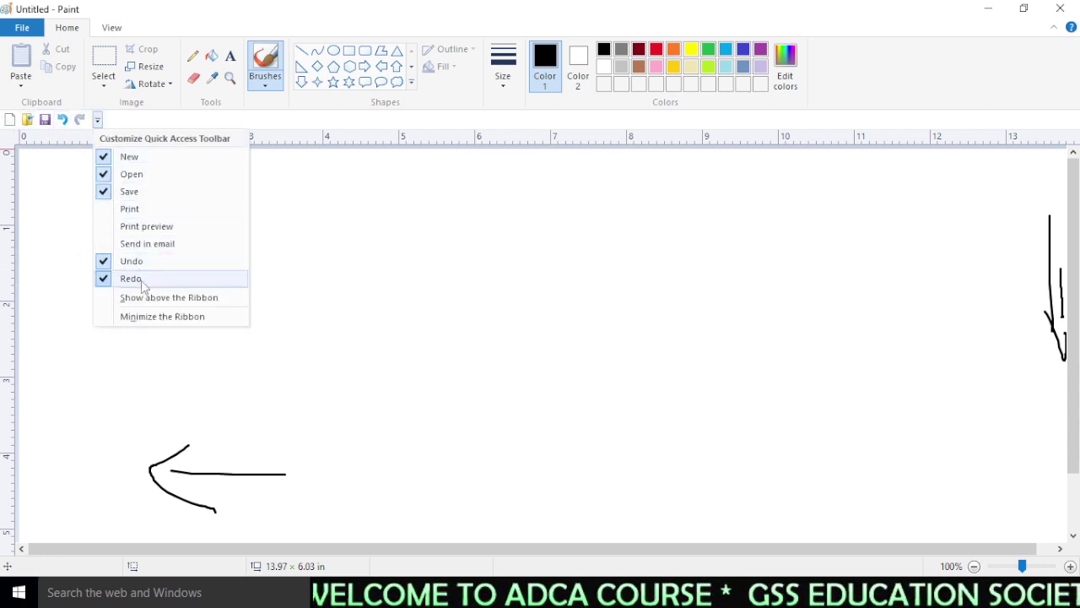
- Add the Full screen command from the View commands to the Quick Access Toolbar, and return to the Home commands
left_click(321, 319)
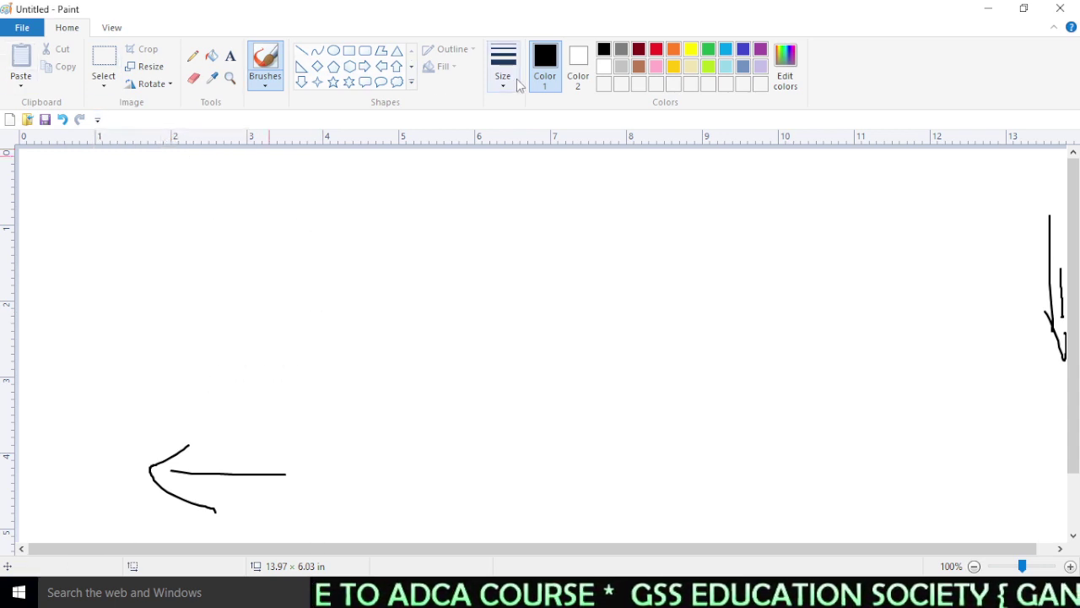
left_click(123, 29)
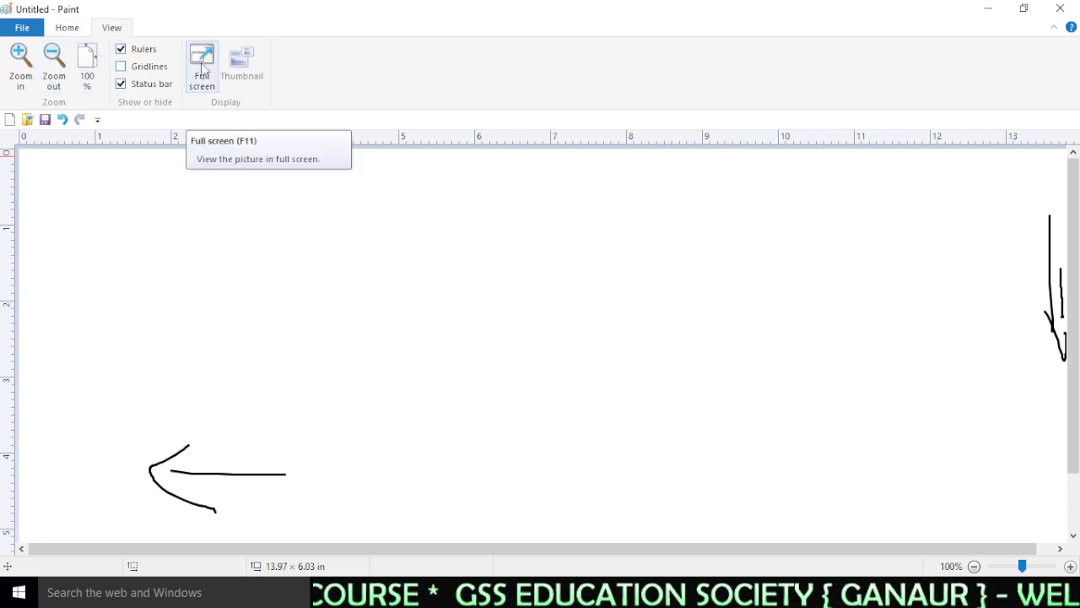
right_click(202, 69)
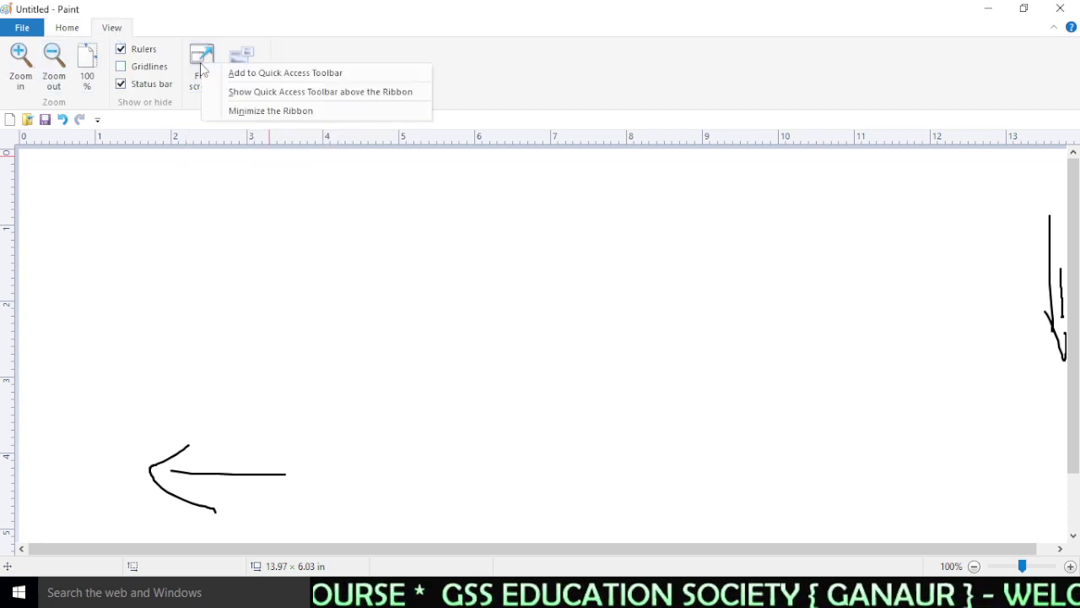
left_click(258, 75)
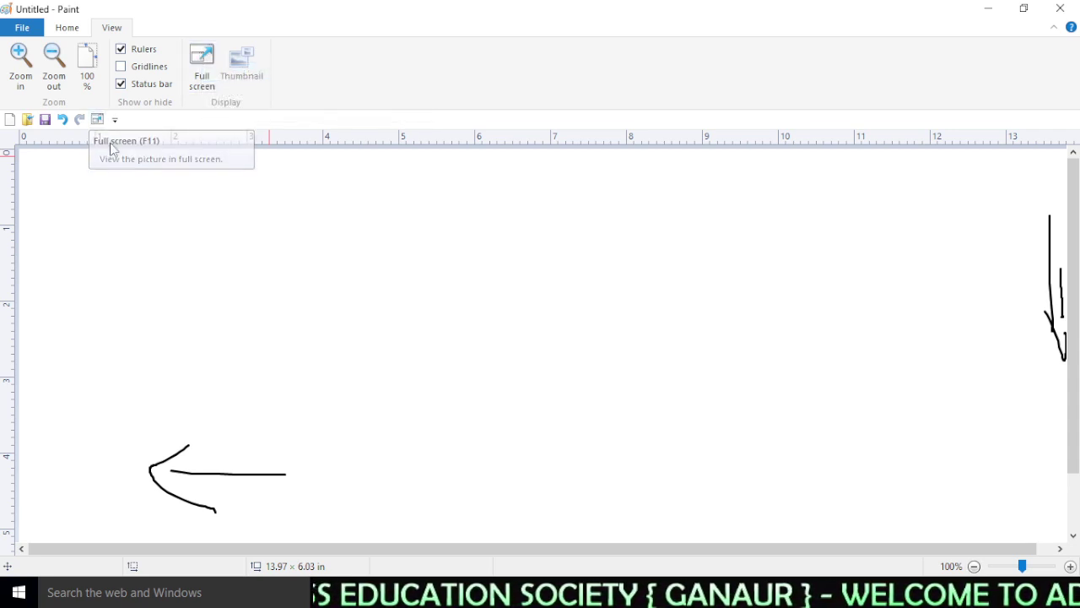
scroll(98, 61, "up", 1)
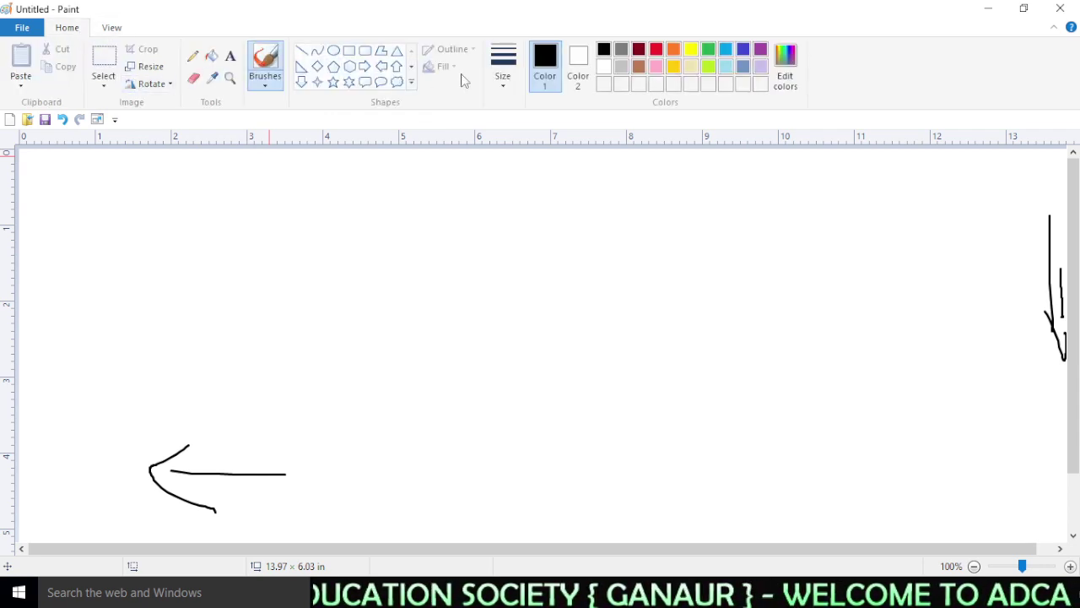
- Remove the Full screen command from the Quick Access Toolbar
left_click(115, 120)
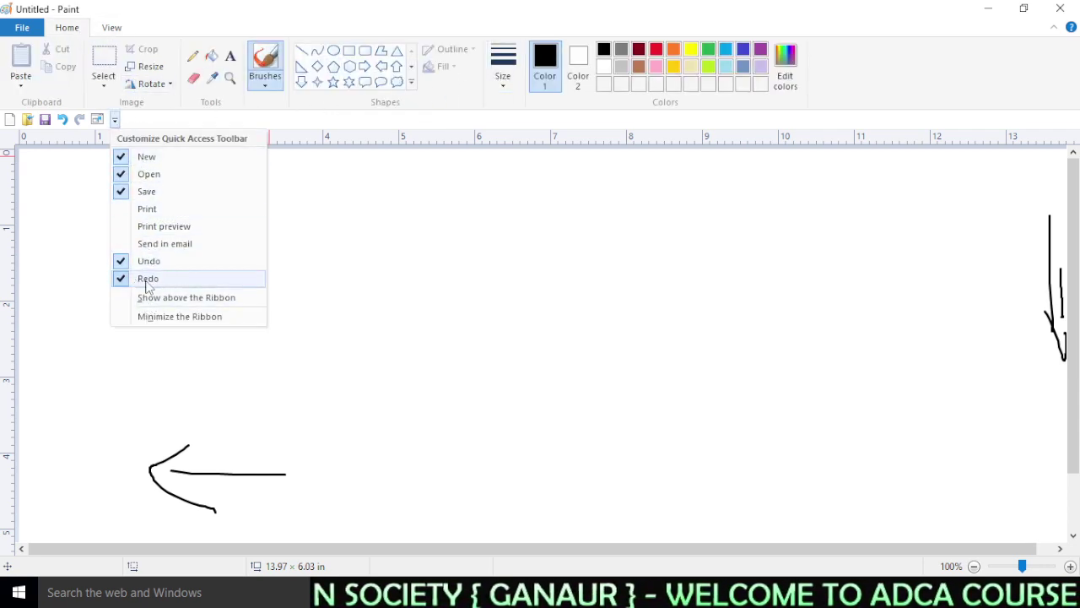
right_click(98, 122)
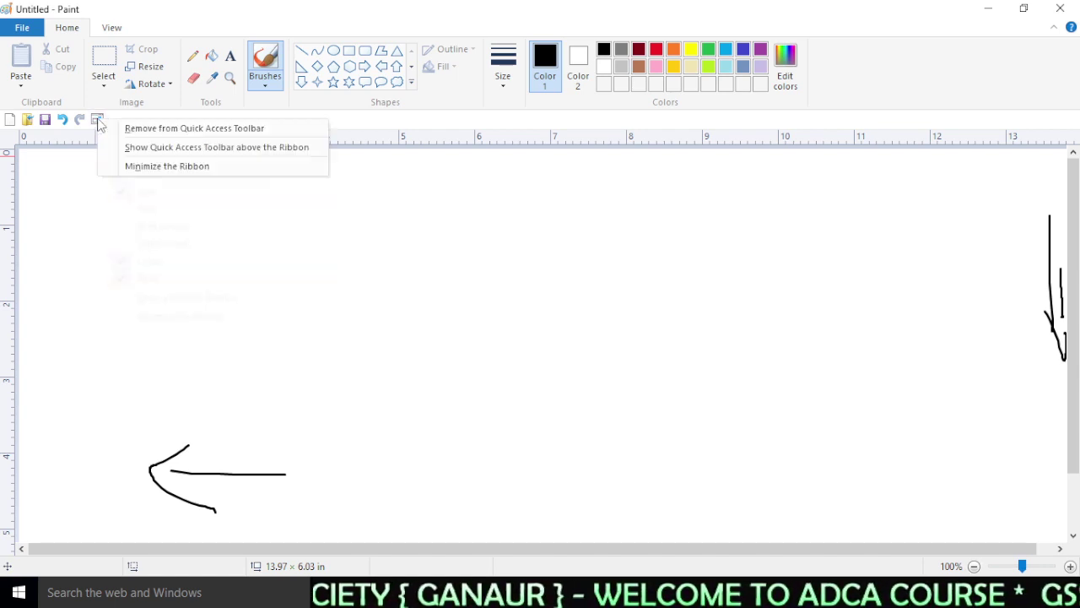
left_click(180, 131)
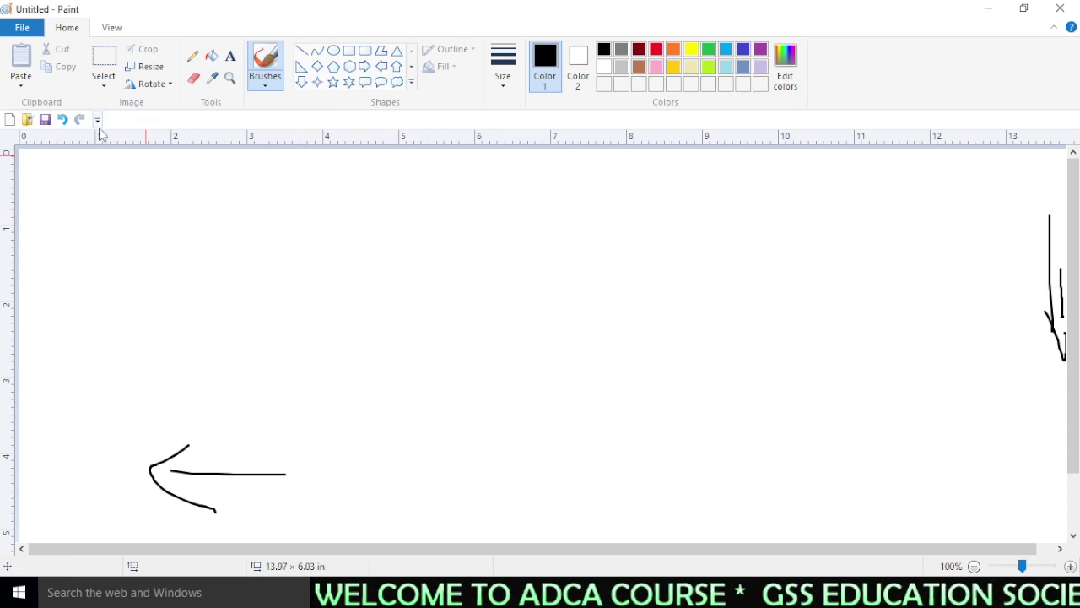
right_click(71, 124)
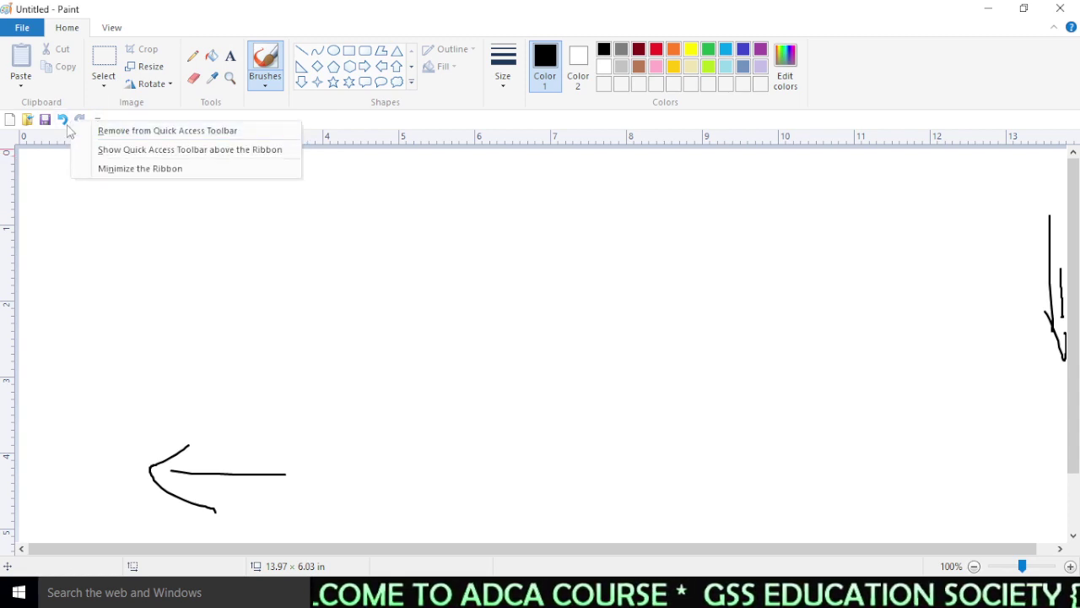
left_click(110, 229)
left_click(97, 119)
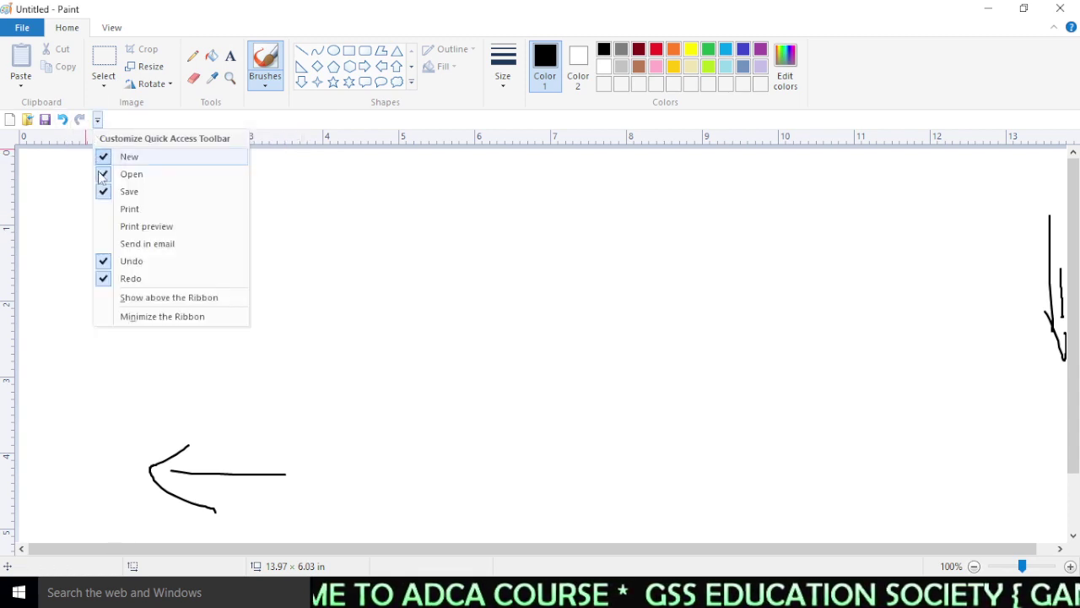
left_click(52, 229)
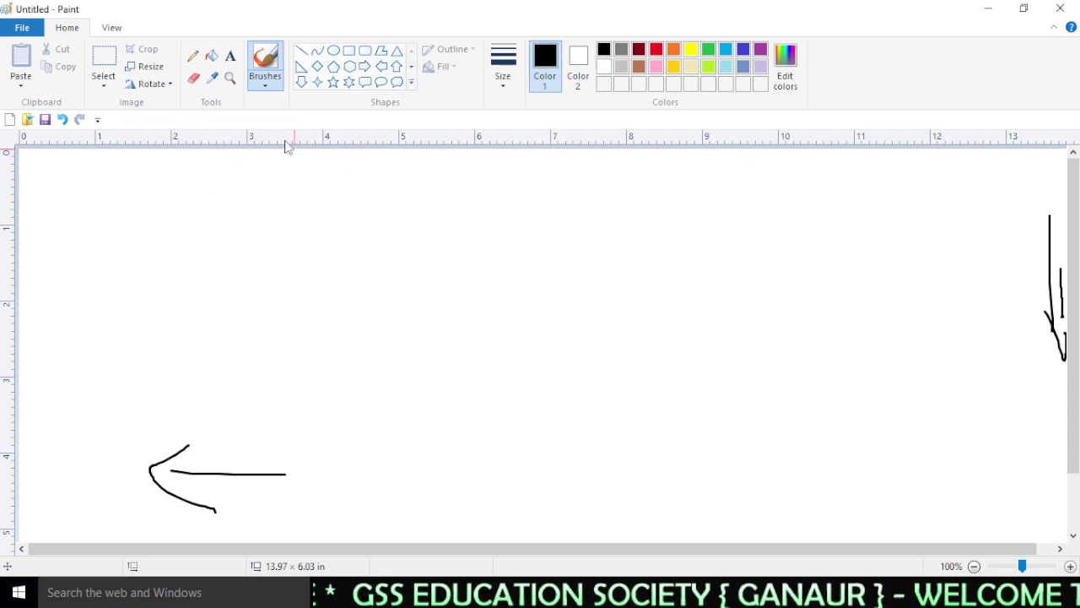
- Draw two thin wavy red lines across the upper part of the canvas with the Pencil
left_click(195, 59)
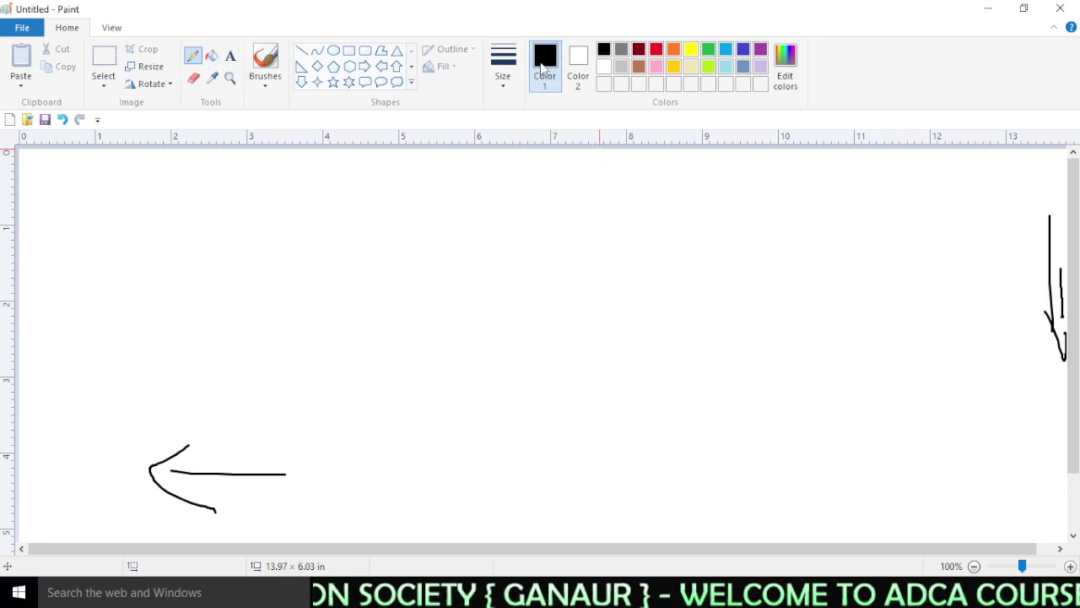
left_click(656, 51)
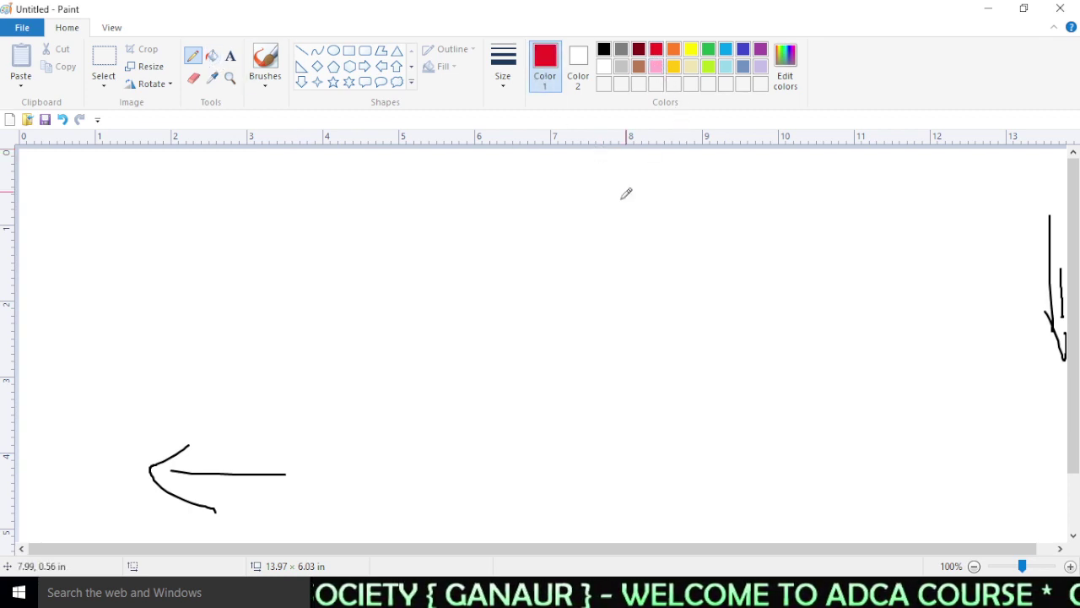
mouse_move(173, 226)
left_mouse_down()
mouse_move(183, 262)
mouse_move(225, 253)
mouse_move(285, 264)
mouse_move(459, 214)
mouse_move(682, 238)
mouse_move(715, 230)
left_mouse_up()
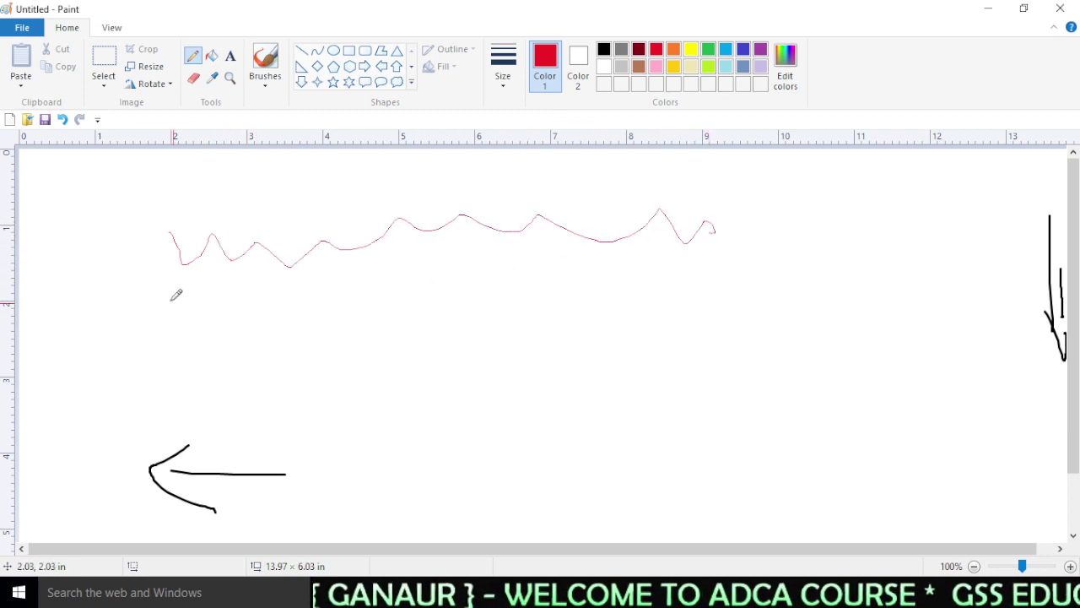
mouse_move(195, 309)
left_mouse_down()
mouse_move(456, 277)
mouse_move(492, 287)
left_mouse_up()
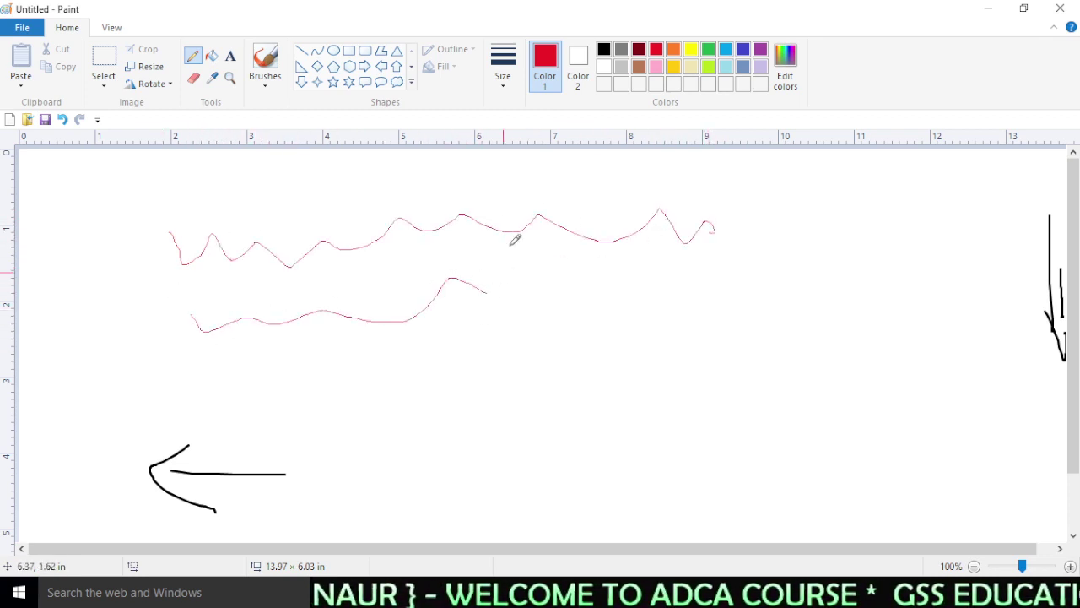
- Set the Pencil to the thickest preset size and draw thicker wavy red strokes across the middle of the canvas
left_click(504, 84)
left_click(518, 205)
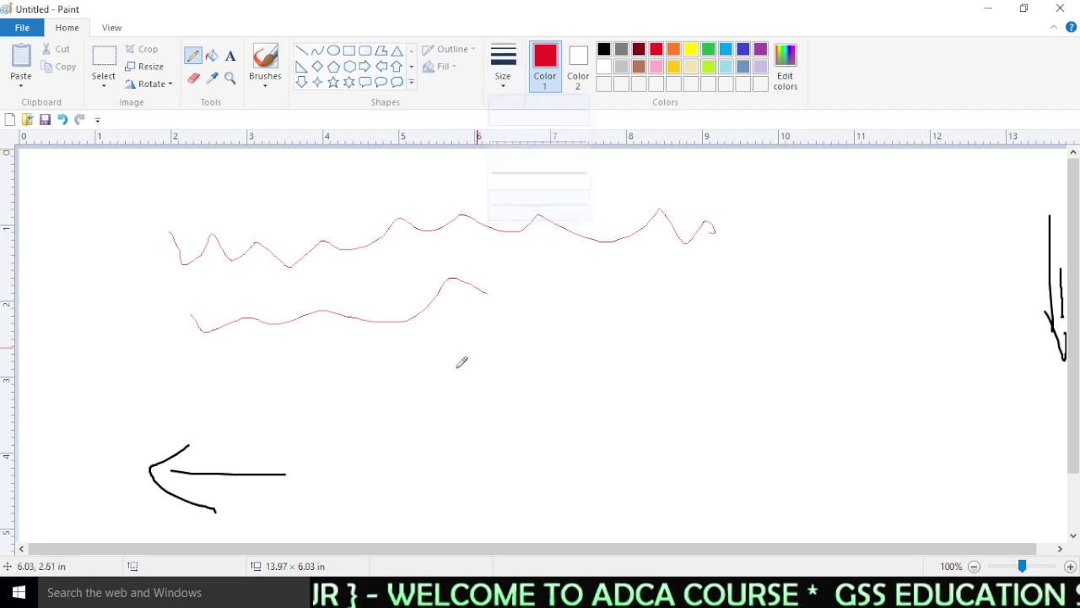
mouse_move(226, 368)
left_mouse_down()
mouse_move(479, 347)
mouse_move(570, 355)
mouse_move(606, 346)
mouse_move(578, 305)
mouse_move(719, 280)
left_mouse_up()
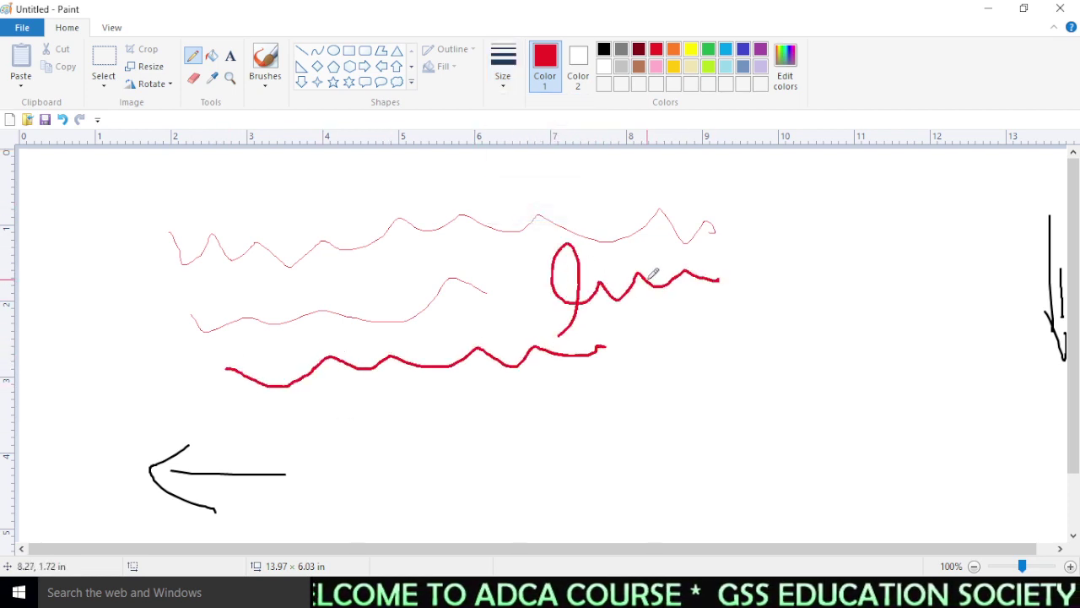
- Draw four wavy red strokes of different heavy widths across the middle and right of the canvas, enlarging the Pencil beyond its thickest preset
left_click(504, 80)
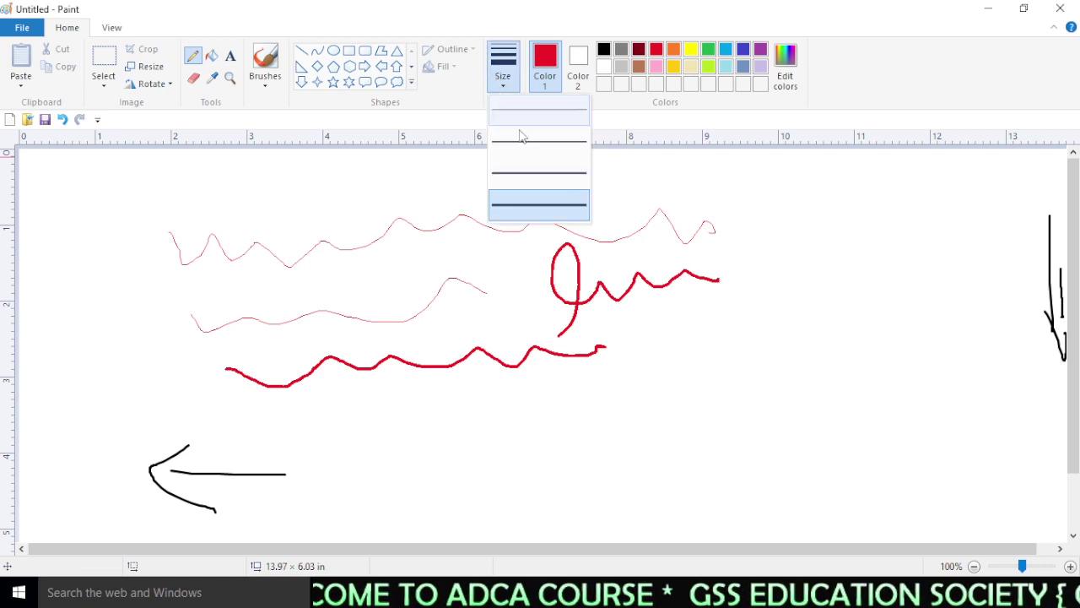
left_click(548, 203)
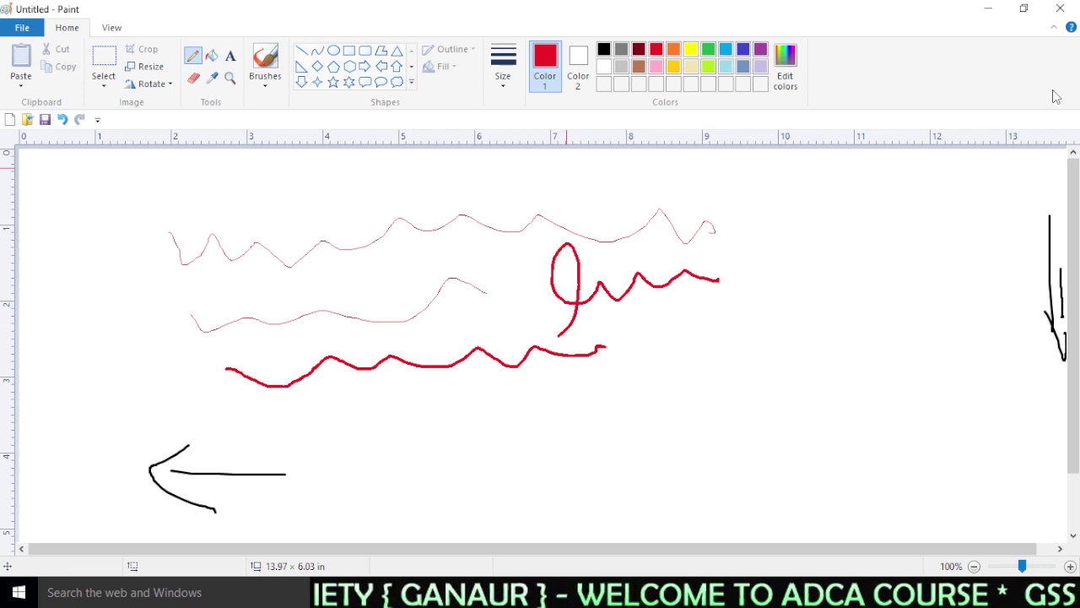
mouse_move(368, 415)
left_mouse_down()
mouse_move(514, 386)
mouse_move(718, 373)
left_mouse_up()
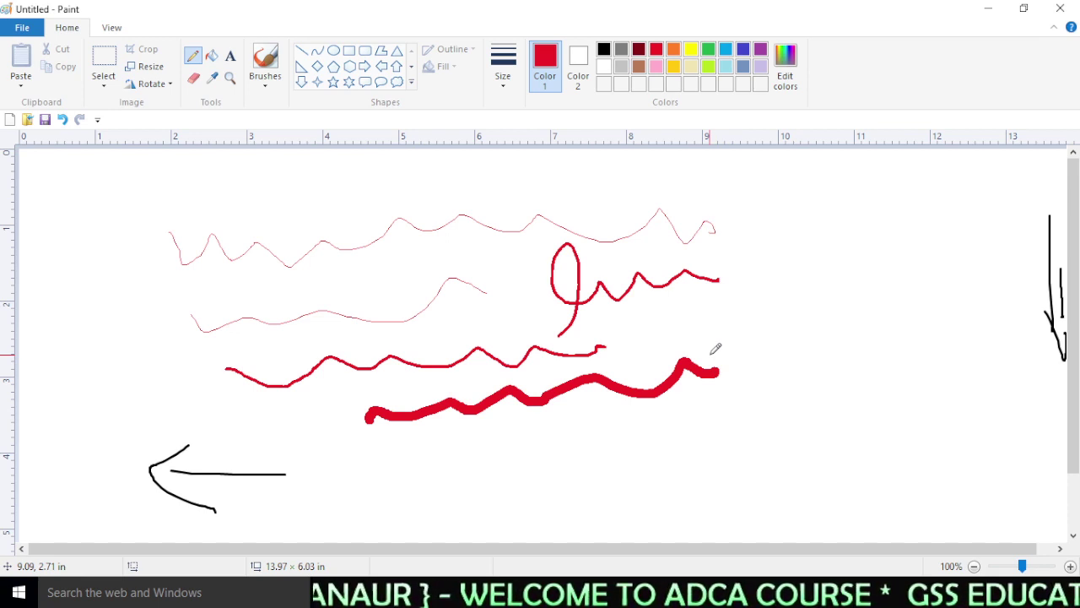
mouse_move(647, 329)
left_mouse_down()
mouse_move(776, 311)
mouse_move(838, 315)
left_mouse_up()
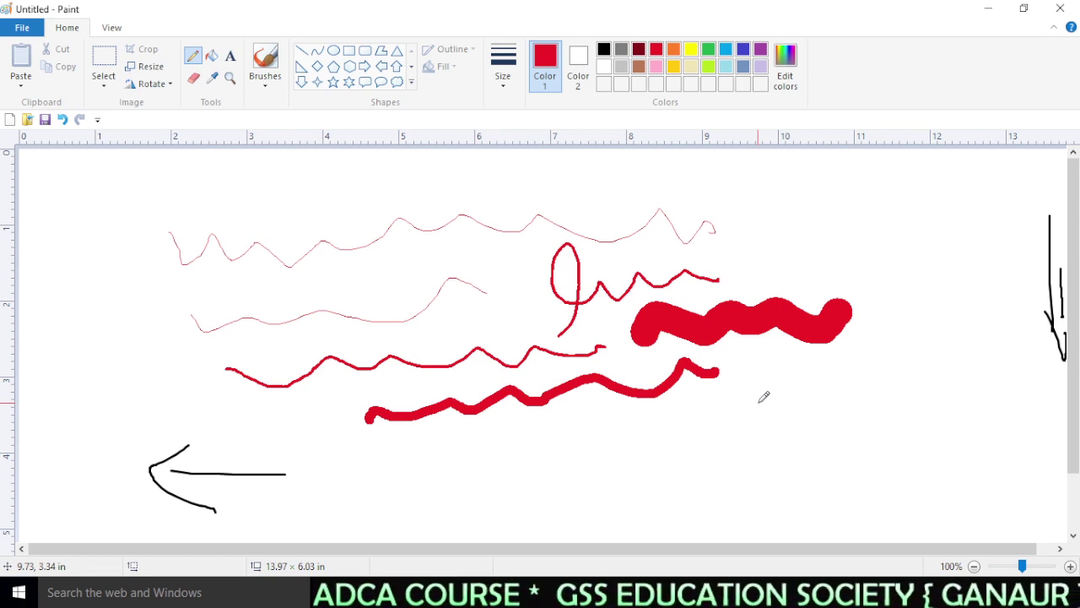
mouse_move(498, 434)
left_mouse_down()
mouse_move(573, 416)
mouse_move(688, 434)
mouse_move(830, 444)
left_mouse_up()
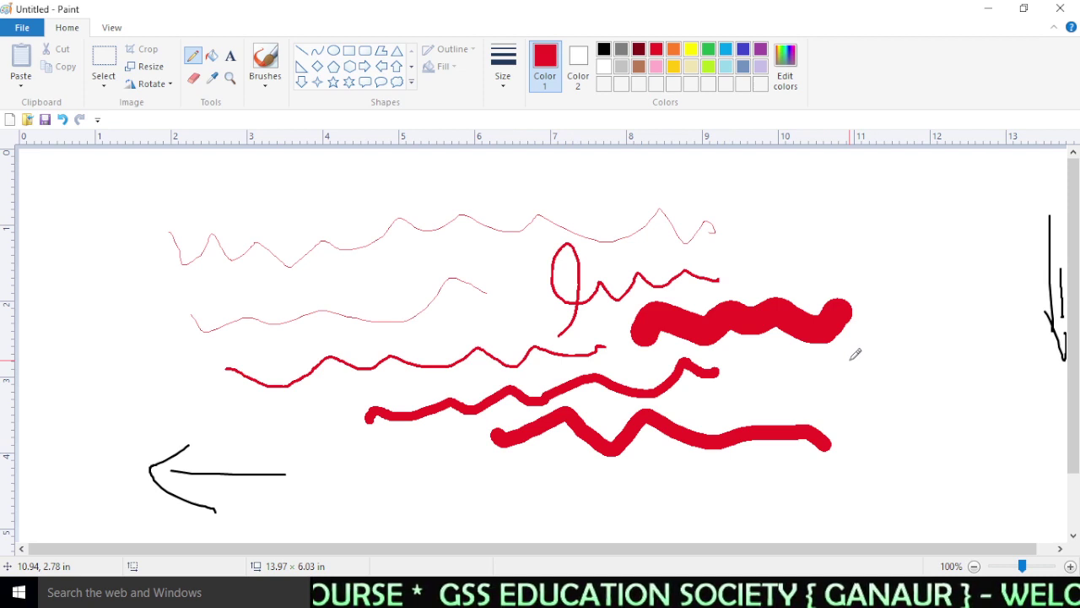
mouse_move(771, 392)
left_mouse_down()
mouse_move(976, 349)
mouse_move(987, 335)
left_mouse_up()
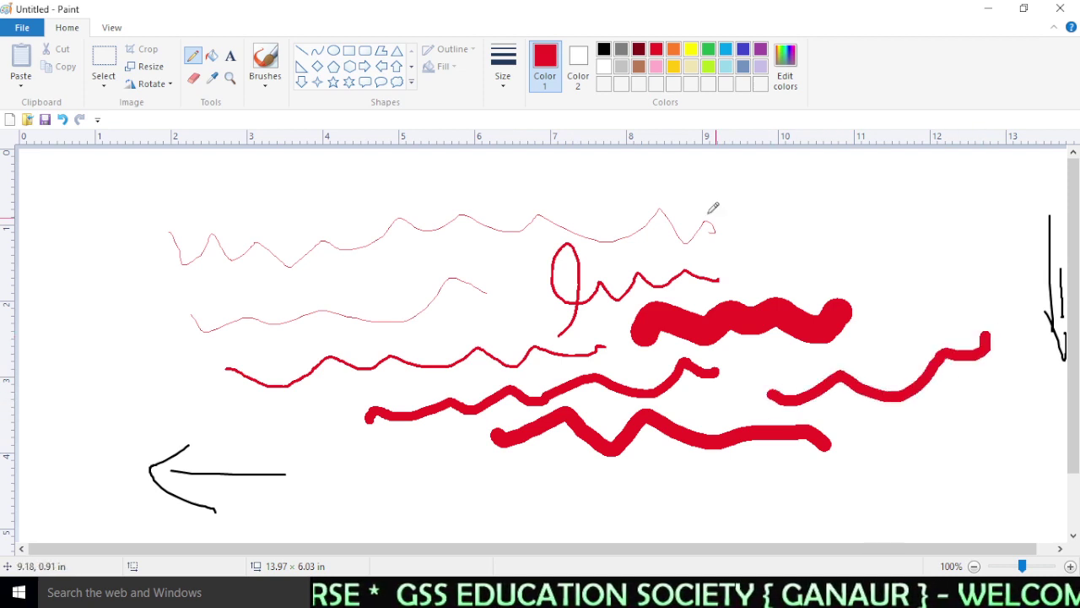
- Draw a wavy red line at the thinnest Pencil size near the canvas top and one at the second preset size at the upper right
left_click(502, 90)
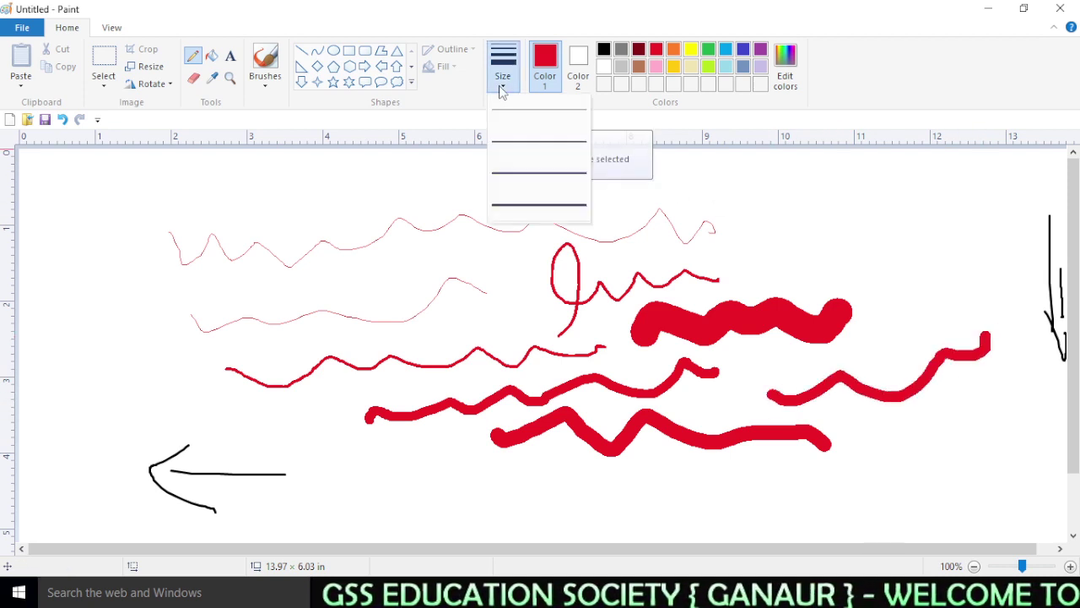
left_click(522, 117)
left_click_drag(437, 176, 673, 192)
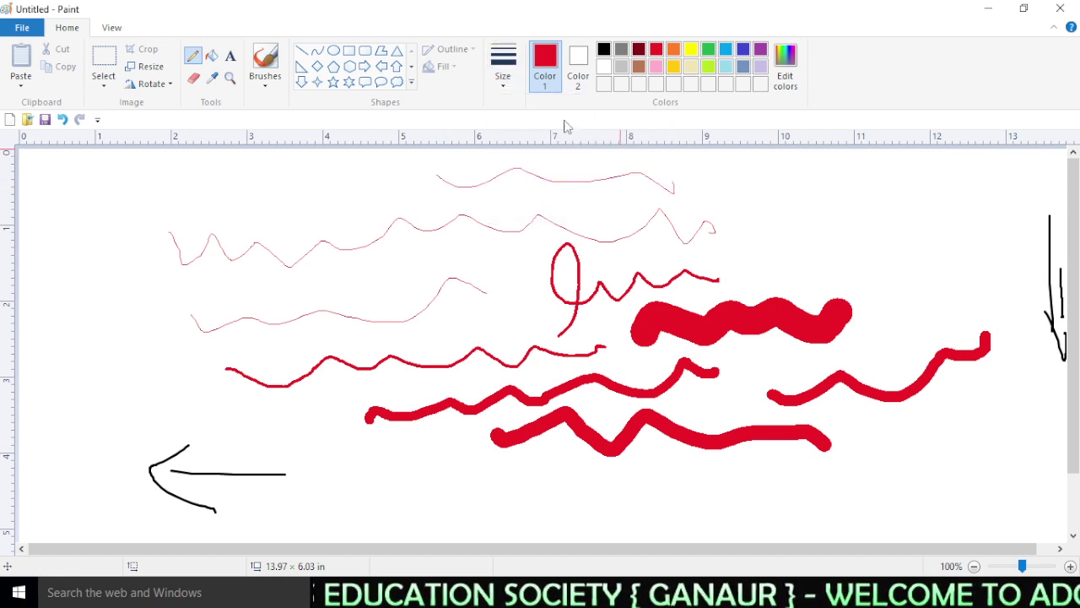
left_click(503, 71)
left_click(511, 148)
mouse_move(768, 215)
left_mouse_down()
mouse_move(814, 251)
mouse_move(927, 231)
mouse_move(972, 275)
left_mouse_up()
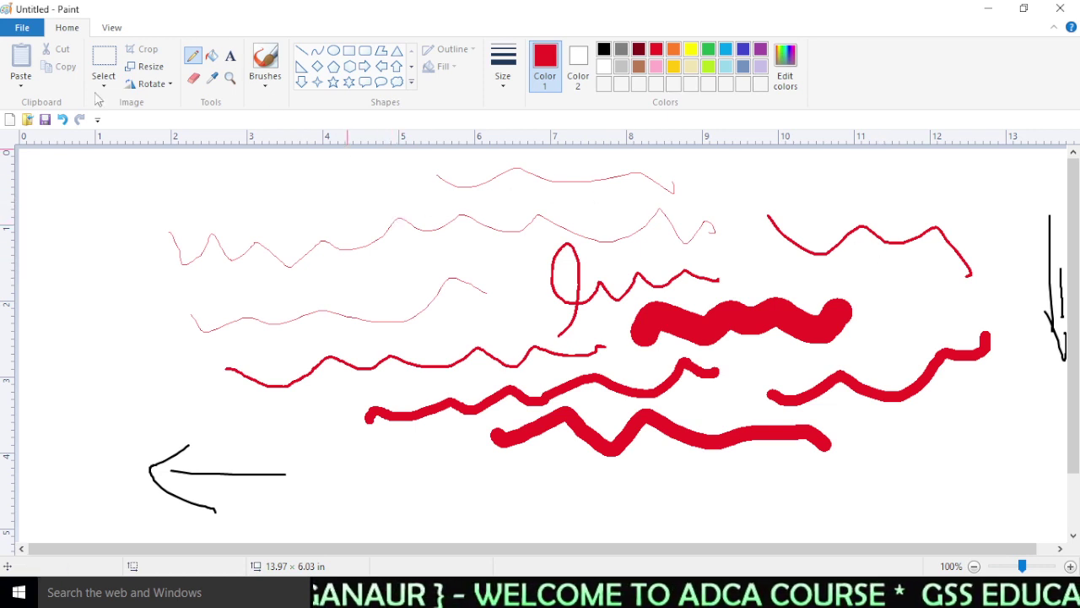
- Erase the left part of the long thin red line with the Eraser, raising the Eraser to its largest preset size partway
left_click(194, 82)
mouse_move(188, 236)
left_mouse_down()
mouse_move(266, 259)
mouse_move(374, 277)
mouse_move(354, 246)
mouse_move(327, 279)
mouse_move(292, 267)
mouse_move(317, 239)
mouse_move(255, 242)
mouse_move(239, 264)
mouse_move(243, 249)
mouse_move(386, 238)
mouse_move(397, 218)
mouse_move(327, 249)
left_mouse_up()
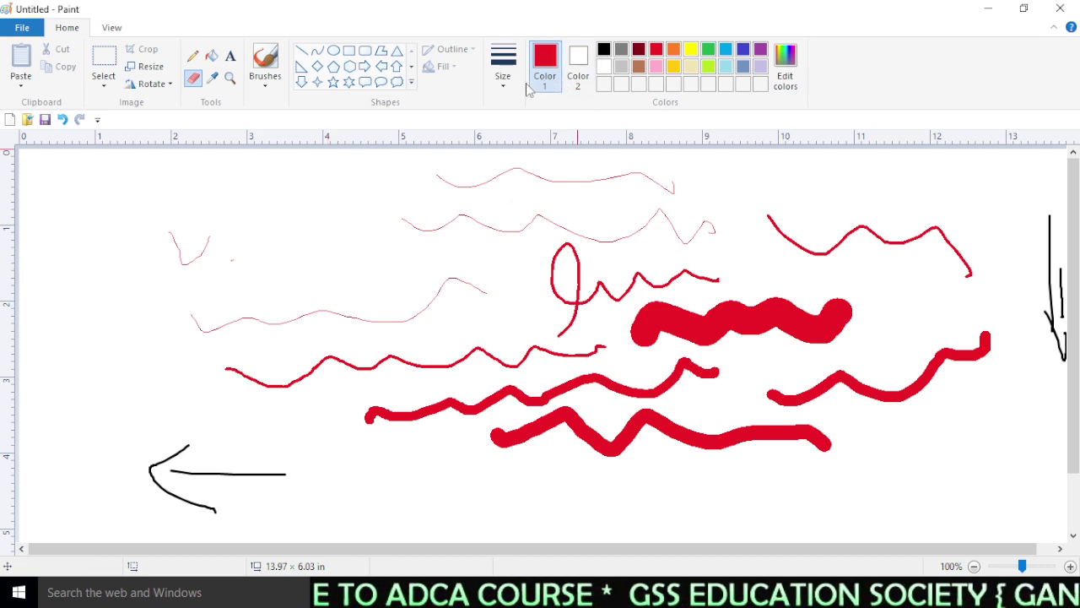
left_click(498, 84)
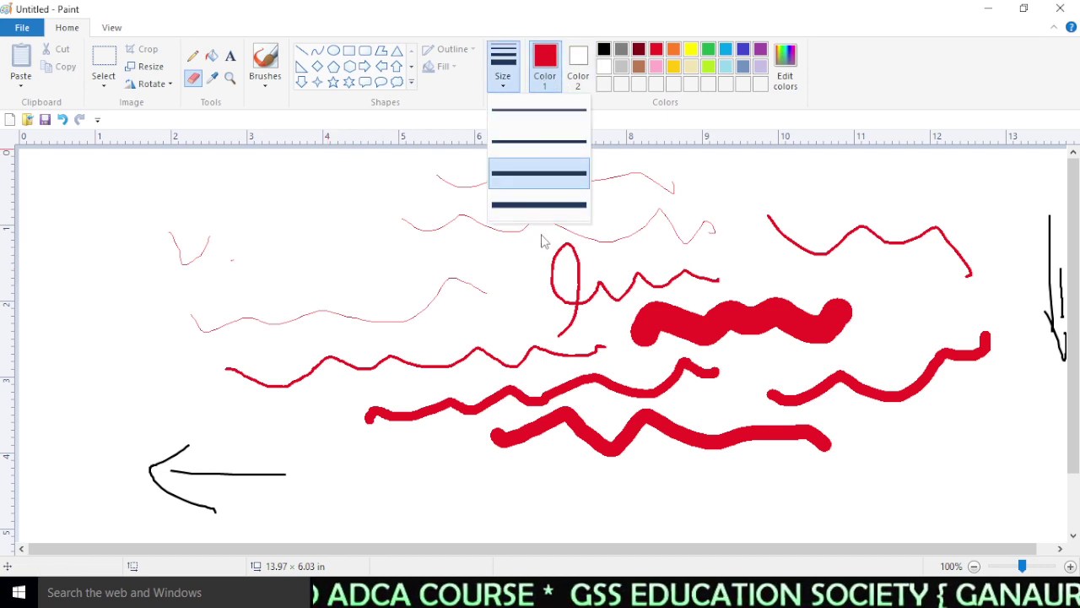
left_click(523, 205)
mouse_move(357, 265)
left_mouse_down()
mouse_move(440, 239)
mouse_move(414, 234)
mouse_move(404, 242)
mouse_move(447, 222)
left_mouse_up()
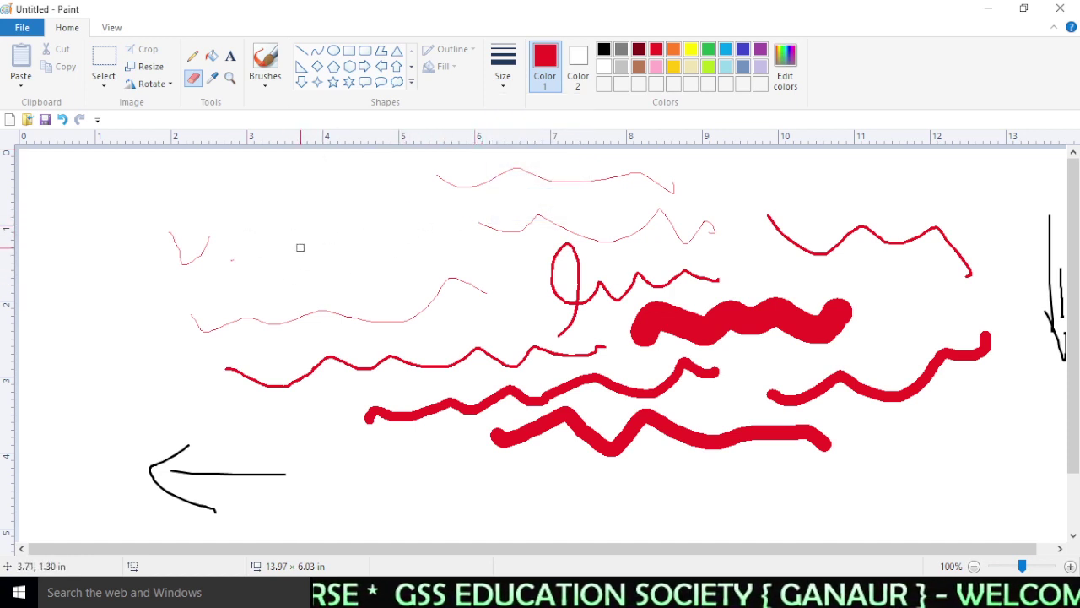
- Enlarge the Eraser beyond its largest preset and erase the black left-pointing arrow and the left ends of the red lines
key("ctrl+plus")
key("ctrl+plus")
key("ctrl+plus")
key("ctrl+plus")
key("ctrl+plus")
key("ctrl+plus")
key("ctrl+plus")
key("ctrl+plus")
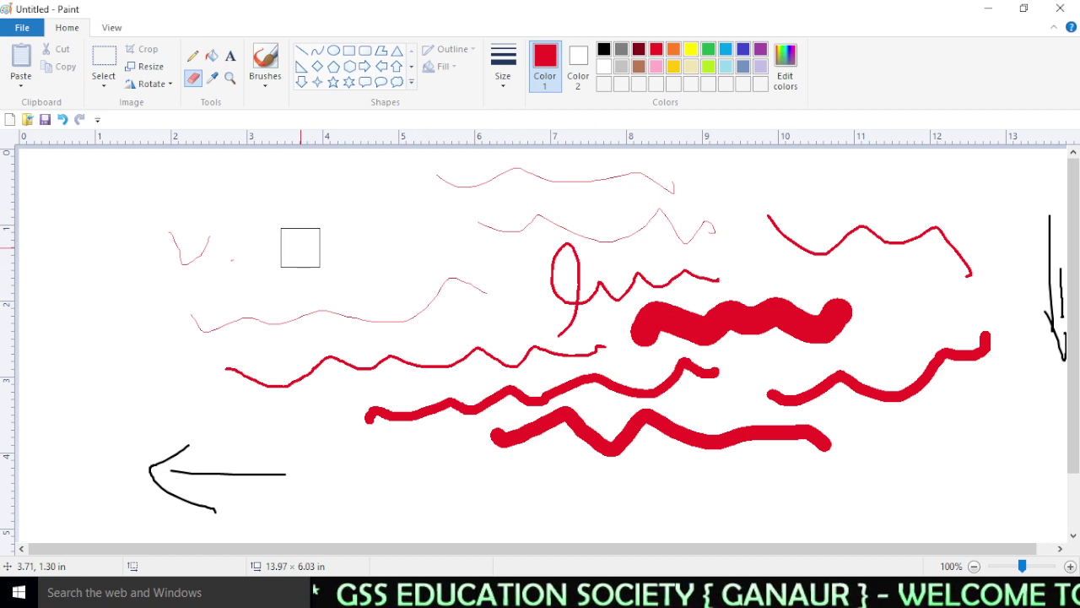
mouse_move(300, 247)
left_mouse_down()
mouse_move(184, 226)
mouse_move(238, 349)
left_mouse_up()
mouse_move(174, 486)
left_mouse_down()
mouse_move(237, 502)
mouse_move(219, 458)
mouse_move(263, 481)
mouse_move(293, 306)
mouse_move(268, 399)
mouse_move(331, 339)
mouse_move(284, 265)
left_mouse_up()
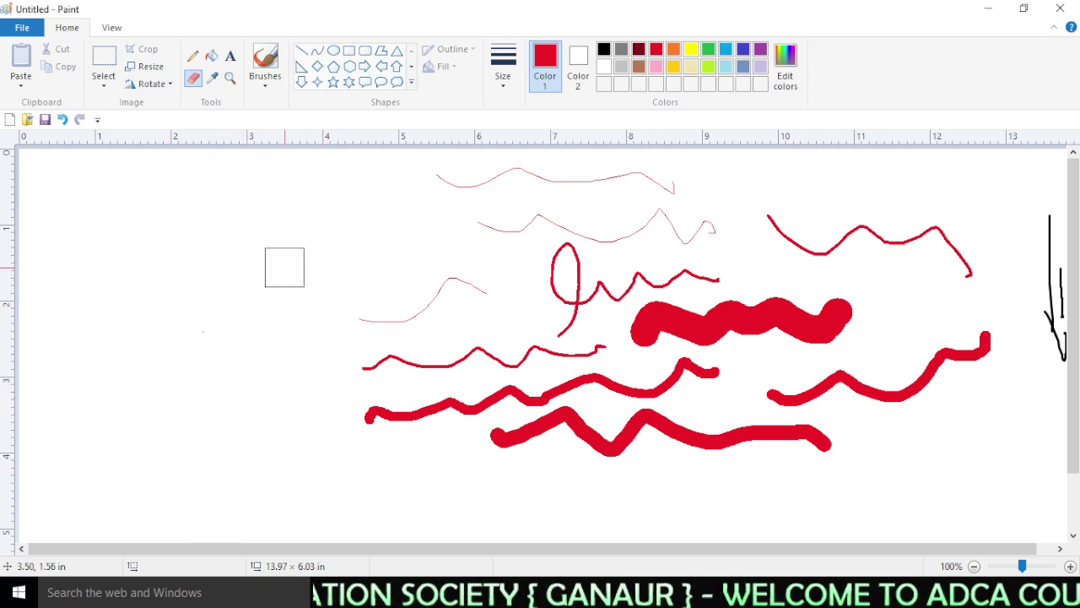
- Shrink the Eraser and erase more of the left ends of the lower thin red line and the medium red line beneath it
key("ctrl+minus")
key("ctrl+minus")
key("ctrl+minus")
key("ctrl+minus")
key("ctrl+minus")
key("ctrl+minus")
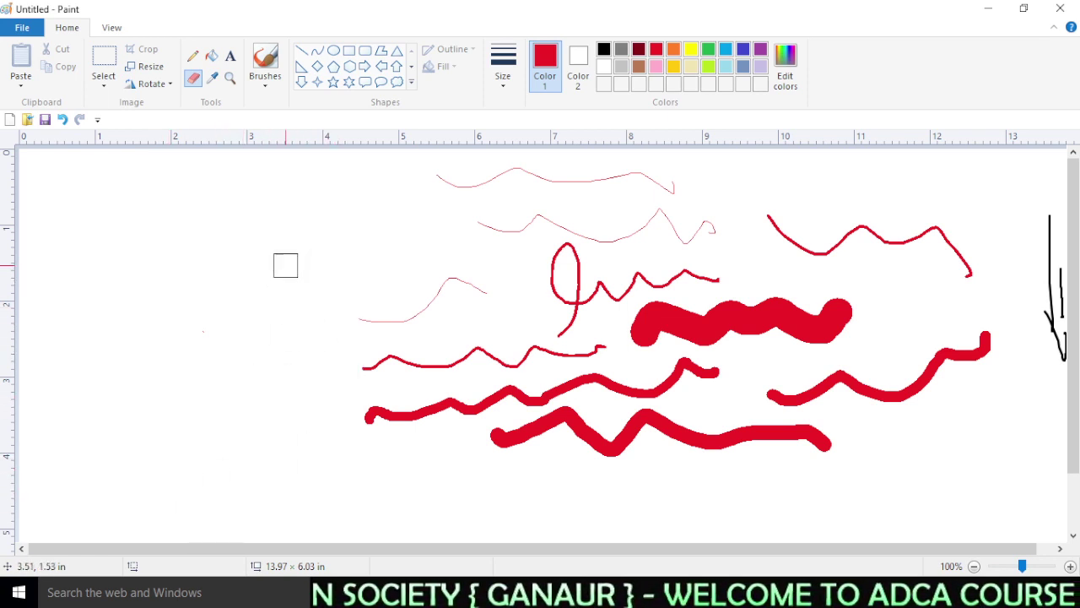
mouse_move(285, 265)
left_mouse_down()
mouse_move(358, 310)
mouse_move(351, 364)
mouse_move(361, 309)
mouse_move(357, 377)
left_mouse_up()
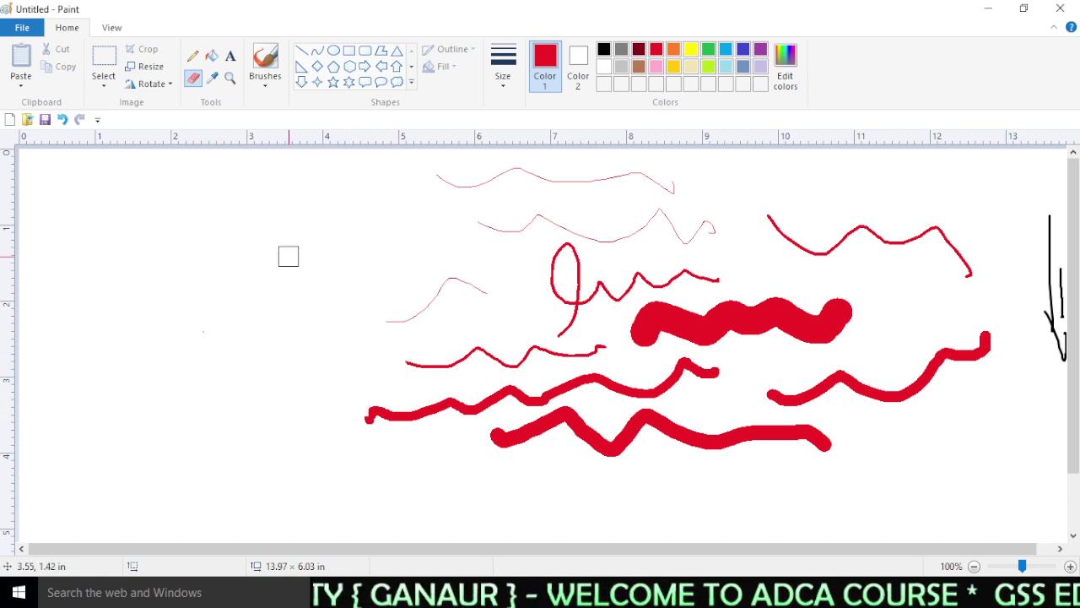
mouse_move(404, 355)
left_mouse_down()
mouse_move(464, 336)
mouse_move(400, 315)
left_mouse_up()
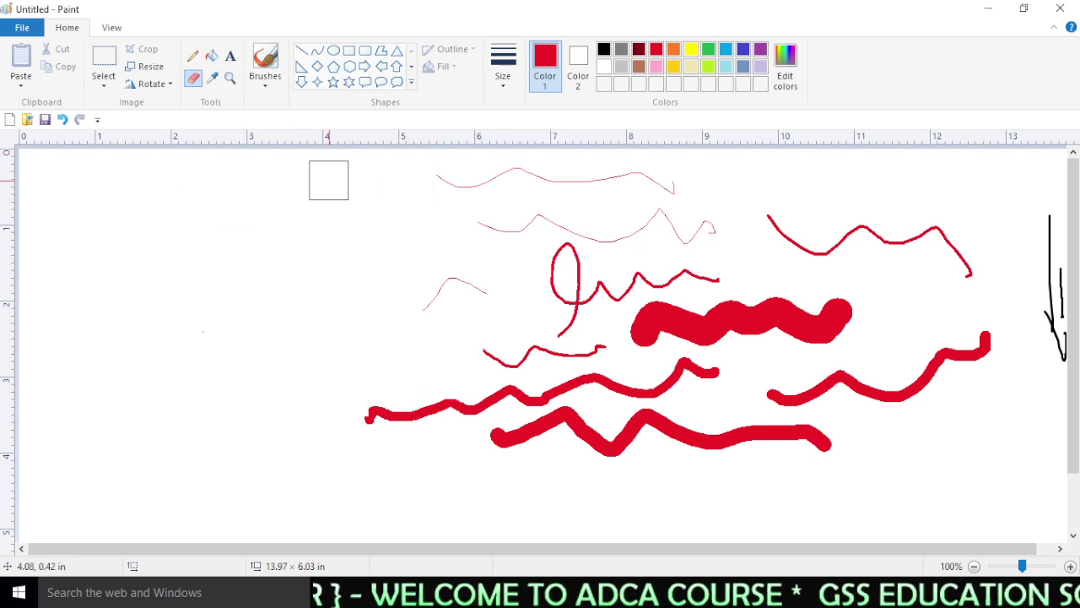
- With the basic Brush, draw a wavy red line at the canvas's upper left, plus a wavy orange line and orange left-pointing arrow below it
left_click(265, 82)
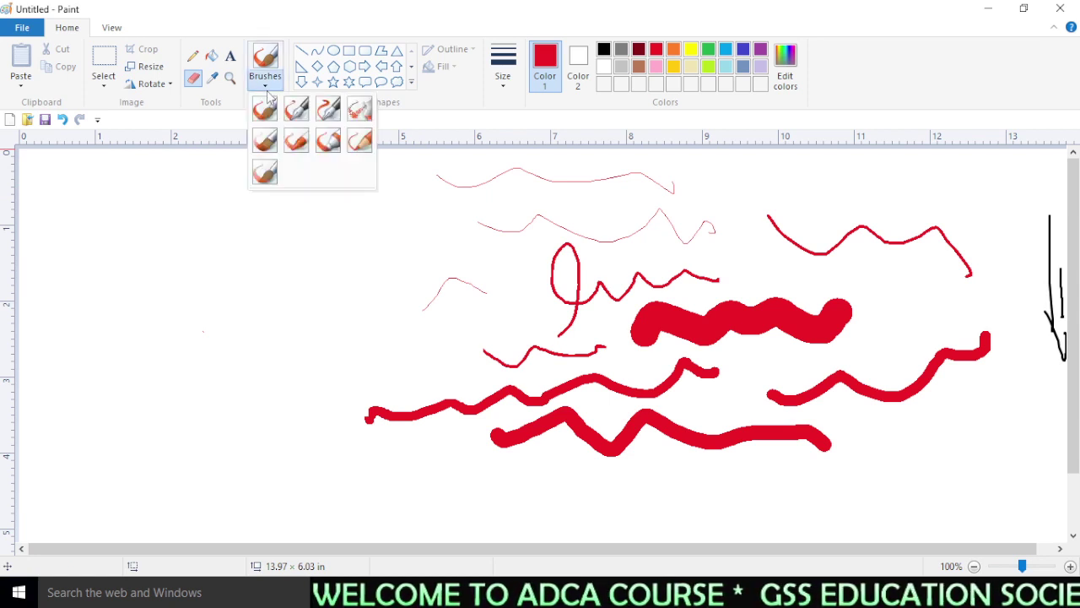
left_click(265, 112)
mouse_move(125, 243)
left_mouse_down()
mouse_move(255, 214)
mouse_move(496, 211)
left_mouse_up()
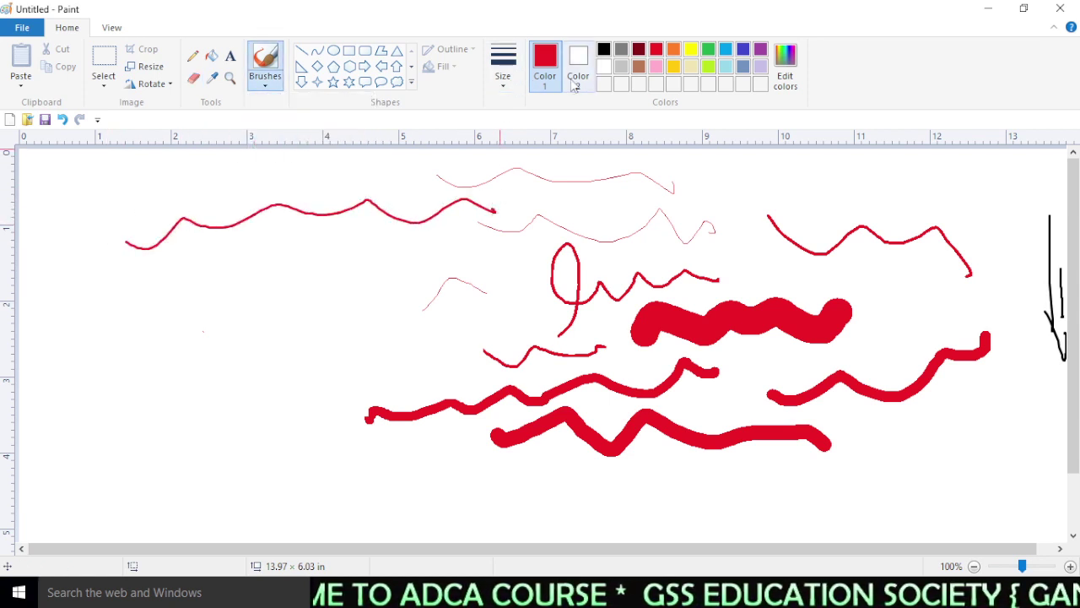
left_click(672, 50)
mouse_move(182, 277)
left_mouse_down()
mouse_move(239, 255)
mouse_move(451, 276)
left_mouse_up()
mouse_move(354, 298)
left_mouse_down()
mouse_move(262, 311)
mouse_move(213, 302)
mouse_move(263, 299)
left_mouse_up()
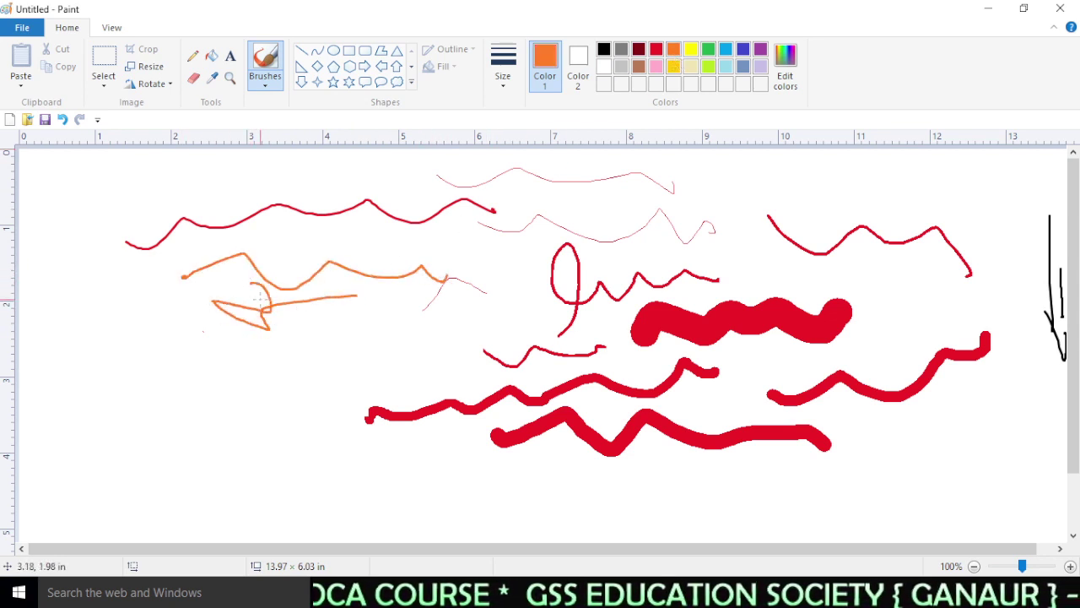
- Increase the Brush size in stages, painting a short medium-width orange stroke and a long, very thick orange wavy stroke on the canvas's left side
left_click(262, 87)
left_click(182, 310)
left_click(503, 76)
left_click(537, 213)
mouse_move(97, 337)
left_mouse_down()
mouse_move(126, 329)
mouse_move(192, 353)
left_mouse_up()
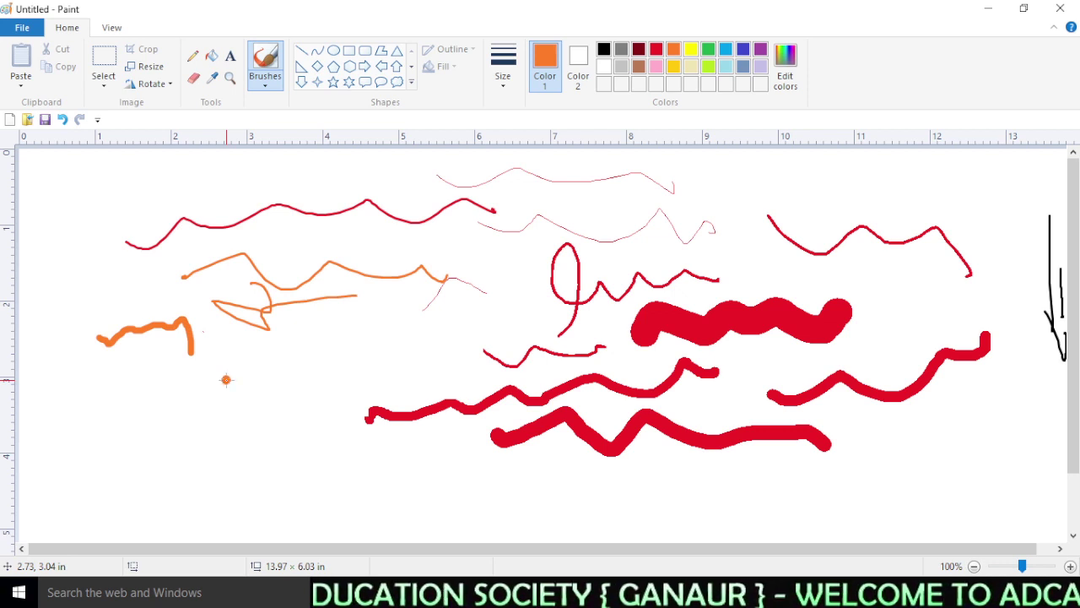
left_click(227, 380)
mouse_move(55, 380)
left_mouse_down()
mouse_move(138, 351)
mouse_move(272, 349)
mouse_move(390, 316)
mouse_move(398, 289)
left_mouse_up()
- With Calligraphy brush 1, paint a thin and a wide orange wavy stroke at the lower left and a wide red one at the upper left
left_click(267, 83)
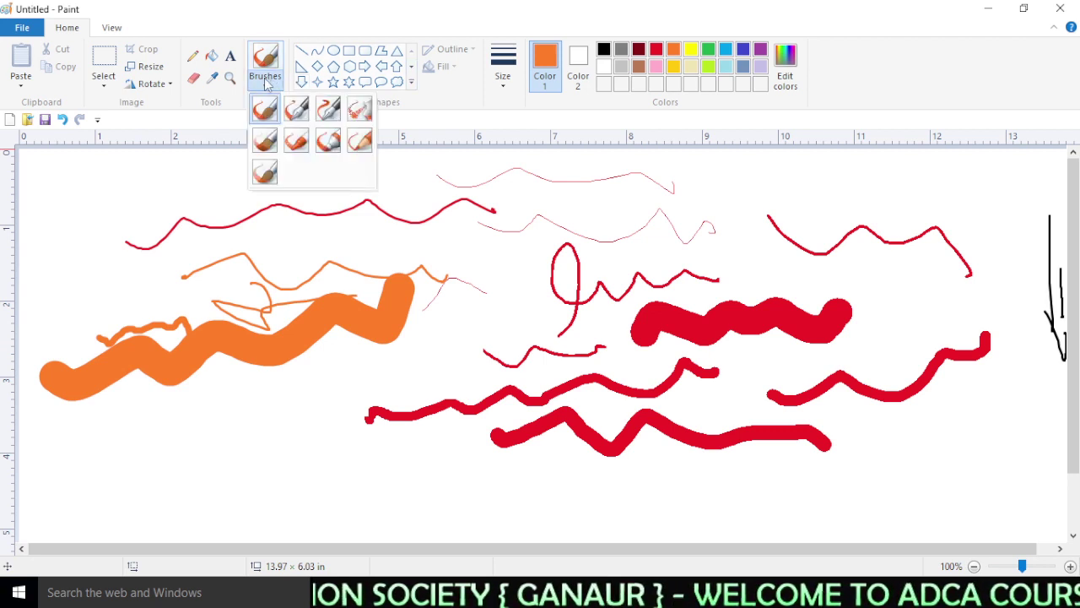
left_click(297, 119)
mouse_move(131, 422)
left_mouse_down()
mouse_move(320, 373)
mouse_move(403, 365)
left_mouse_up()
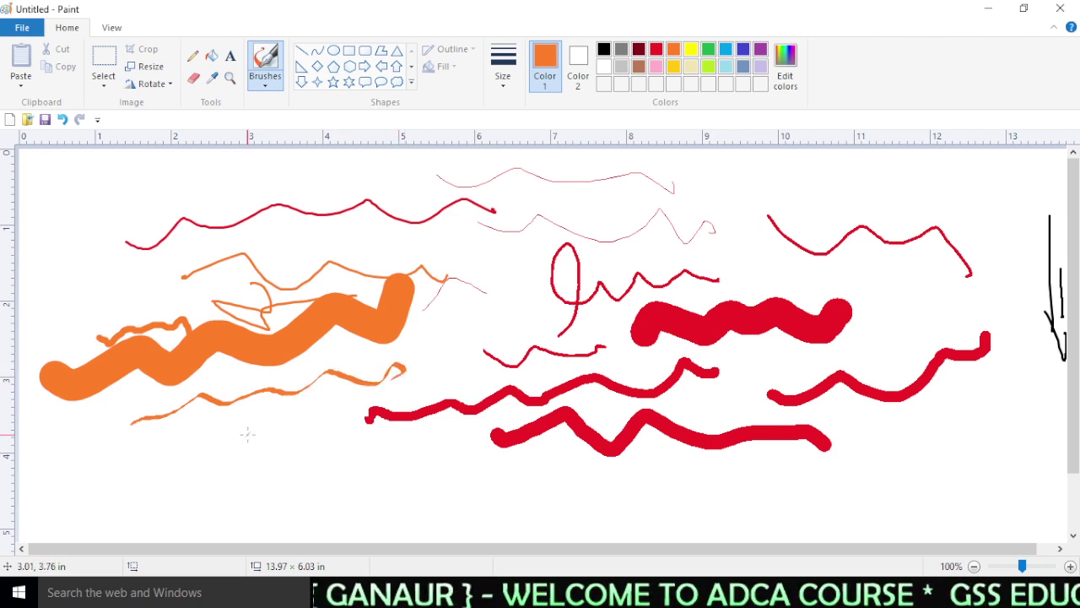
mouse_move(245, 435)
left_mouse_down()
mouse_move(243, 410)
mouse_move(384, 447)
mouse_move(451, 439)
left_mouse_up()
left_click(656, 49)
mouse_move(131, 205)
left_mouse_down()
mouse_move(294, 208)
mouse_move(440, 249)
left_mouse_up()
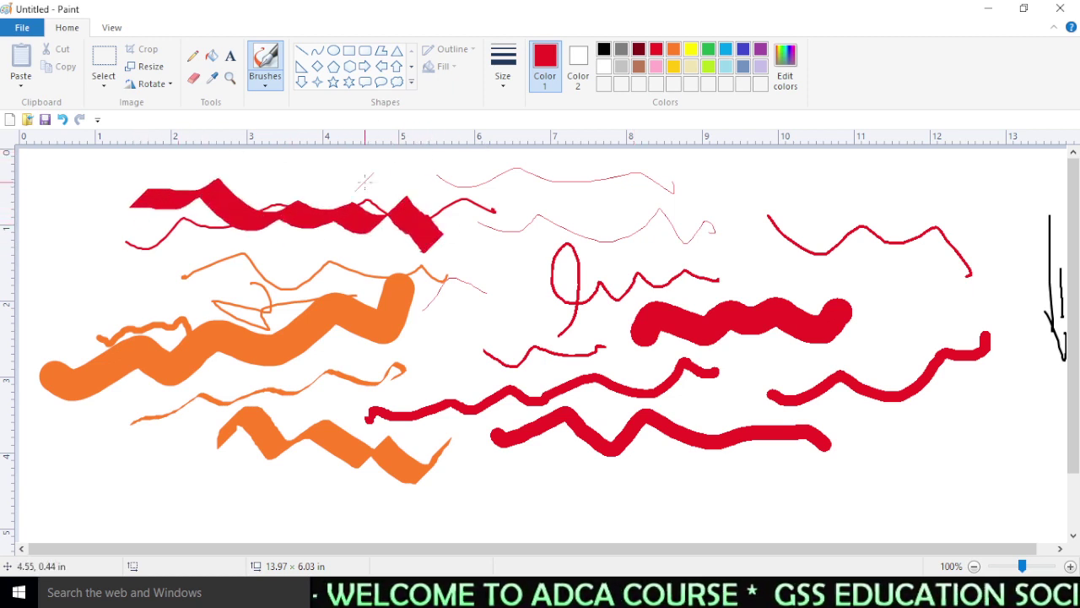
- Paint a wide red zigzag across the lower left with Calligraphy brush 2 and a red speckled stroke near the upper middle with the Airbrush
left_click(266, 84)
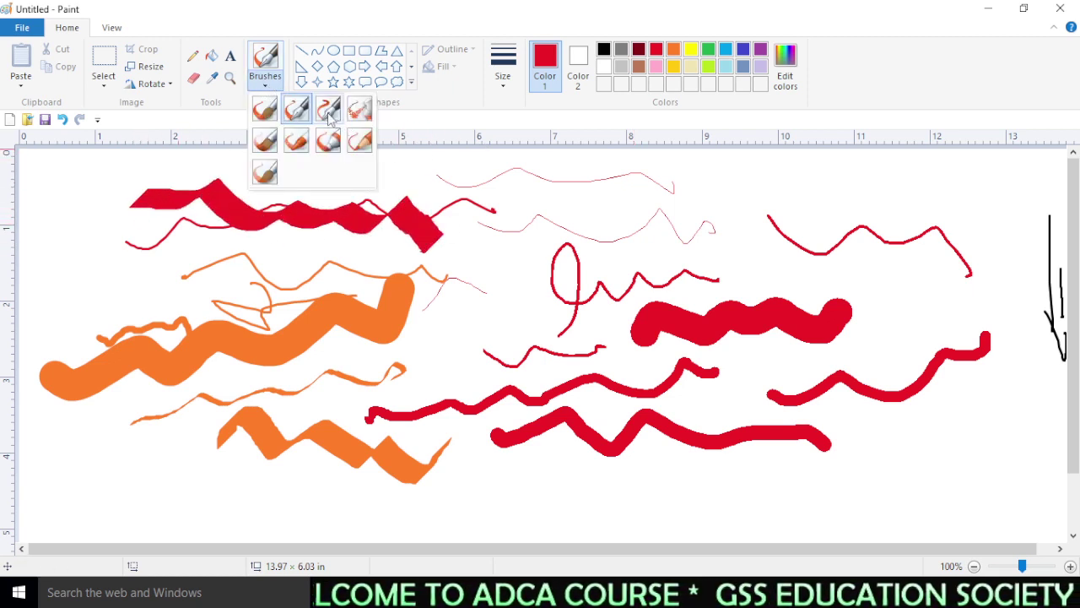
left_click(330, 119)
mouse_move(120, 470)
left_mouse_down()
mouse_move(201, 445)
mouse_move(287, 467)
mouse_move(422, 457)
mouse_move(559, 507)
left_mouse_up()
left_click(266, 83)
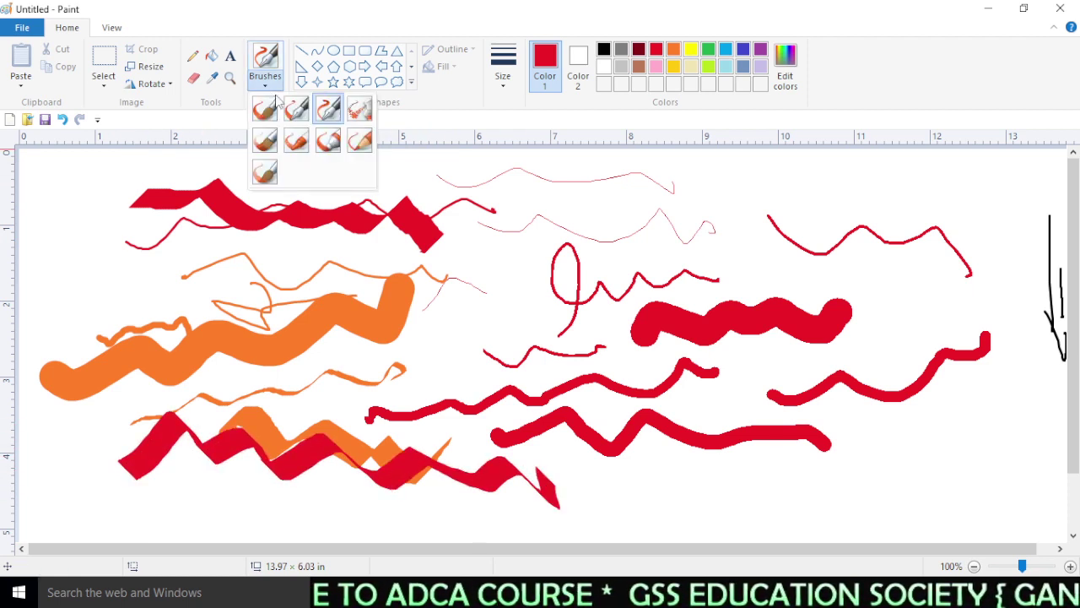
left_click(362, 112)
mouse_move(504, 293)
left_mouse_down()
mouse_move(565, 249)
mouse_move(703, 233)
left_mouse_up()
- Paint a long translucent red wavy stroke across the left half of the canvas with the Watercolor brush
left_click(265, 80)
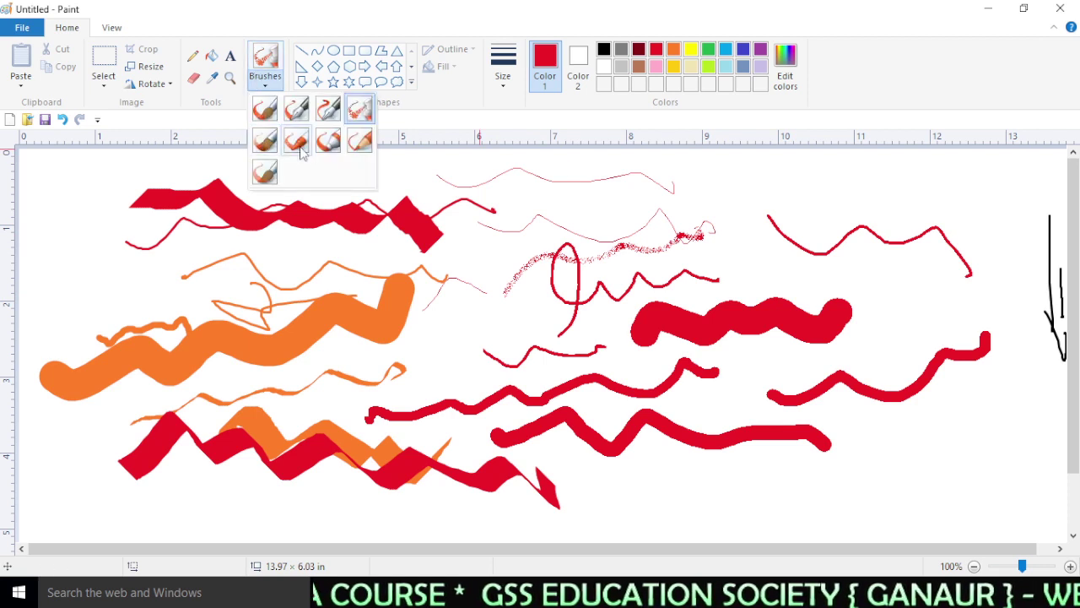
left_click(264, 172)
mouse_move(67, 272)
left_mouse_down()
mouse_move(179, 243)
mouse_move(438, 295)
mouse_move(572, 317)
left_mouse_up()
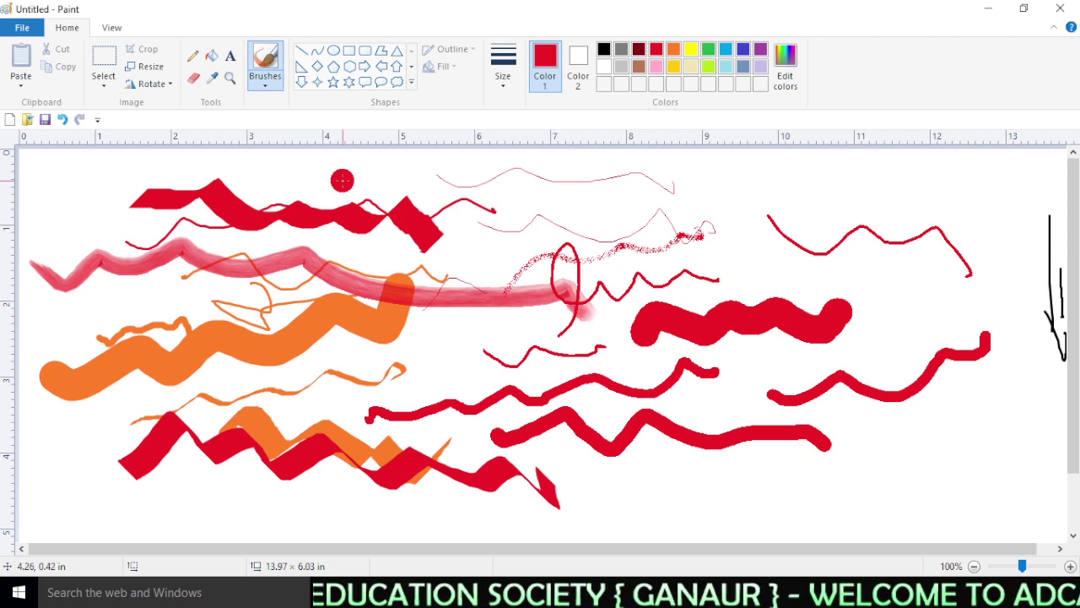
- Erase the middle part of the wide red calligraphy stroke at the canvas's upper left with the Eraser
left_click(104, 59)
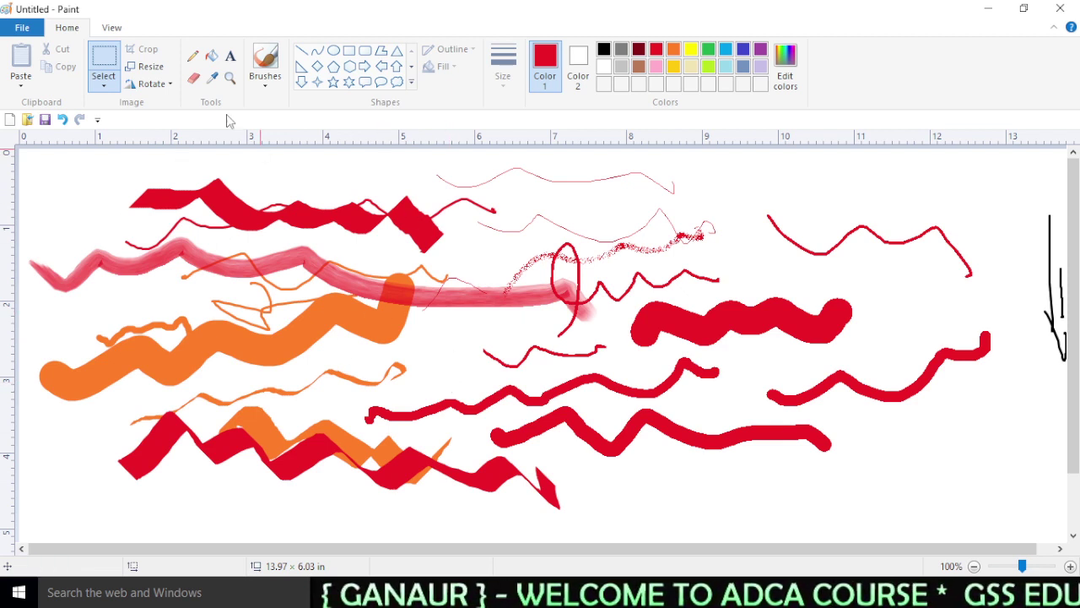
left_click(193, 79)
mouse_move(221, 175)
left_mouse_down()
mouse_move(205, 183)
mouse_move(389, 245)
left_mouse_up()
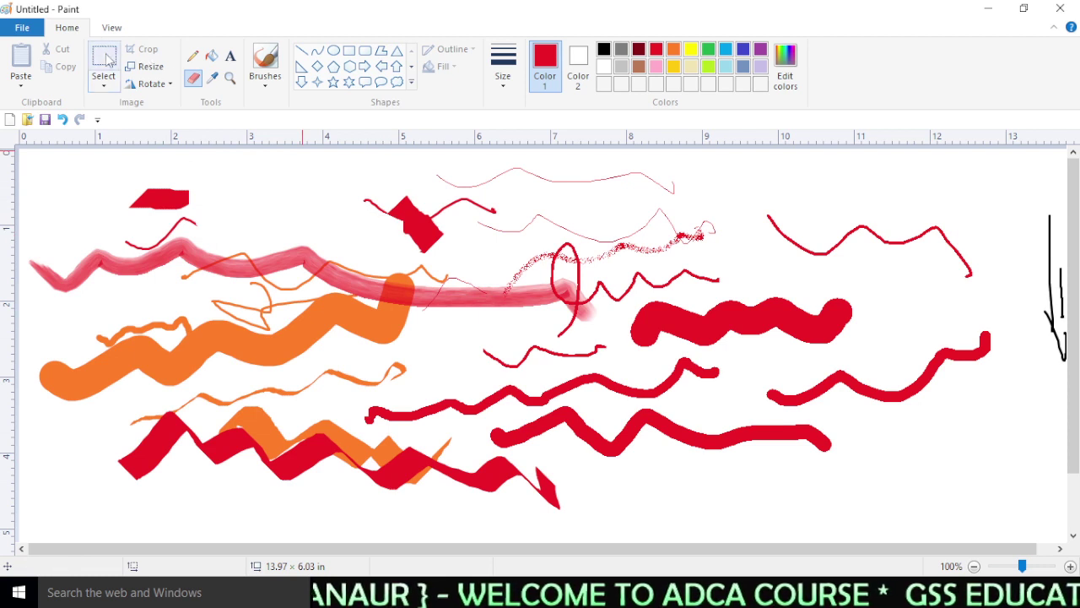
- Delete the left half of the drawing using a rectangular selection of about 7.37 × 4.81 in
left_click(106, 58)
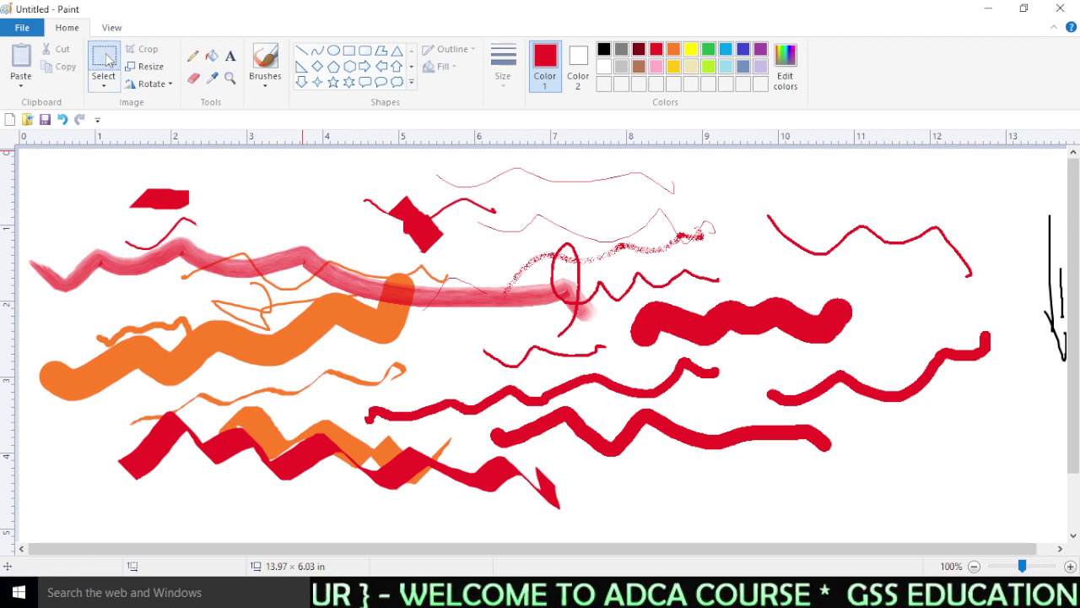
left_click_drag(29, 157, 589, 522)
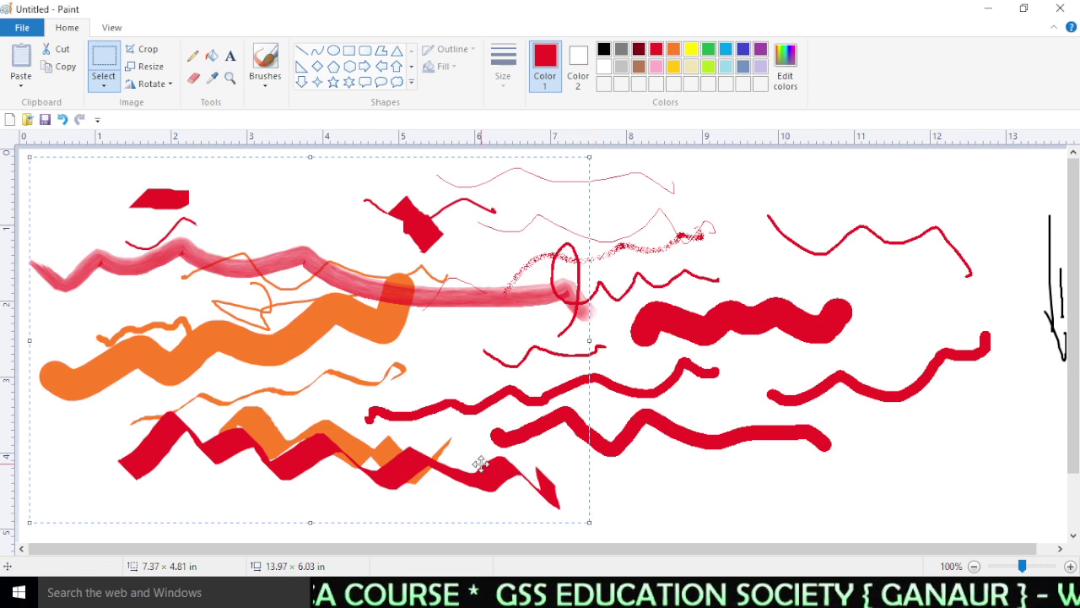
key("Delete")
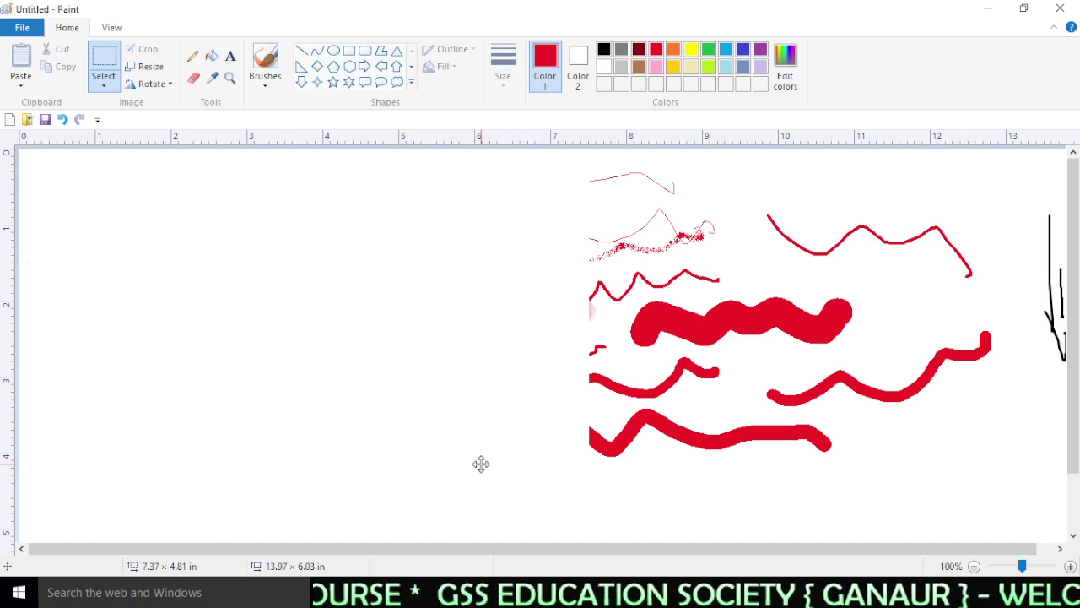
- Delete the remaining red strokes on the right half of the canvas using a rectangular selection of about 6.49 × 4.87 in
mouse_move(525, 518)
left_mouse_down()
mouse_move(1059, 328)
mouse_move(1061, 285)
left_mouse_up()
left_click_drag(572, 163, 656, 271)
left_click_drag(962, 194, 588, 326)
left_click(530, 472)
mouse_move(566, 518)
left_mouse_down()
mouse_move(1067, 465)
mouse_move(1058, 148)
left_mouse_up()
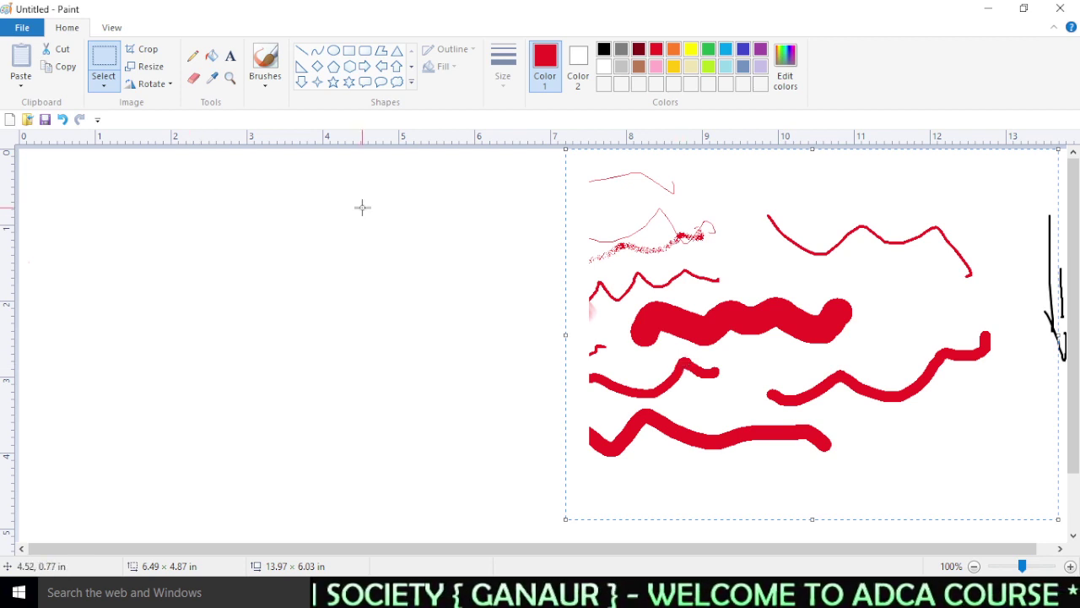
left_click(101, 88)
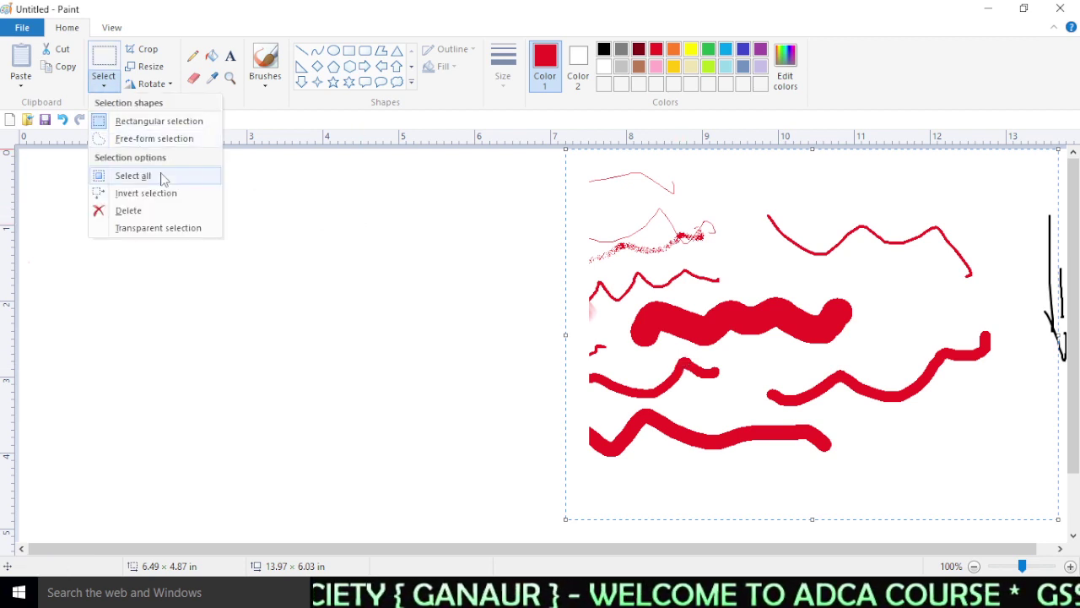
left_click(126, 211)
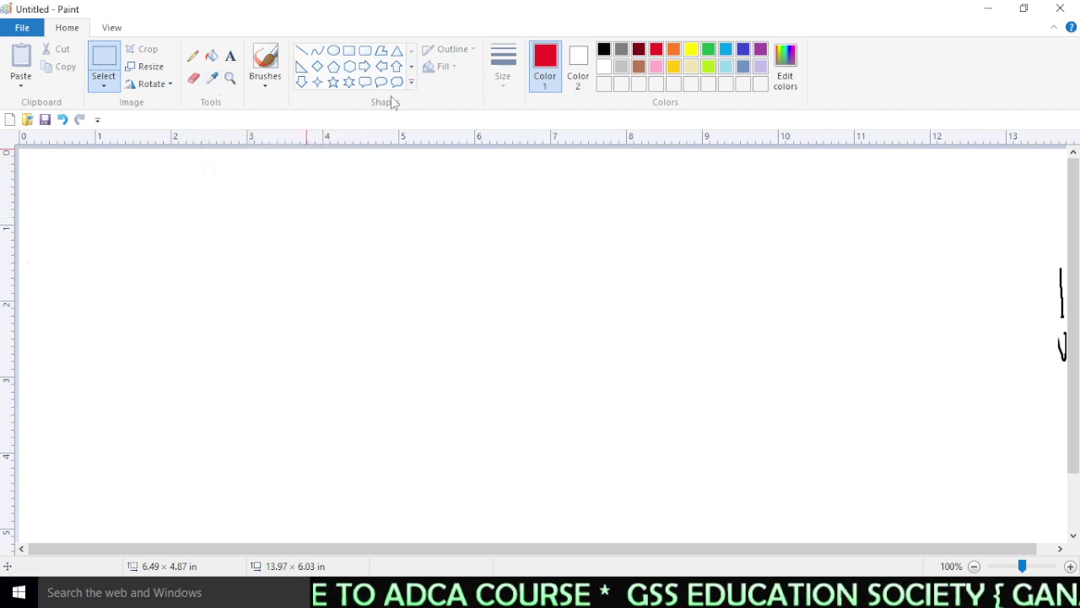
- Draw five separate red-outlined ovals in a row across the lower part of the canvas
left_click(334, 51)
left_click_drag(62, 347, 115, 420)
left_click_drag(184, 390, 252, 458)
left_click_drag(322, 424, 431, 491)
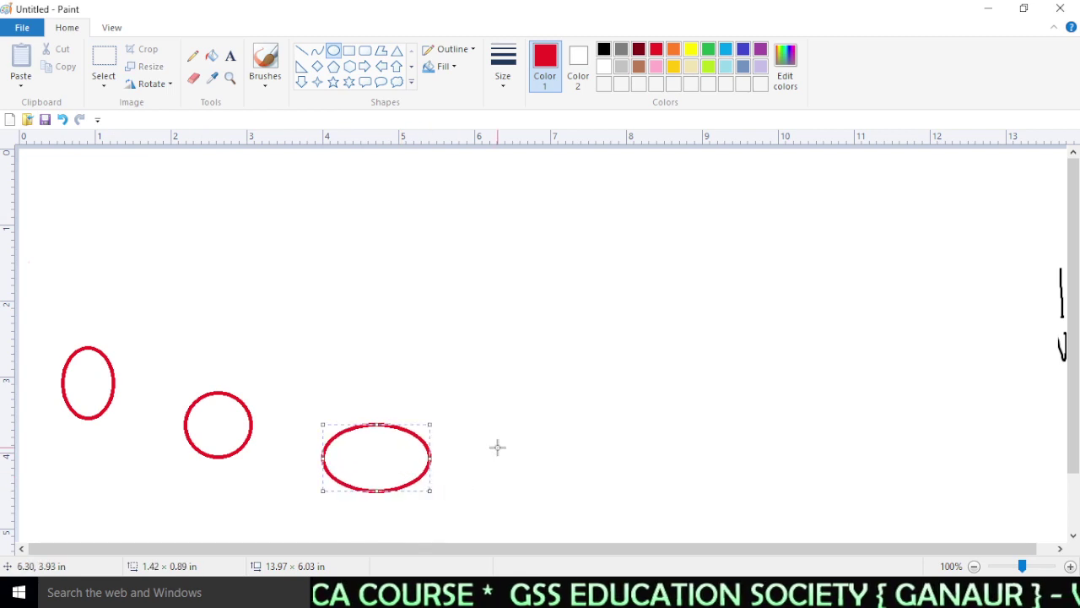
left_click_drag(497, 448, 583, 498)
left_click_drag(640, 417, 708, 473)
- Fill the first oval with yellow, the third with turquoise and the fourth with red
left_click(211, 55)
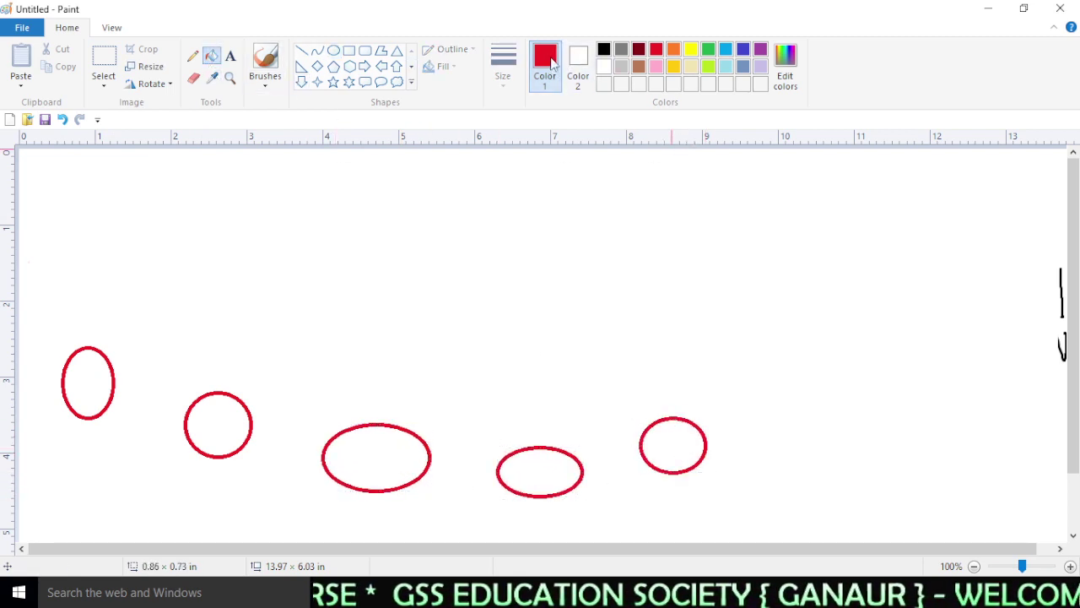
left_click(689, 51)
left_click(94, 376)
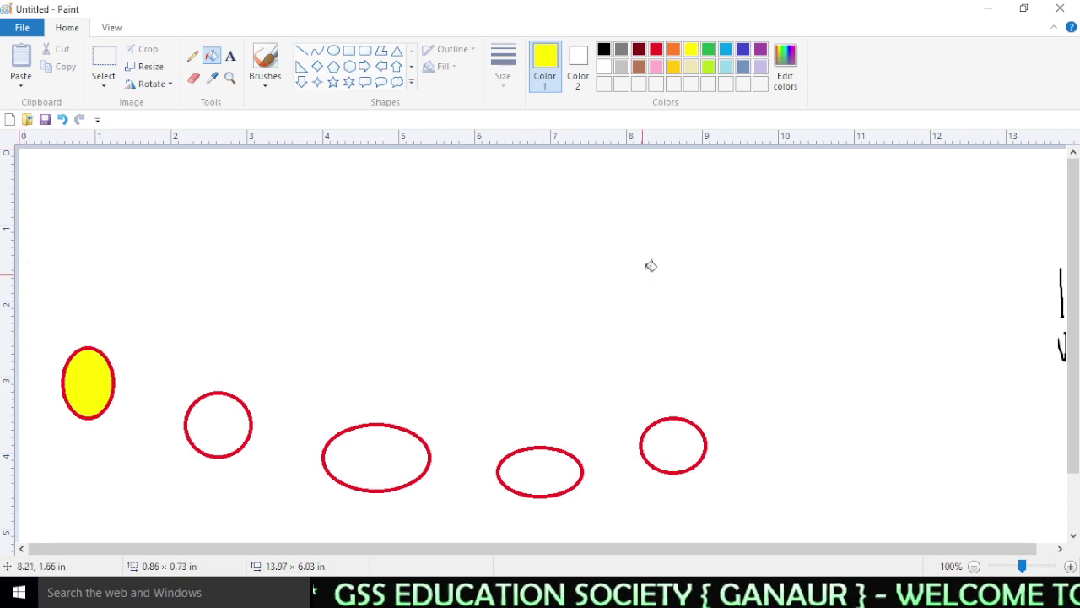
left_click(724, 52)
left_click(350, 449)
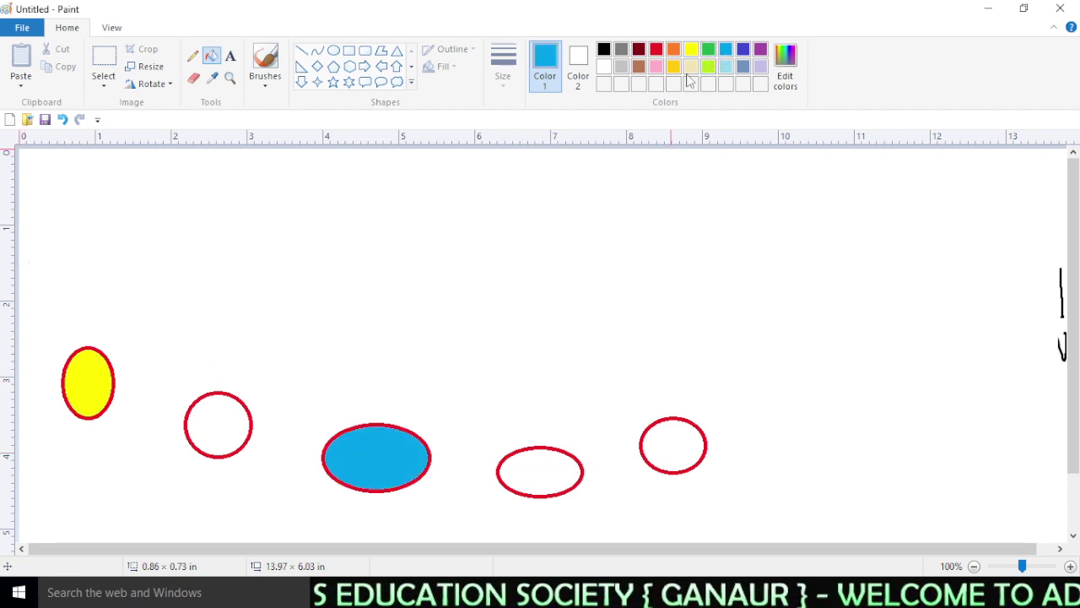
left_click(658, 51)
left_click(553, 473)
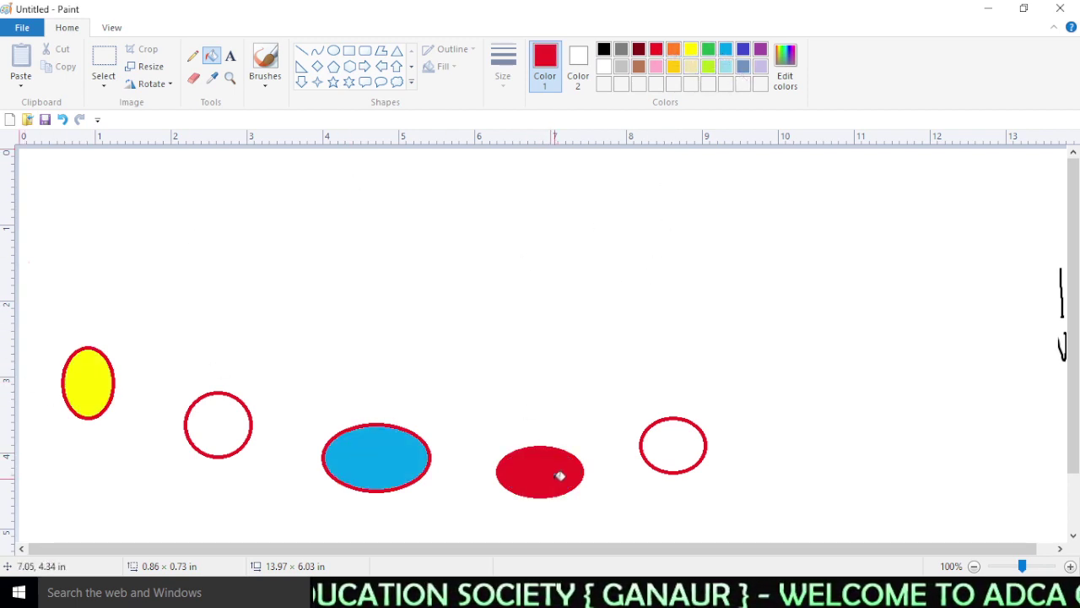
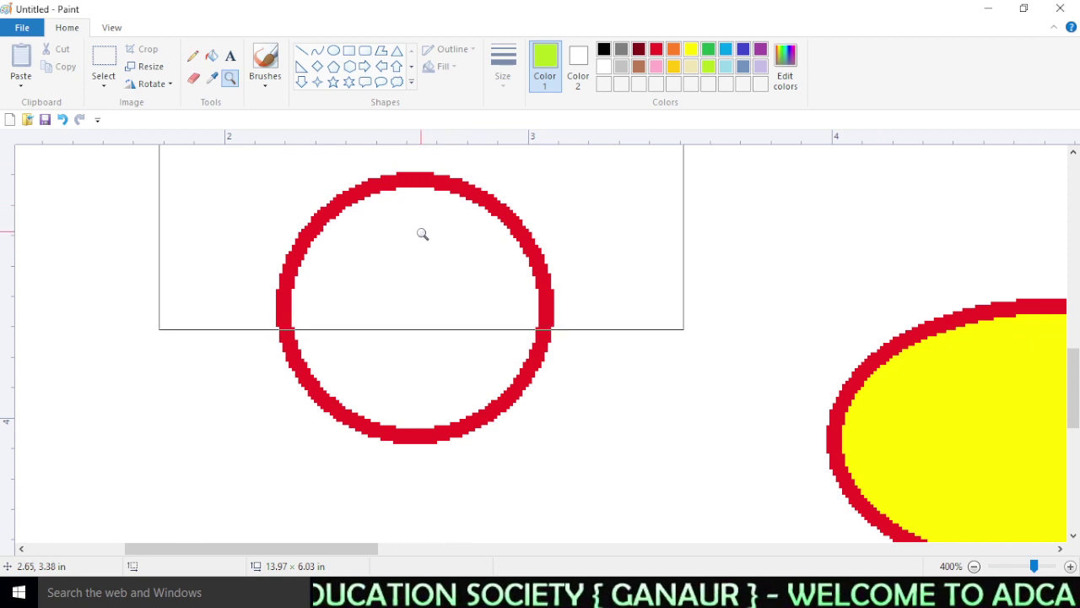
- Fill the lime green oval and the empty red circle with turquoise
right_click(376, 266)
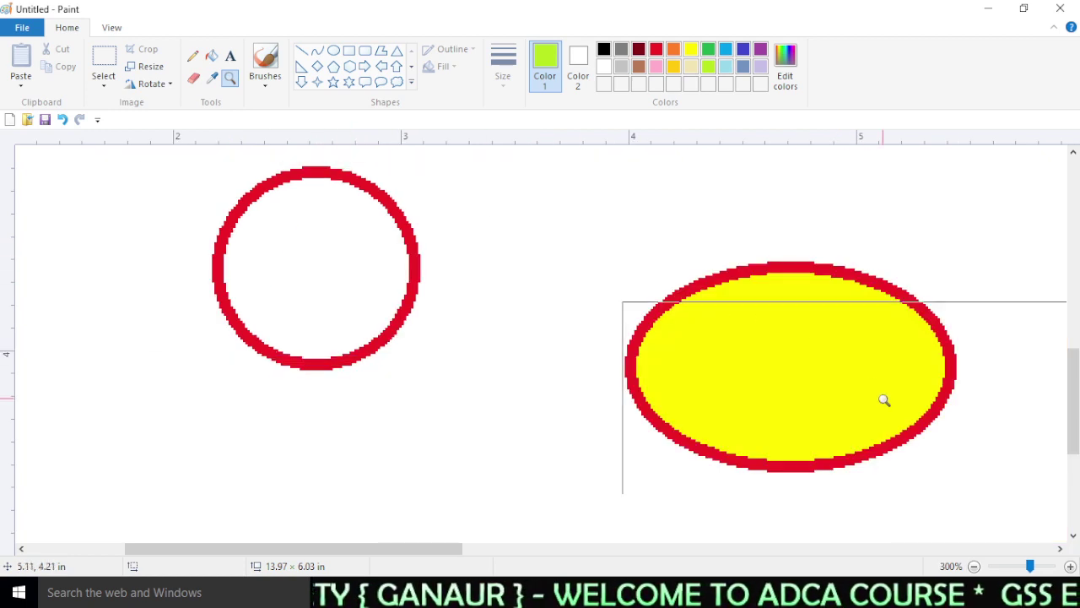
left_click(973, 566)
left_click(973, 566)
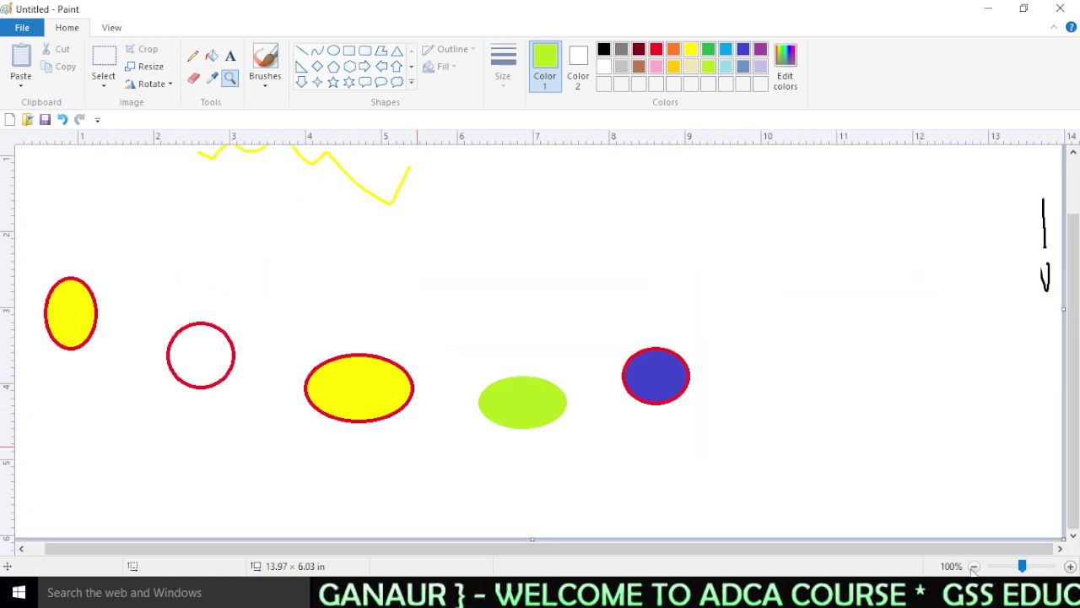
left_click(192, 55)
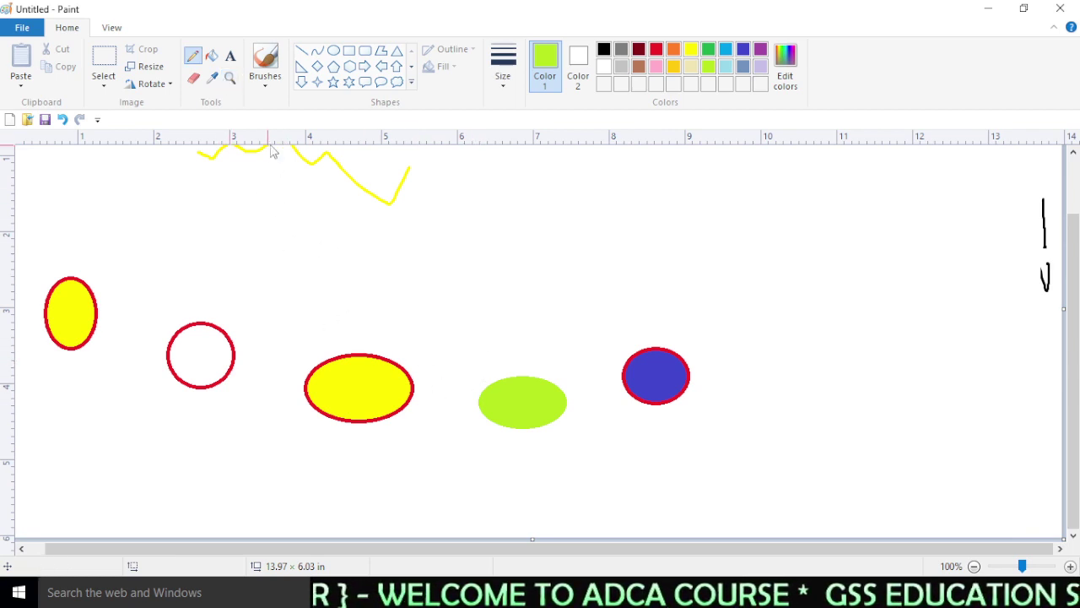
left_click(212, 59)
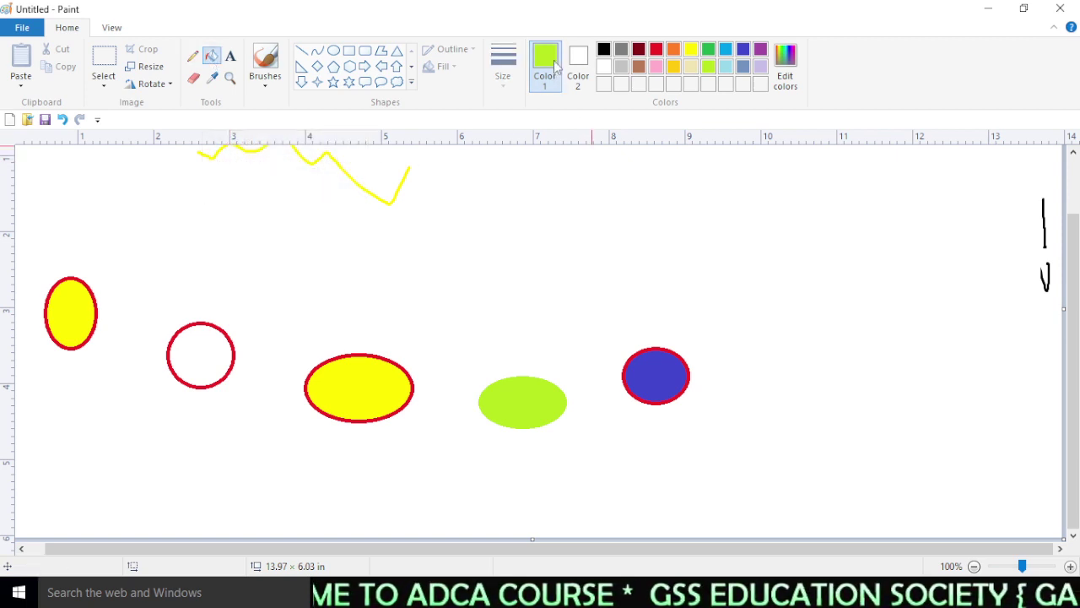
left_click(725, 49)
left_click(552, 397)
left_click(189, 362)
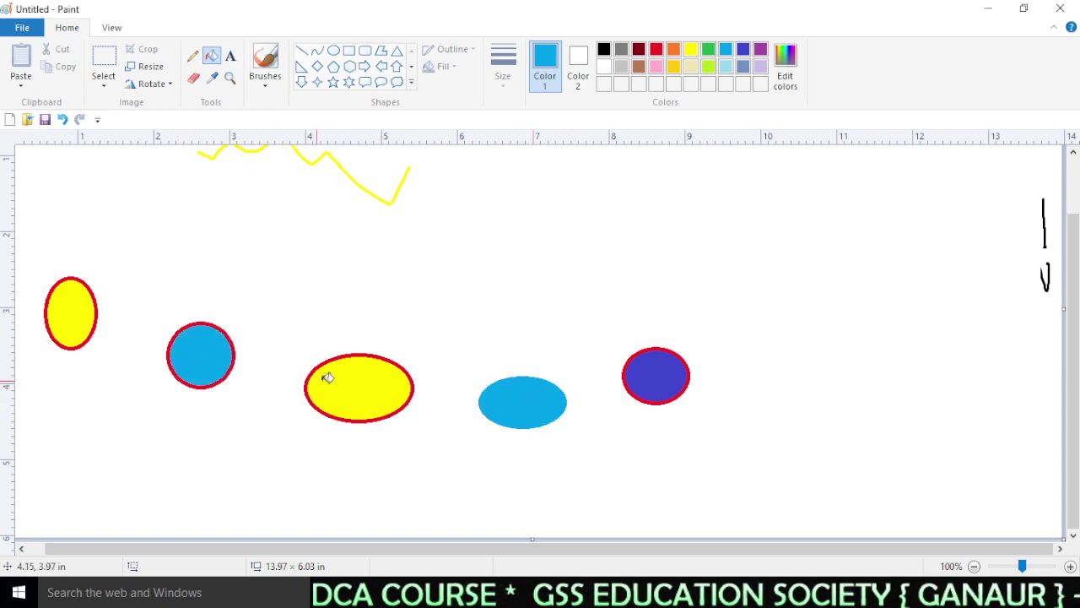
- Fill the wide yellow oval and the canvas background with turquoise, and undo both fills
left_click(363, 378)
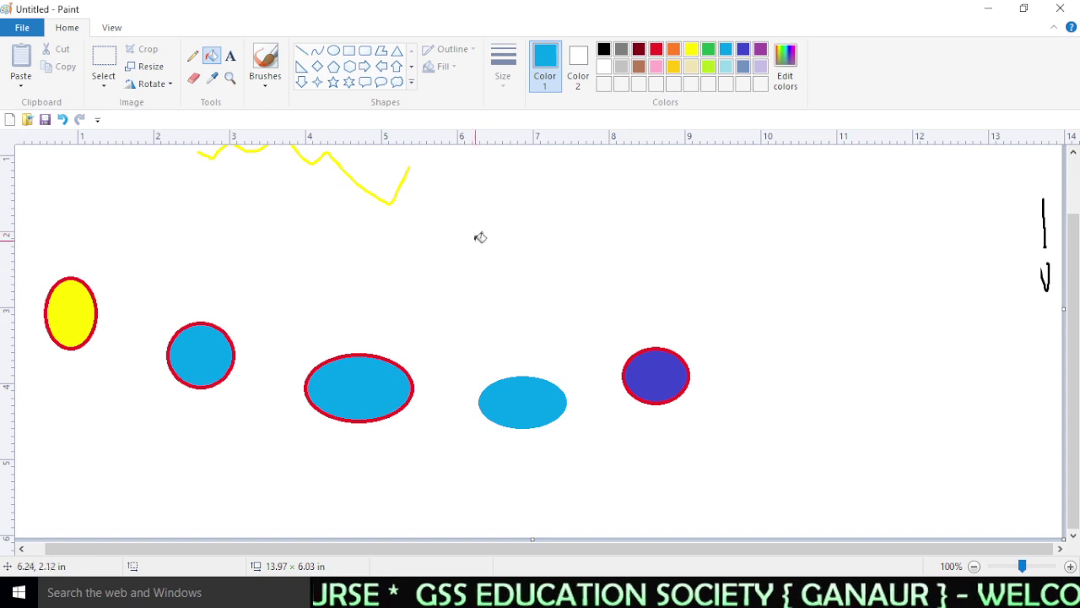
left_click(504, 262)
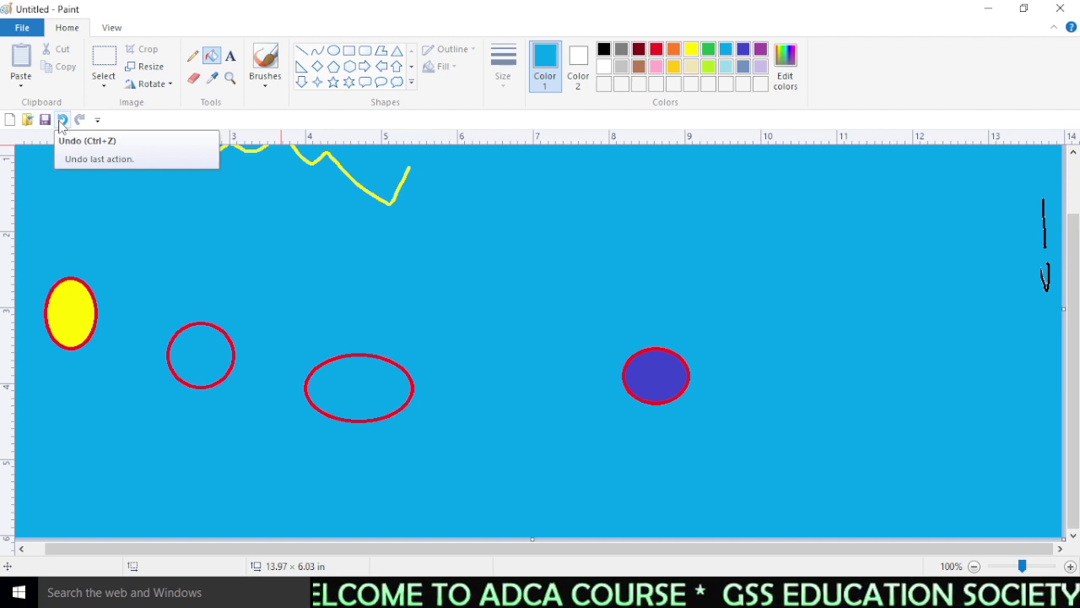
left_click(62, 121)
left_click(62, 121)
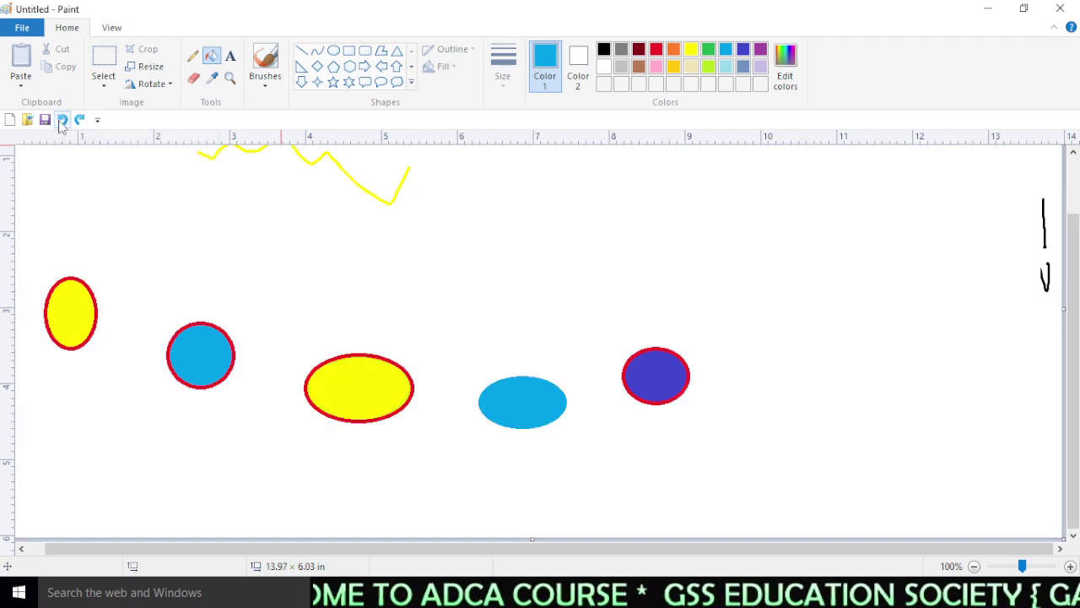
- Undo the turquoise fills of the second and fourth ovals and redo both
left_click(61, 121)
left_click(61, 120)
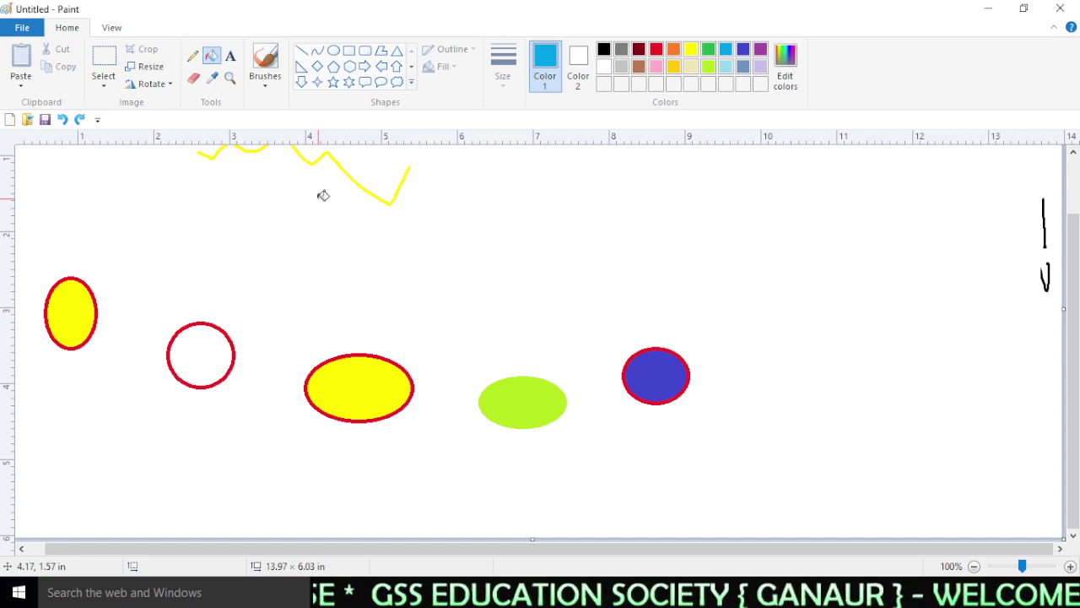
left_click(80, 121)
left_click(80, 121)
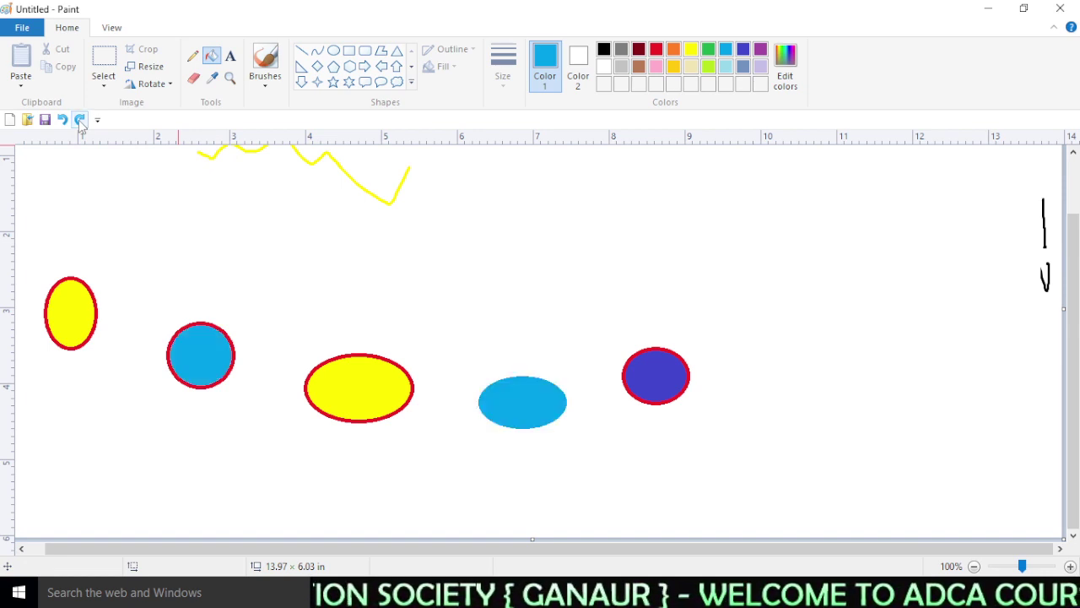
- Select and delete the area holding the second and third ovals, undo the deletion, redo it and undo it again
left_click(103, 66)
left_click_drag(151, 271, 440, 471)
key("Delete")
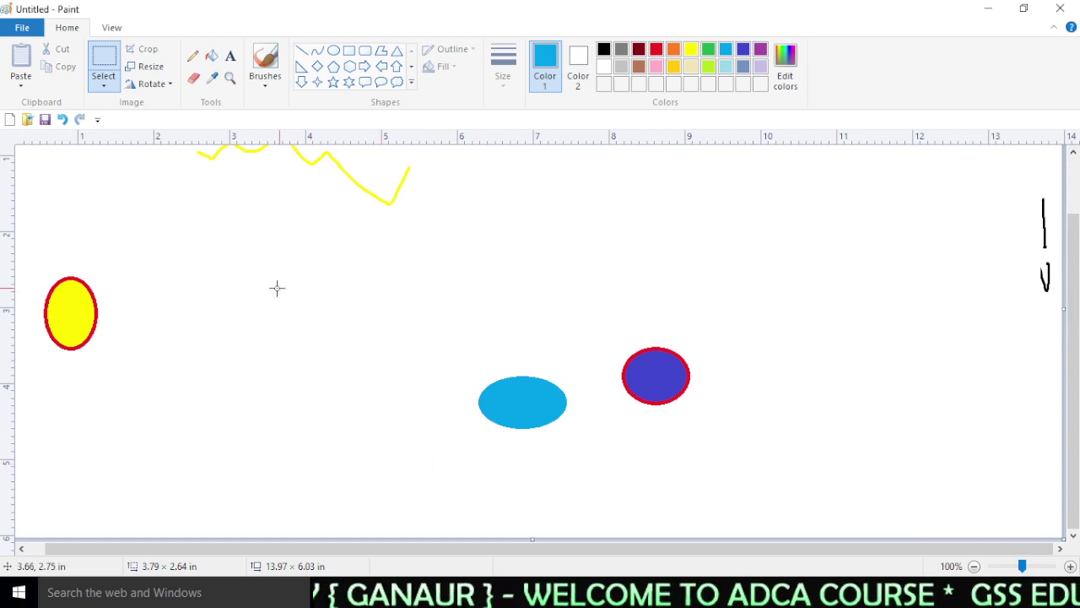
left_click(62, 119)
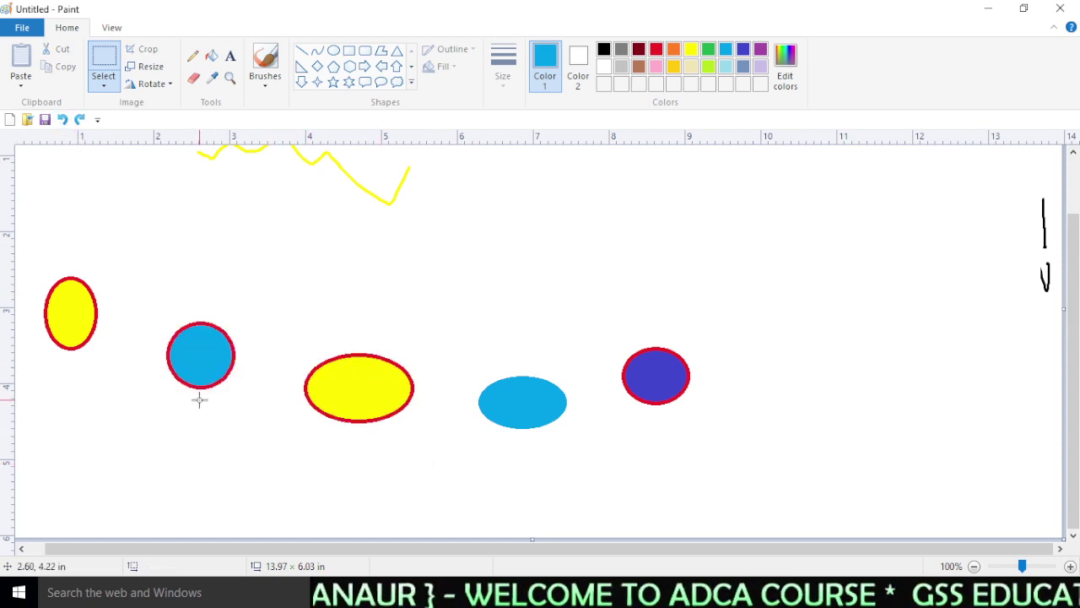
left_click(80, 120)
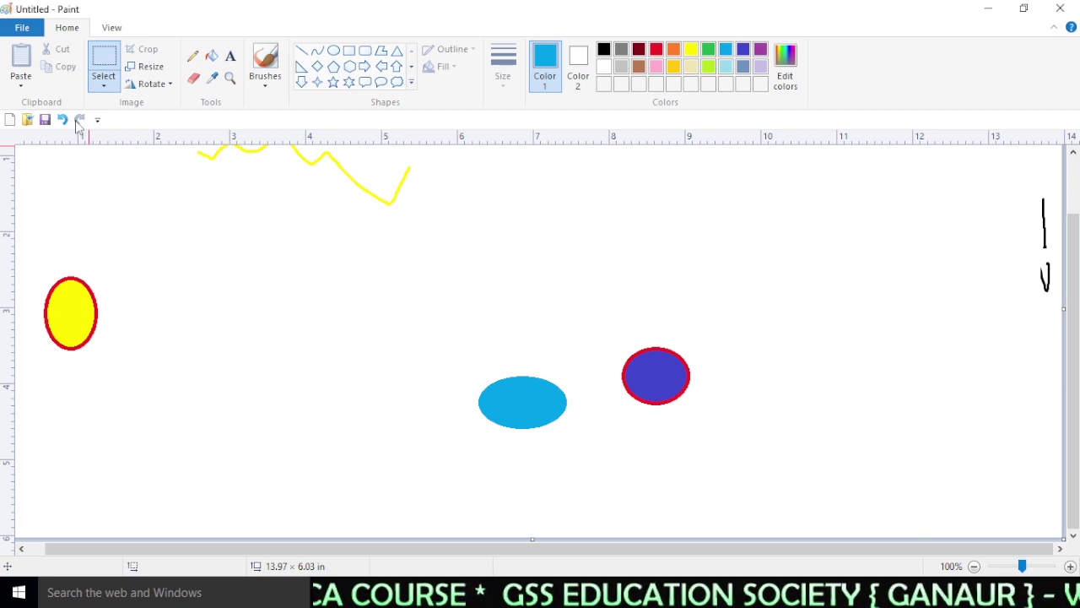
left_click(62, 119)
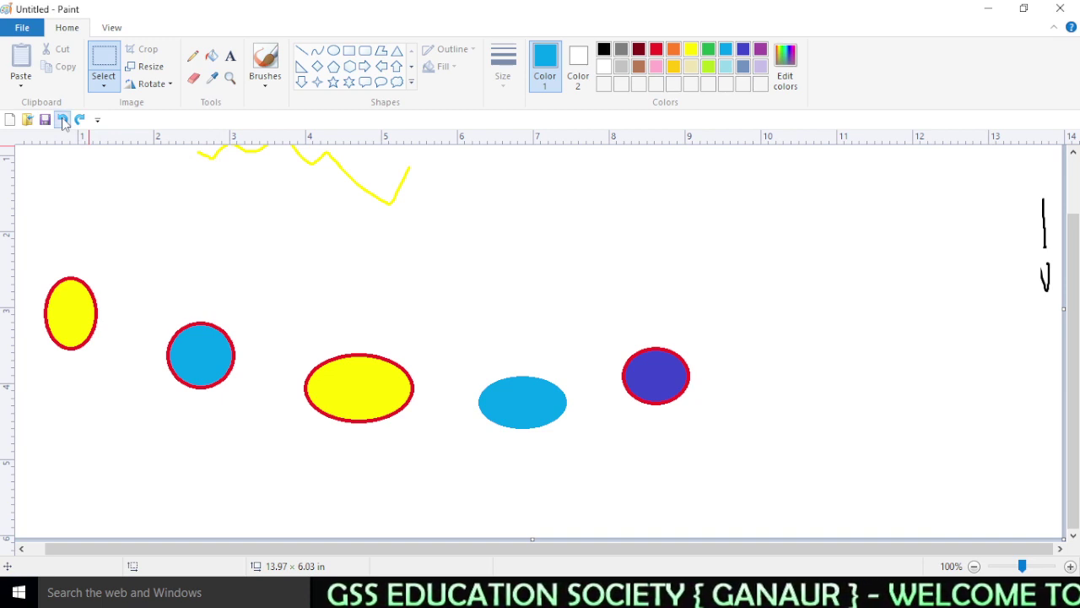
- Undo the latest fills of the second, third and fourth ovals and the yellow freehand line
left_click(62, 120)
left_click(62, 119)
left_click(62, 120)
left_click(62, 119)
left_click(63, 120)
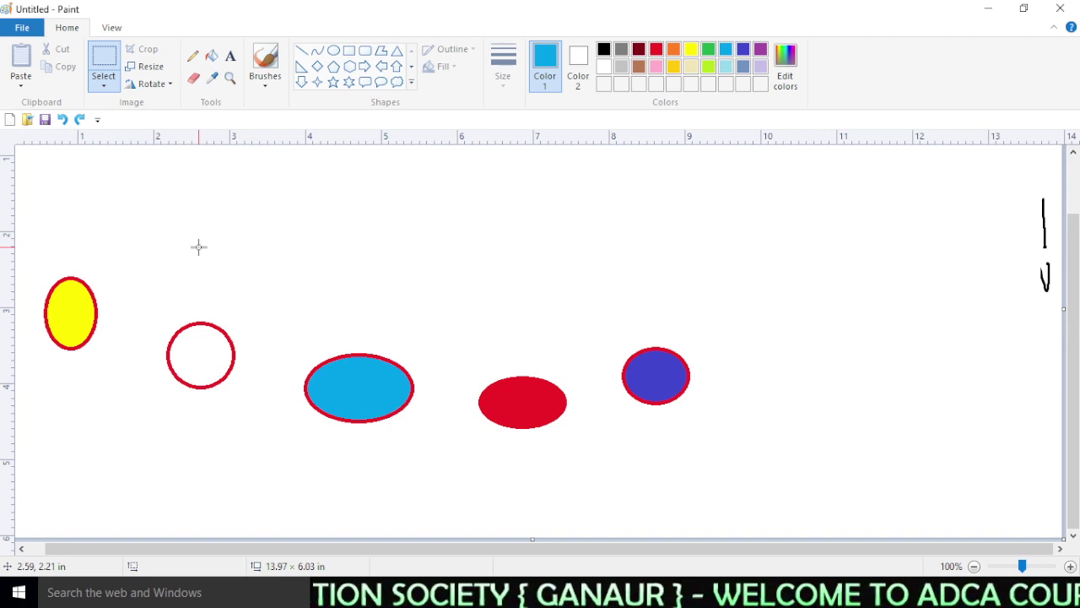
left_click(110, 87)
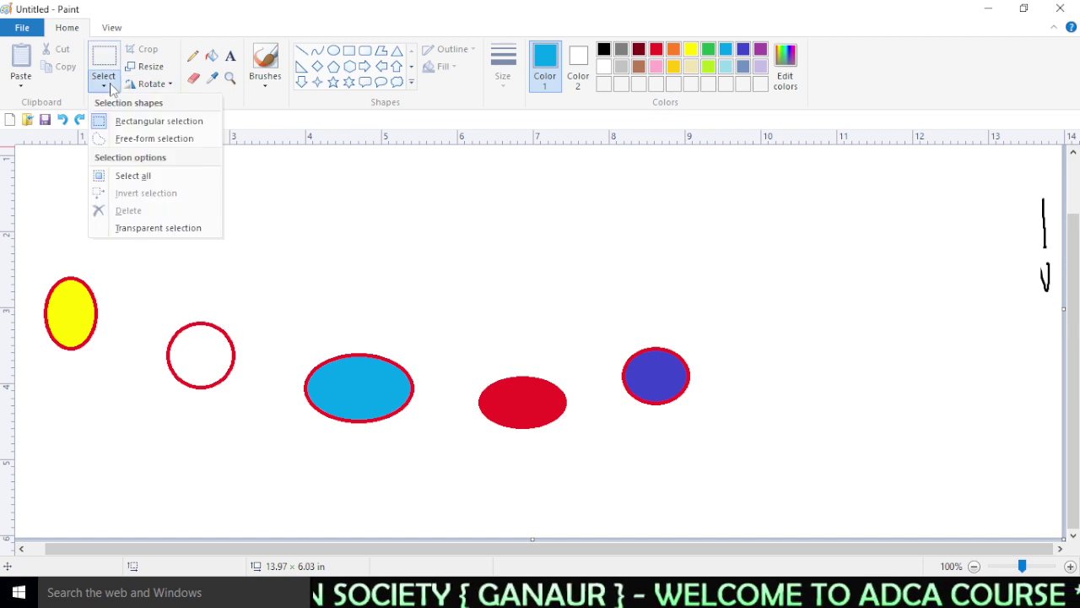
left_click(108, 84)
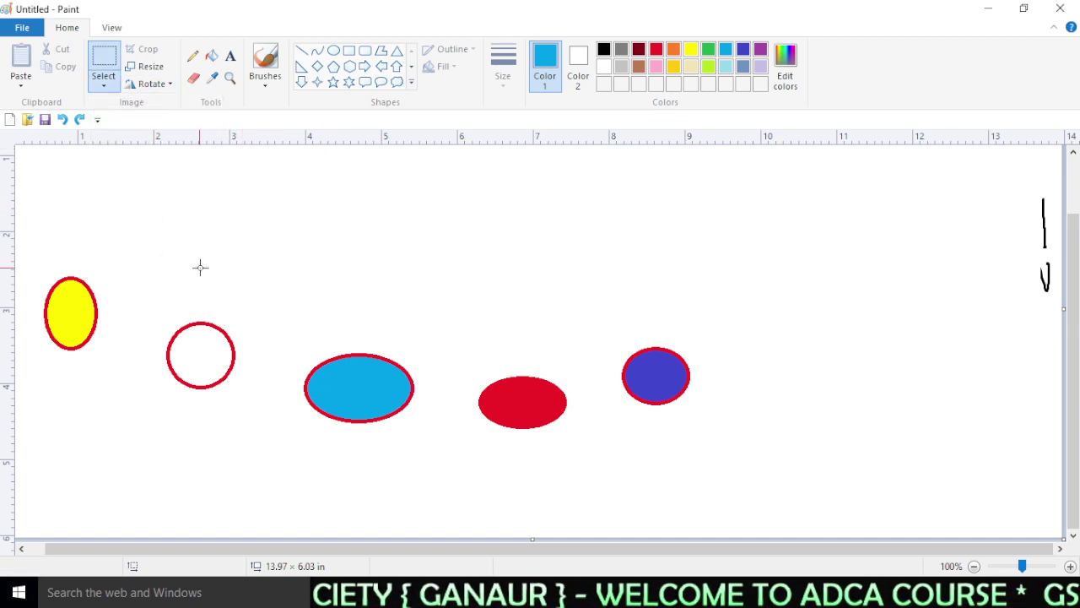
left_click(98, 121)
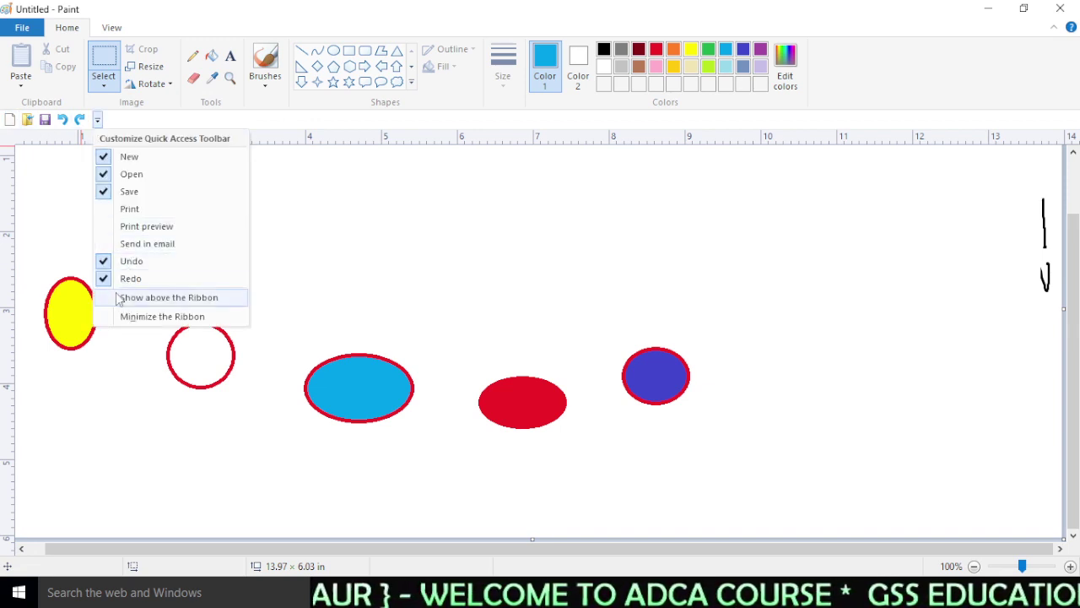
left_click(343, 247)
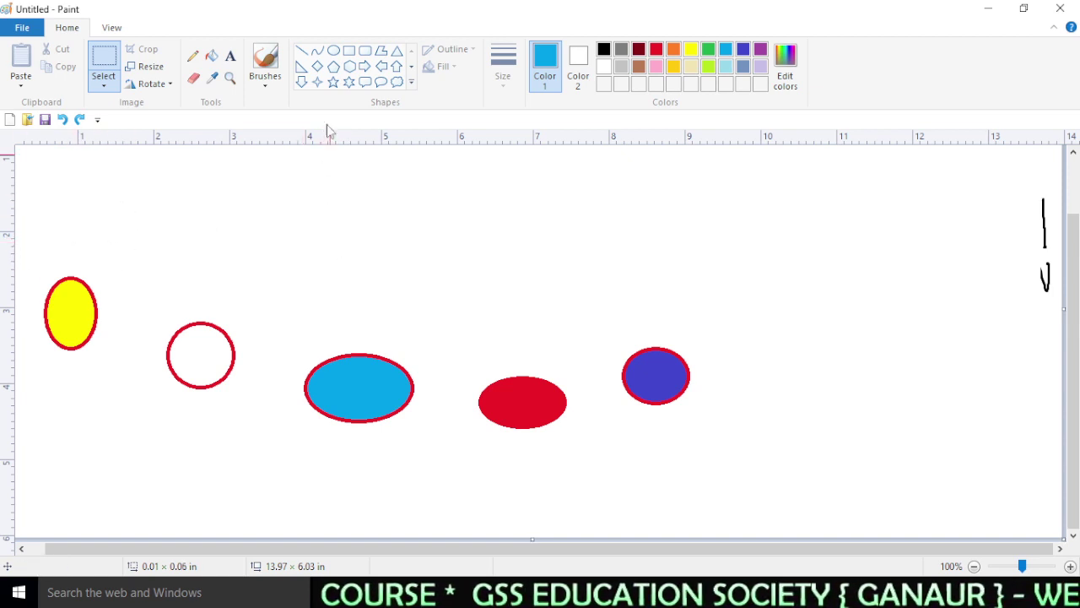
- Draw a text box about 7.50 × 1.74 in above and across the ovals and enter "GSS" in turquoise
left_click(231, 59)
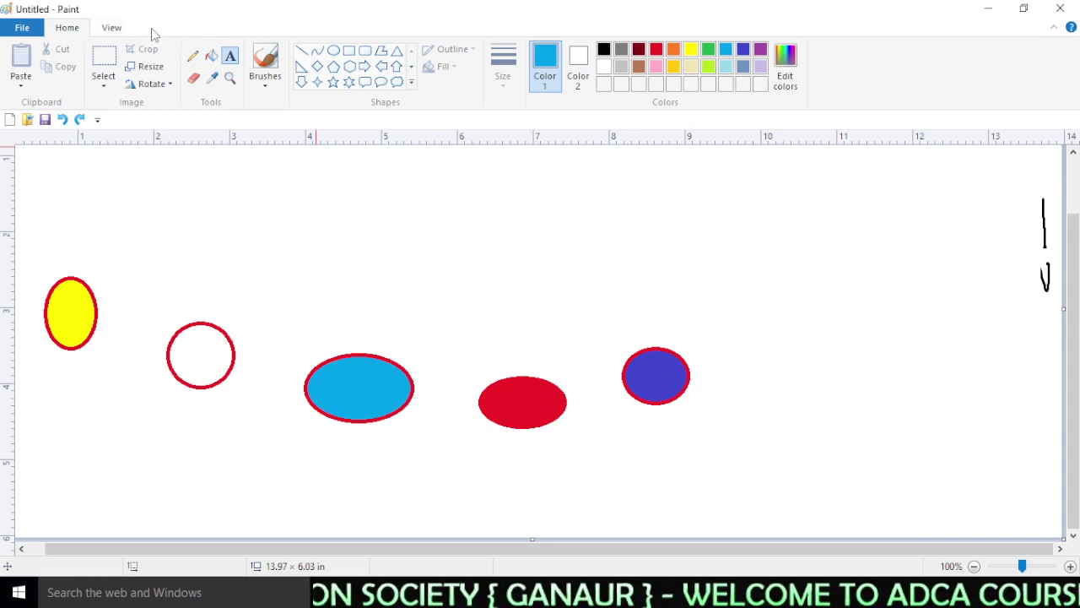
left_click_drag(227, 267, 796, 400)
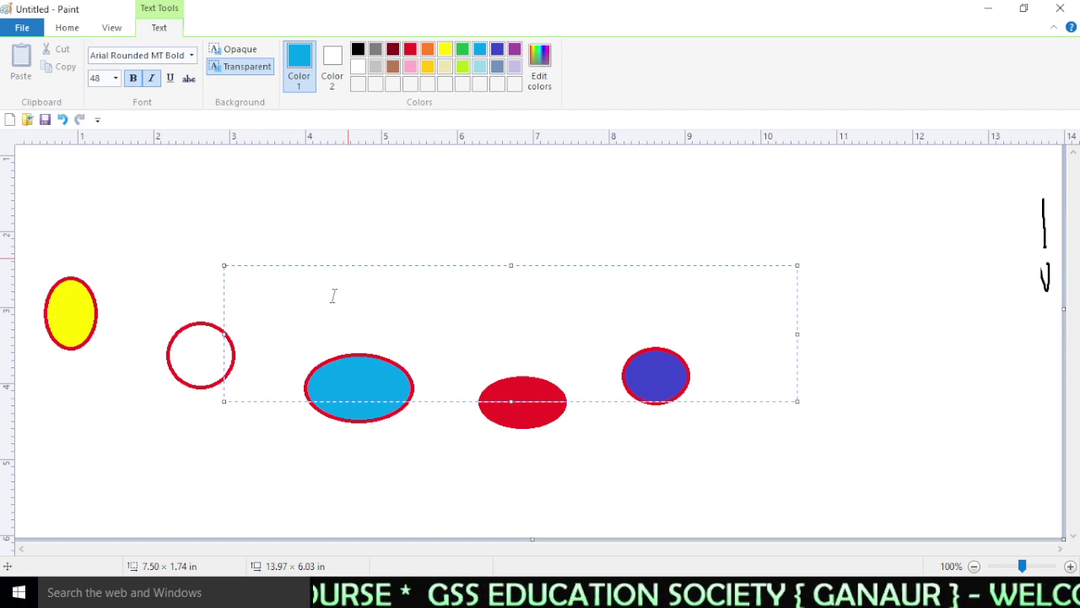
type("GSS")
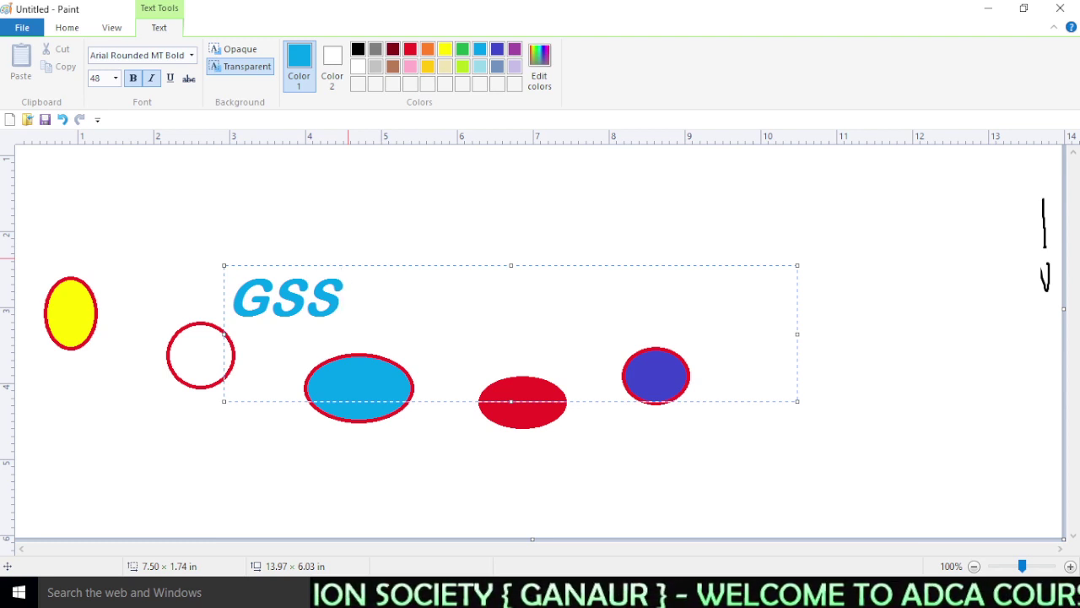
type("gss")
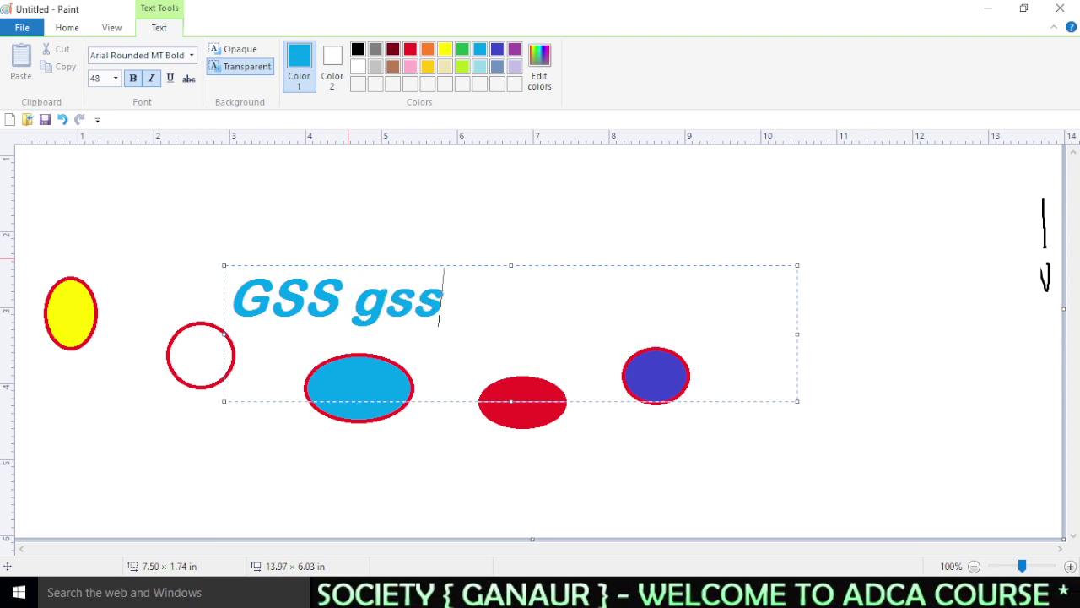
key("BackSpace")
key("BackSpace")
key("BackSpace")
key("BackSpace")
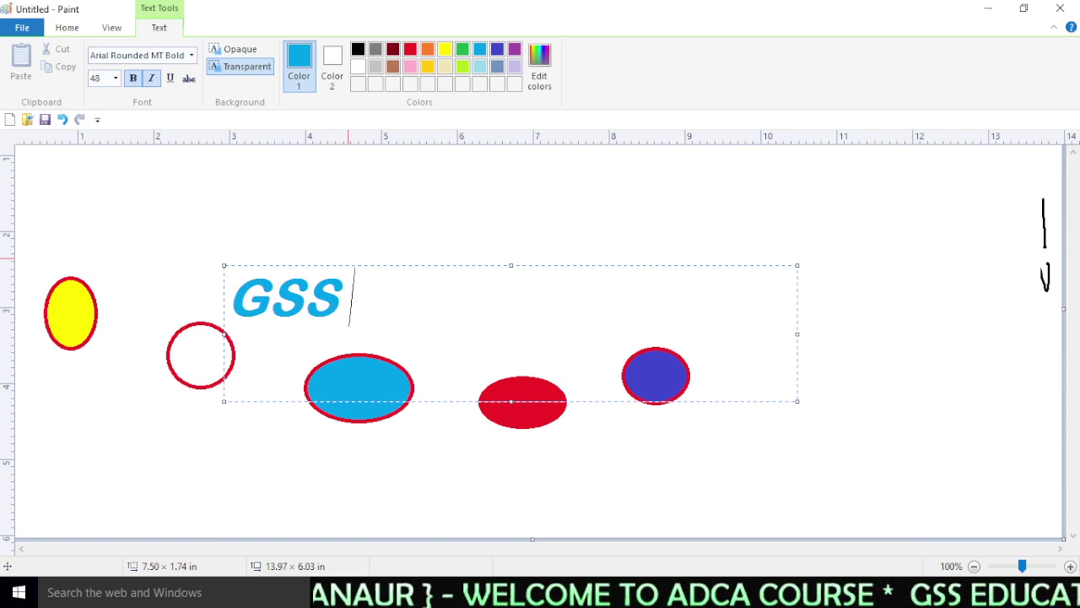
- Add the word "edu" in red and the word "soc" in lime to the text
left_click(410, 51)
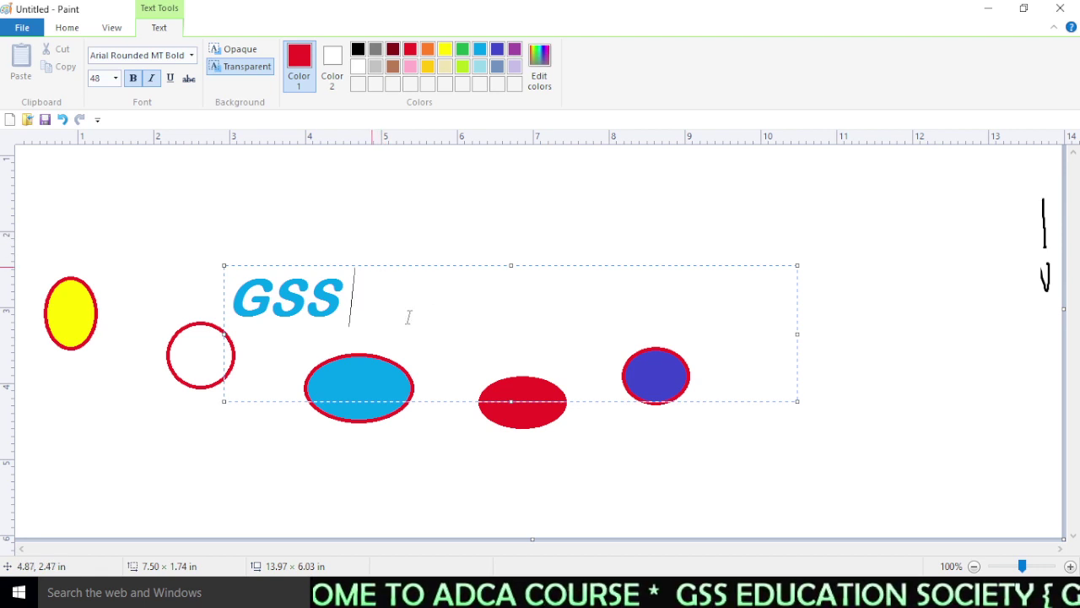
type("edu")
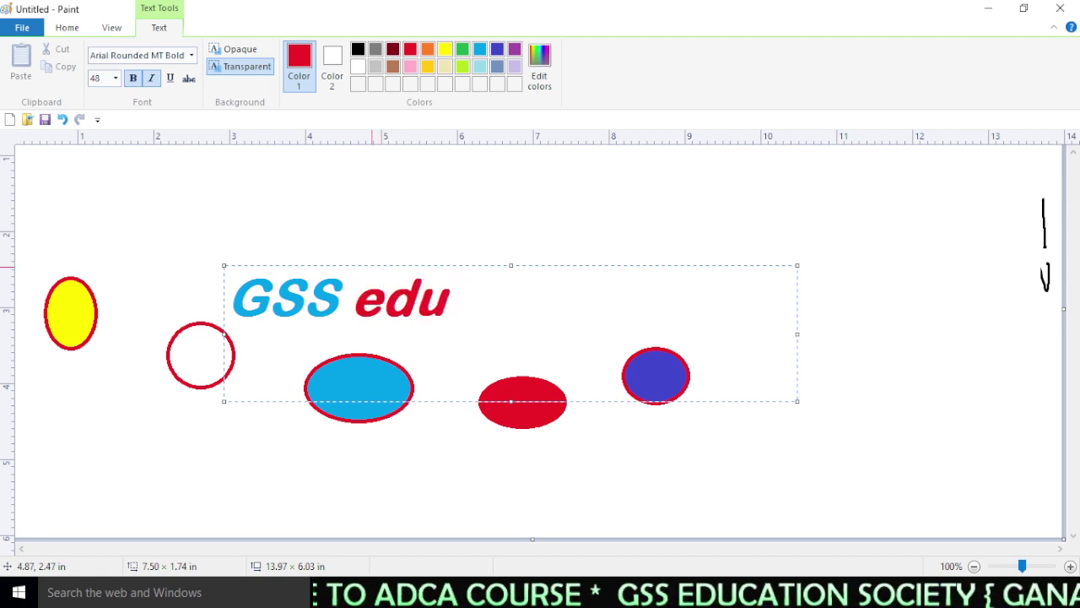
left_click(463, 68)
type("soc")
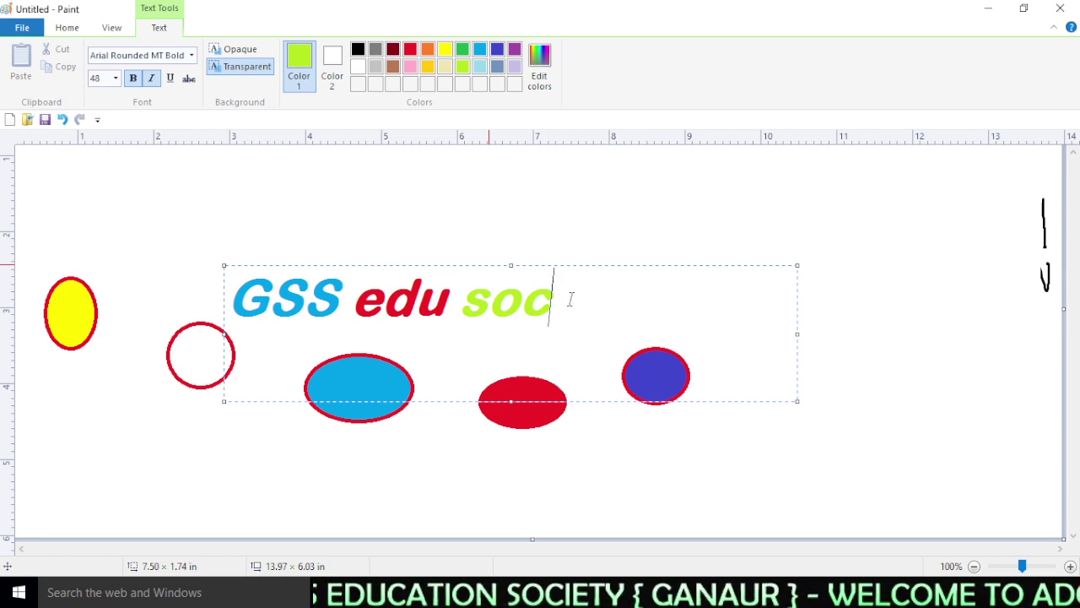
- Try red, green and turquoise on the whole text "GSS edu soc" and settle on indigo
left_click_drag(570, 299, 213, 296)
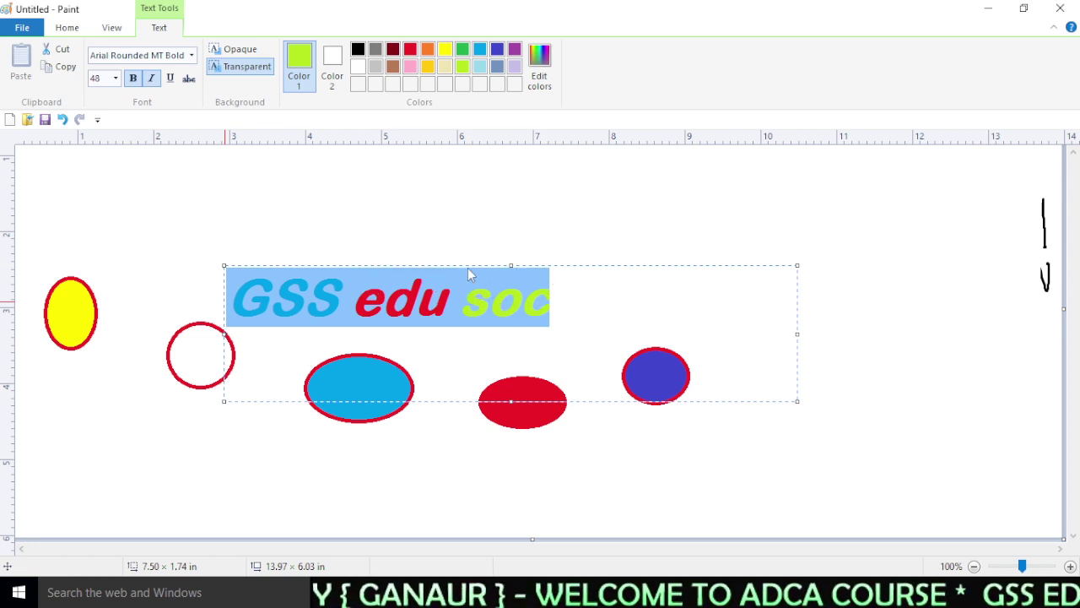
left_click(410, 50)
left_click(461, 50)
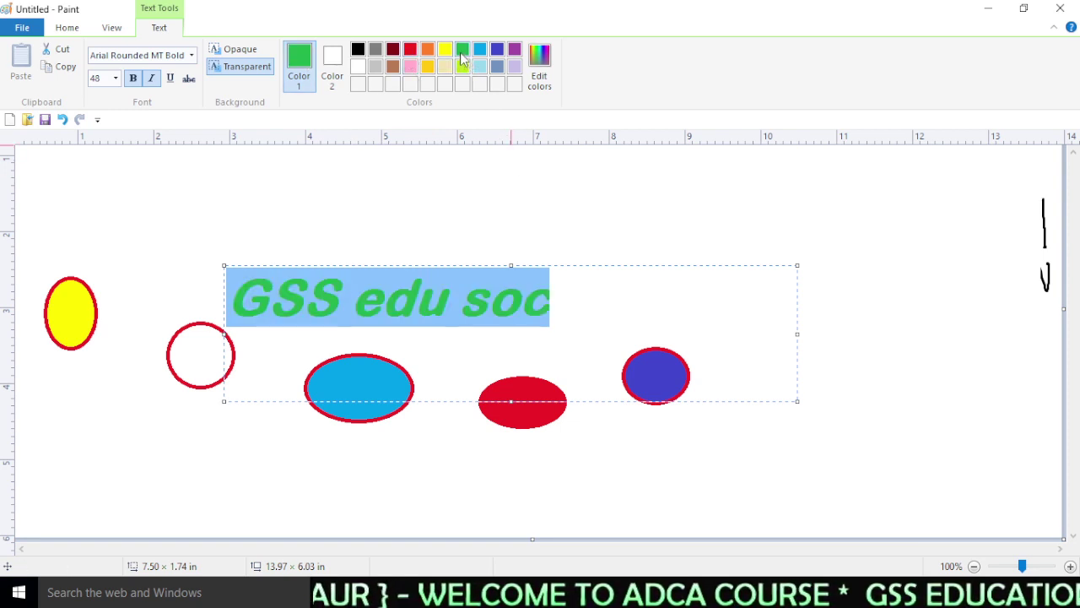
key("End")
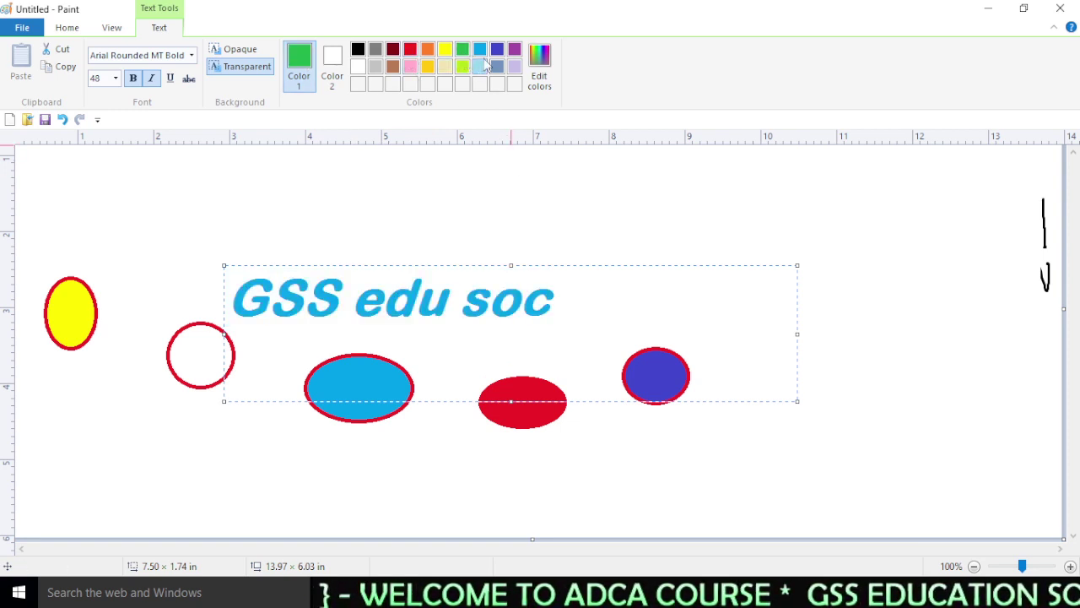
key("ctrl+a")
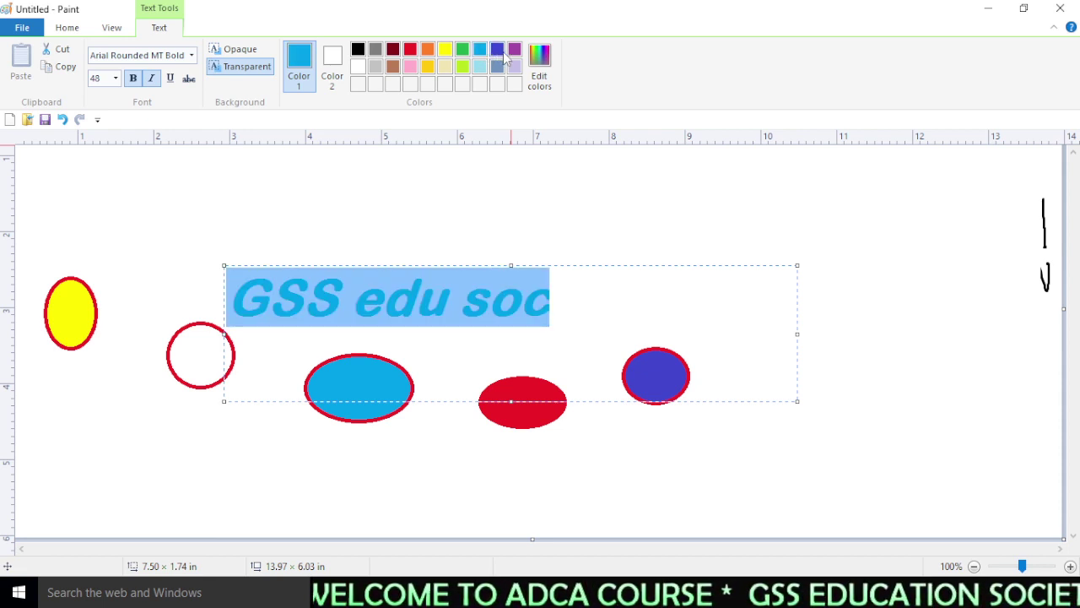
left_click(498, 54)
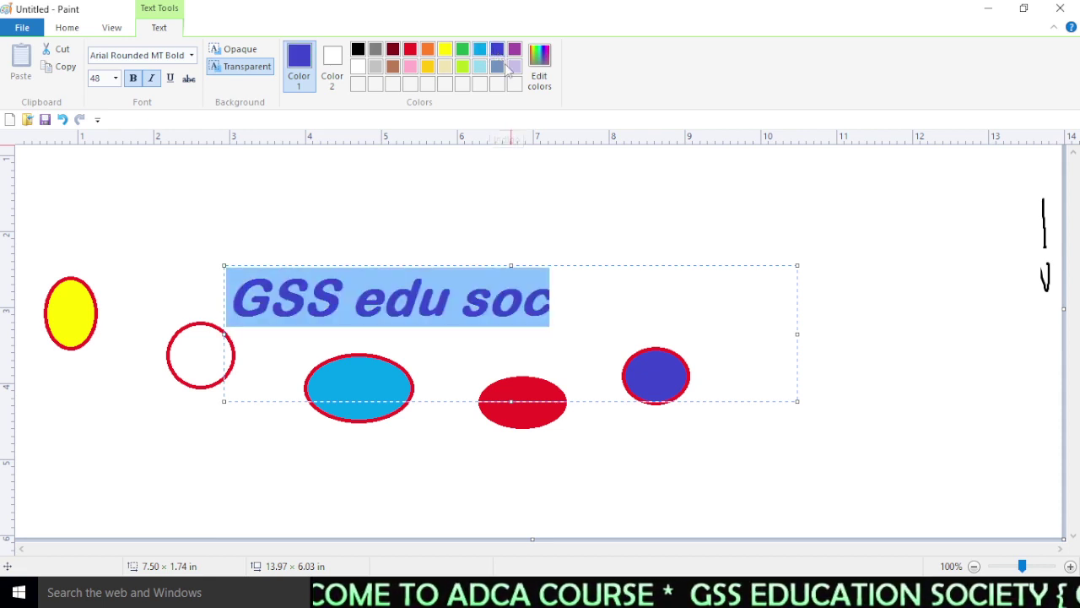
left_click_drag(569, 287, 168, 266)
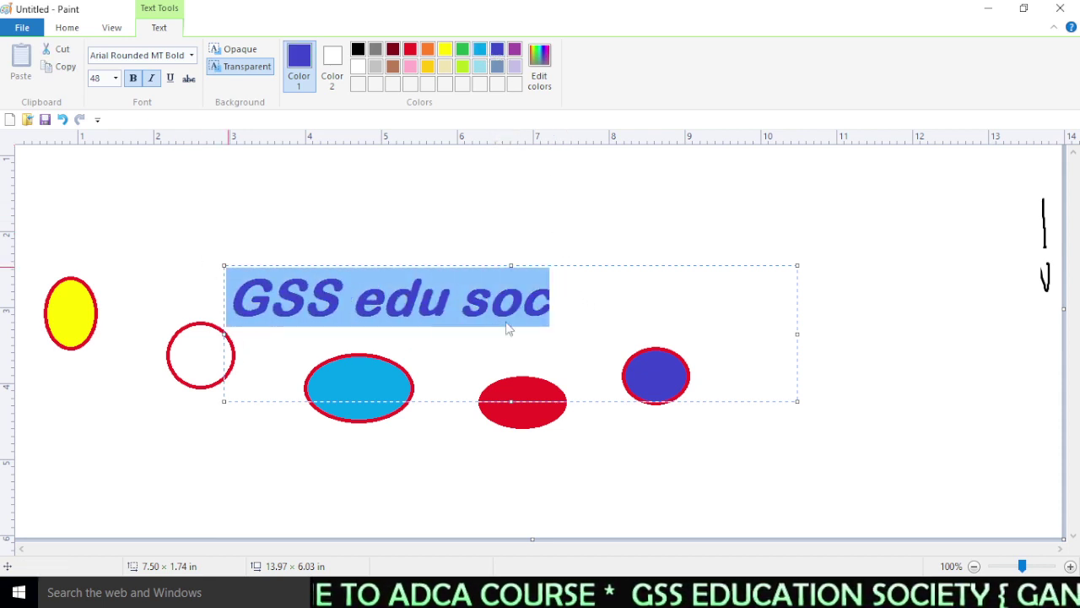
- Recolor the word "soc" red and the word "GSS" lime
left_click_drag(570, 322, 460, 317)
left_click(410, 50)
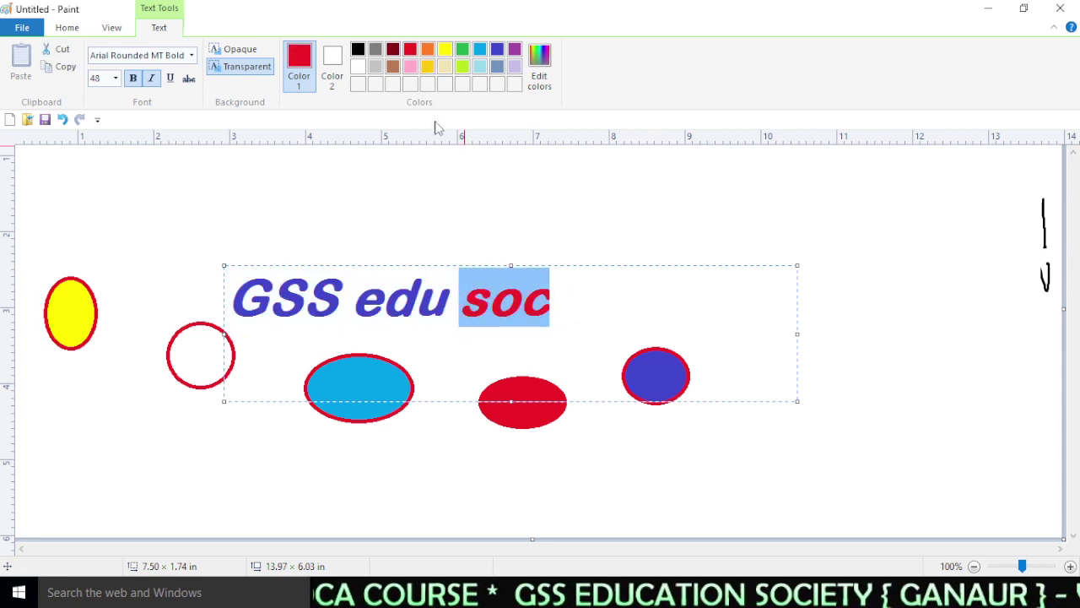
left_click_drag(349, 302, 152, 283)
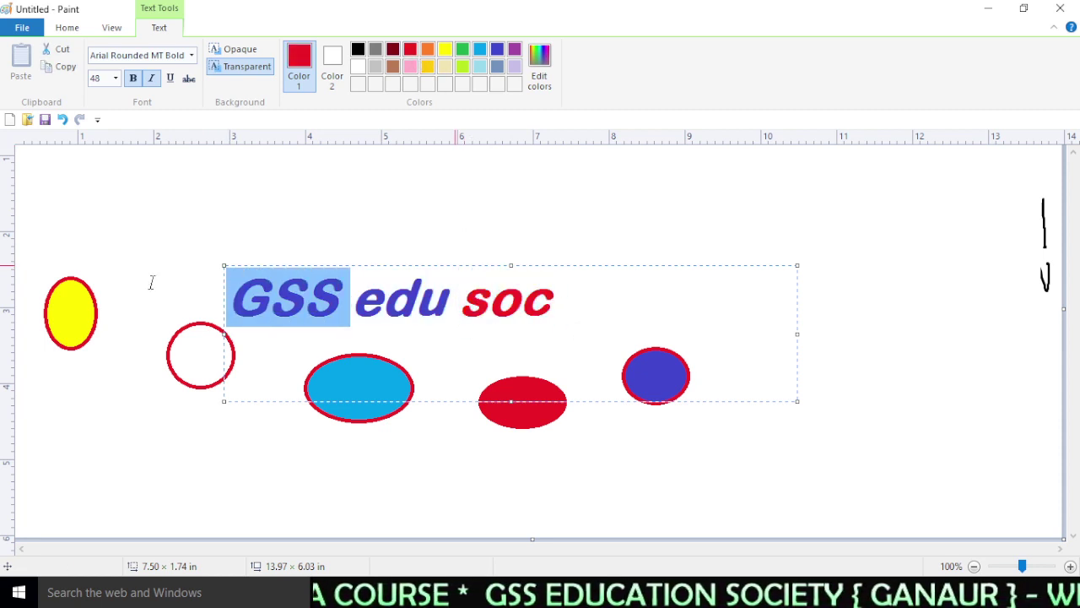
left_click(463, 68)
left_click(548, 324)
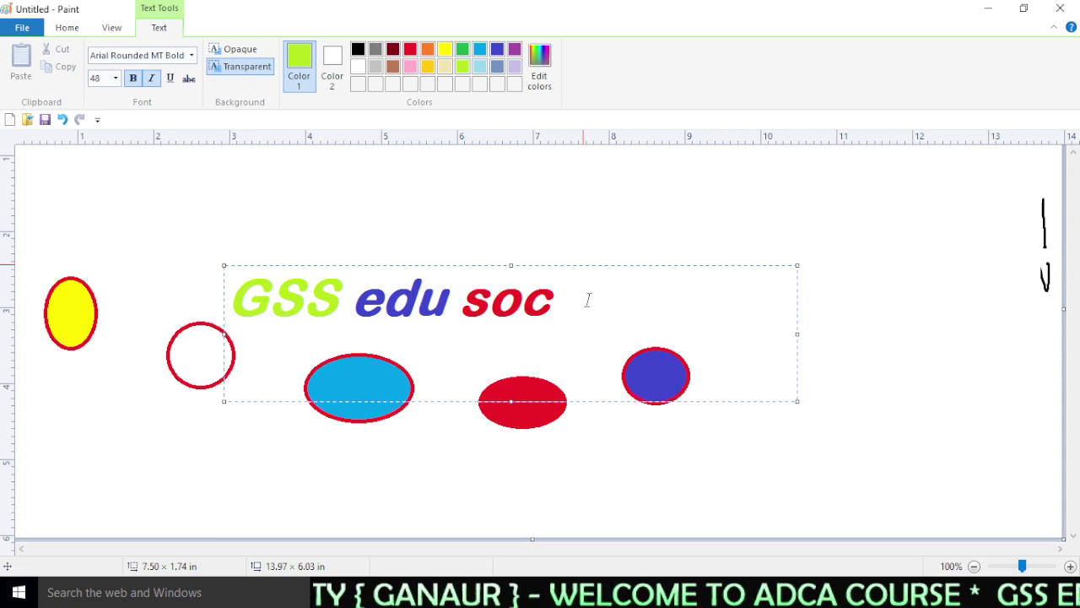
- Toggle italic, bold and underline on the whole text, ending with all three formats switched off
left_click_drag(591, 292, 127, 280)
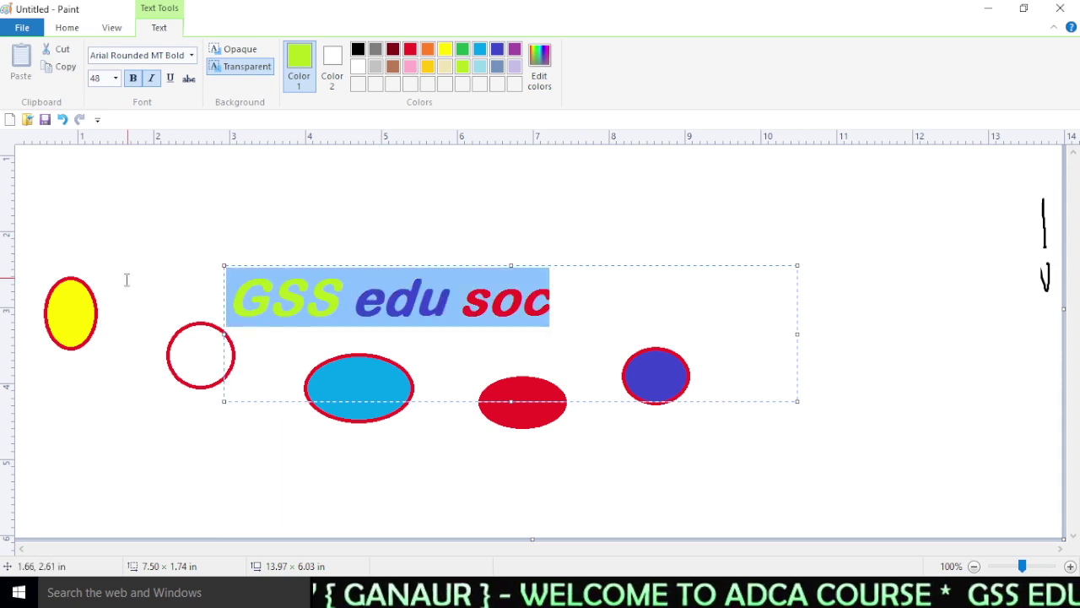
left_click(152, 78)
left_click(151, 79)
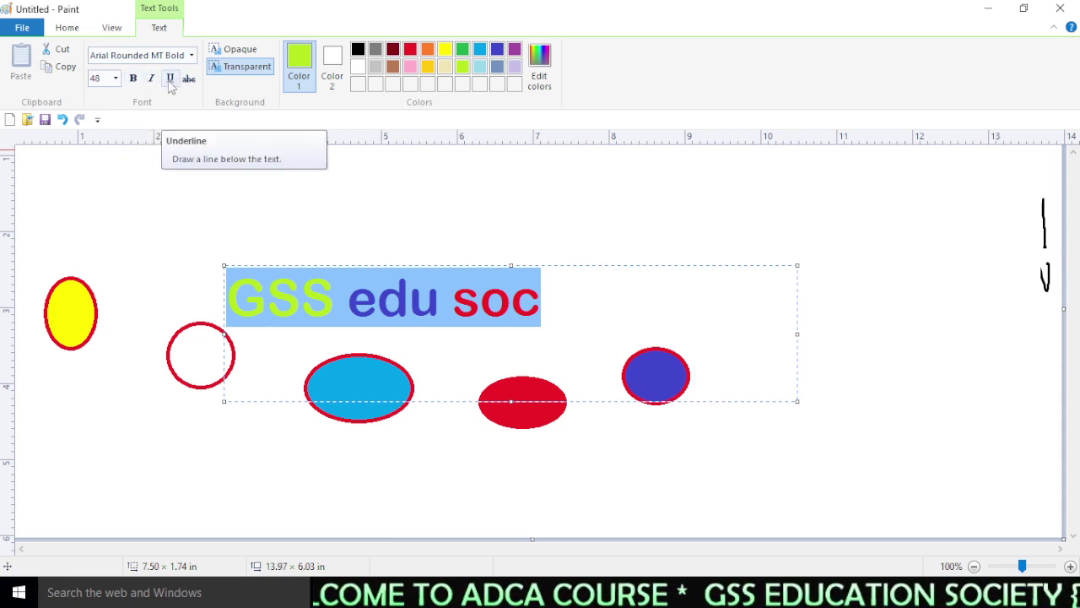
left_click(133, 78)
left_click(152, 83)
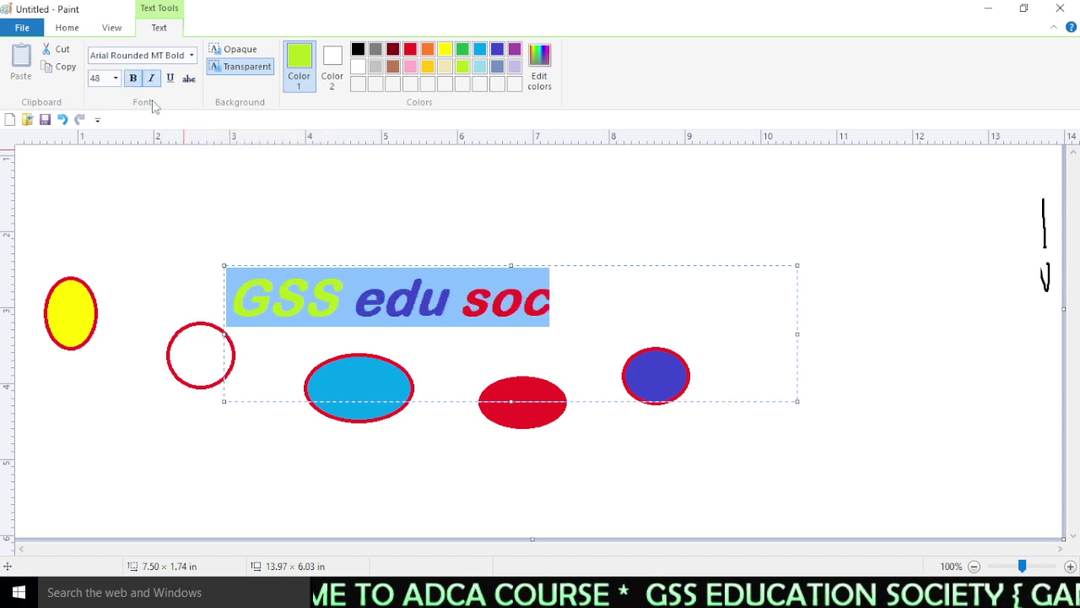
left_click(170, 81)
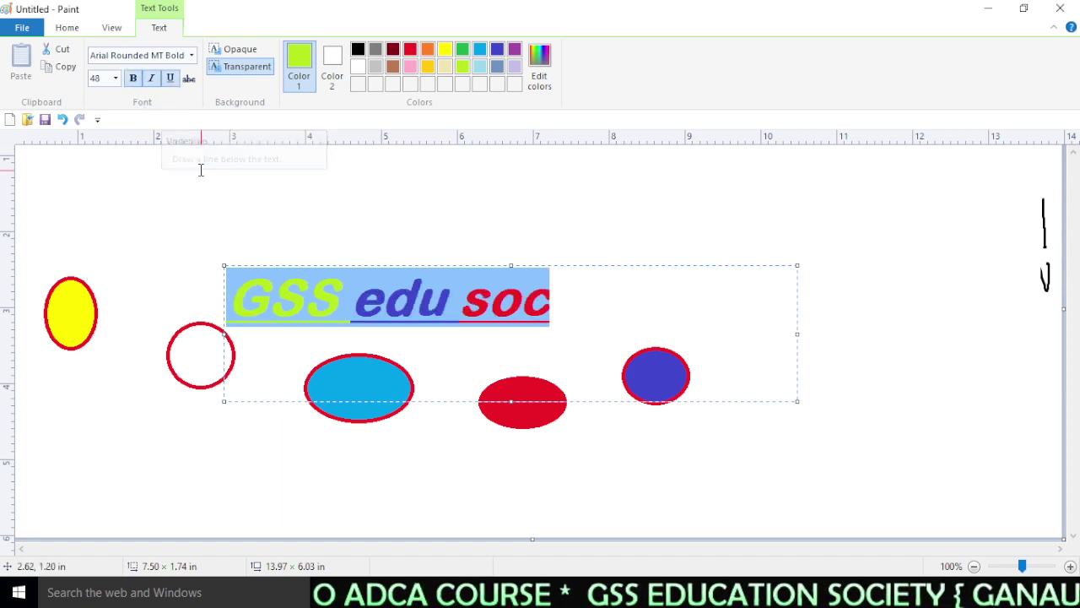
left_click(171, 80)
left_click(152, 78)
left_click(132, 78)
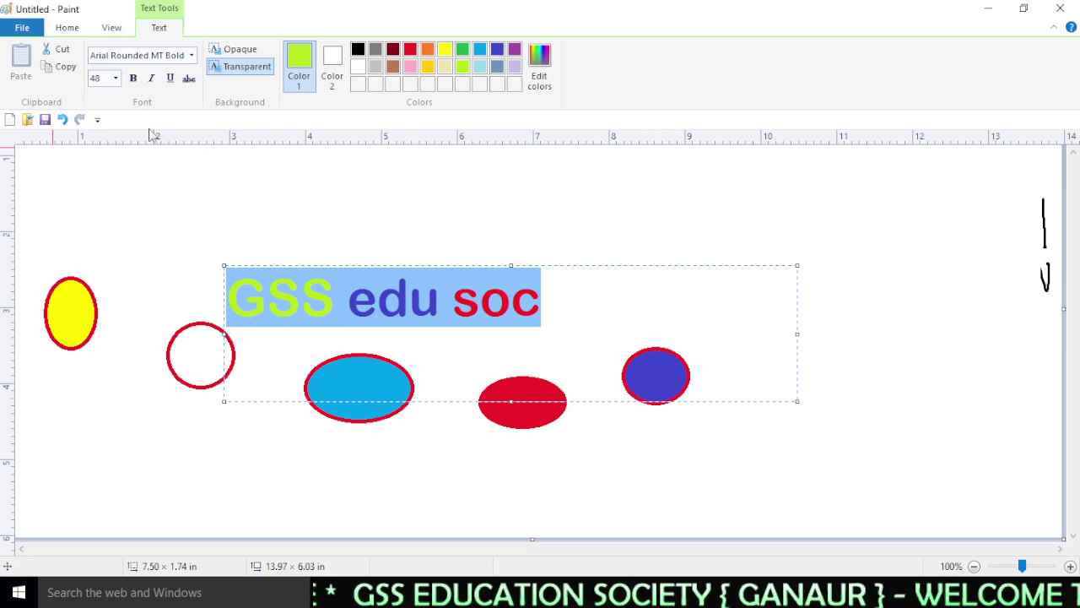
- Apply strikethrough to the selected text and remove it, and choose font size 48
left_click(189, 84)
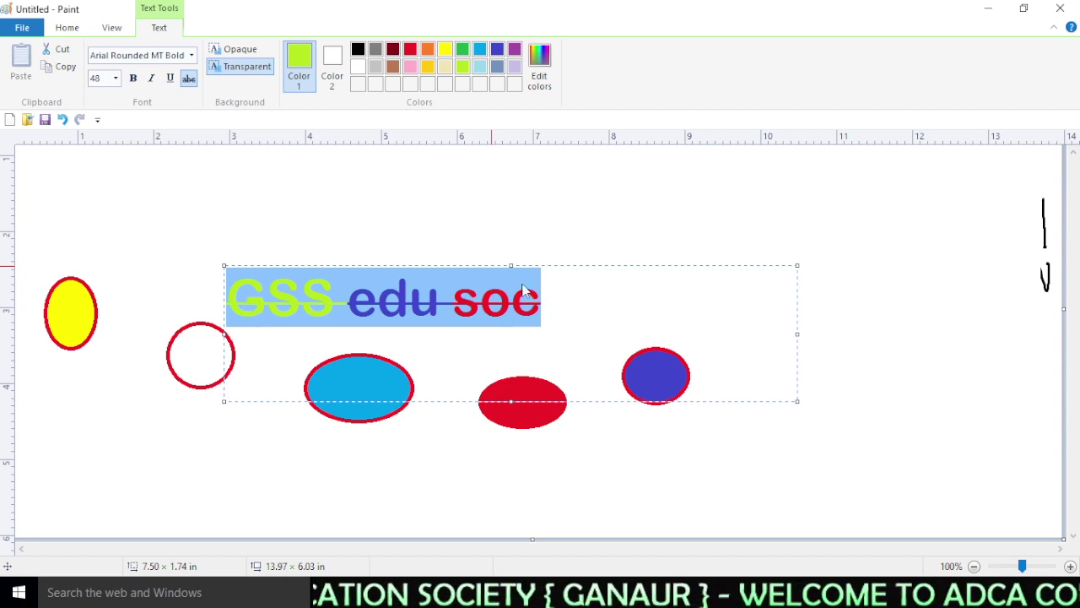
left_click(189, 81)
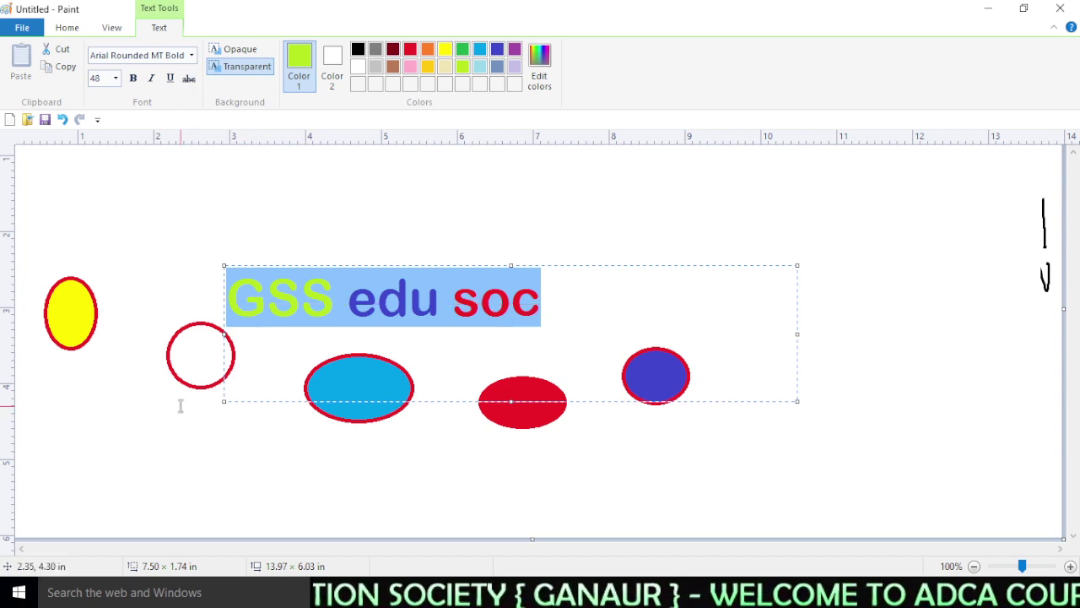
left_click(115, 78)
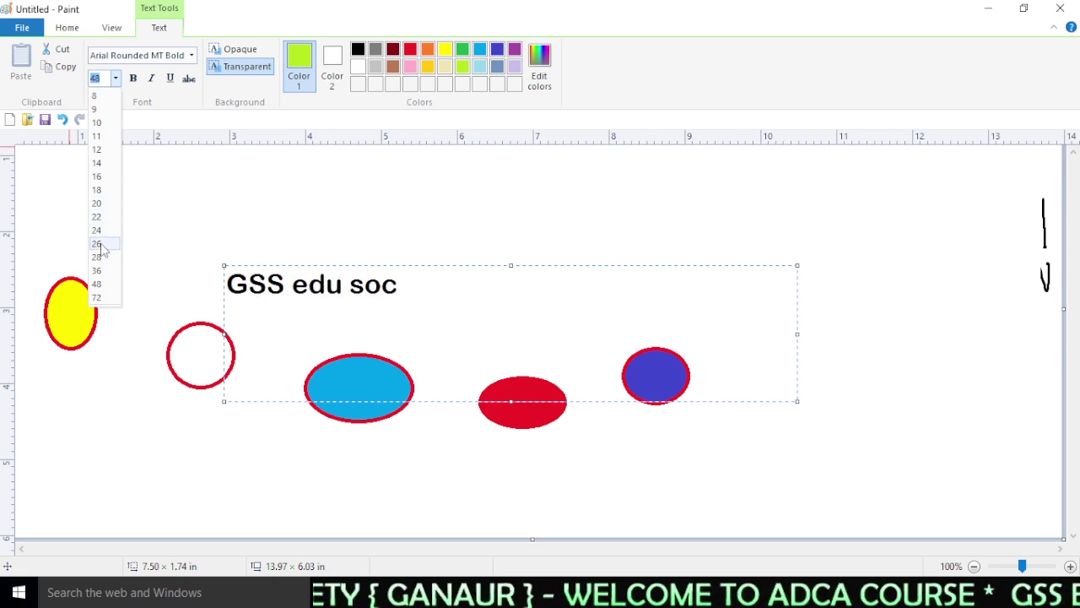
left_click(105, 285)
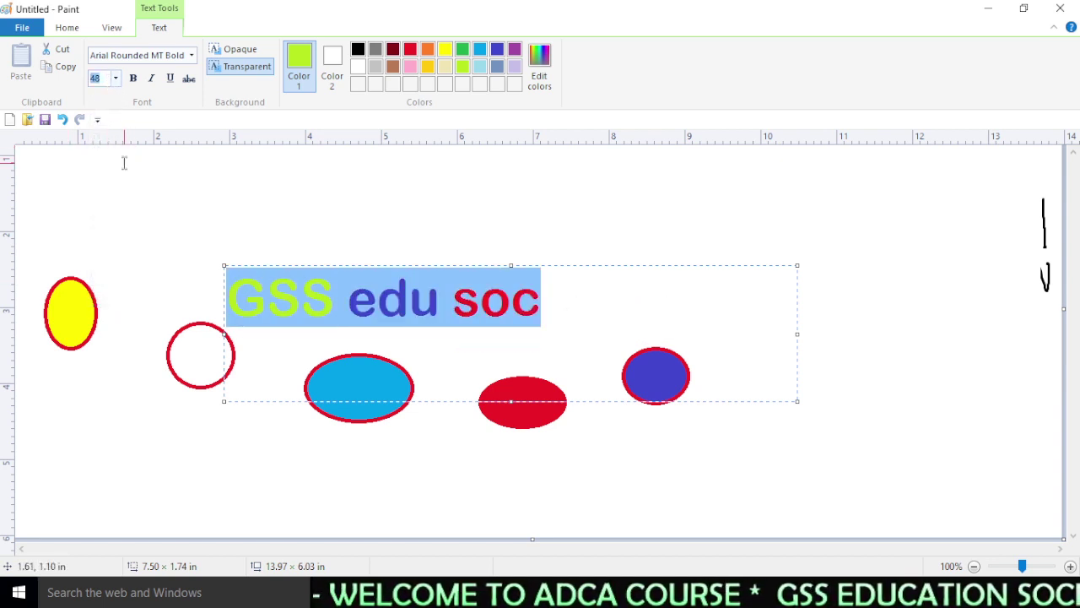
- Set the selected text's font size to 100 and enlarge its box to about 10.96 × 2.58 in, fitting the text on one line
key("BackSpace")
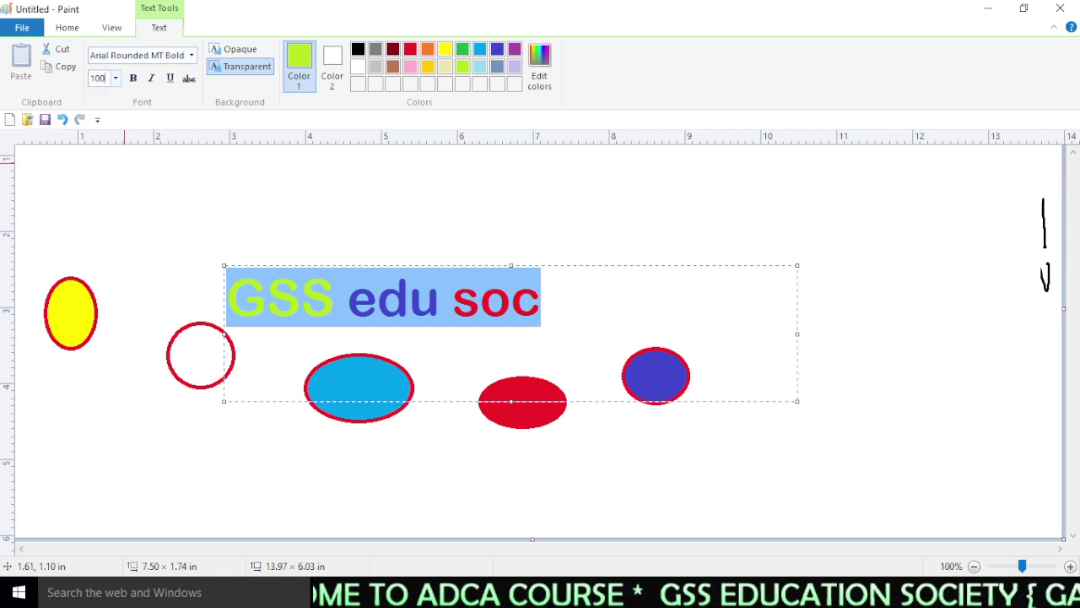
key("Return")
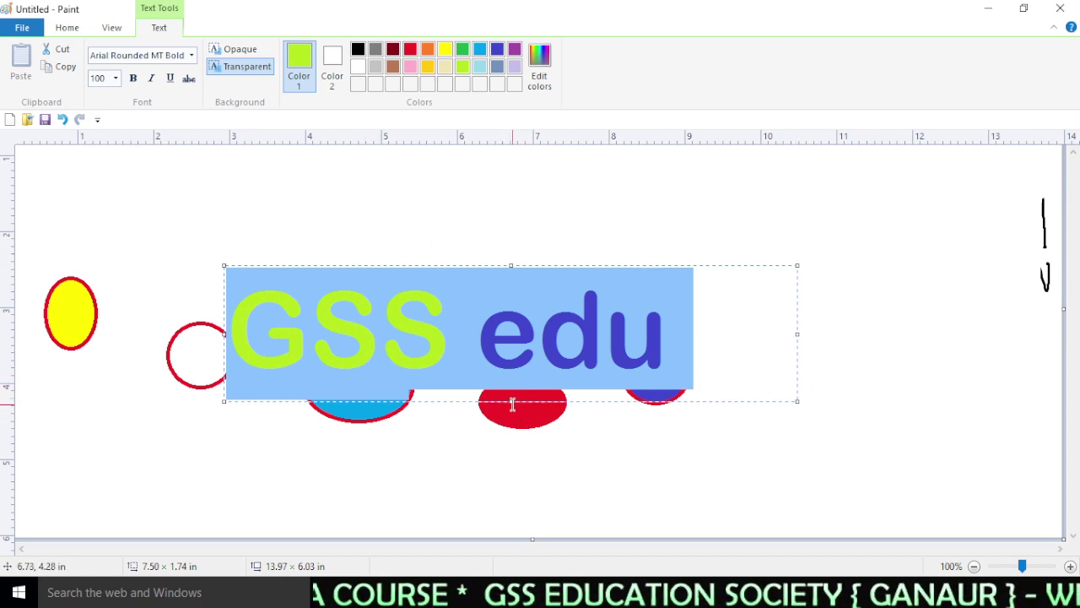
left_click_drag(511, 398, 510, 452)
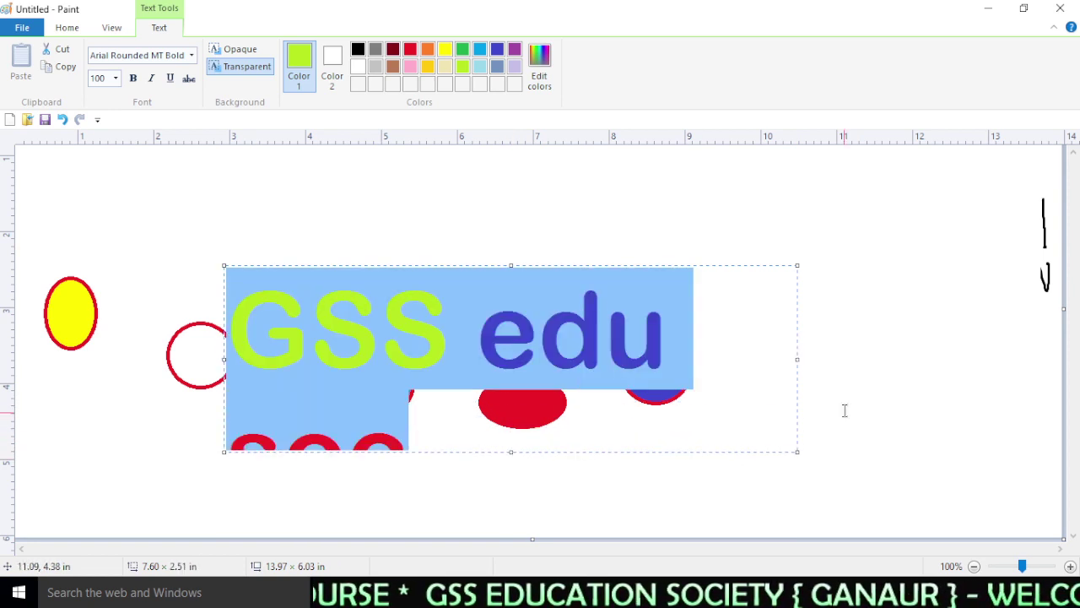
left_click_drag(797, 358, 945, 357)
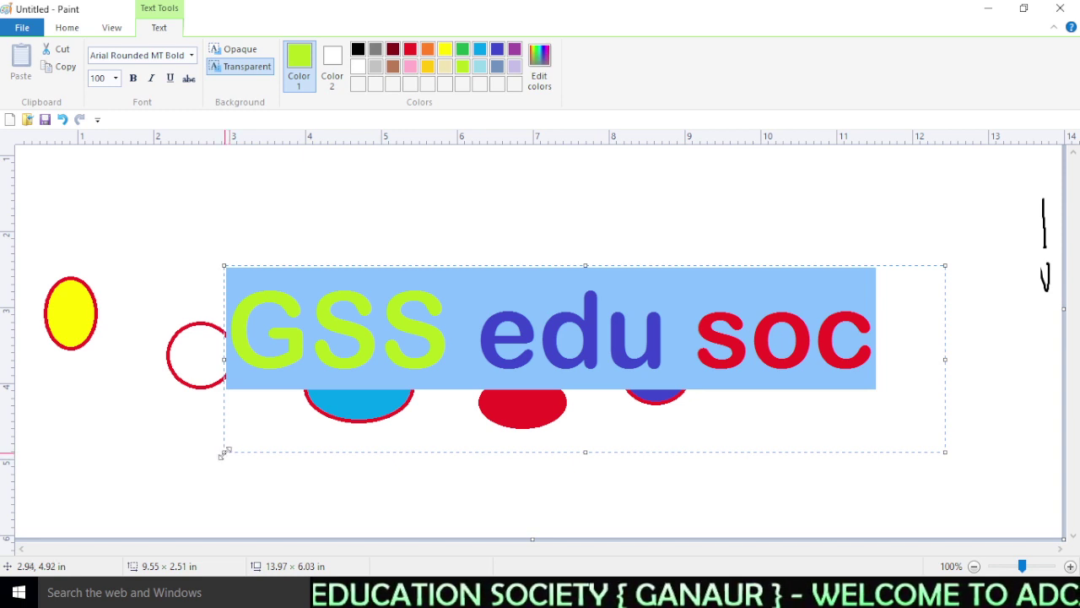
left_click_drag(222, 454, 118, 457)
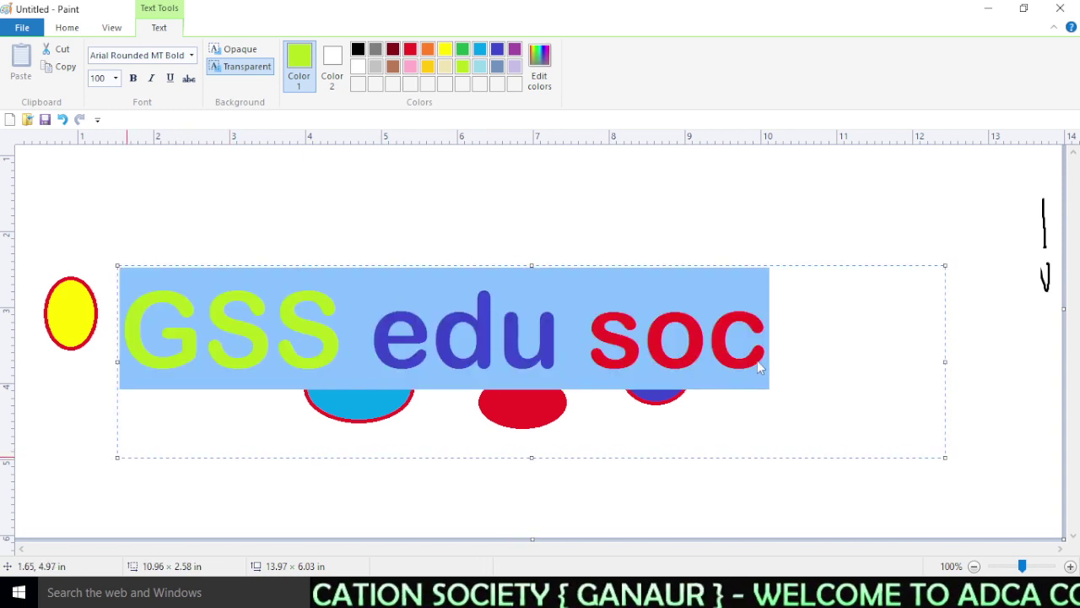
left_click(797, 354)
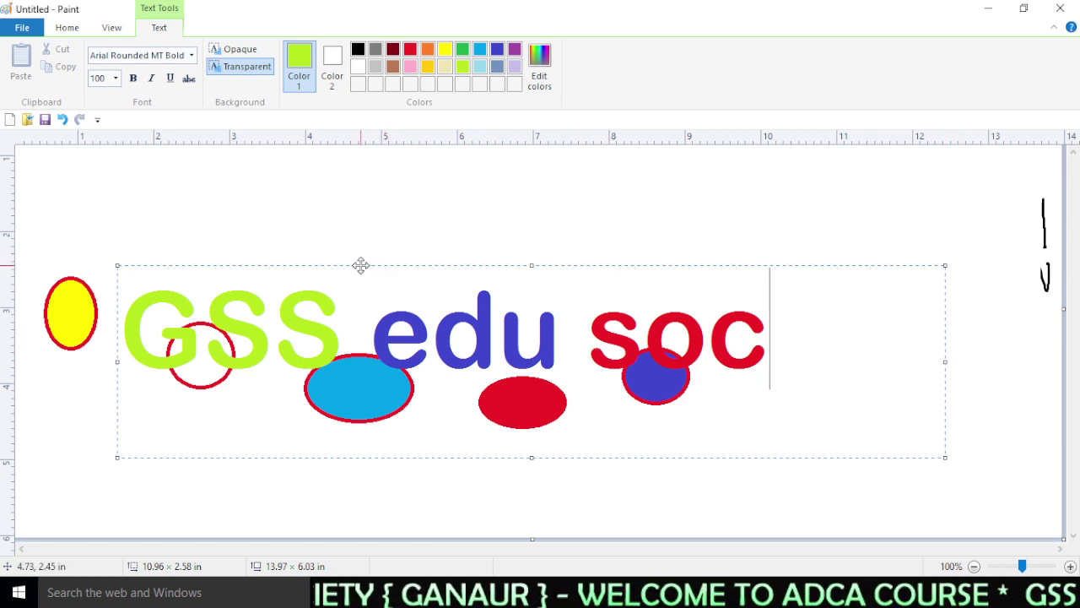
mouse_move(361, 265)
left_mouse_down()
mouse_move(335, 211)
mouse_move(385, 236)
mouse_move(400, 330)
mouse_move(360, 303)
mouse_move(360, 266)
left_mouse_up()
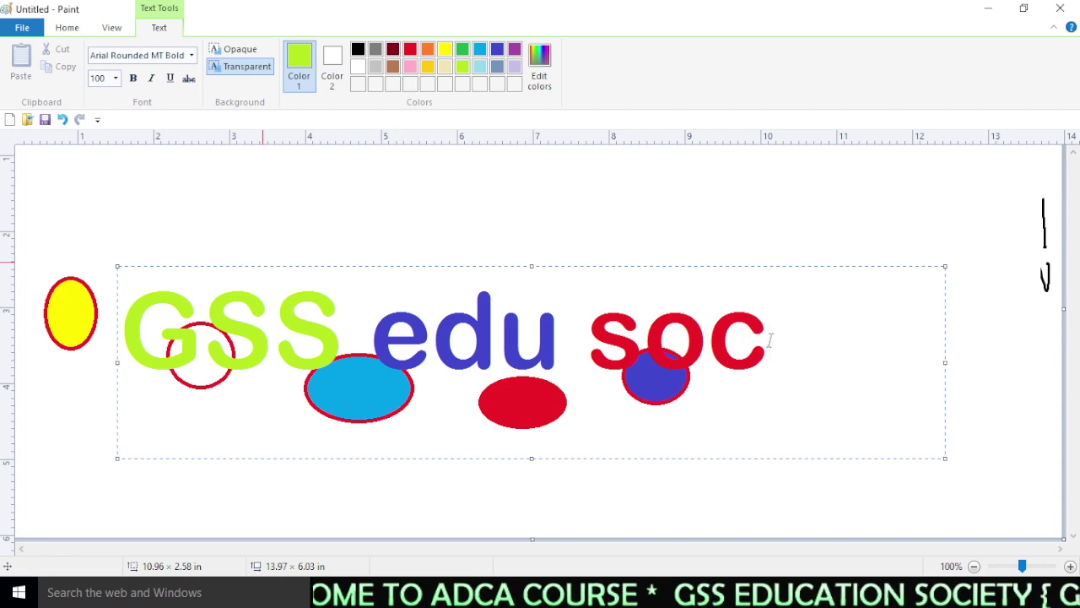
- Change the font of the whole text "GSS edu soc" to Bernard MT Condensed
left_click_drag(768, 337, 39, 256)
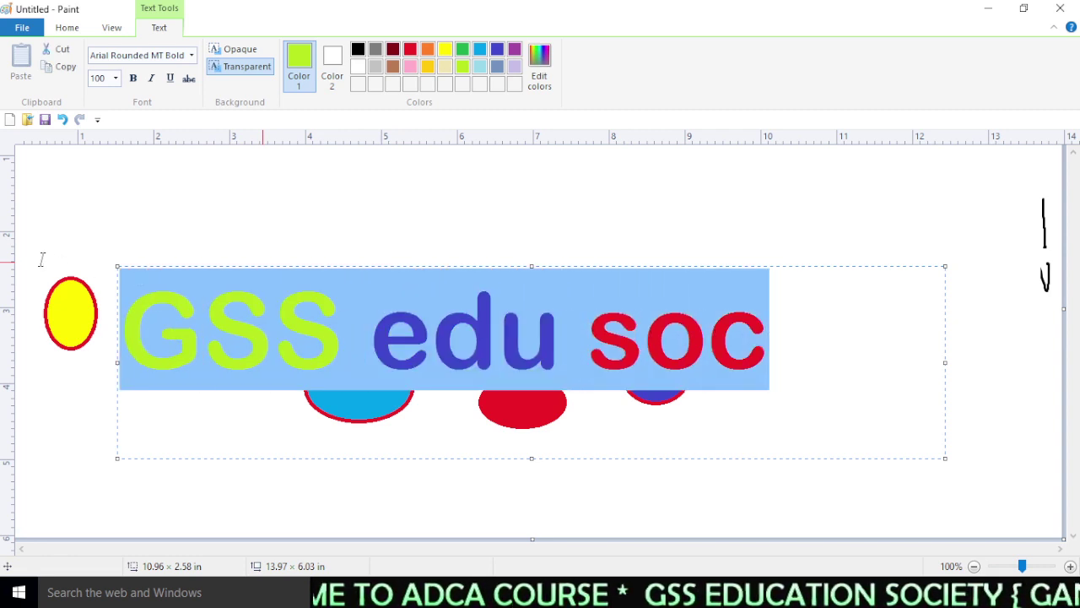
left_click(190, 55)
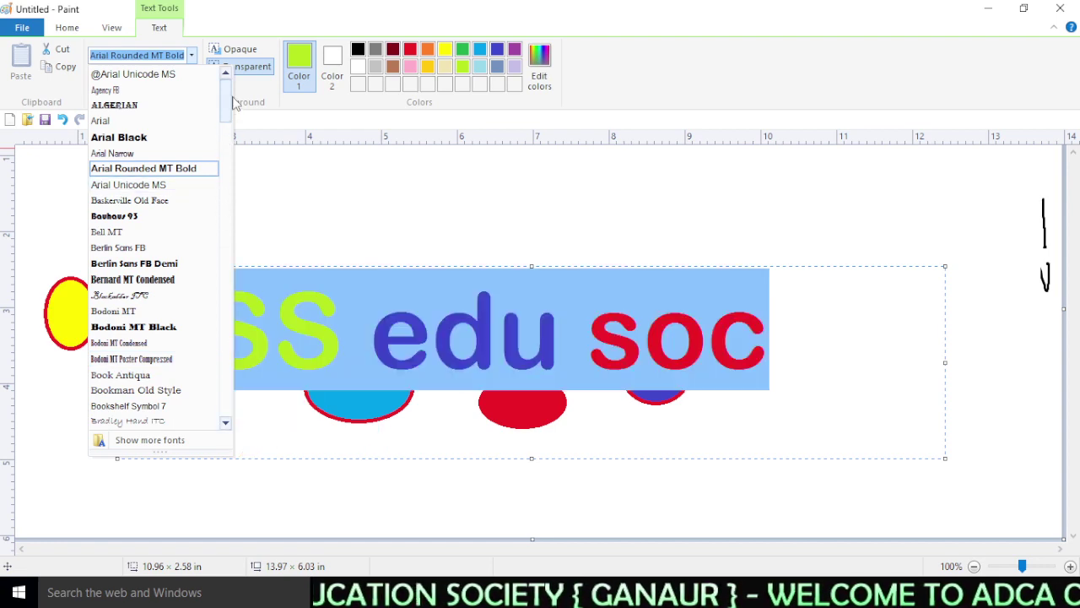
left_click_drag(228, 108, 228, 238)
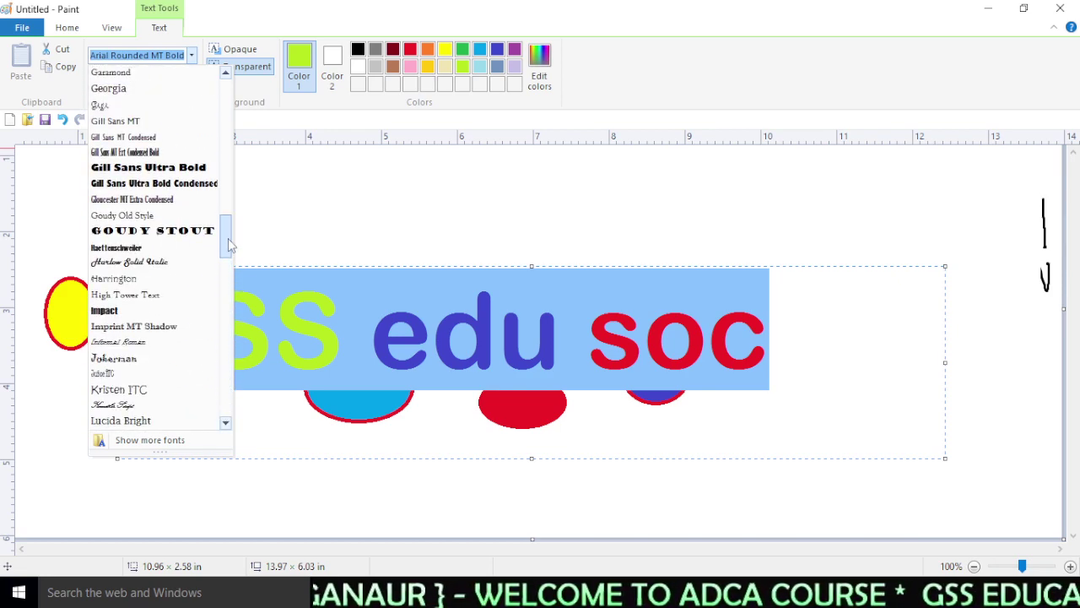
left_click_drag(227, 238, 238, 124)
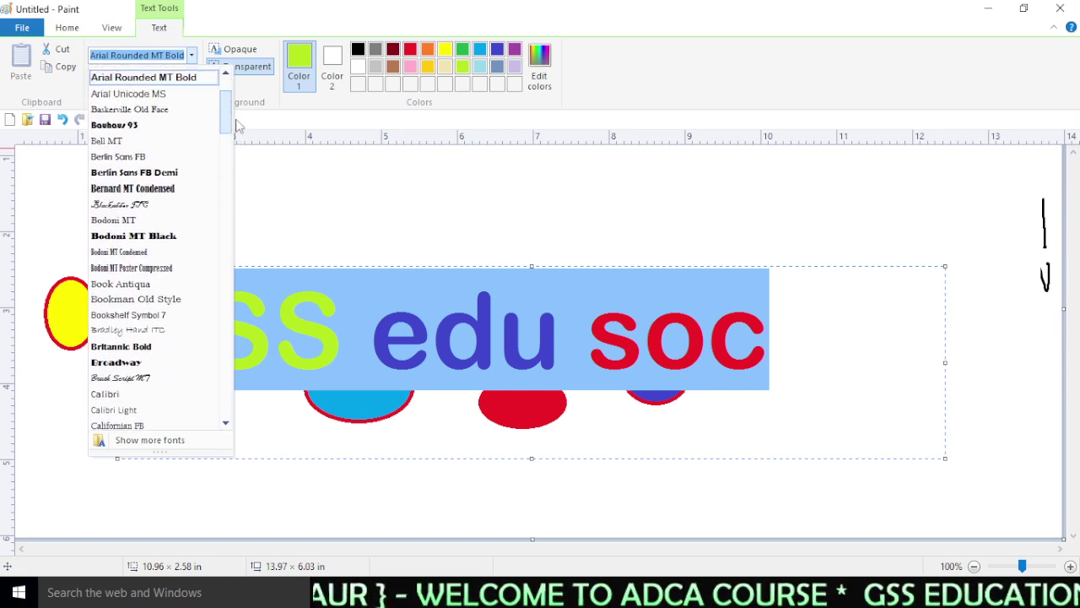
left_click(147, 193)
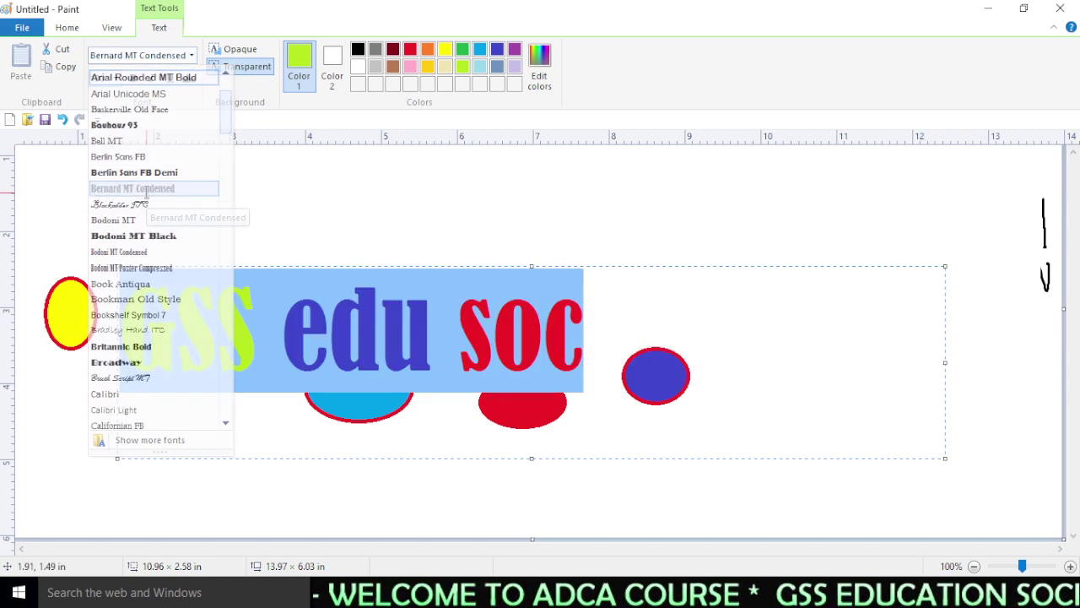
left_click(608, 340)
left_click_drag(609, 340, 119, 338)
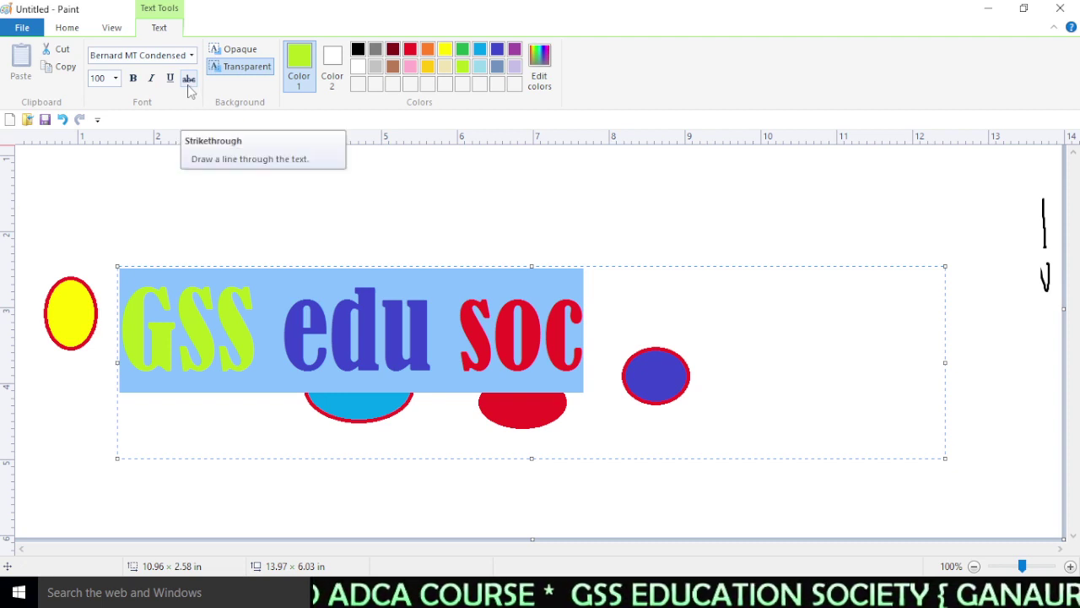
left_click(117, 79)
left_click(117, 80)
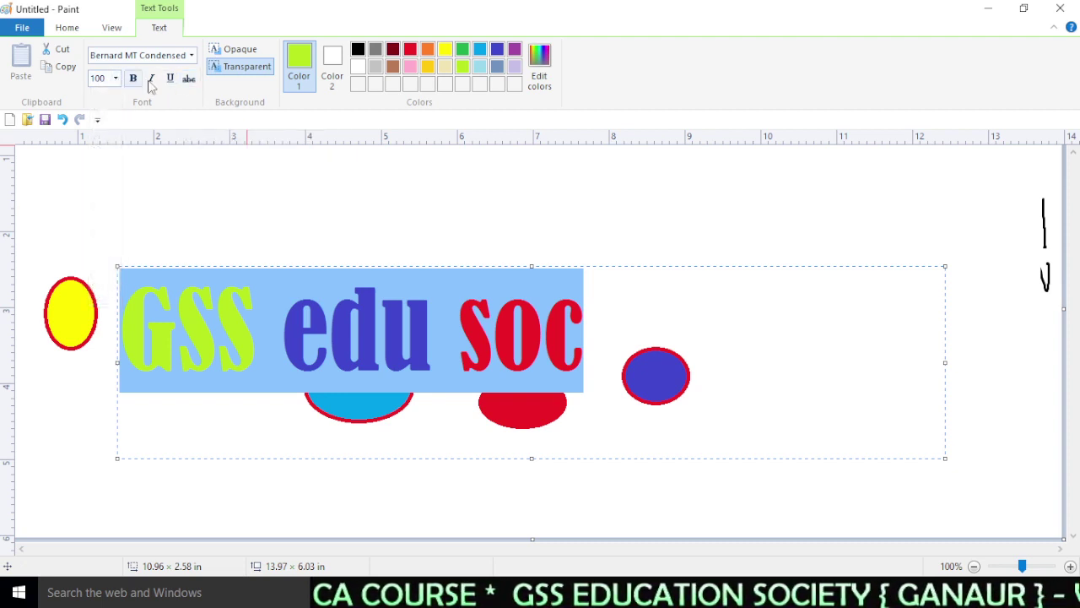
left_click(192, 59)
left_click(193, 60)
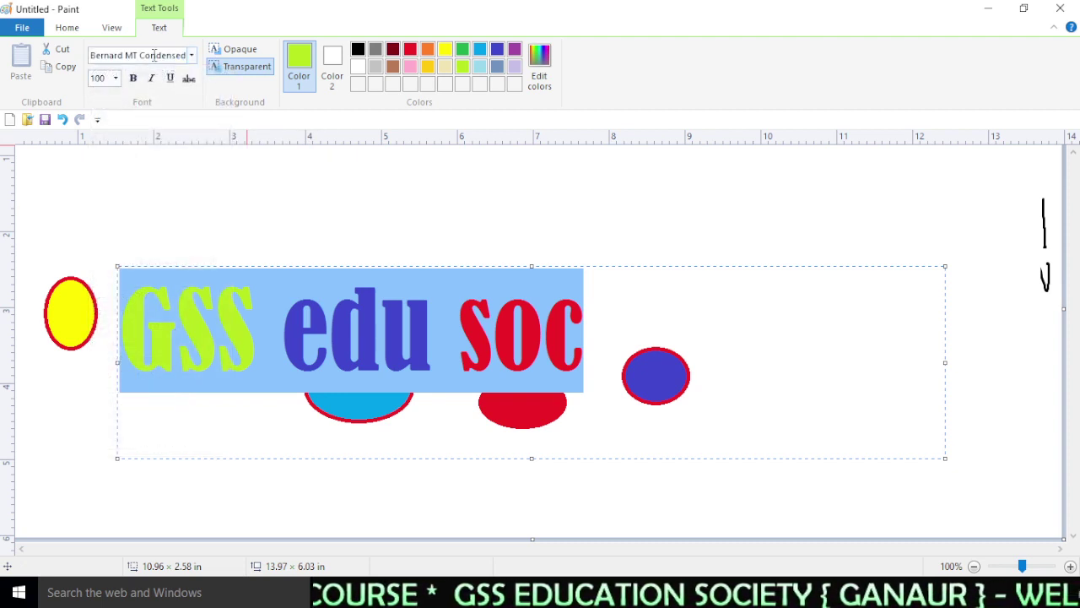
- Commit the text "GSS edu soc" to the canvas and dismiss the empty text box started beside it
left_click(589, 359)
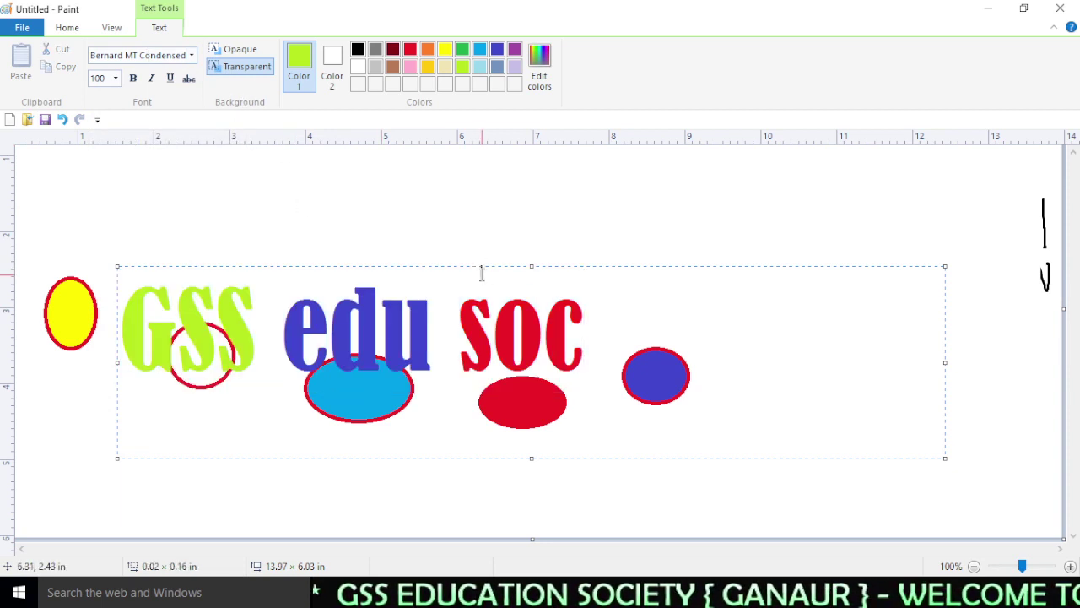
left_click_drag(487, 268, 730, 382)
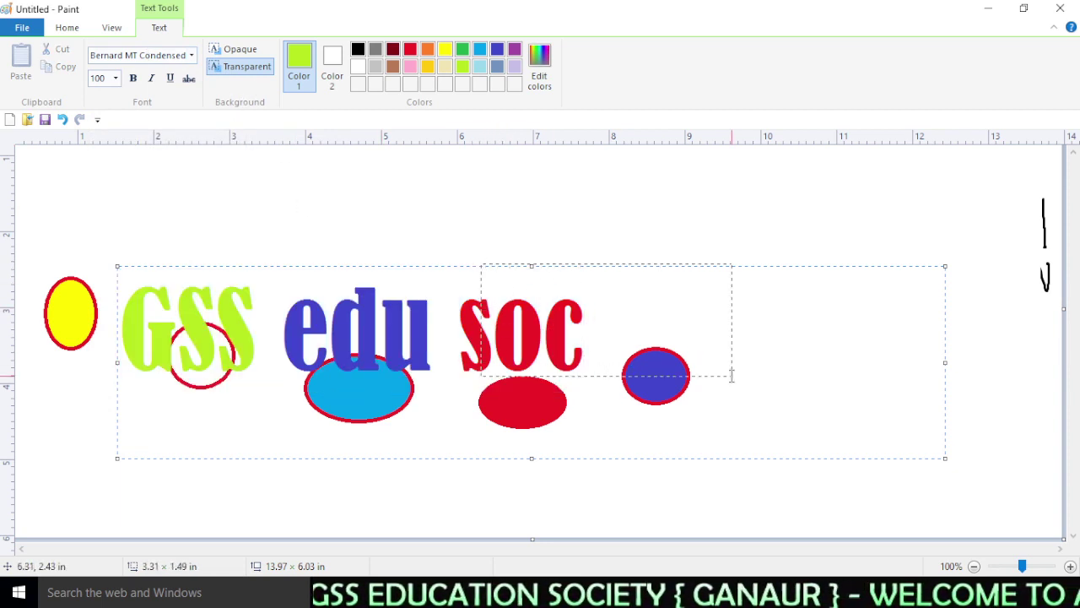
left_click(684, 452)
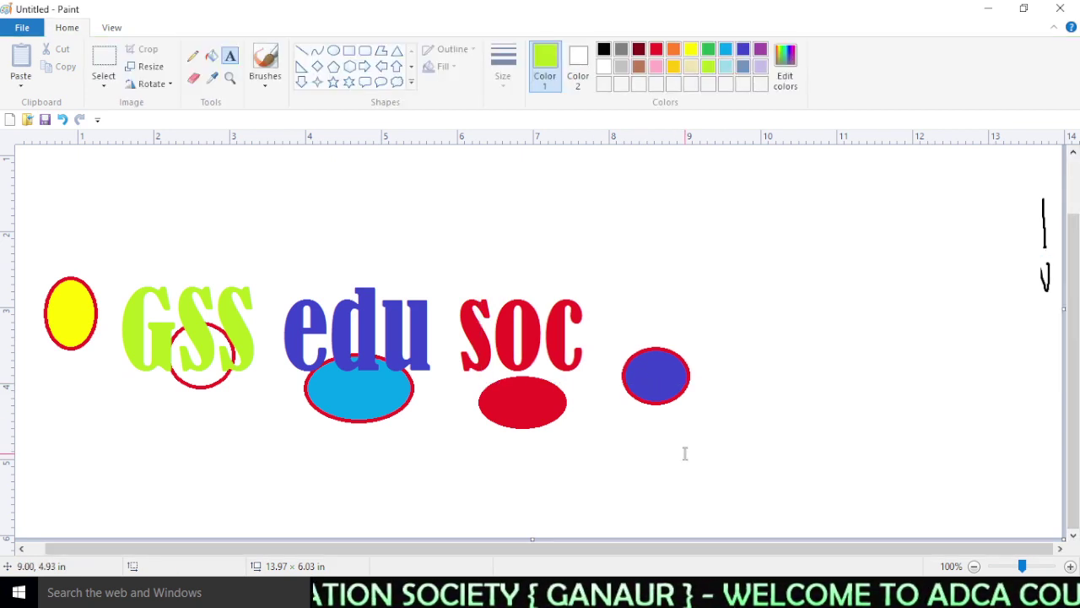
left_click(600, 380)
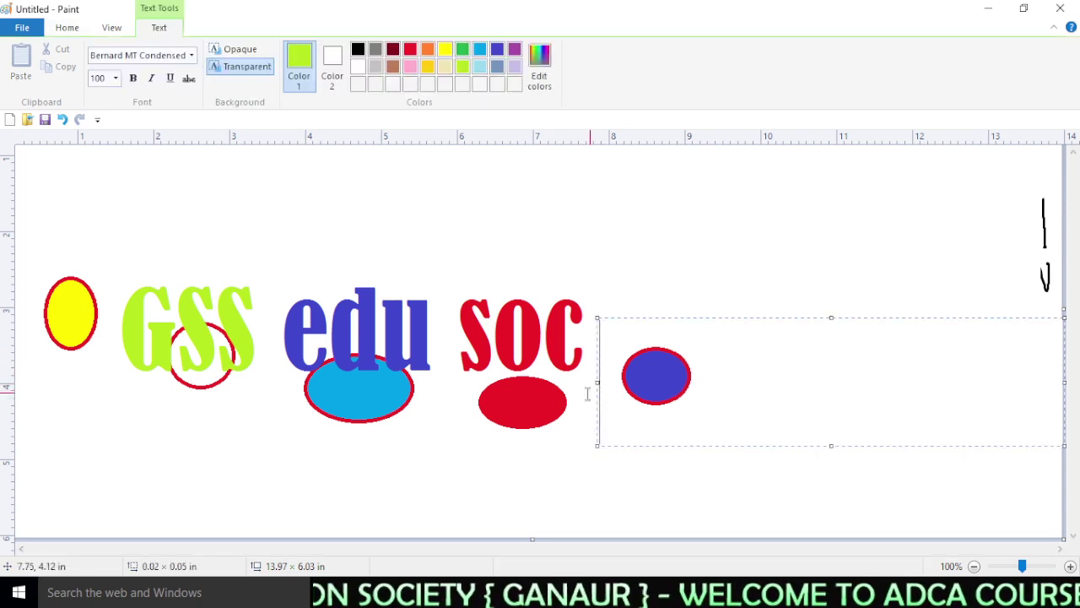
left_click(533, 487)
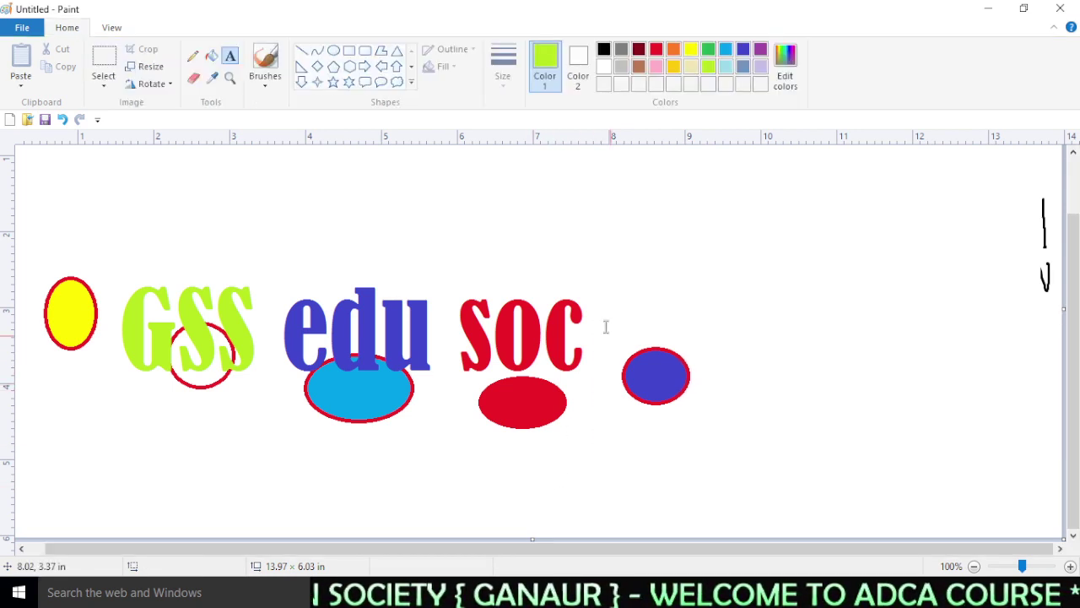
- Select the rectangular area around "GSS edu soc", move it slightly up the canvas and deselect it
left_click(104, 59)
left_click_drag(123, 267, 596, 378)
left_click_drag(346, 310, 361, 251)
left_click(413, 451)
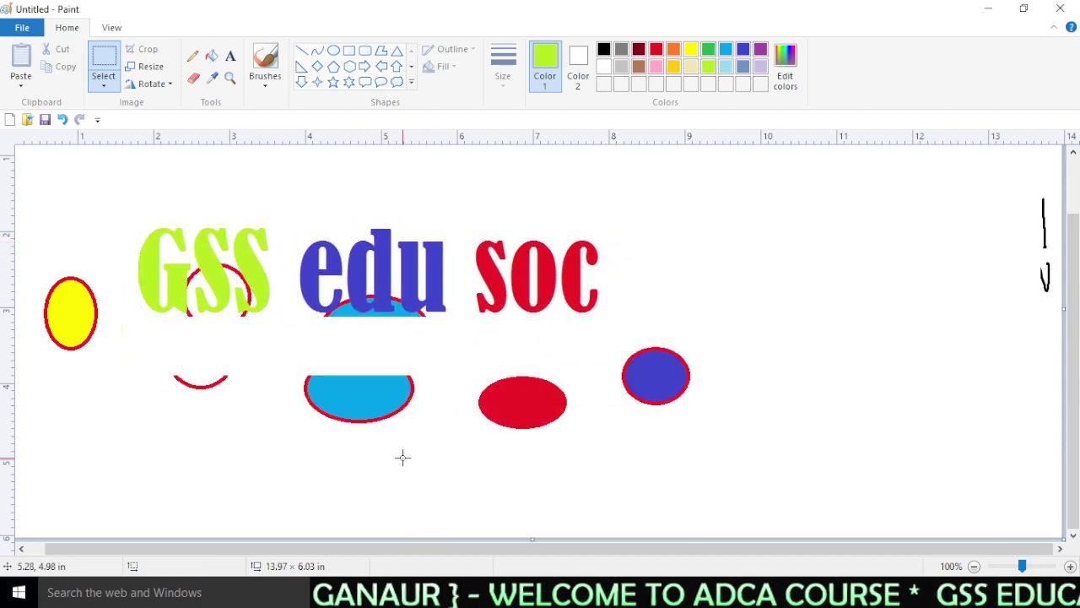
- Add a text box about 10.10 × 1.46 in below "GSS edu soc" containing the text "shjfwefwfff"
left_click(230, 56)
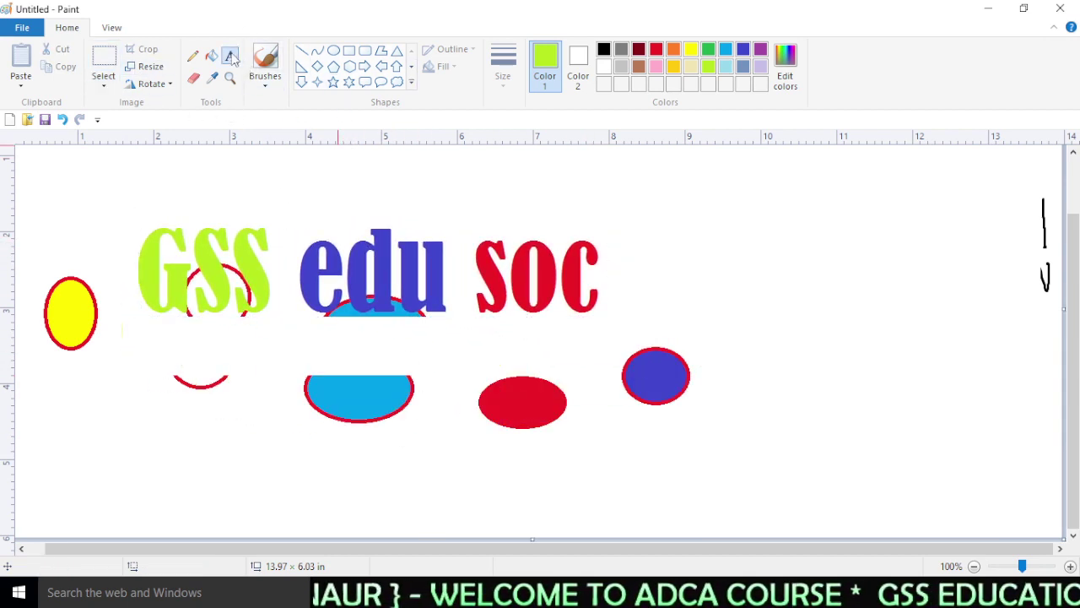
left_click_drag(161, 352, 922, 463)
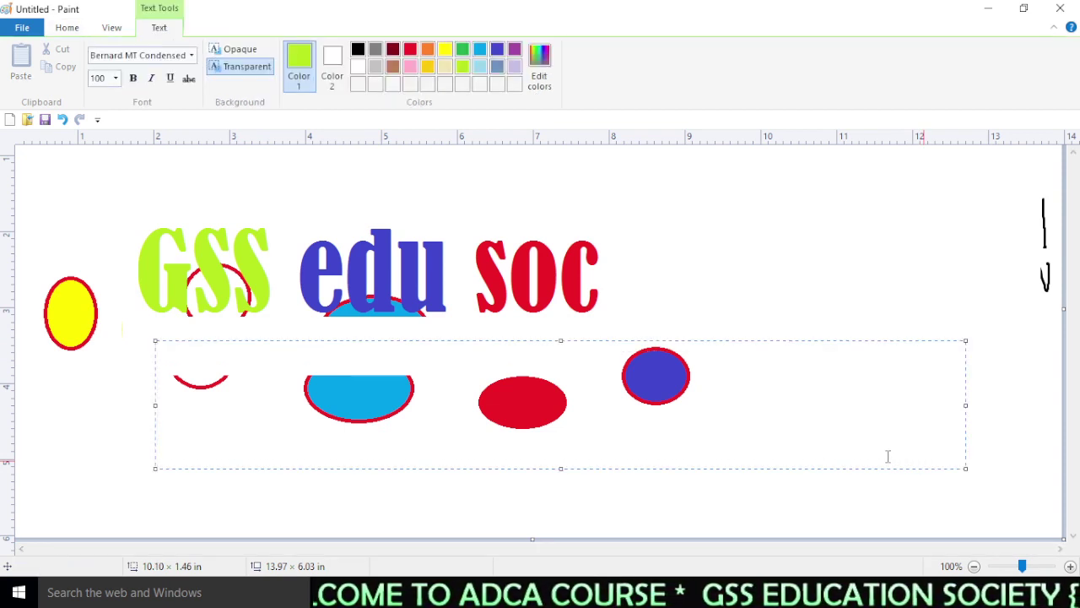
type("shjfwefwf")
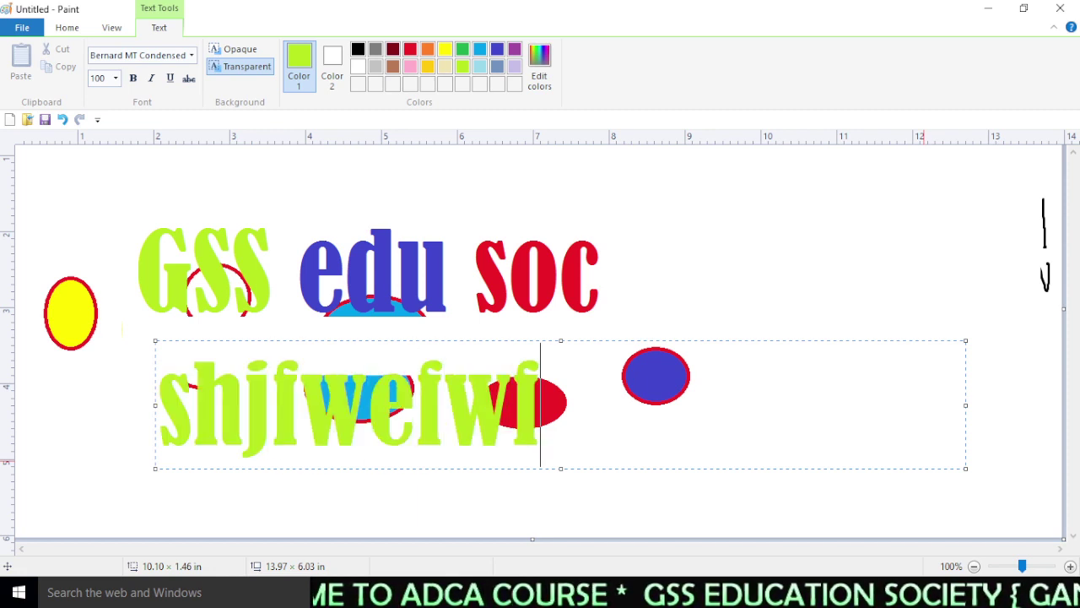
type("fi")
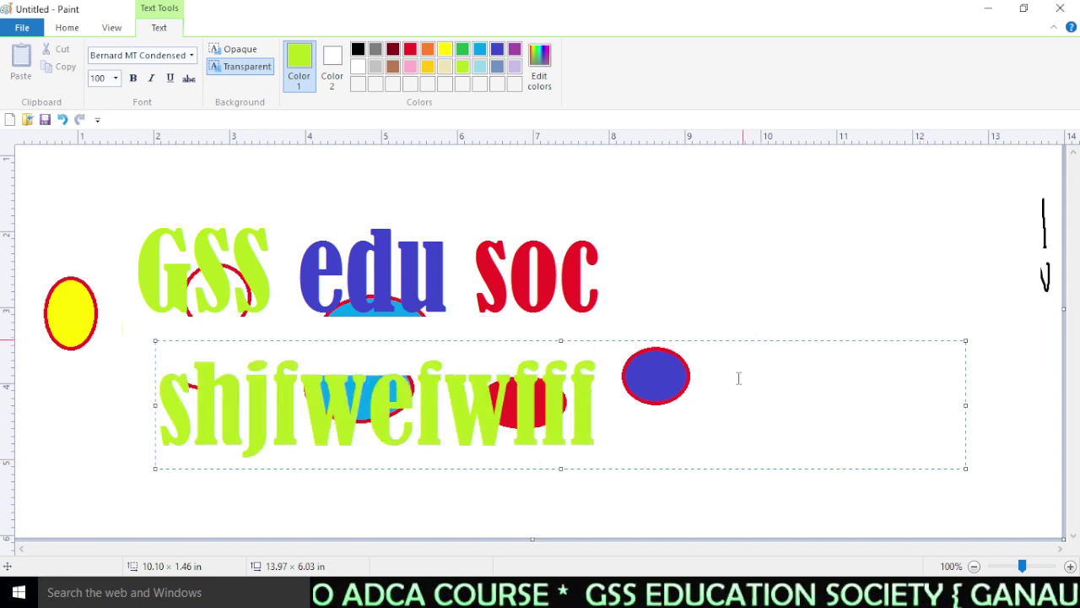
- Reposition the "shjfwefwfff" text box over the ovals, narrowing it to about 6.21 in and widening it to about 10.53 in
left_click_drag(647, 340, 680, 333)
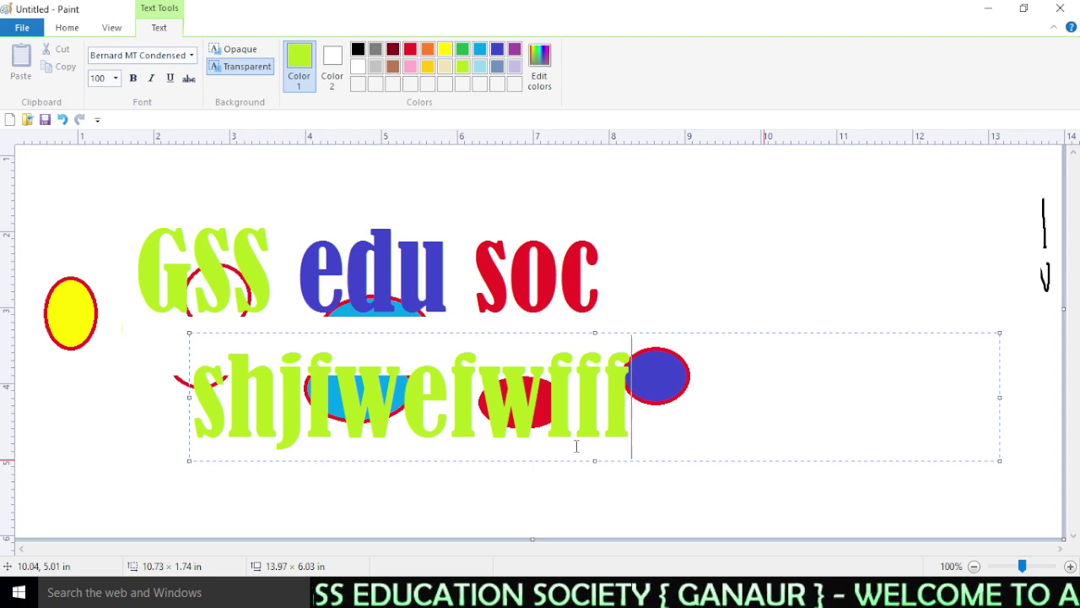
left_click_drag(750, 333, 673, 372)
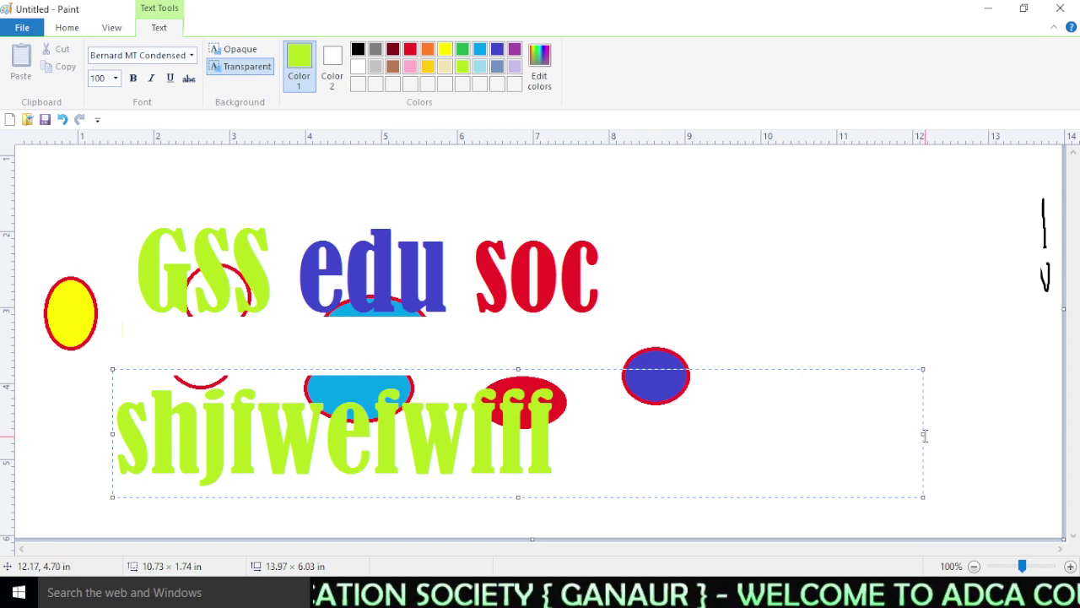
left_click_drag(925, 435, 580, 435)
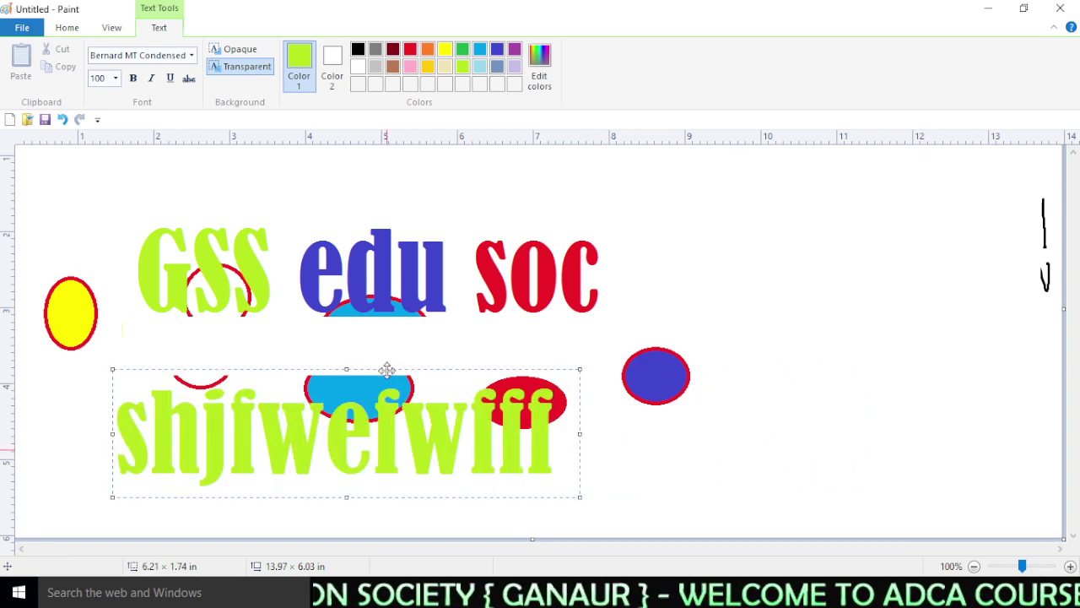
left_click_drag(386, 368, 592, 342)
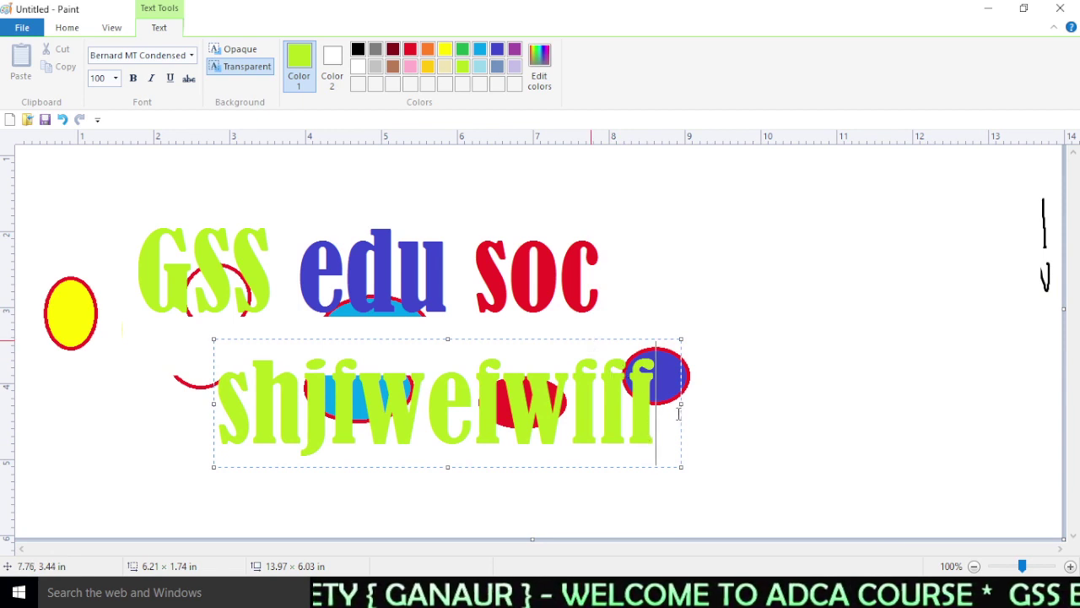
left_click_drag(680, 404, 1008, 403)
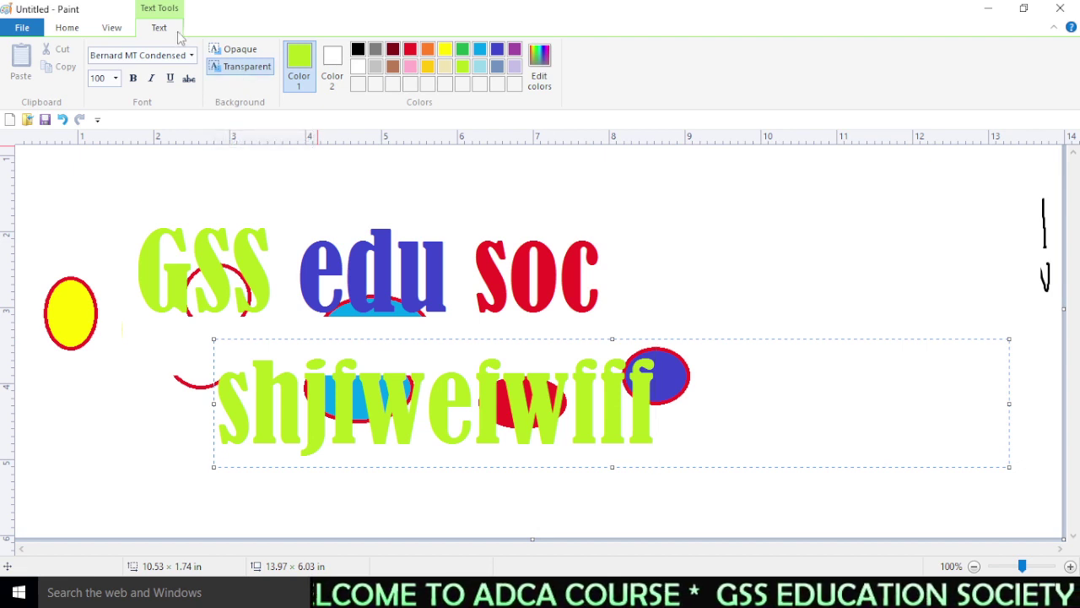
- Toggle the text background between opaque and transparent, and make it opaque with turquoise as Color 2
left_click(244, 51)
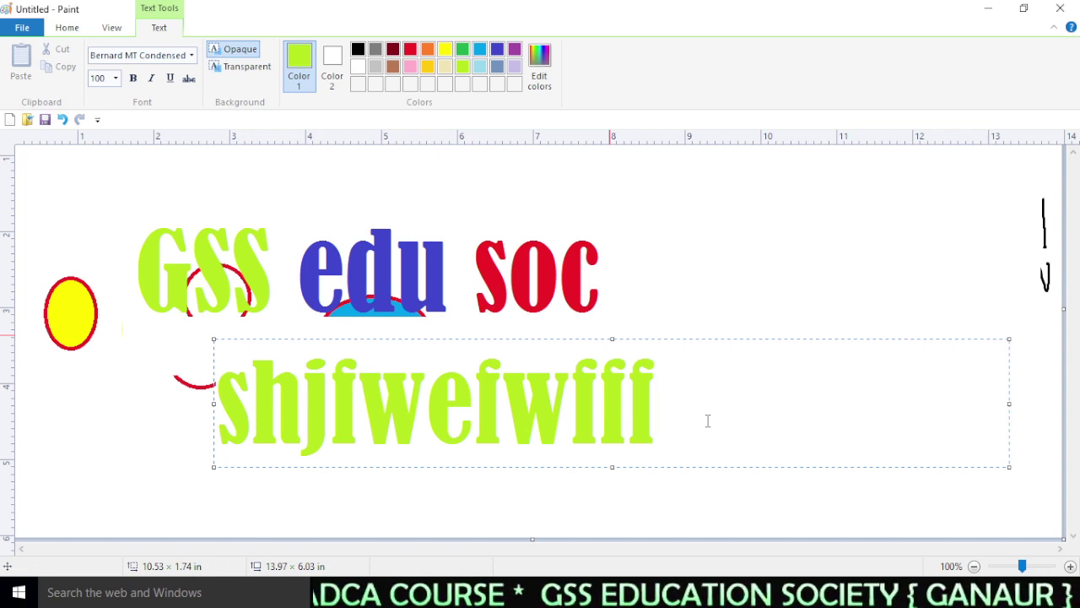
left_click(237, 76)
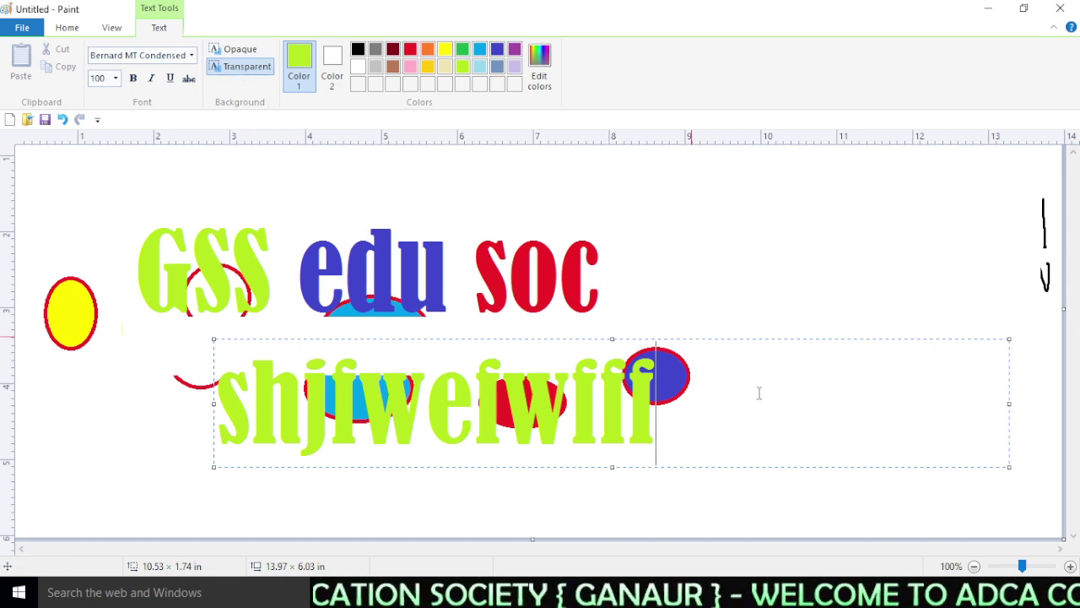
left_click(333, 66)
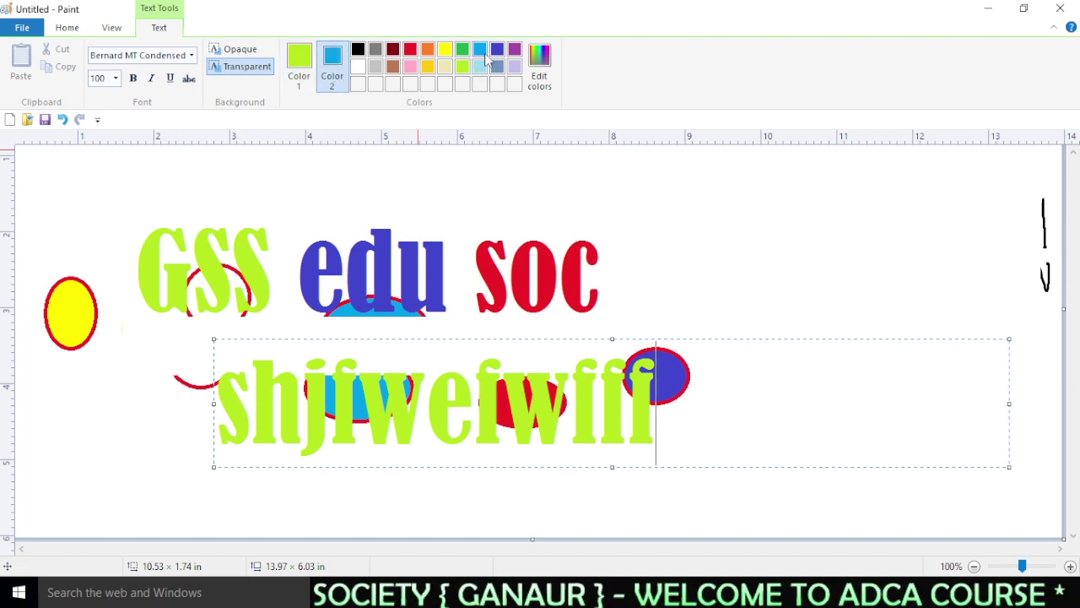
left_click(239, 49)
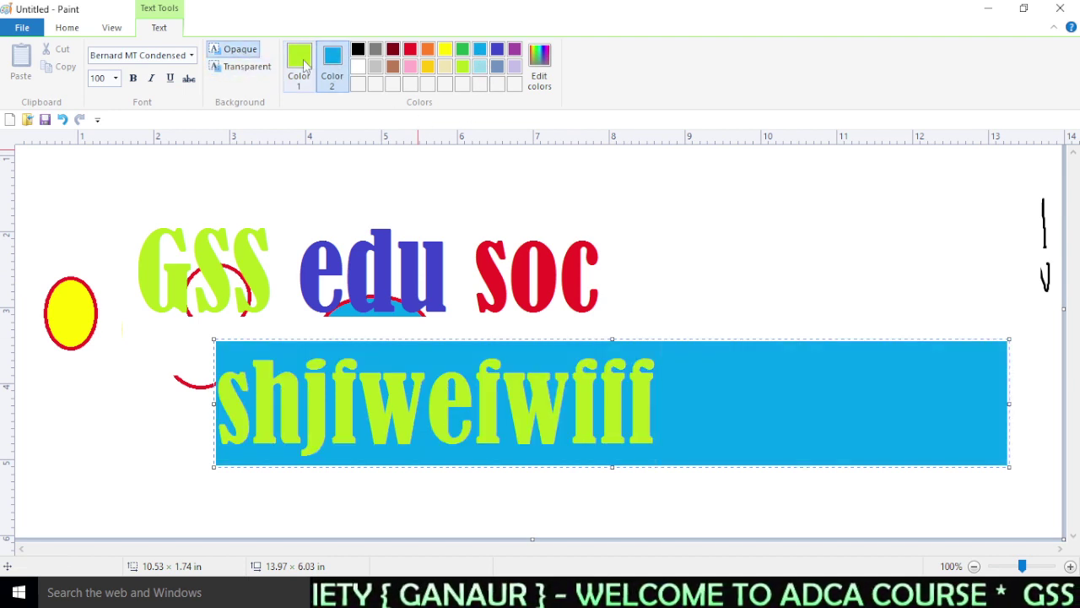
left_click(361, 71)
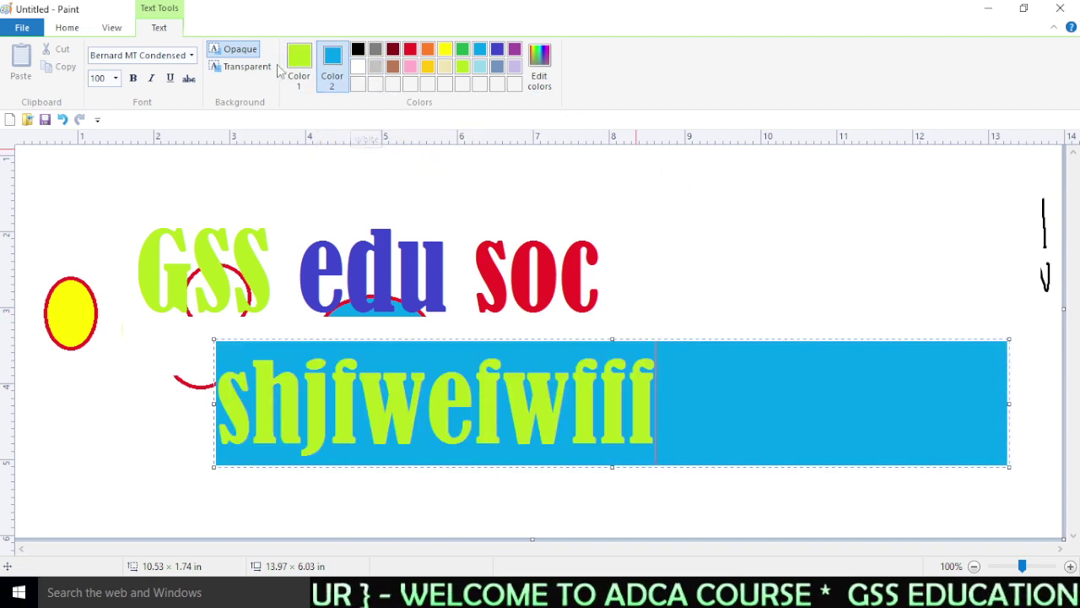
- Make the text background transparent with white as Color 2 and shift the text box about 1.1 in left over the ovals
left_click(255, 71)
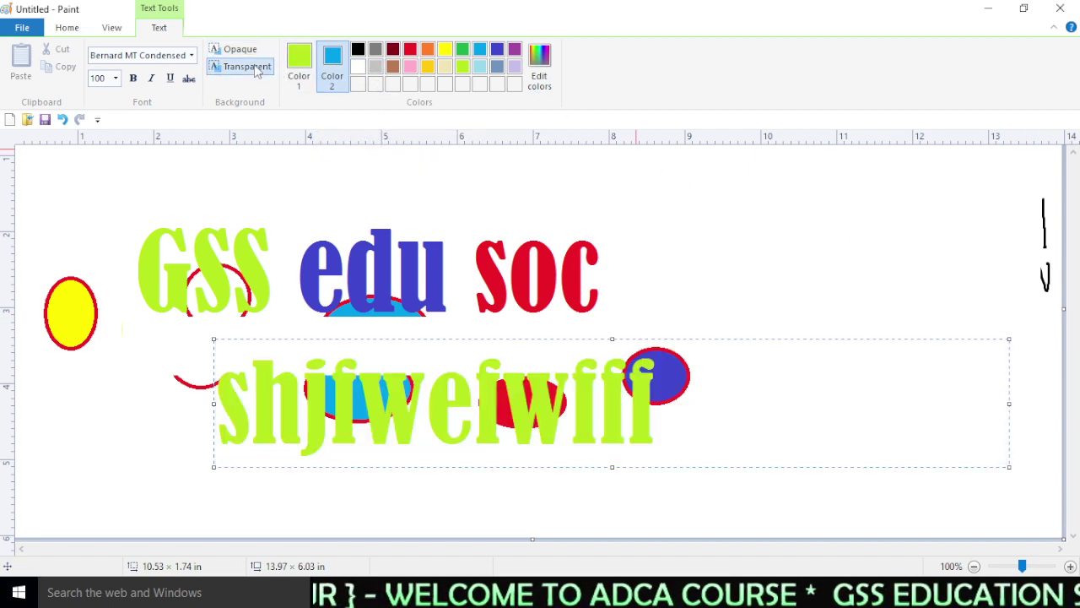
left_click(358, 73)
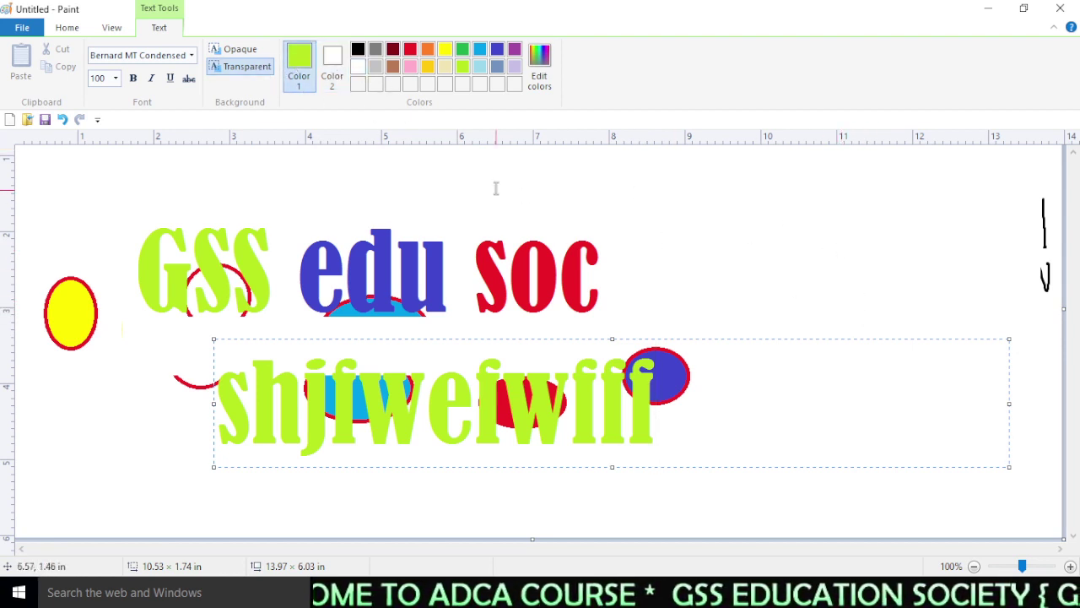
left_click_drag(461, 340, 377, 345)
- Select the last four letters "wfff" in the text box, color them red and deselect them
left_click_drag(584, 412, 169, 384)
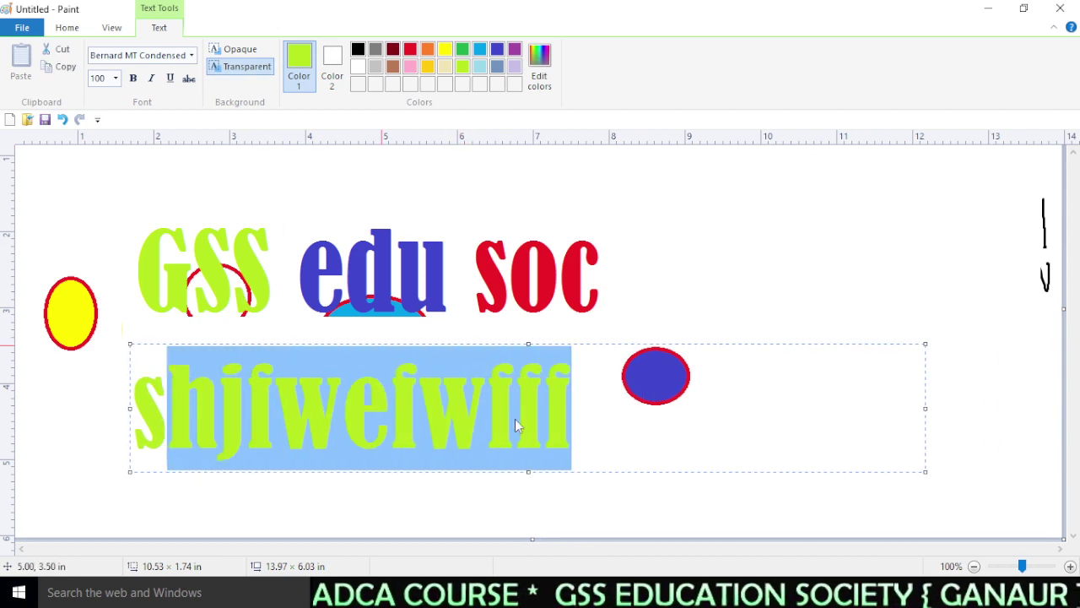
left_click(631, 427)
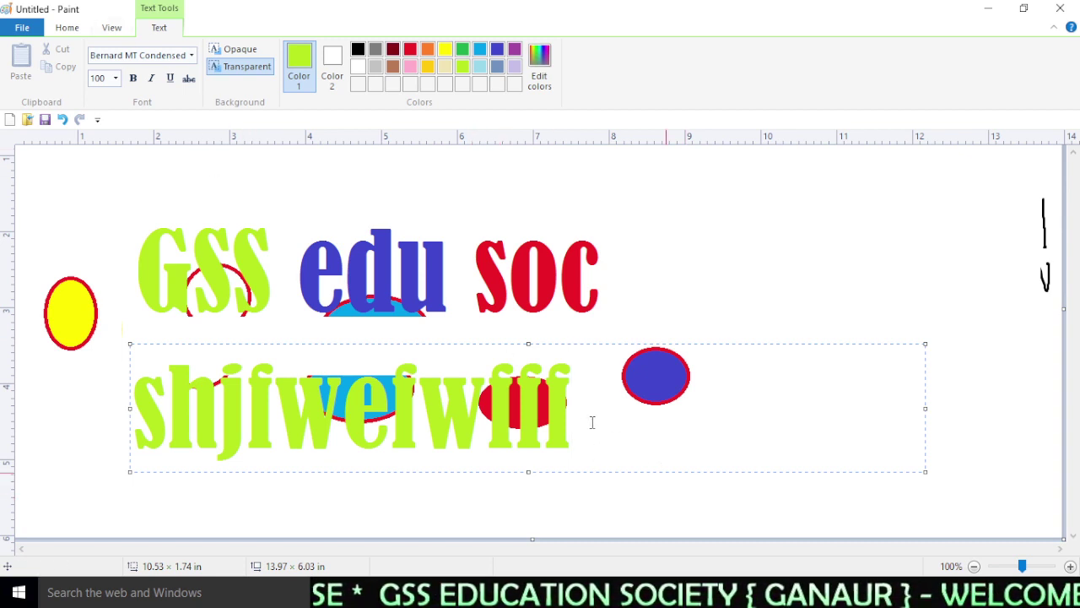
left_click_drag(591, 422, 422, 405)
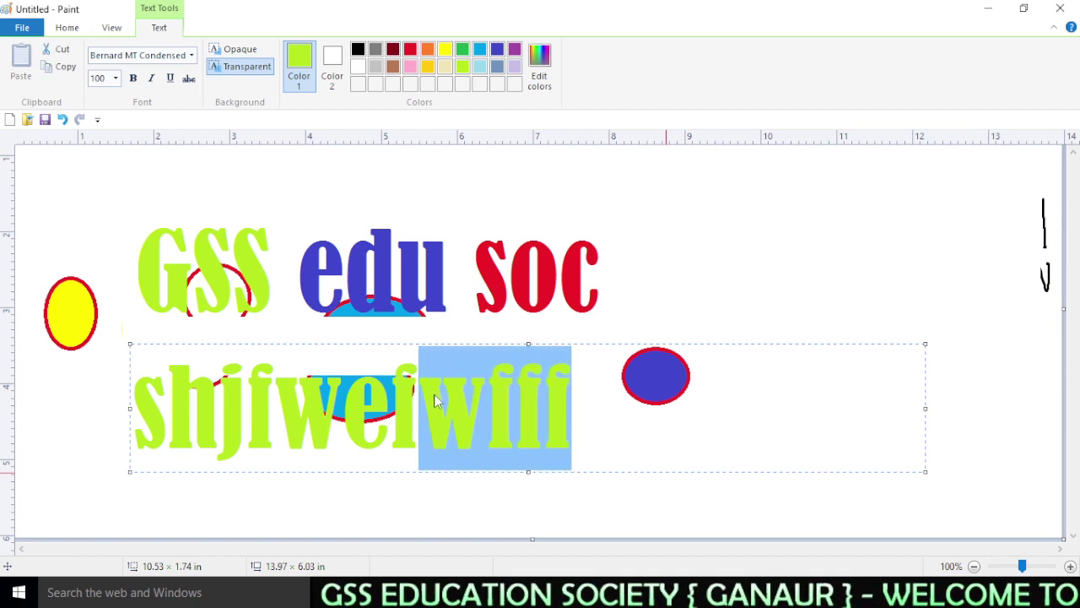
left_click(411, 52)
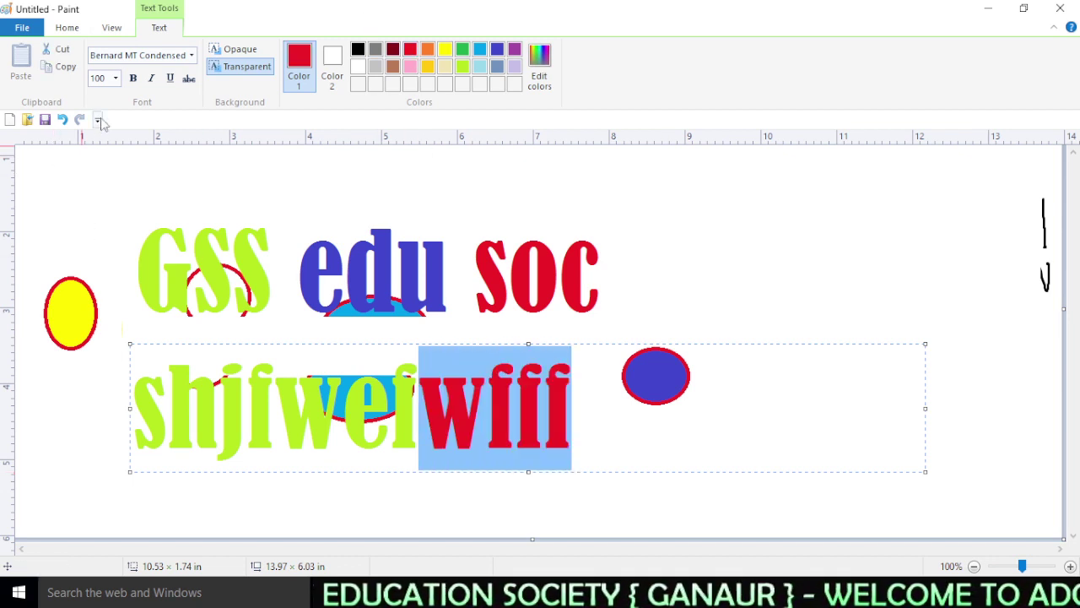
left_click(194, 56)
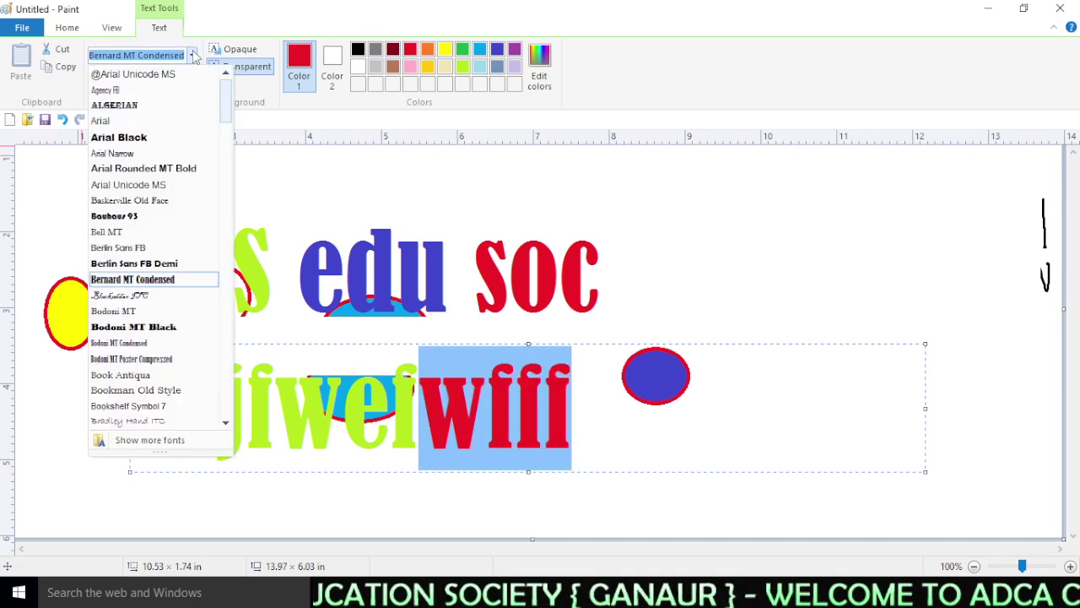
left_click(194, 56)
left_click(609, 430)
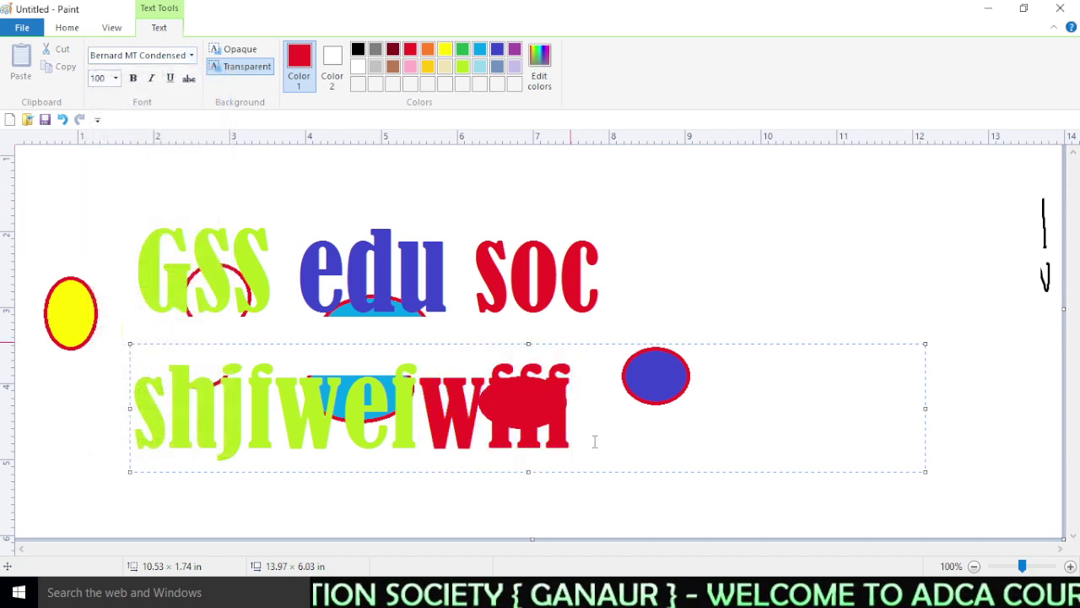
- Append "45T4T4T4ET4ETGERTG" to the text in Algerian italic, size 24, turquoise, and commit the text box
left_click(192, 54)
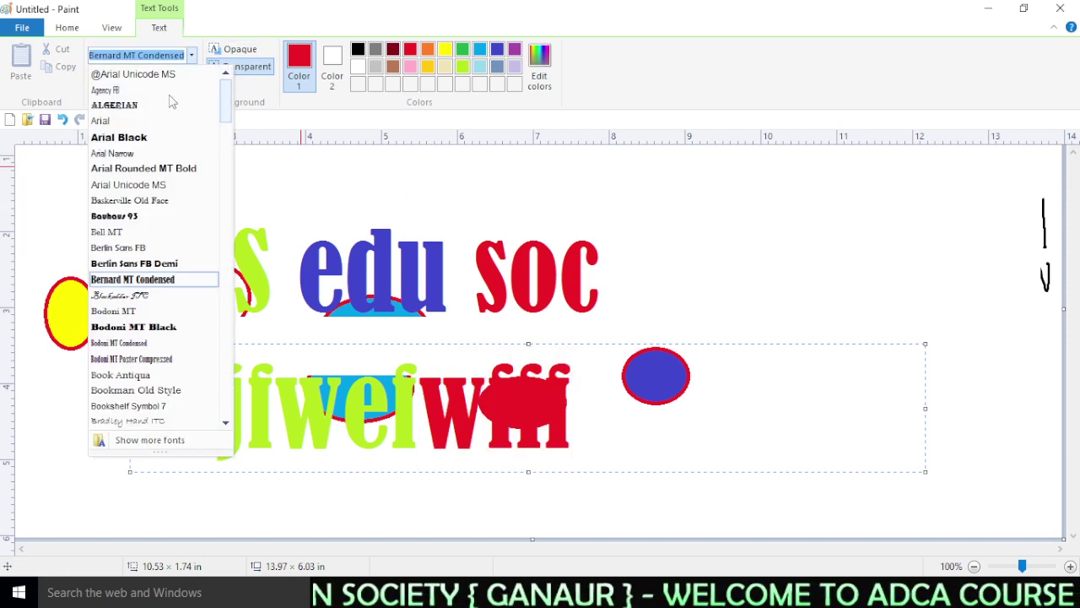
left_click(114, 105)
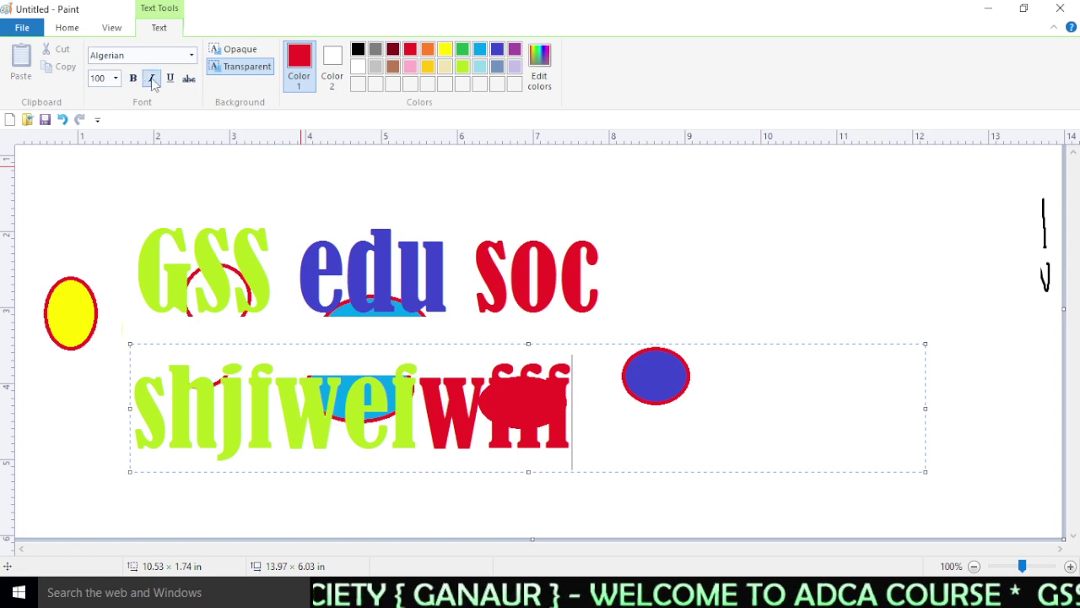
left_click(153, 79)
left_click(115, 78)
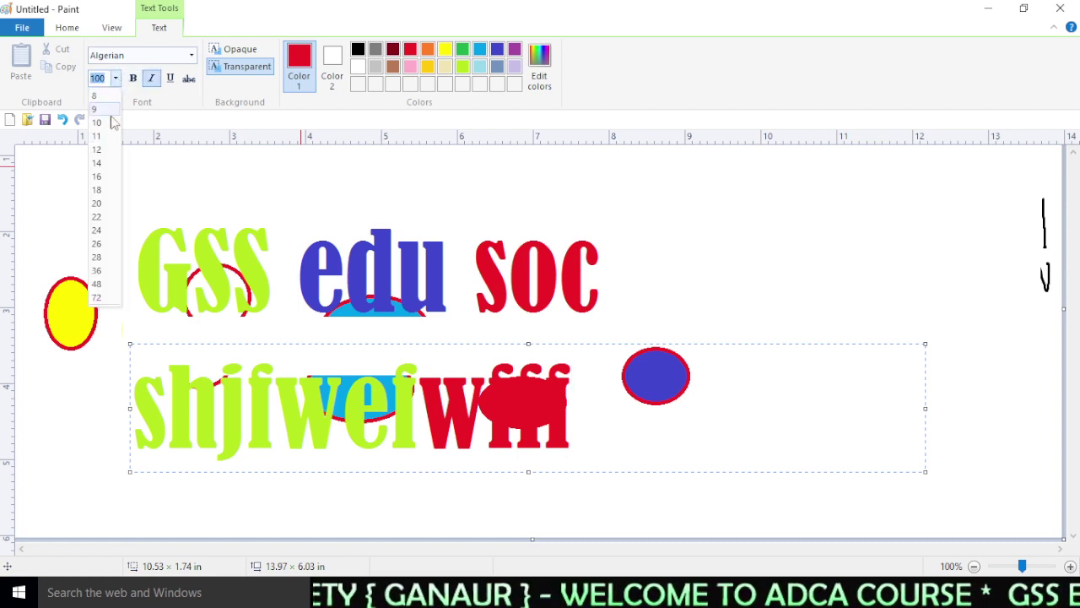
left_click(103, 230)
left_click(479, 50)
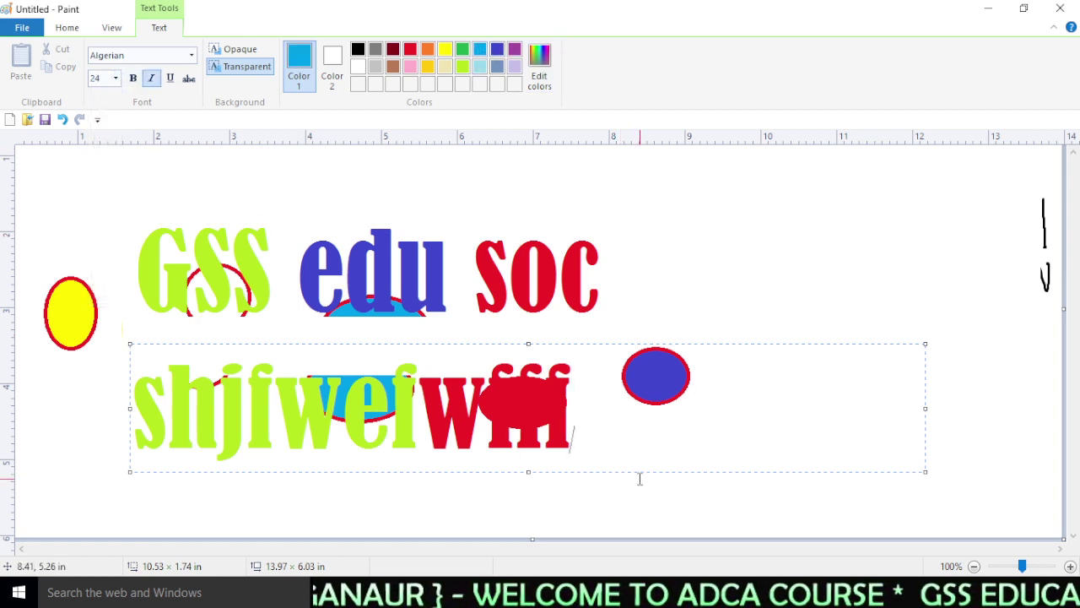
type("45T4T4T4ET4ETGERTG")
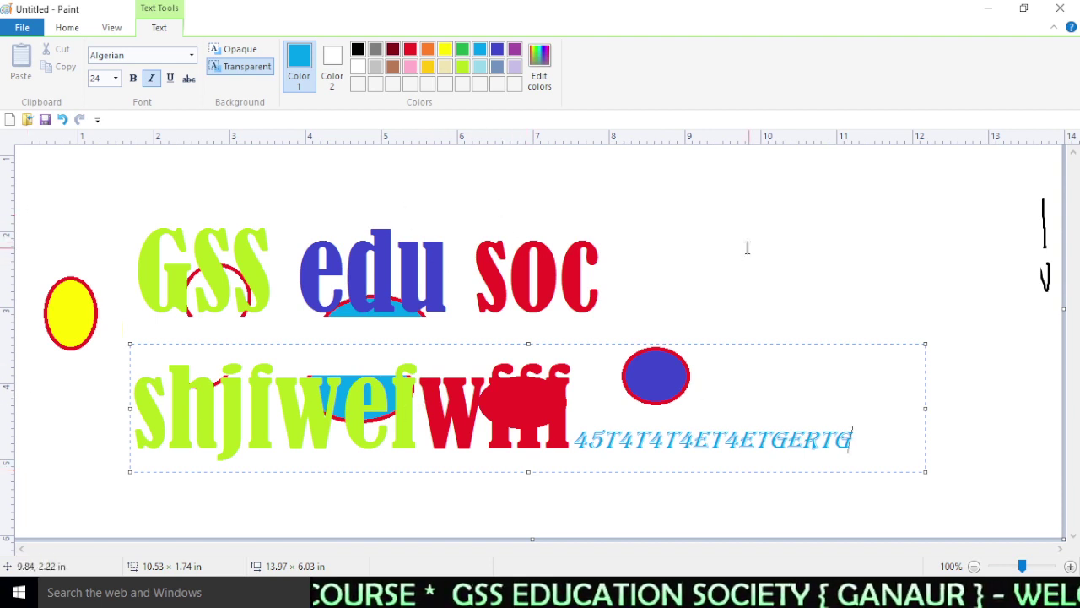
left_click(713, 277)
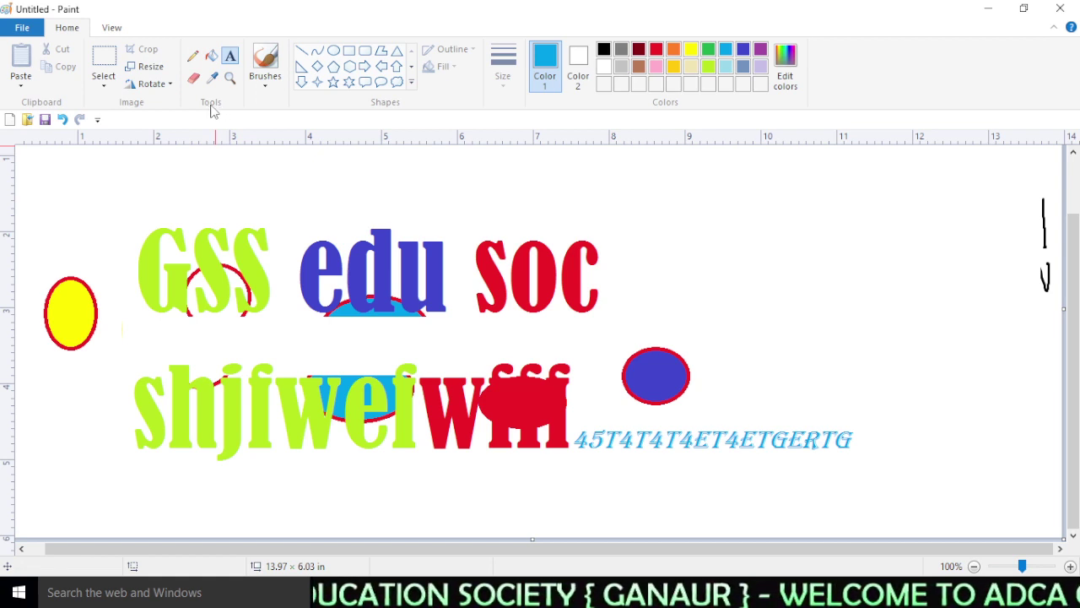
left_click(265, 72)
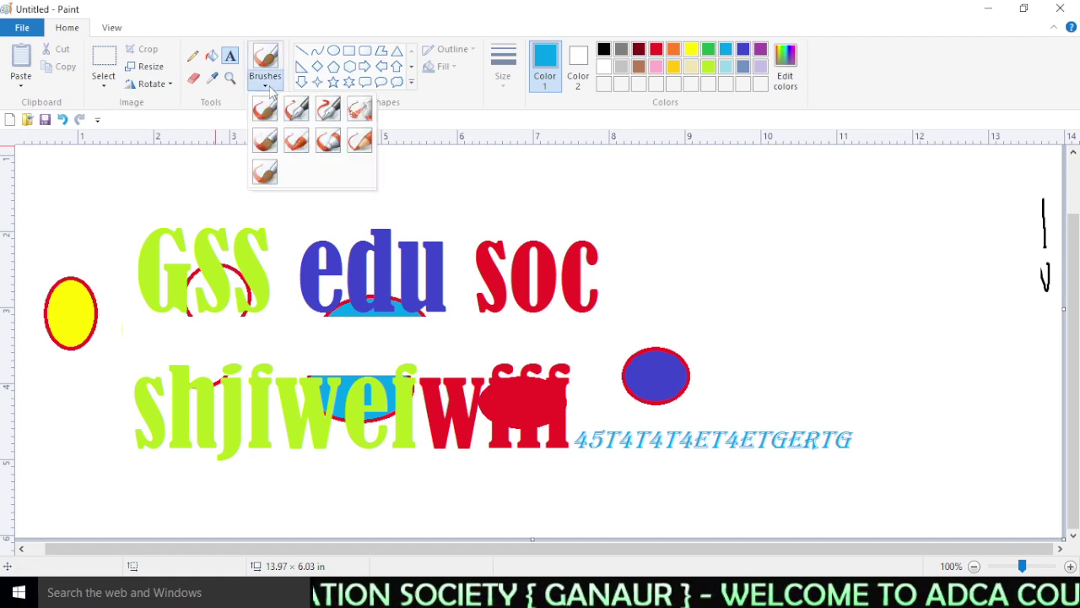
left_click(313, 193)
left_click(313, 178)
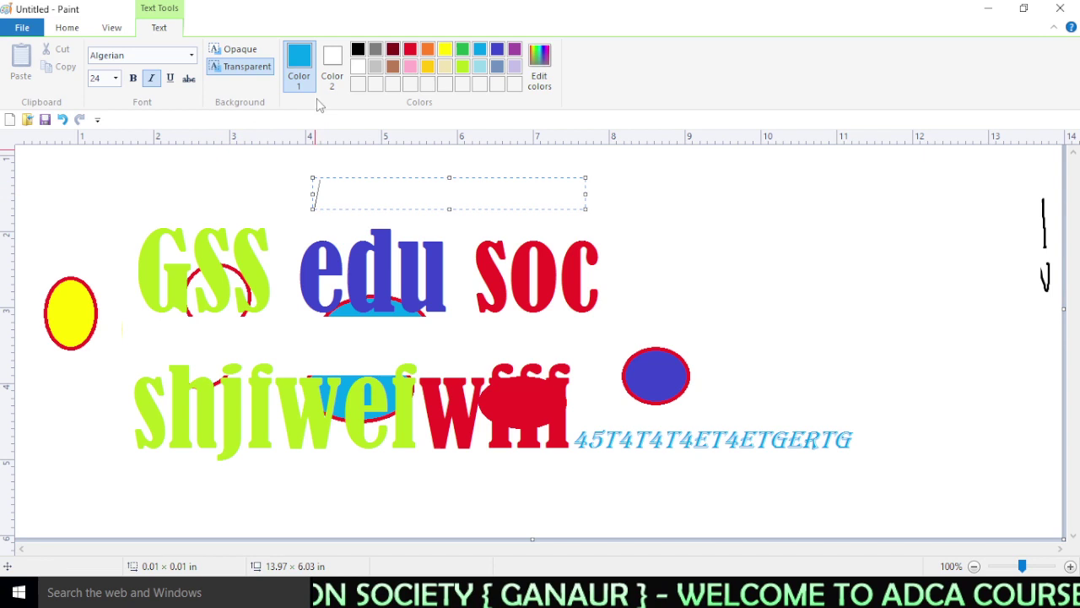
left_click(245, 192)
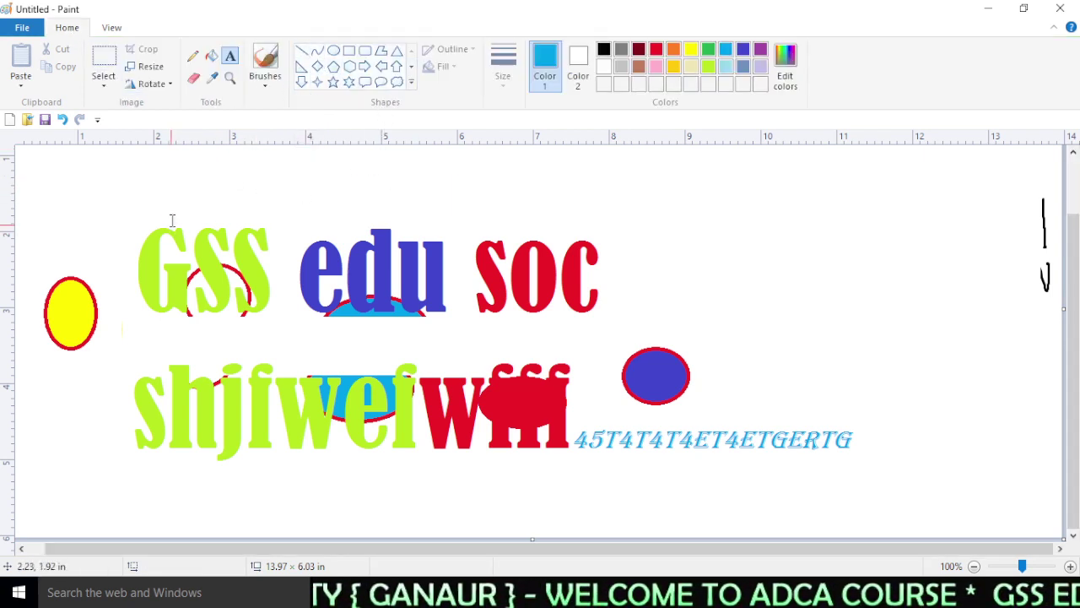
- Select the area of about 11.87 × 4.47 in around all the text and ovals and delete its contents
left_click(104, 57)
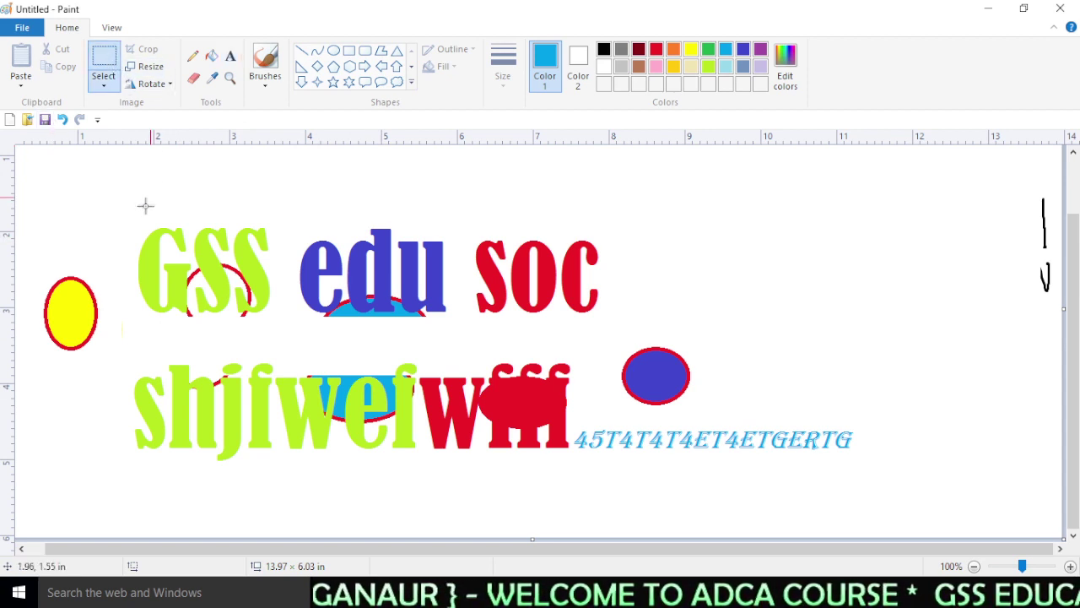
left_click_drag(32, 185, 935, 524)
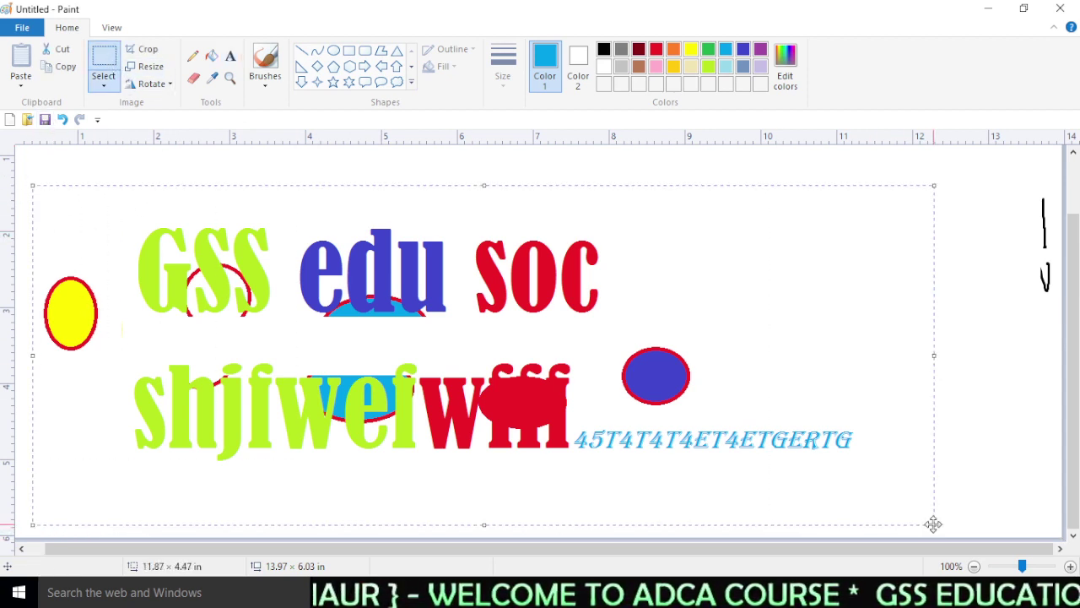
key("Delete")
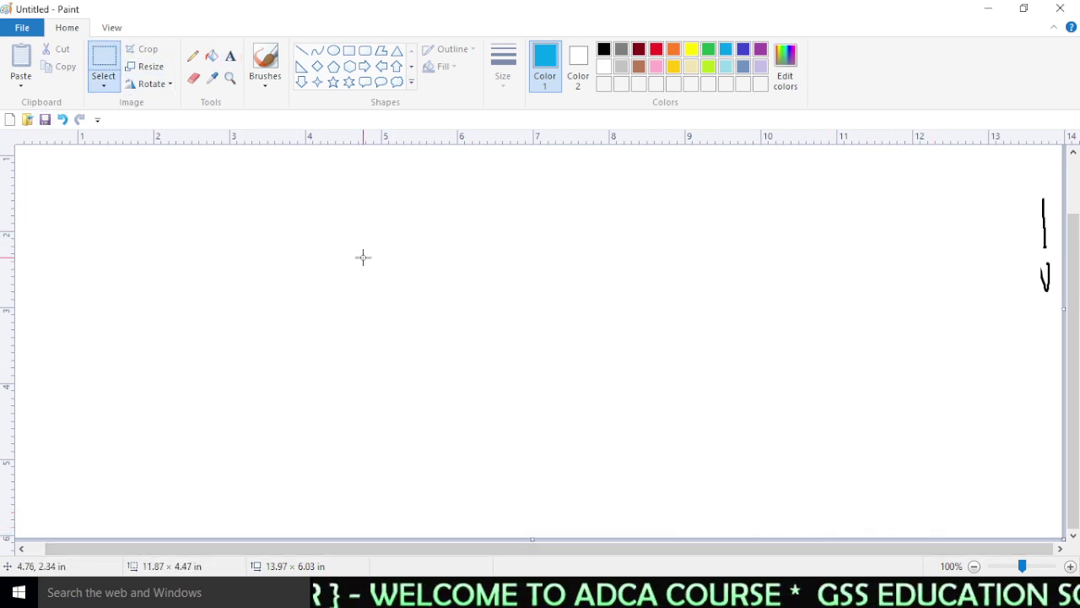
- Draw a nearly horizontal turquoise line about 5.57 in long across the upper canvas and give it the second-thinnest width
left_click(300, 54)
left_click_drag(270, 230, 694, 225)
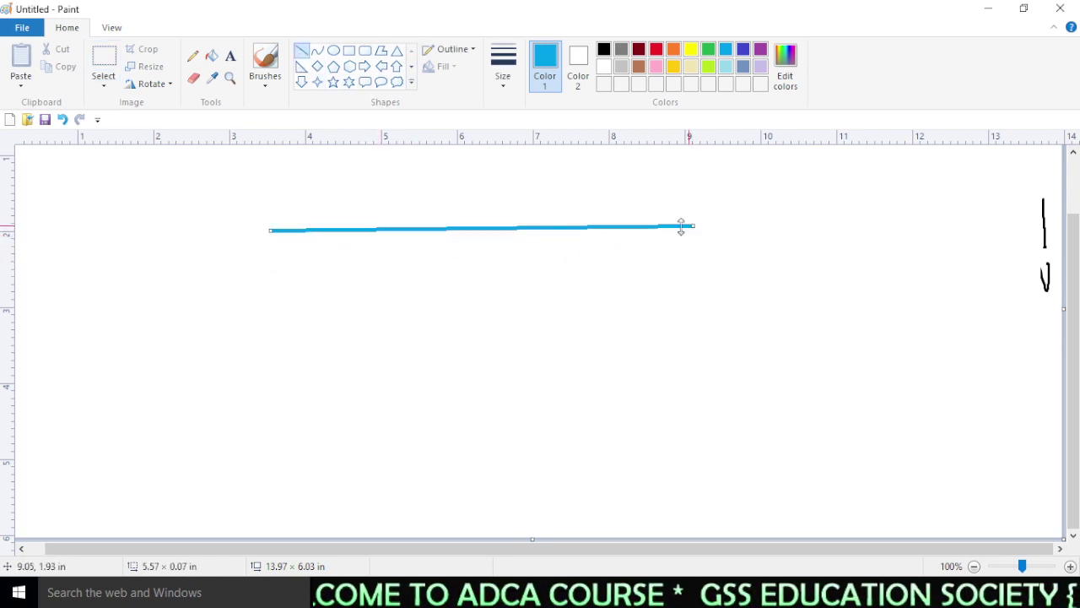
left_click(512, 77)
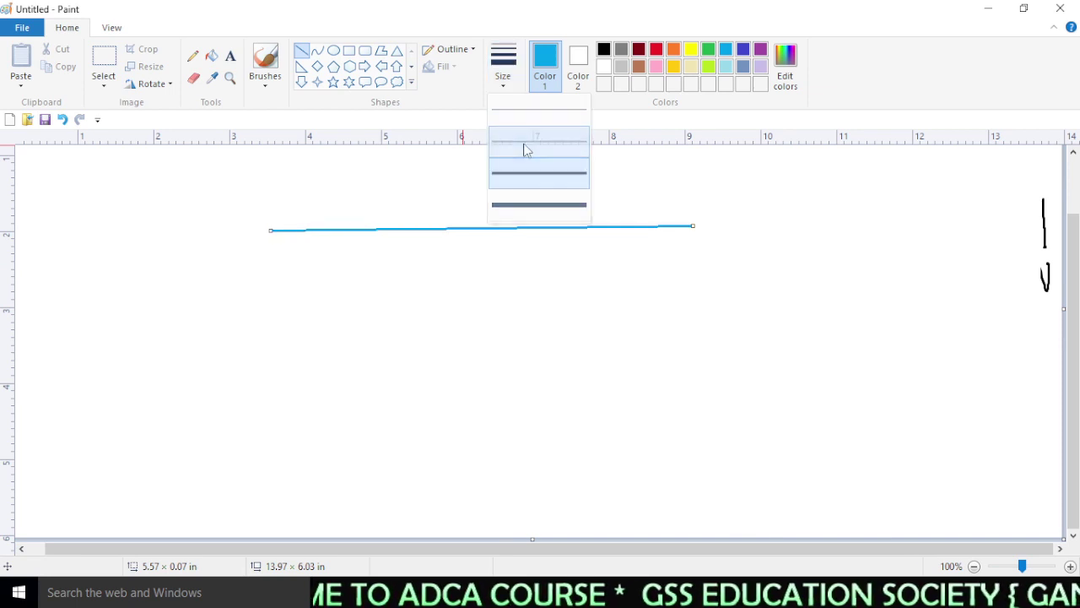
left_click(525, 148)
- Draw a second turquoise line about 6.06 in long below the first, thicken it strongly and reduce the thickness a few increments
left_click(282, 271)
left_click_drag(275, 273, 735, 276)
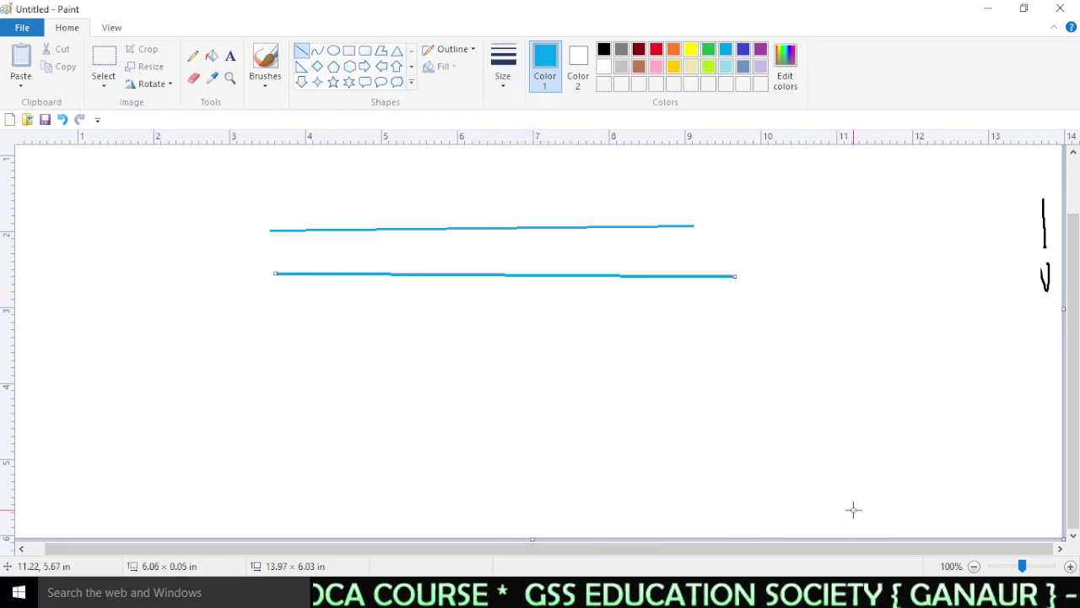
key("ctrl+plus")
key("ctrl+plus")
key("ctrl+plus")
key("ctrl+plus")
key("ctrl+plus")
key("ctrl+plus")
key("ctrl+plus")
key("ctrl+plus")
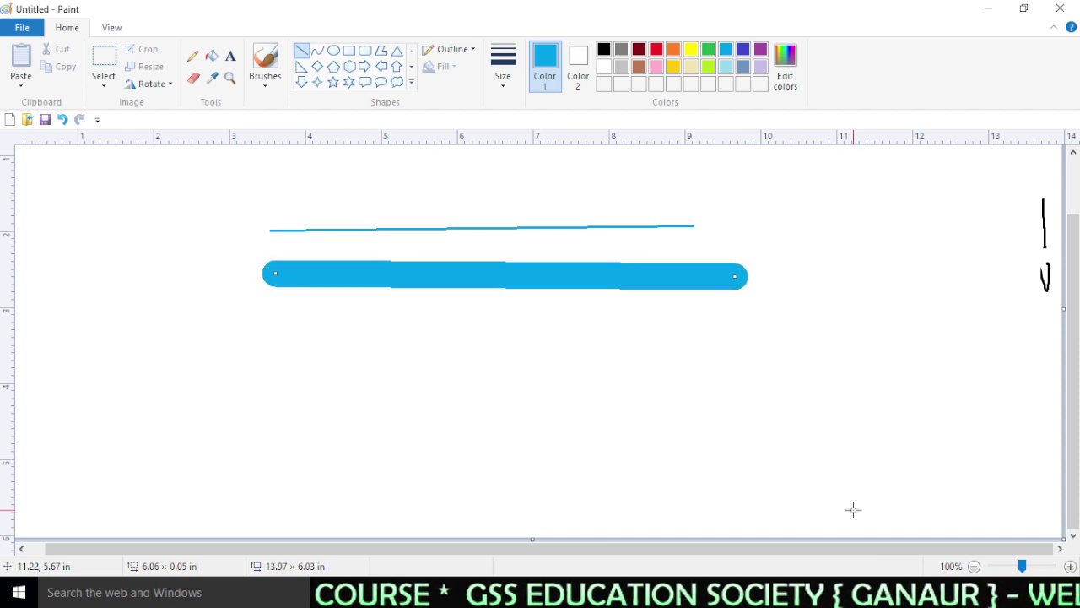
key("ctrl+minus")
key("ctrl+minus")
key("ctrl+minus")
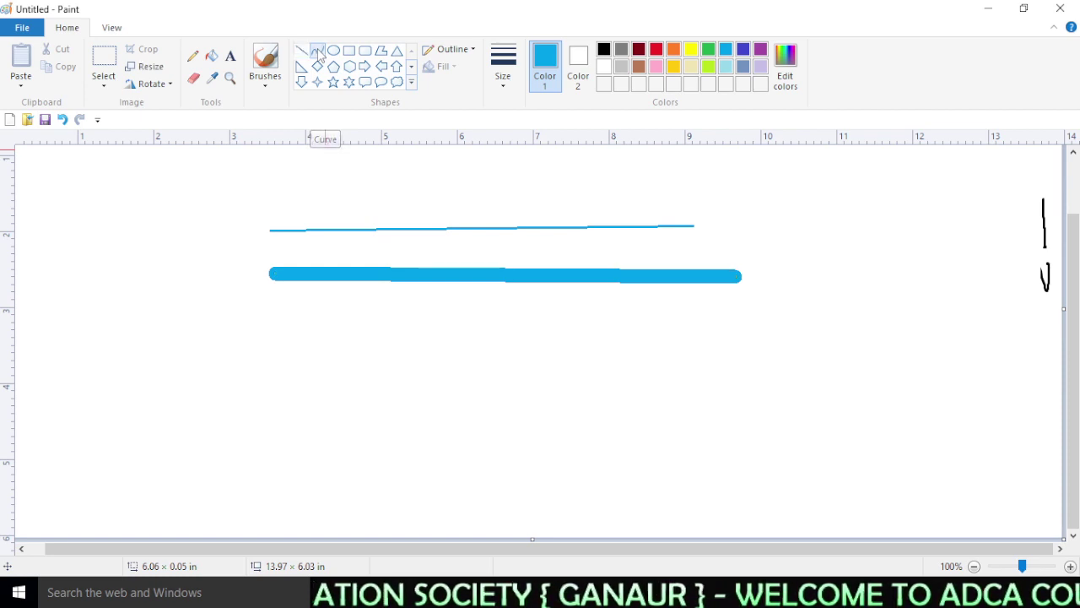
- Draw a thick turquoise S-shaped curve below the lines and a short black stroke about 0.30 × 0.71 in with the second-thinnest width
left_click(317, 51)
mouse_move(440, 389)
left_mouse_down()
mouse_move(894, 371)
mouse_move(670, 420)
mouse_move(661, 489)
mouse_move(689, 401)
mouse_move(554, 281)
mouse_move(535, 304)
mouse_move(688, 258)
left_mouse_up()
left_click(304, 379)
left_click_drag(279, 343, 287, 336)
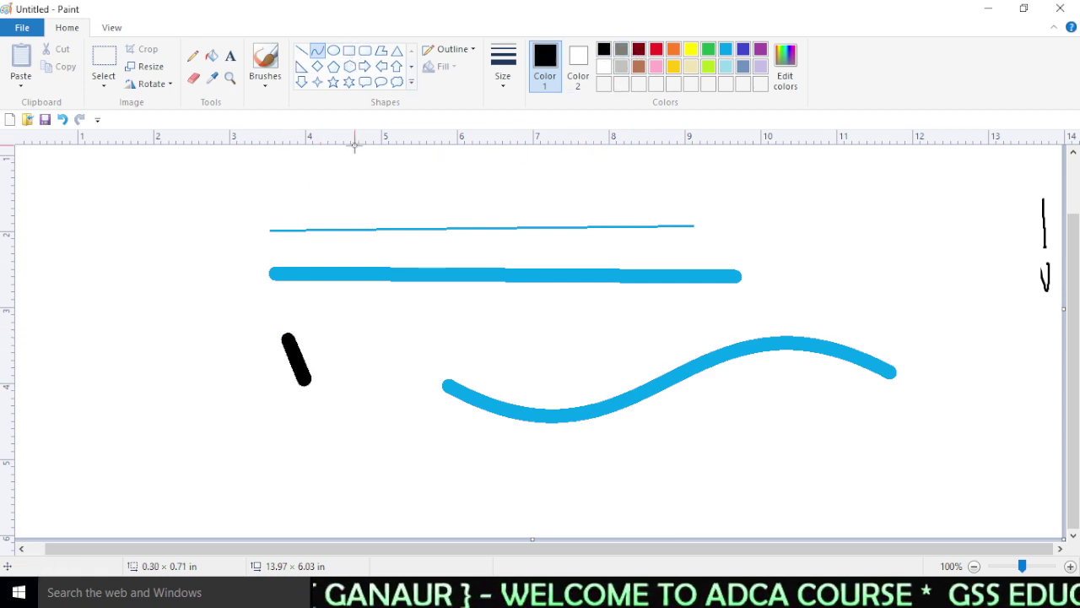
left_click(497, 74)
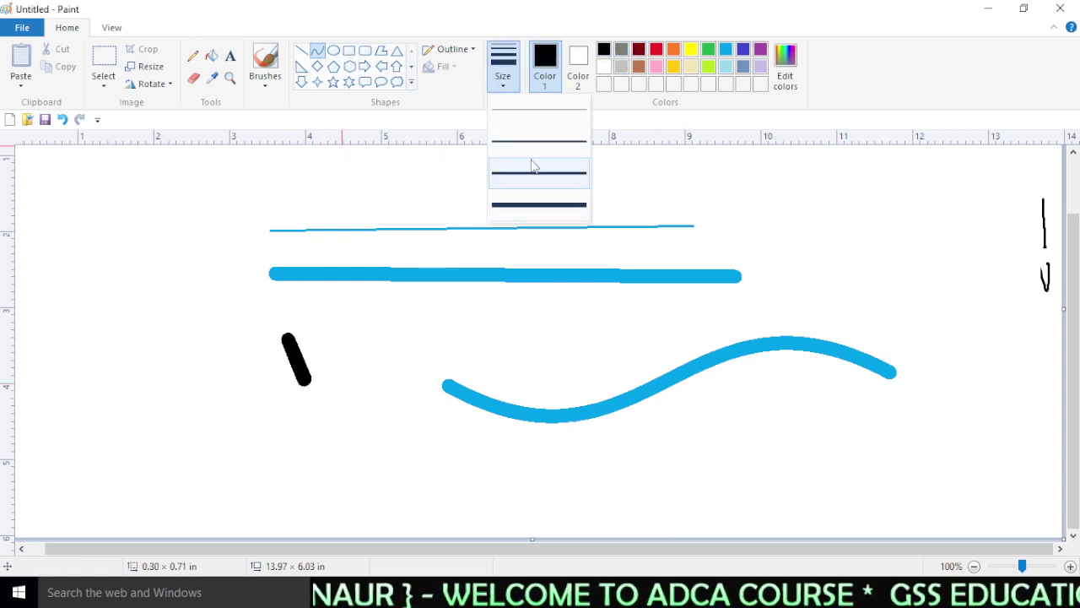
left_click(530, 149)
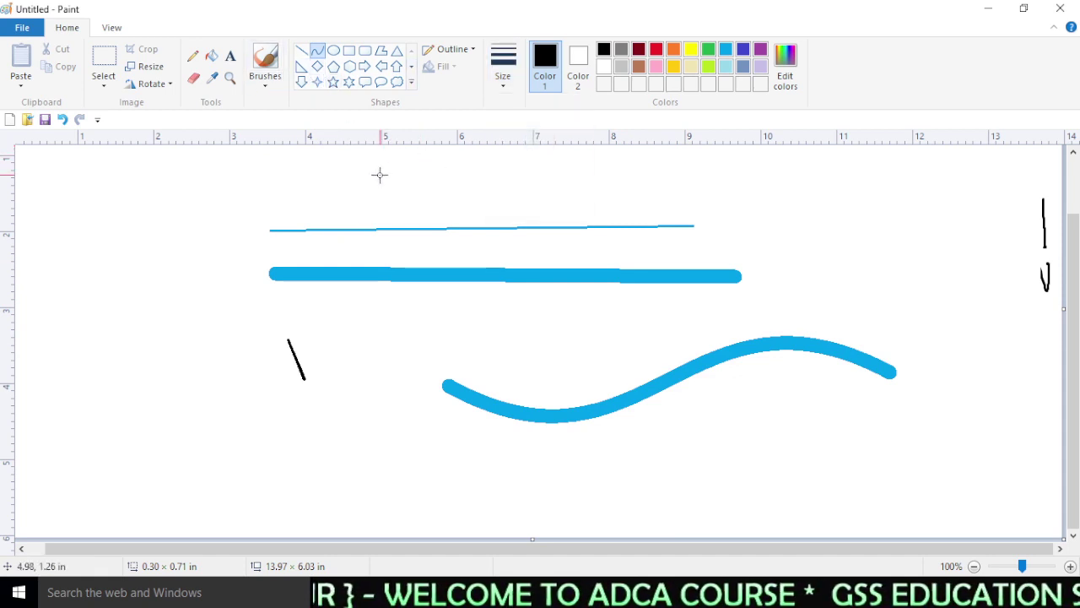
- Draw a black oval about 1.79 × 1.07 in left of the lines and a rectangle about 1.39 × 0.74 in below it
left_click(333, 51)
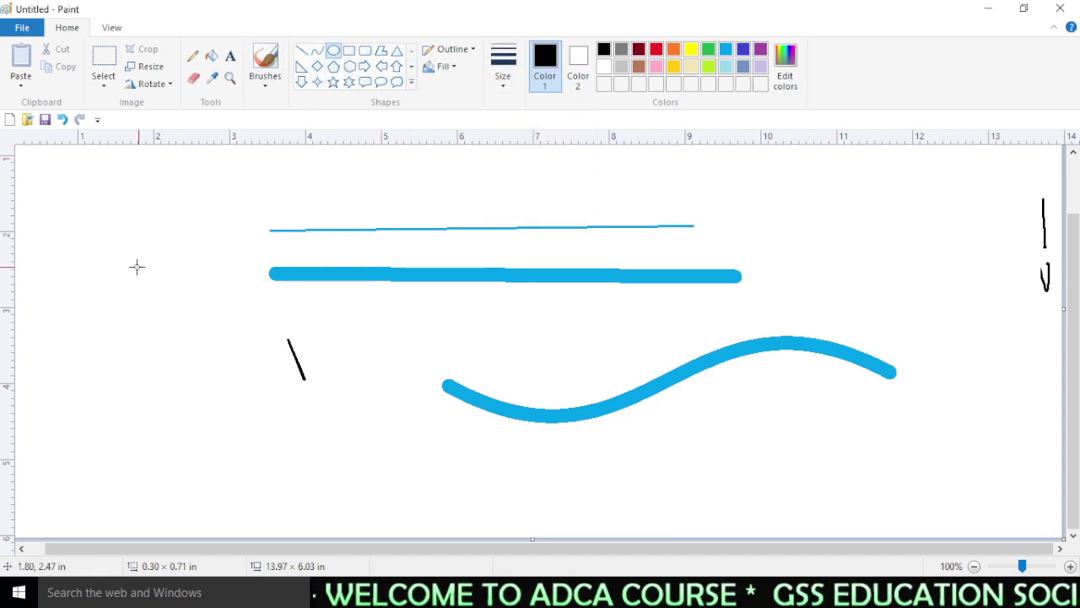
left_click_drag(74, 211, 210, 292)
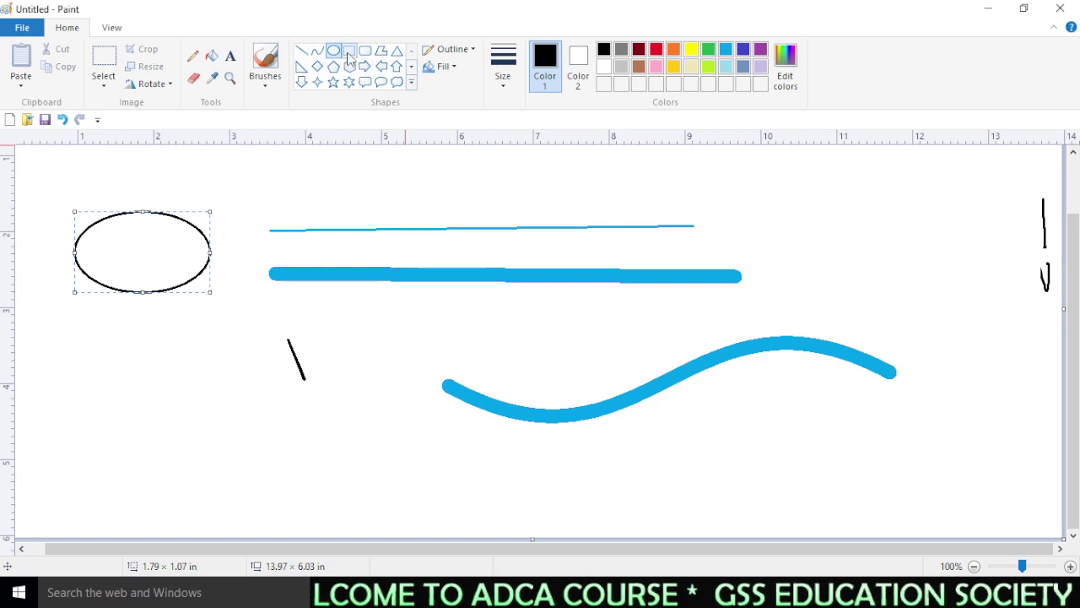
left_click(349, 51)
left_click_drag(64, 373, 169, 429)
- Draw a black five-point star about 1.43 × 1.14 in below the short black stroke
left_click(411, 81)
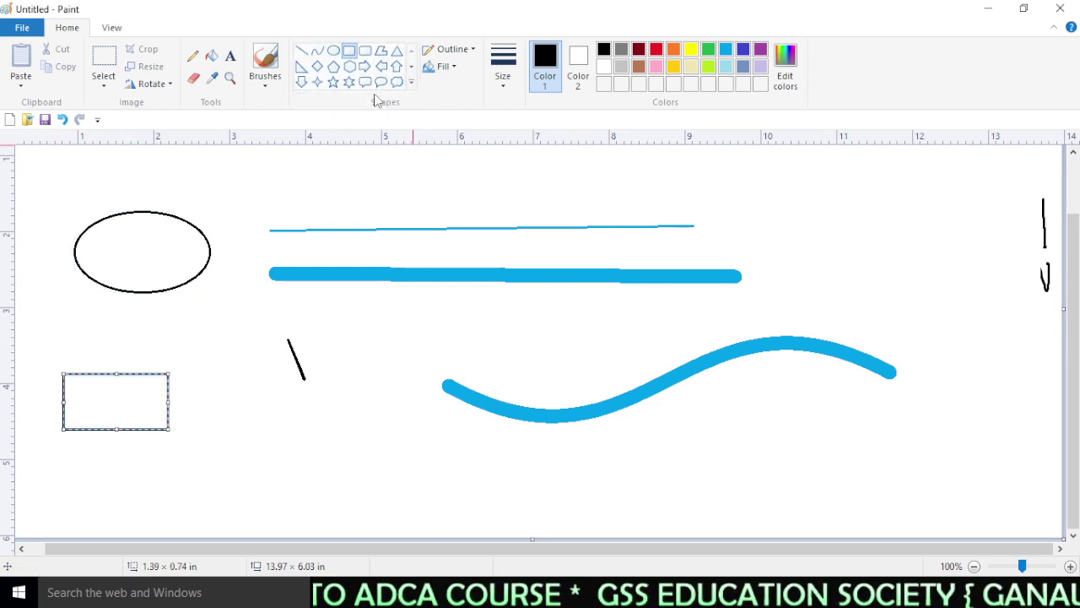
left_click(334, 82)
left_click_drag(228, 395, 336, 479)
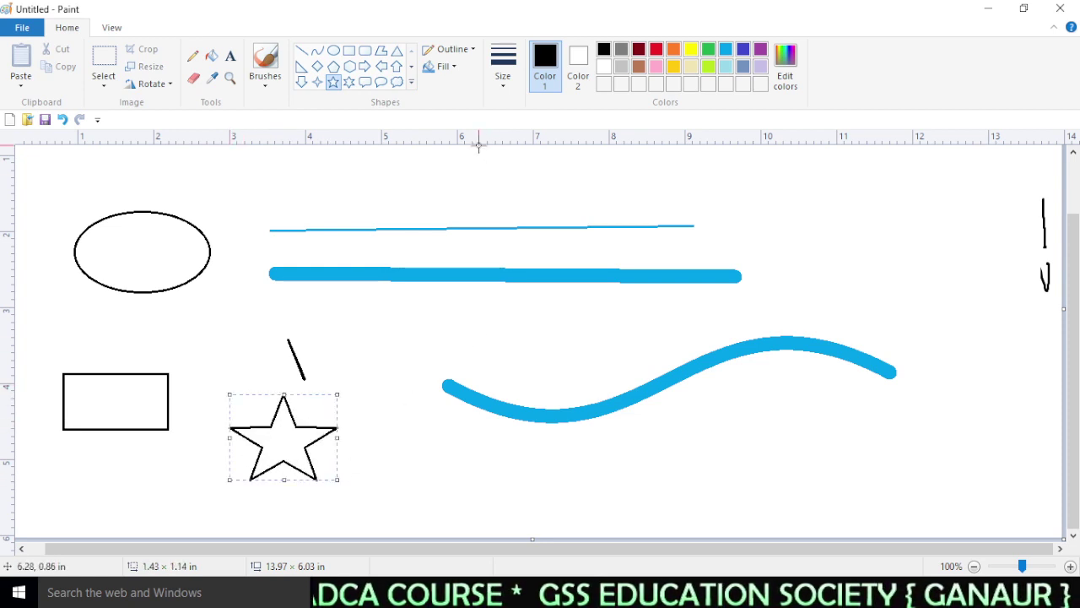
- Draw a black lightning-shaped closed polygon about 7.12 × 3.77 in across the turquoise lines and curve
left_click(381, 52)
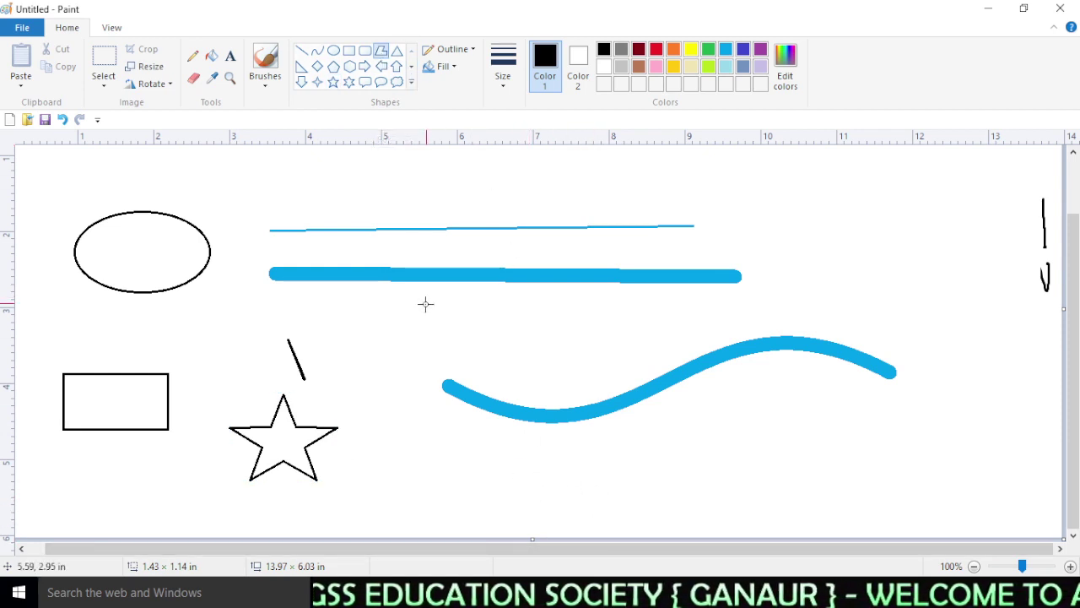
left_click_drag(363, 305, 366, 366)
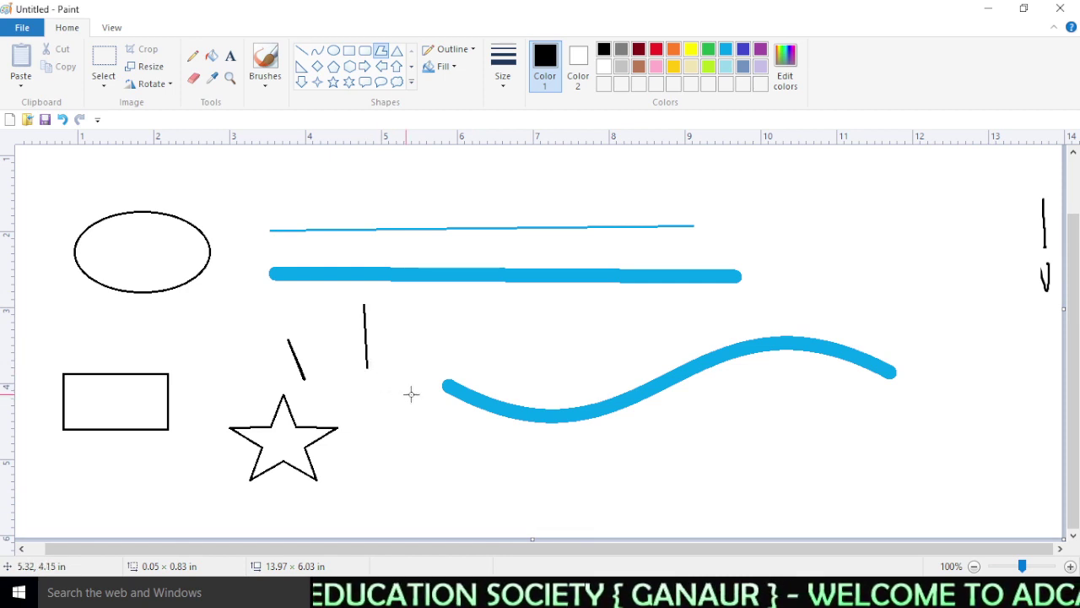
left_click(456, 331)
left_click(449, 463)
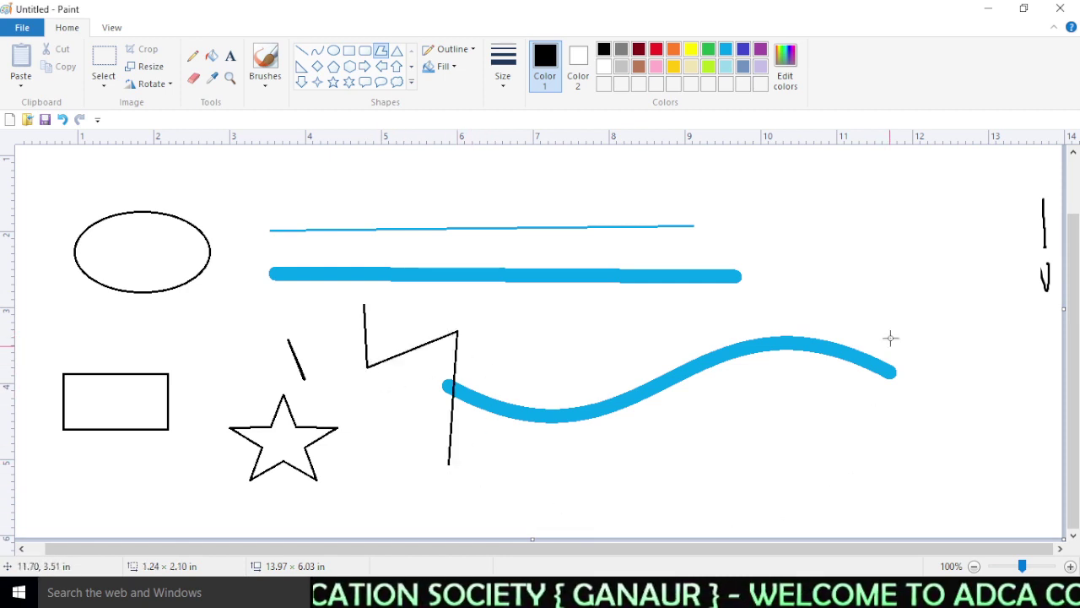
left_click(905, 279)
left_click(674, 323)
left_click(873, 178)
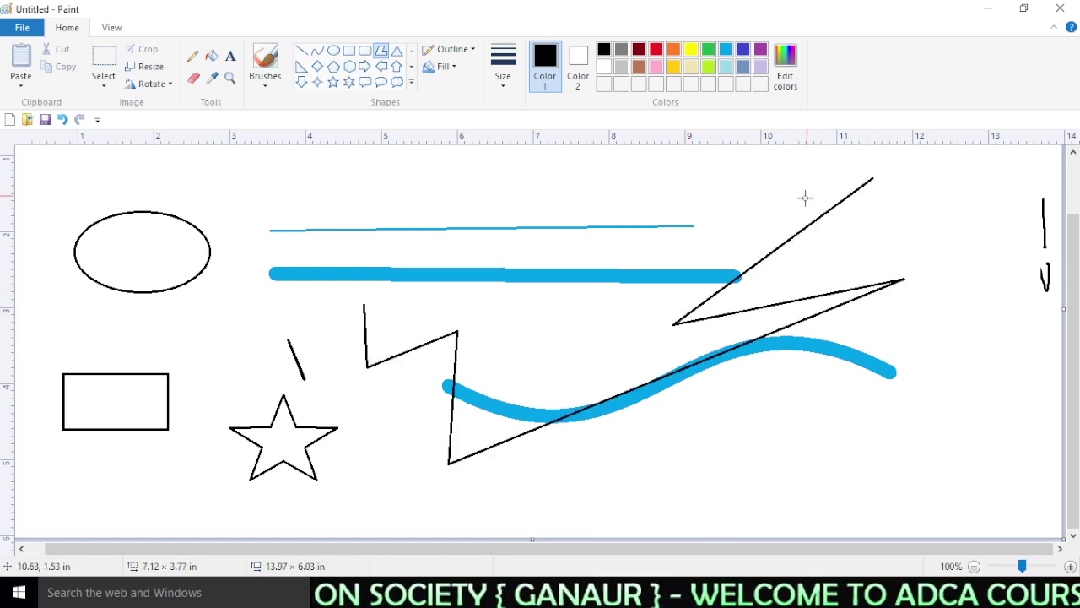
left_click(511, 368)
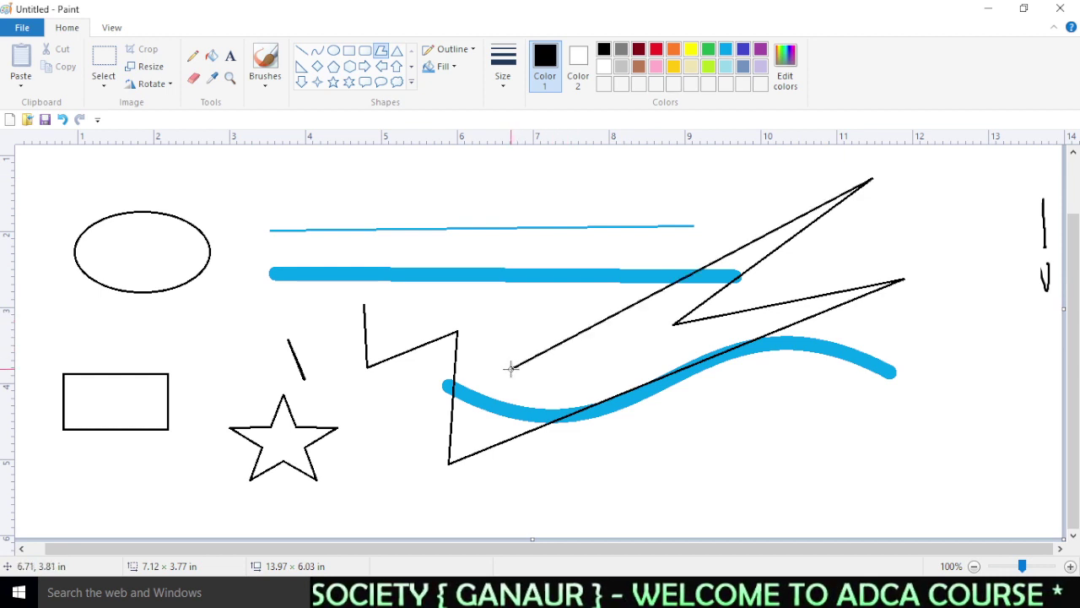
left_click(514, 281)
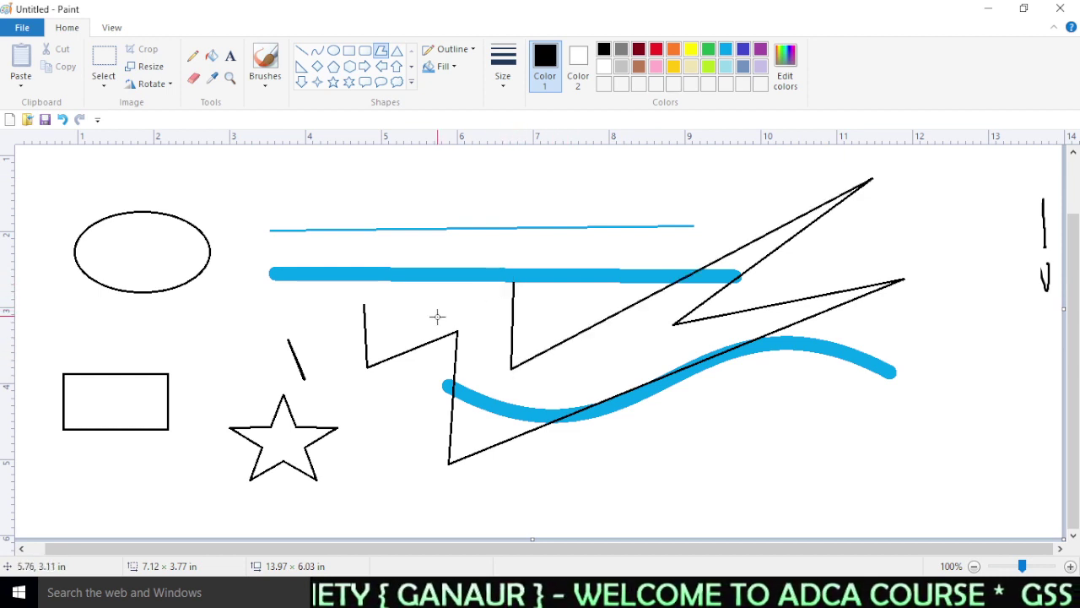
left_click(406, 322)
left_click(406, 267)
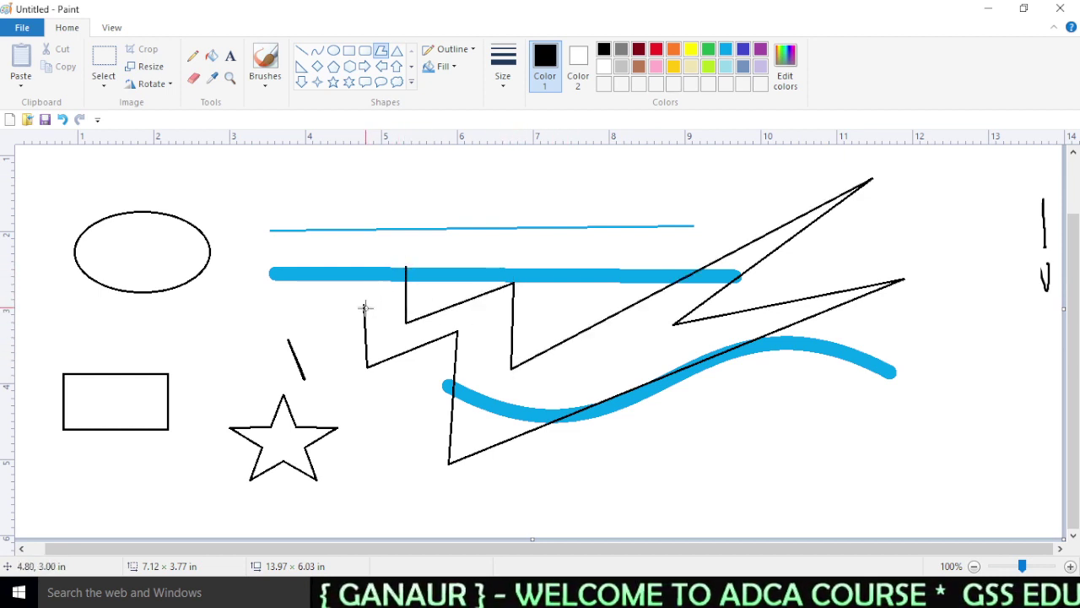
left_click(363, 305)
- Move the lightning-shaped polygon slightly left and down, and deselect it
left_click_drag(590, 351, 540, 347)
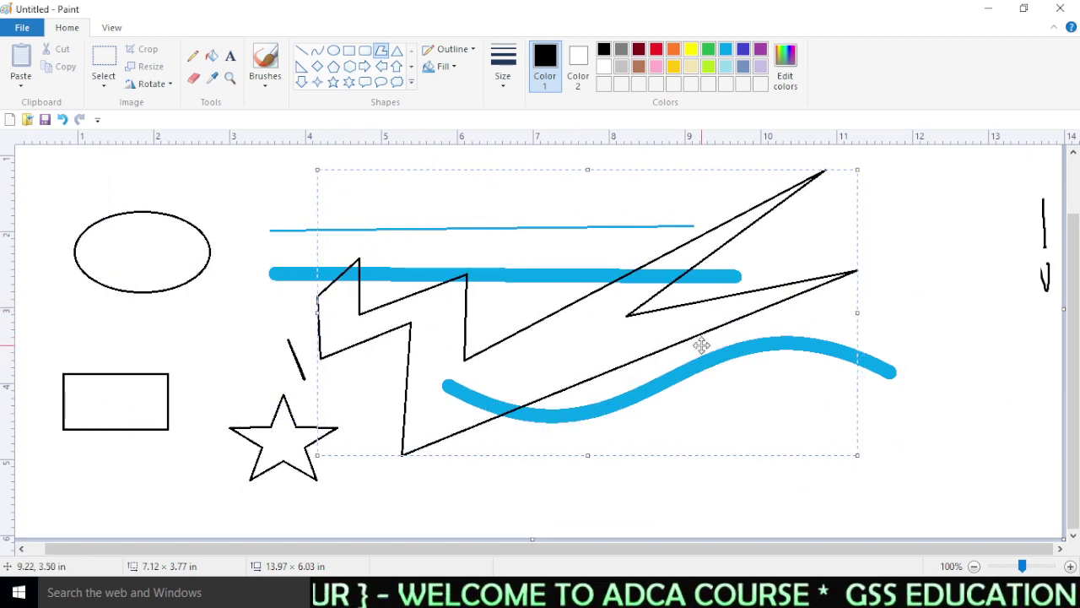
left_click_drag(674, 311, 632, 363)
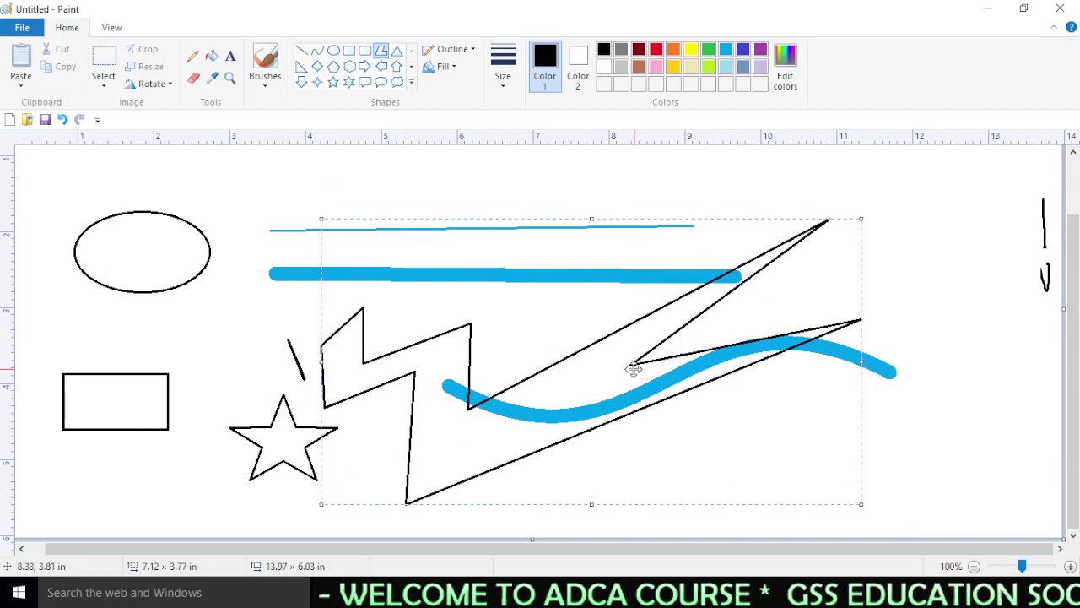
left_click(926, 300)
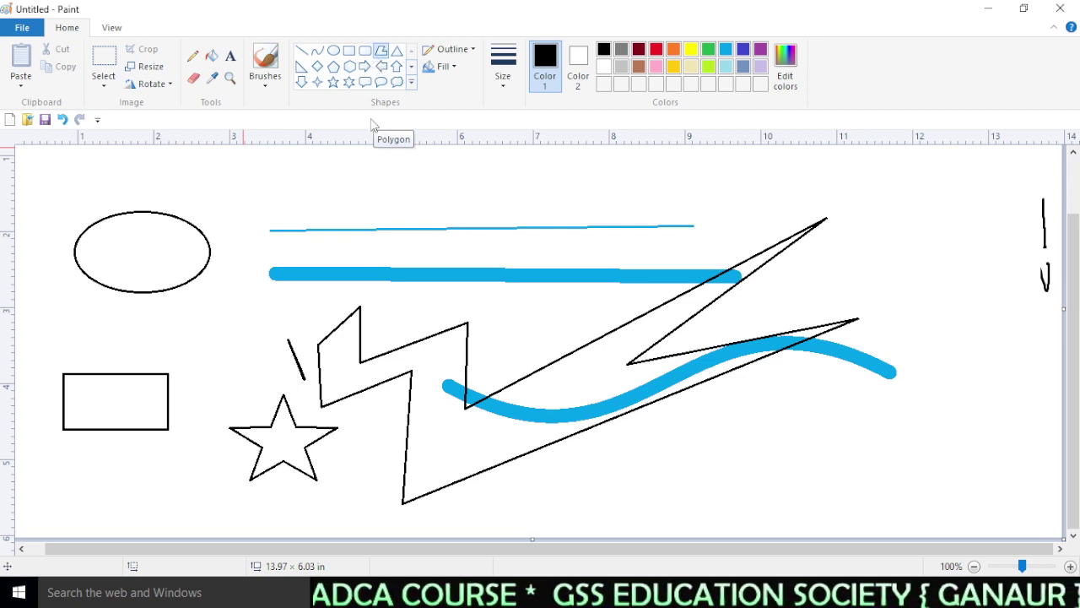
- Draw a small four-cornered black polygon below the curve and move it right, clear of the lightning shape
left_click_drag(517, 417, 544, 427)
left_click(610, 498)
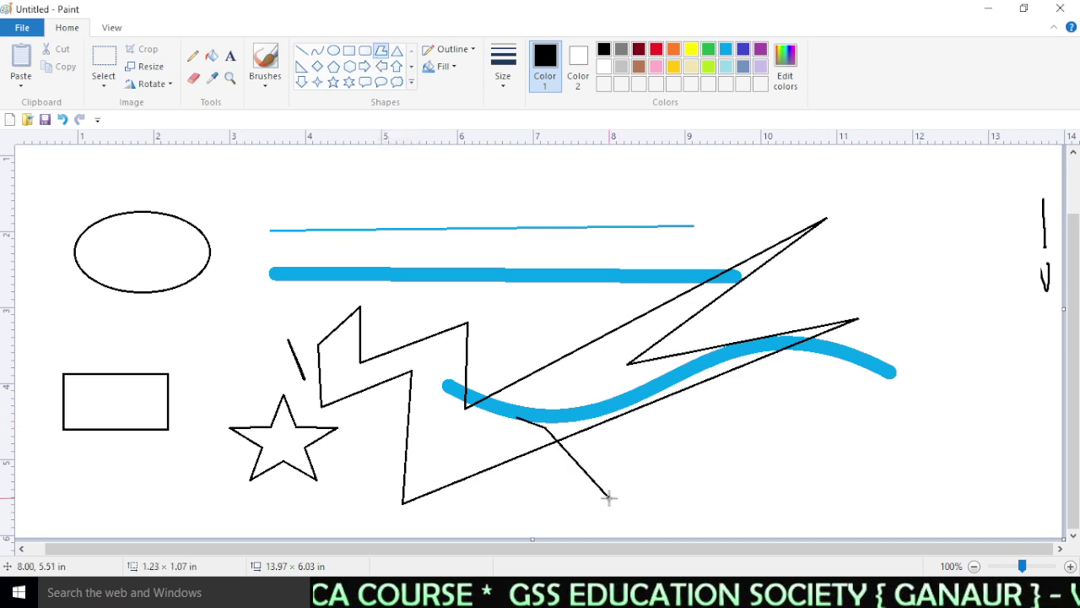
double_click(630, 450)
left_click_drag(593, 468, 818, 454)
left_click(666, 495)
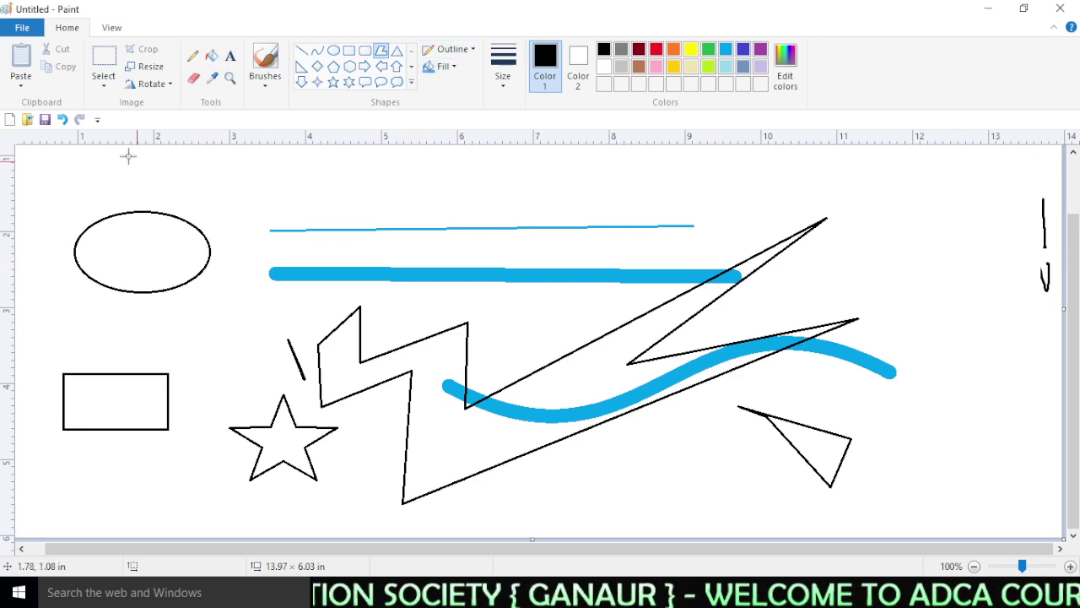
- Delete all the drawn shapes, including the two short strokes near the canvas's right edge
left_click(104, 59)
mouse_move(34, 162)
left_mouse_down()
mouse_move(724, 536)
mouse_move(938, 537)
left_mouse_up()
key("Delete")
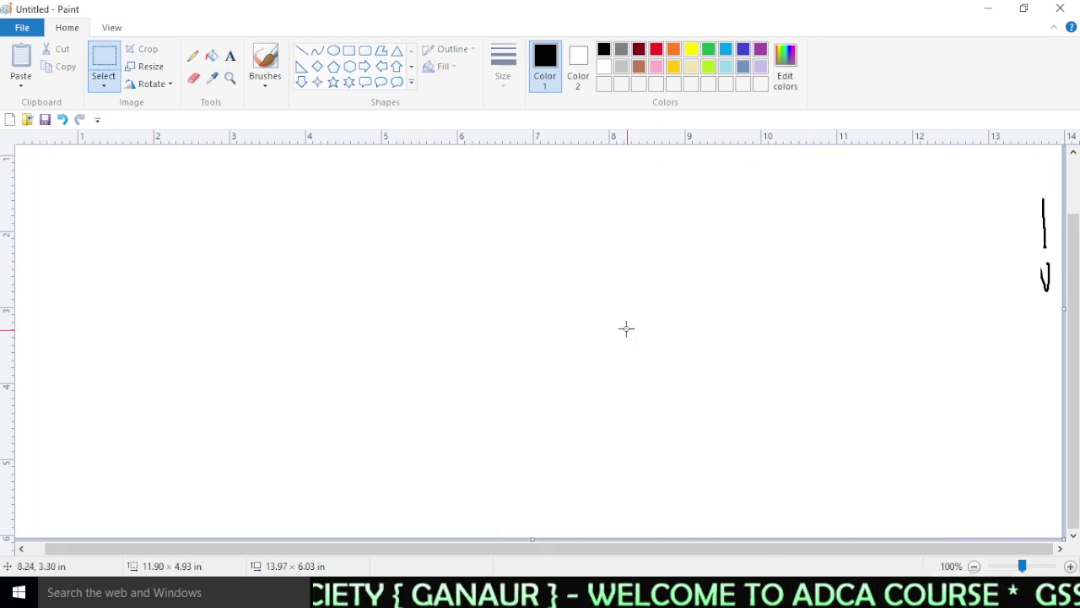
left_click_drag(924, 166, 1073, 417)
key("Delete")
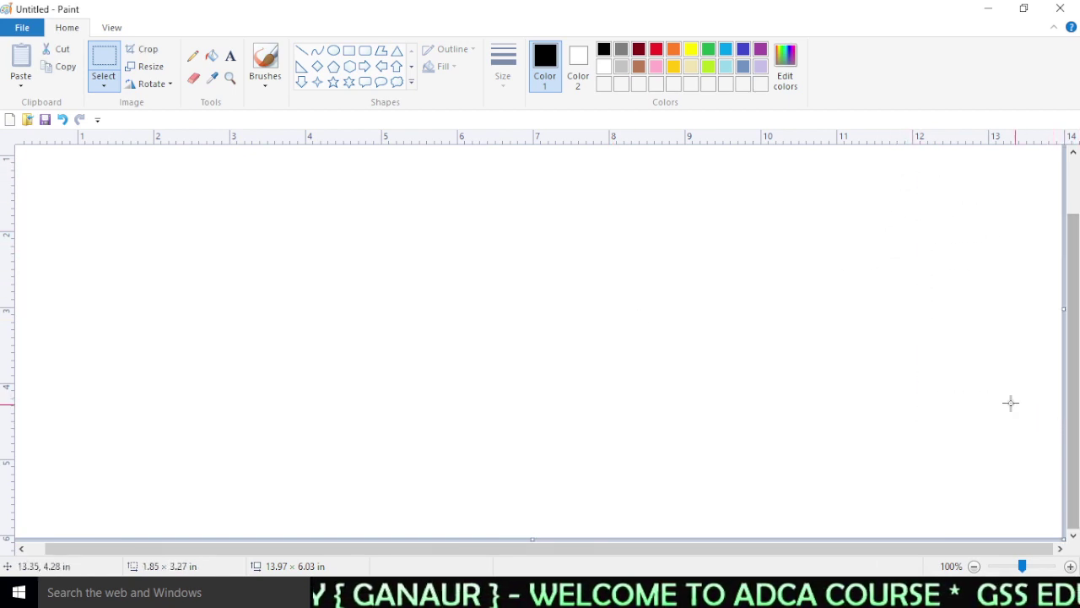
- Draw an irregular freehand outline in black with the Pencil on the left half of the canvas, and delete it
left_click(192, 57)
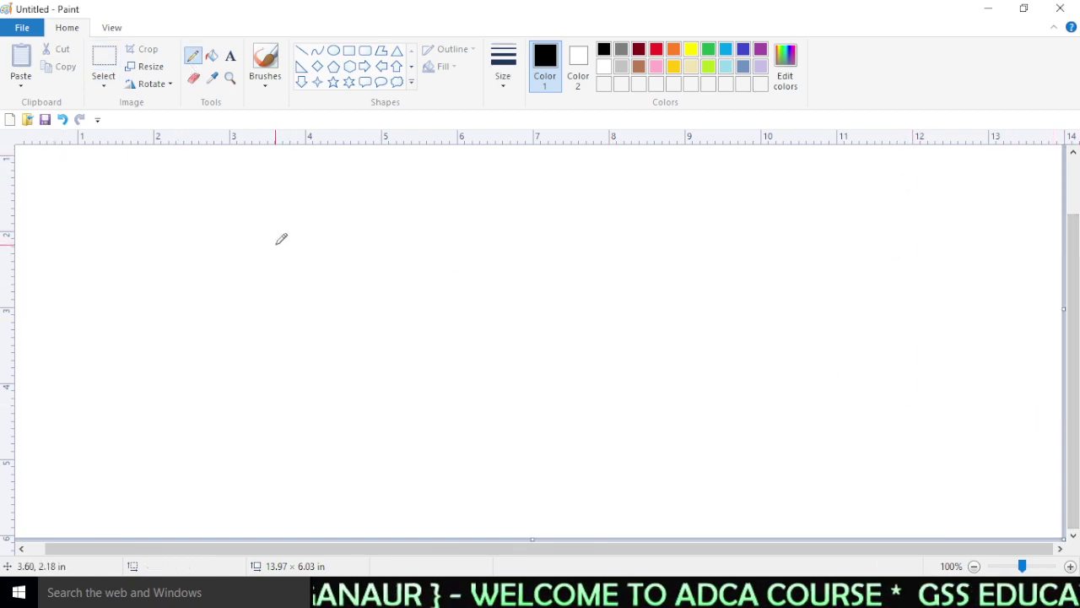
mouse_move(278, 243)
left_mouse_down()
mouse_move(175, 267)
mouse_move(210, 371)
mouse_move(293, 275)
mouse_move(268, 243)
left_mouse_up()
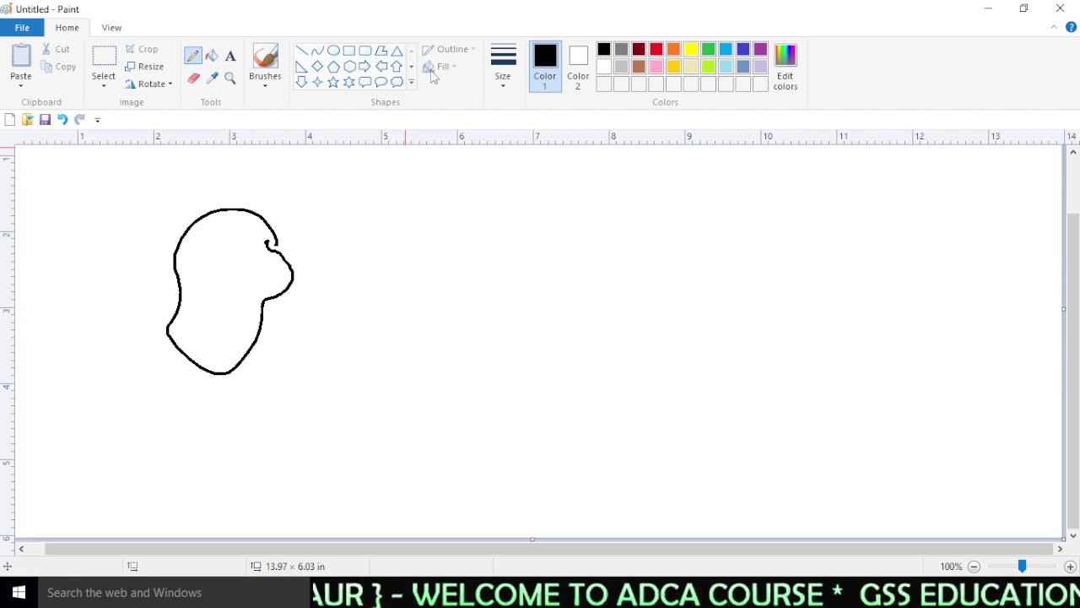
left_click(104, 59)
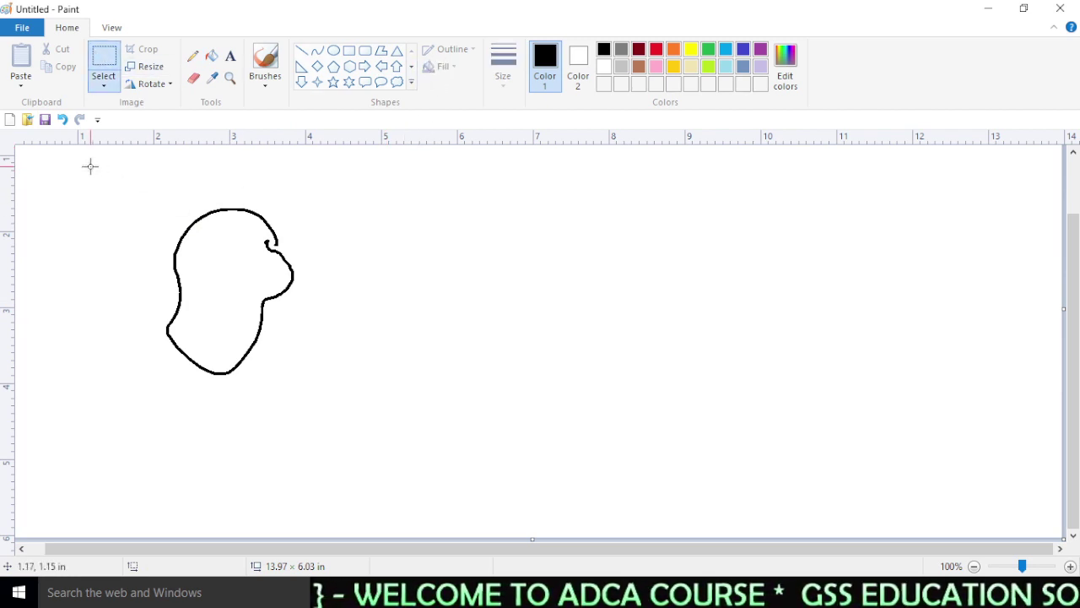
mouse_move(90, 166)
left_mouse_down()
mouse_move(337, 449)
mouse_move(362, 462)
left_mouse_up()
key("Delete")
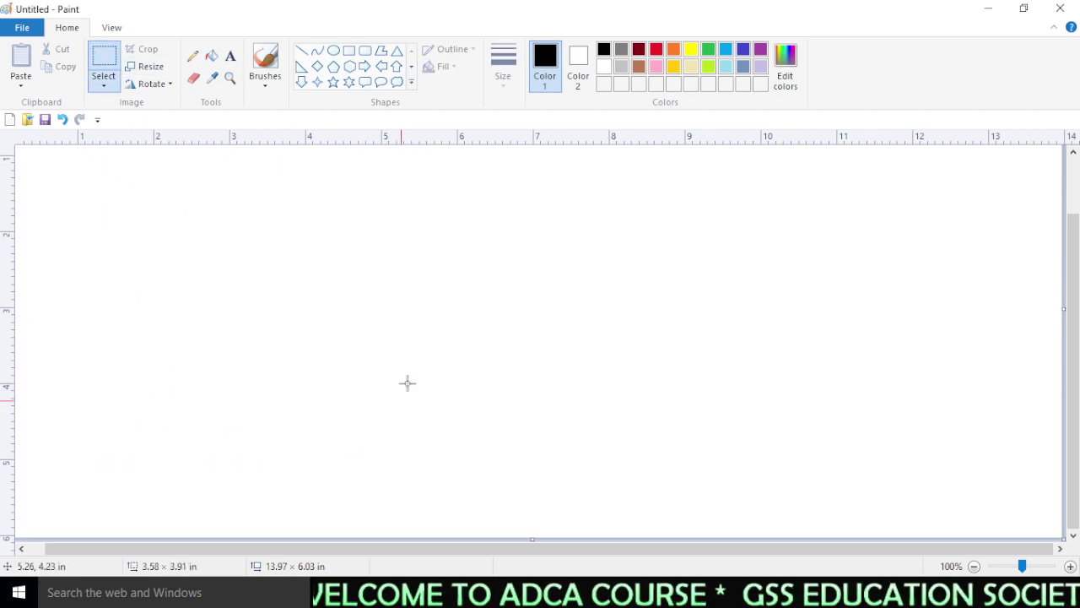
- Draw a black rectangle about 3.83 × 1.79 in on the left half of the canvas with a thicker preset line width
left_click(350, 51)
left_click_drag(141, 280, 433, 415)
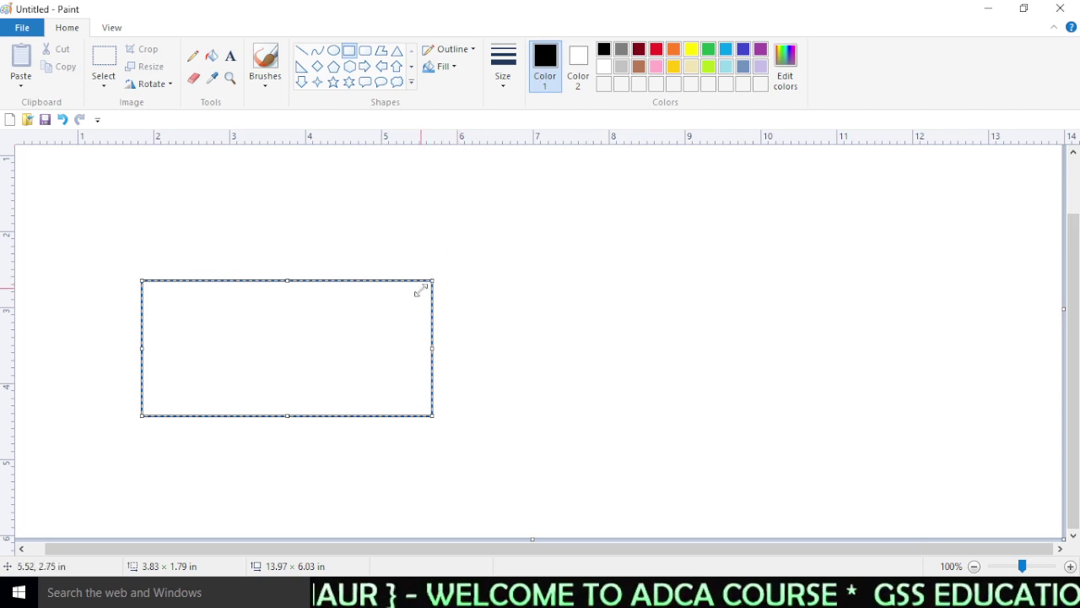
left_click(505, 81)
left_click(533, 205)
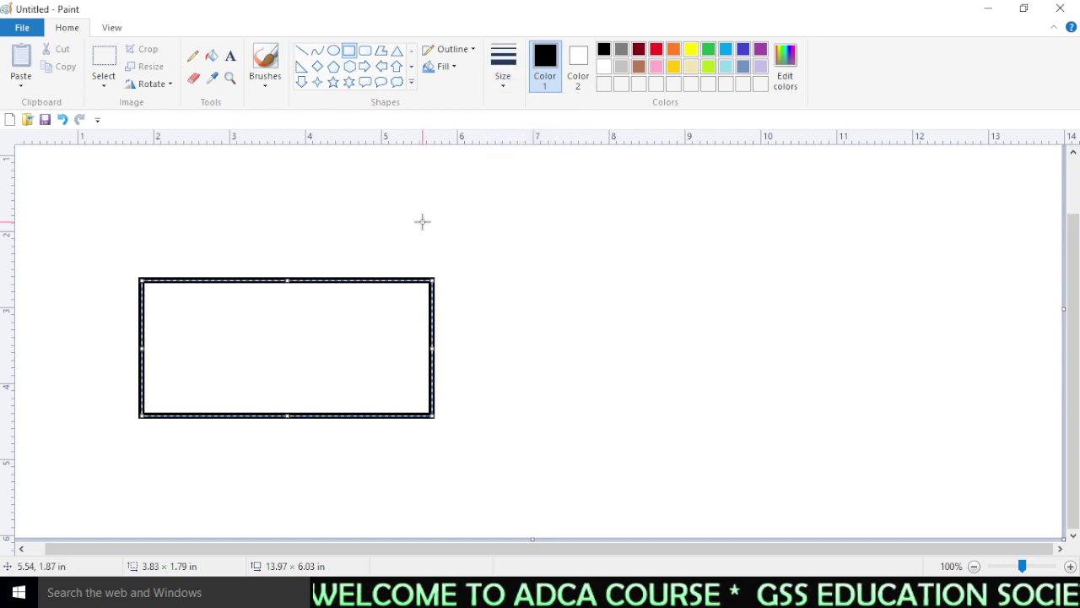
- Thicken the rectangle's outline by about a dozen increments and colour it red
key("ctrl+plus")
key("ctrl+plus")
key("ctrl+plus")
key("ctrl+plus")
key("ctrl+plus")
key("ctrl+plus")
key("ctrl+plus")
key("ctrl+plus")
key("ctrl+plus")
key("ctrl+plus")
key("ctrl+plus")
key("ctrl+plus")
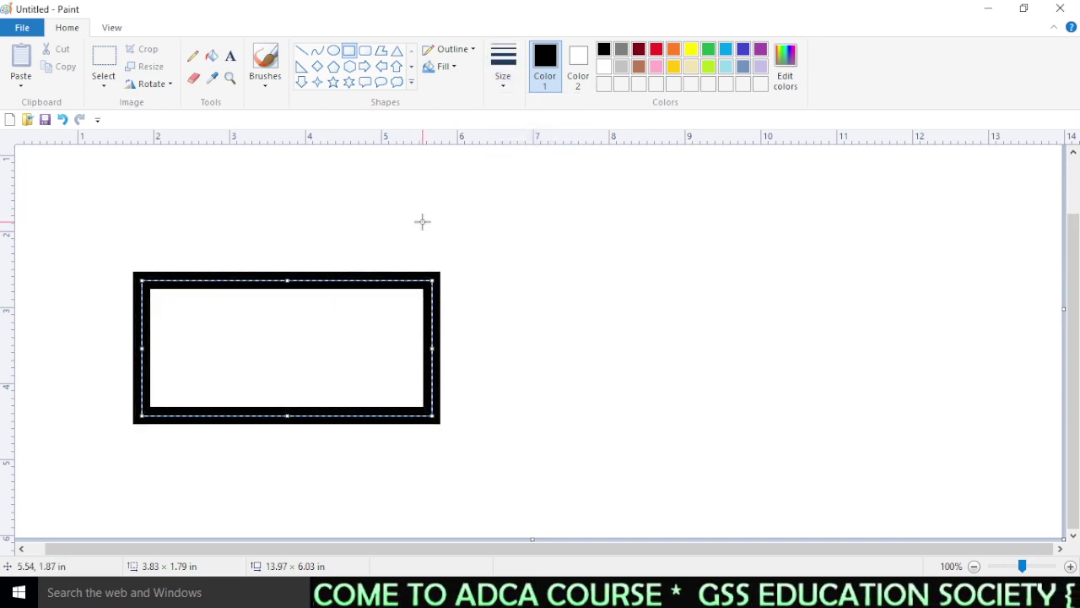
left_click(657, 50)
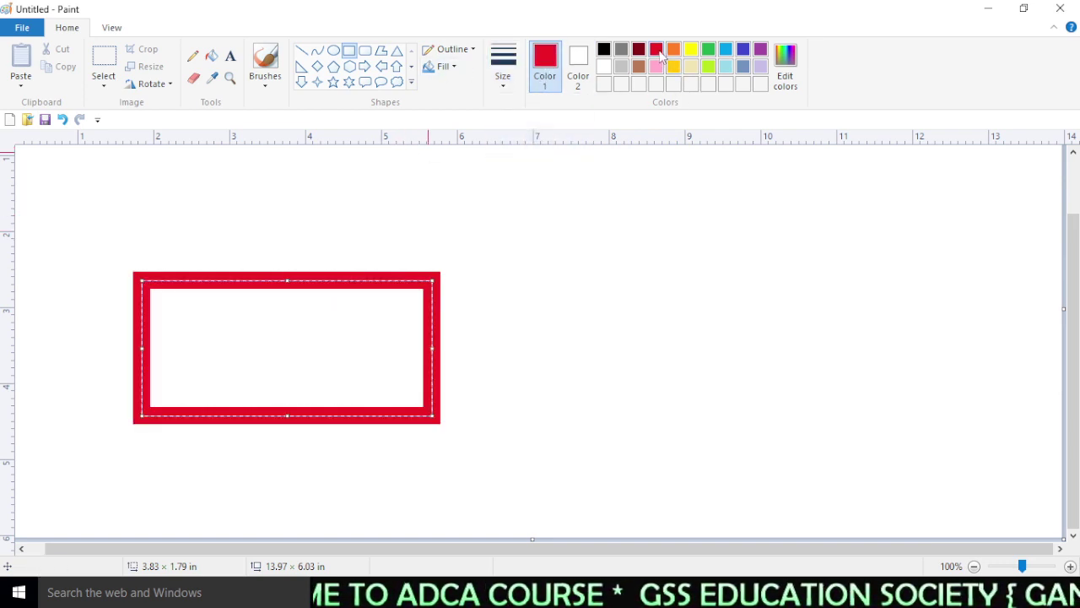
- Give the rectangle a Watercolor outline and deselect it
left_click(473, 52)
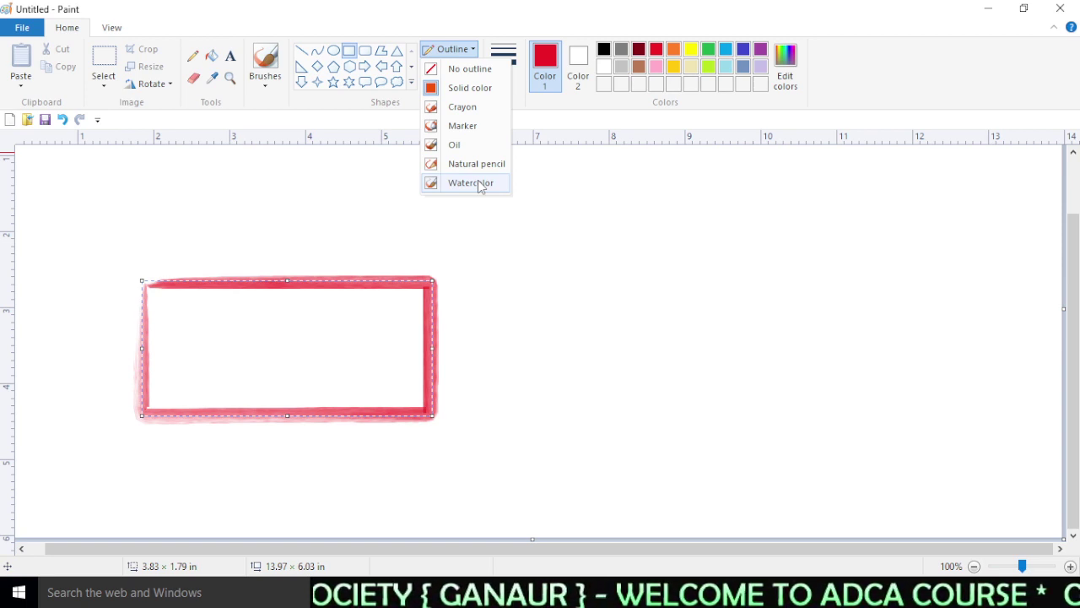
left_click(479, 185)
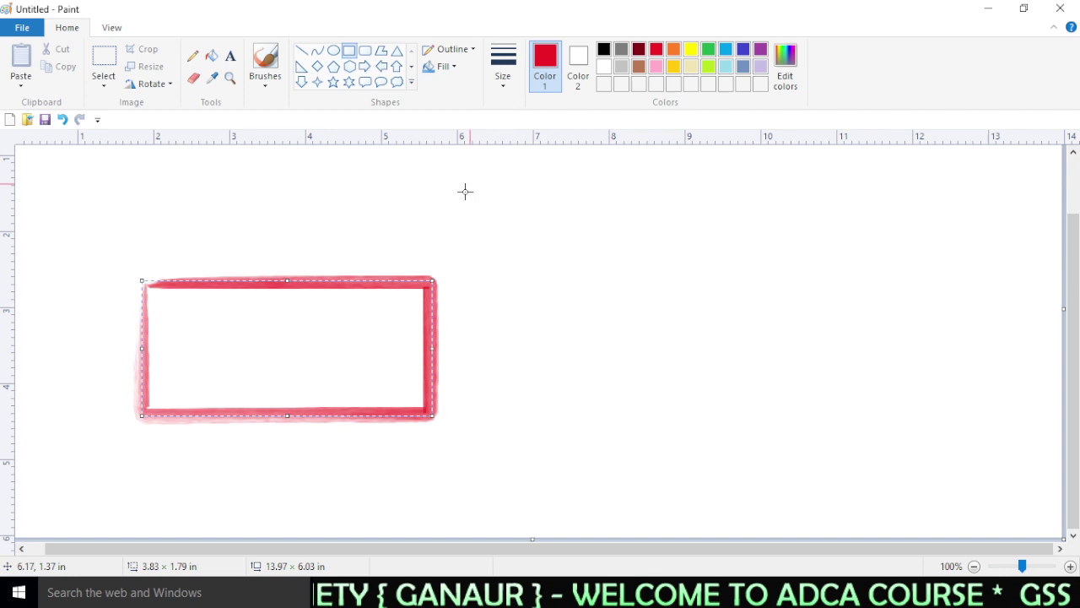
left_click(385, 227)
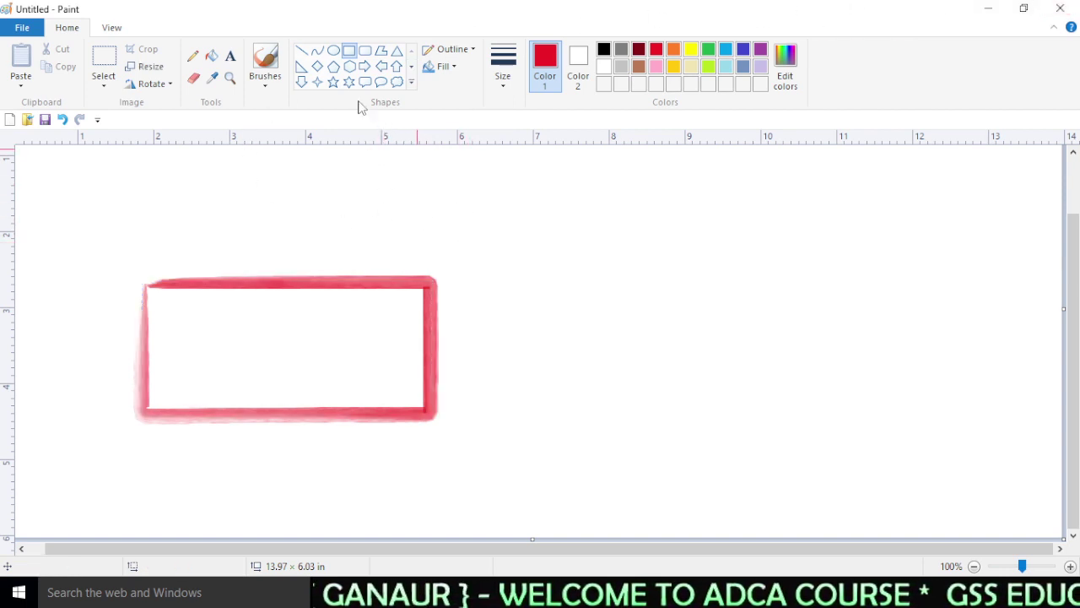
- Draw a red watercolor five-point star about 3.86 × 3.41 in and place it well to the right of the rectangle
left_click(333, 82)
left_click_drag(510, 269, 802, 527)
left_click_drag(717, 480, 785, 363)
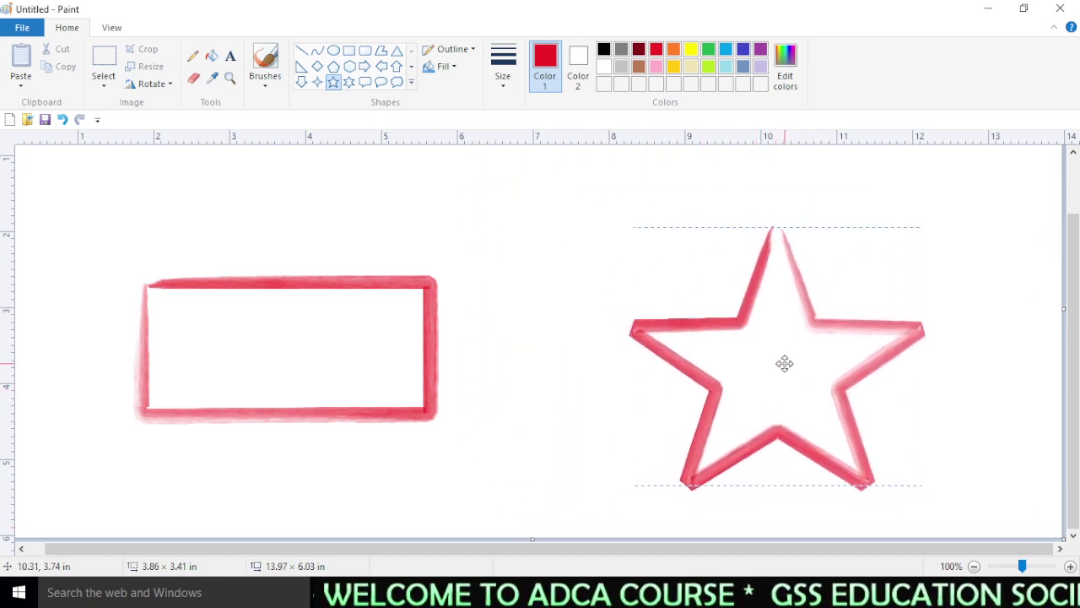
left_click(382, 360)
- Draw a second red star about 4.86 × 3.63 in over the rectangle, shift it up, and delete it
left_click_drag(99, 248, 501, 530)
left_click_drag(308, 413, 277, 332)
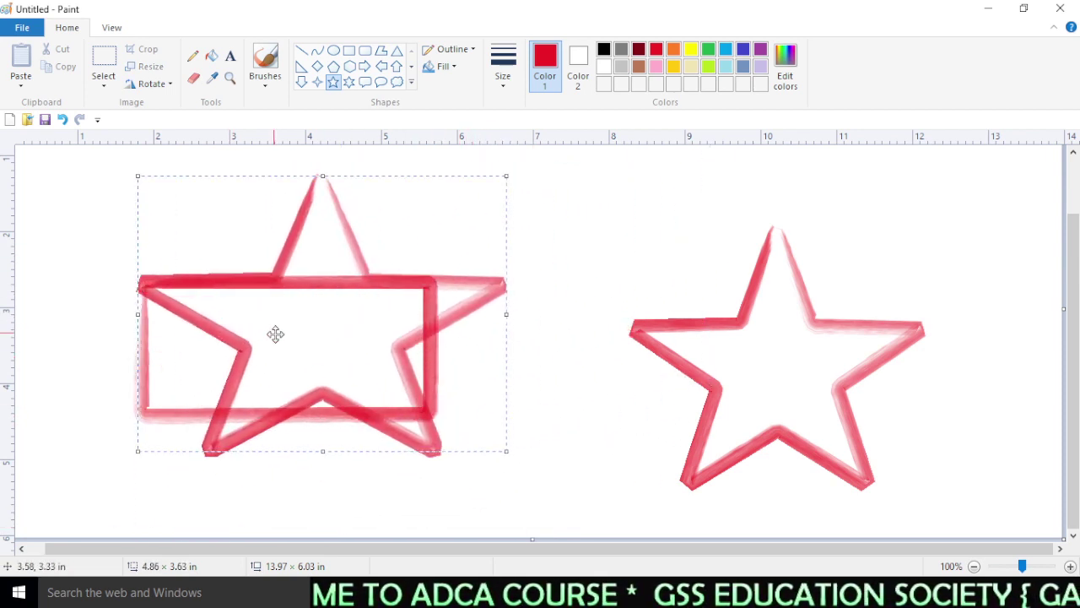
key("Delete")
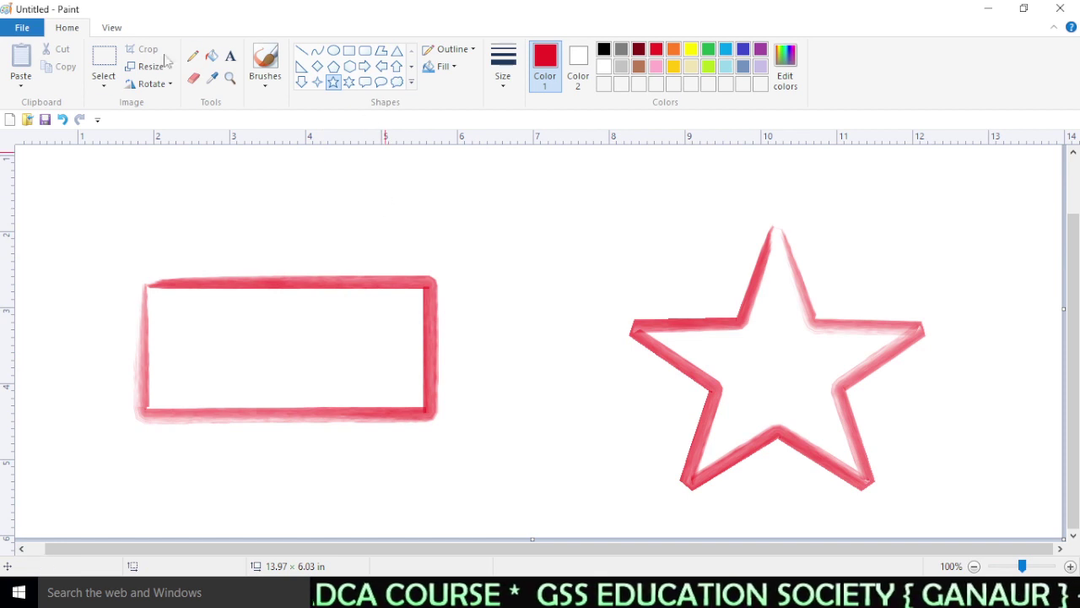
- Select the area containing the rectangle and the star and delete both shapes
left_click(103, 58)
left_click_drag(87, 190, 627, 514)
left_click_drag(1054, 536, 84, 189)
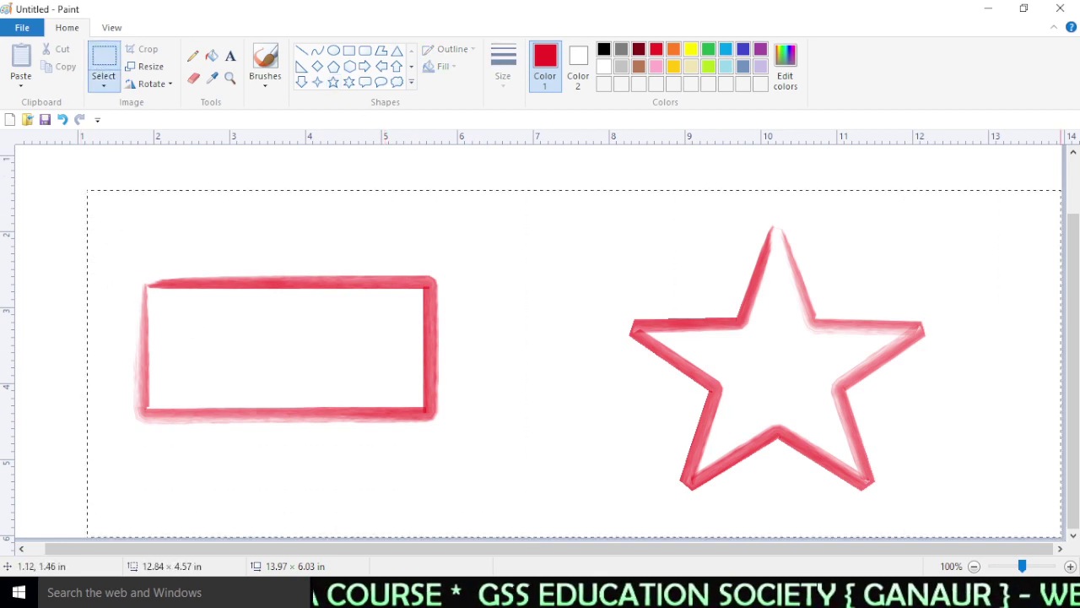
key("Delete")
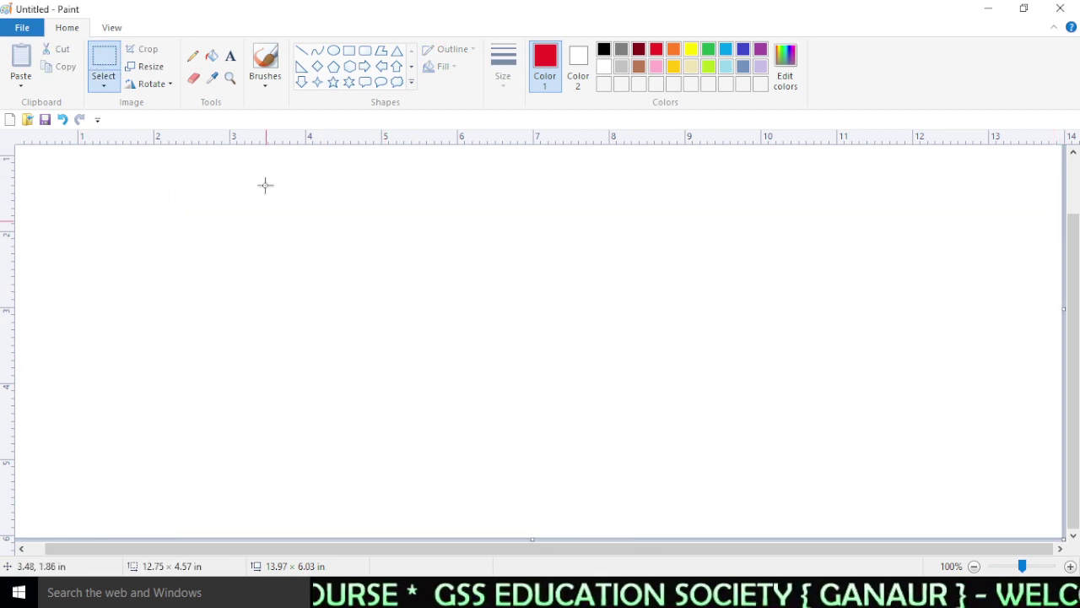
- Draw a red oval about 2.06 × 1.54 in on the left half of the canvas and give it a Solid color outline
left_click(333, 51)
left_click_drag(172, 239, 332, 360)
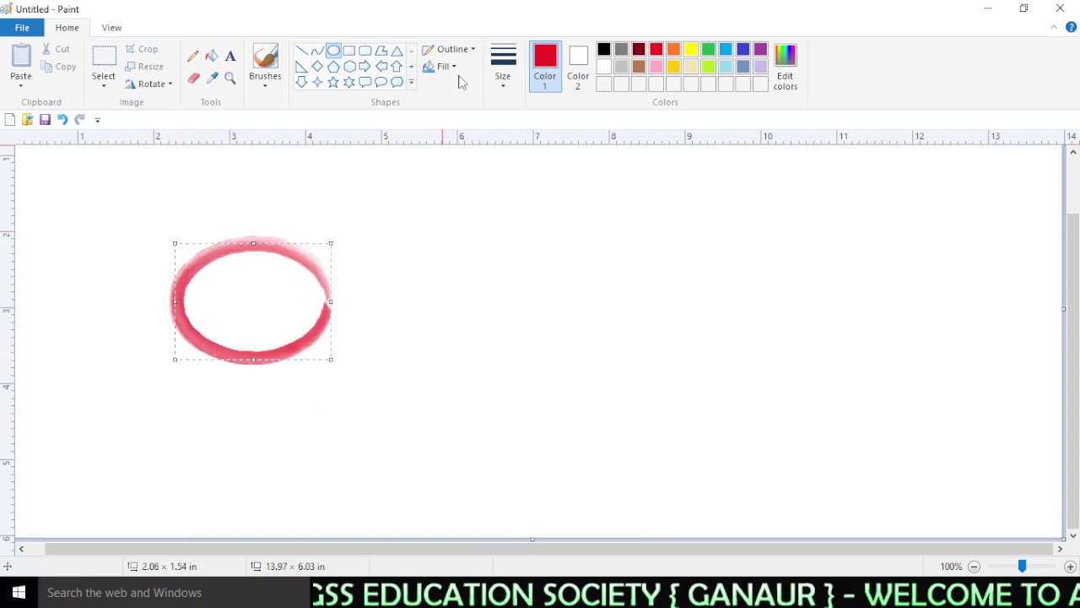
left_click(460, 49)
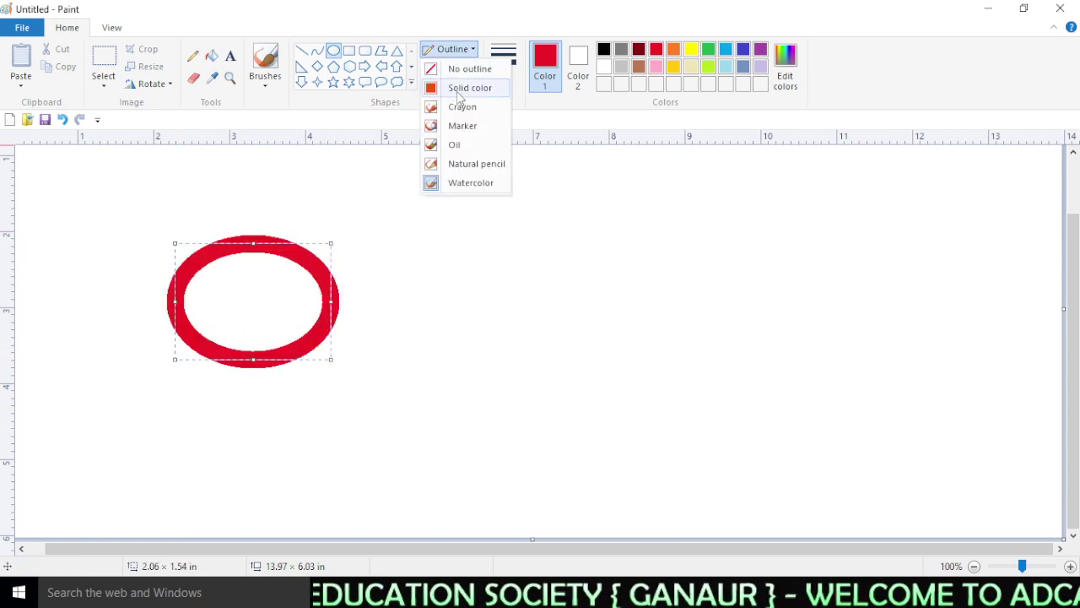
left_click(456, 91)
- Move the red oval to the right and slightly down
left_click(464, 52)
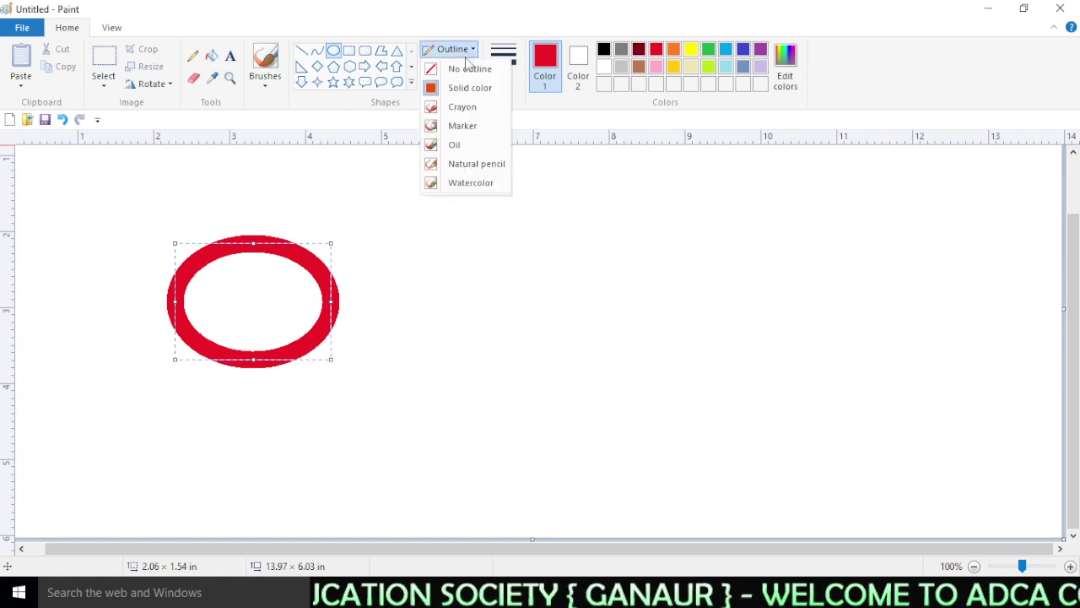
left_click(297, 304)
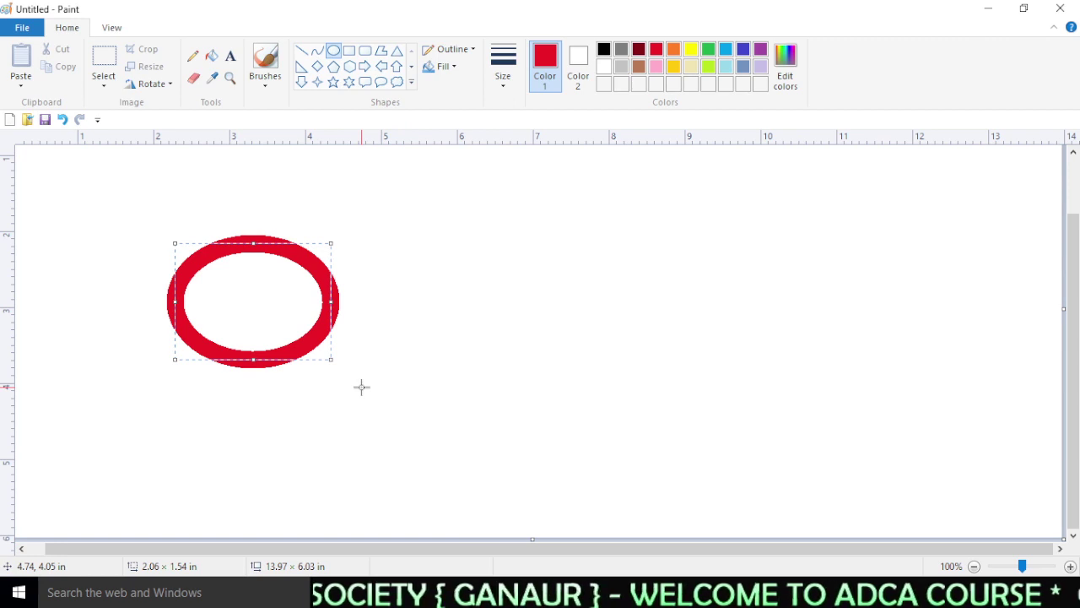
left_click_drag(258, 289, 314, 302)
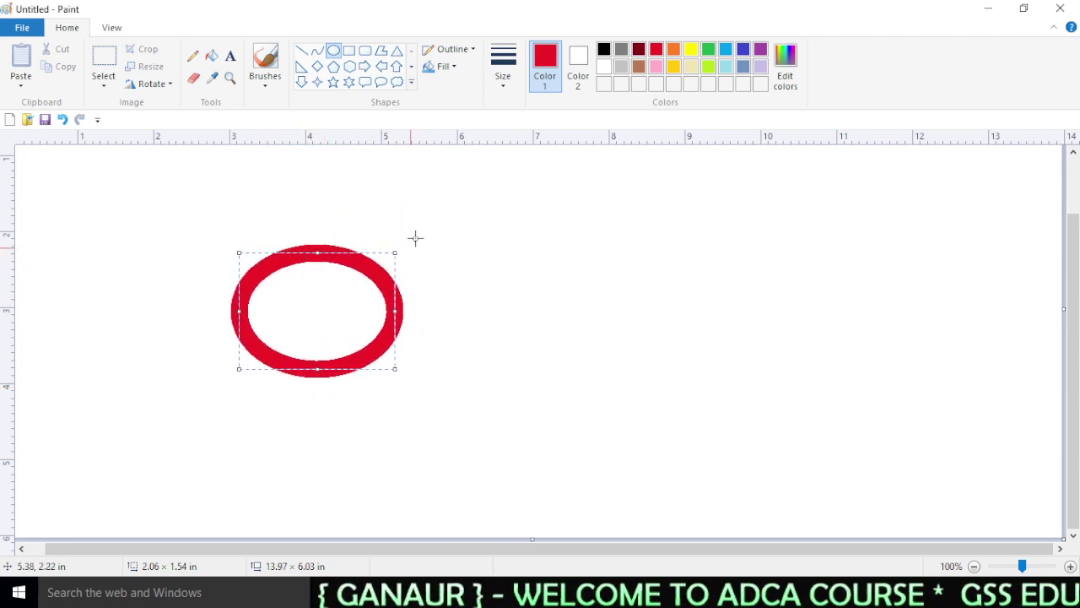
- Set Color 2 to green and give the red oval a Solid color fill
left_click(450, 51)
left_click(452, 51)
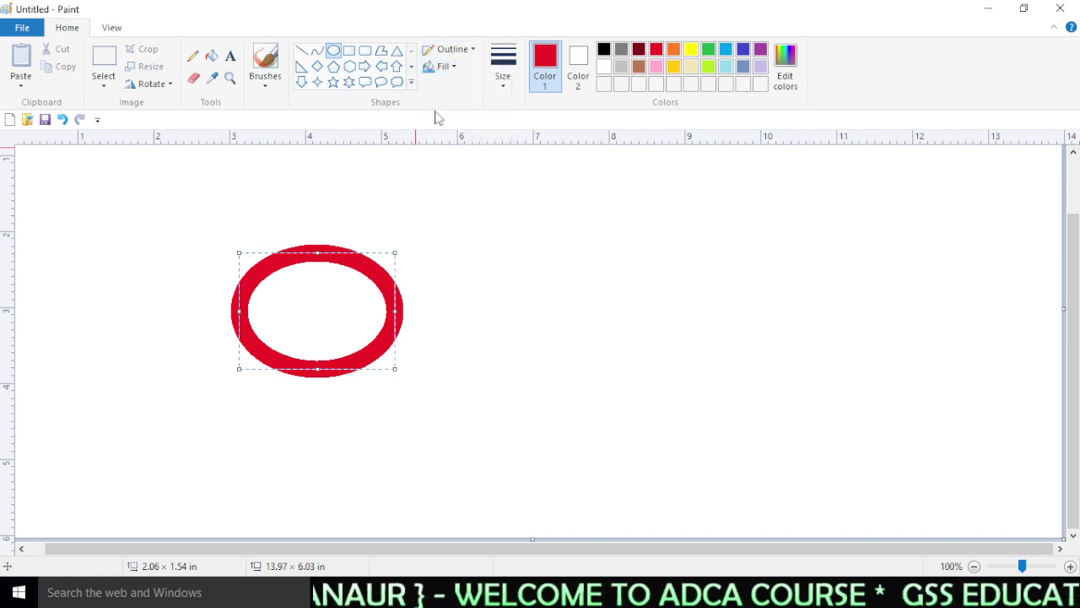
left_click(445, 67)
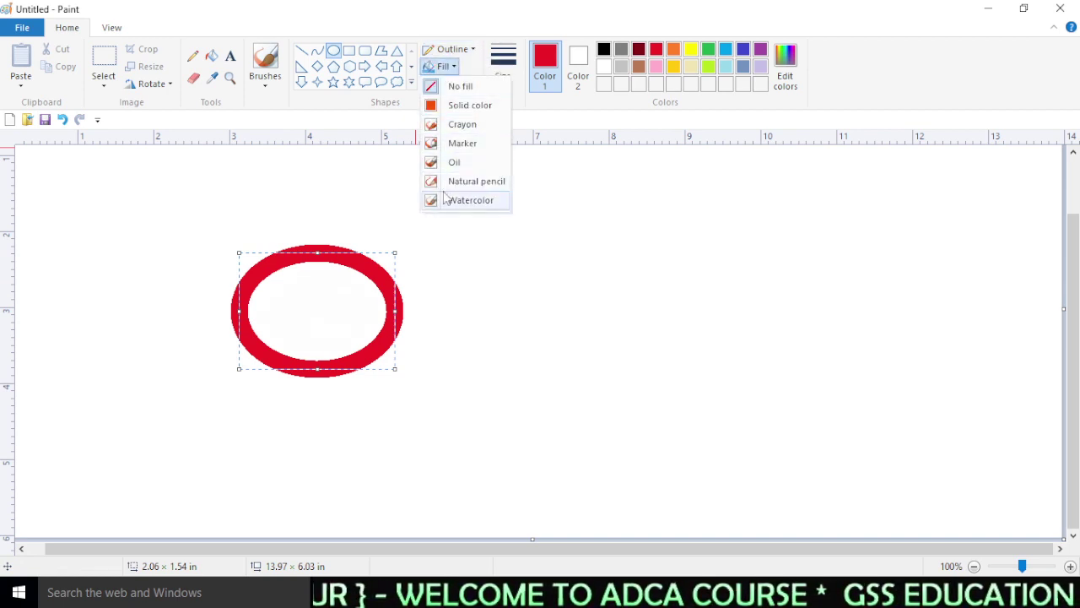
left_click(445, 71)
left_click(579, 67)
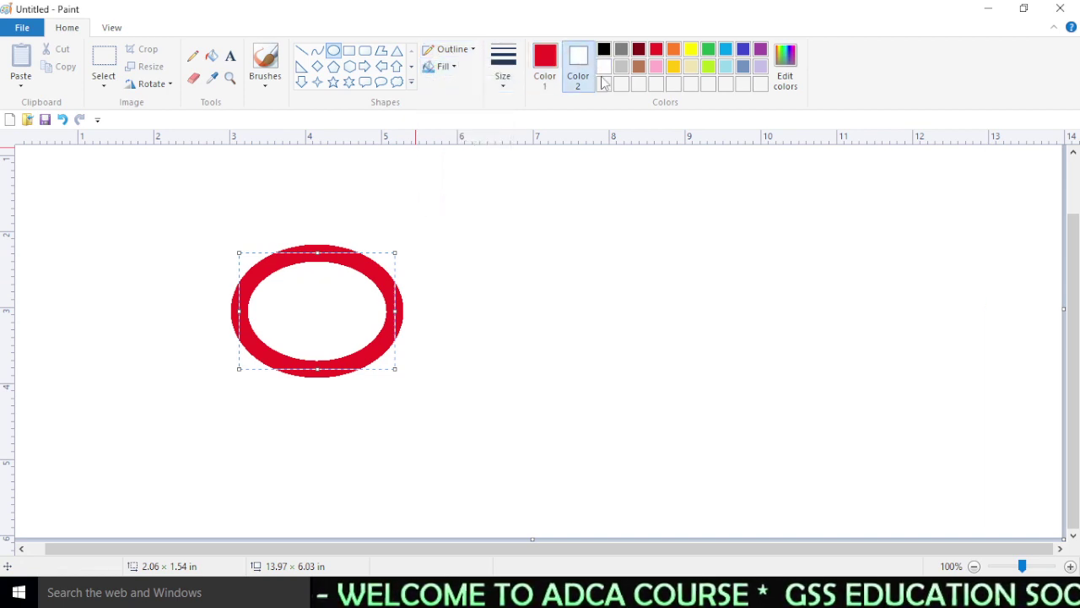
left_click(709, 51)
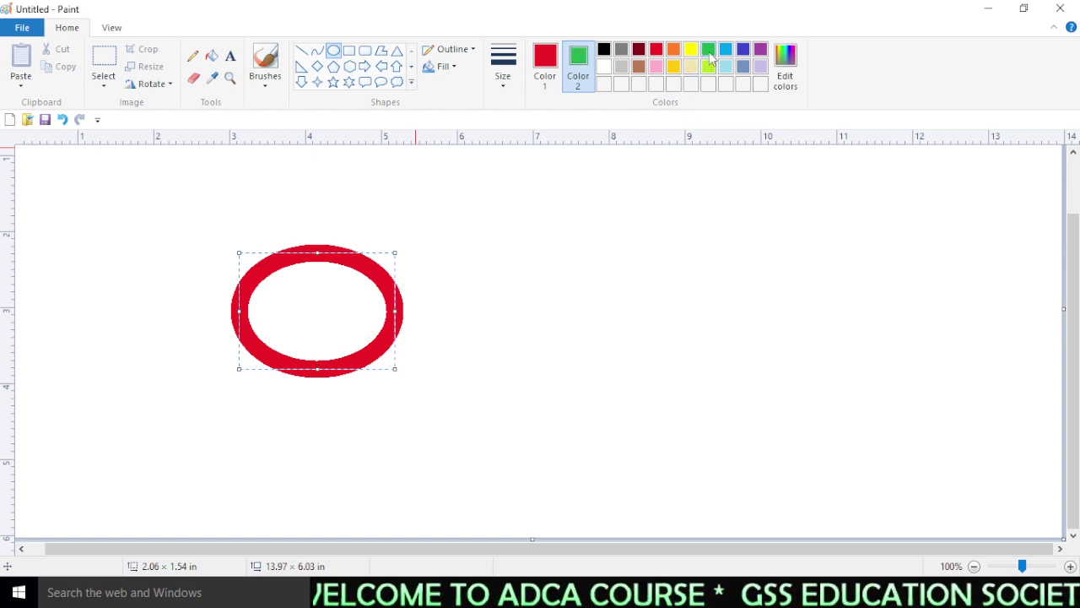
left_click(445, 66)
left_click(460, 105)
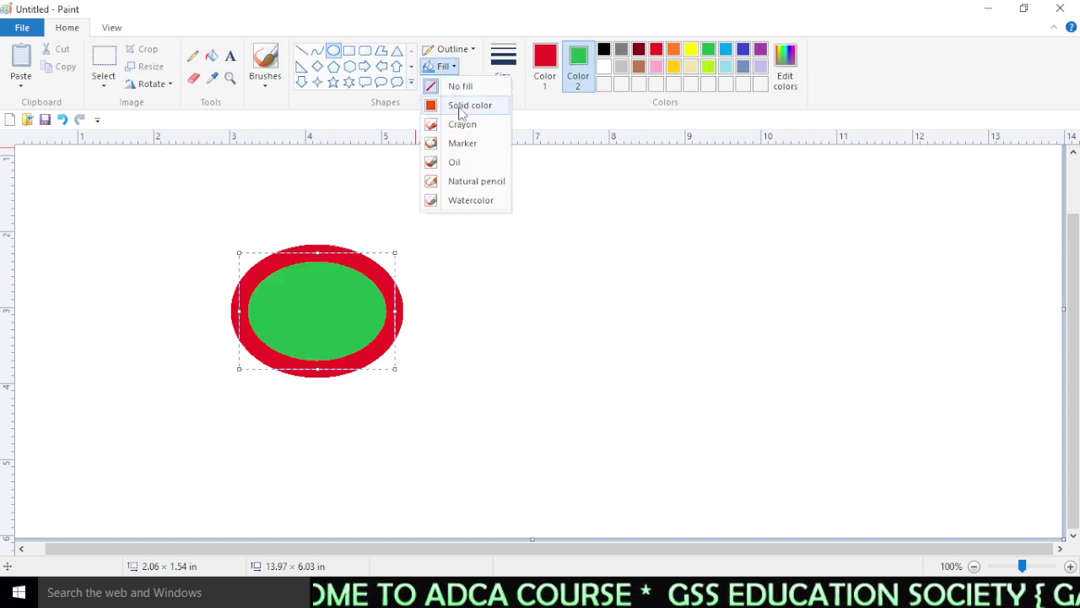
- Change the oval's fill to Watercolor and move the oval to the left and slightly down
left_click(443, 68)
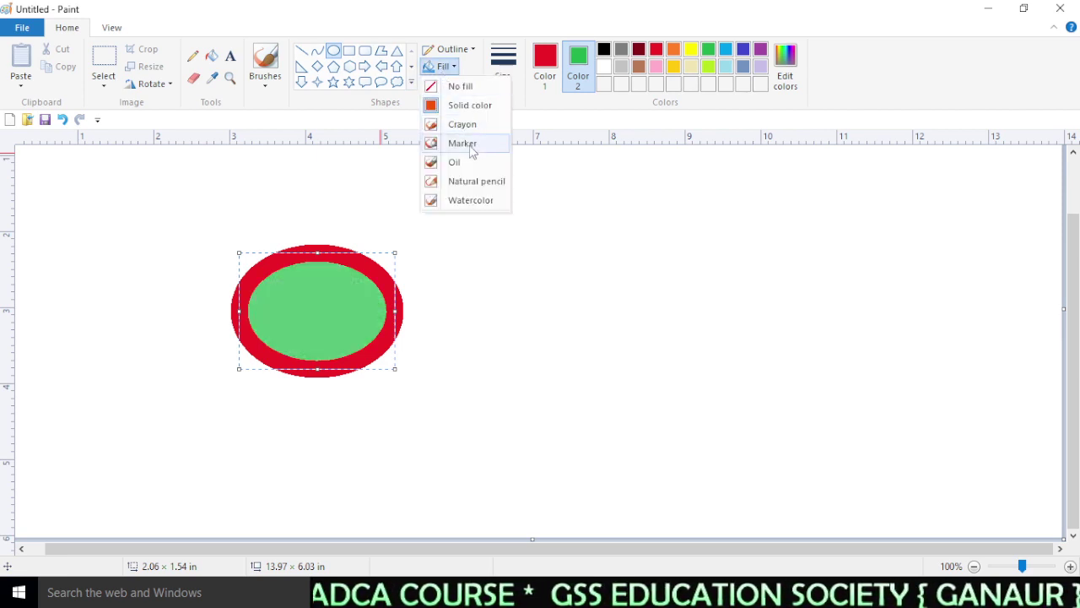
left_click(487, 203)
left_click_drag(290, 306, 207, 323)
left_click(372, 388)
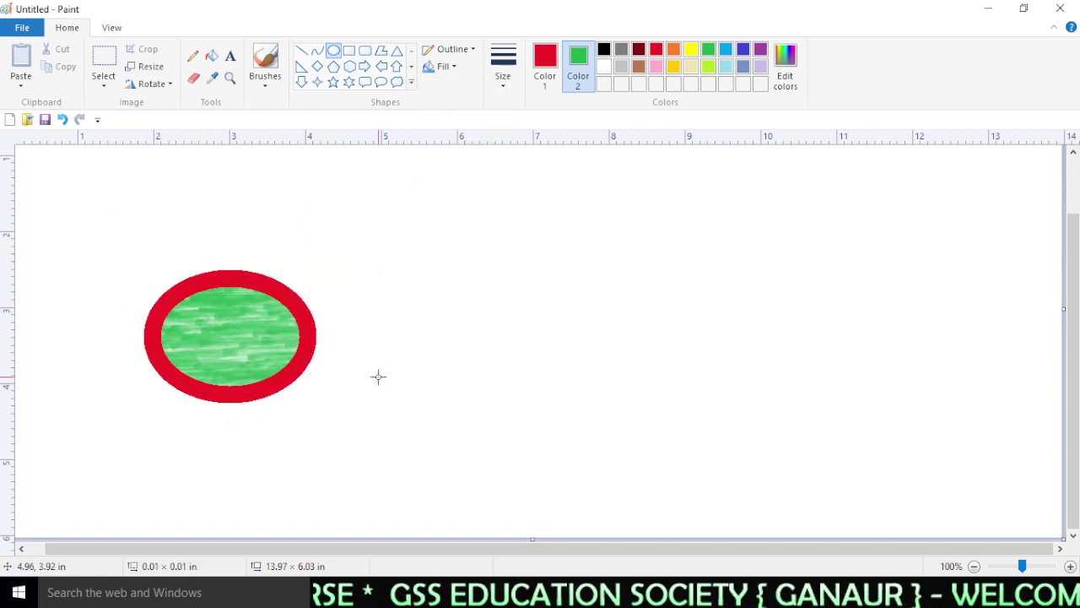
- Draw a six-point star about 3.55 × 2.50 in on the lower middle of the canvas and make its fill orange
left_click(348, 81)
left_click_drag(514, 321, 783, 510)
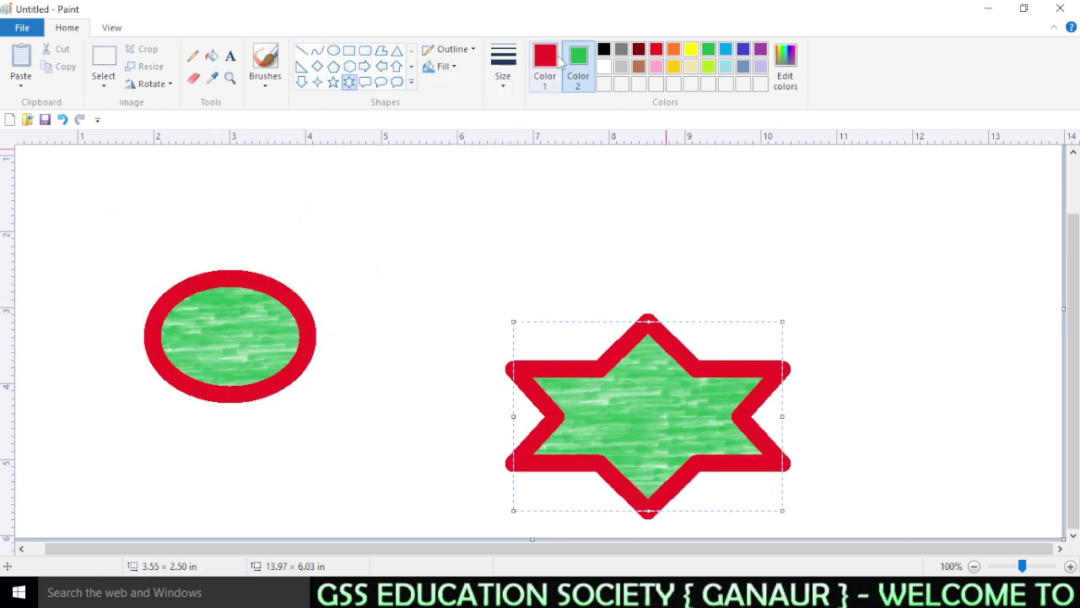
left_click(678, 51)
- Draw two more six-point stars above it, about 2.25 × 2.23 in and 3.71 × 2.36 in, with green fill, and shift the larger one right
left_click_drag(384, 169, 562, 344)
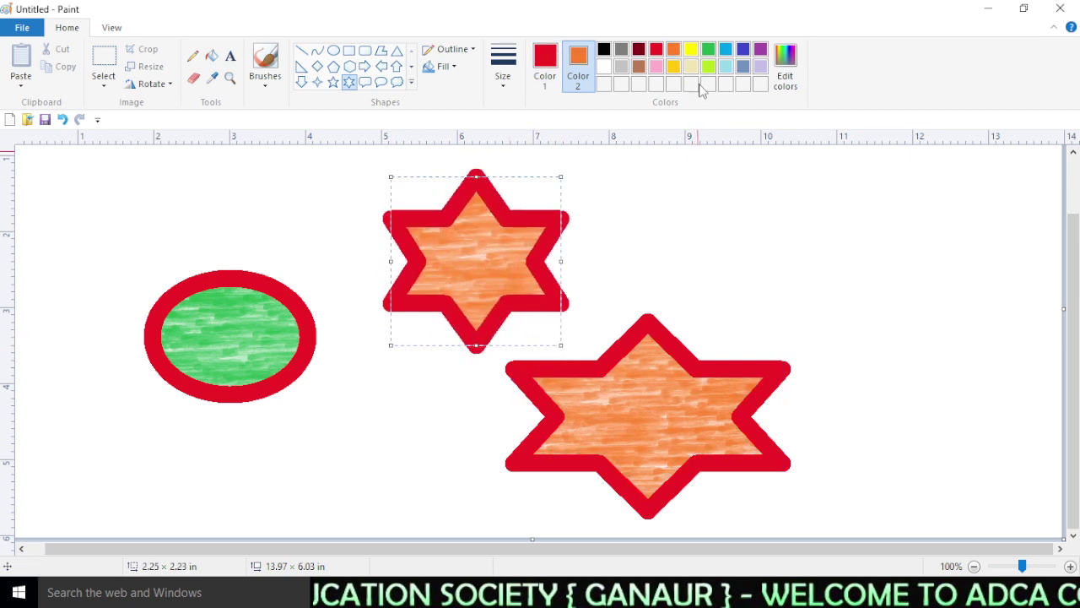
left_click(709, 50)
left_click_drag(893, 339, 898, 346)
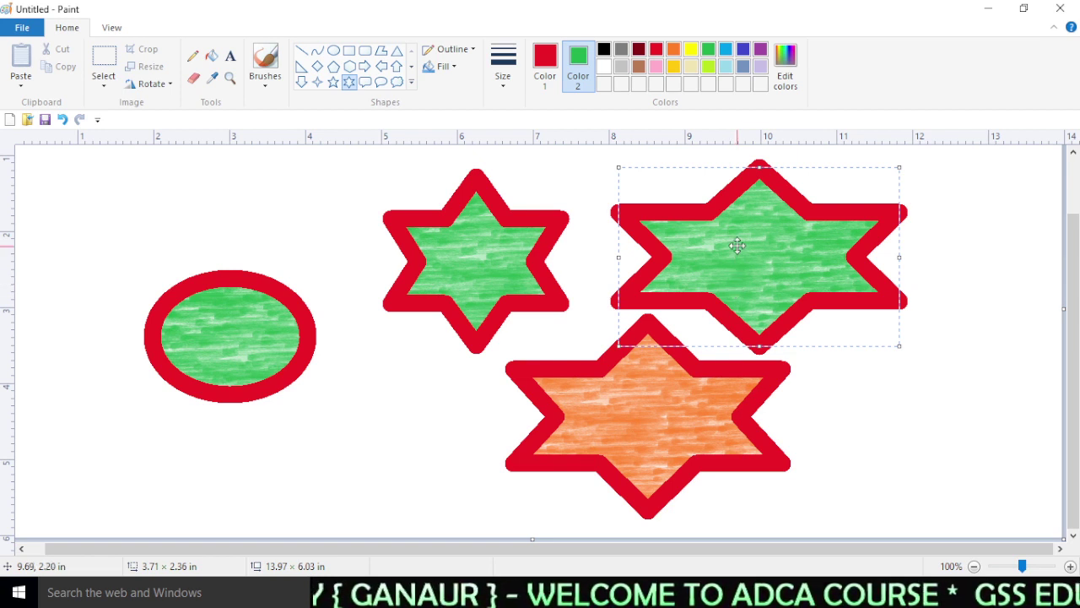
left_click_drag(736, 246, 778, 242)
left_click(611, 199)
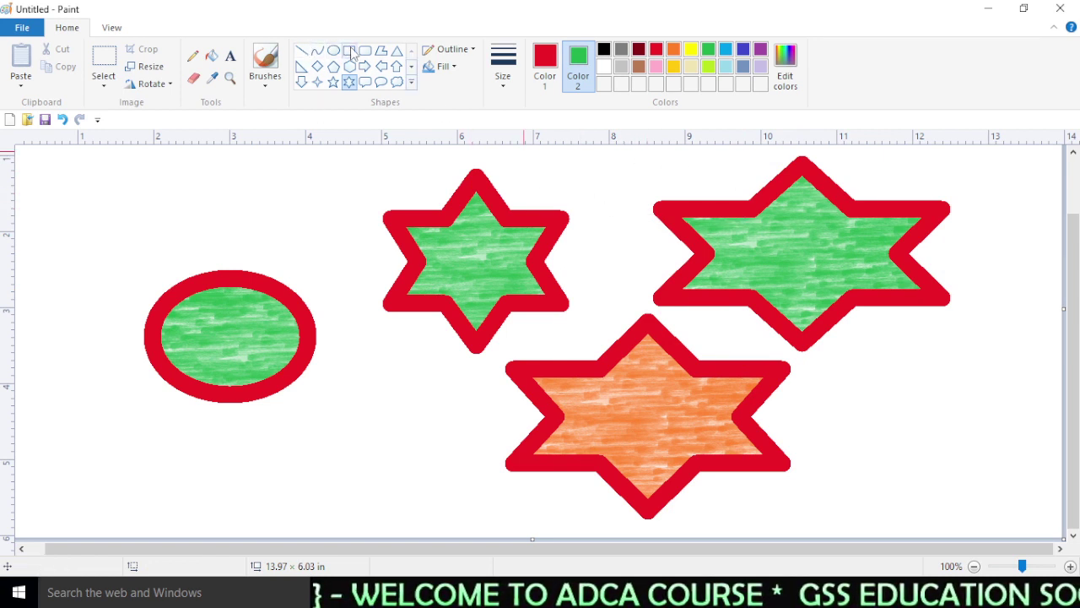
- Draw a five-point star about 3.94 × 3.67 in with No fill and move it down between the oval and the orange star
left_click(441, 66)
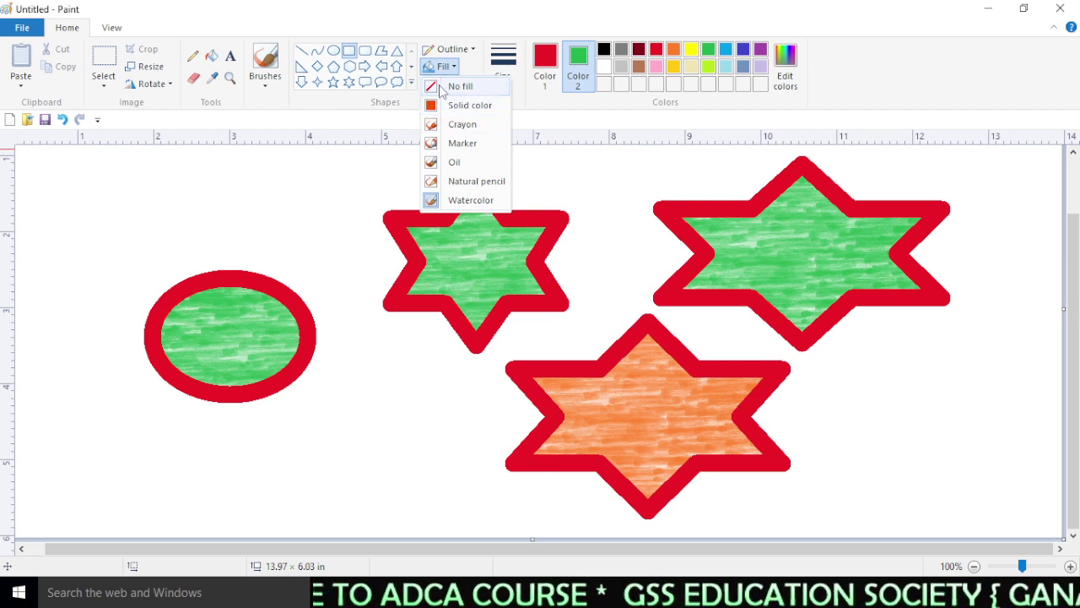
left_click(440, 87)
left_click(334, 82)
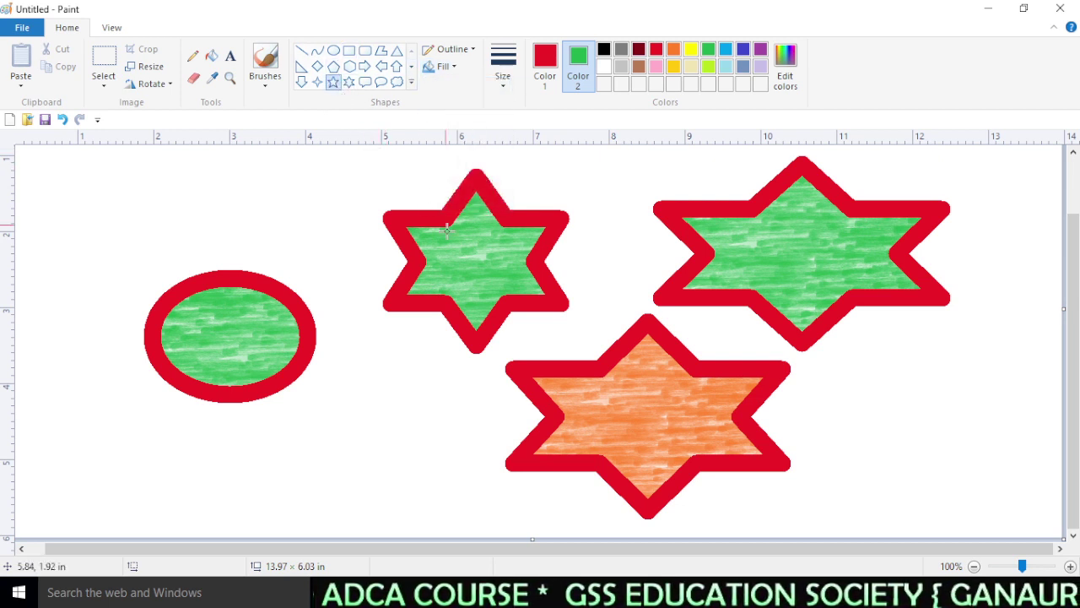
left_click_drag(280, 157, 547, 453)
left_click_drag(395, 363, 360, 496)
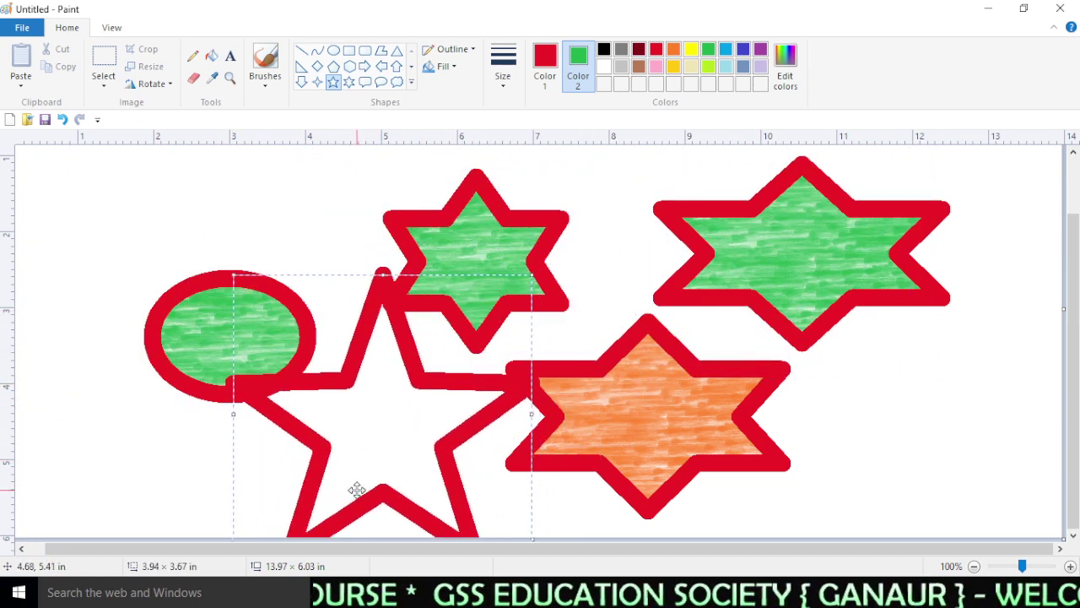
- Fill the inside of the five-point star with red and switch to the Pencil tool
left_click(211, 57)
left_click(379, 424)
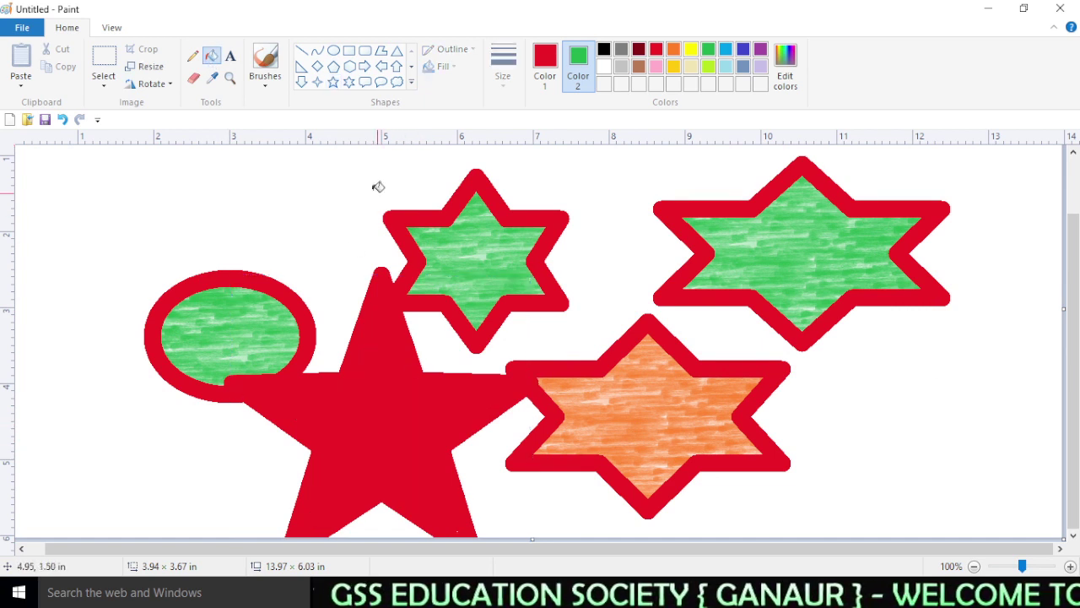
left_click(193, 56)
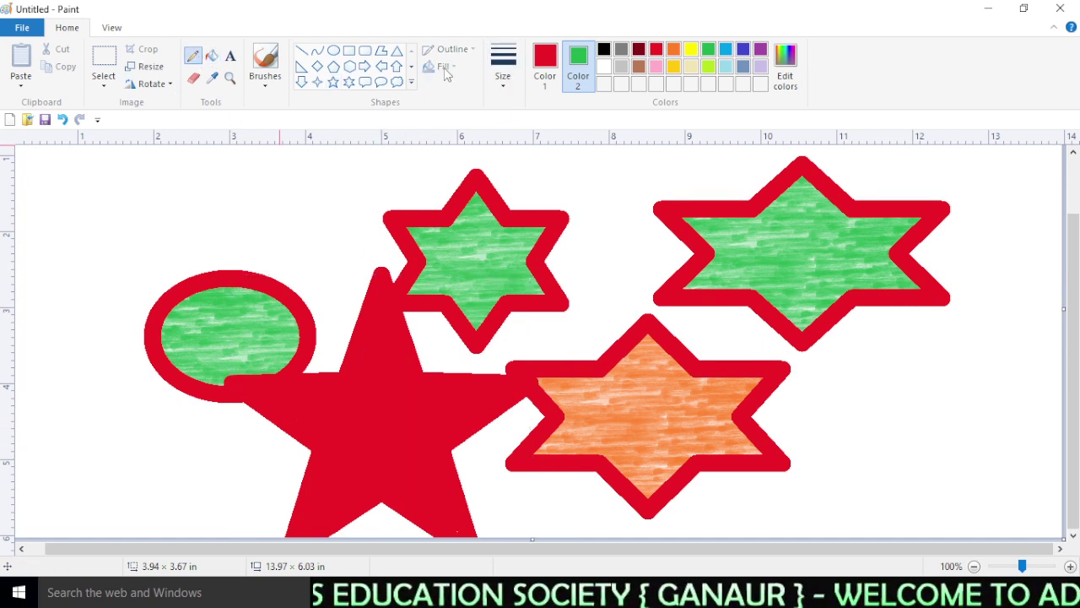
- Choose the hexagon shape and set its fill to No fill and its outline to No outline
left_click(349, 66)
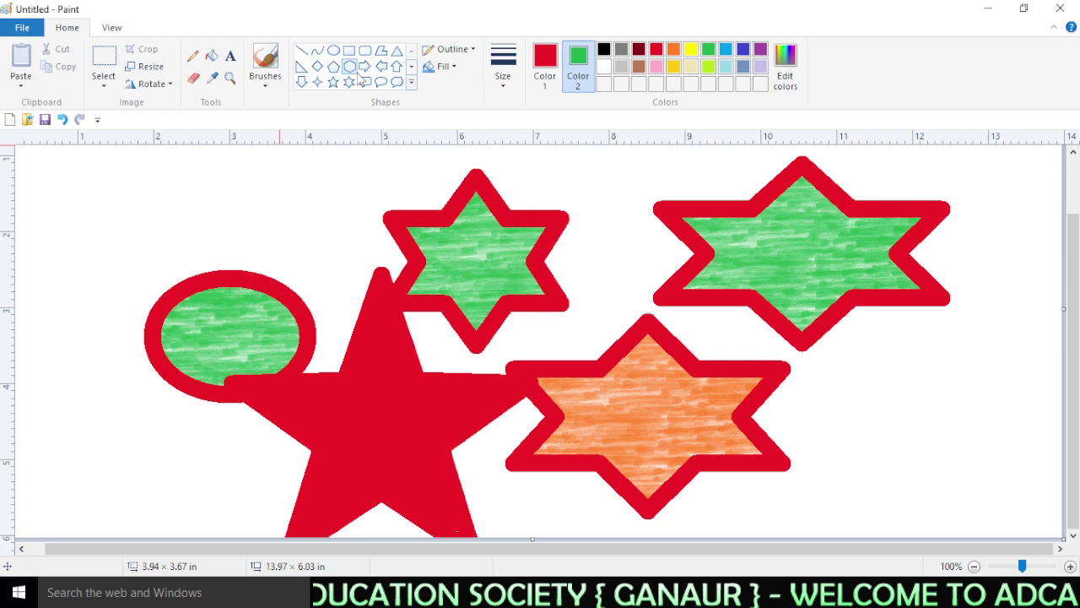
left_click(453, 67)
left_click(455, 88)
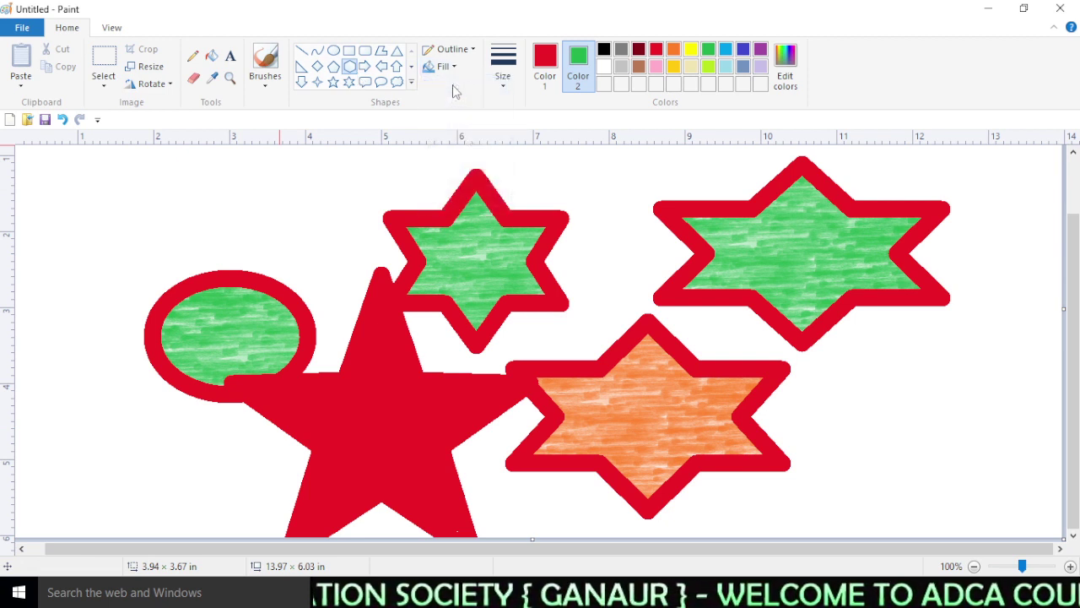
left_click(448, 68)
left_click(465, 52)
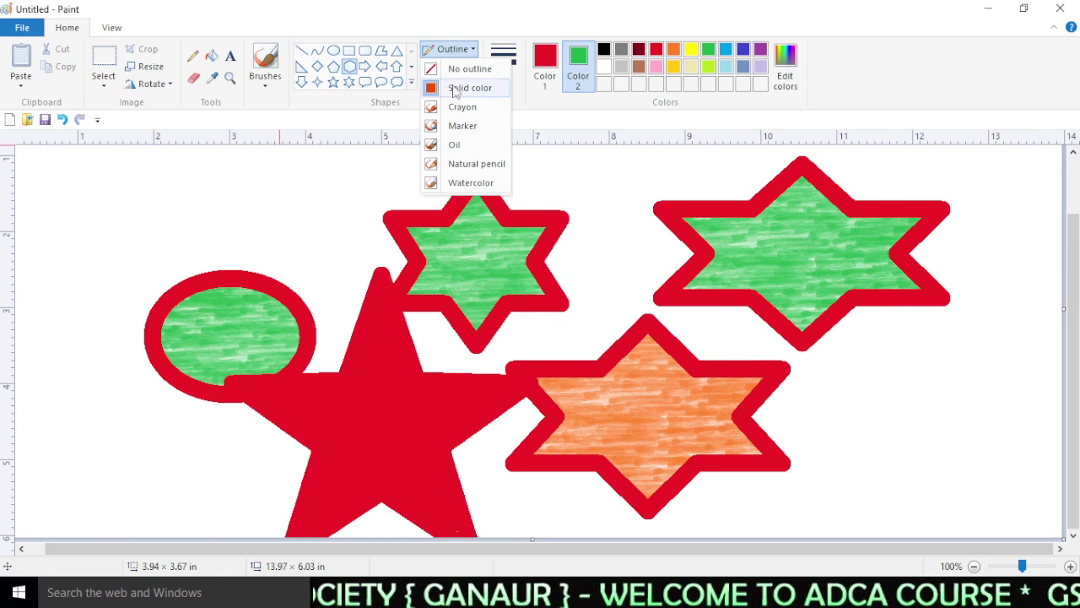
left_click(460, 69)
left_click(452, 49)
left_click(301, 221)
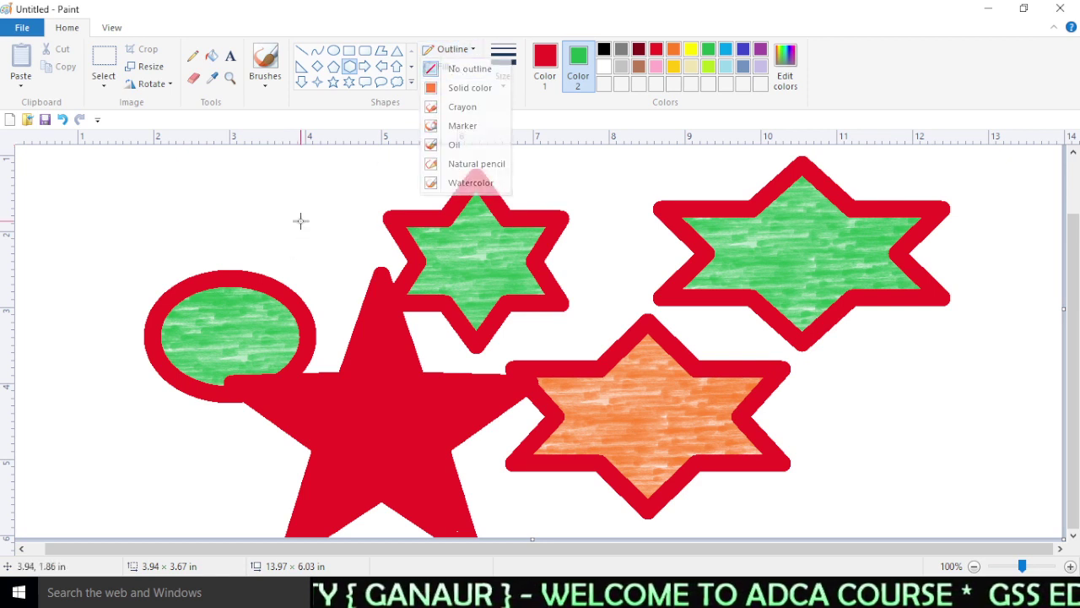
- Draw a wide four-point star without outline or fill across the oval and the small green star
left_click(317, 81)
mouse_move(211, 219)
left_mouse_down()
mouse_move(422, 386)
mouse_move(601, 362)
left_mouse_up()
left_click(861, 395)
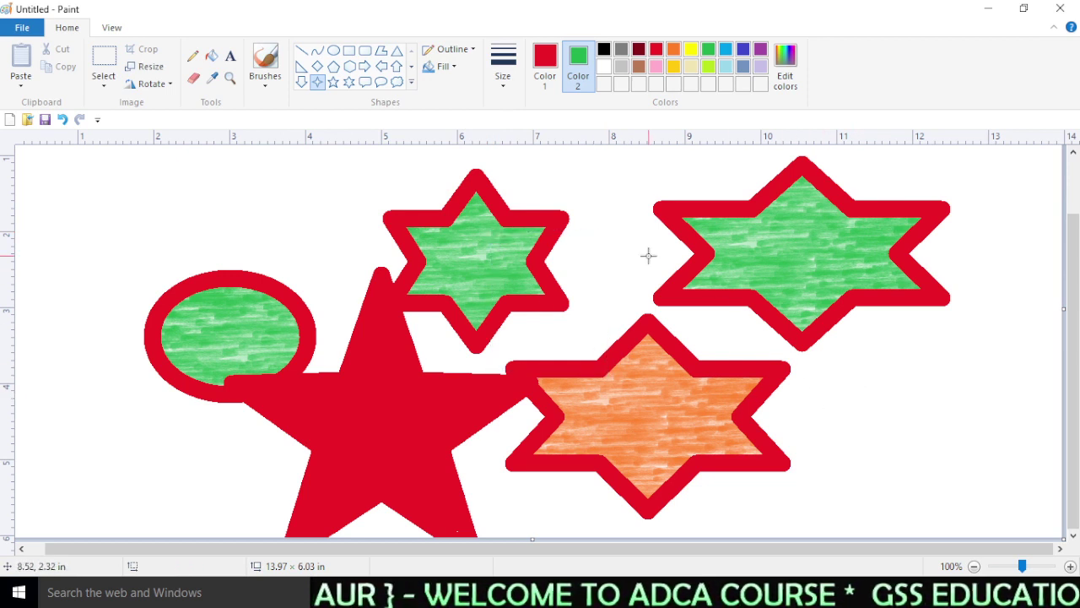
- Set Color 1 to yellow and draw a four-point star about 1.42 × 1.49 in over the right green star
left_click(545, 63)
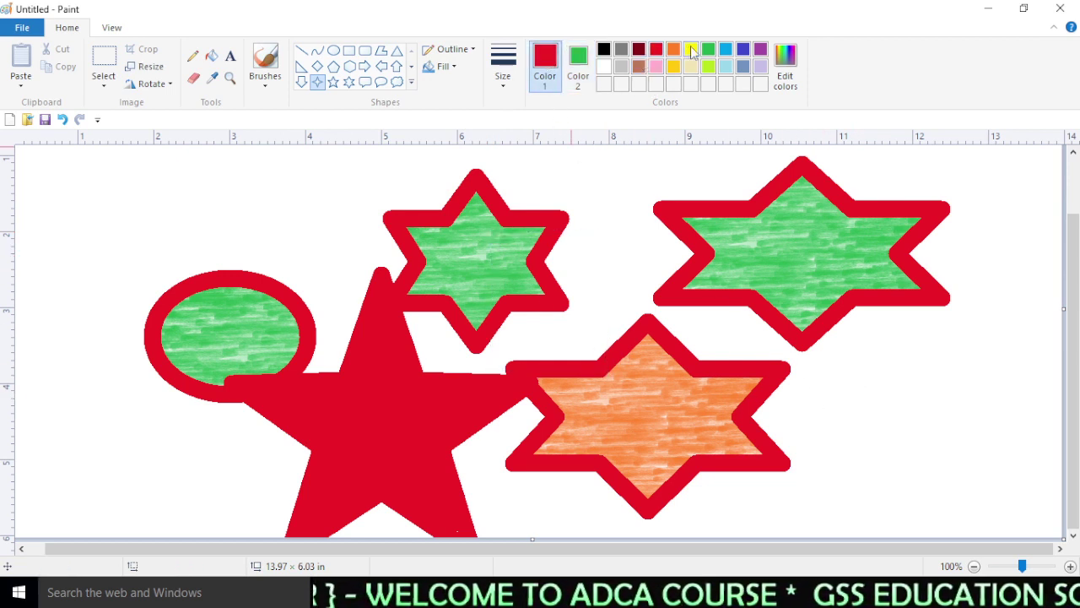
left_click(690, 53)
left_click_drag(736, 211, 842, 324)
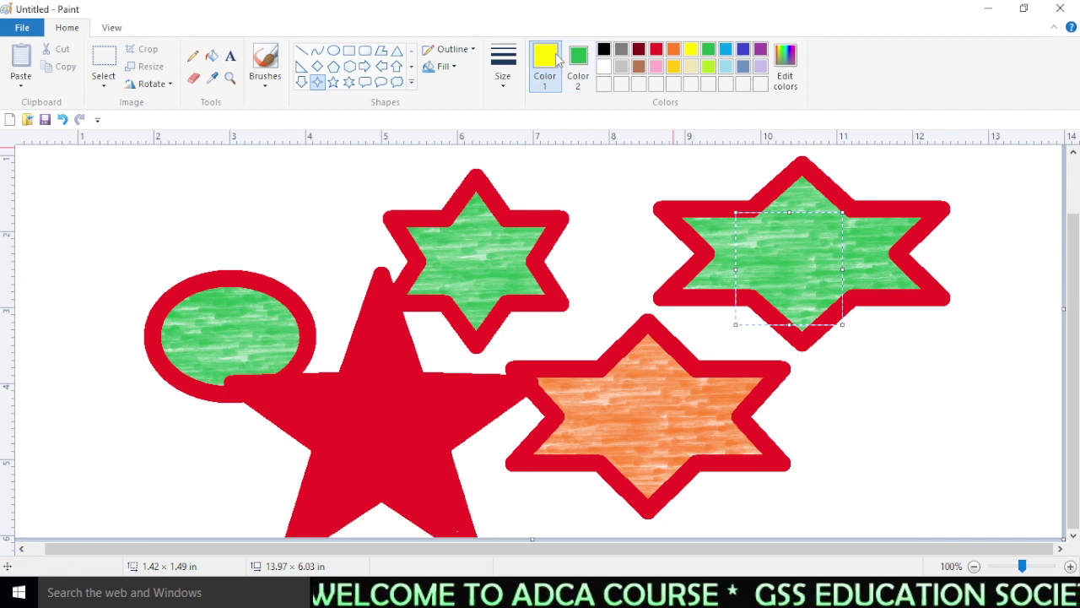
- Draw two black rectangles with a Solid color outline around the small green star, about 1.83 × 1.27 in and 1.28 × 1.17 in
left_click(603, 50)
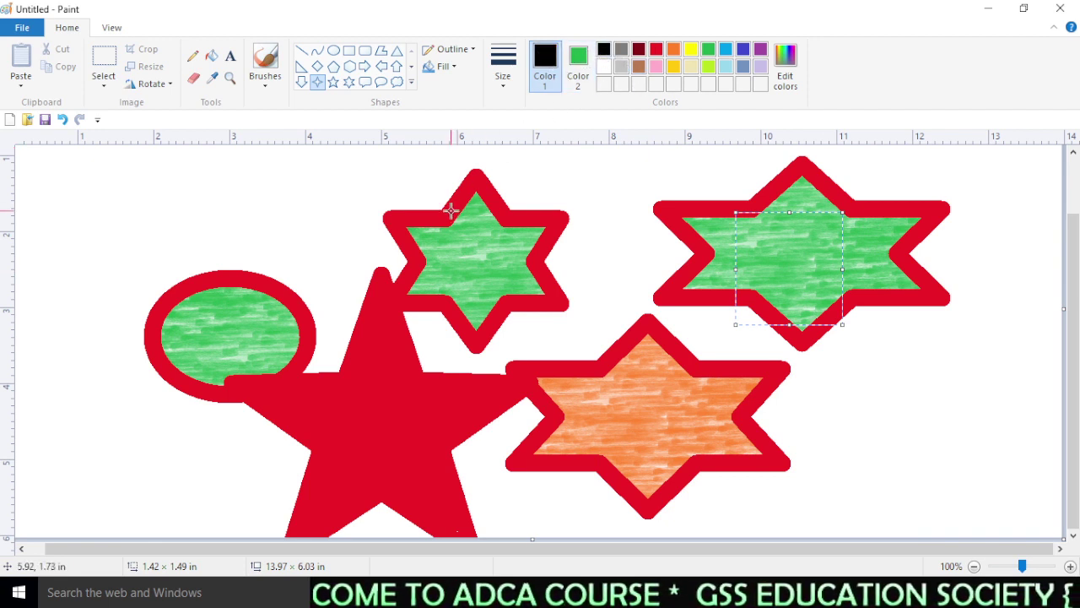
left_click(348, 51)
left_click_drag(307, 208, 445, 304)
left_click(473, 49)
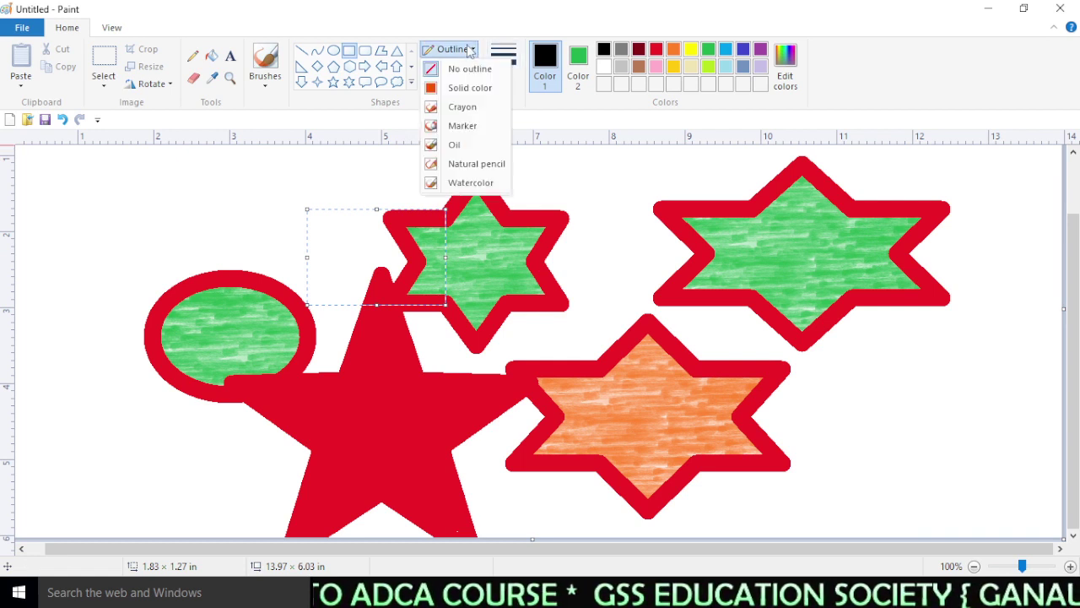
left_click(473, 91)
left_click_drag(534, 186, 646, 291)
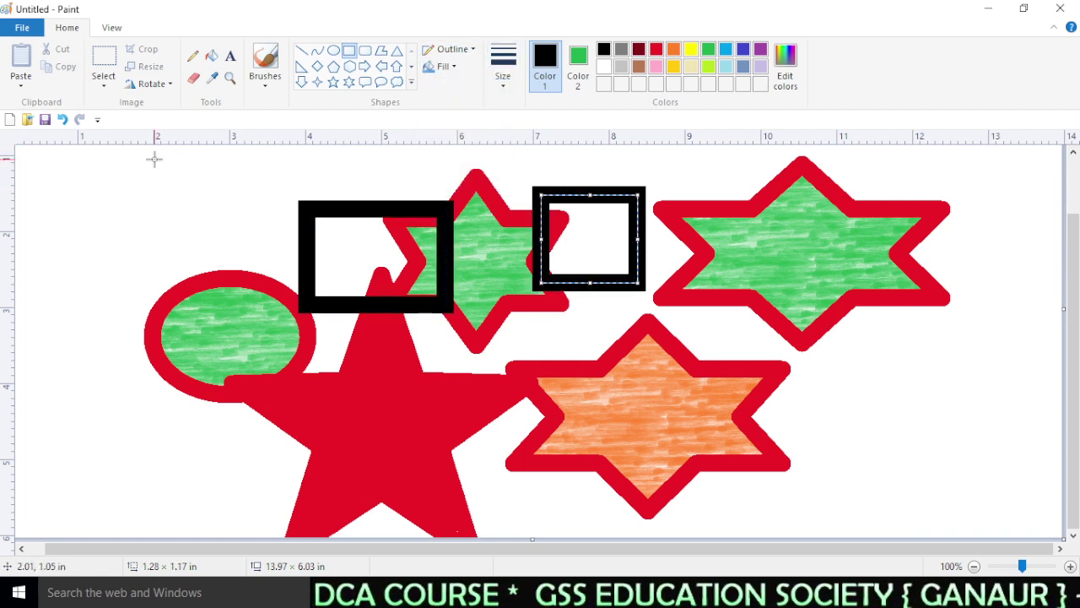
- Draw a freehand black pencil line above the oval
left_click(193, 56)
mouse_move(108, 191)
left_mouse_down()
mouse_move(81, 207)
mouse_move(203, 248)
mouse_move(211, 173)
left_mouse_up()
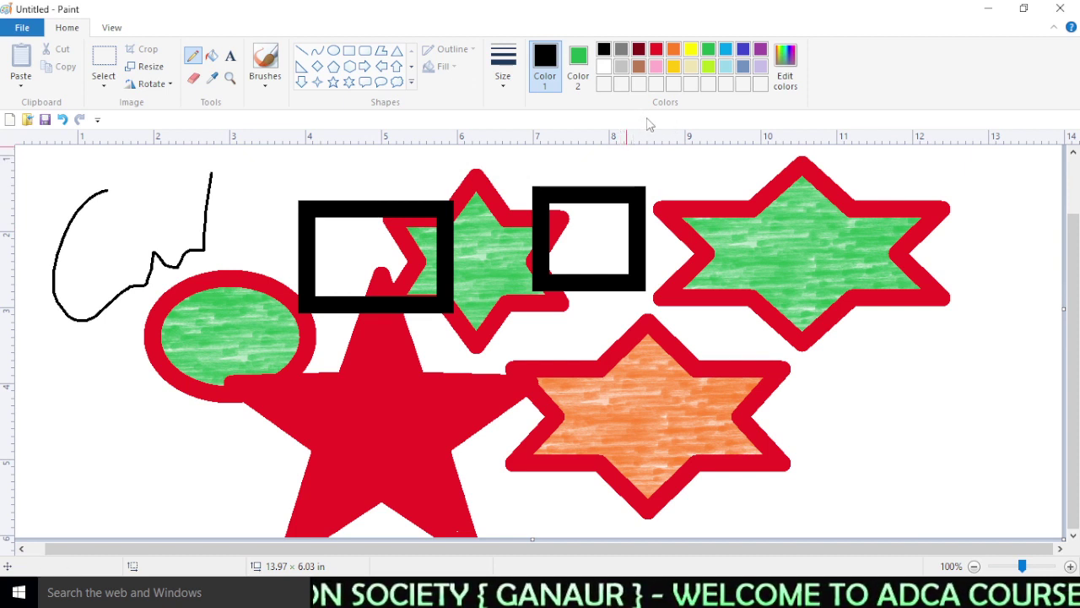
- Set Color 2 to white and erase most of the left black rectangle and the shape parts around it
left_click(580, 72)
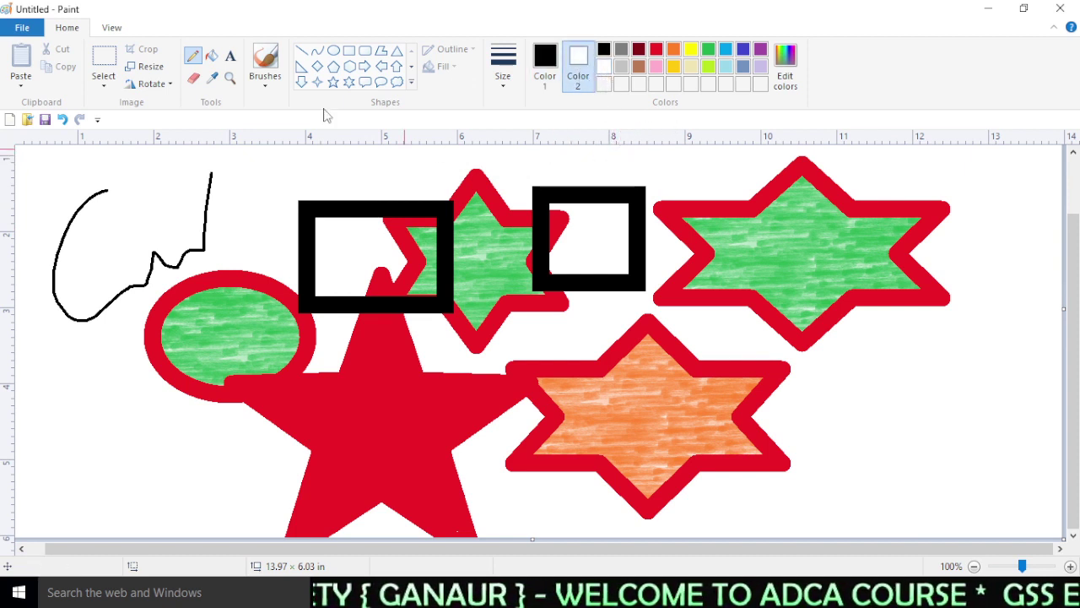
left_click(193, 78)
mouse_move(376, 206)
left_mouse_down()
mouse_move(342, 277)
mouse_move(283, 265)
mouse_move(332, 272)
mouse_move(439, 187)
mouse_move(327, 282)
mouse_move(405, 230)
mouse_move(382, 306)
mouse_move(488, 179)
left_mouse_up()
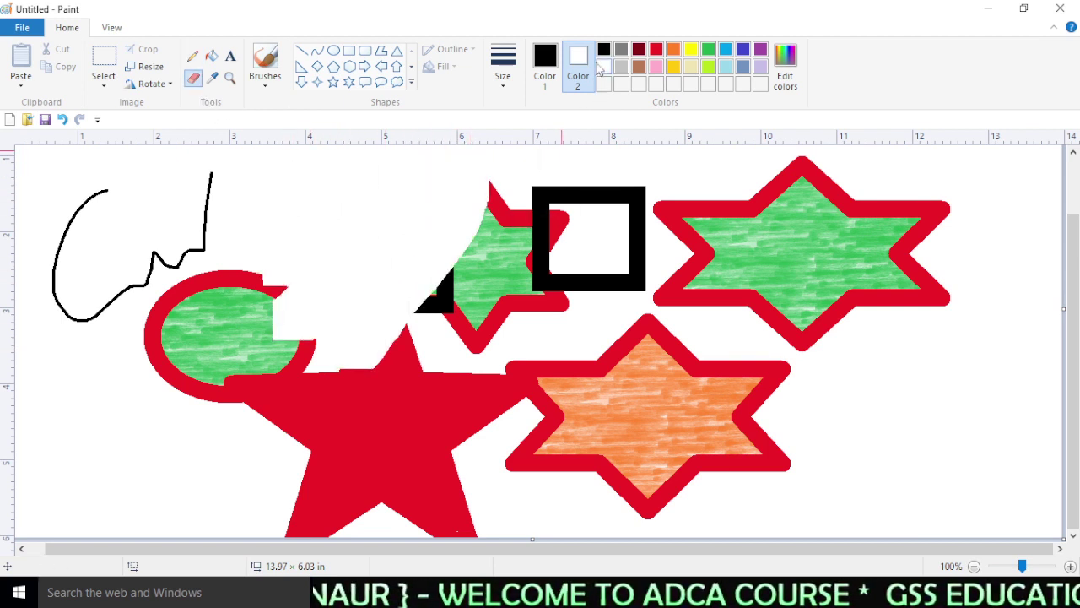
- Erase across the middle shapes with Color 2 set to lime, and wipe those strokes away with Color 2 set to white
left_click(711, 67)
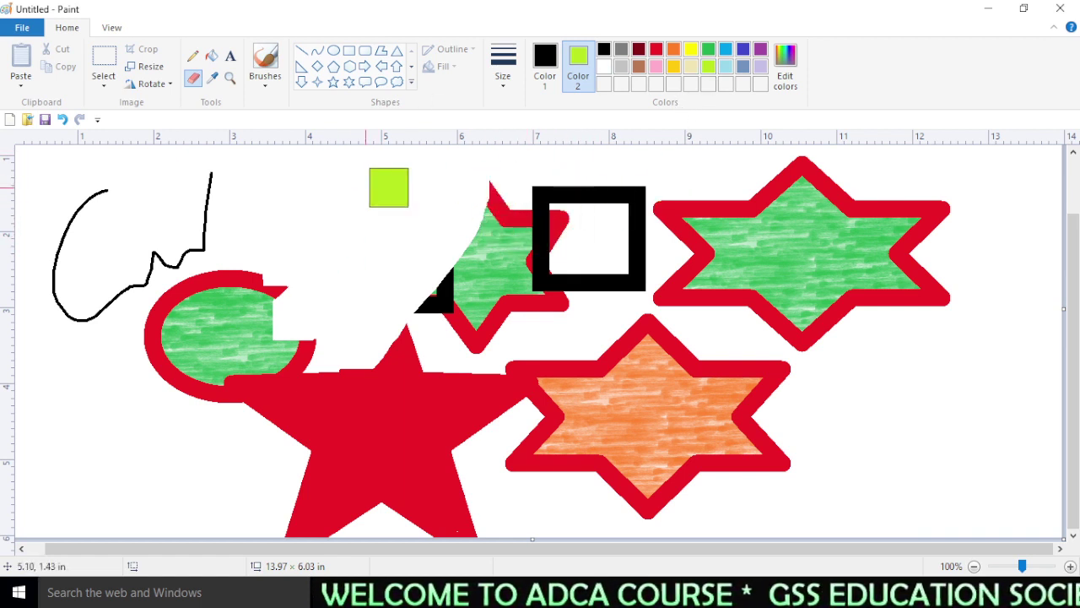
mouse_move(523, 268)
left_mouse_down()
mouse_move(394, 366)
mouse_move(475, 349)
mouse_move(606, 203)
mouse_move(654, 285)
left_mouse_up()
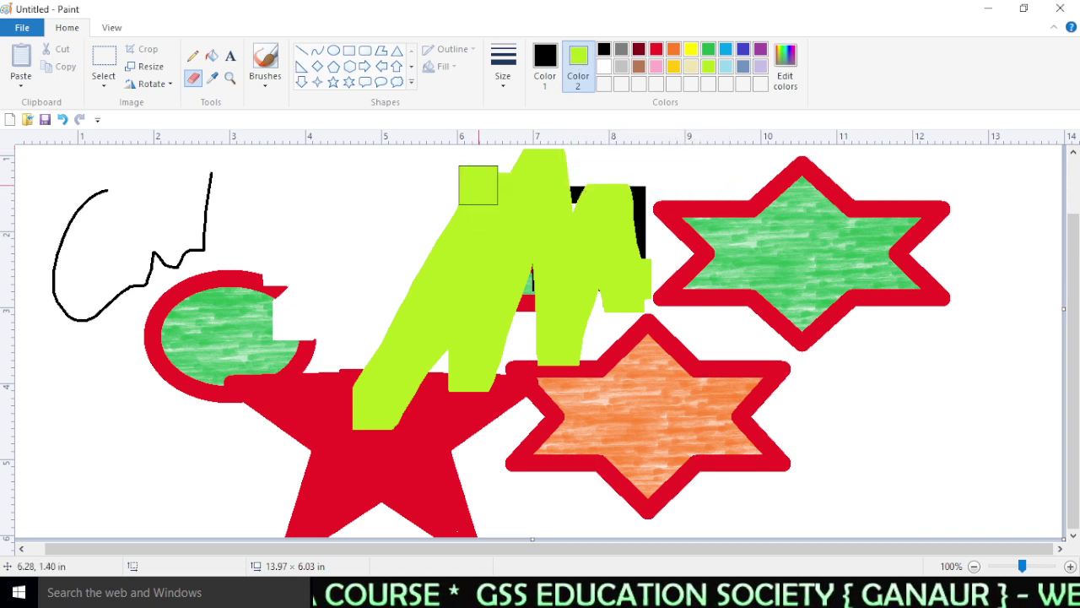
left_click(604, 67)
mouse_move(461, 173)
left_mouse_down()
mouse_move(344, 234)
mouse_move(668, 218)
mouse_move(628, 240)
mouse_move(256, 312)
mouse_move(407, 343)
mouse_move(553, 353)
mouse_move(418, 405)
mouse_move(344, 420)
mouse_move(609, 324)
mouse_move(512, 372)
mouse_move(436, 340)
left_mouse_up()
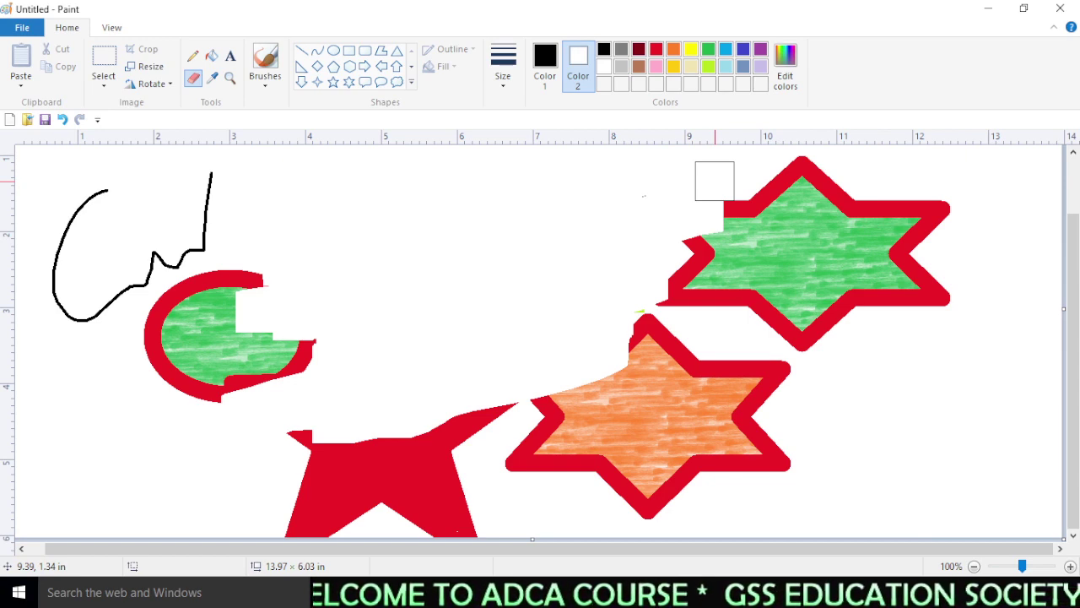
- Open the Edit Colors dialog and mix a medium green with Hue 83, Sat 142 and Lum 114
left_click(785, 67)
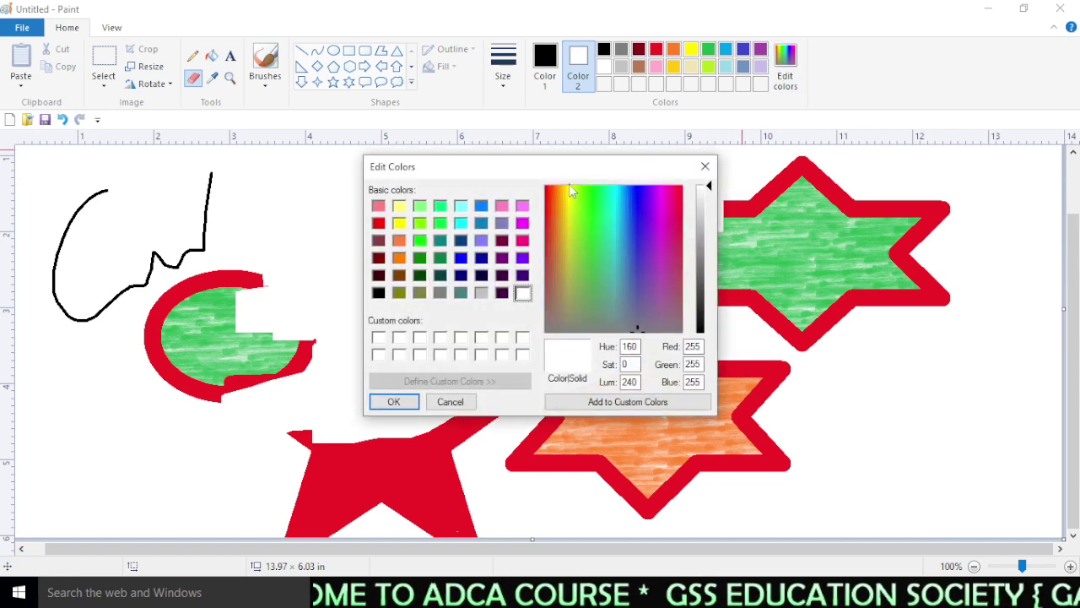
left_click_drag(513, 178, 475, 142)
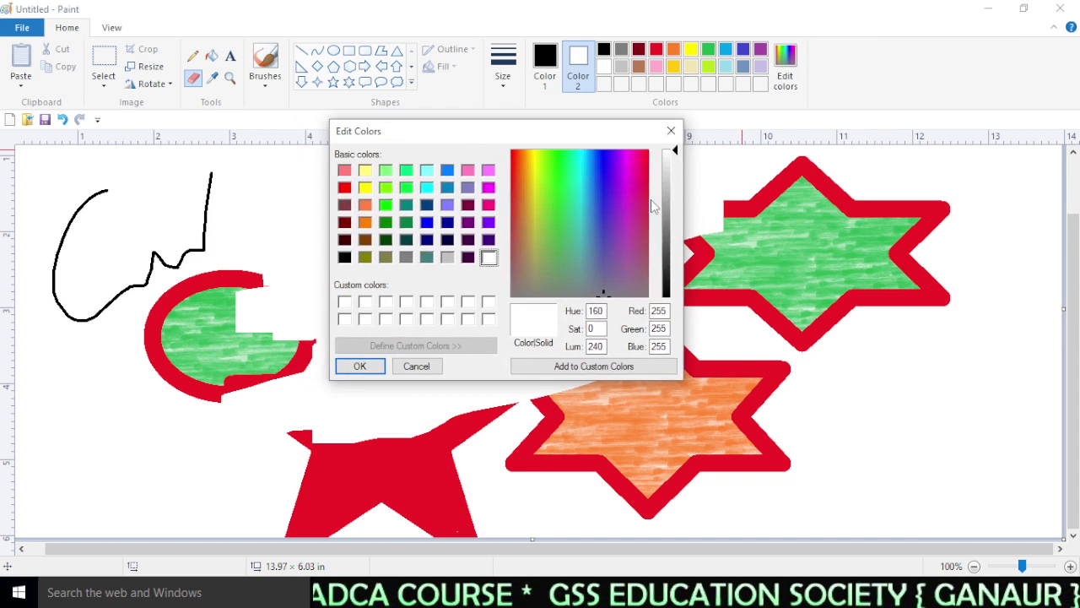
left_click(555, 185)
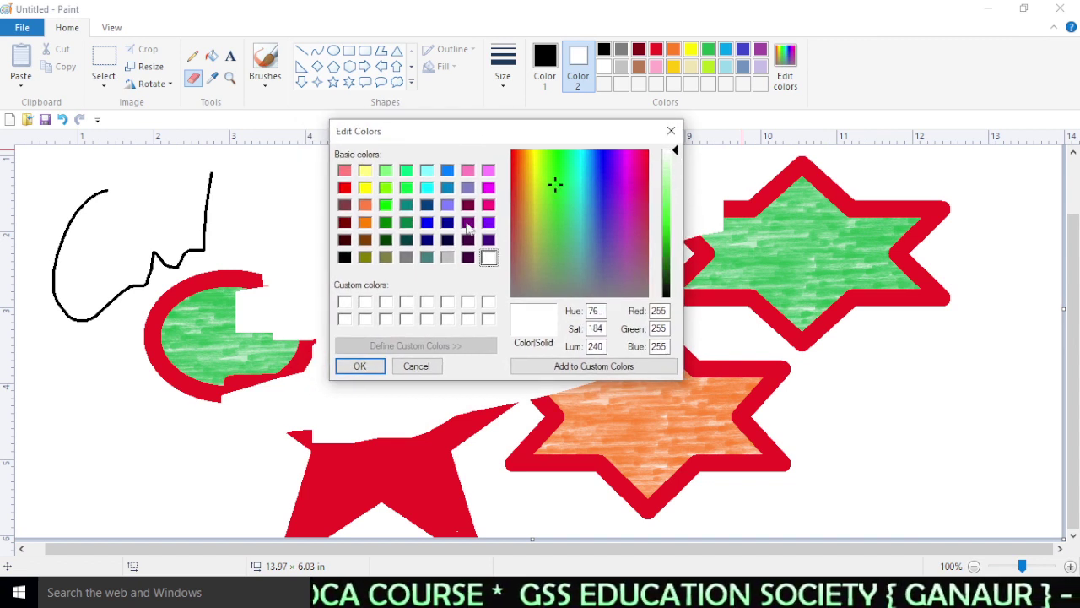
left_click(559, 210)
left_click_drag(675, 156, 680, 231)
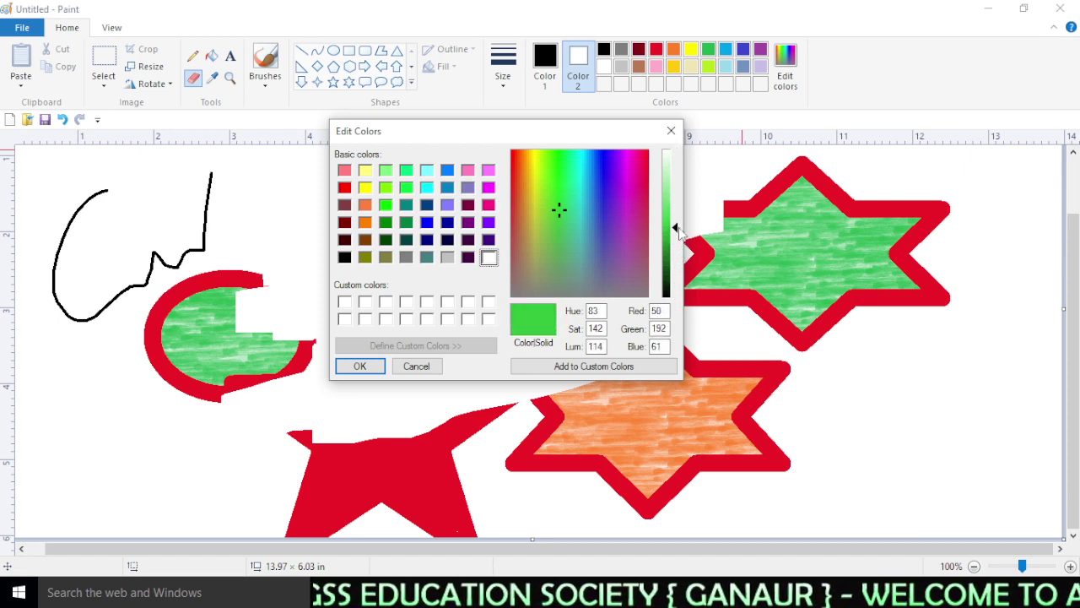
- Mix a light green with Hue 63, Sat 213 and Lum 197 and add it to the custom colors
left_click(547, 166)
left_click_drag(685, 234, 678, 176)
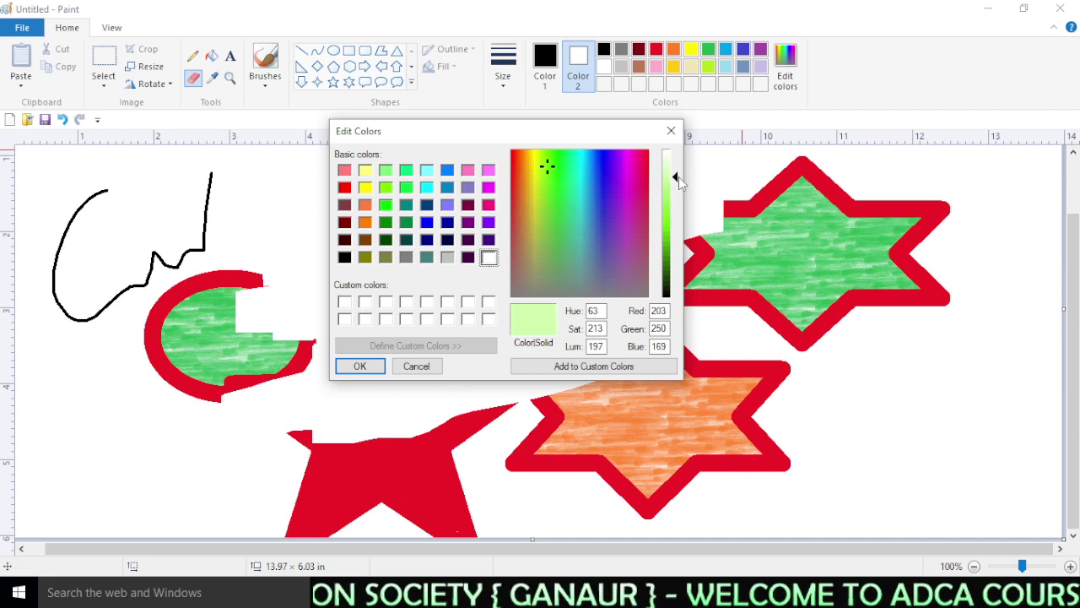
left_click(595, 367)
left_click(350, 305)
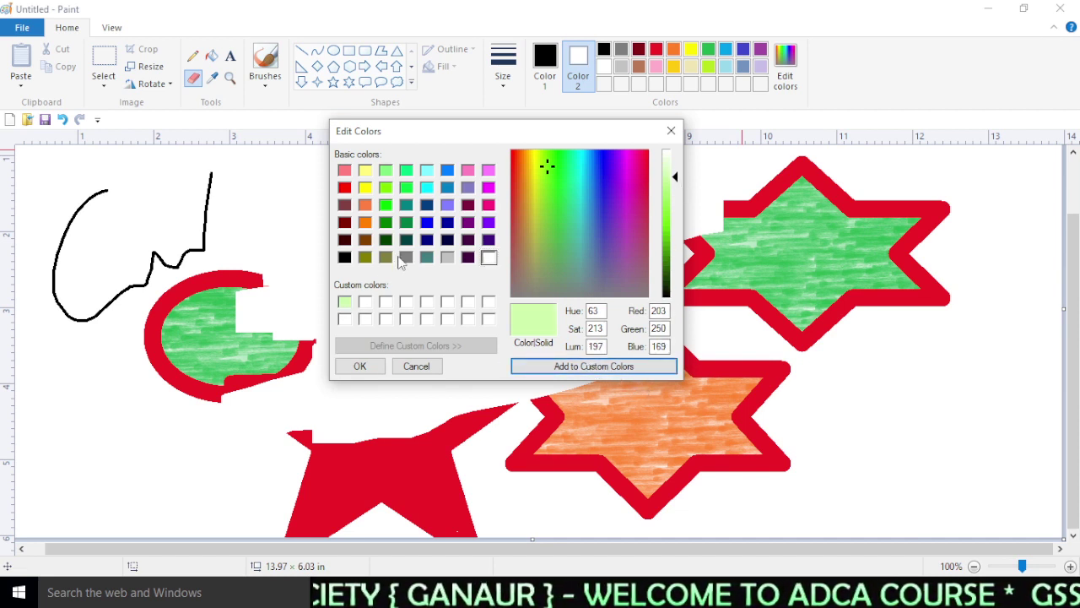
- Lighten the basic blue to Lum 203, add it to the custom colors, and select the light green custom color
left_click(448, 171)
left_click_drag(675, 223, 677, 177)
left_click(604, 368)
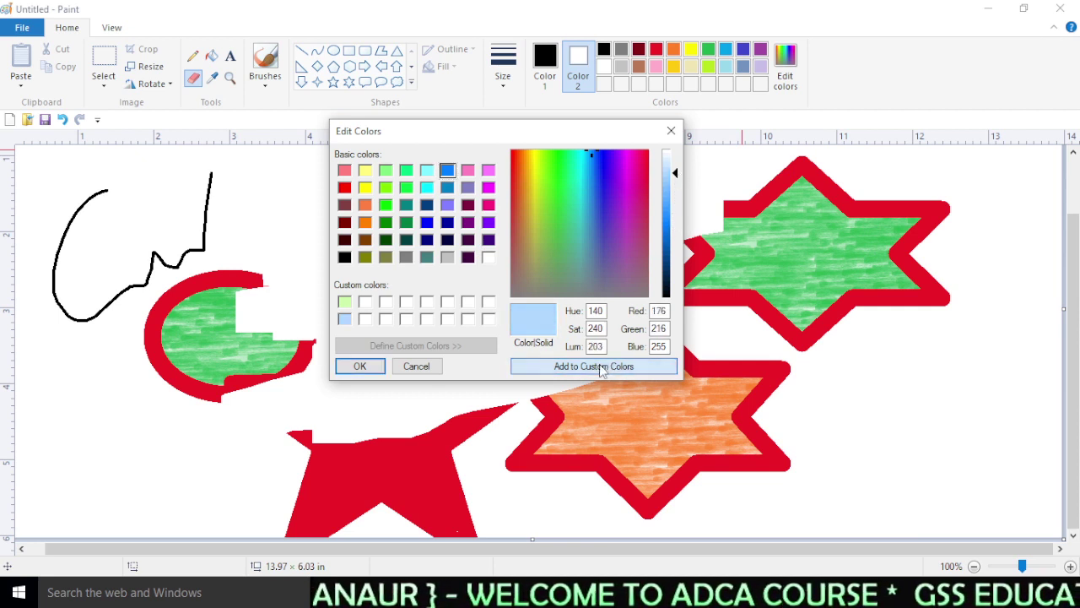
left_click(344, 302)
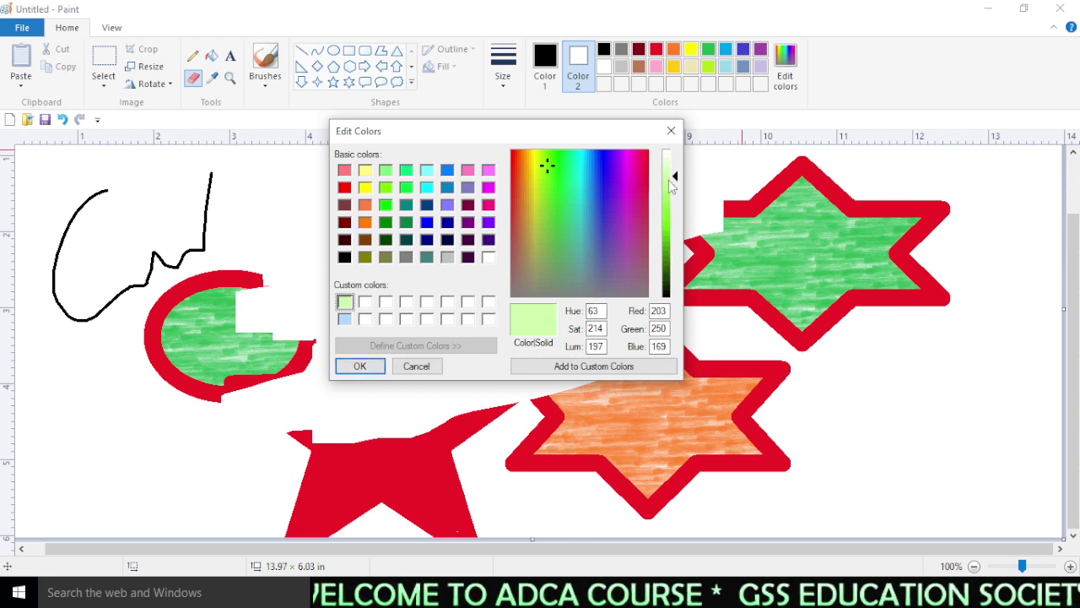
- Accept the light green custom color and assign it to Color 1, with white as Color 2
left_click(359, 366)
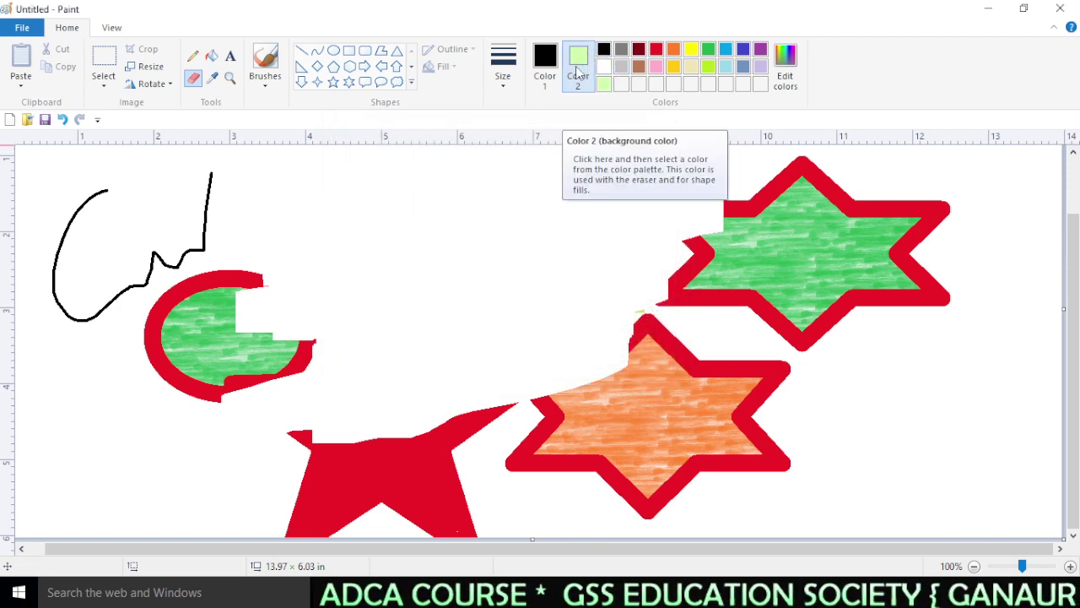
left_click(603, 70)
left_click(546, 61)
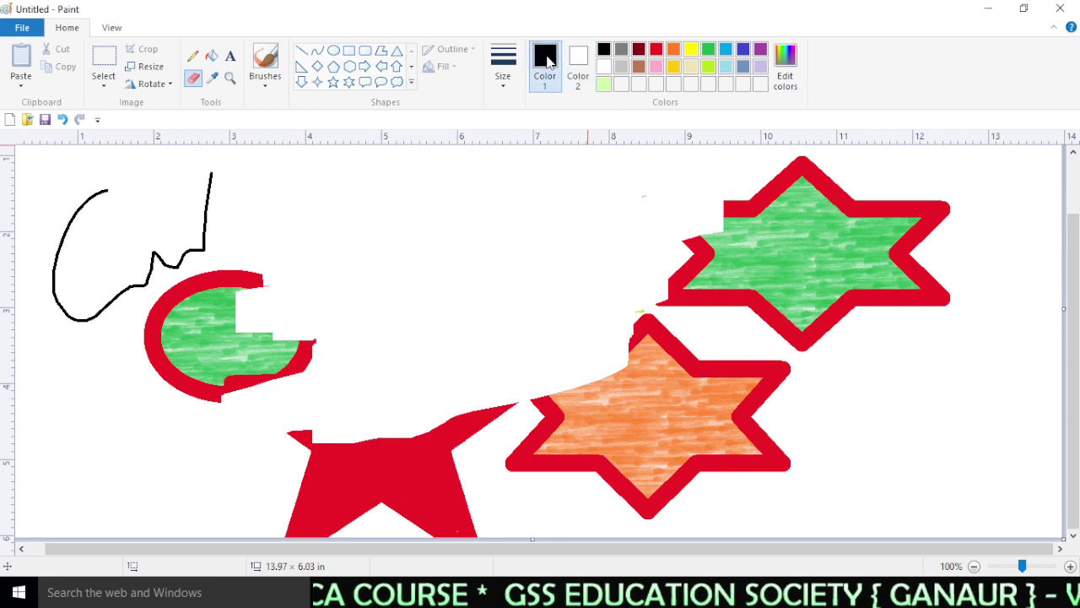
left_click(604, 85)
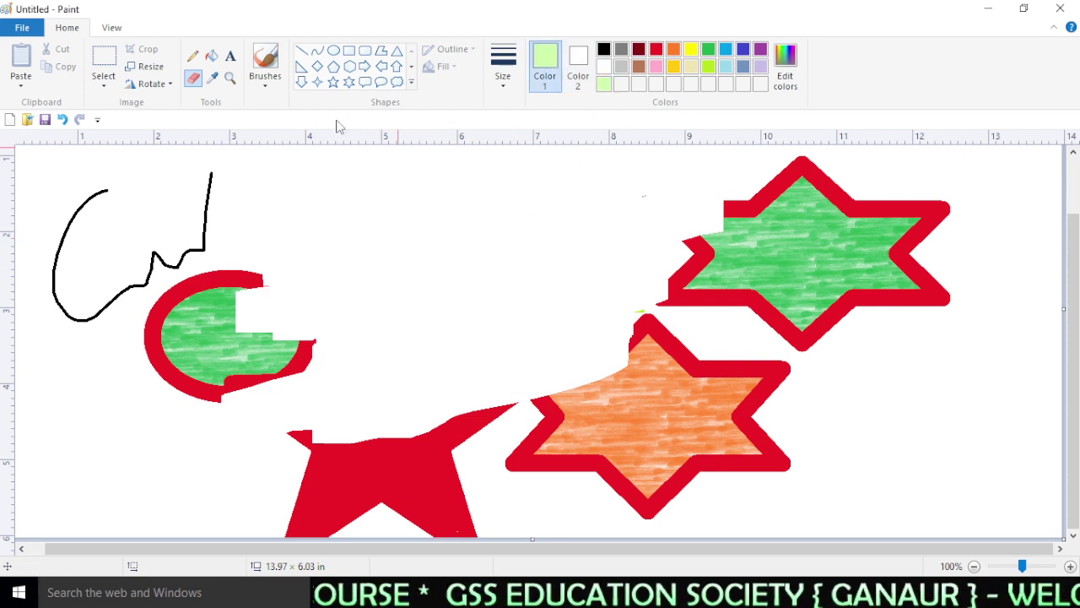
- Fill the red five-point star, the partly erased circle's red outline and the canvas background with light green
left_click(212, 64)
left_click(413, 474)
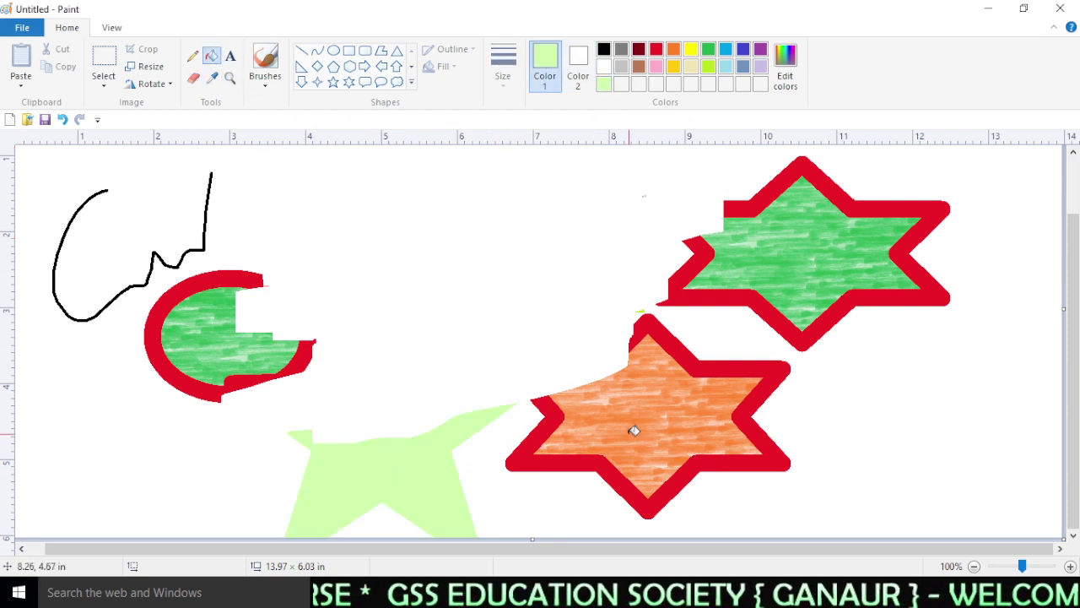
left_click(252, 281)
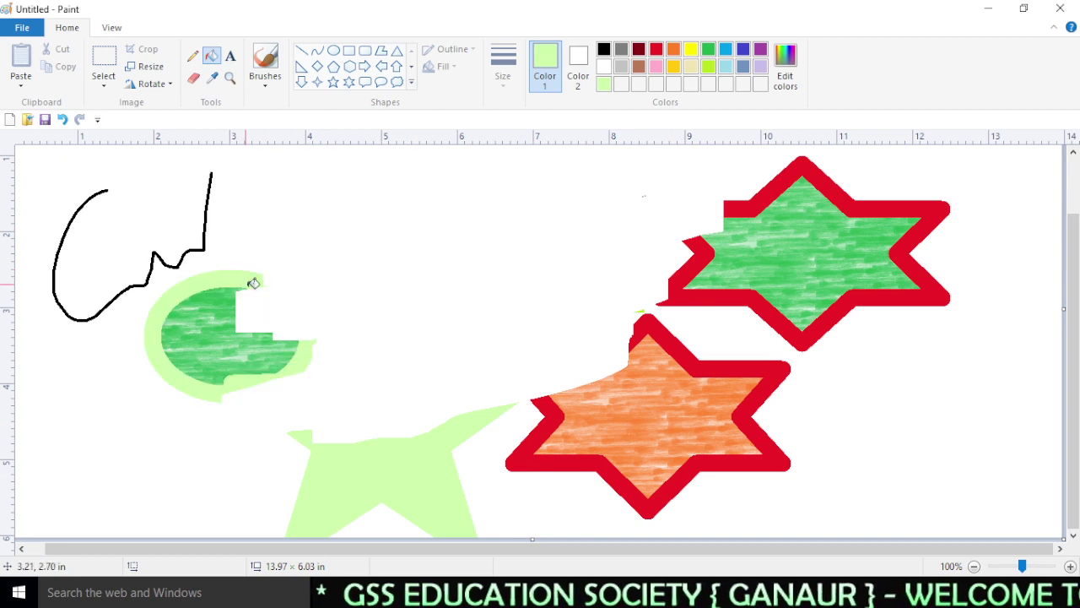
left_click(398, 250)
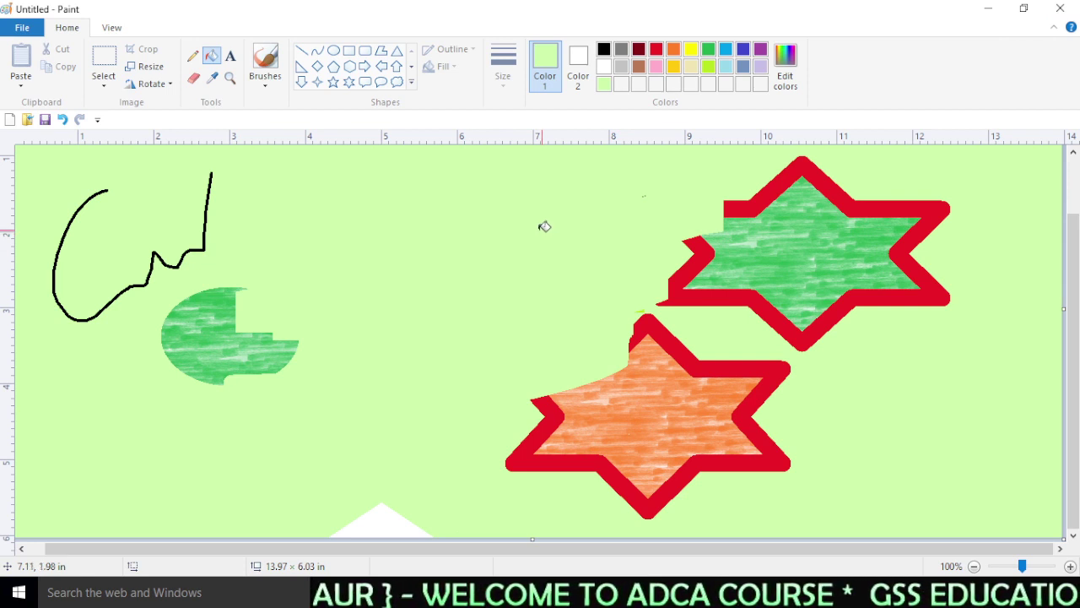
- Select the entire drawing and delete it to clear the canvas
left_click(109, 62)
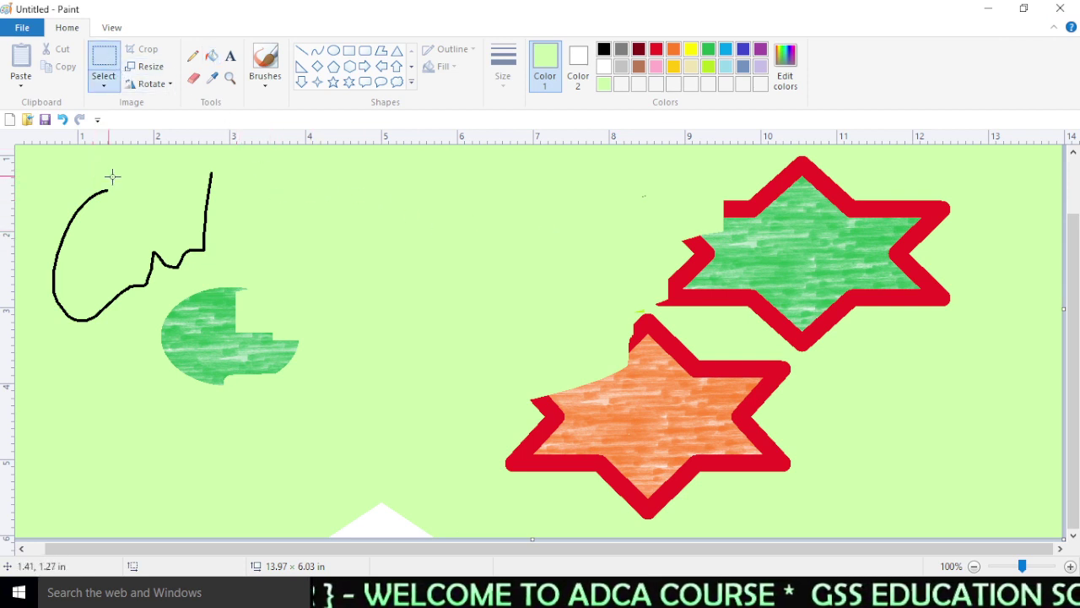
left_click(104, 84)
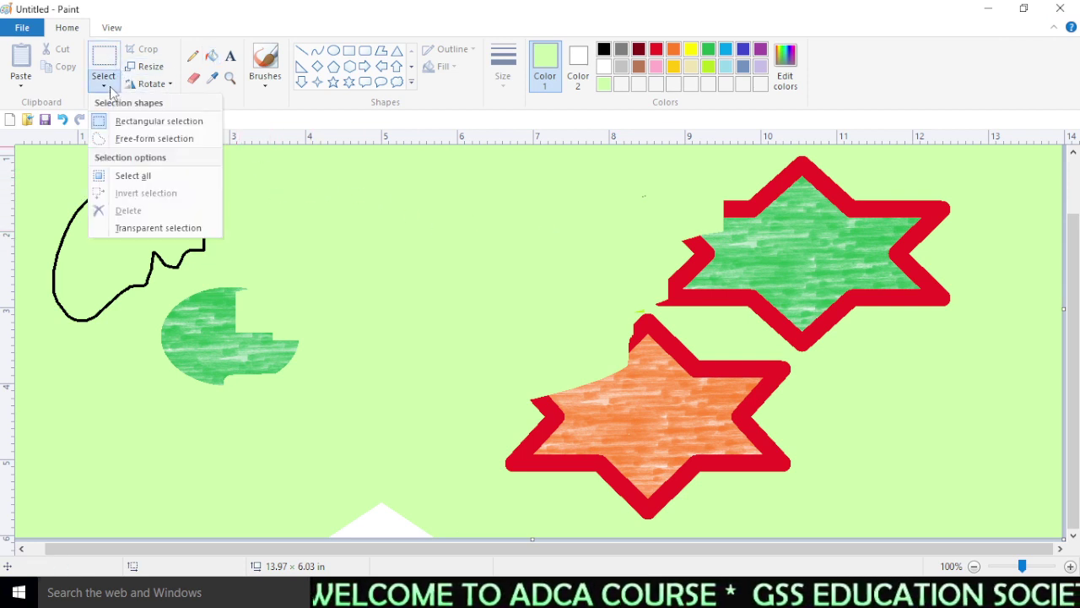
left_click(123, 178)
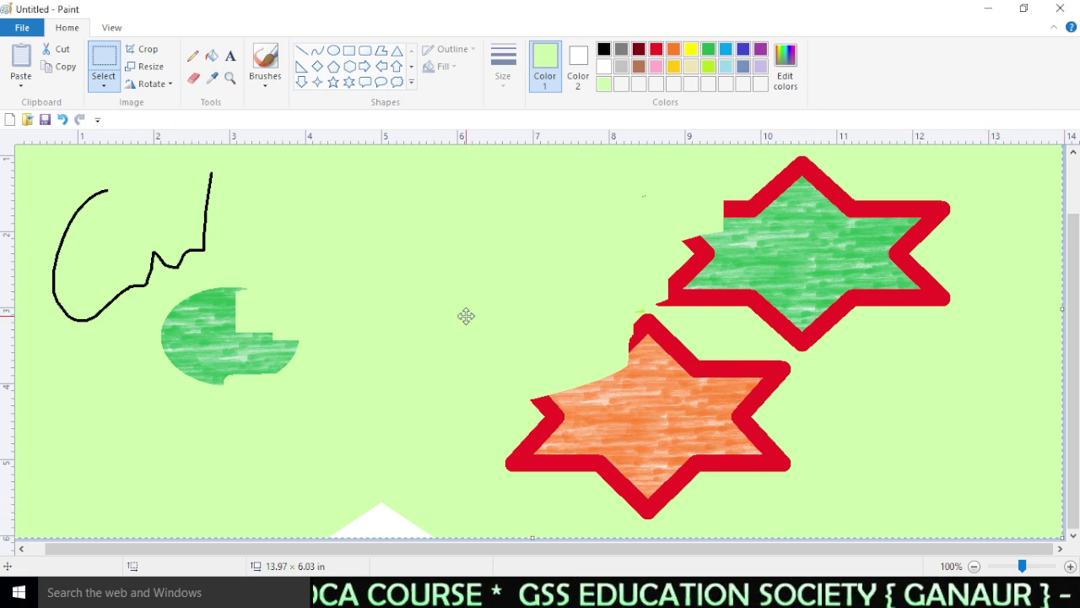
key("Delete")
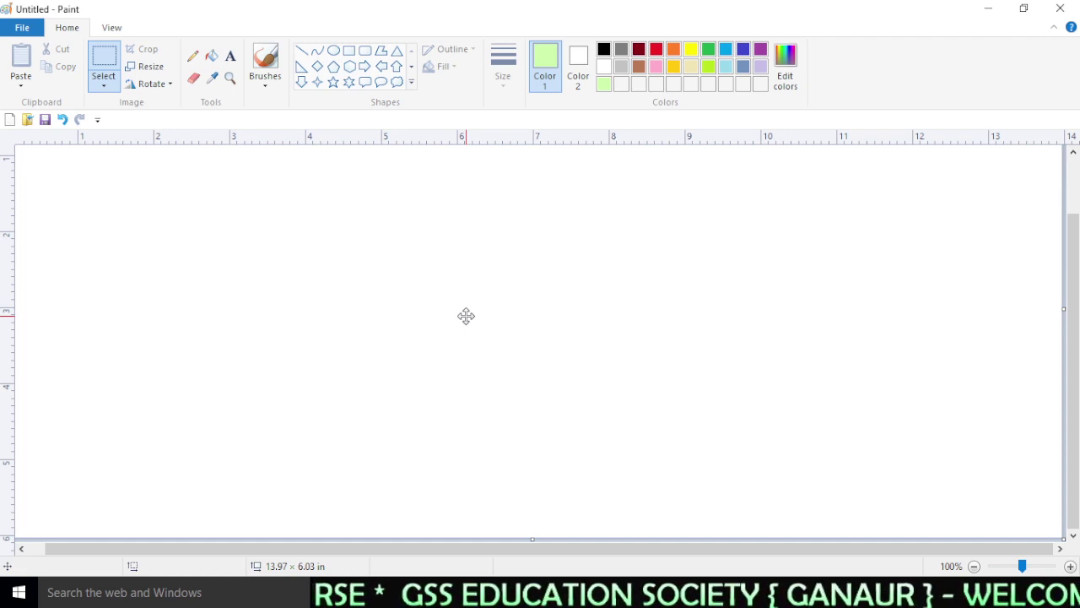
- Draw a thick black oval about 1.17 × 1.30 in and a slightly larger, thin-outlined black oval beside it
left_click(333, 50)
left_click_drag(179, 337, 266, 435)
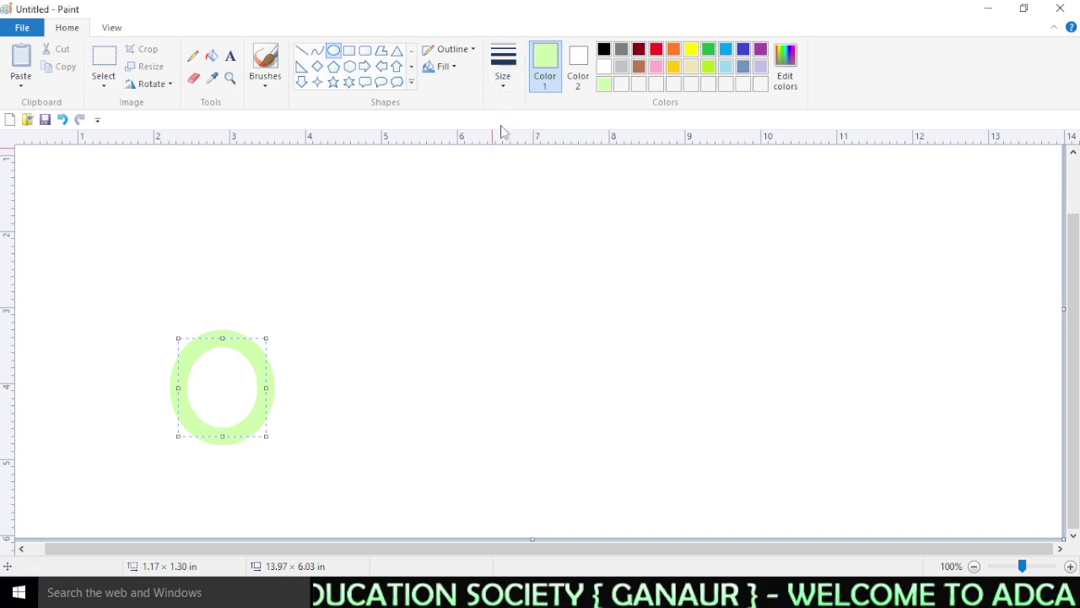
left_click(604, 49)
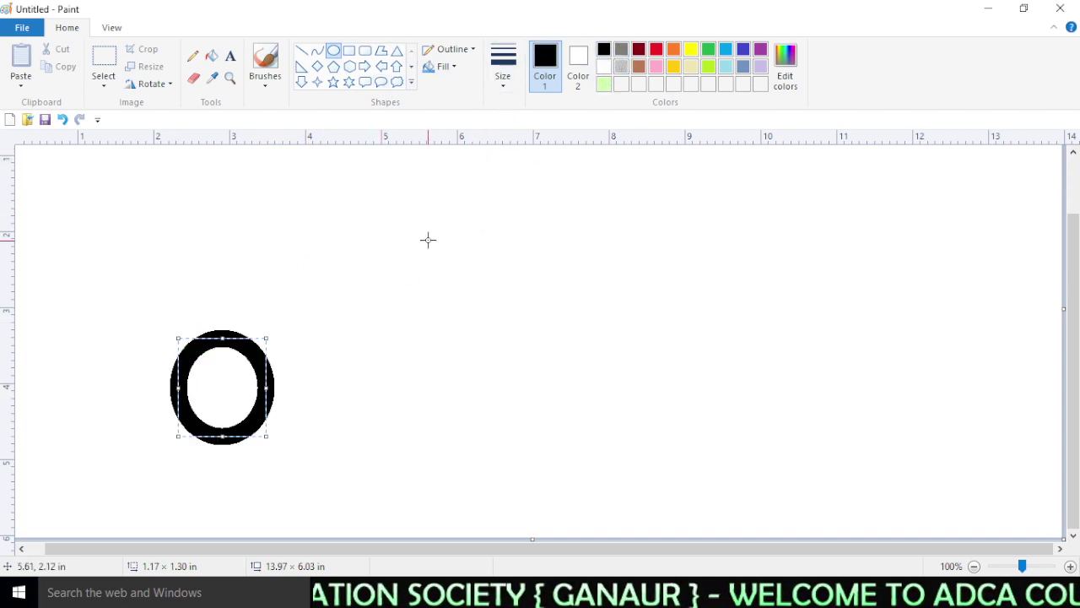
left_click(503, 66)
left_click(449, 224)
mouse_move(331, 322)
left_mouse_down()
mouse_move(410, 465)
mouse_move(440, 456)
left_mouse_up()
- Draw two thin-outlined black five-point stars beside the ovals, the upper one about 1.00 × 0.84 in
left_click(333, 82)
left_click_drag(542, 385, 645, 459)
left_click_drag(692, 290, 769, 357)
- Fill both five-point stars and the thin-outlined oval with the light green custom color
left_click(212, 57)
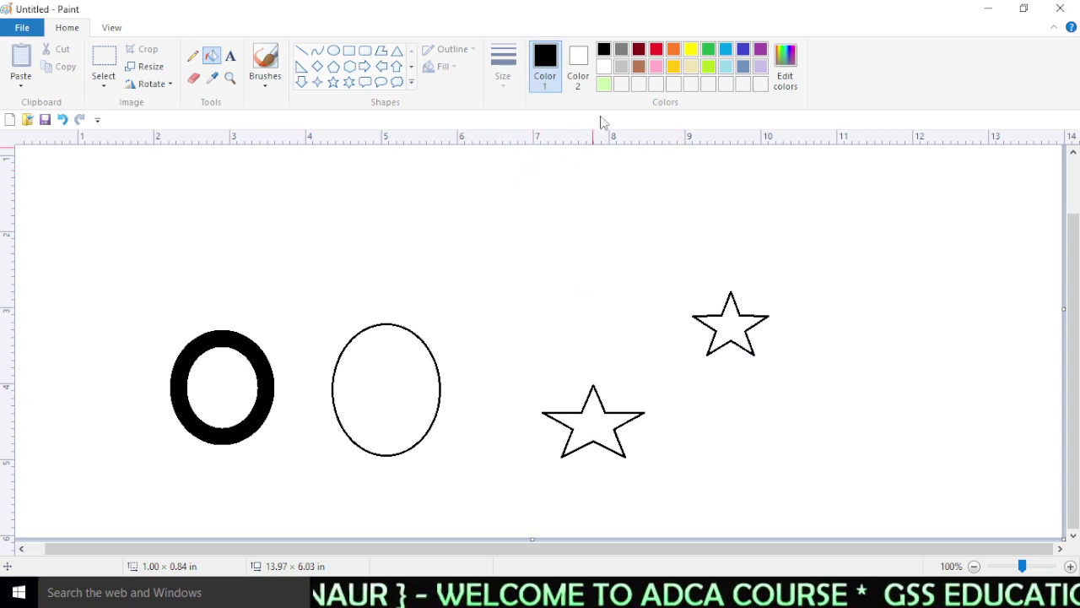
left_click(604, 83)
left_click(597, 416)
left_click(727, 316)
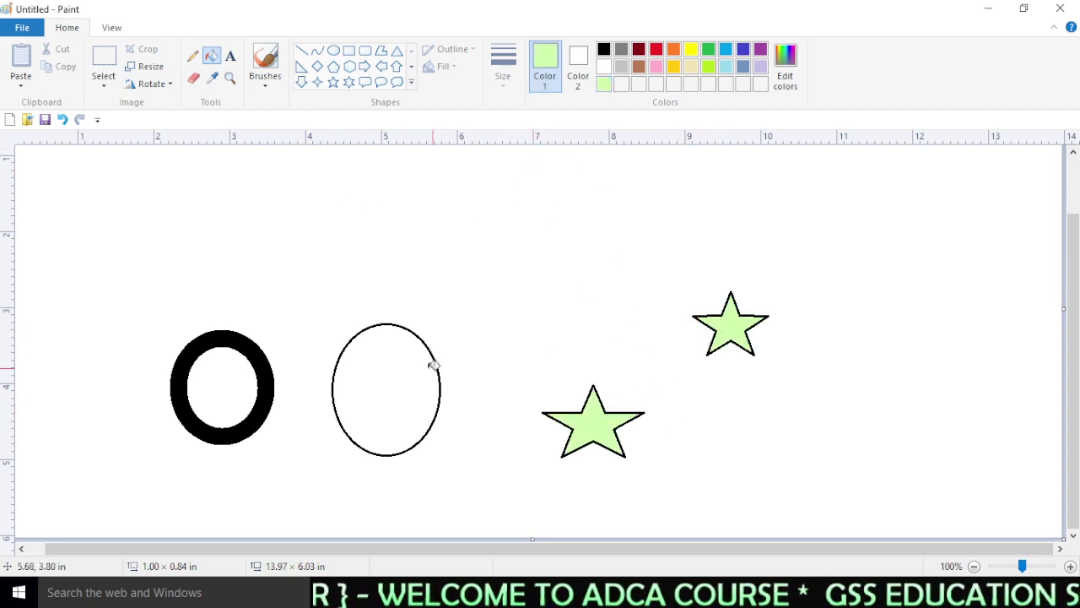
left_click(414, 373)
- Start saving the drawing and choose the Pictures folder as the save location
left_click(24, 30)
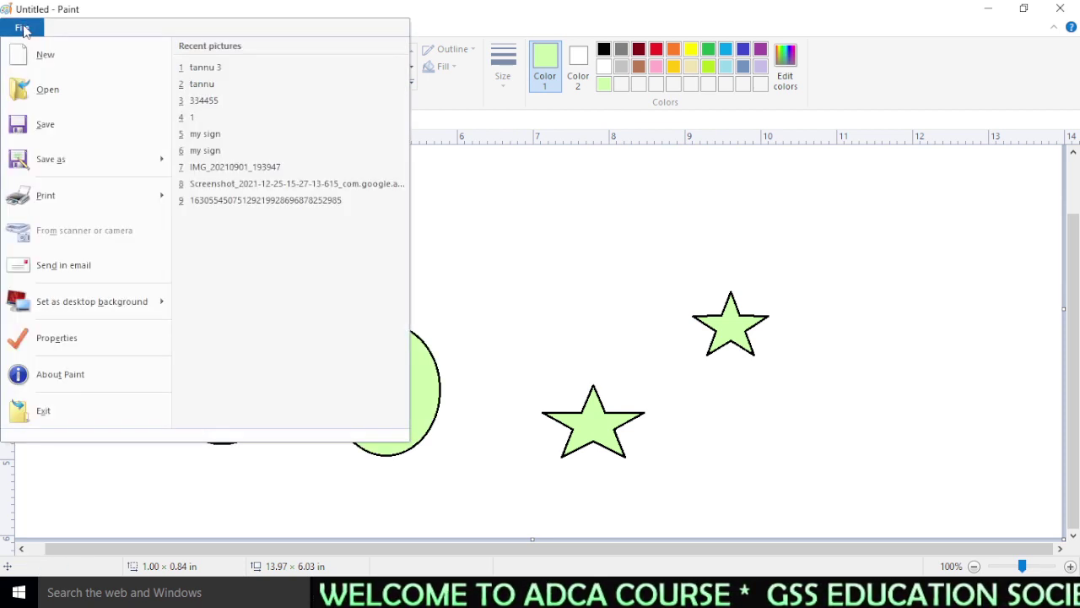
left_click(42, 127)
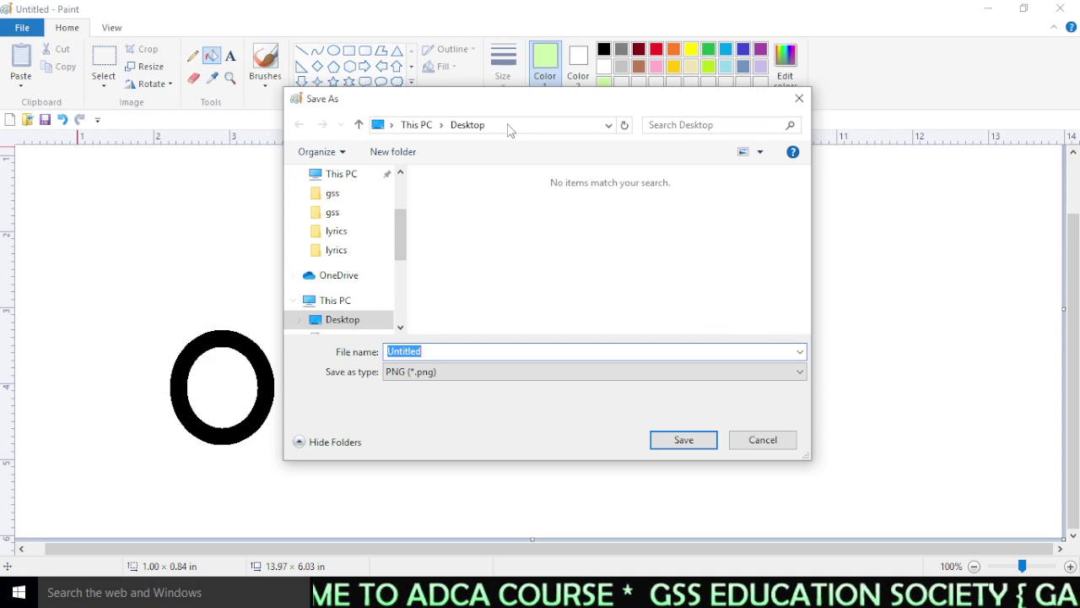
left_click_drag(400, 231, 400, 191)
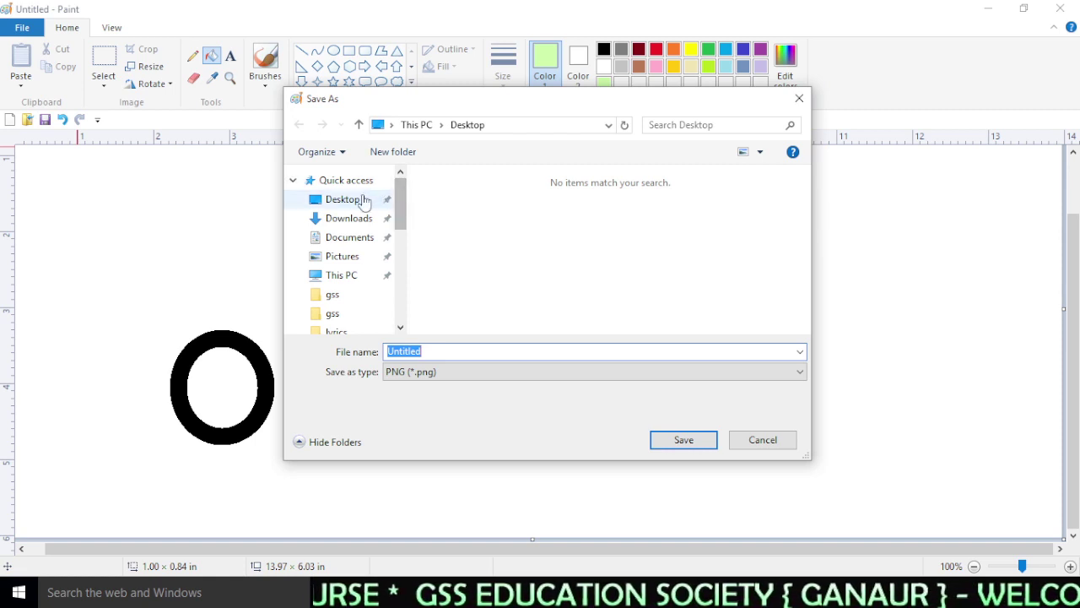
left_click_drag(401, 191, 403, 295)
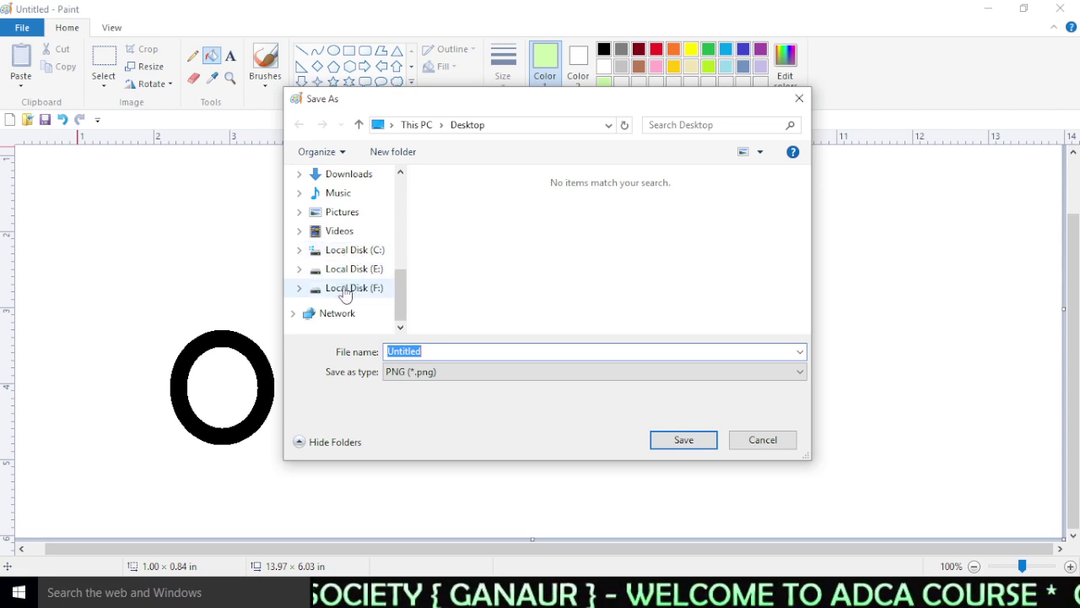
scroll(405, 279, "up", 2)
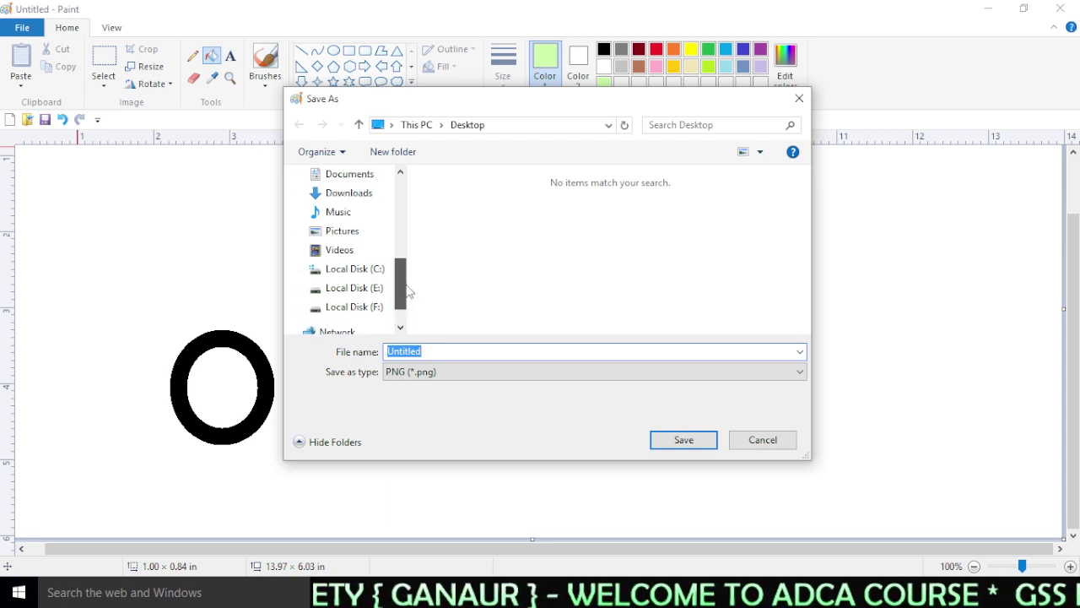
left_click(350, 255)
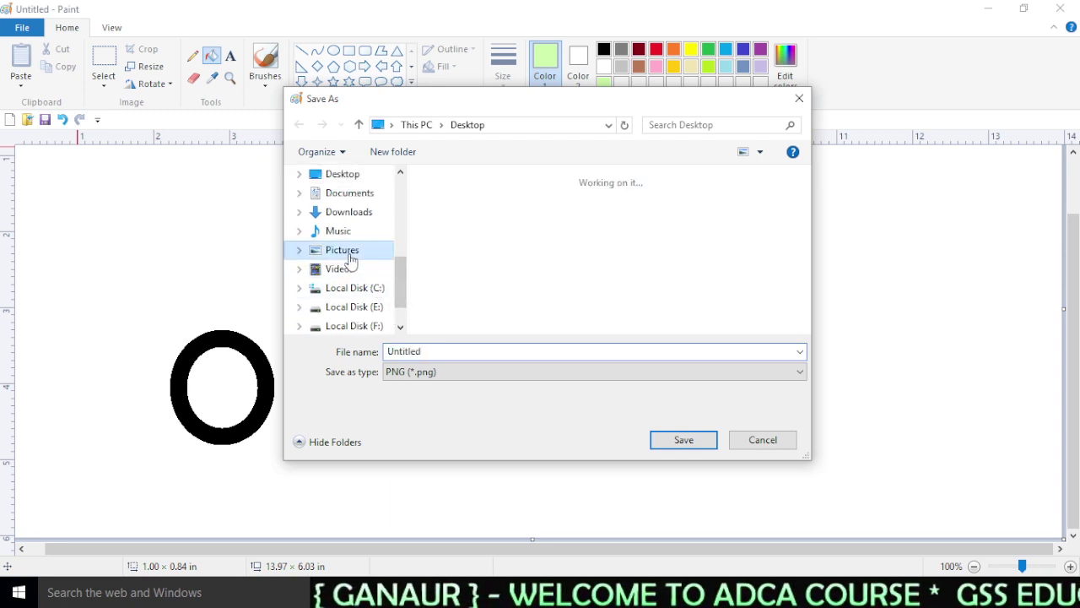
left_click_drag(597, 102, 542, 127)
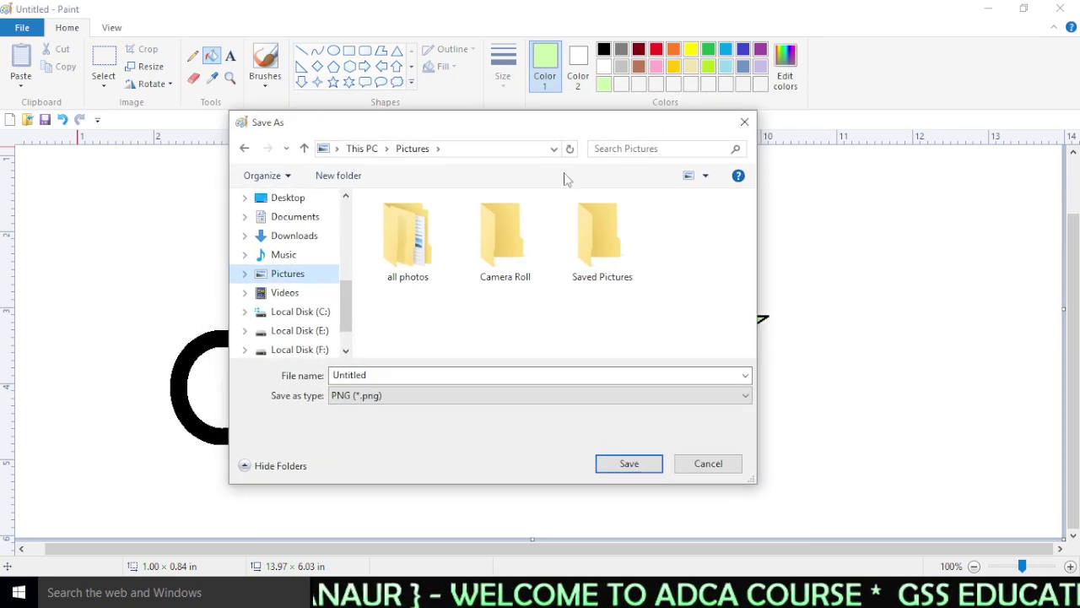
- Name the file gss, set its type to JPEG and save the drawing
left_click(411, 381)
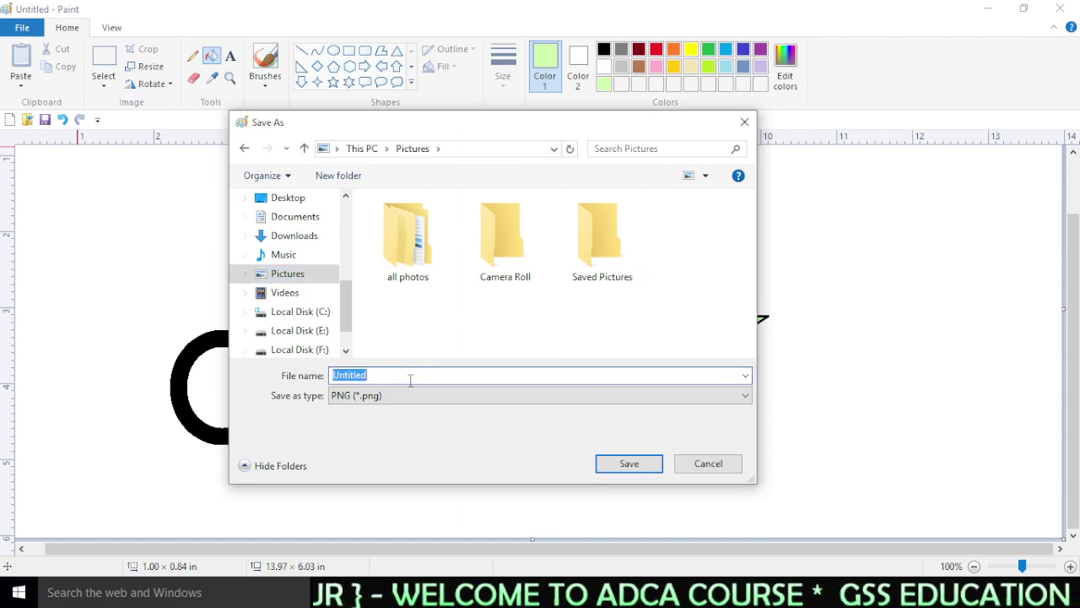
type("gss")
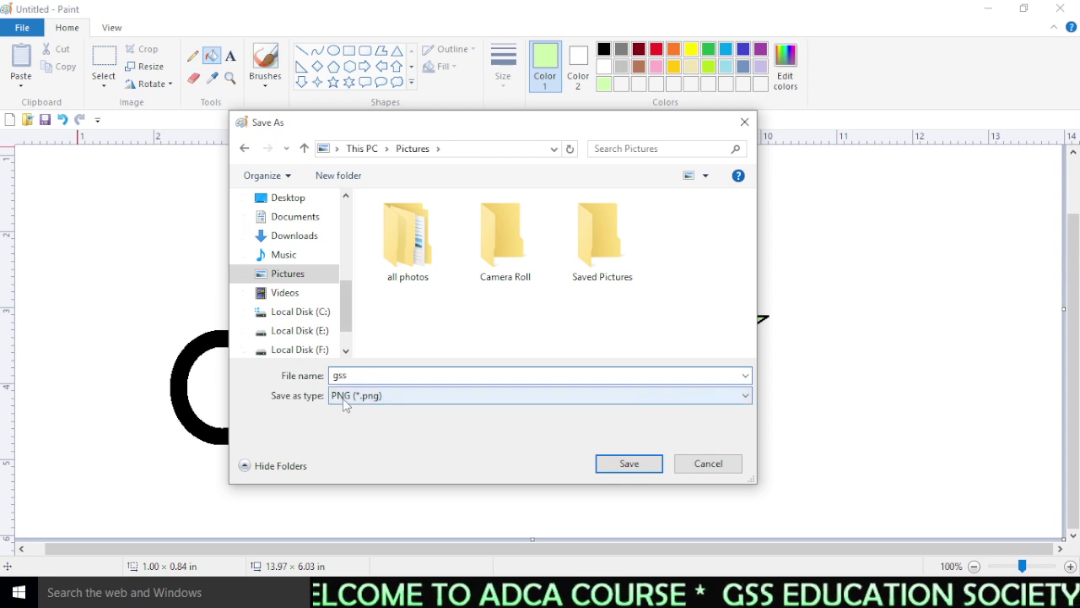
left_click(391, 397)
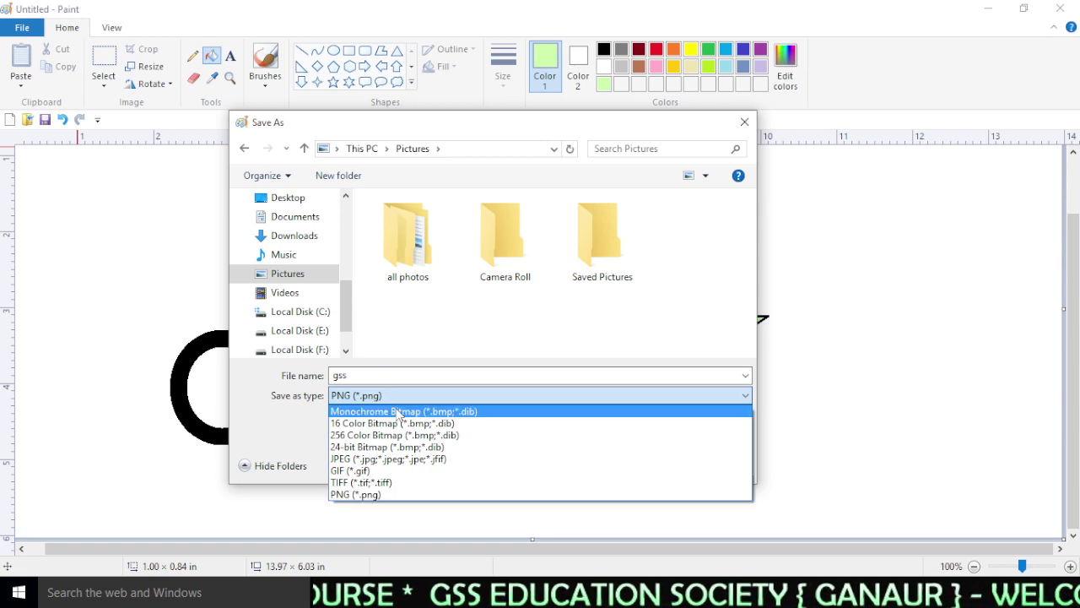
left_click(398, 397)
left_click(398, 396)
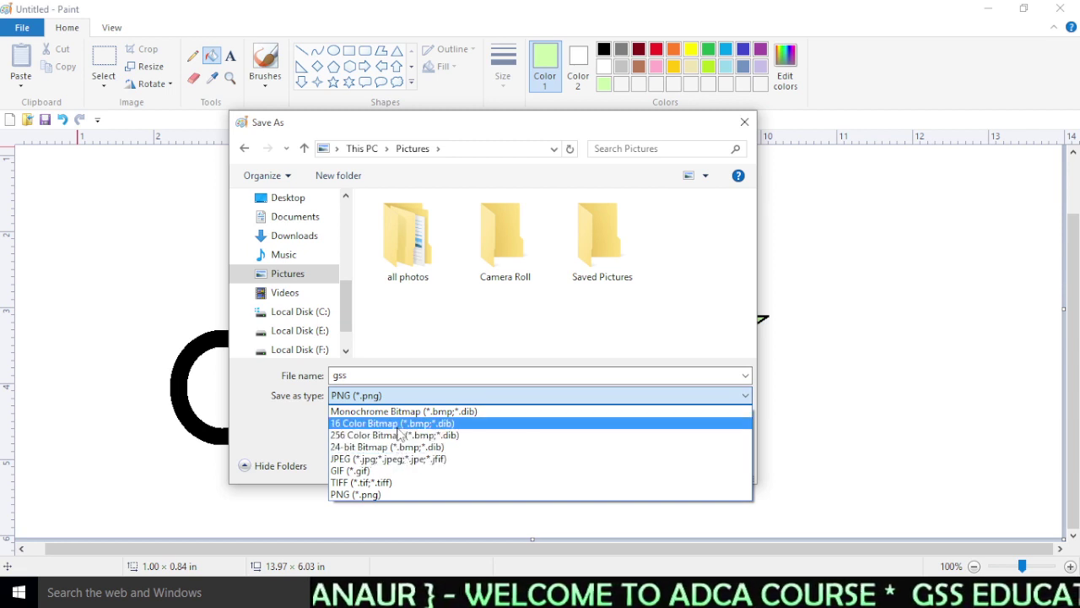
left_click(365, 458)
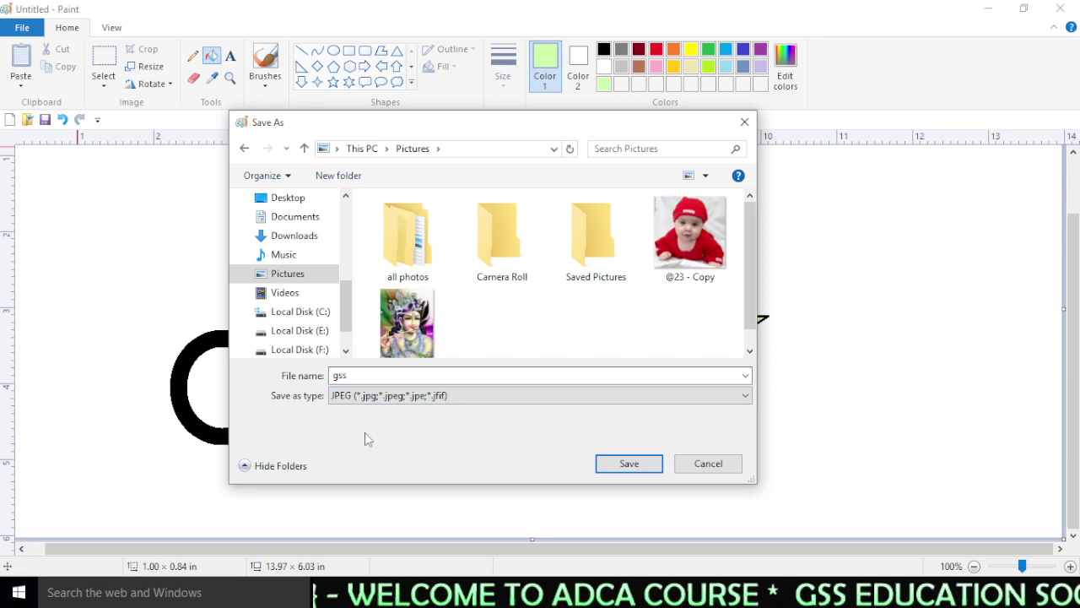
double_click(376, 378)
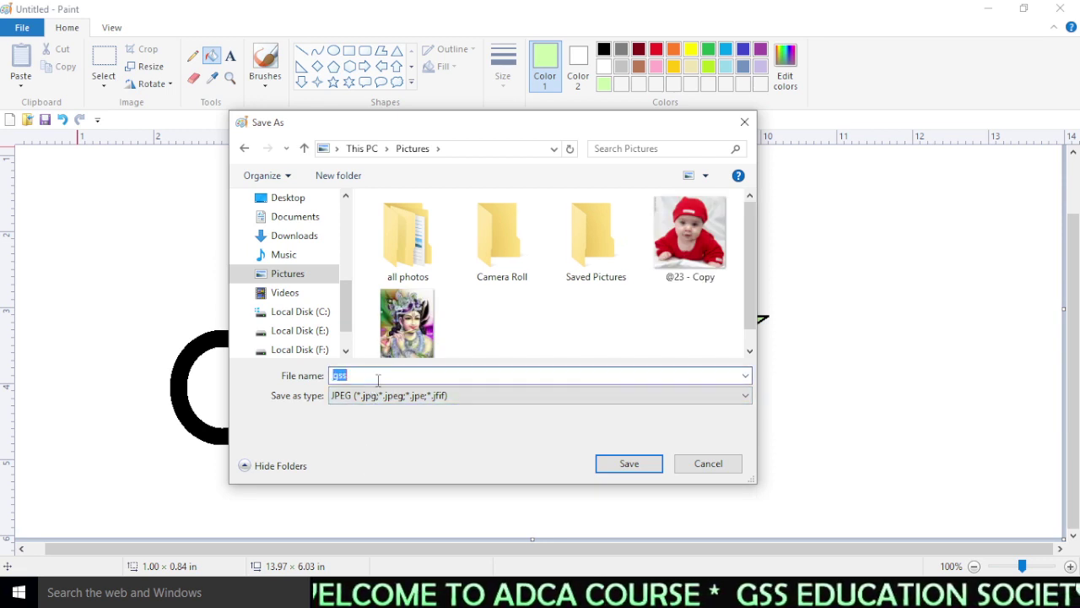
left_click(379, 379)
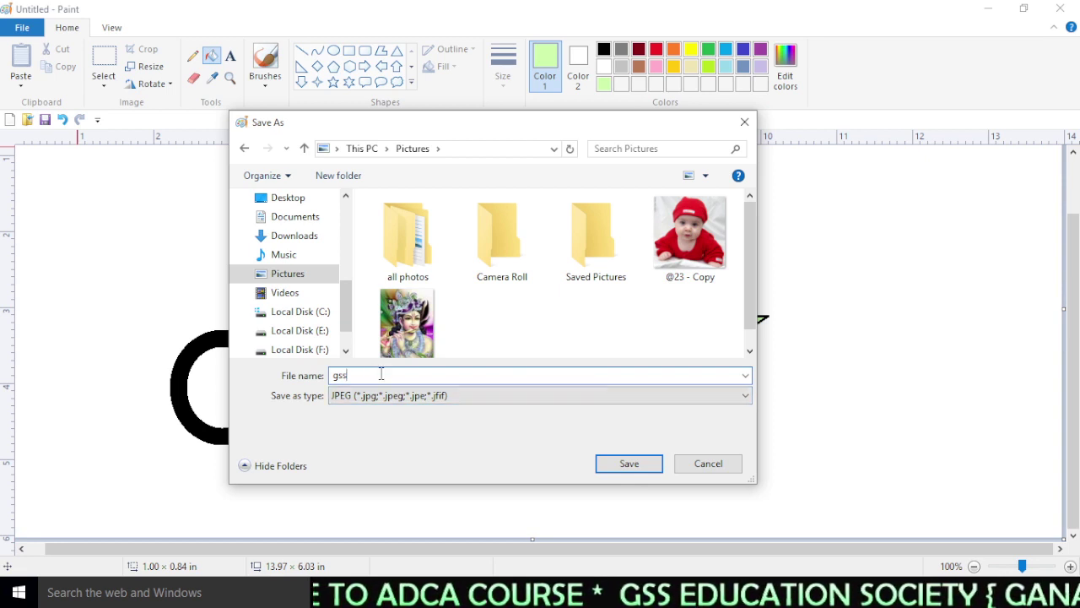
scroll(751, 229, "down", 1)
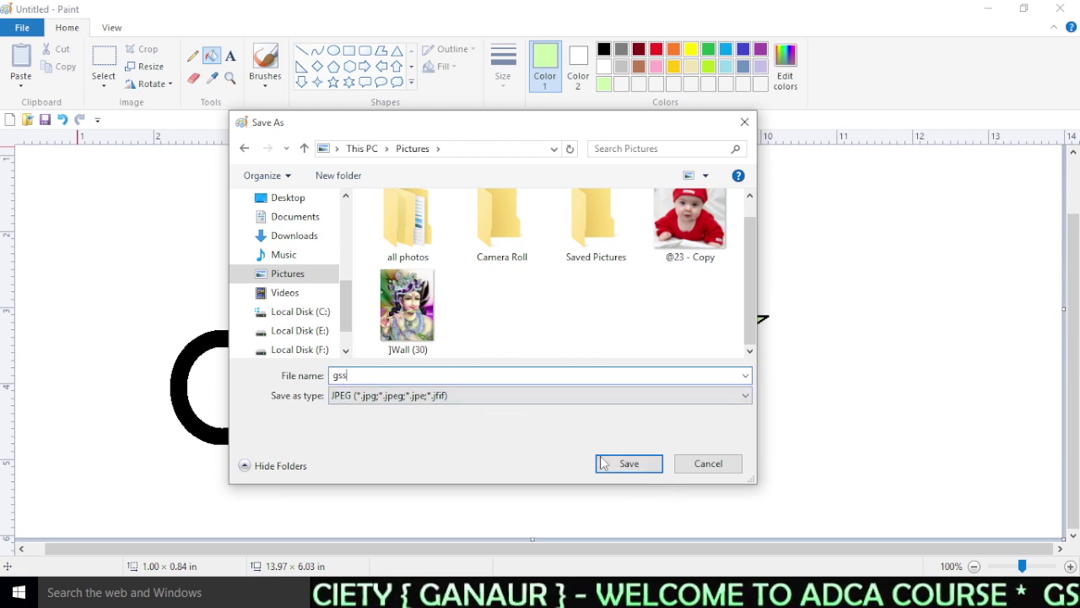
left_click(632, 465)
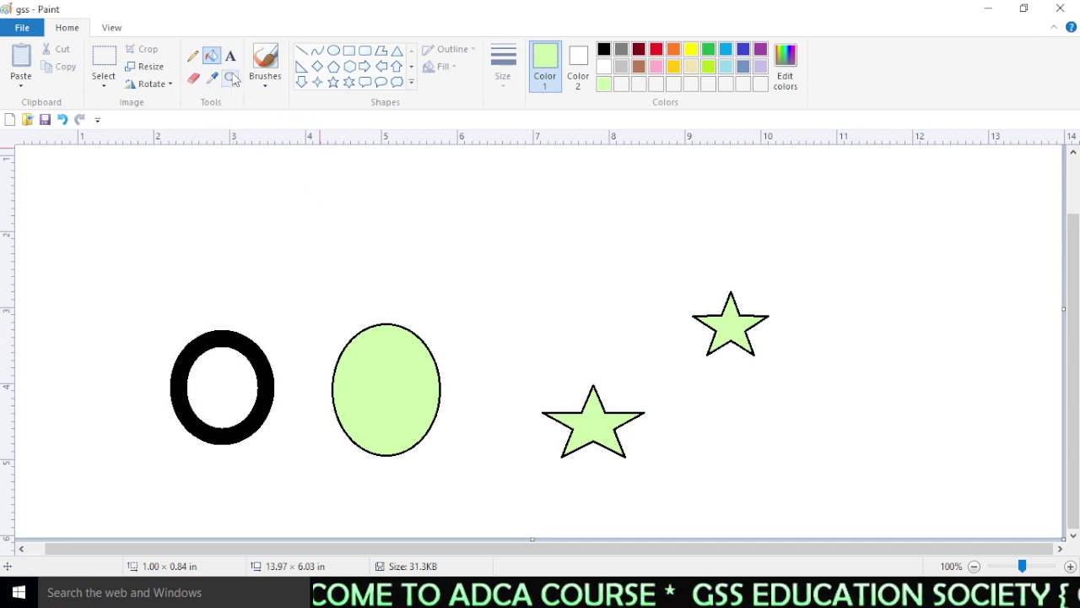
- Draw a black-outlined five-point star about 1.52 × 0.96 in above the thick oval
left_click(333, 81)
left_click_drag(148, 168, 262, 241)
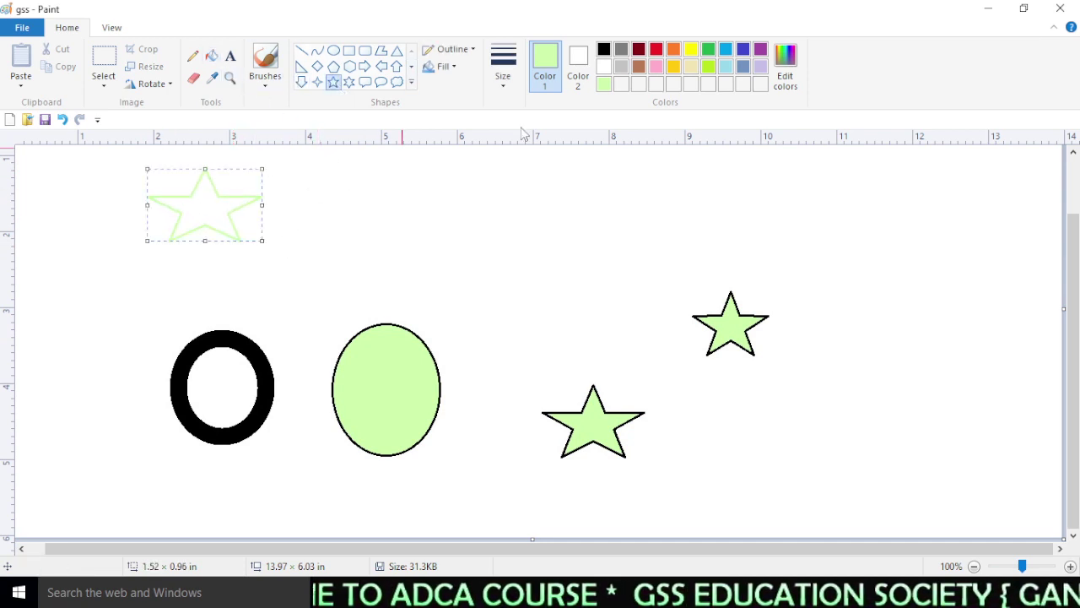
left_click(604, 49)
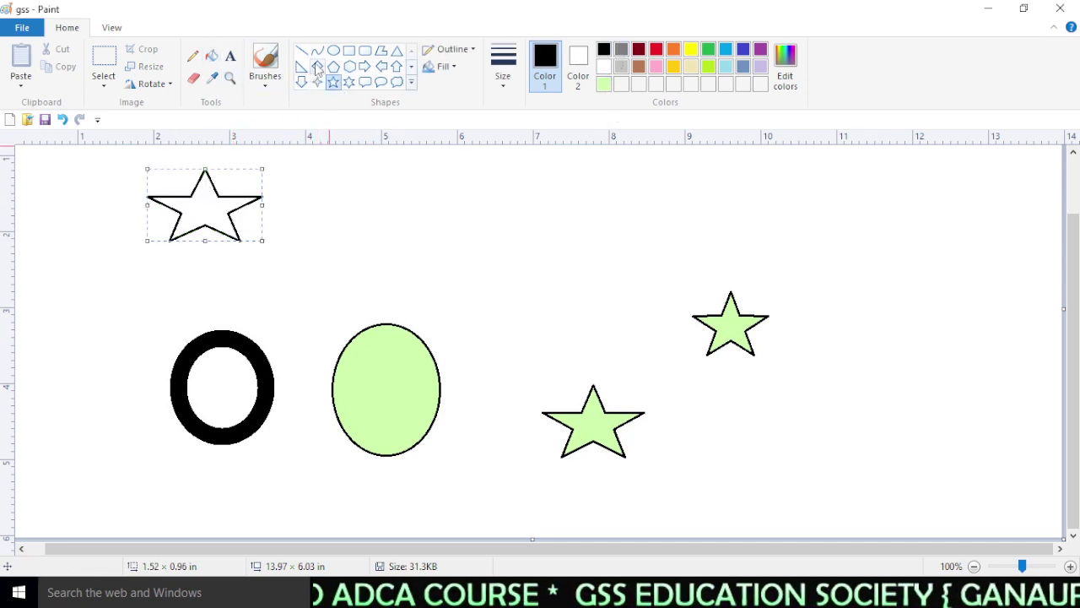
- Draw four black-outlined diamonds across the upper canvas, the last one about 0.72 × 1.08 in
left_click(317, 66)
left_click_drag(345, 174, 433, 273)
left_click_drag(549, 206, 641, 275)
left_click_drag(737, 191, 846, 252)
left_click_drag(882, 262, 936, 343)
- Save the added shapes to the gss file and close the program
left_click(19, 28)
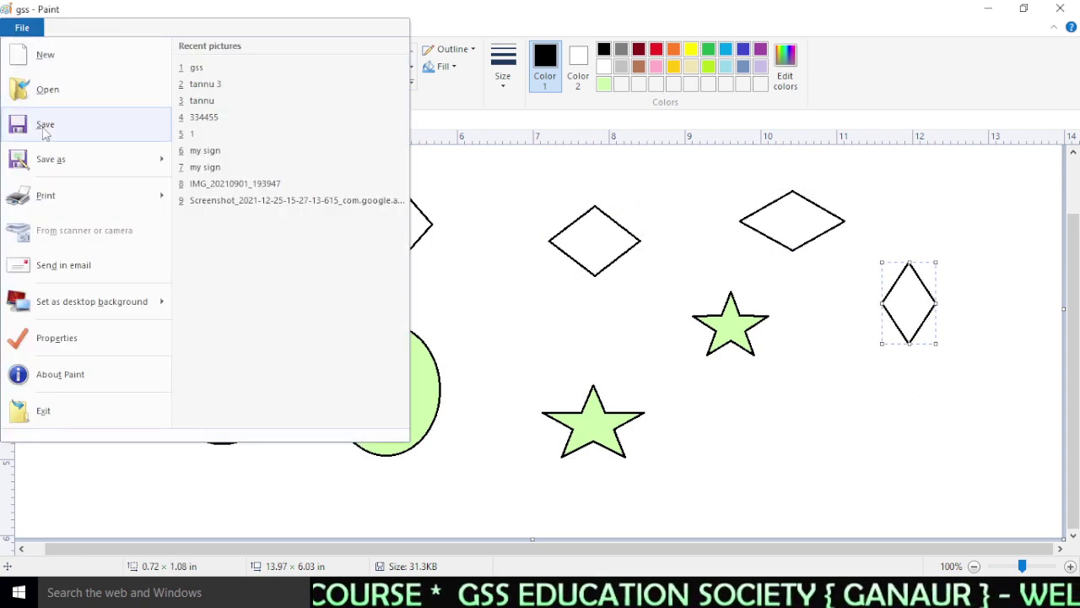
left_click(45, 124)
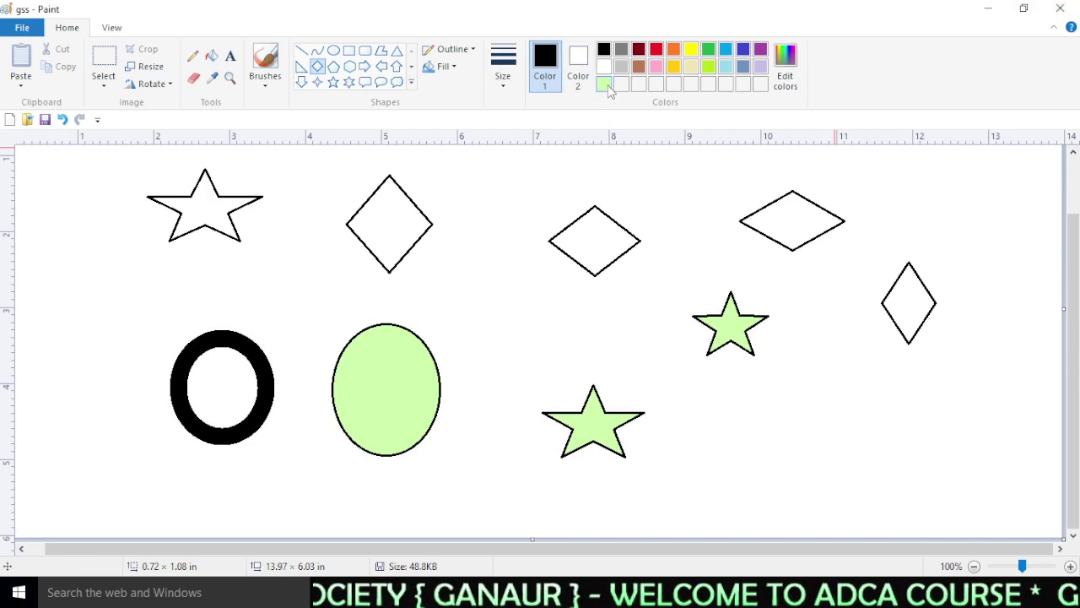
left_click(1060, 10)
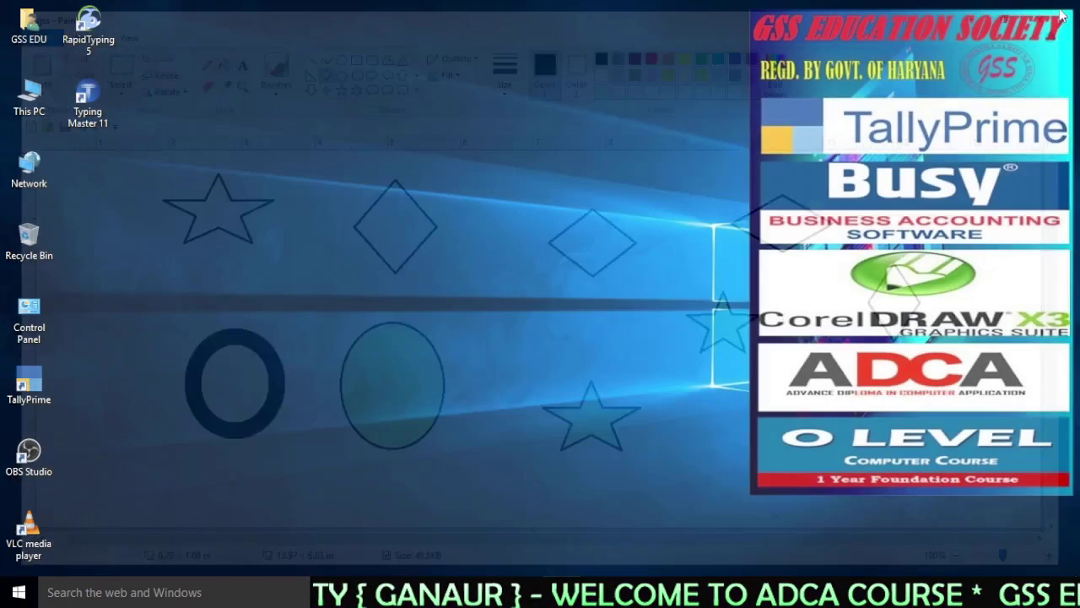
right_click(427, 144)
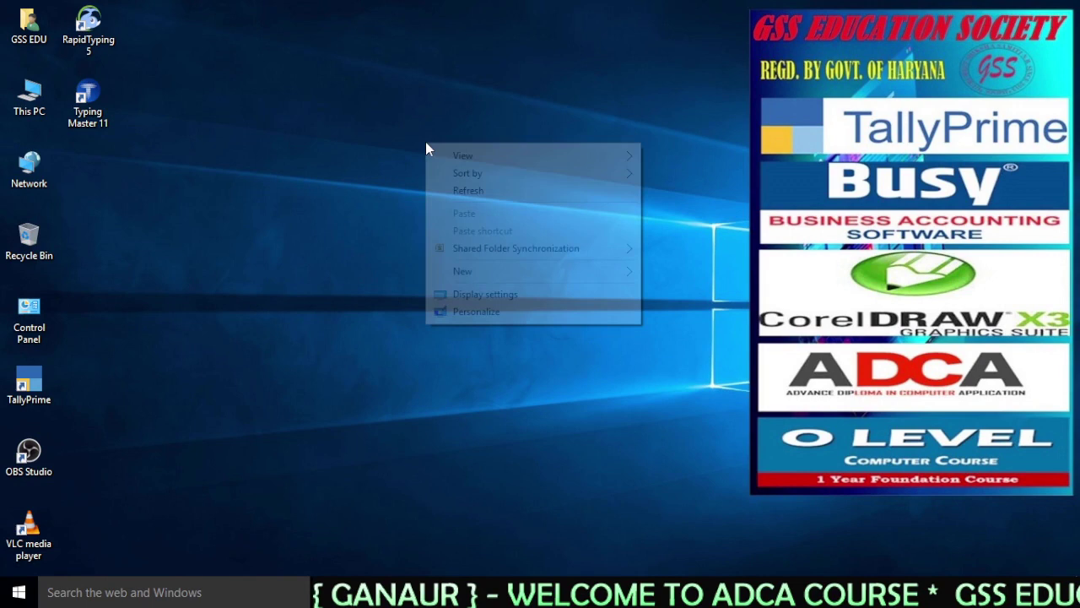
left_click(482, 193)
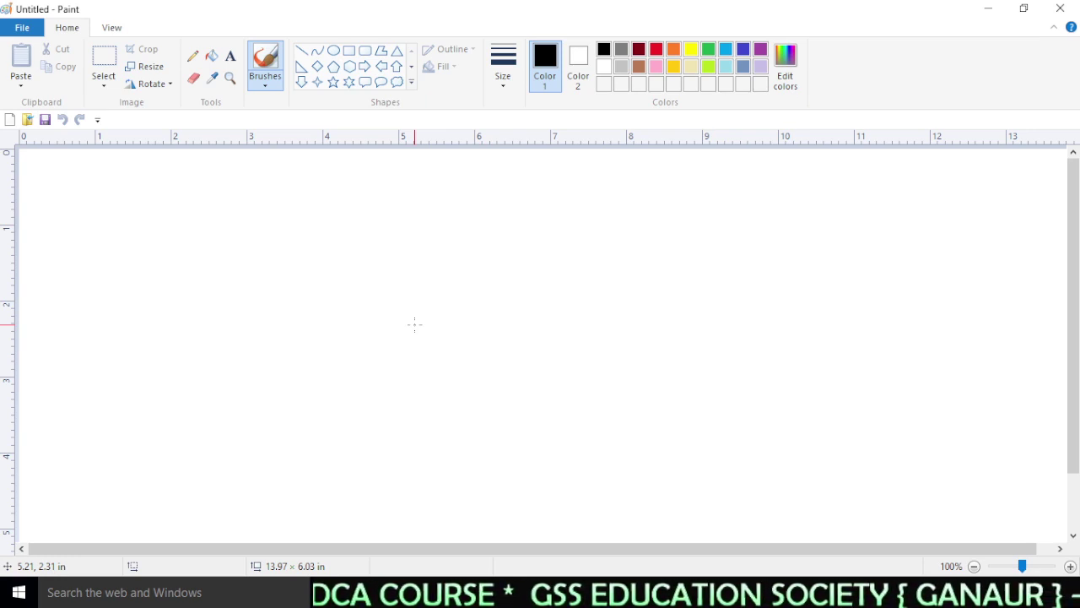
- Open the saved gss picture from the Pictures folder
left_click(22, 28)
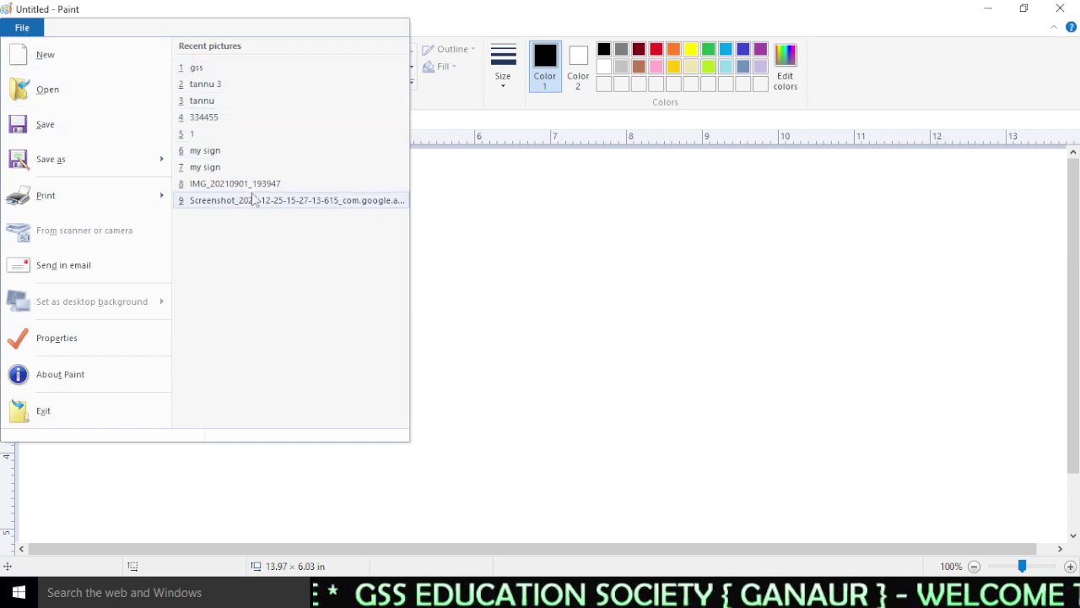
left_click(73, 98)
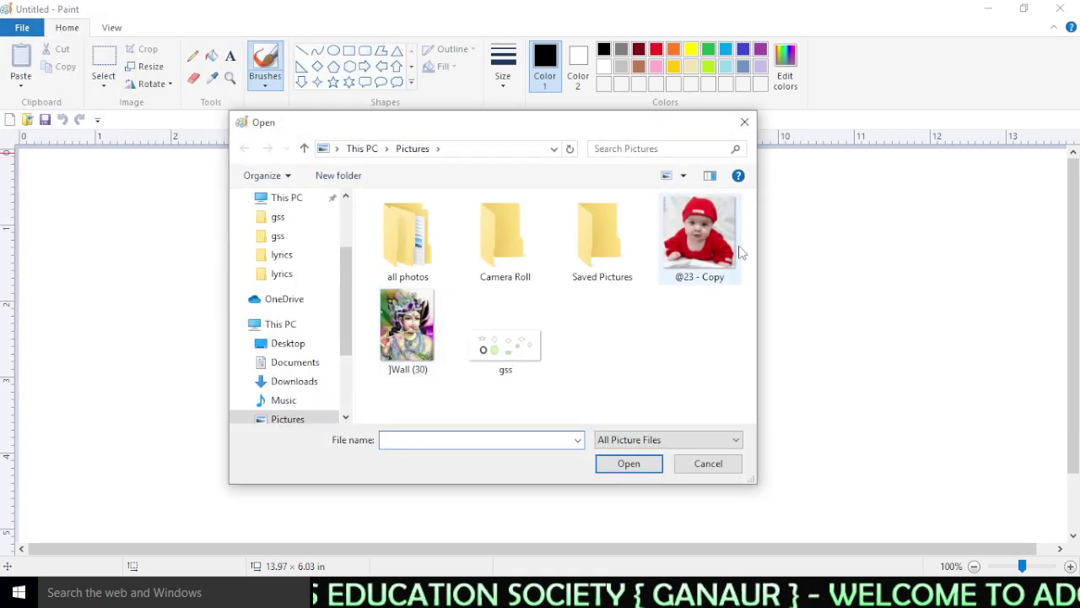
left_click(519, 353)
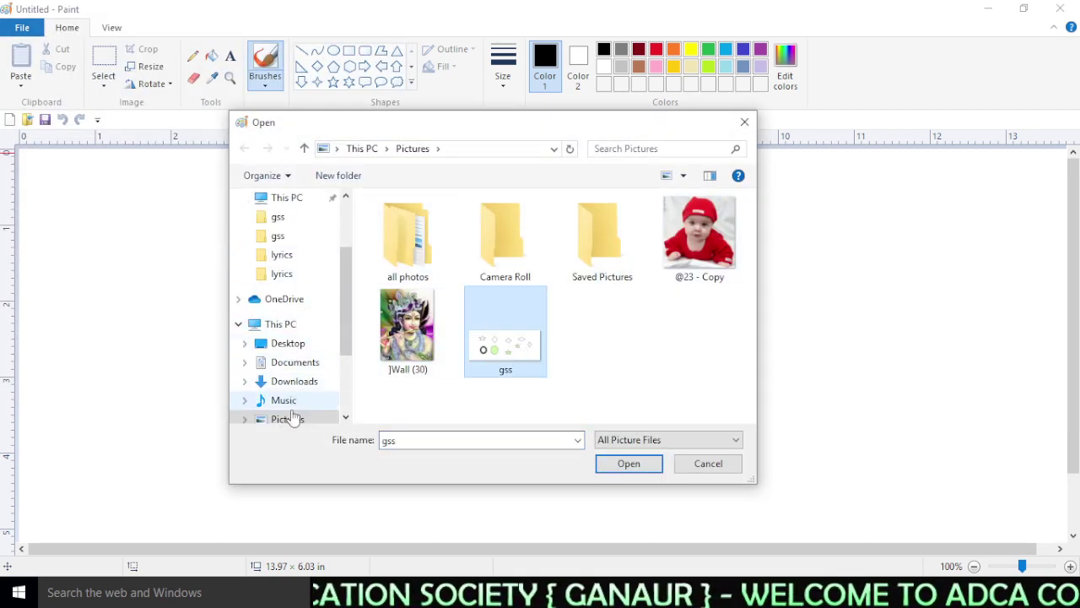
scroll(336, 331, "down", 2)
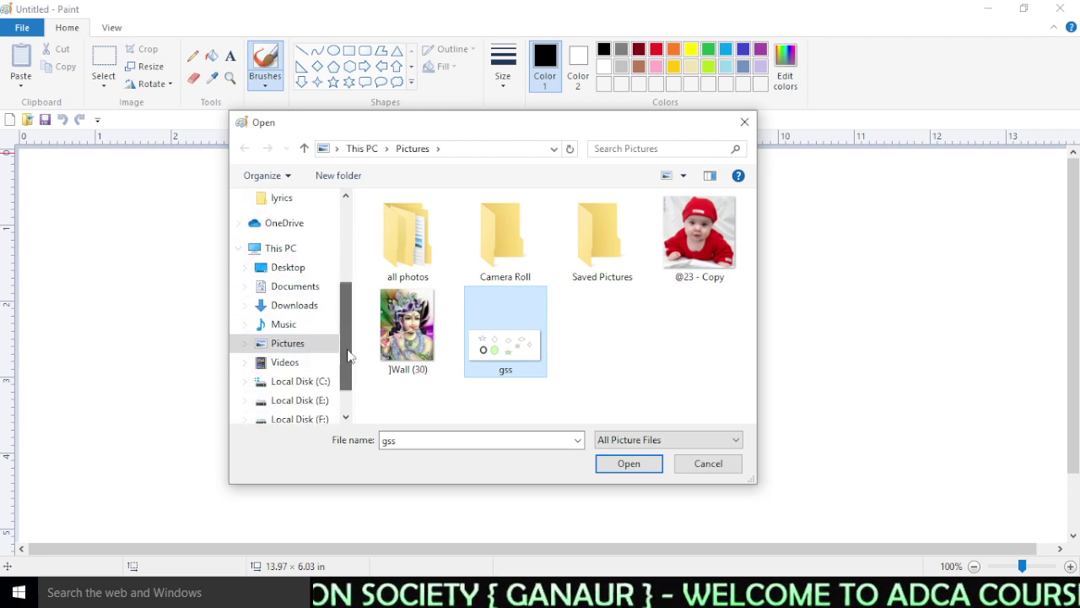
left_click(288, 268)
left_click_drag(339, 326, 343, 337)
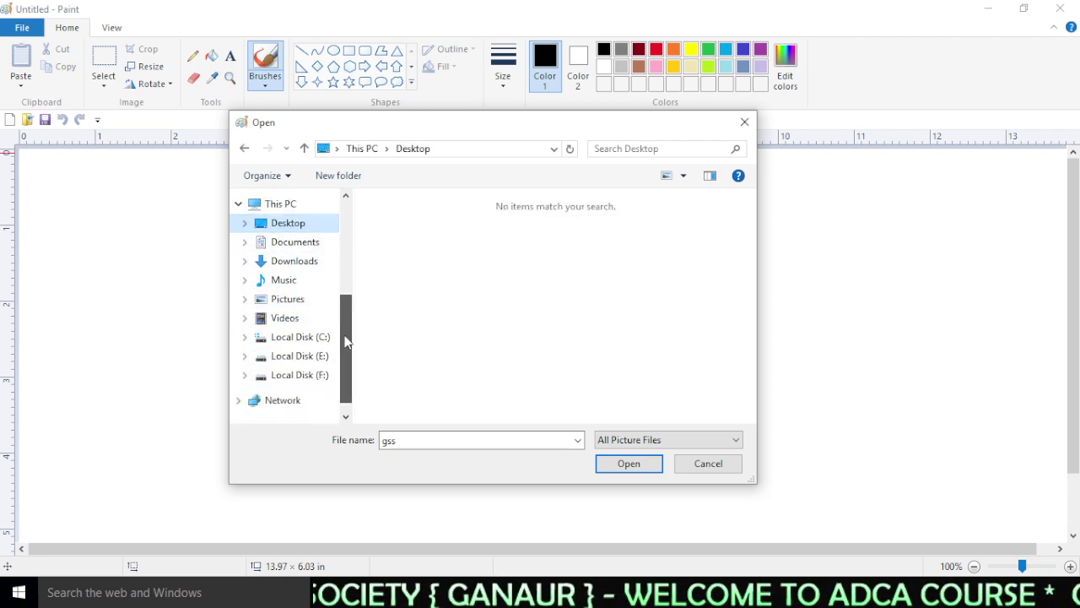
left_click(292, 300)
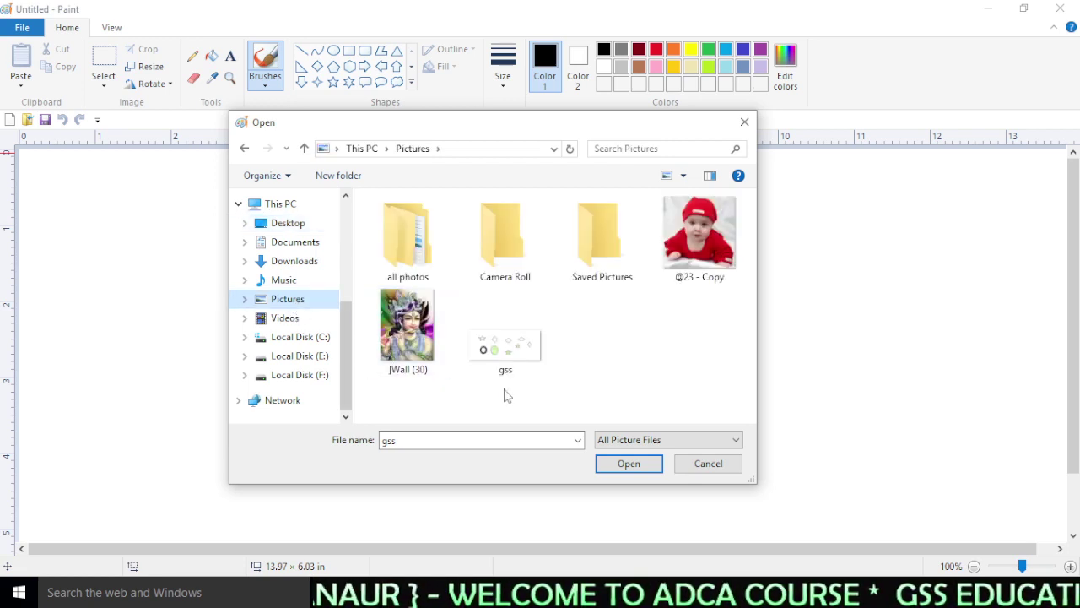
left_click(521, 358)
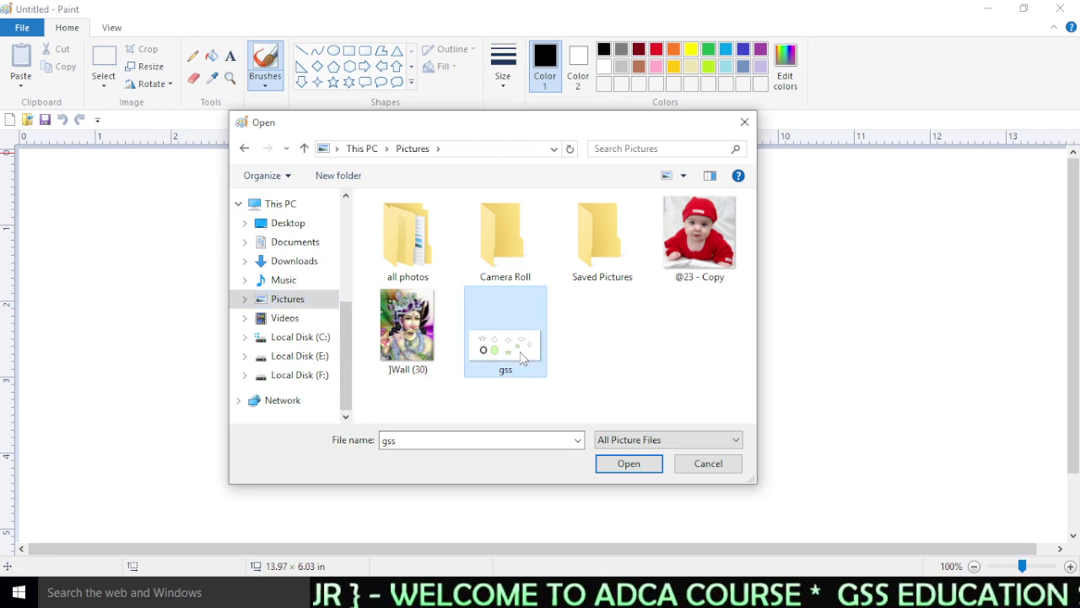
left_click(628, 463)
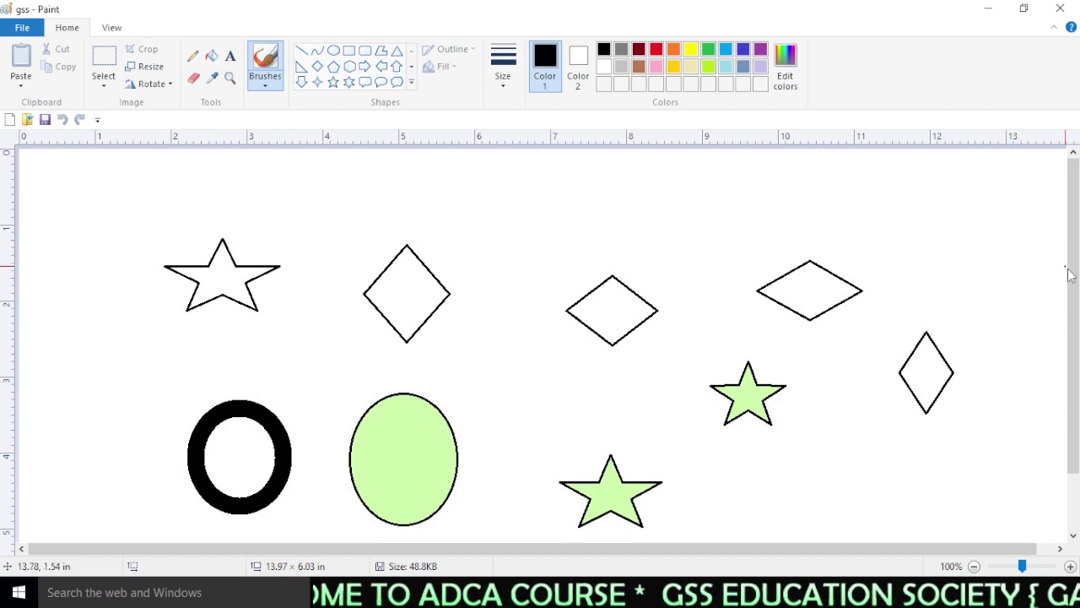
mouse_move(1072, 277)
left_mouse_down()
mouse_move(1074, 308)
mouse_move(1073, 285)
left_mouse_up()
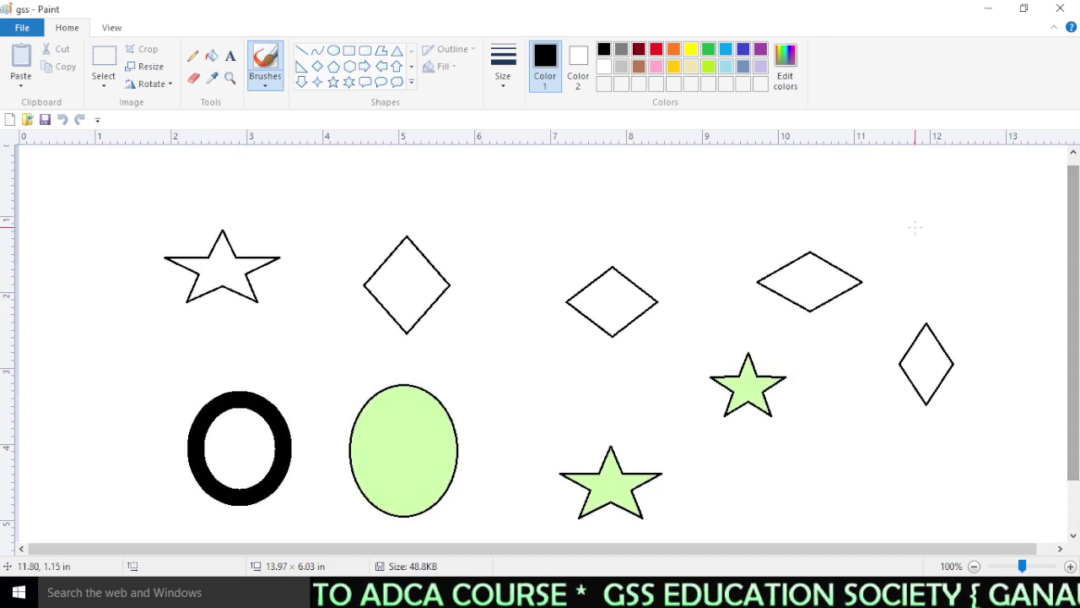
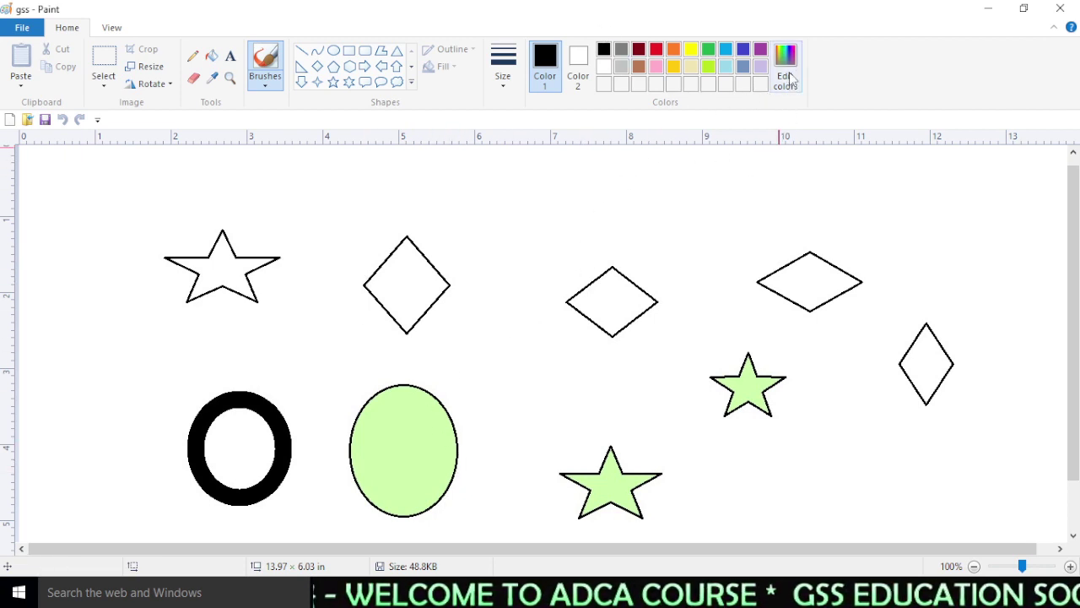
left_click(785, 66)
left_click(626, 381)
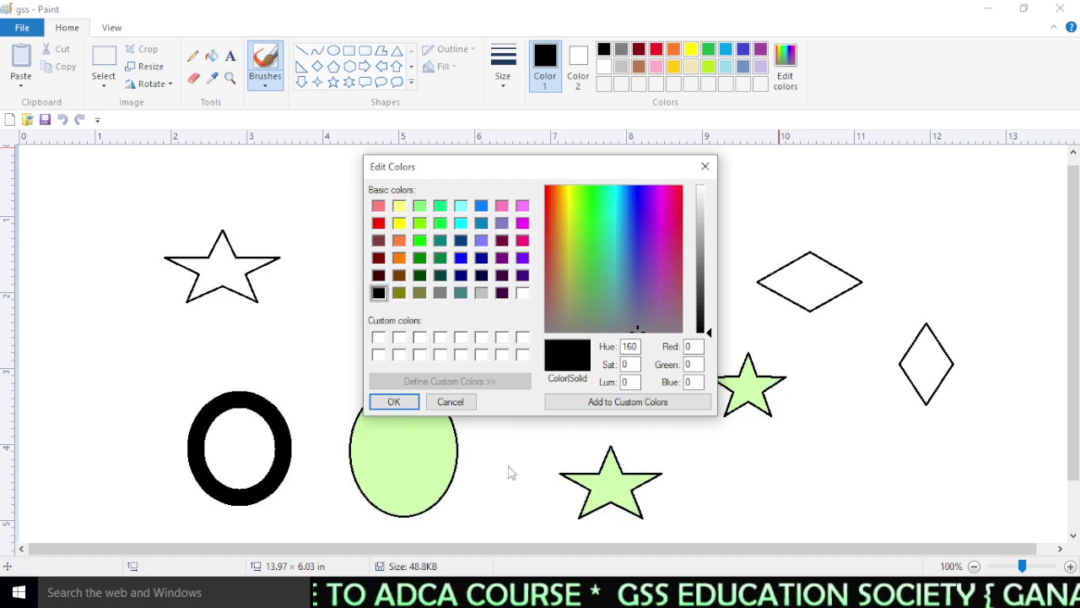
left_click(451, 402)
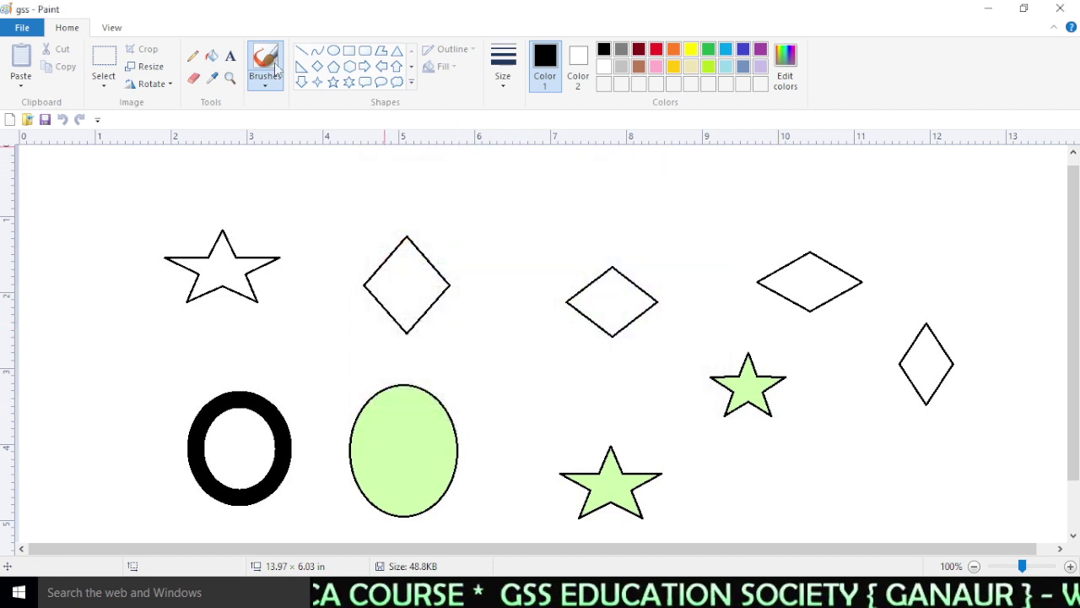
- Sample the light green of the filled oval and fill the unfilled star and the two diamonds nearest it
left_click(214, 81)
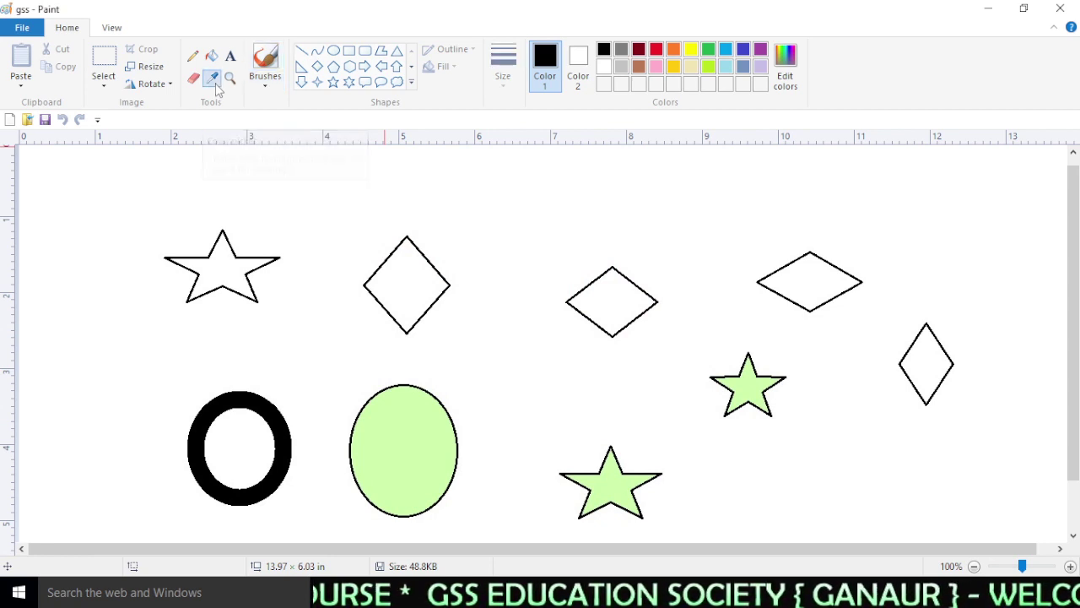
left_click(413, 439)
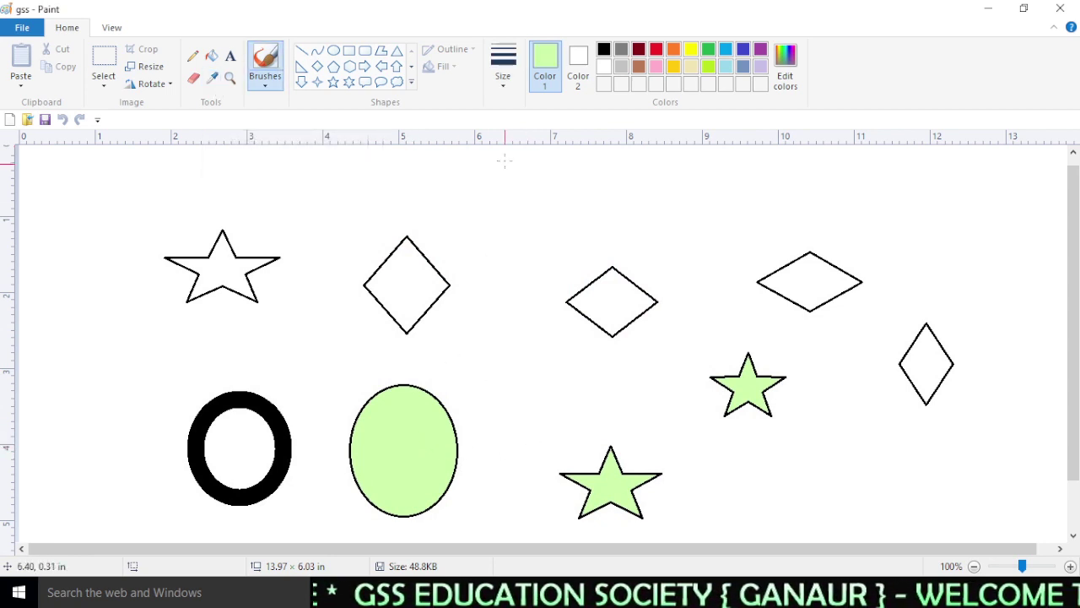
left_click(211, 56)
left_click(414, 291)
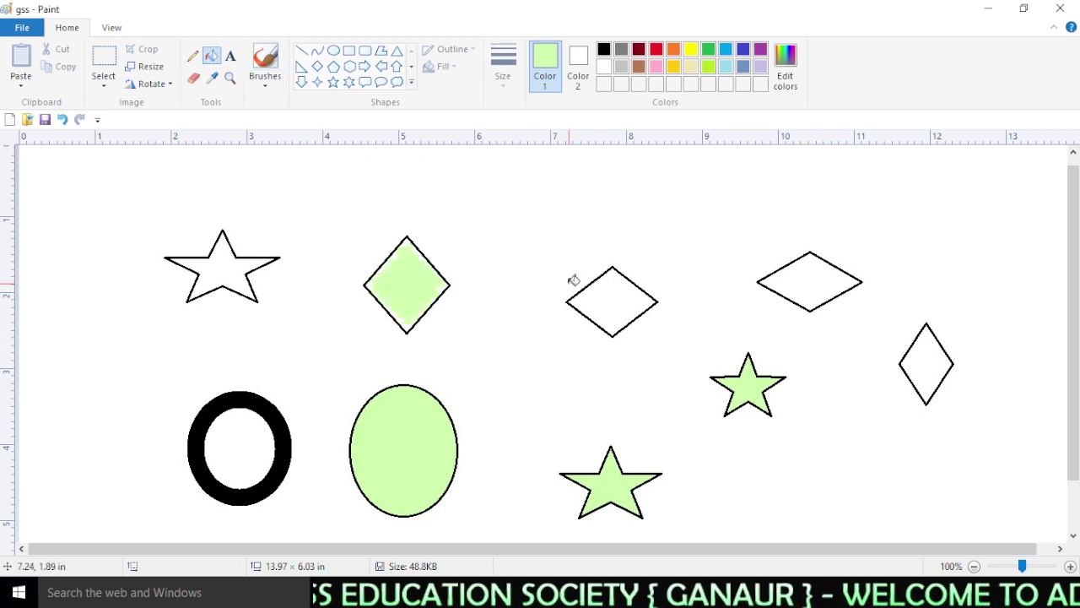
left_click(634, 298)
left_click(212, 274)
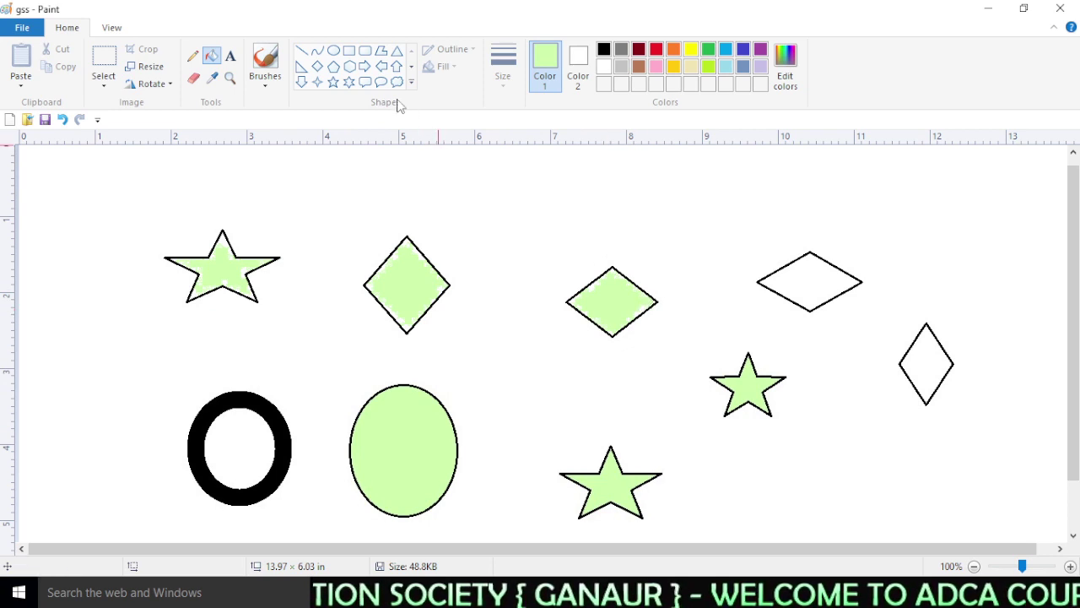
- Select the Rectangle shape and set its outline to Solid color
left_click(349, 52)
left_click(447, 69)
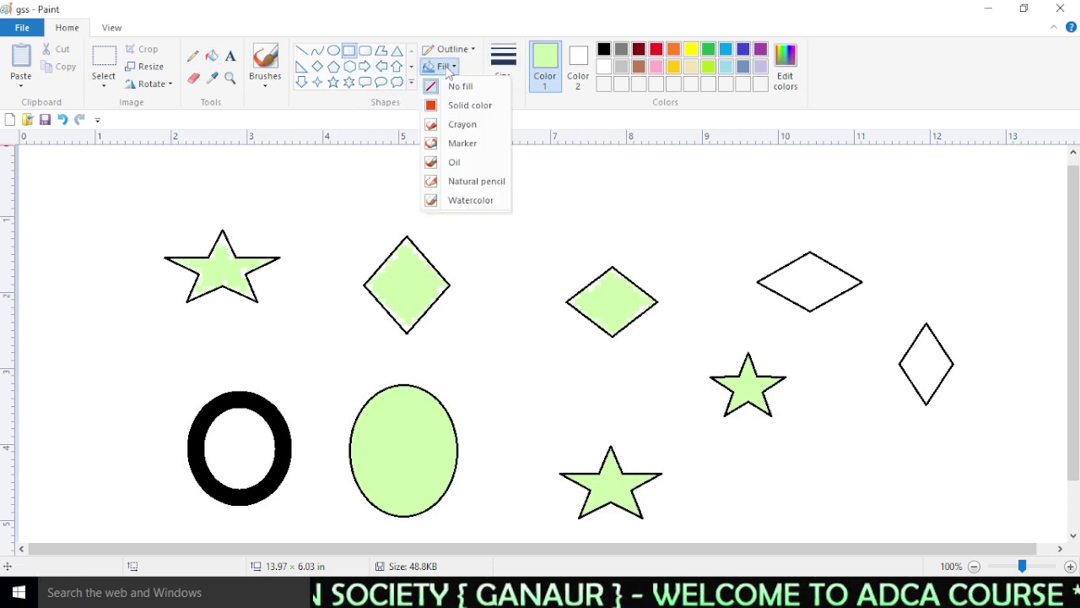
left_click(456, 51)
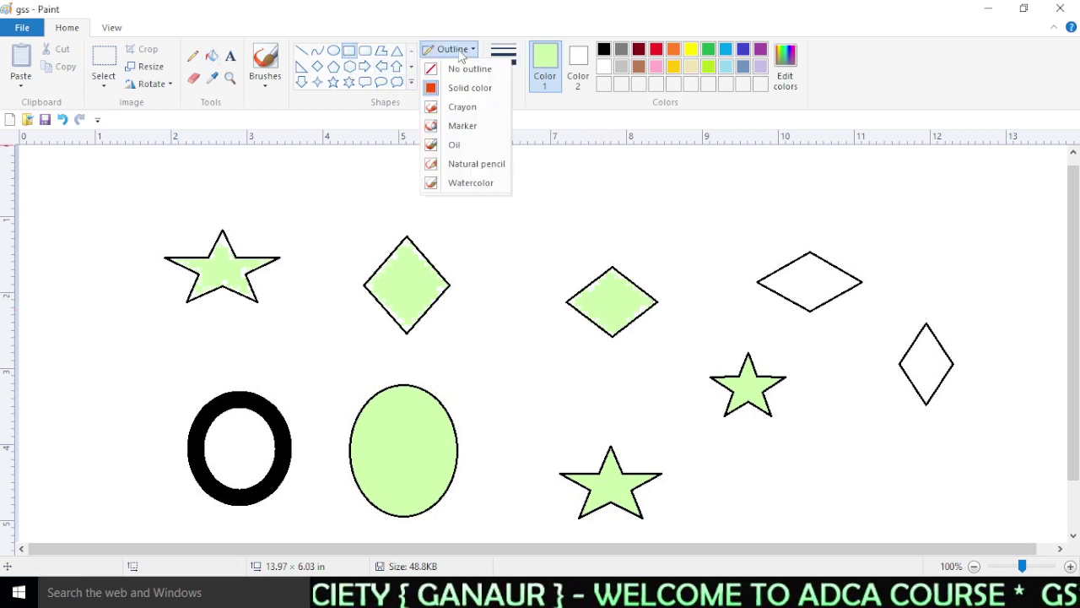
left_click(456, 87)
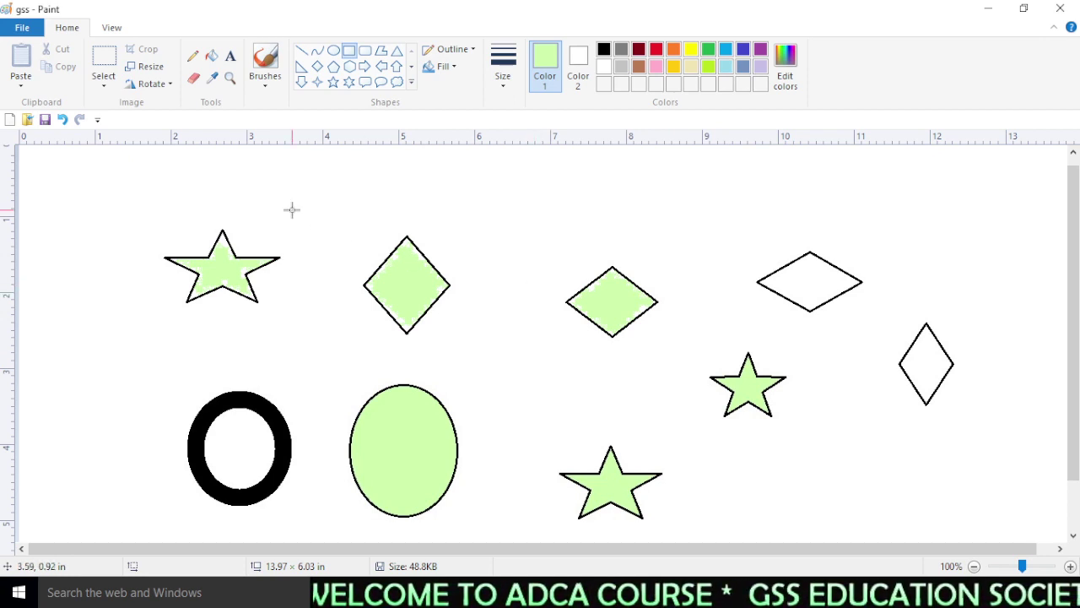
- Crop the picture to a selection about 4.74 × 4.81 in around the leftmost star, diamond and two ovals, and undo the crop
left_click(104, 57)
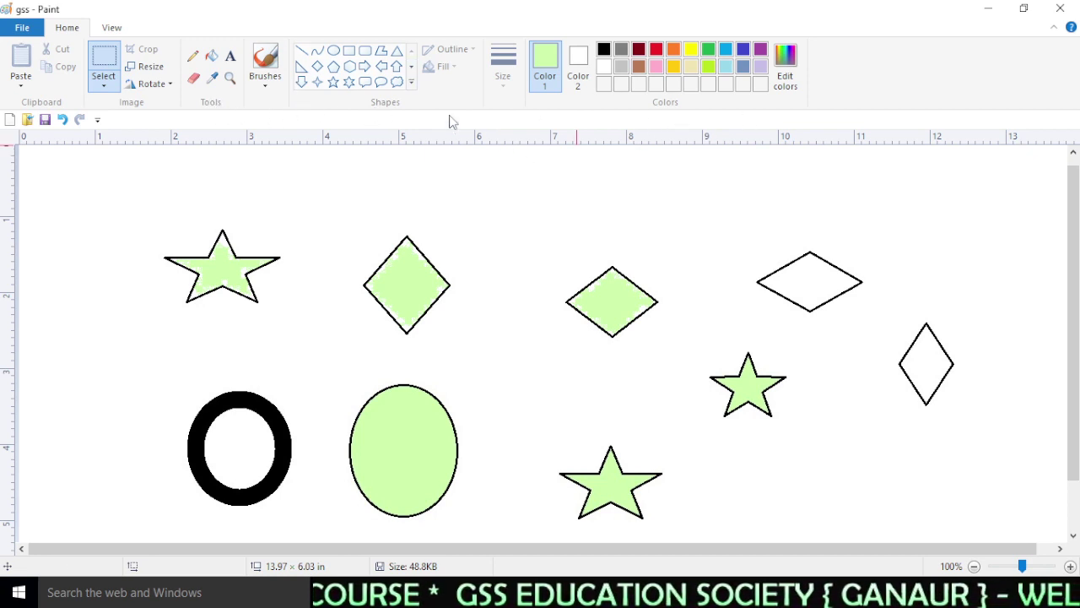
left_click(106, 87)
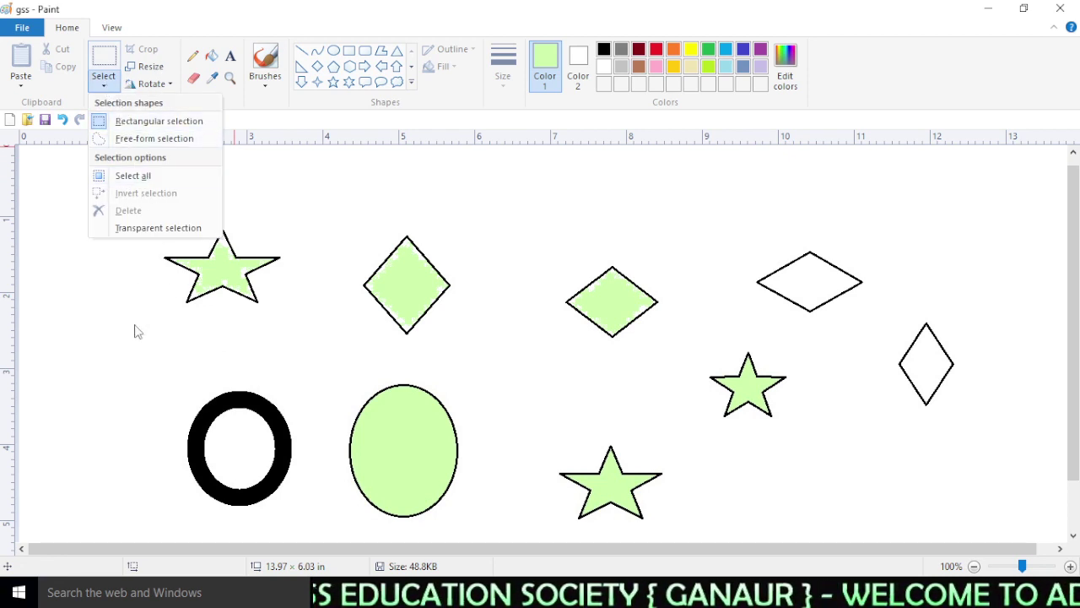
left_click(104, 55)
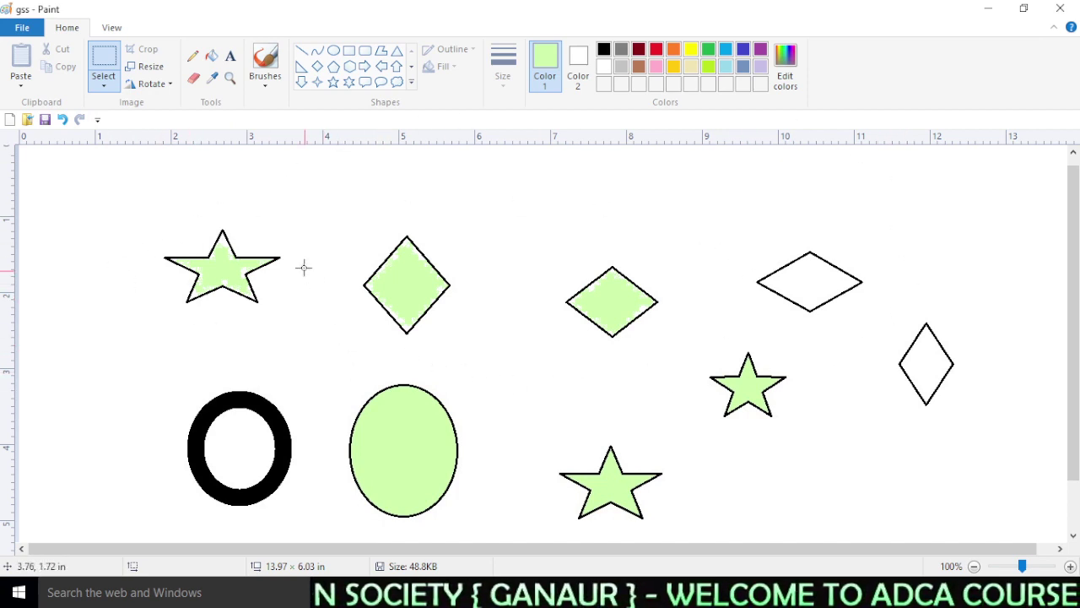
left_click_drag(142, 170, 499, 536)
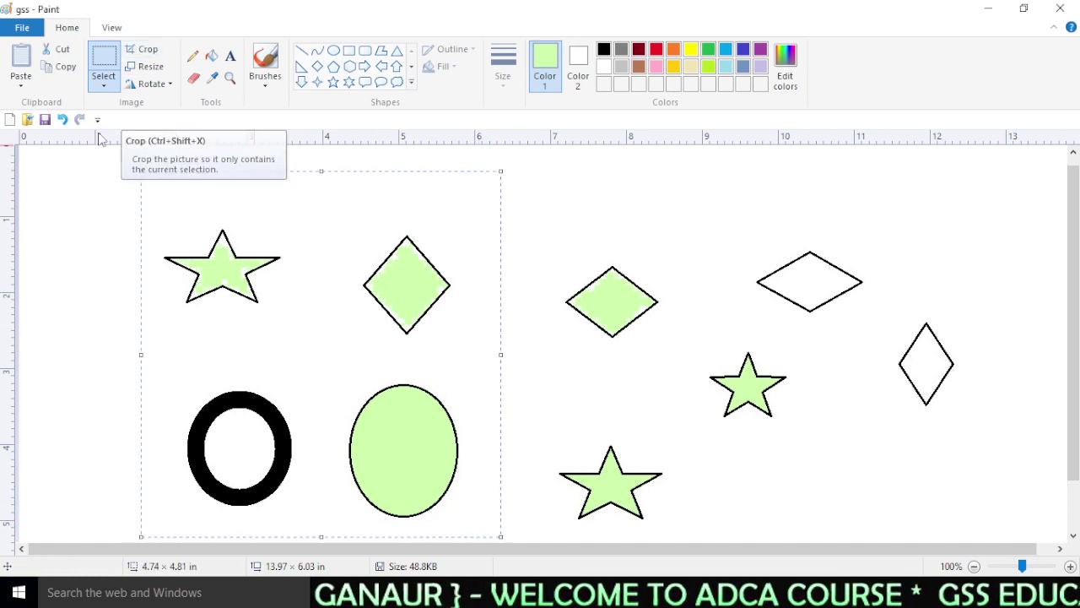
left_click(147, 50)
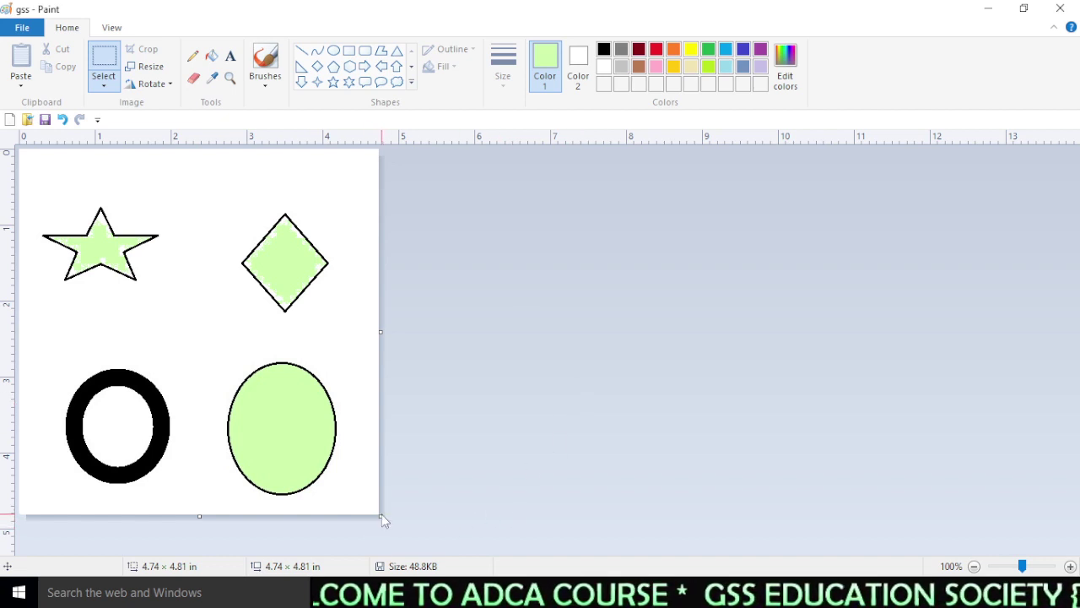
key("ctrl+z")
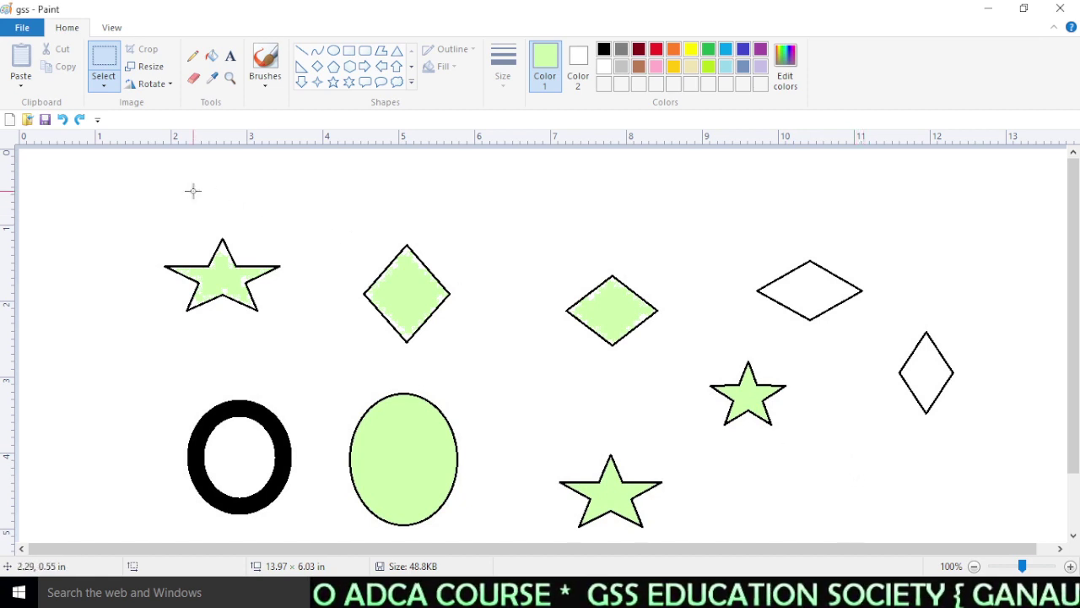
- Close the program without saving the changes to gss
key("alt+F4")
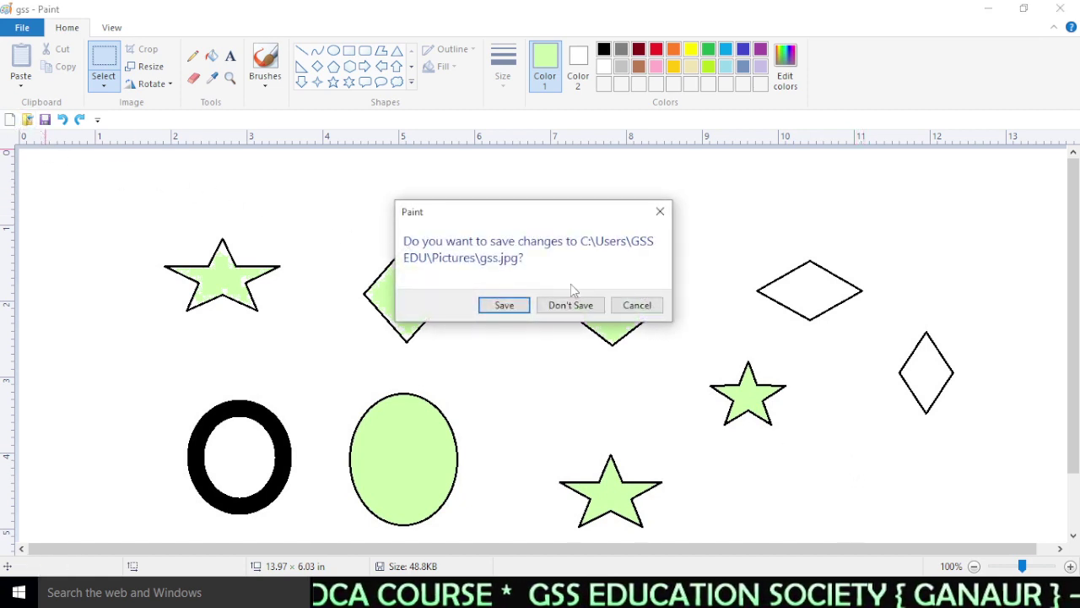
left_click(571, 304)
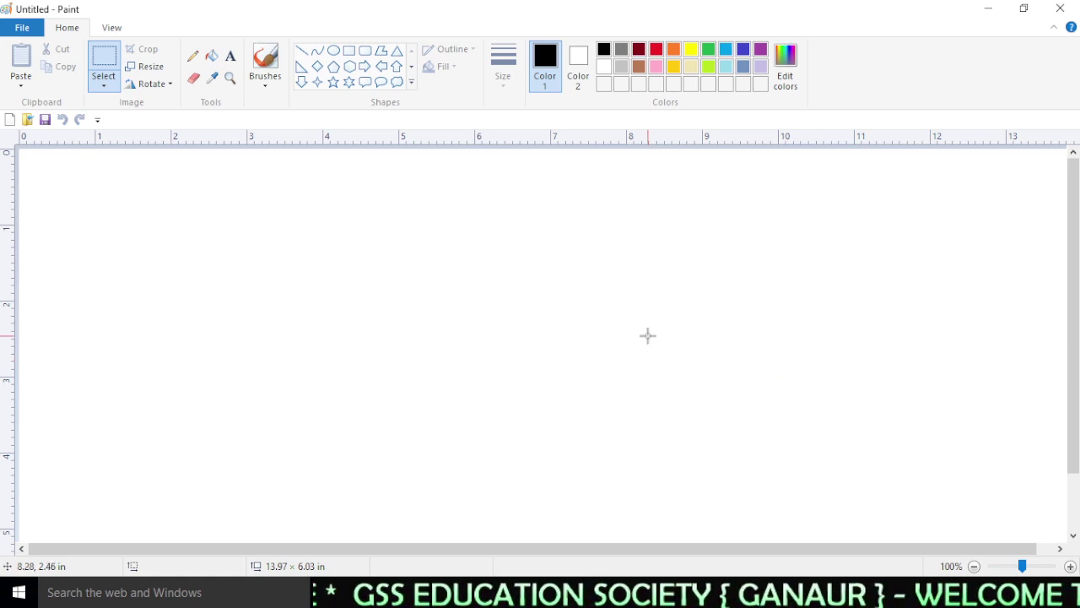
- Draw a black-outlined rectangle about 3.29 × 3.57 in on the right half of the blank canvas and fill it with green
left_click(349, 50)
left_click_drag(628, 208, 878, 477)
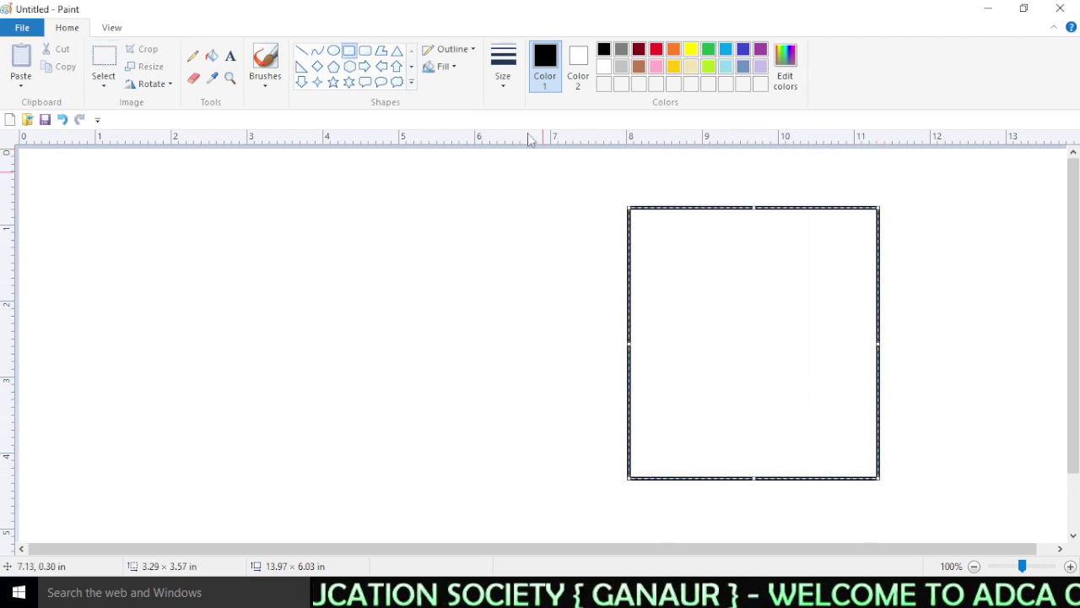
left_click(213, 56)
left_click(709, 51)
left_click(746, 348)
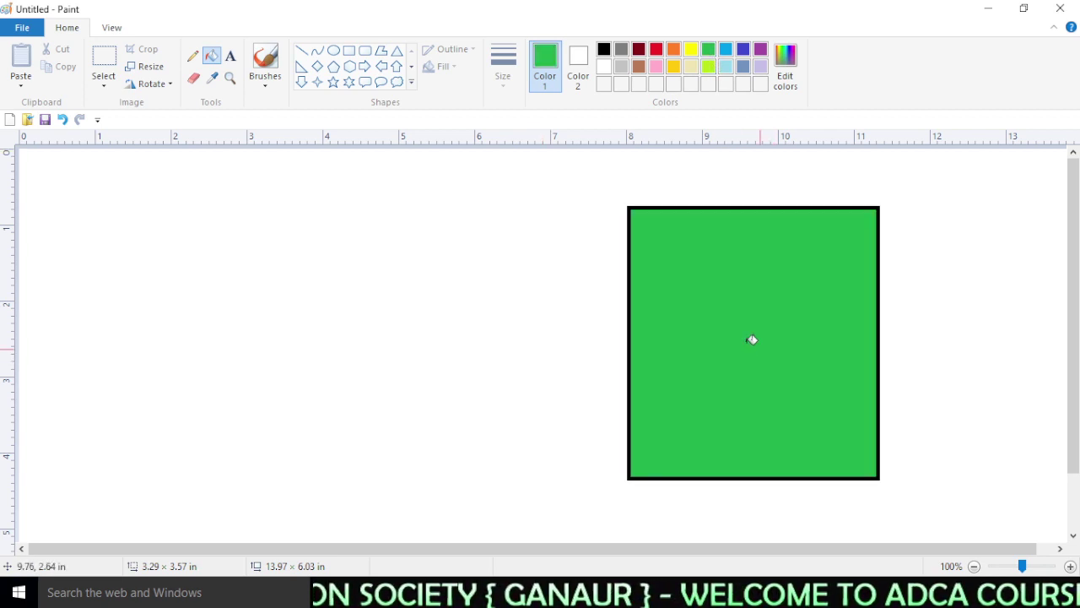
- Move a rectangular piece about 2.07 × 1.69 in from inside the green rectangle to the upper-left canvas and shrink it to about 1.53 × 1.30 in
left_click(107, 87)
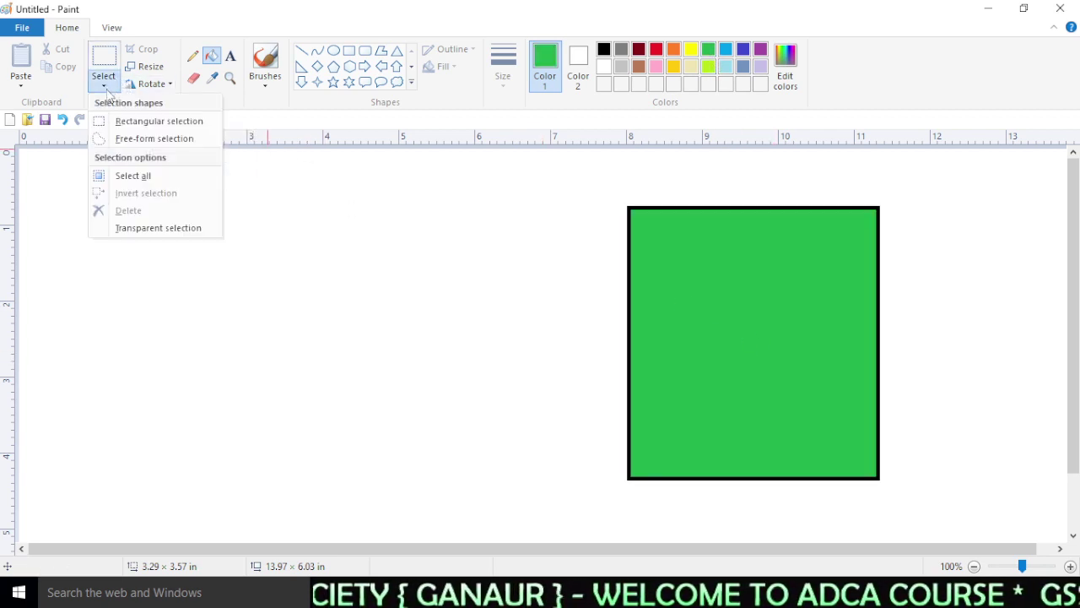
left_click(137, 124)
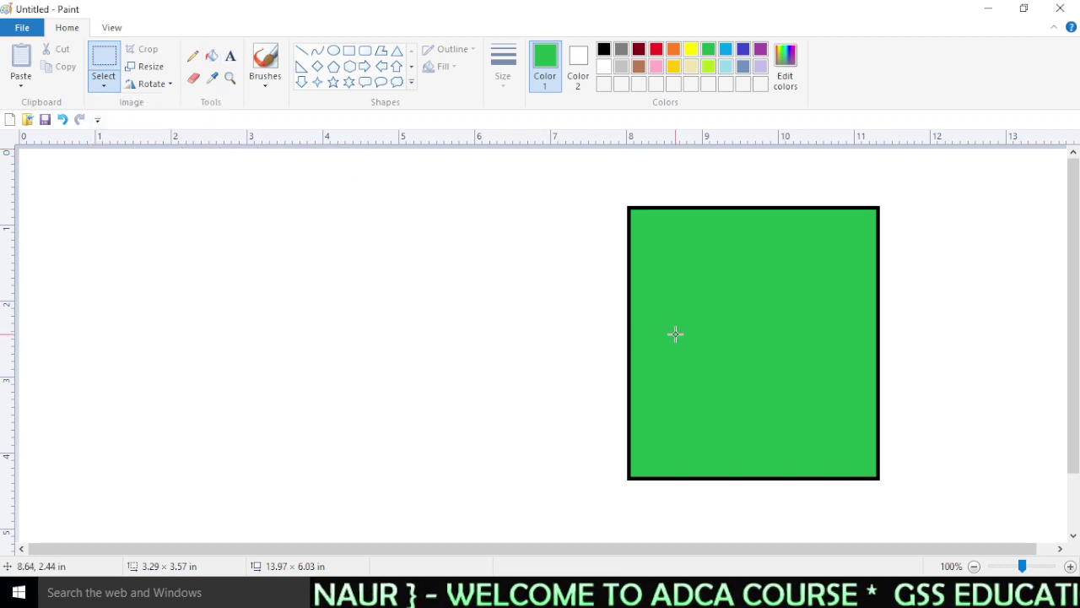
left_click_drag(658, 255, 817, 384)
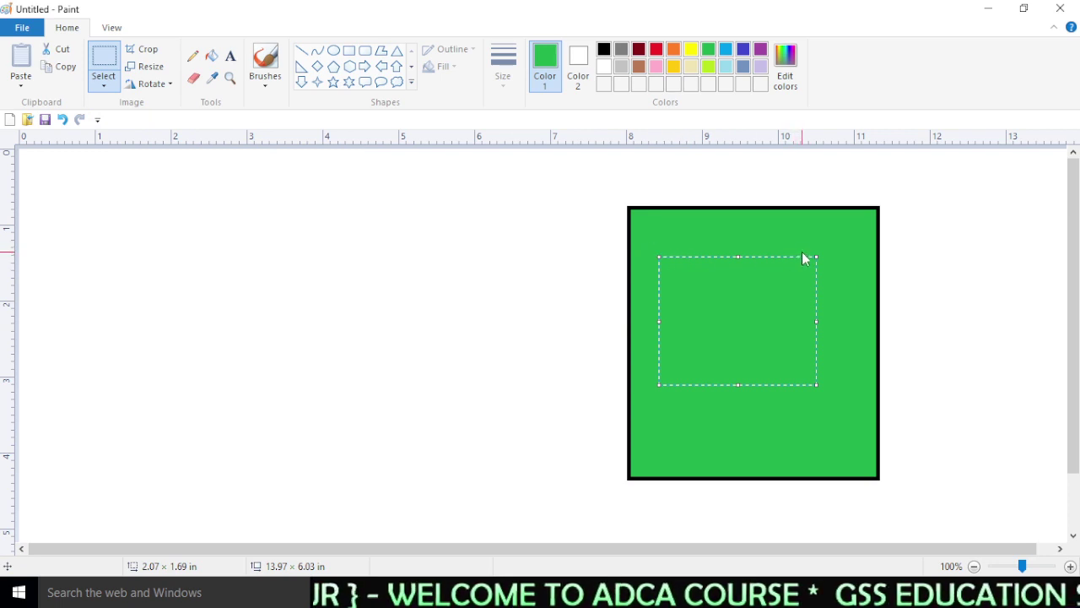
left_click_drag(713, 289, 341, 209)
left_click_drag(433, 298, 410, 280)
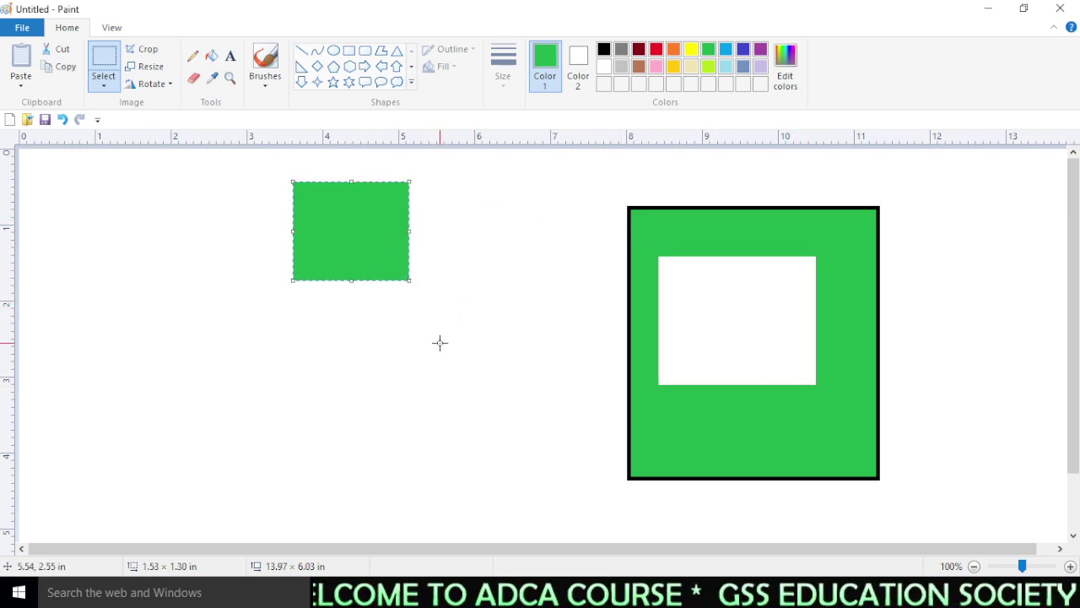
- Undo the move and resize of the green piece taken from the rectangle
left_click(422, 363)
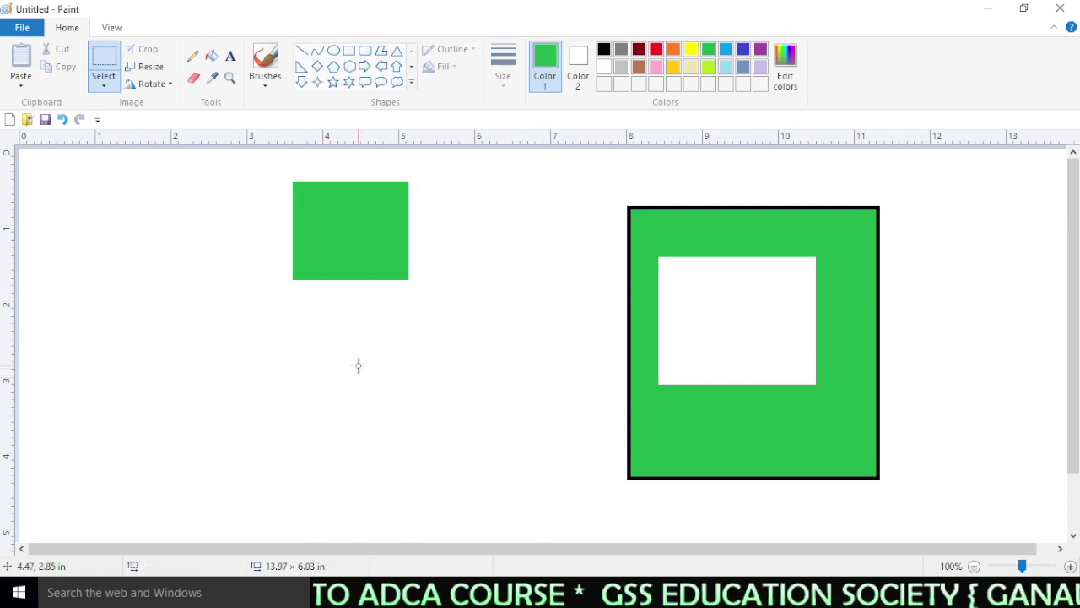
left_click(62, 119)
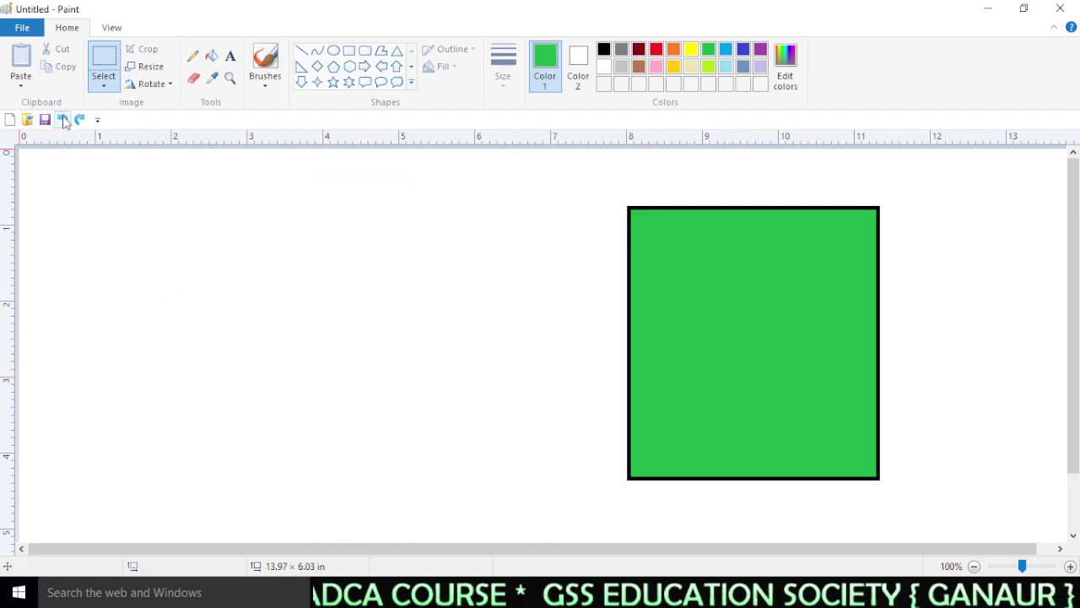
- Select an irregular free-form piece inside the green rectangle and move it onto the blank left part of the canvas
left_click(101, 80)
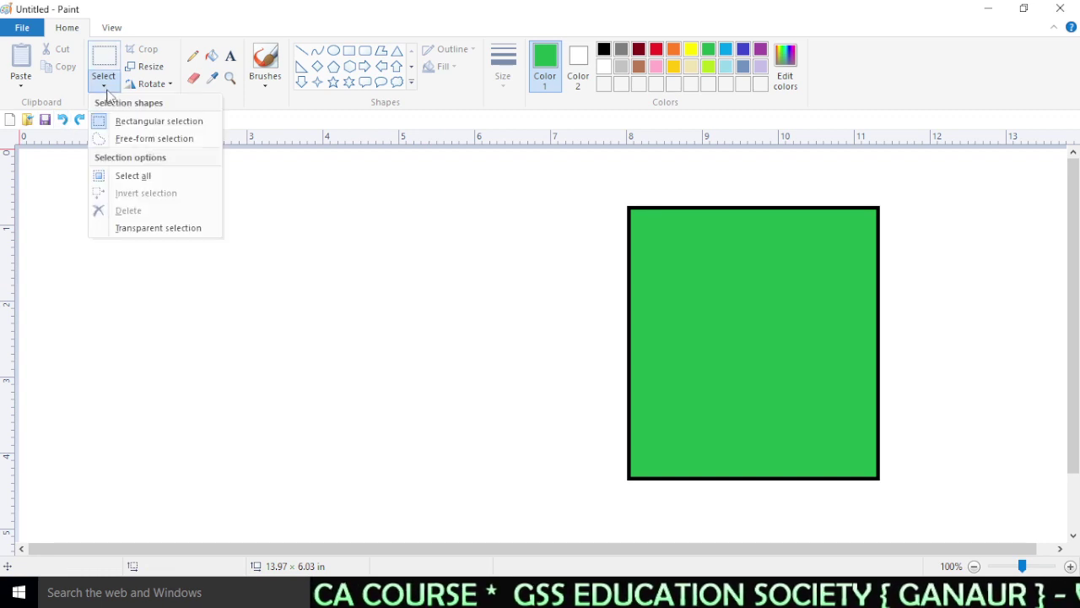
left_click(162, 140)
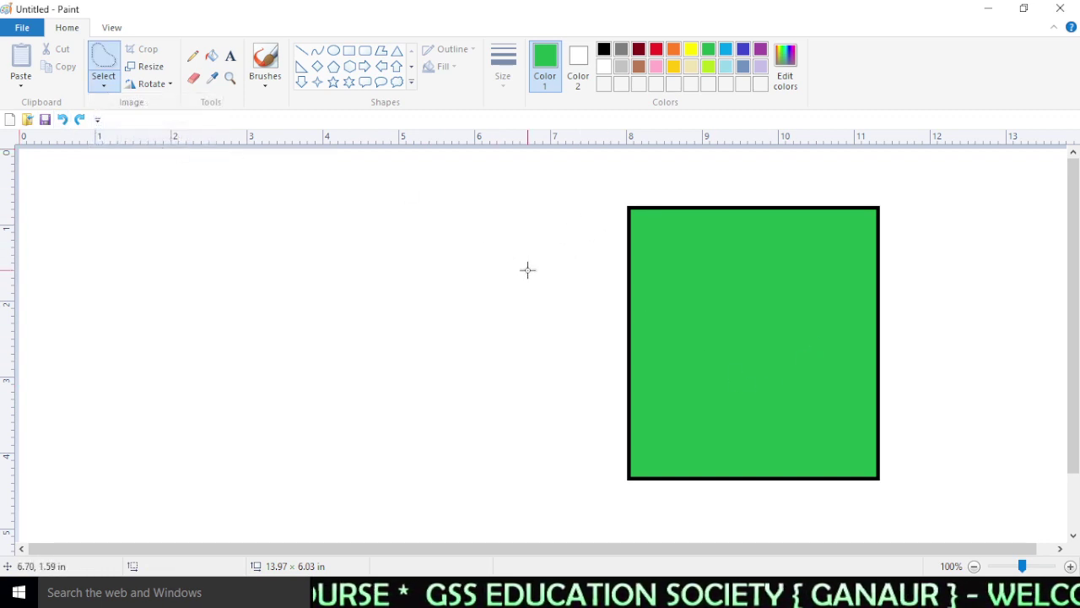
mouse_move(786, 294)
left_mouse_down()
mouse_move(756, 265)
mouse_move(753, 295)
mouse_move(717, 324)
mouse_move(714, 372)
mouse_move(718, 421)
mouse_move(782, 430)
mouse_move(847, 386)
mouse_move(860, 337)
mouse_move(814, 328)
mouse_move(791, 287)
mouse_move(792, 357)
mouse_move(553, 326)
mouse_move(387, 228)
left_mouse_up()
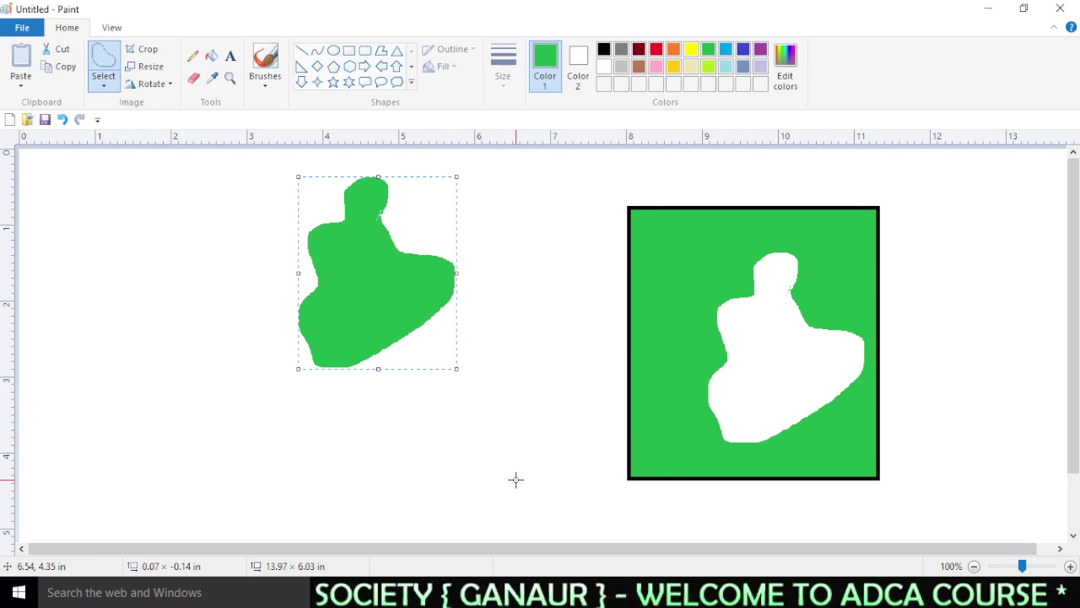
left_click_drag(332, 229, 300, 266)
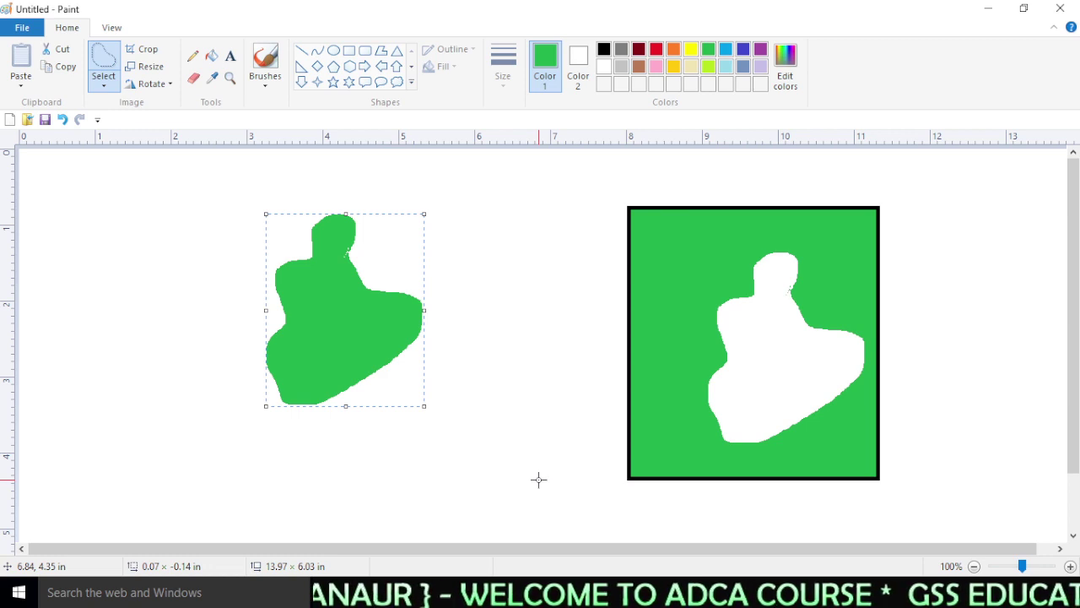
- Delete the moved free-form piece and another narrow free-form area of the green rectangle, and undo back to the intact rectangle
key("Delete")
mouse_move(697, 287)
left_mouse_down()
mouse_move(689, 248)
mouse_move(673, 372)
mouse_move(695, 275)
left_mouse_up()
key("Delete")
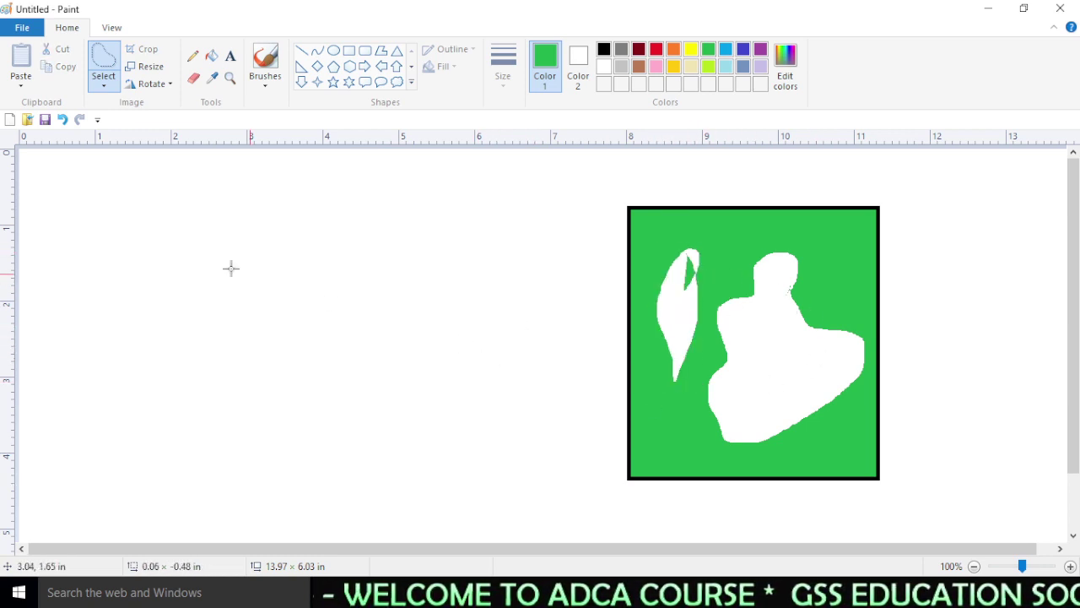
left_click(62, 119)
left_click(62, 119)
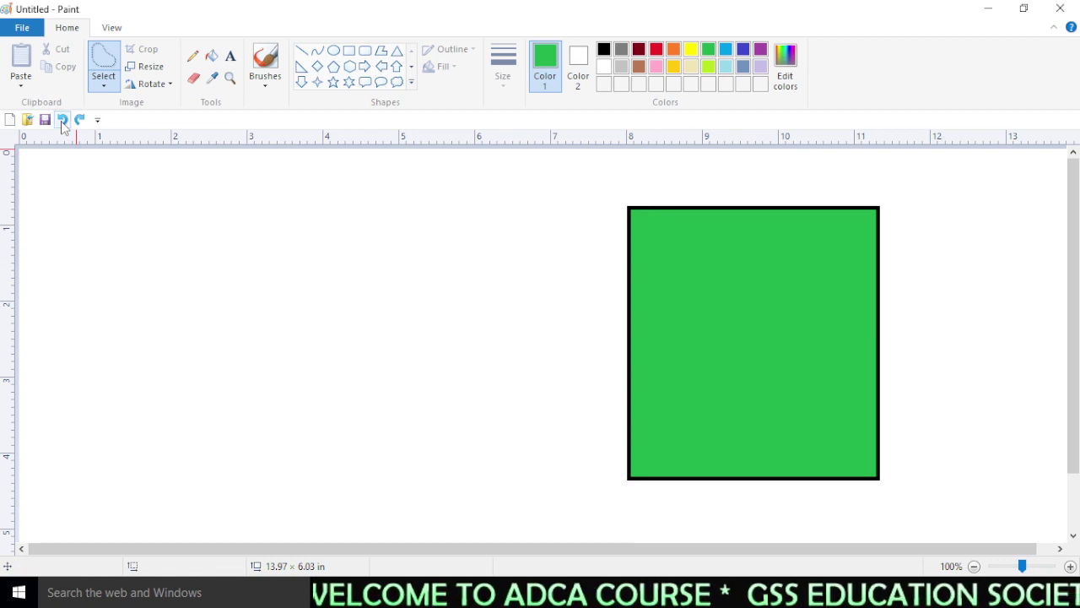
- Select the whole canvas, delete its contents, and undo the deletion
left_click(104, 81)
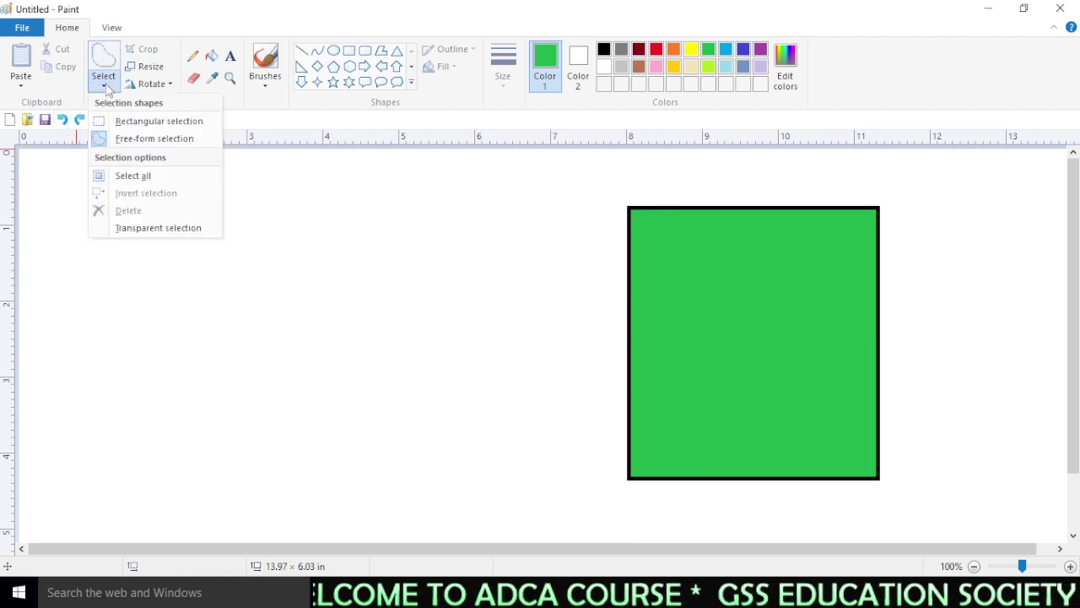
left_click(122, 177)
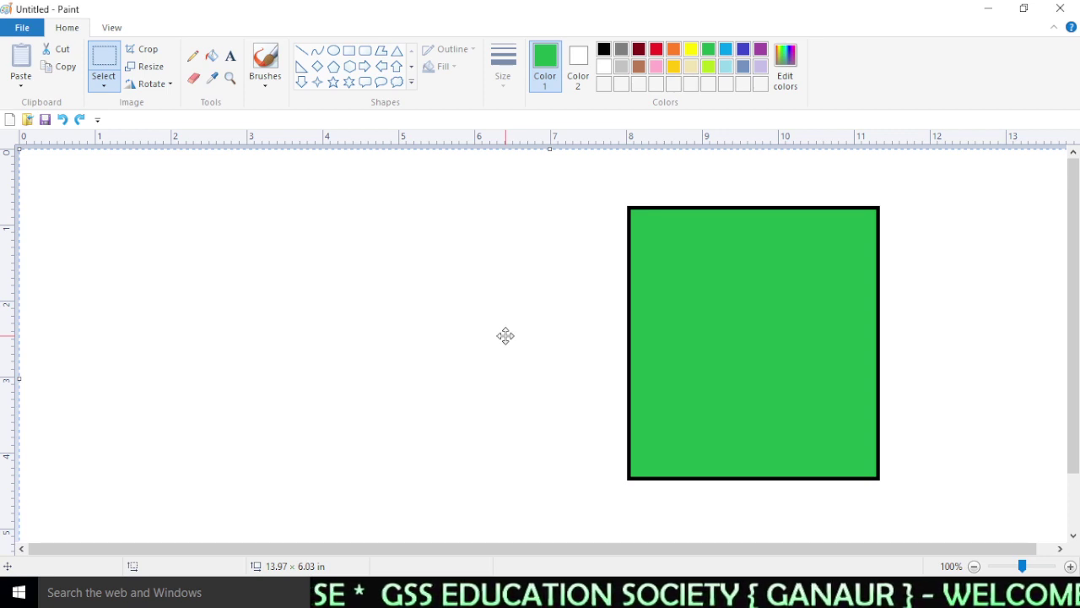
key("Delete")
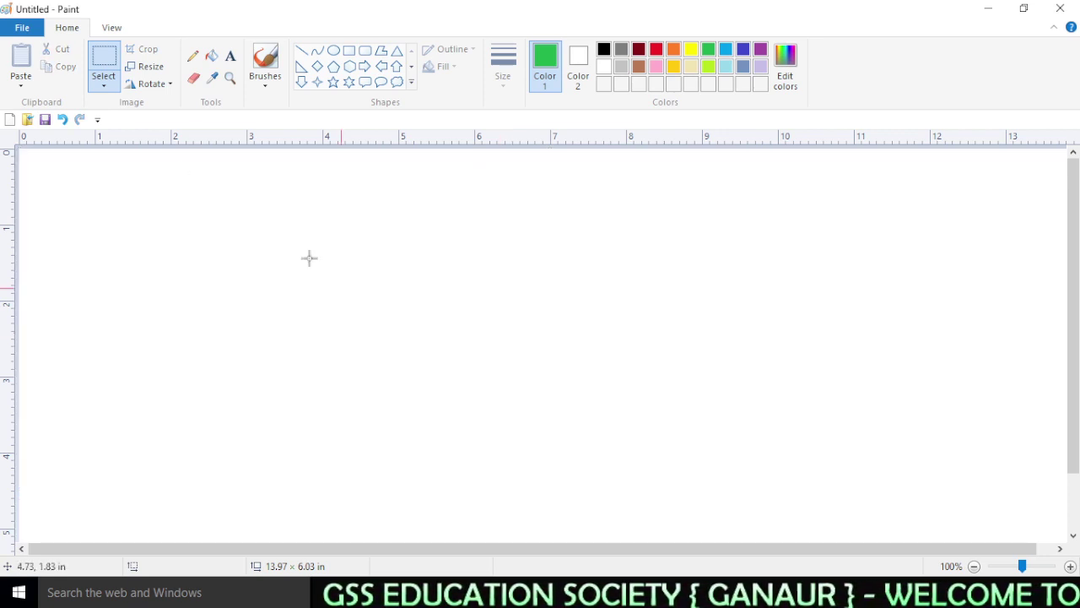
left_click(62, 119)
left_click(104, 82)
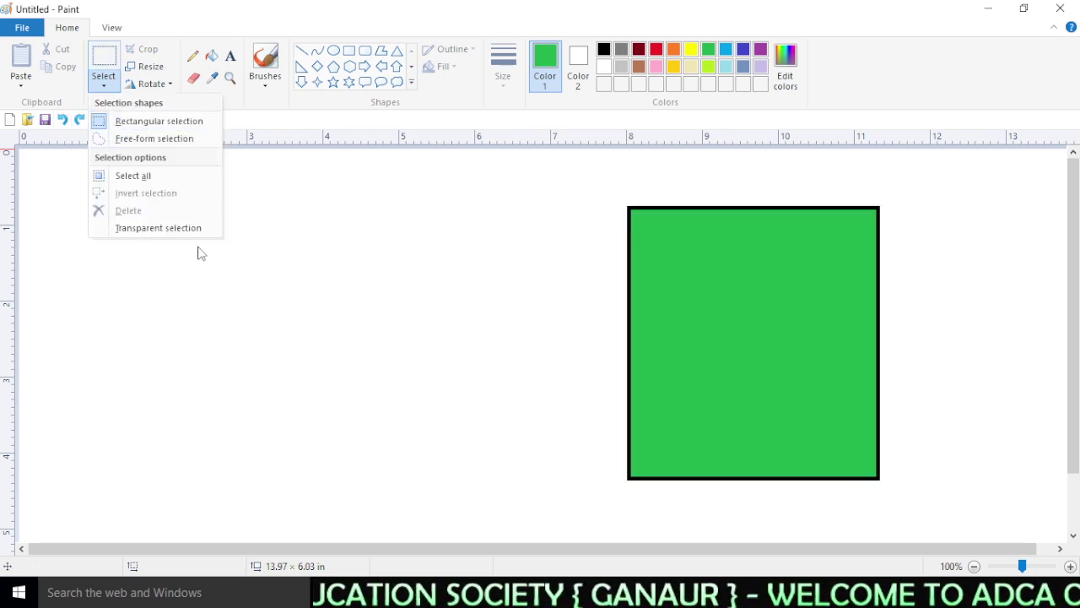
left_click(249, 352)
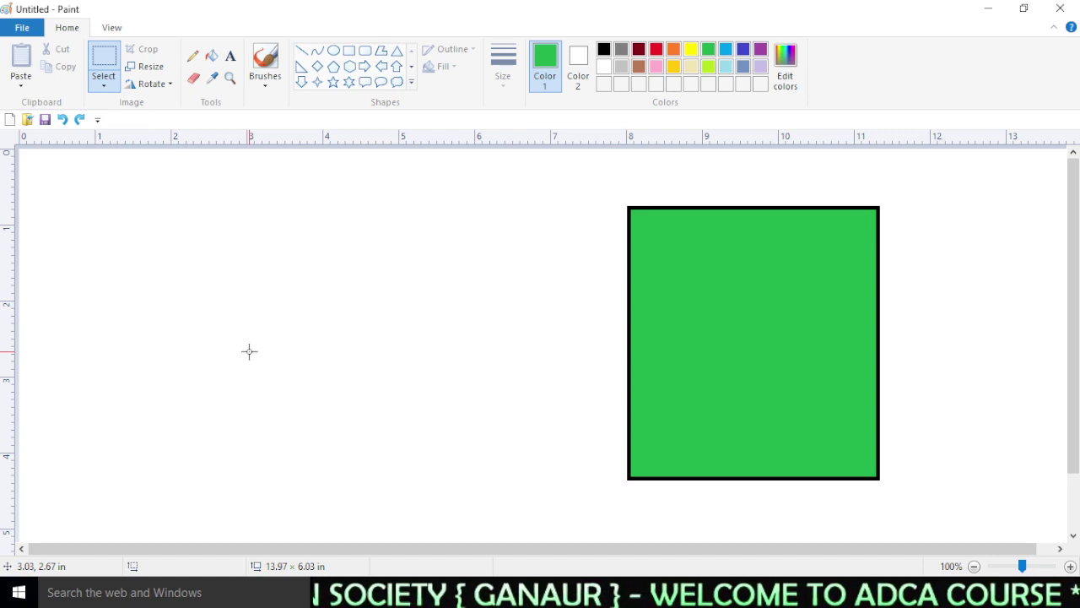
- Draw a green-outlined five-point star about 2.47 × 1.89 in on the left part of the canvas, fill it yellow and refill it light blue
left_click(333, 82)
left_click_drag(139, 222, 335, 372)
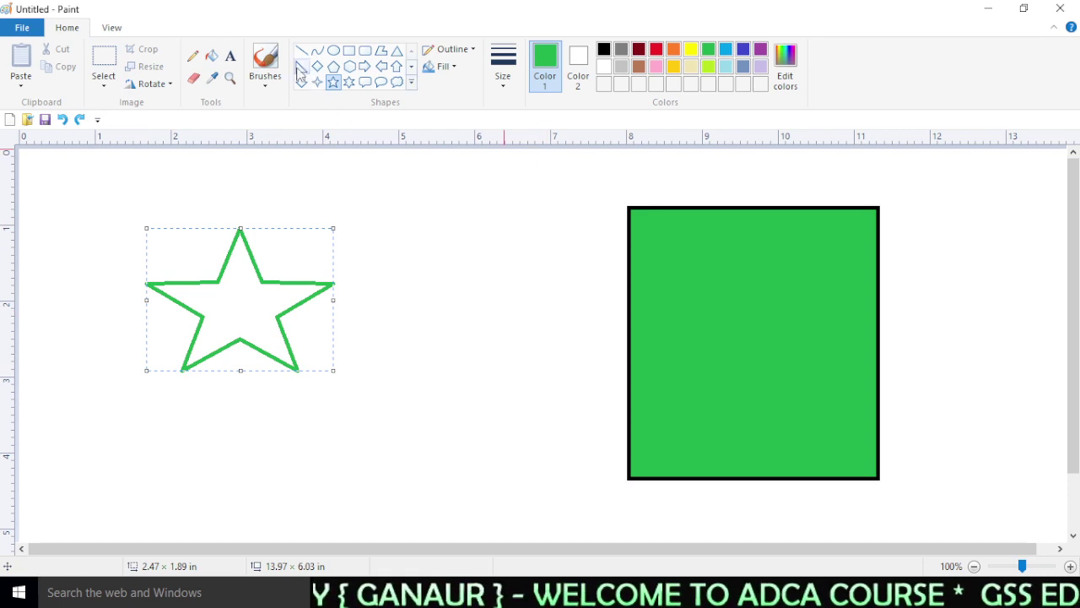
left_click(212, 56)
left_click(690, 49)
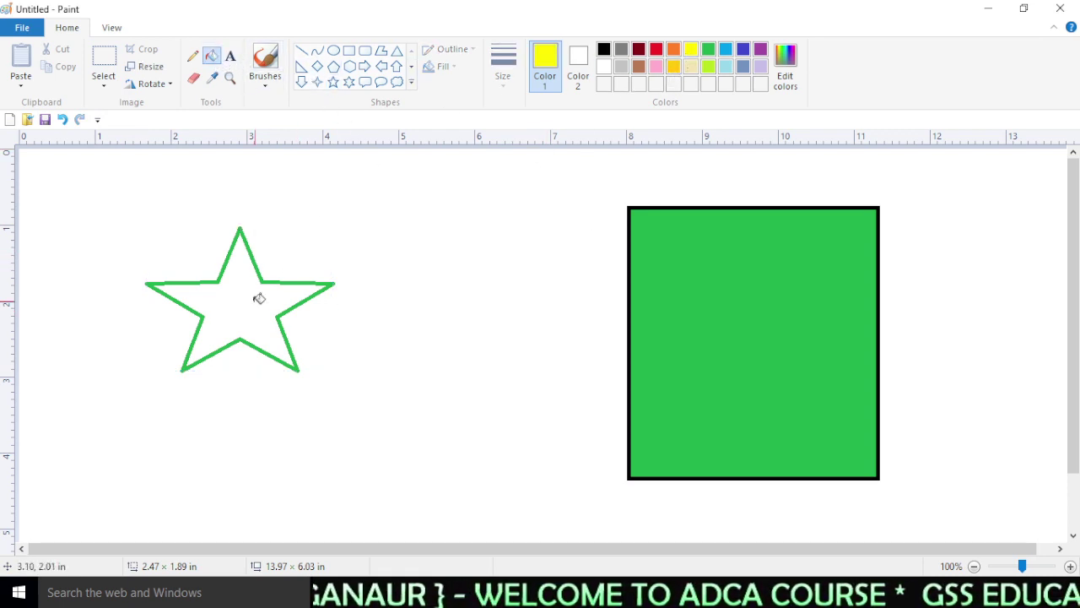
left_click(258, 299)
left_click(726, 49)
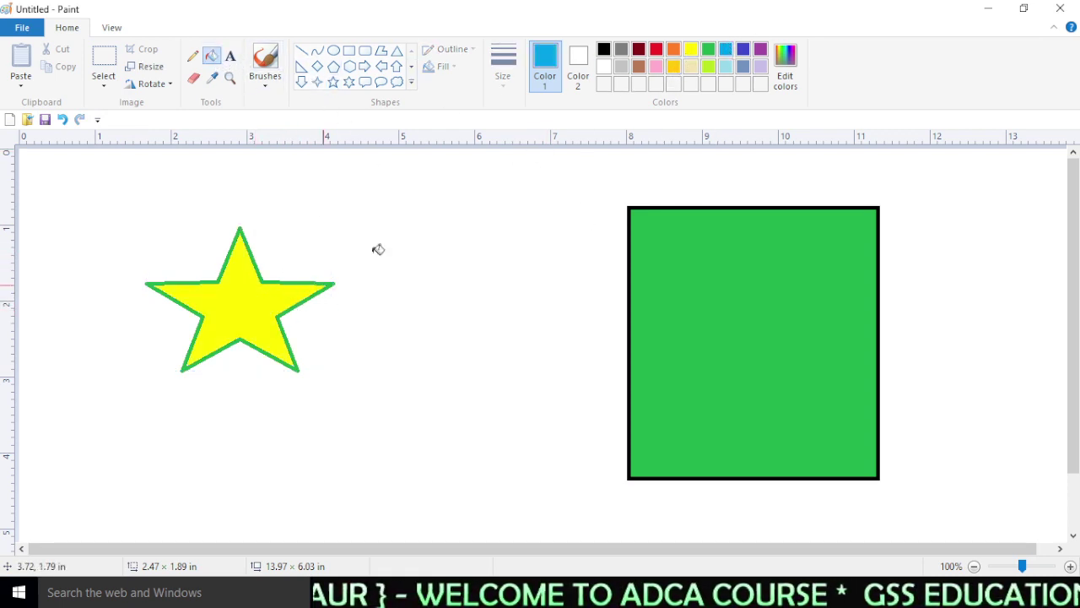
left_click(254, 322)
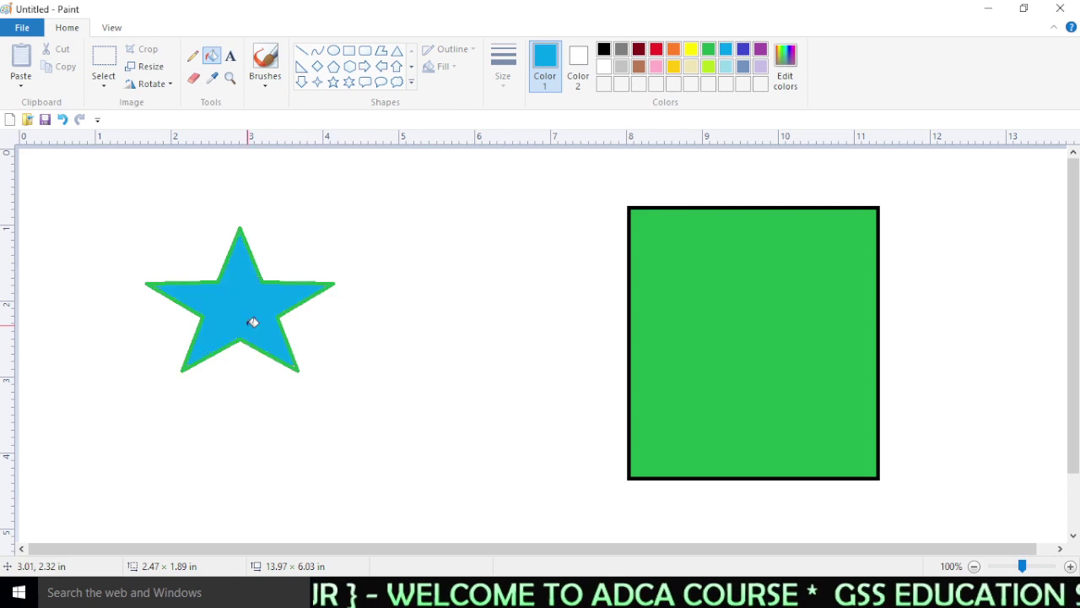
- Delete a rectangular selection about 3.20 × 2.92 in around the star, and undo the deletion
left_click(105, 61)
left_click_drag(108, 191, 352, 415)
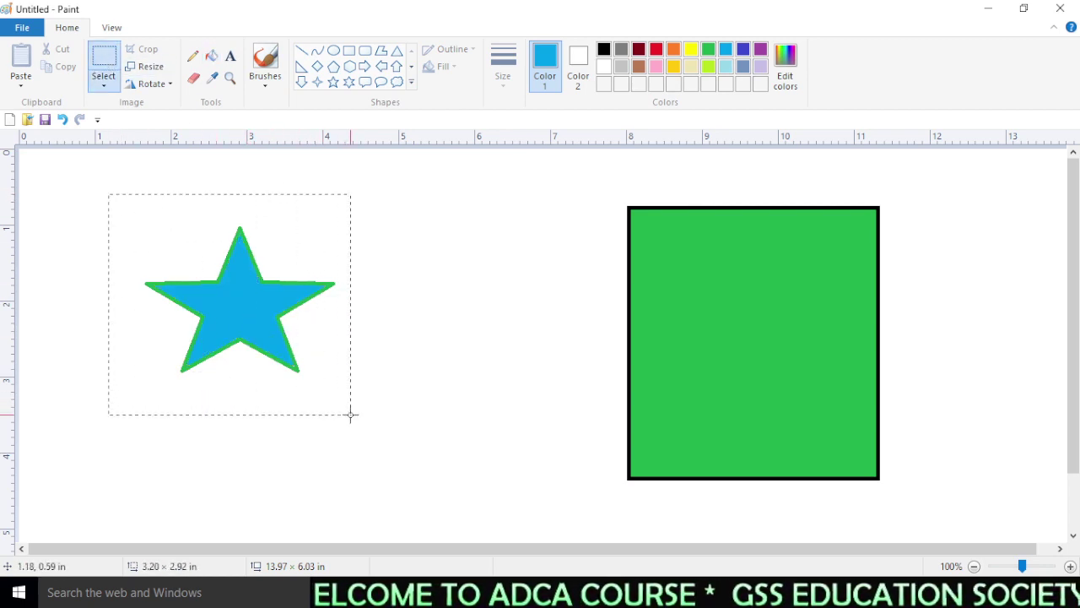
left_click(104, 81)
left_click(135, 211)
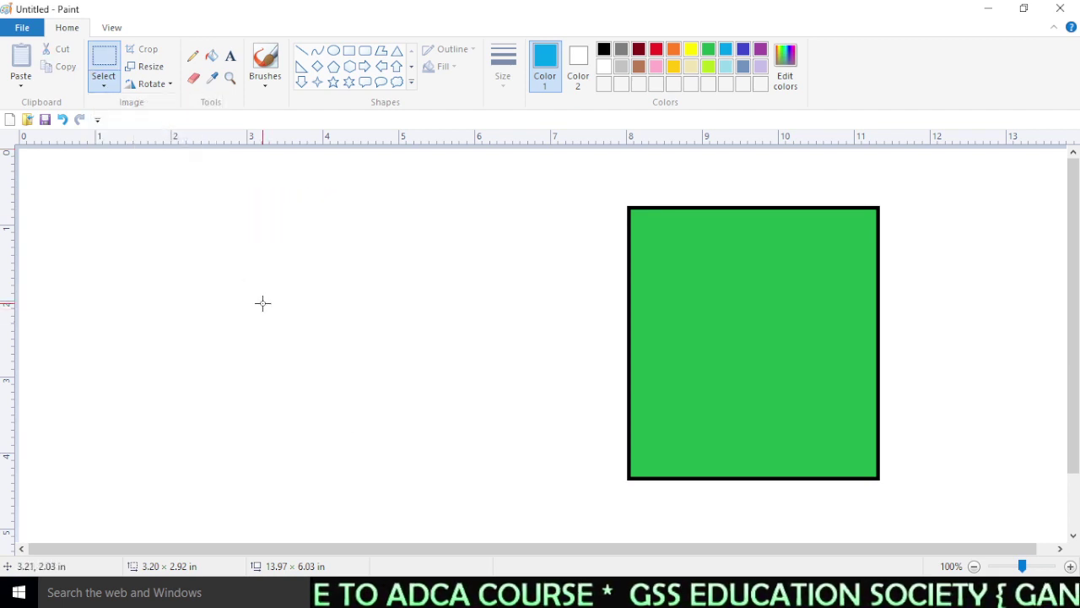
left_click(62, 119)
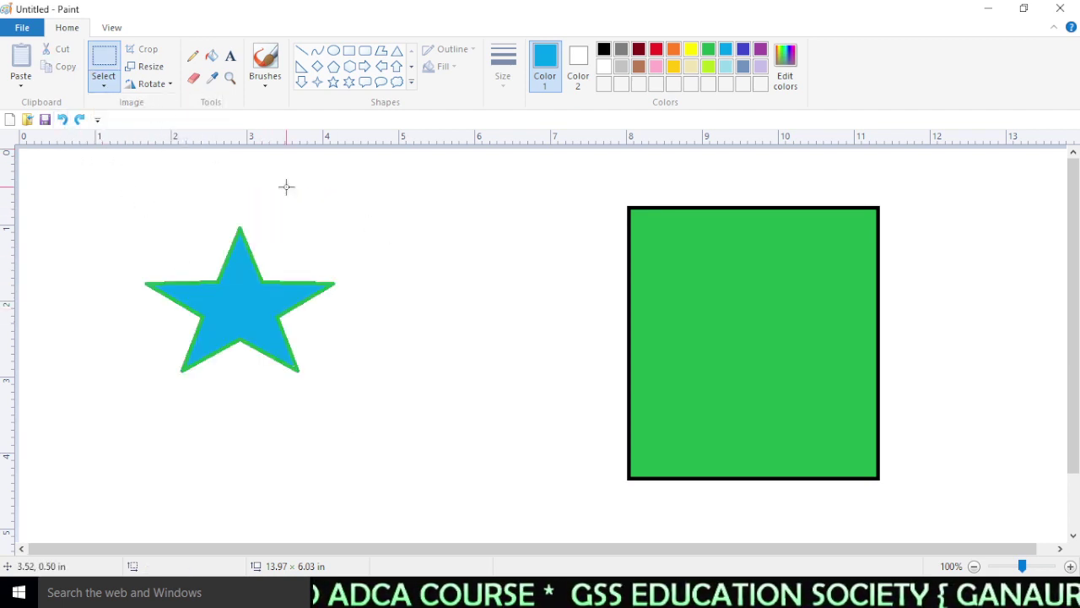
- Delete everything outside a free-form selection around the star by inverting the selection, undo the deletion and return to rectangular selection
left_click(104, 80)
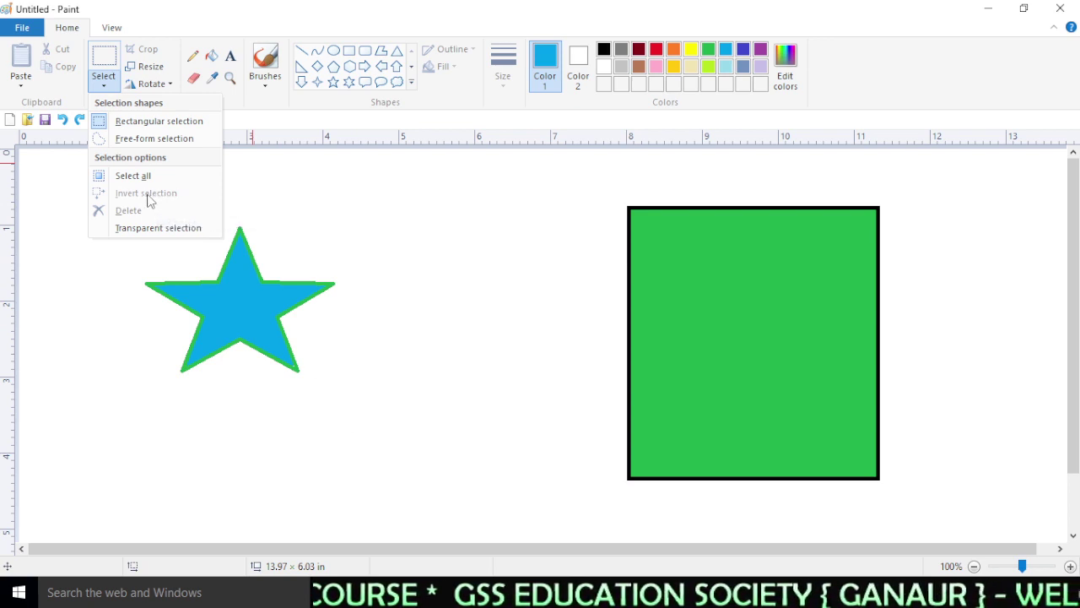
left_click(296, 236)
left_click_drag(115, 177, 357, 416)
left_click(103, 80)
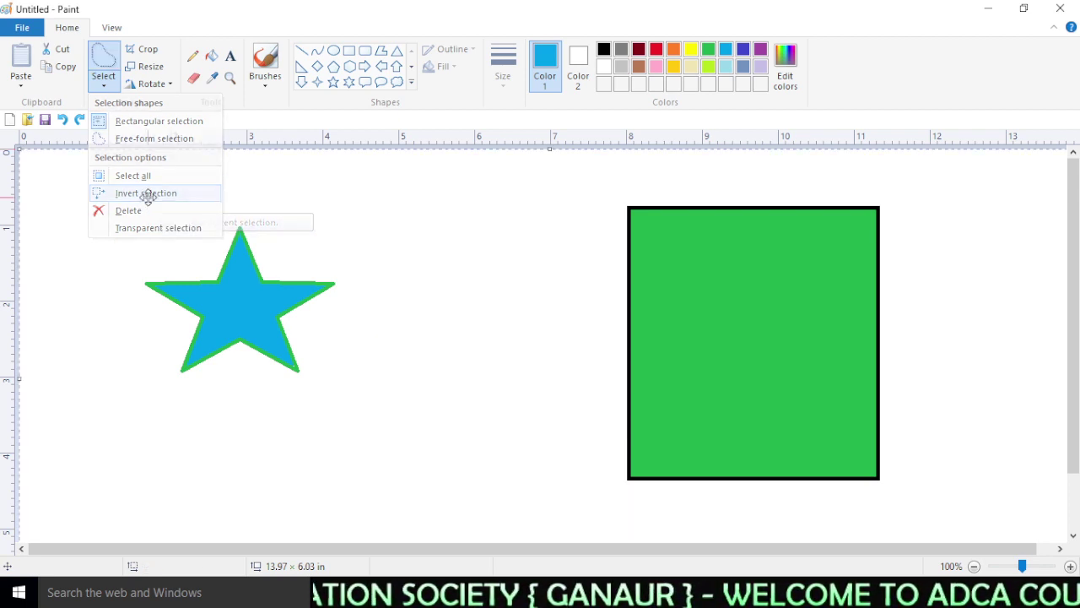
left_click(148, 193)
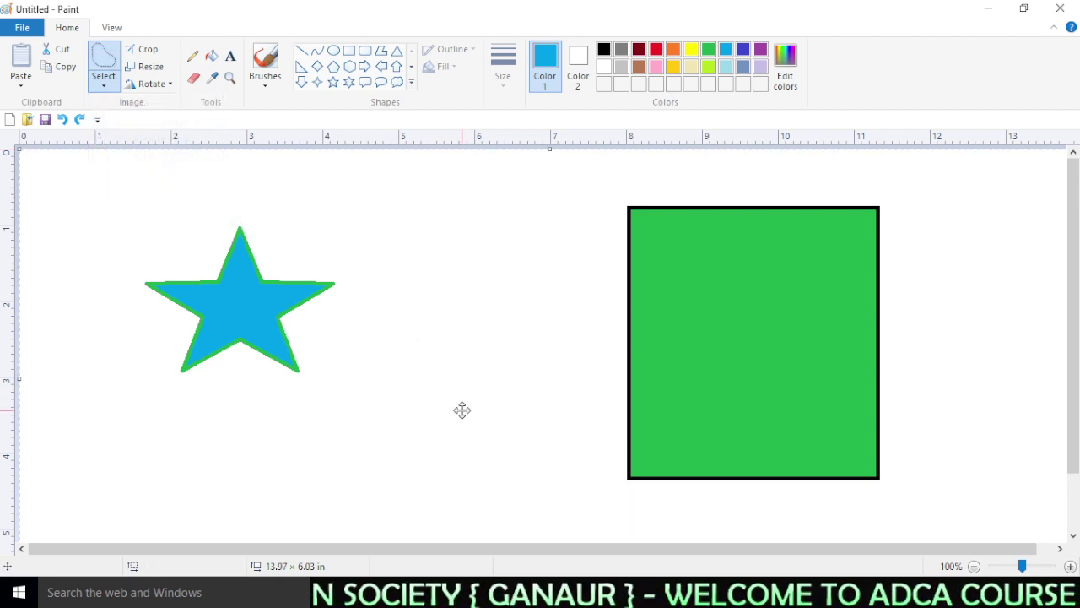
key("Delete")
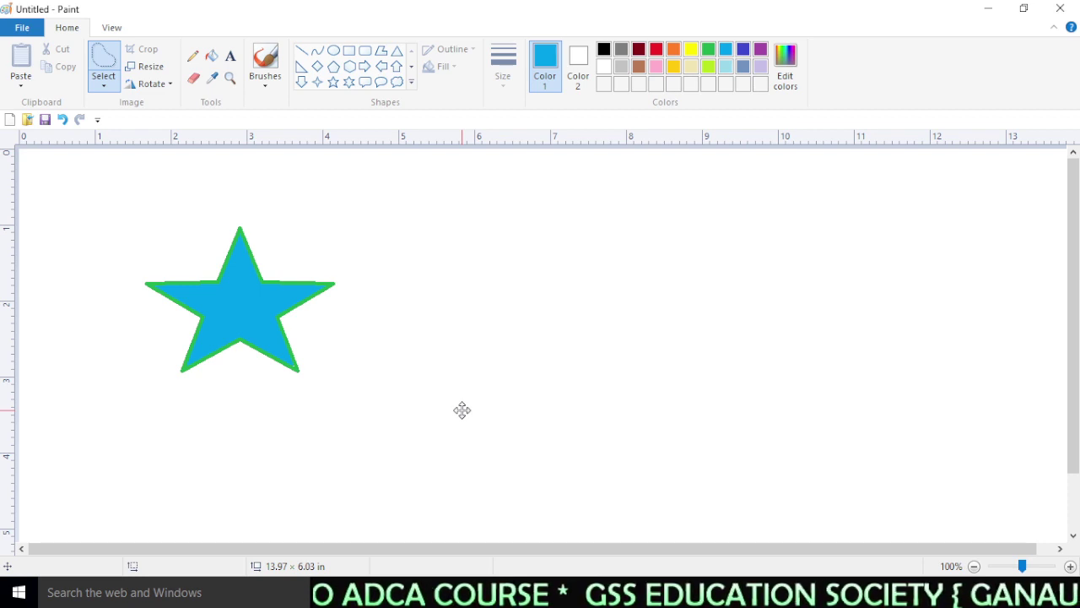
left_click(104, 81)
left_click(118, 127)
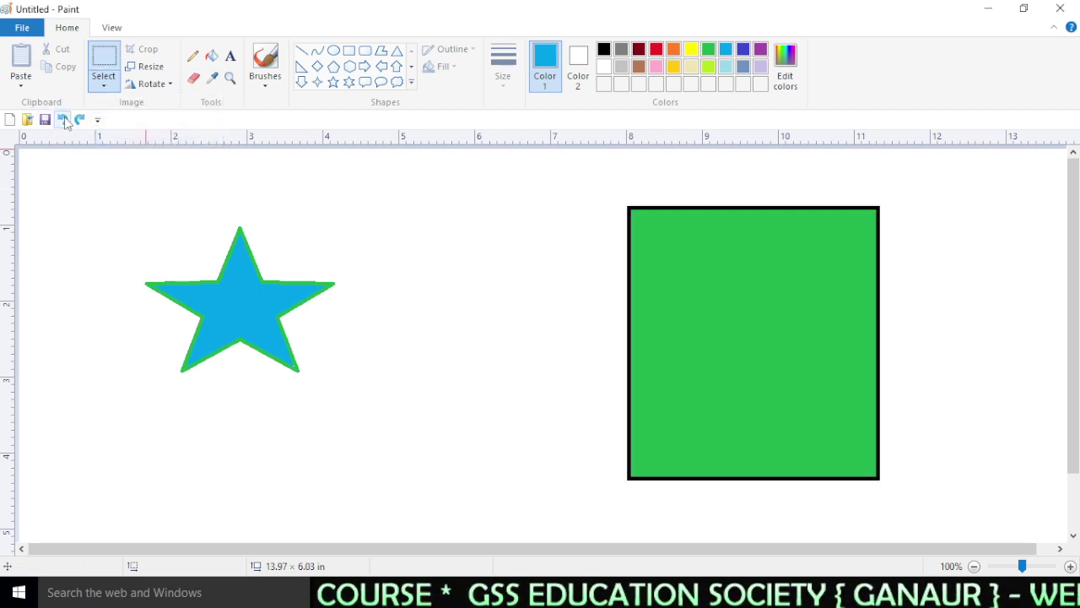
- Delete an area about 2.44 × 1.18 in over the star's upper part, shift the remaining piece slightly, and undo both changes
left_click_drag(169, 204, 354, 293)
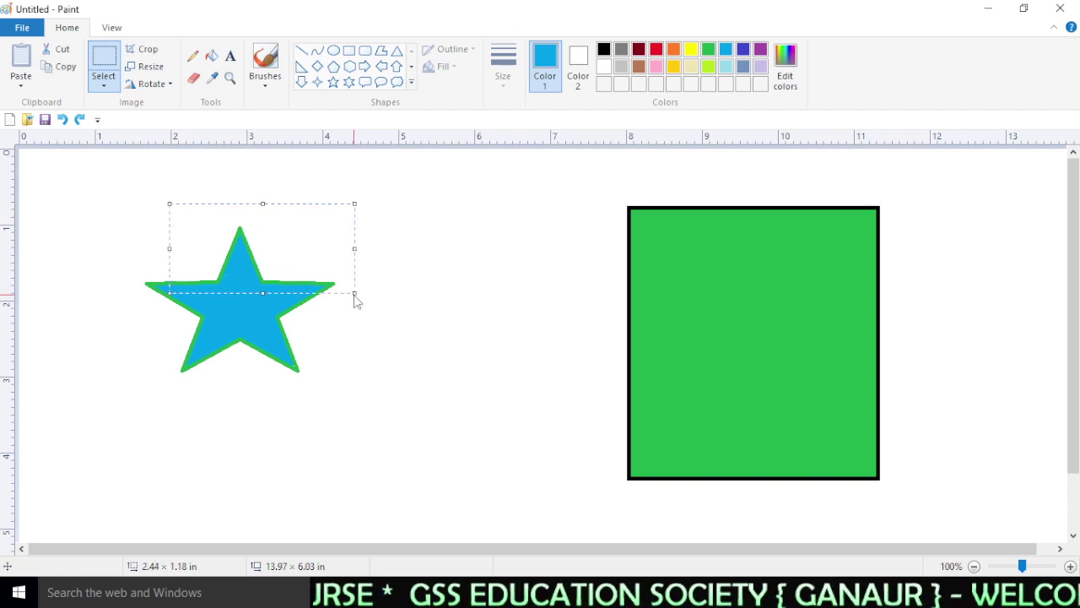
key("Delete")
left_click_drag(125, 253, 386, 406)
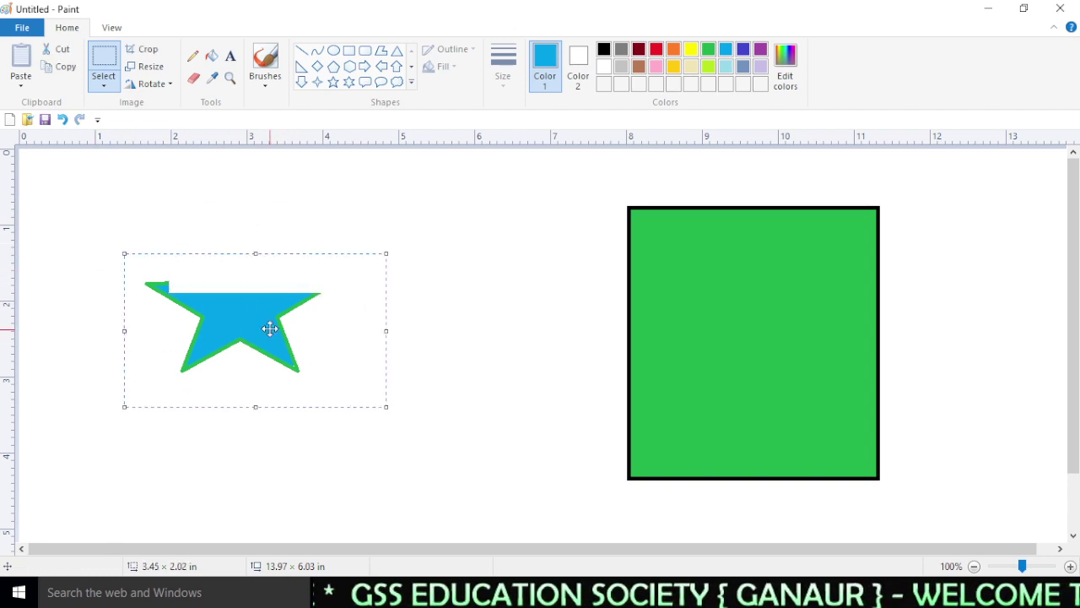
left_click_drag(269, 328, 306, 321)
left_click(333, 473)
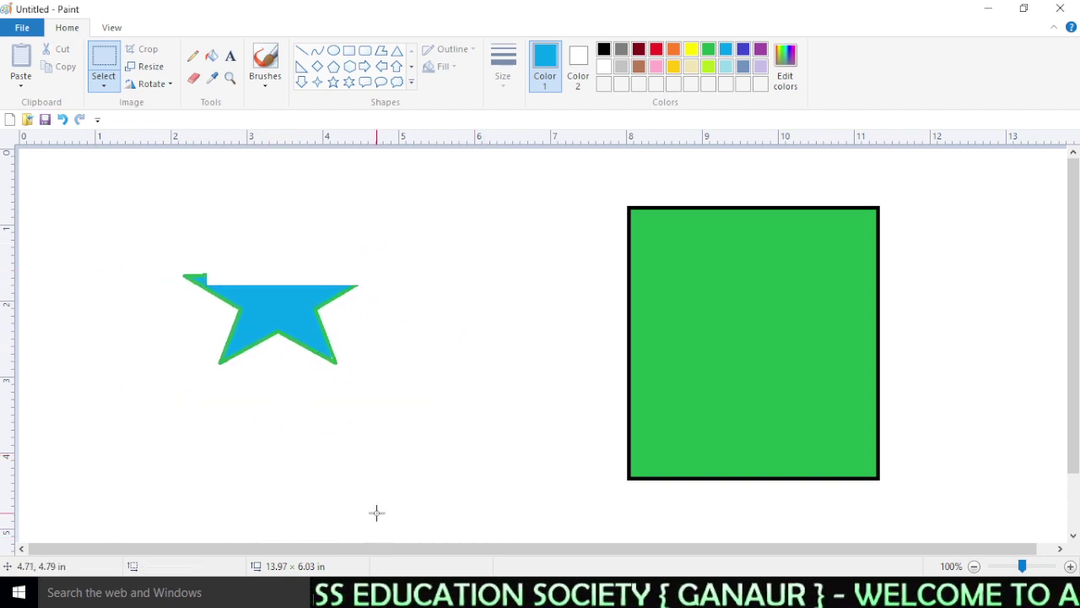
key("ctrl+z")
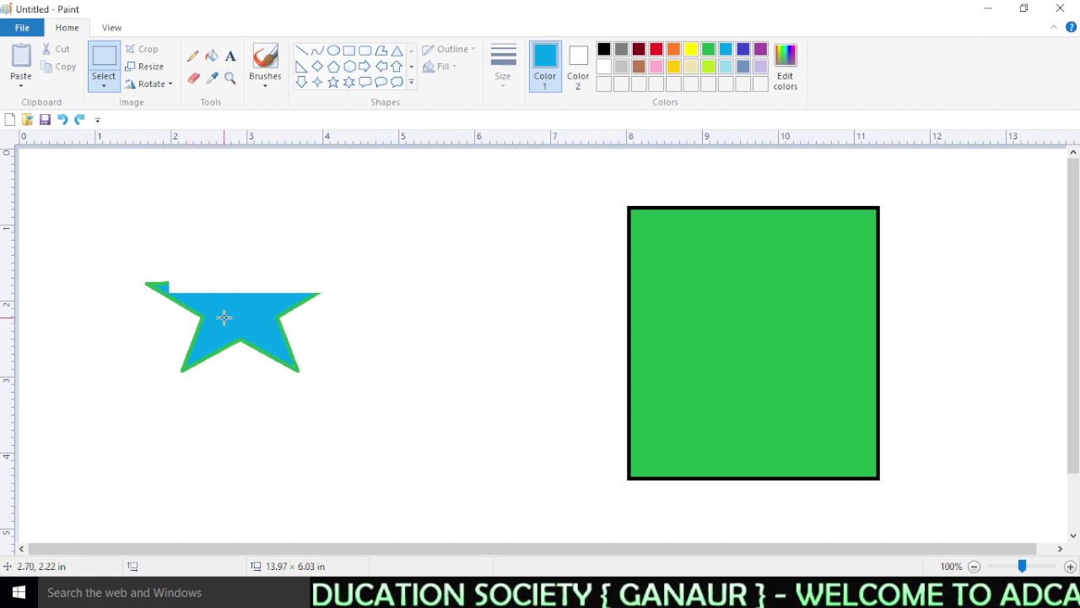
key("ctrl+z")
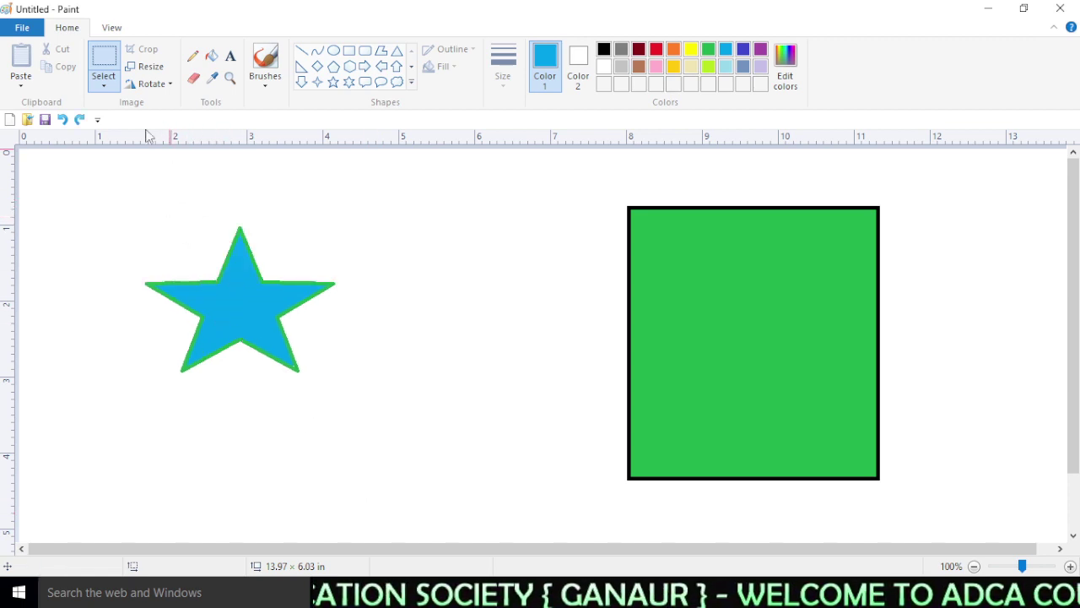
- Delete a rectangular selection about 2.82 × 1.26 in over the star's lower part, and undo the deletion
left_click(104, 83)
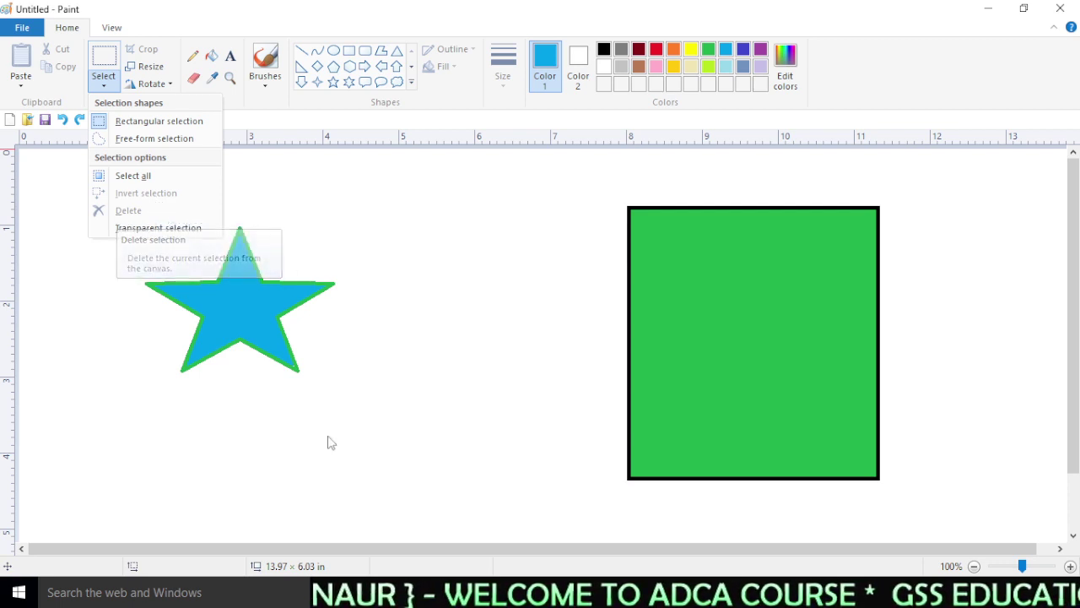
left_click(154, 319)
left_click_drag(132, 315, 347, 411)
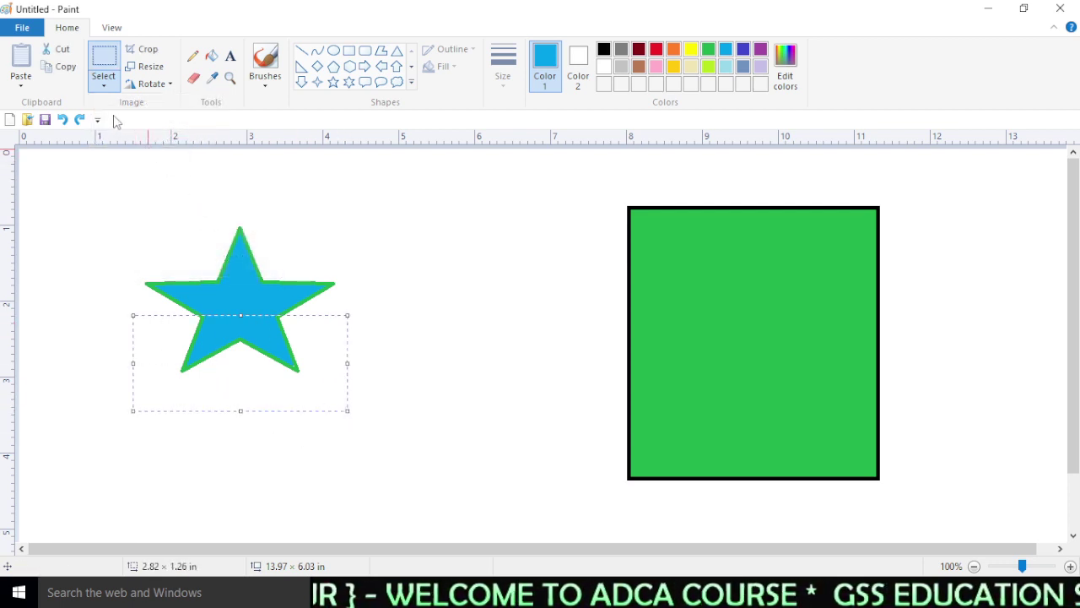
left_click(102, 87)
left_click(122, 211)
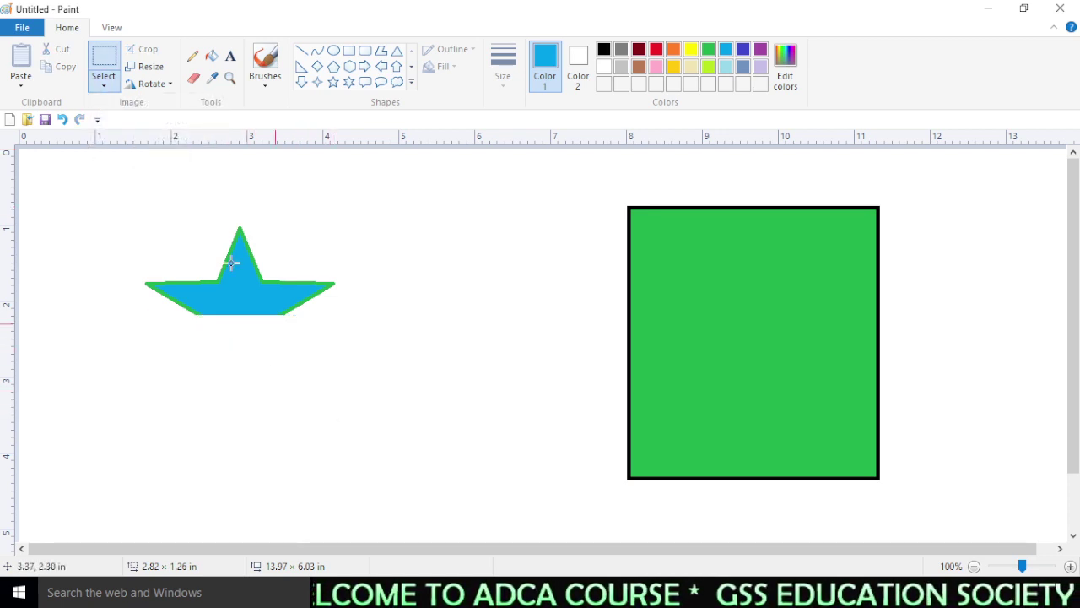
left_click(108, 86)
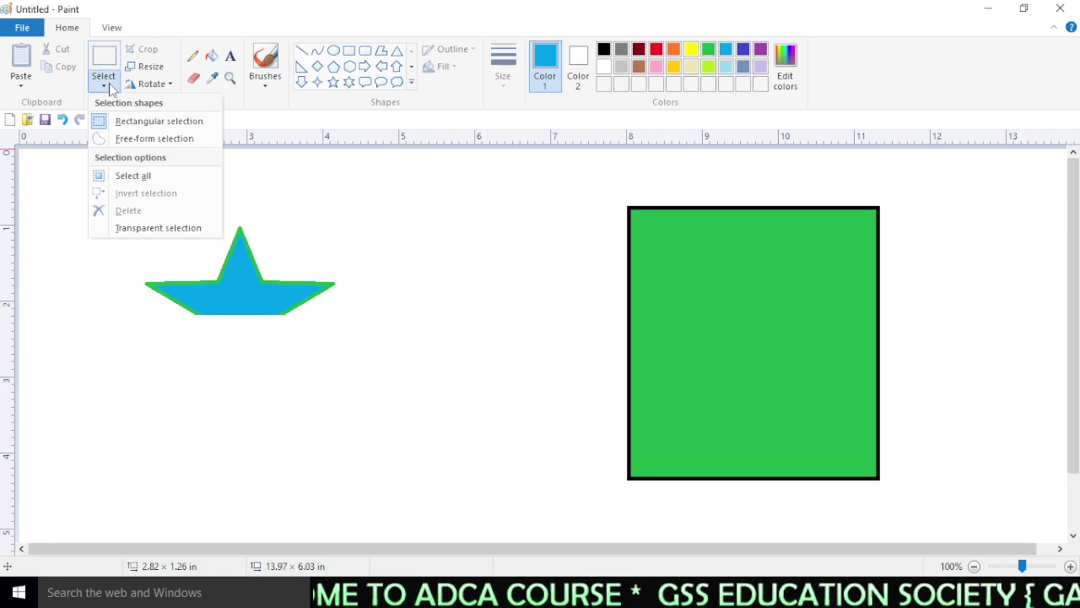
left_click(65, 161)
left_click(62, 120)
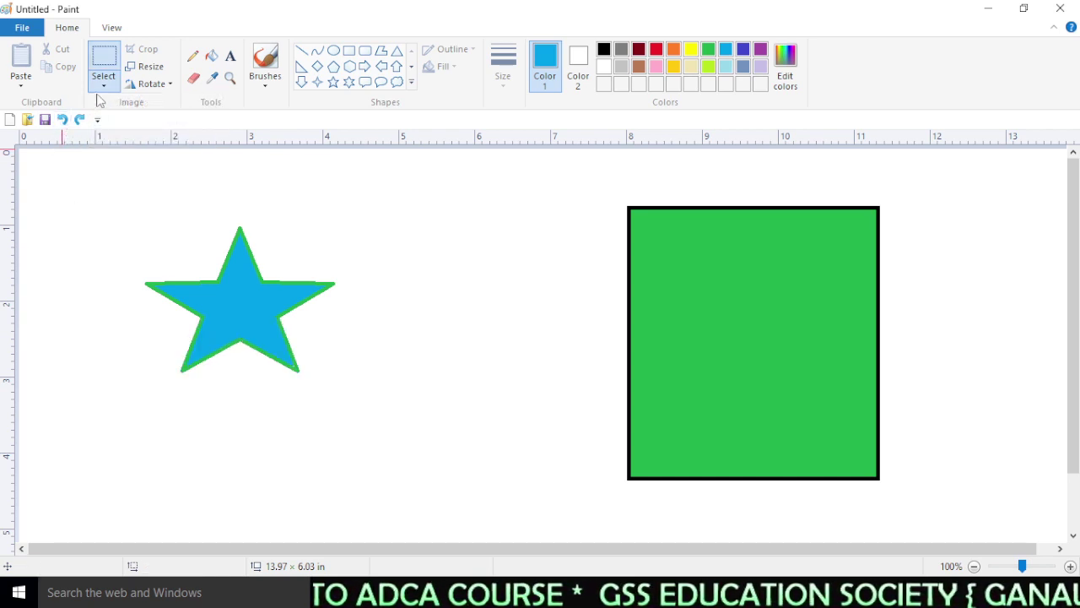
left_click(103, 88)
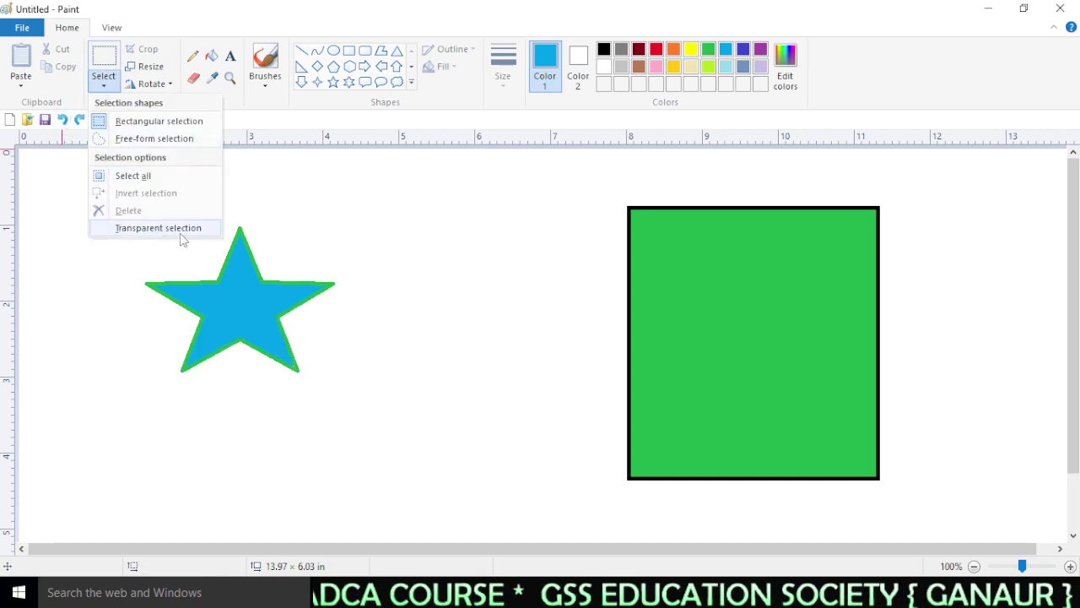
left_click(313, 222)
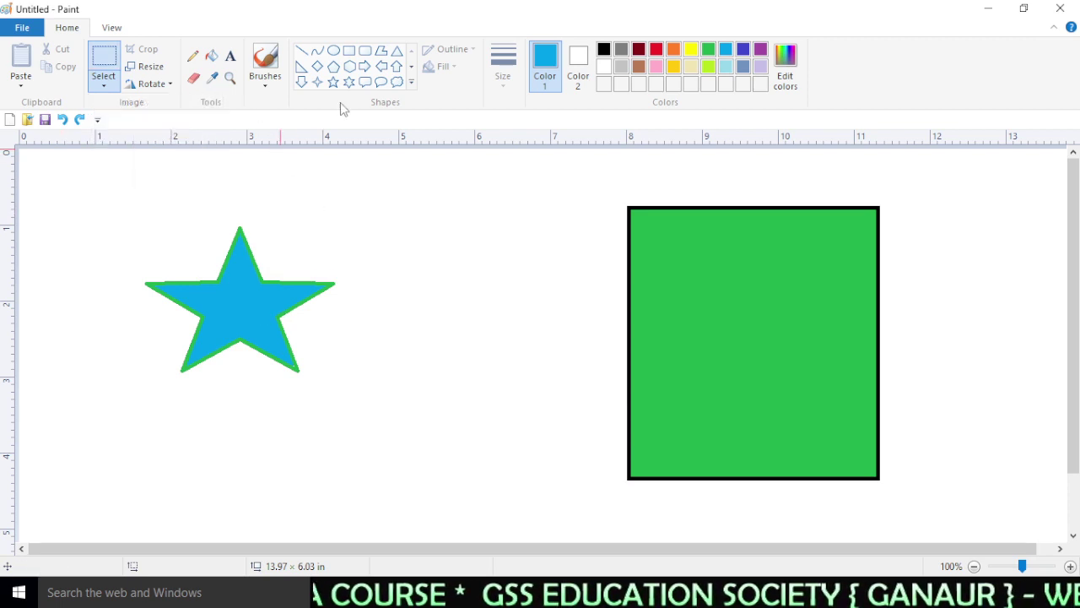
- Draw four small black five-point stars on the blank canvas around the blue star, the first about 0.93 × 0.91 in
left_click(604, 49)
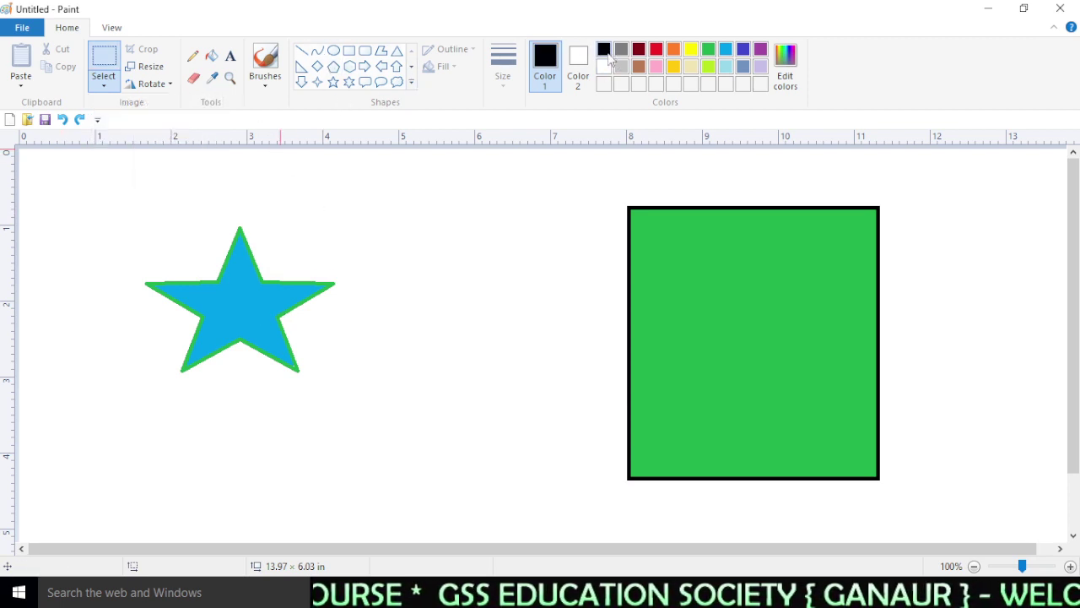
left_click(333, 82)
left_click_drag(110, 401, 184, 474)
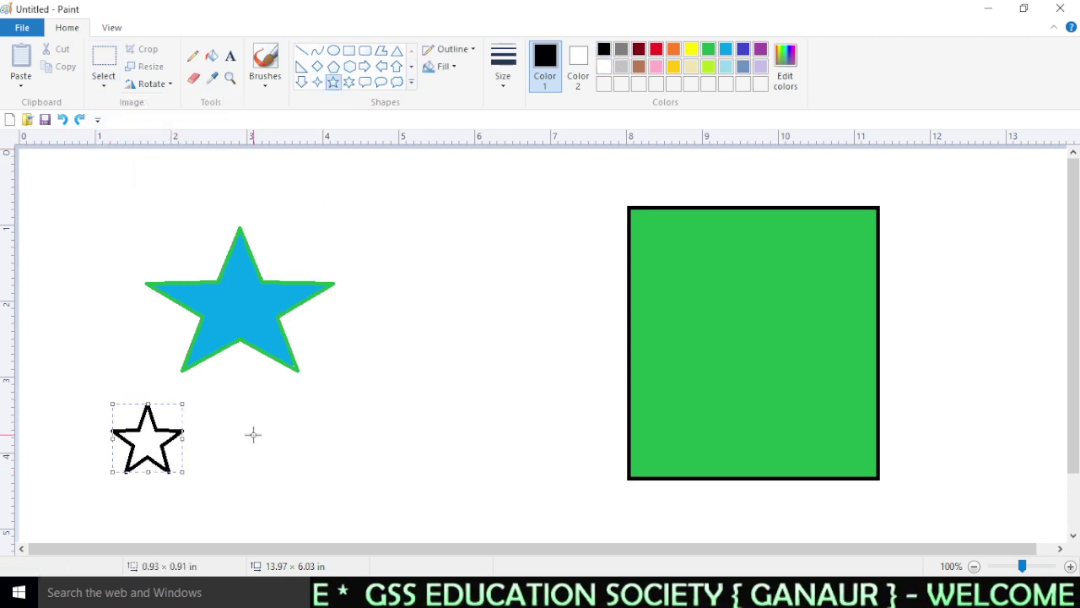
left_click_drag(255, 435, 322, 504)
left_click_drag(411, 470, 478, 526)
left_click_drag(413, 342, 481, 392)
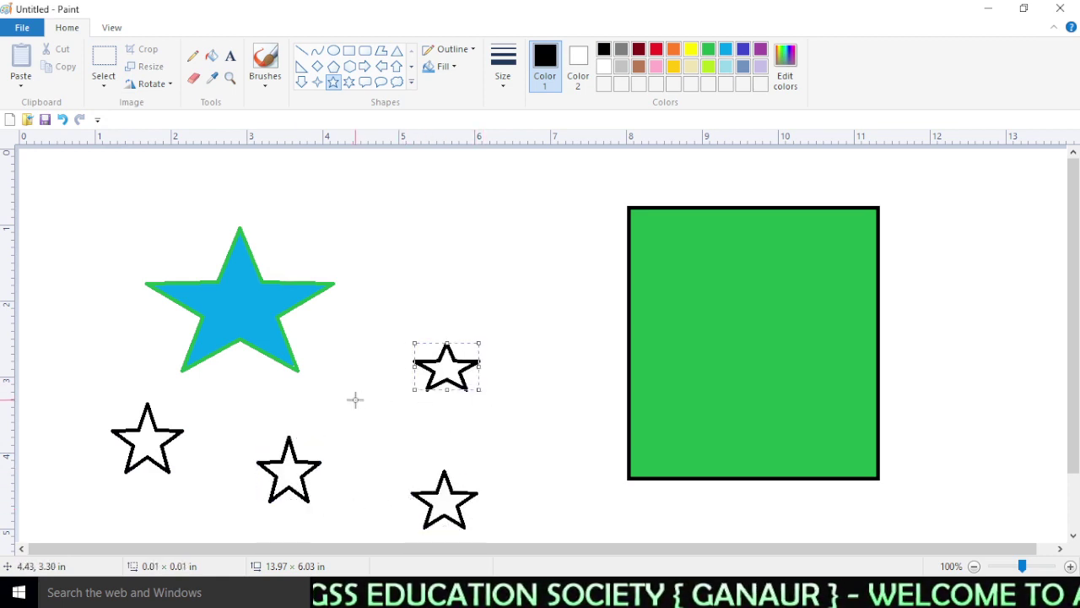
left_click(356, 398)
- Move a rectangular selection about 1.47 × 1.46 in around the upper small star onto the green rectangle and back beside the blue star
left_click(111, 57)
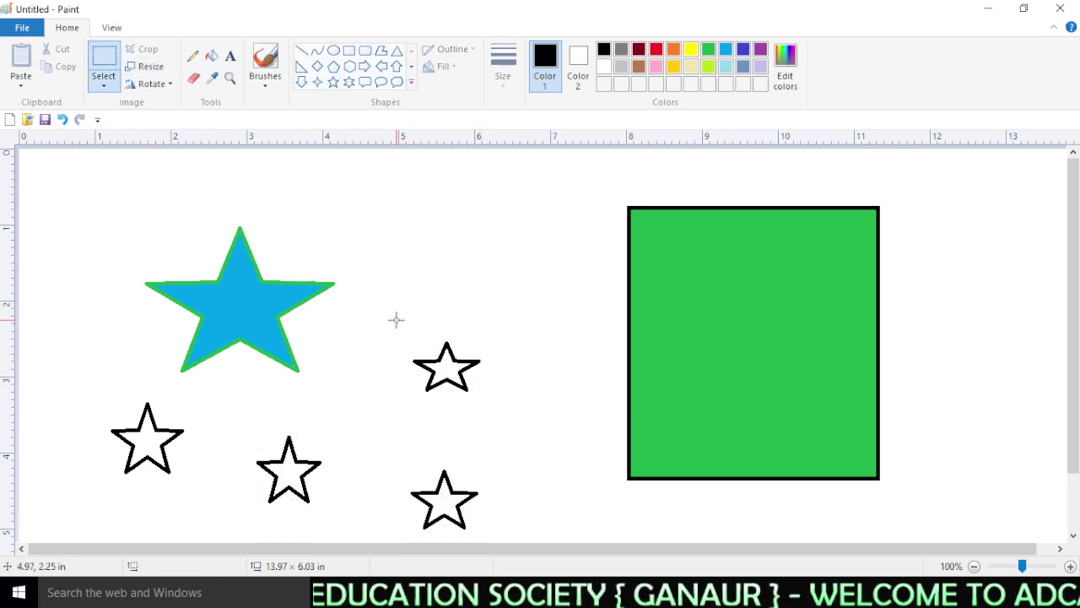
left_click_drag(396, 321, 507, 431)
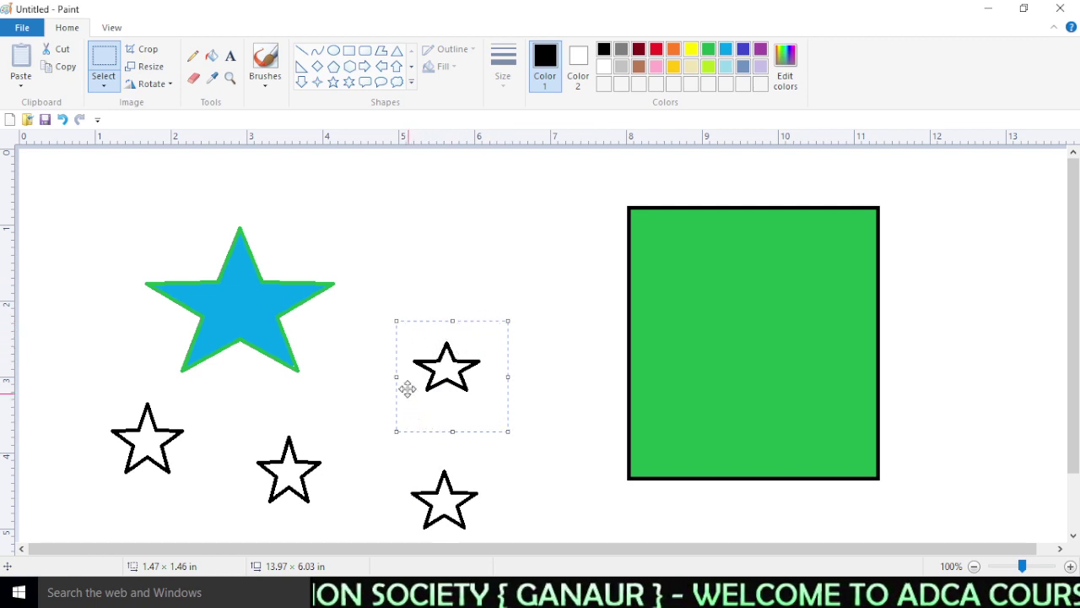
left_click_drag(452, 373, 448, 349)
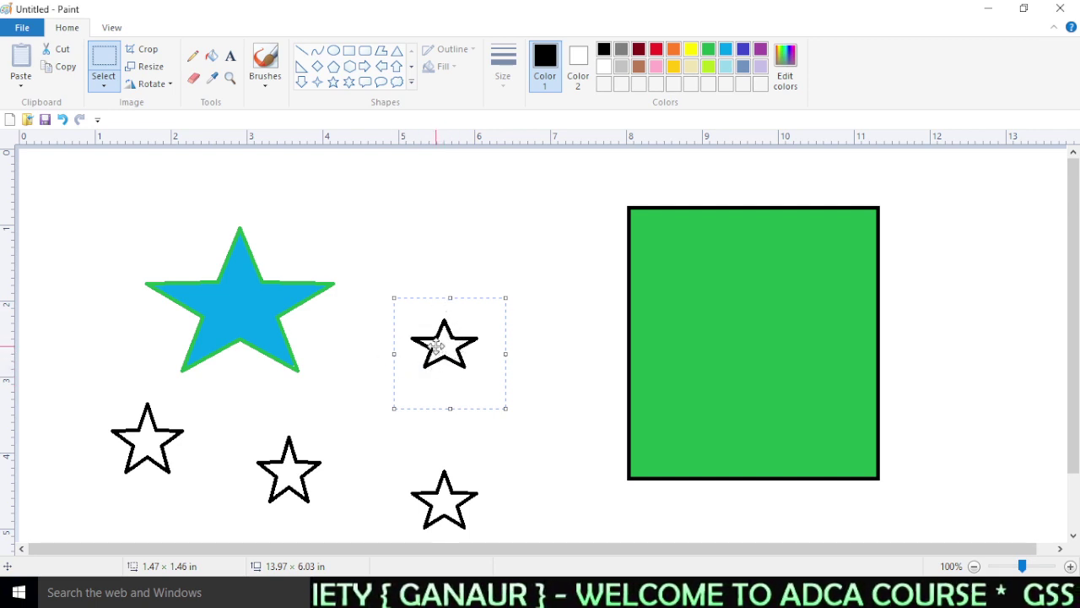
left_click_drag(437, 349, 740, 311)
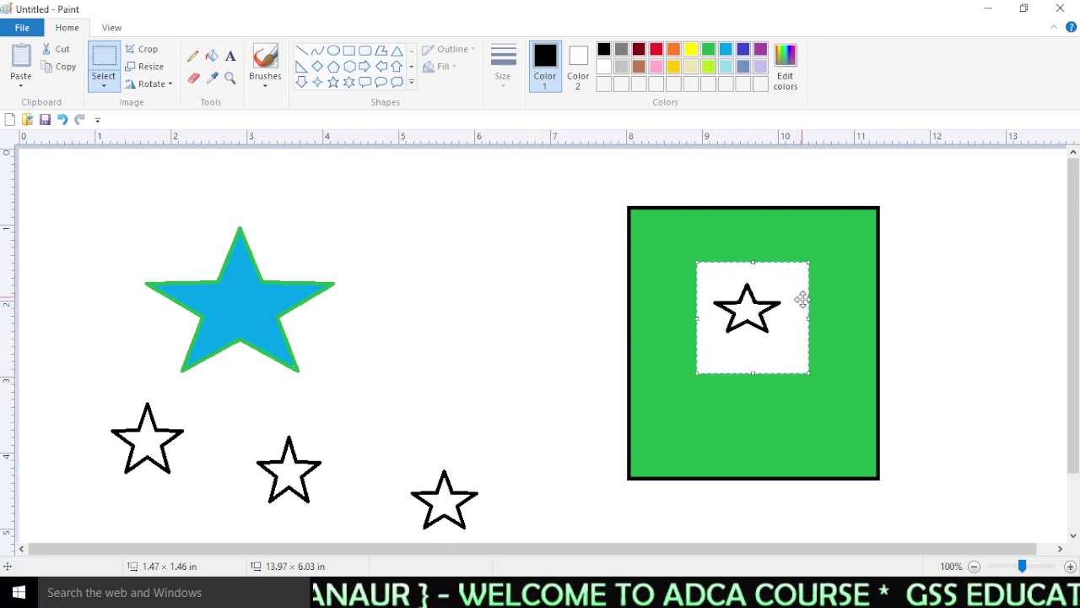
left_click_drag(744, 325, 419, 312)
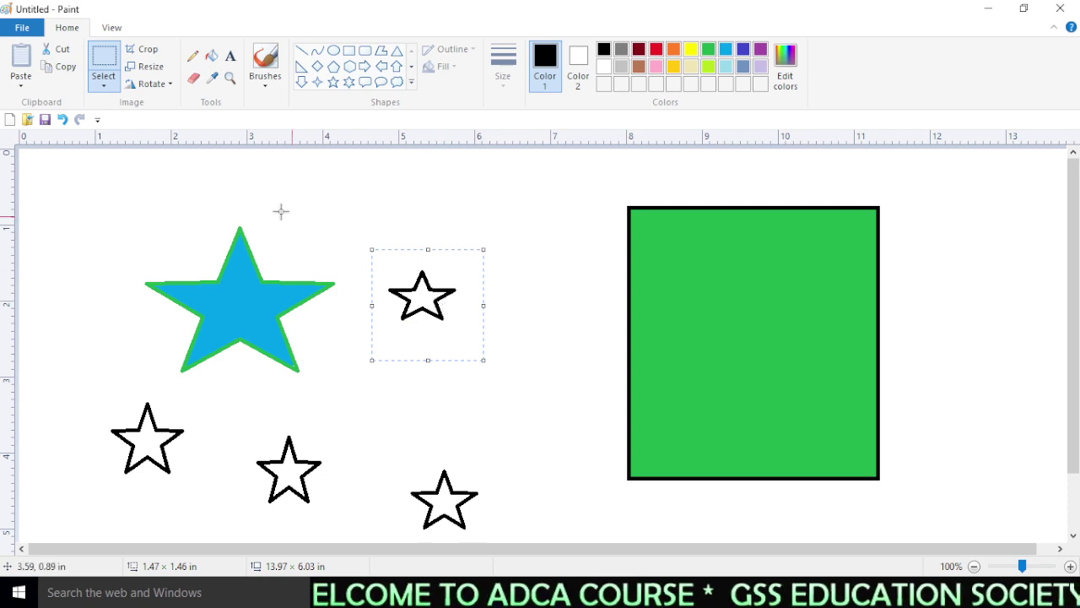
left_click(165, 222)
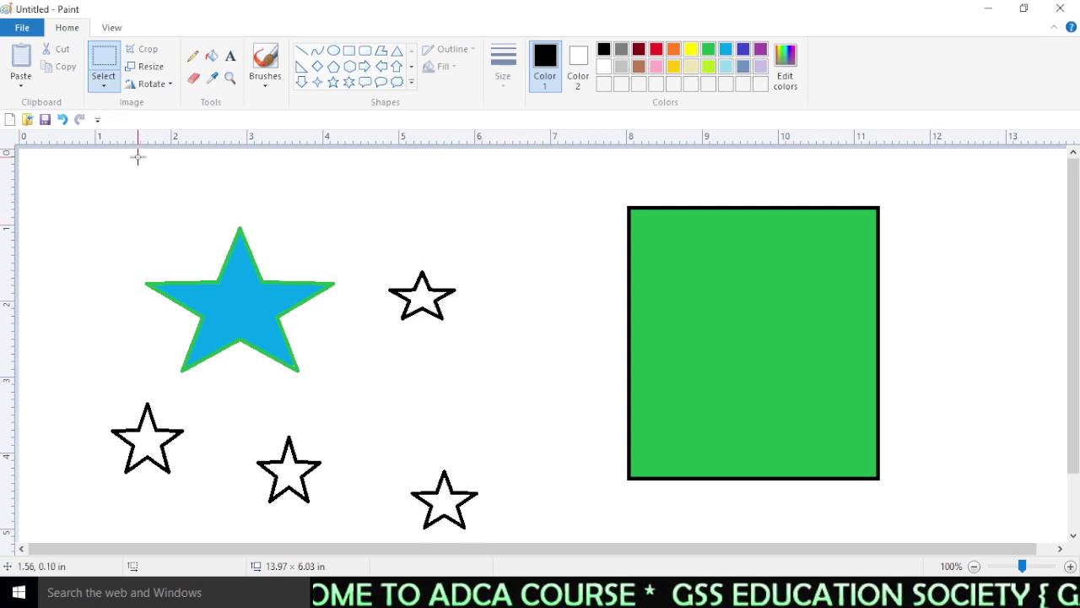
- Turn on transparent selection and move an area about 1.74 × 1.54 in around the small star beside the blue star onto the green rectangle
left_click(104, 84)
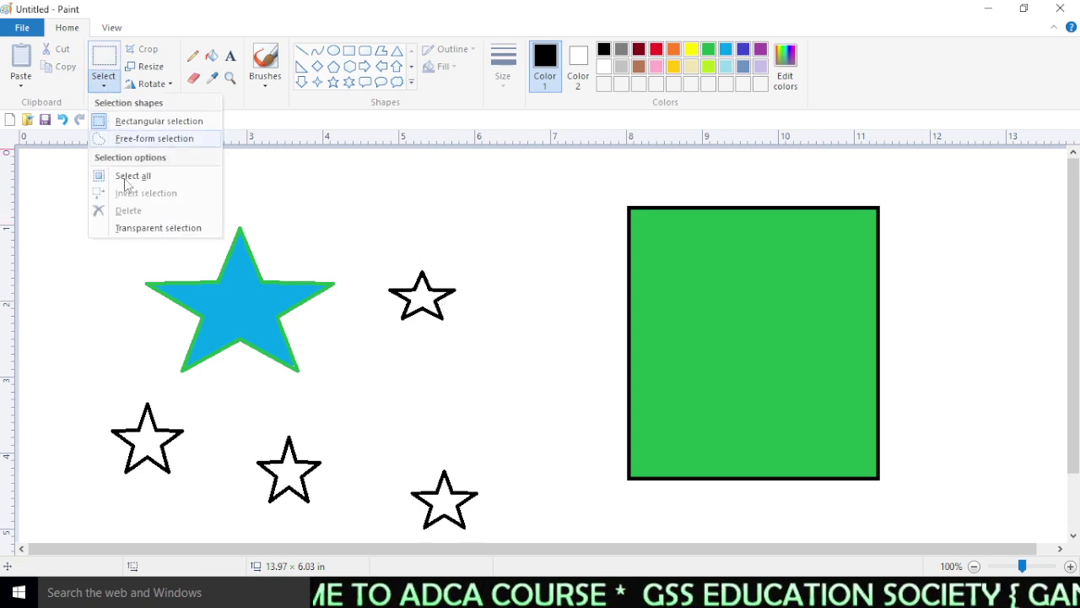
left_click(180, 233)
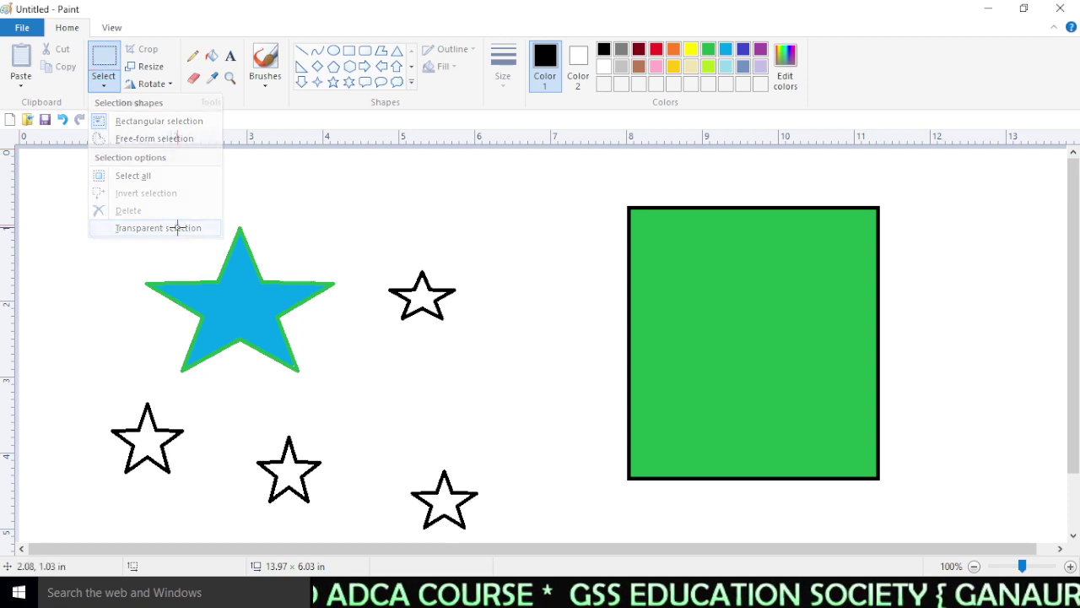
left_click(104, 80)
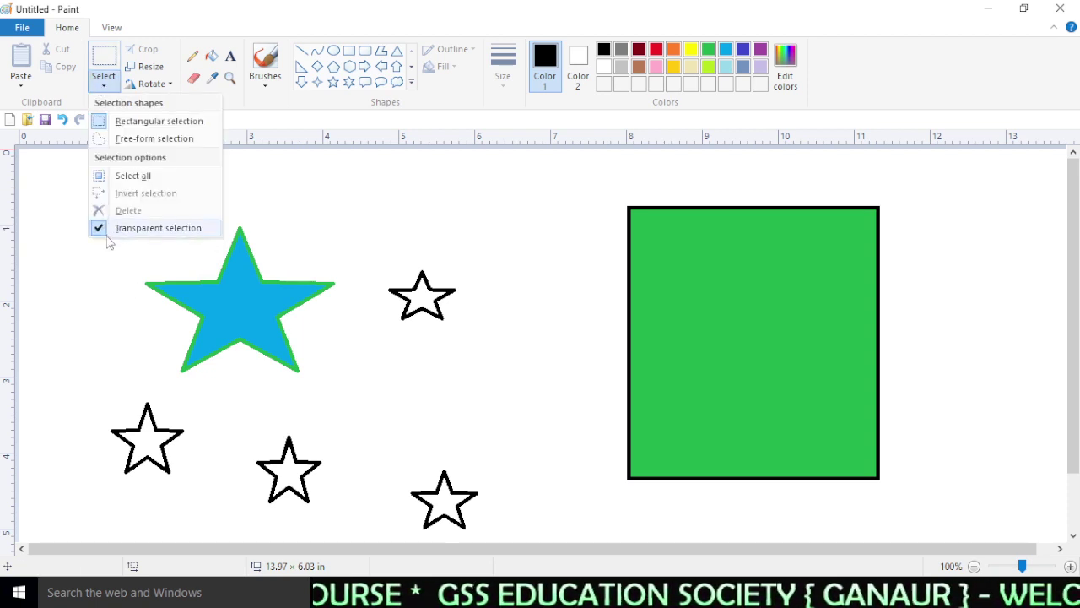
left_click(380, 265)
left_click_drag(366, 245, 499, 363)
left_click_drag(415, 293, 715, 316)
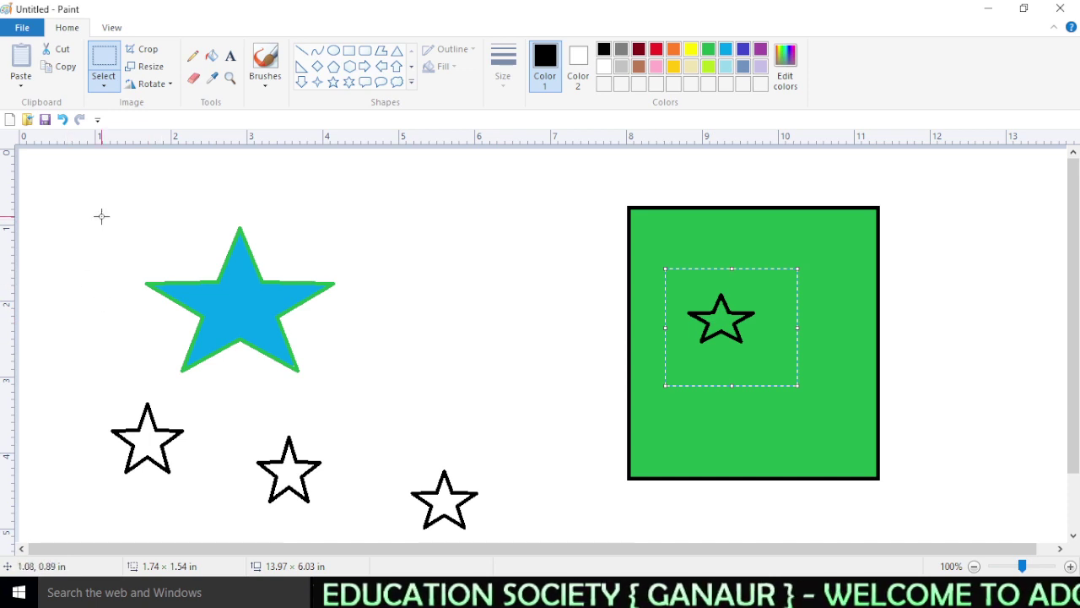
- Shift the blue star slightly up and left, and move the rightmost small star on the white canvas up beside it
left_click_drag(101, 214, 352, 398)
left_click_drag(216, 313, 259, 288)
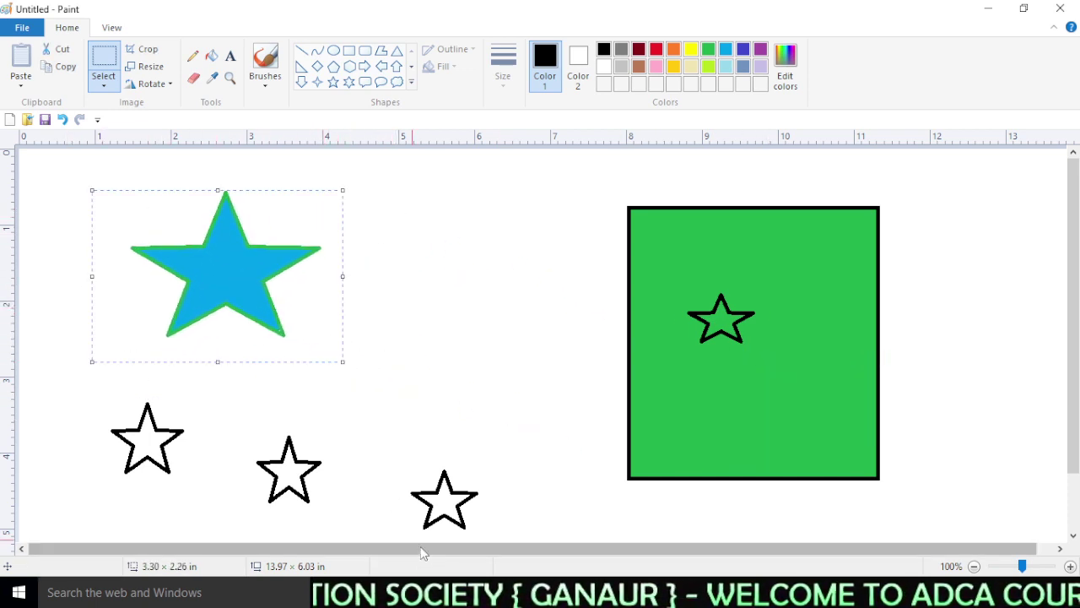
left_click_drag(367, 434, 512, 534)
left_click_drag(456, 498, 452, 314)
left_click(452, 407)
- Move a selection about 2.49 in wide around the small star beside the blue star, squash its height, and undo both changes
left_click(104, 84)
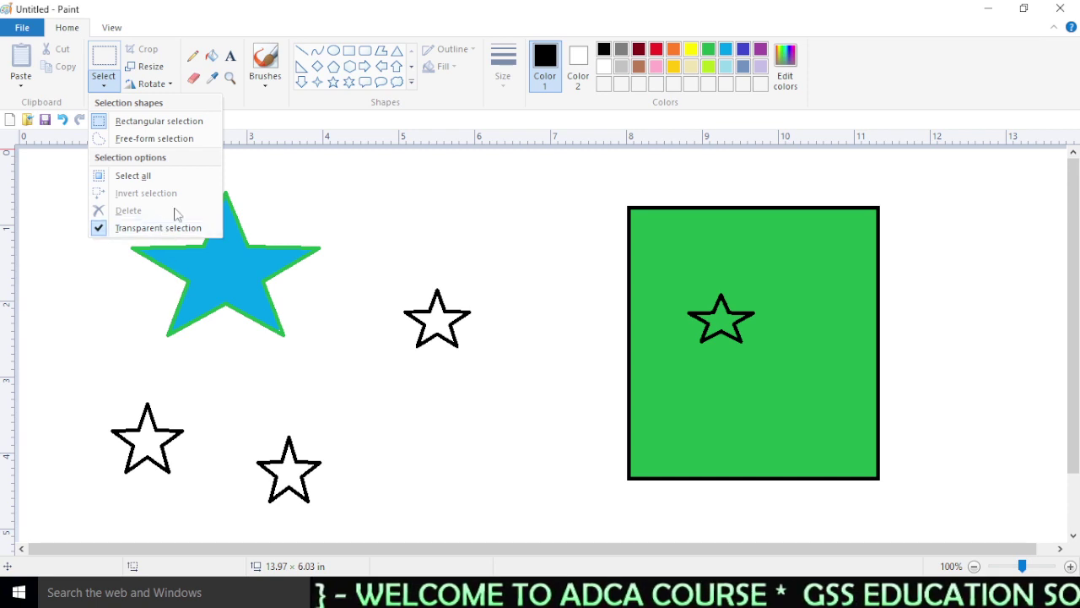
left_click(377, 393)
left_click_drag(373, 256, 566, 410)
left_click_drag(490, 341, 411, 289)
left_click_drag(433, 231, 456, 398)
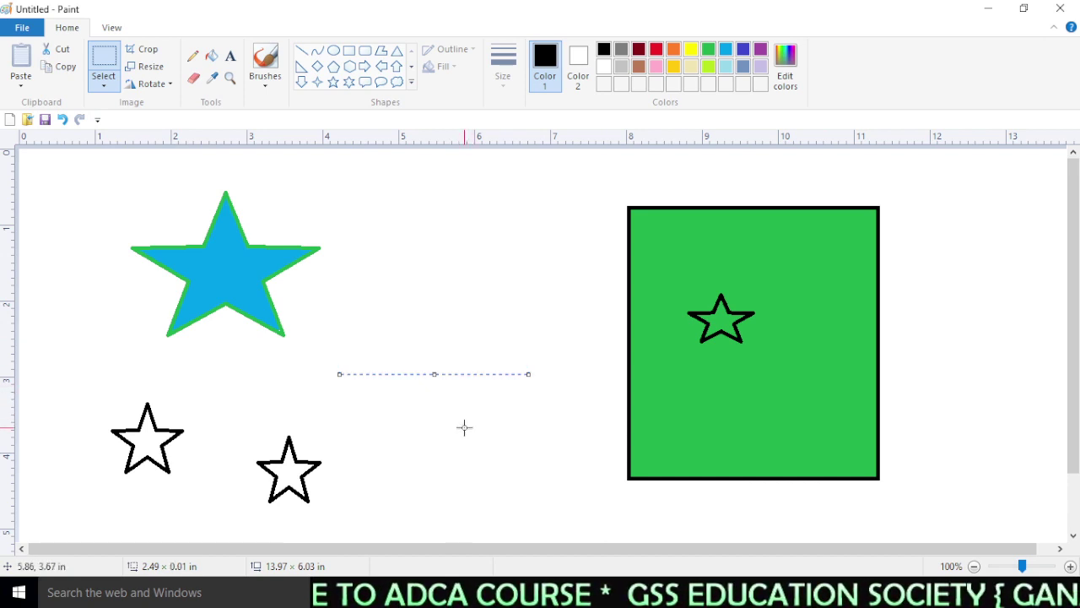
key("ctrl+z")
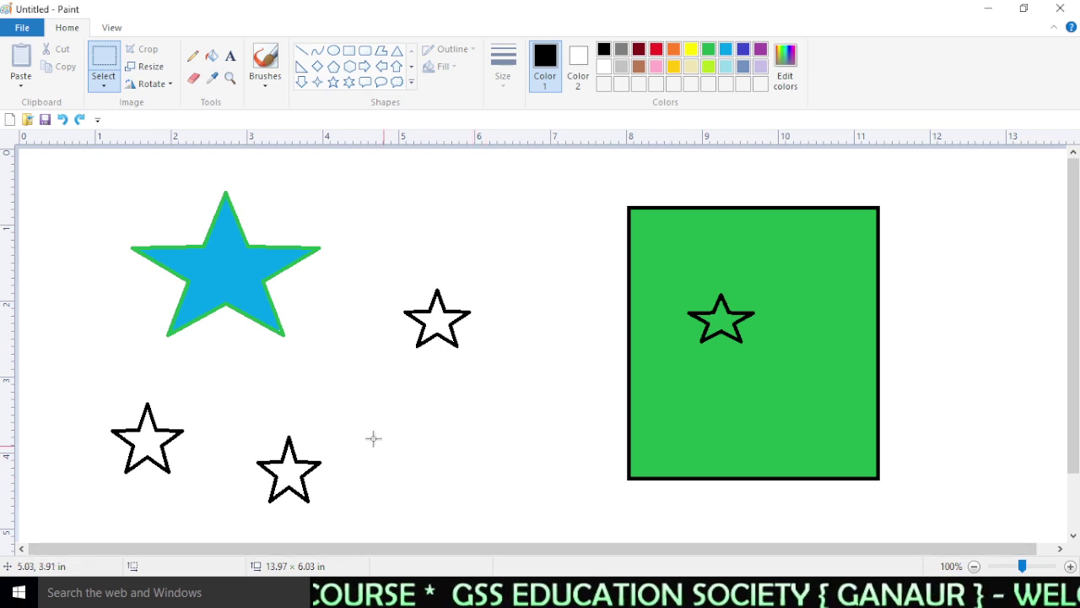
left_click_drag(393, 251, 514, 379)
left_click(530, 433)
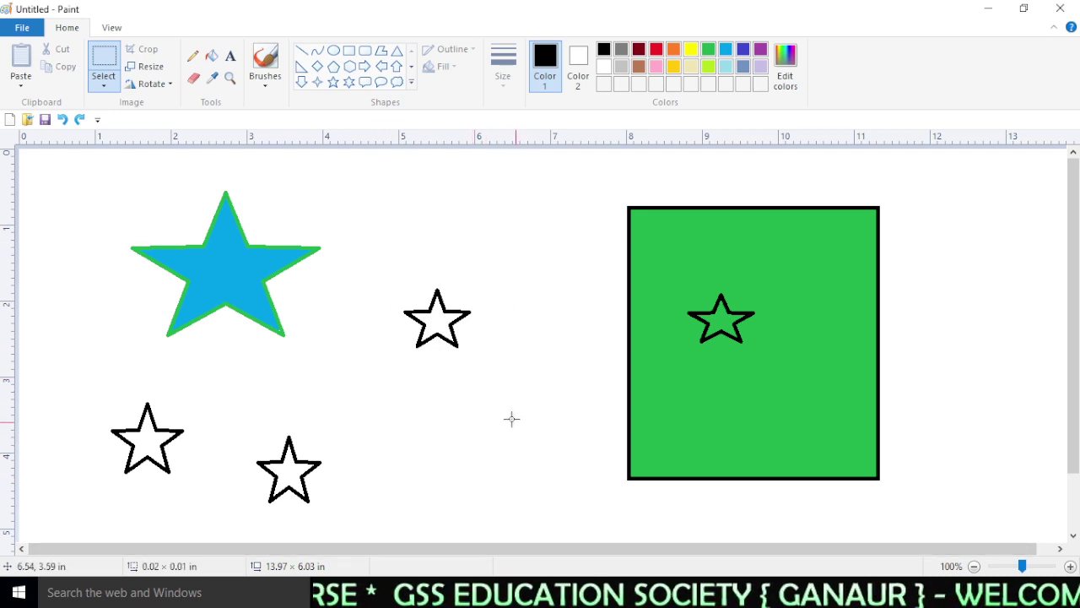
left_click(113, 74)
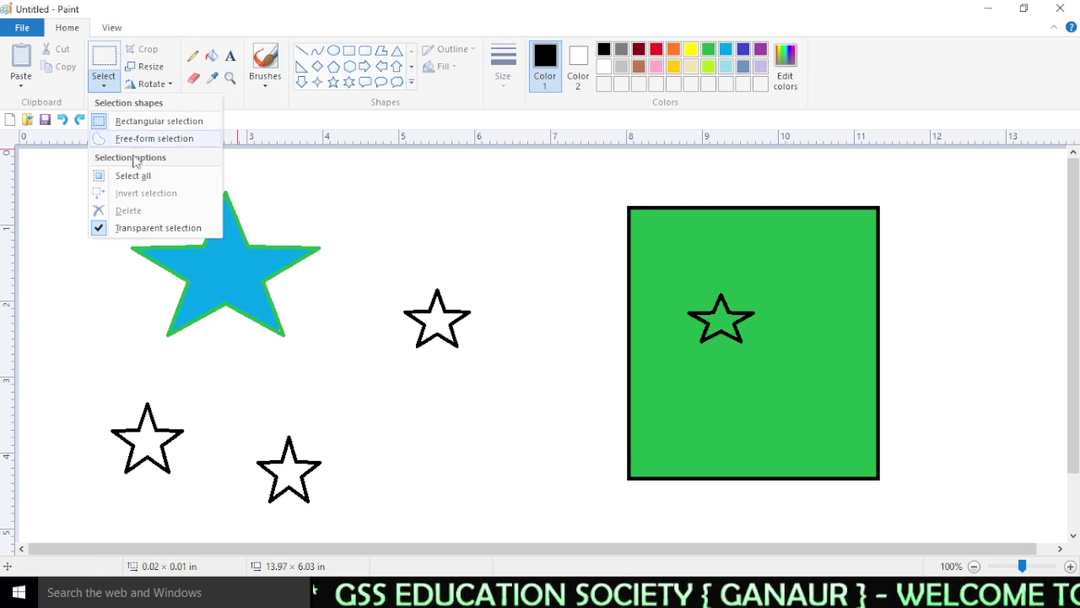
left_click(109, 295)
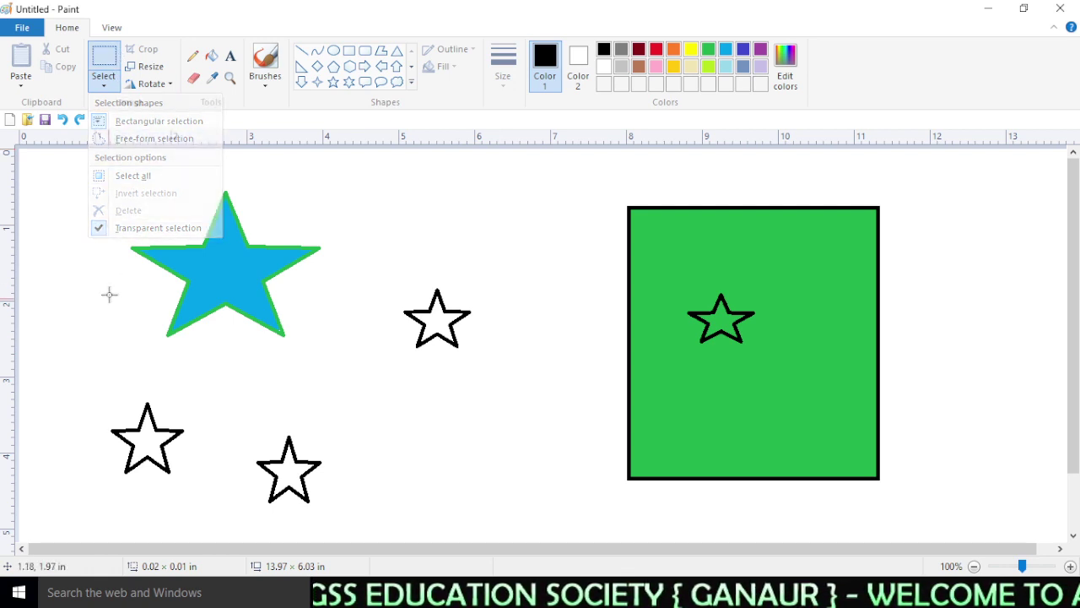
- Select about 1.51 × 1.43 in around the star beside the blue star and open its resize settings, comparing pixels before returning to percentage
left_click_drag(386, 271, 502, 379)
left_click(152, 68)
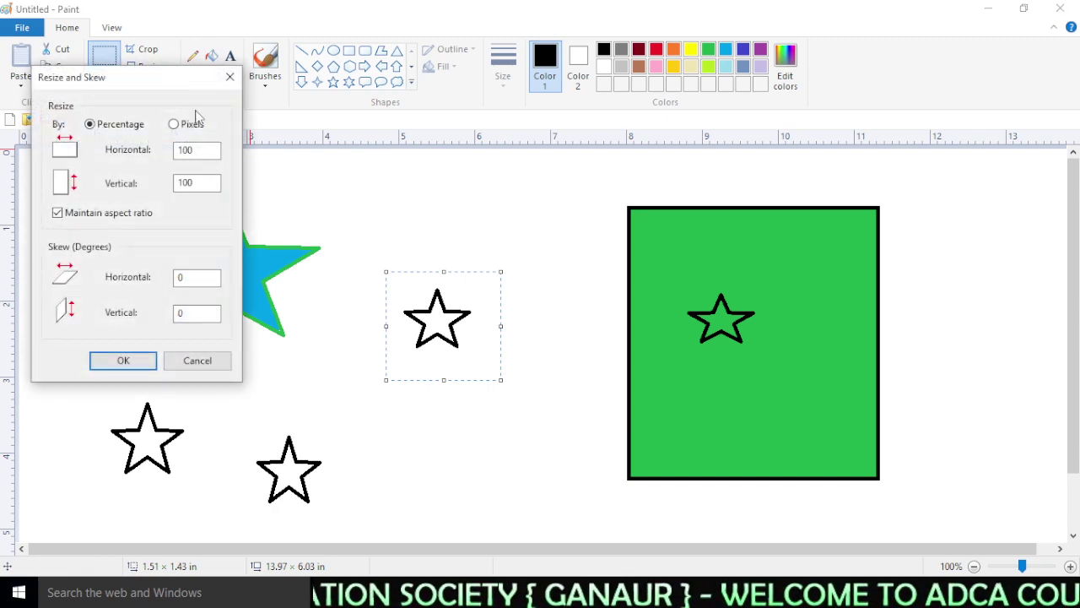
left_click_drag(114, 100, 206, 95)
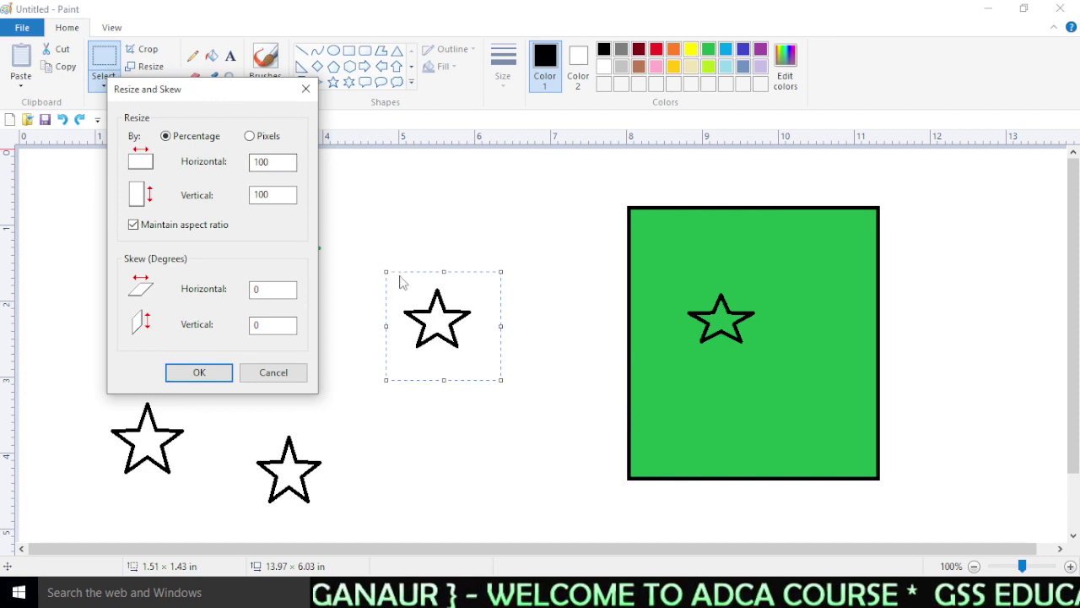
left_click(268, 137)
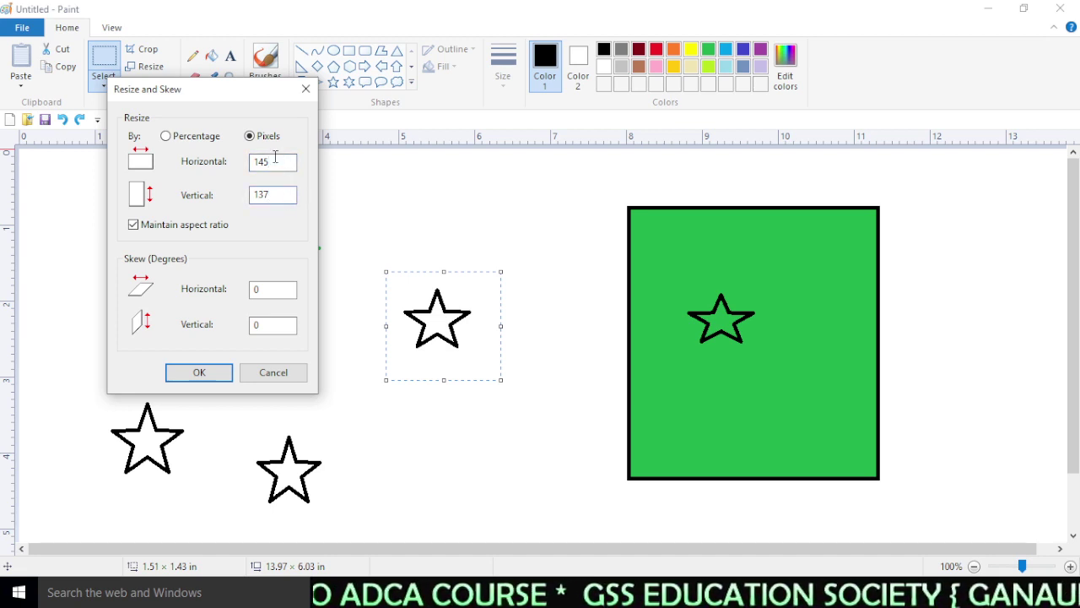
left_click(281, 195)
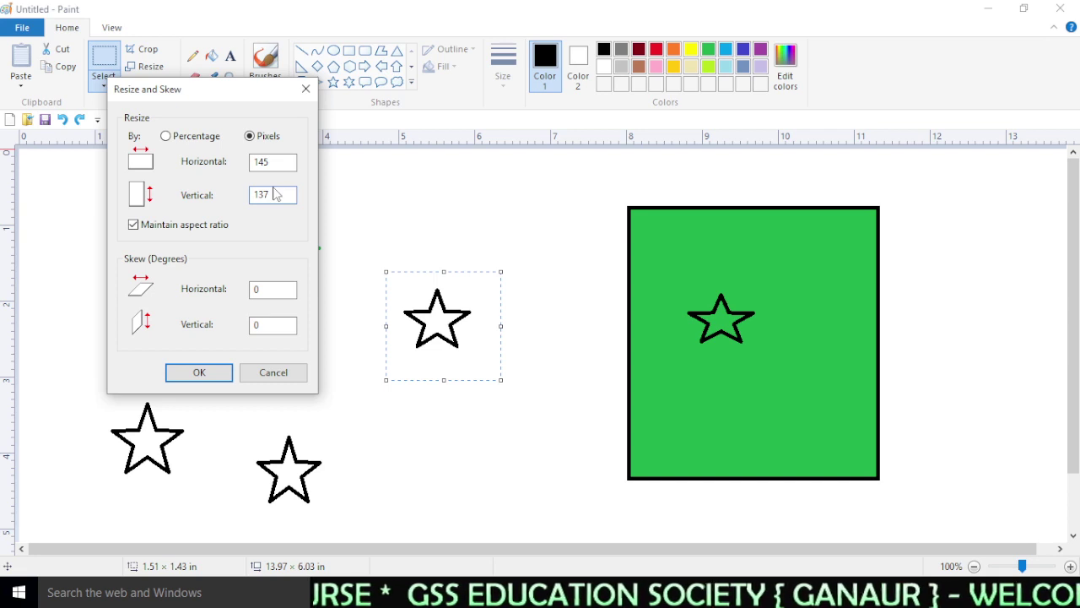
left_click(134, 225)
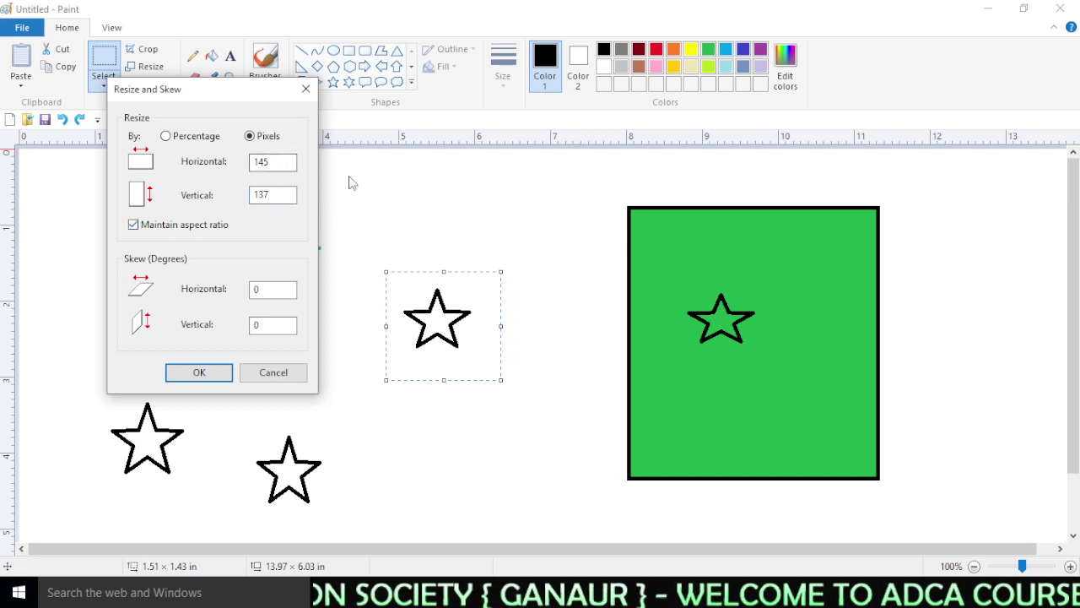
left_click(173, 136)
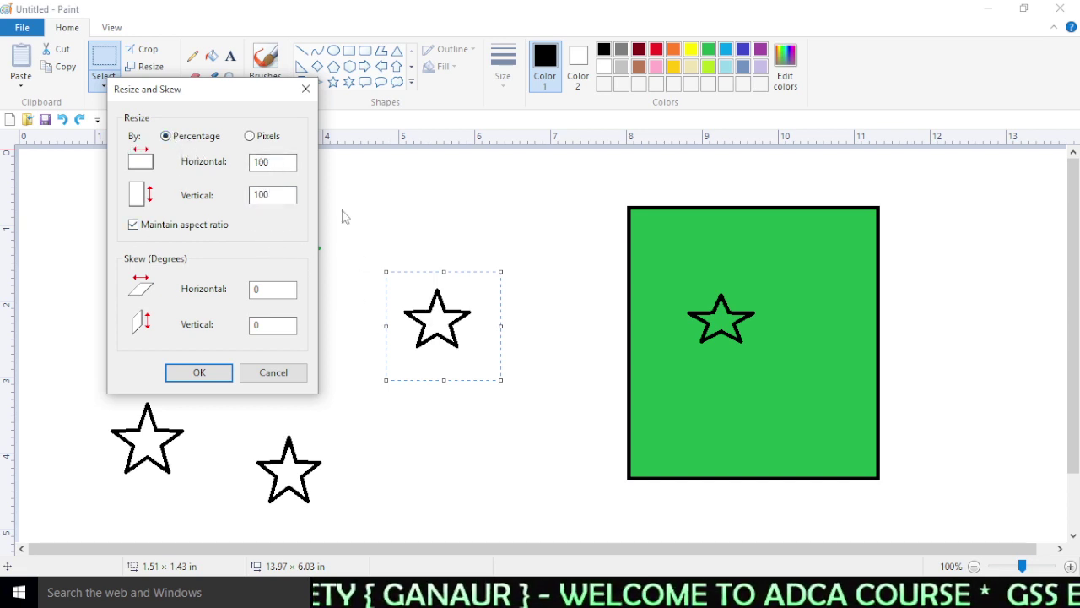
- Enlarge the selected star to 150 percent with its aspect ratio maintained, and shift it slightly up and left
left_click_drag(203, 114, 212, 112)
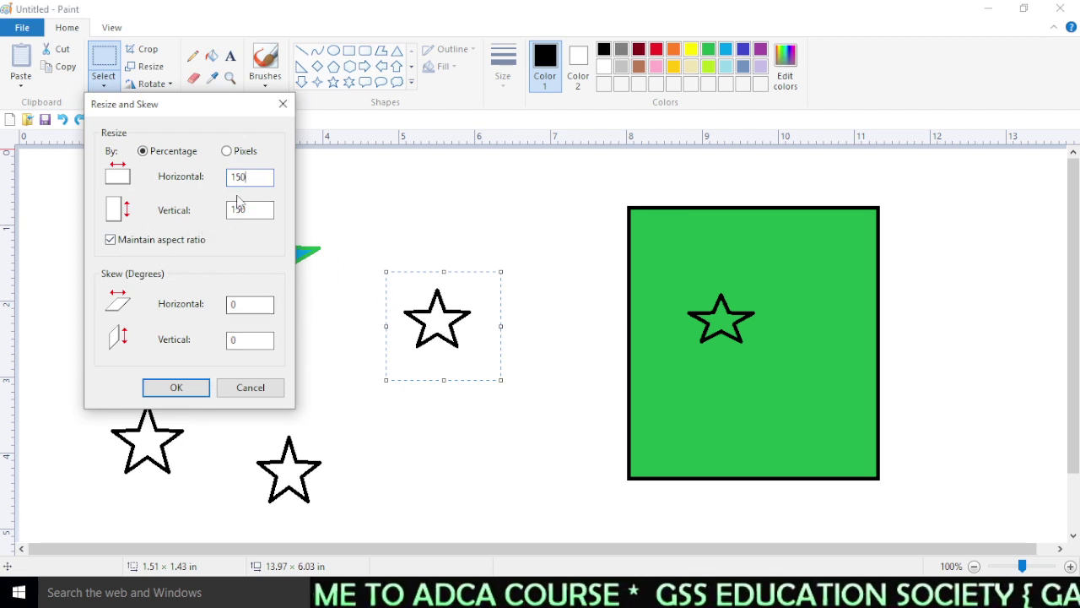
left_click(173, 389)
mouse_move(455, 367)
left_mouse_down()
mouse_move(437, 339)
mouse_move(440, 352)
left_mouse_up()
- Squash the selected star to 60 percent of its height without maintaining the aspect ratio, and undo the star's resizing
left_click(152, 71)
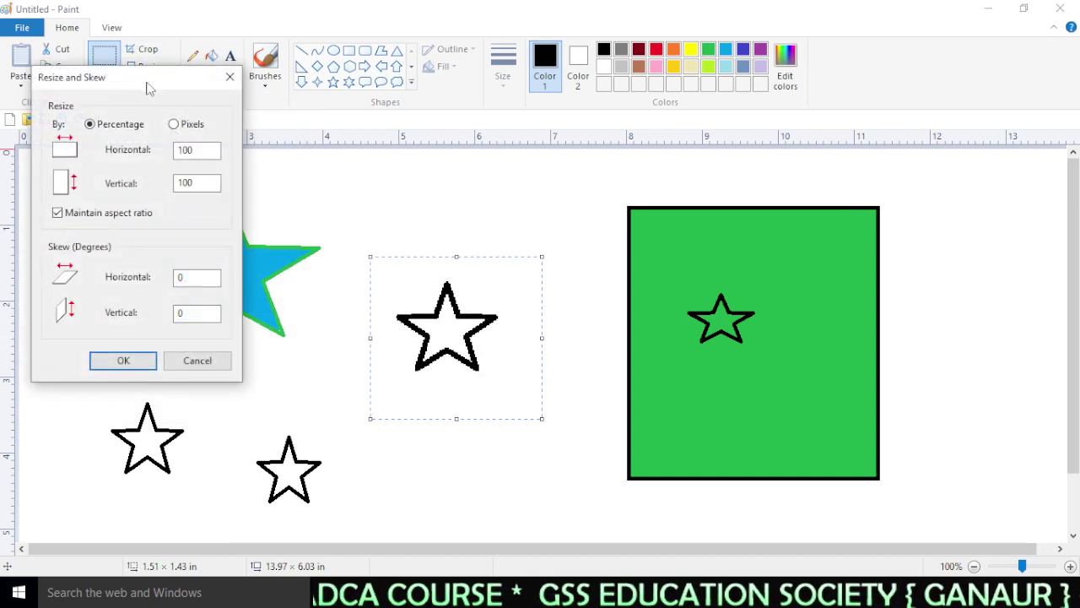
left_click_drag(150, 84, 164, 104)
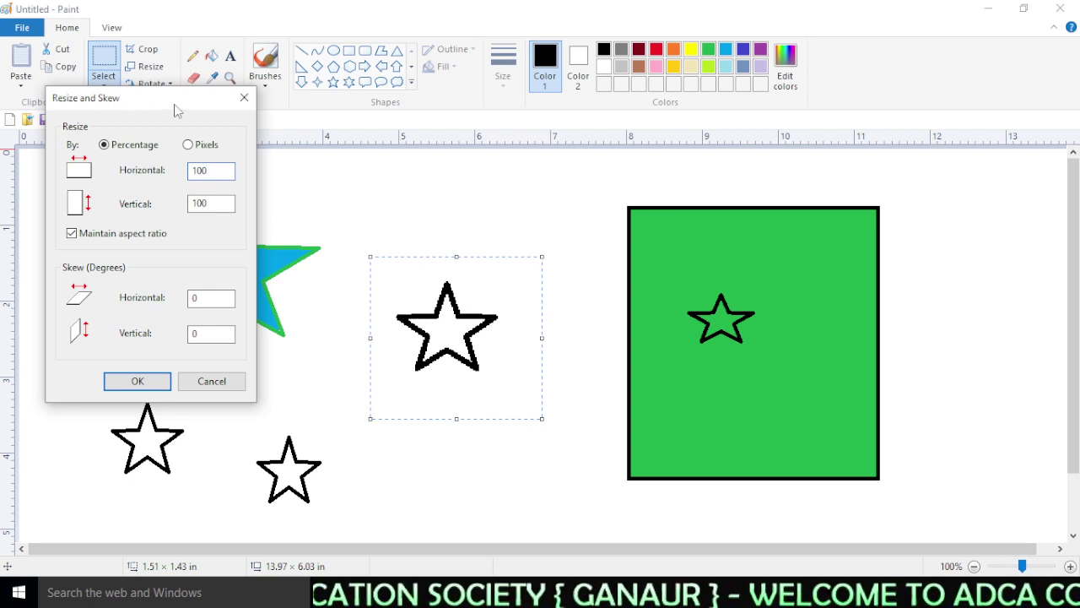
left_click_drag(177, 110, 188, 118)
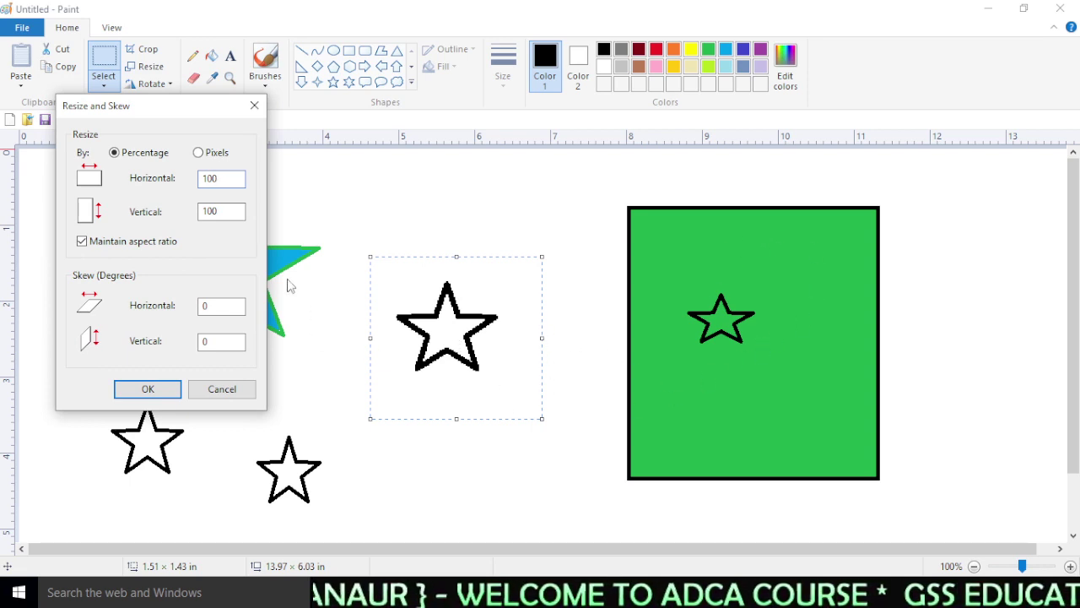
left_click(199, 153)
left_click(141, 154)
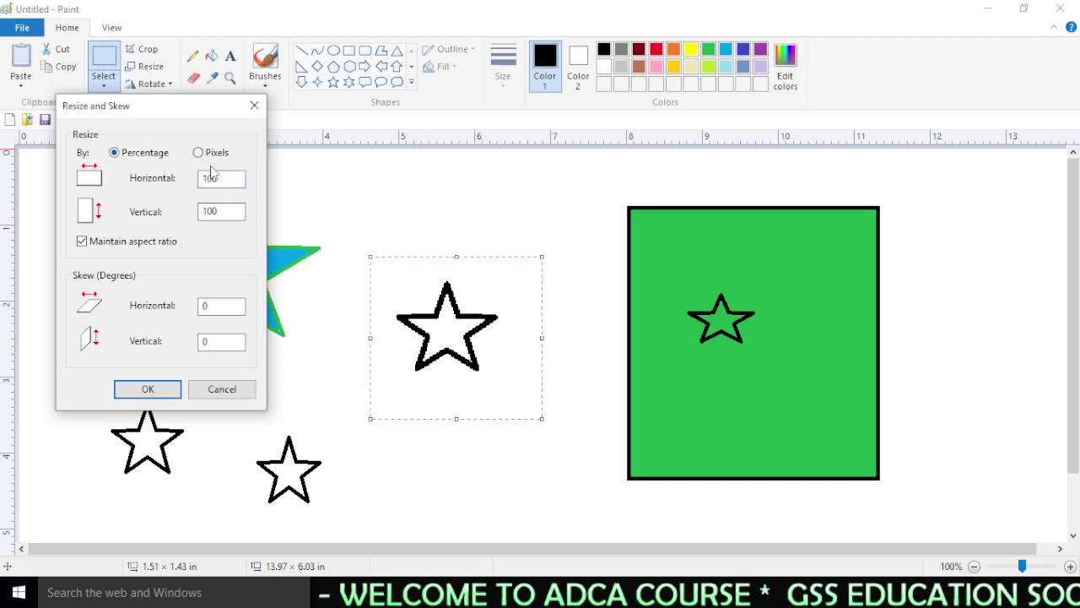
left_click(90, 242)
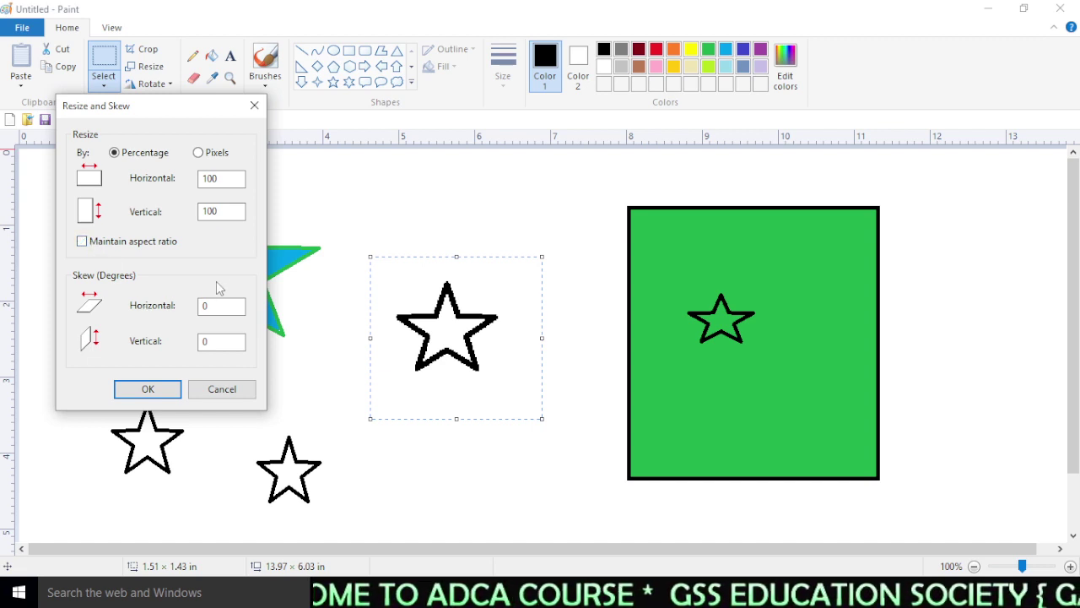
left_click_drag(230, 210, 198, 211)
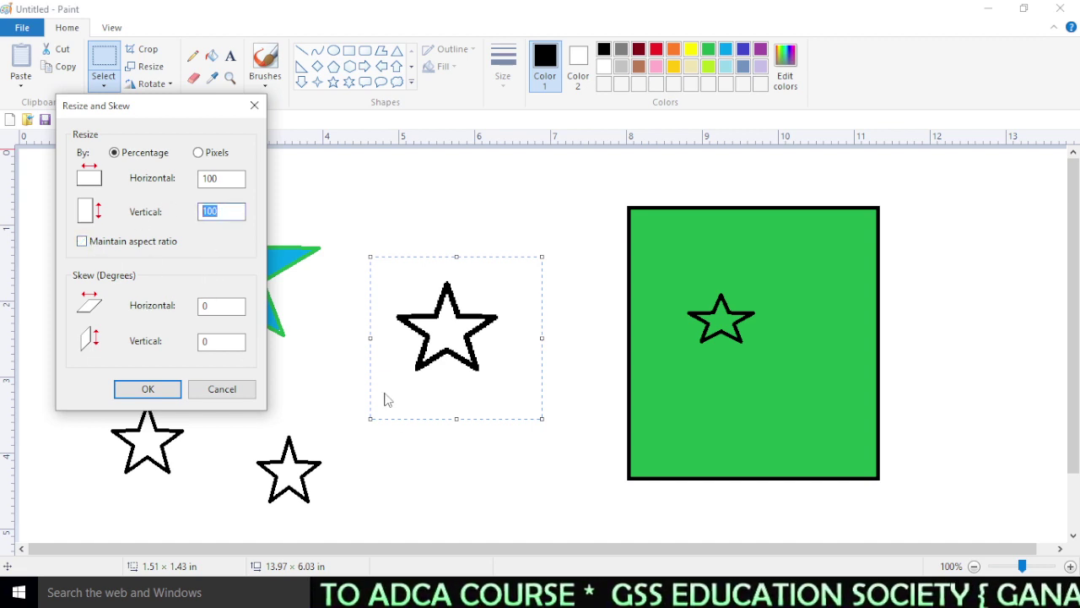
type("60")
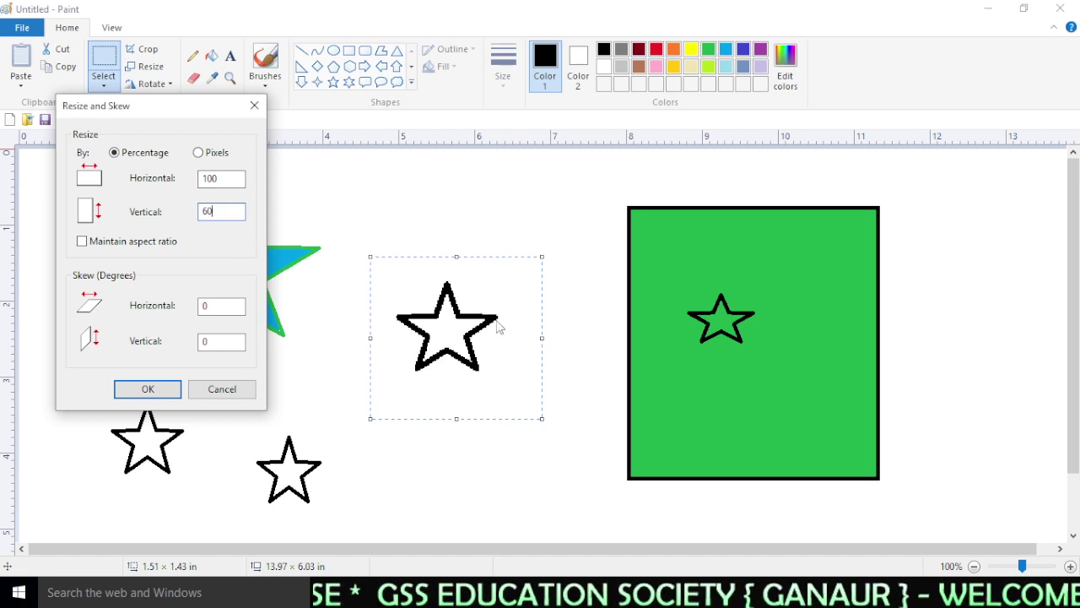
left_click(146, 388)
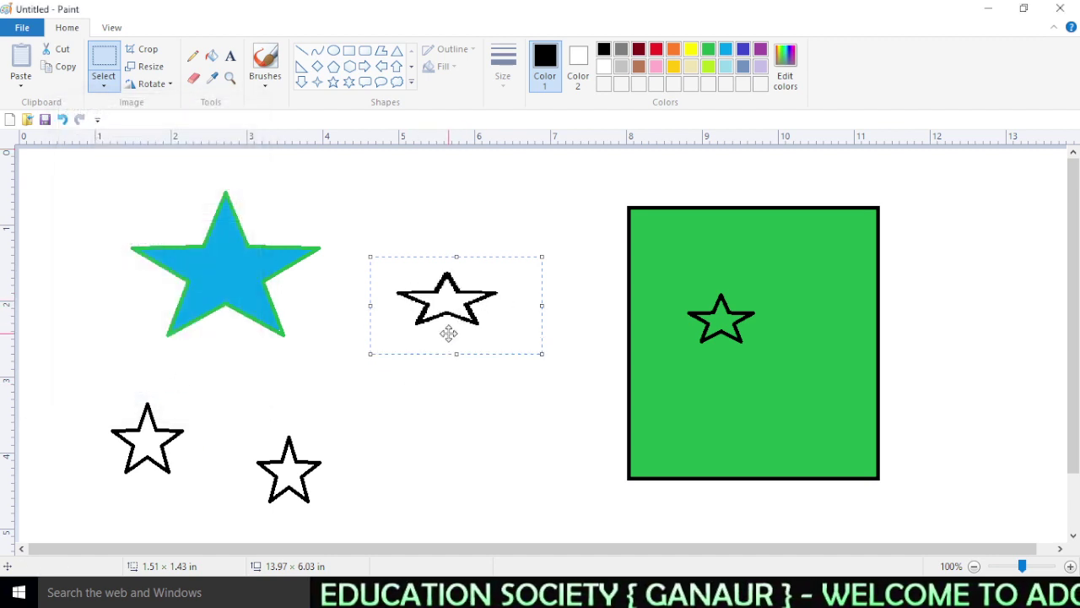
left_click(62, 120)
- Select about 2.05 × 1.81 in around the star beside the blue star and skew it 30 degrees horizontally
left_click_drag(358, 252, 515, 389)
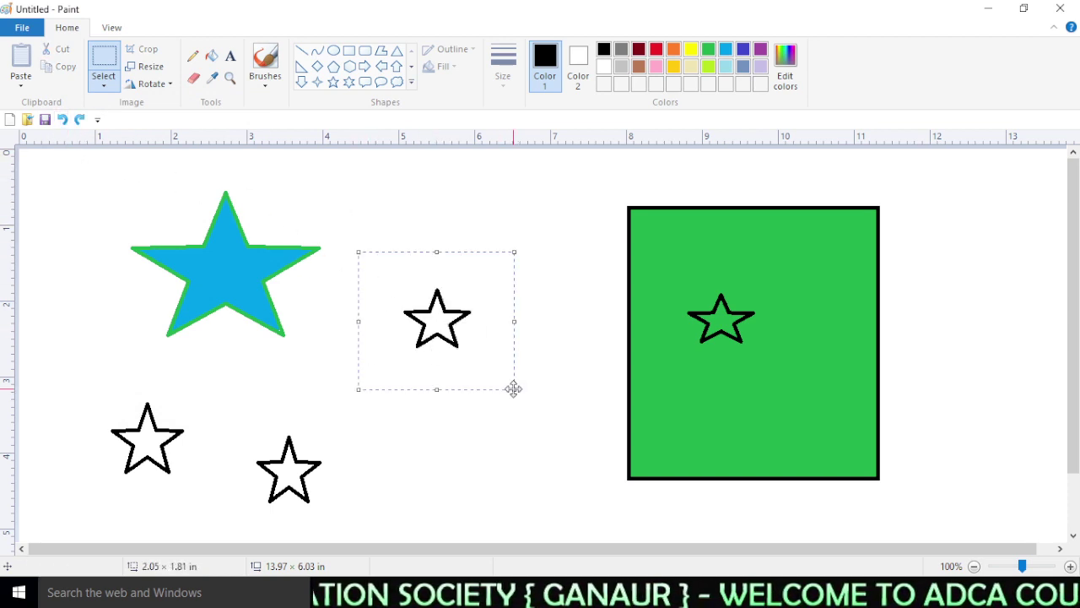
left_click(152, 74)
left_click_drag(165, 83, 177, 89)
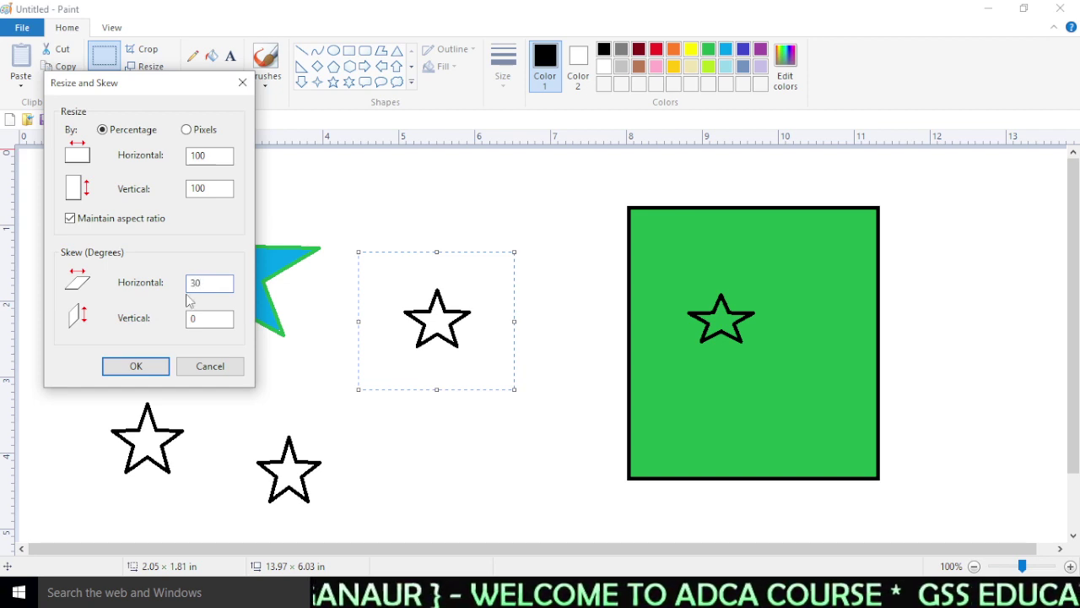
left_click(135, 367)
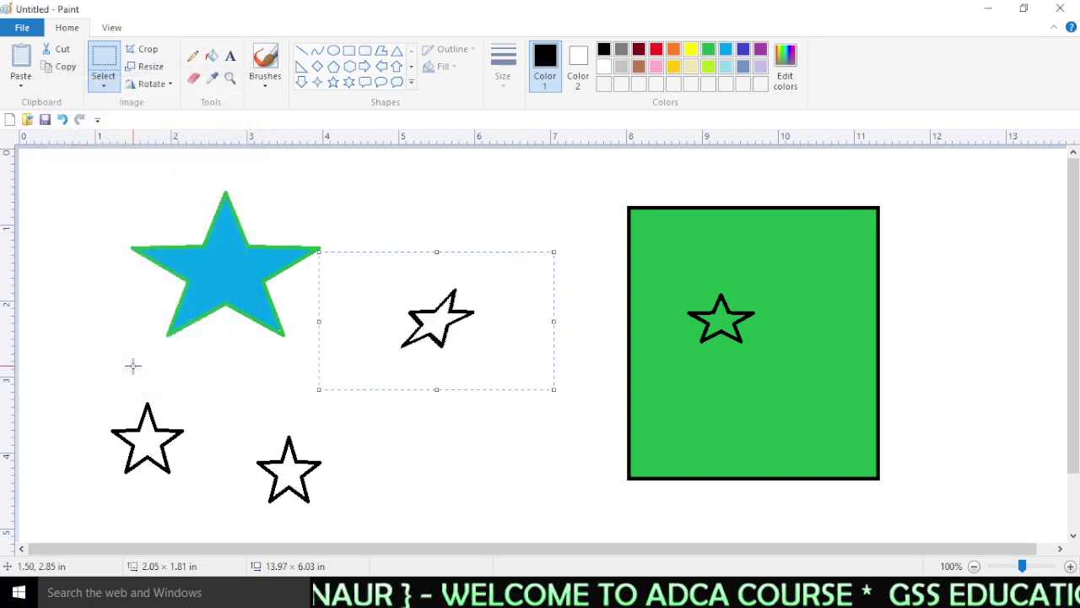
- Skew the selected star 20 degrees vertically
left_click(163, 84)
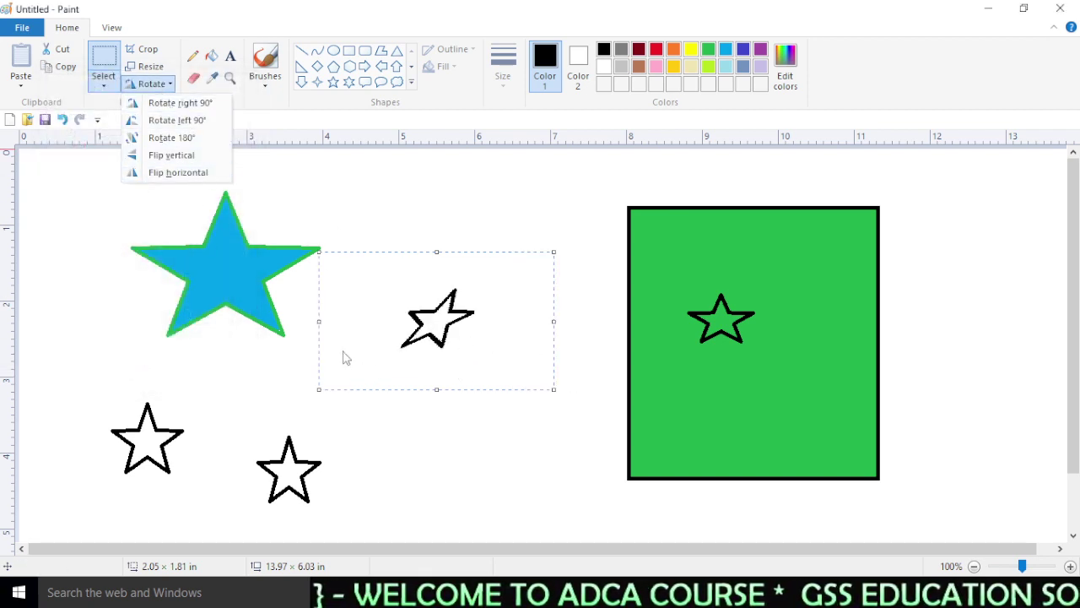
left_click(148, 67)
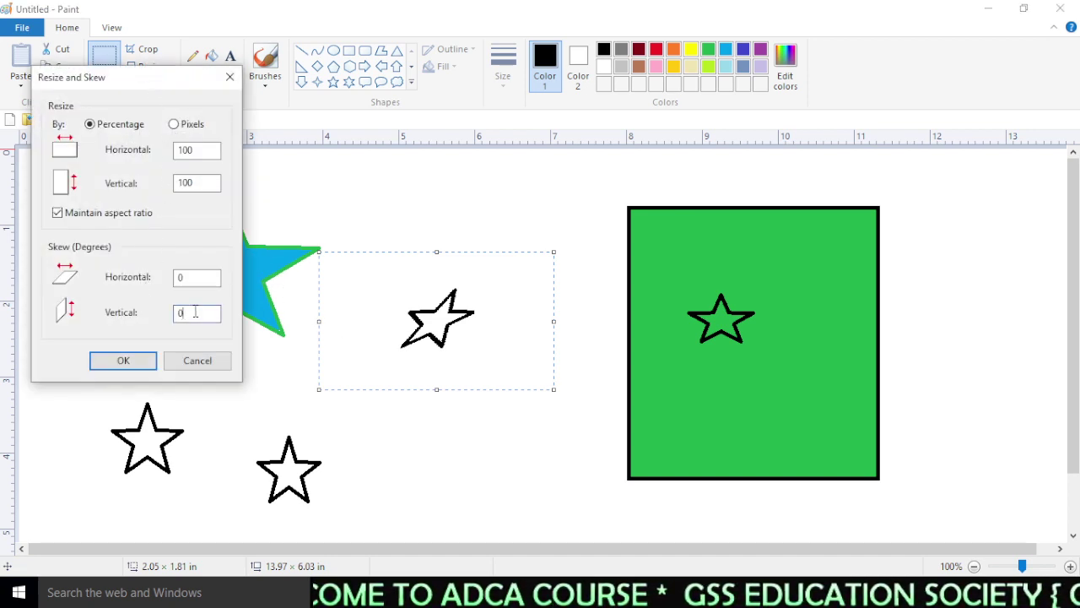
type("20")
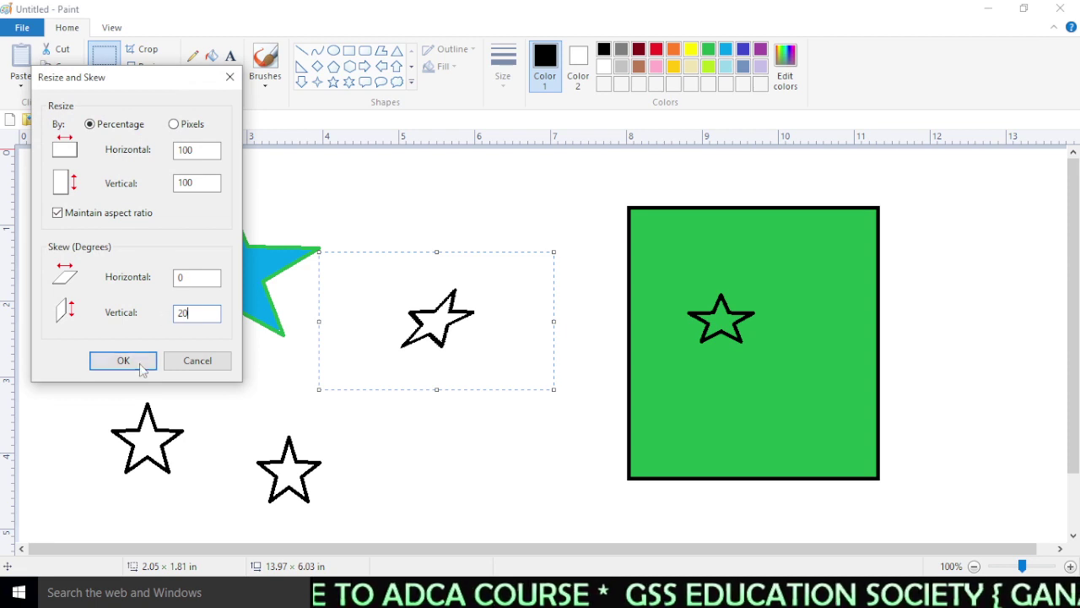
left_click(140, 363)
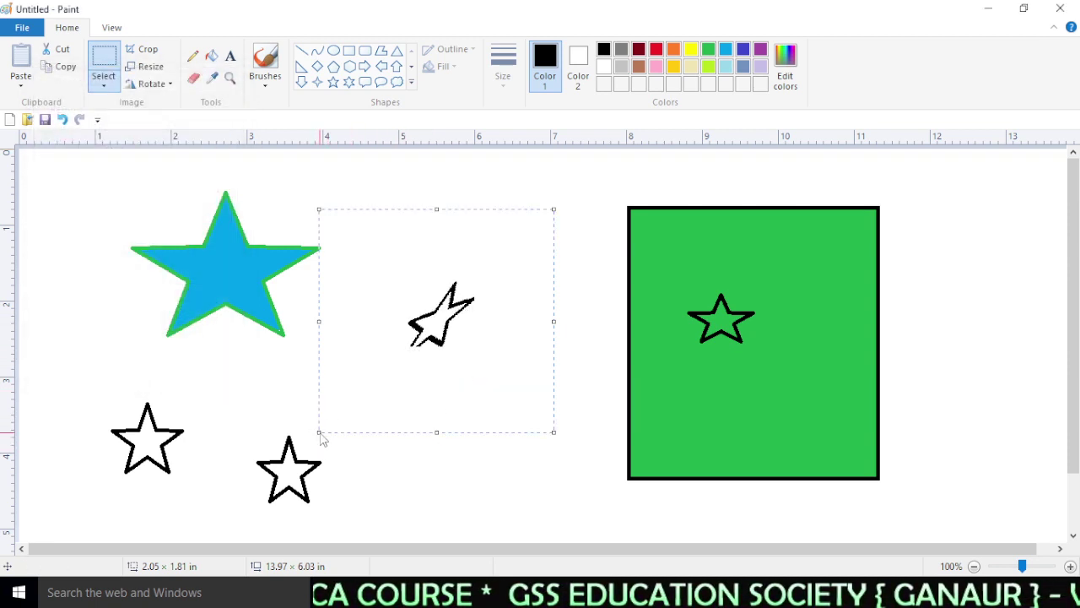
- Stretch the skewed selection to about 3.33 × 3.26 in, move it up and right, and undo the changes to the star
left_click_drag(317, 431, 301, 457)
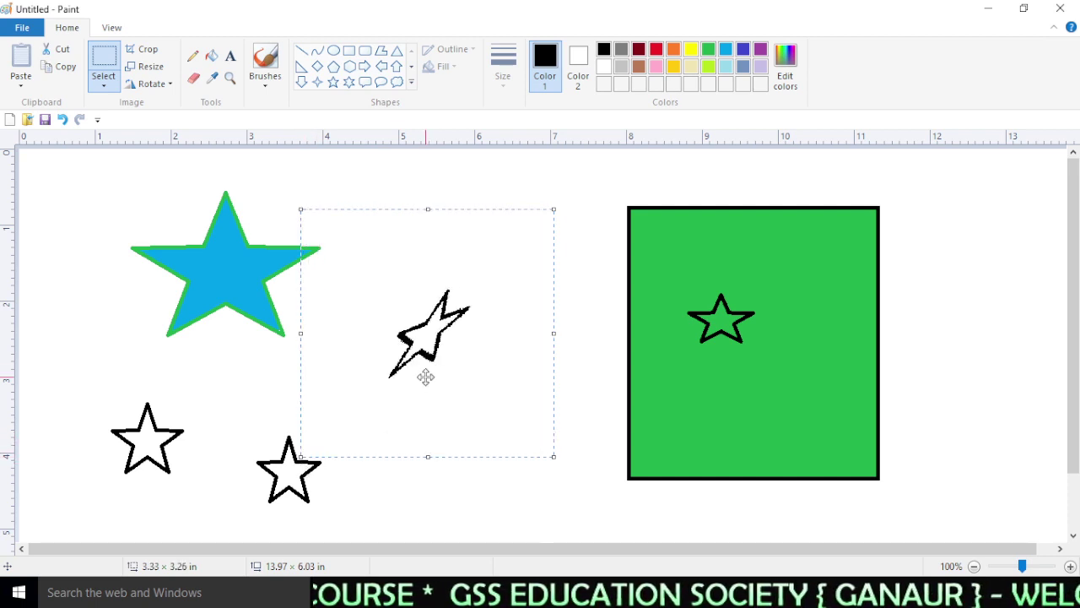
left_click_drag(424, 376, 461, 325)
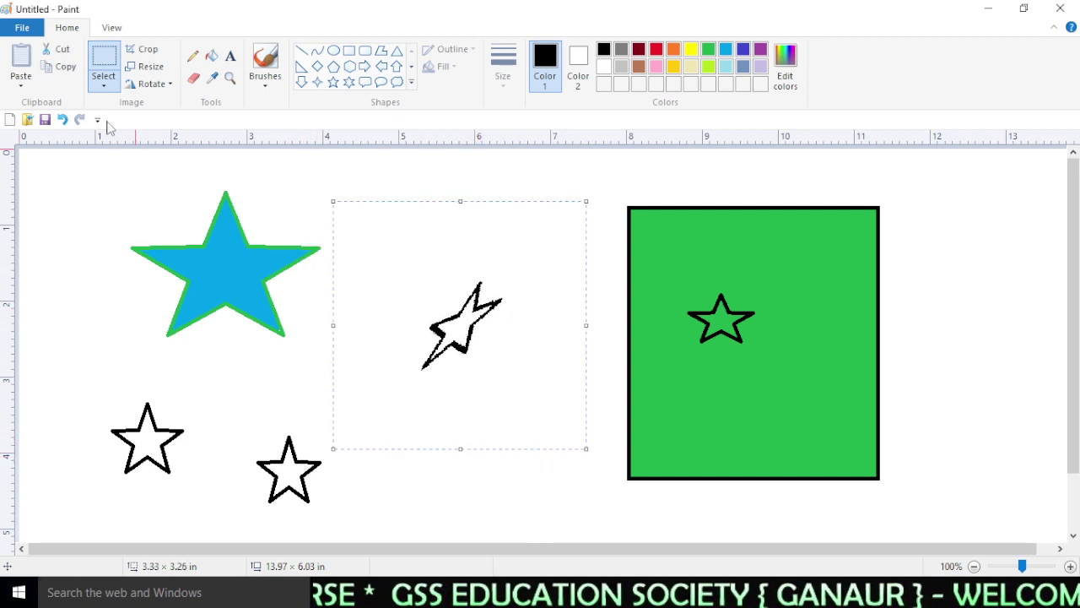
left_click(63, 119)
- Rotate the whole picture right 90° and rotate it back left 90°
left_click(105, 88)
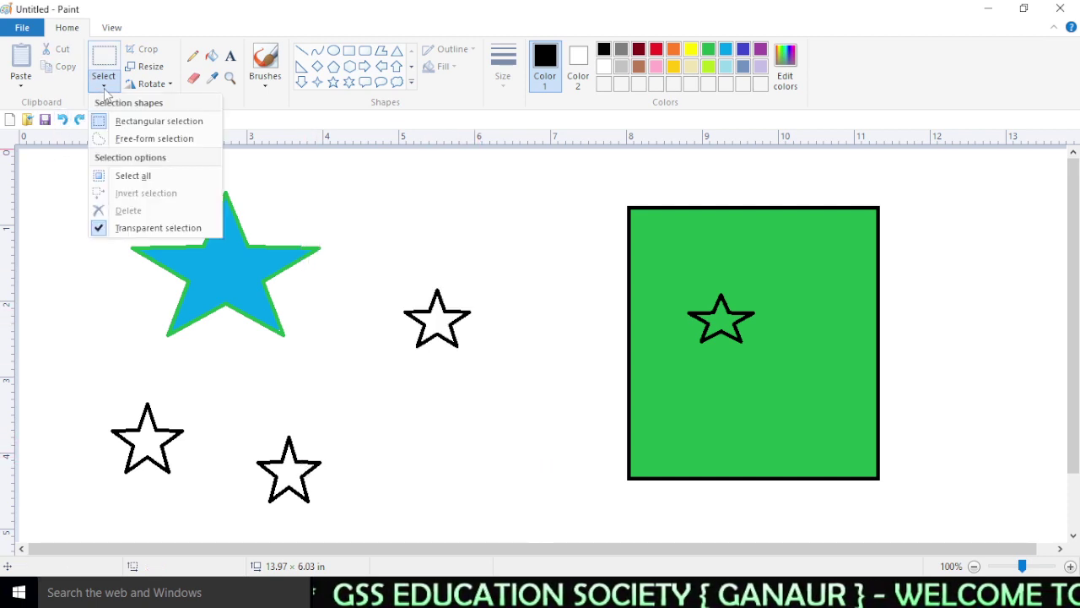
left_click(168, 86)
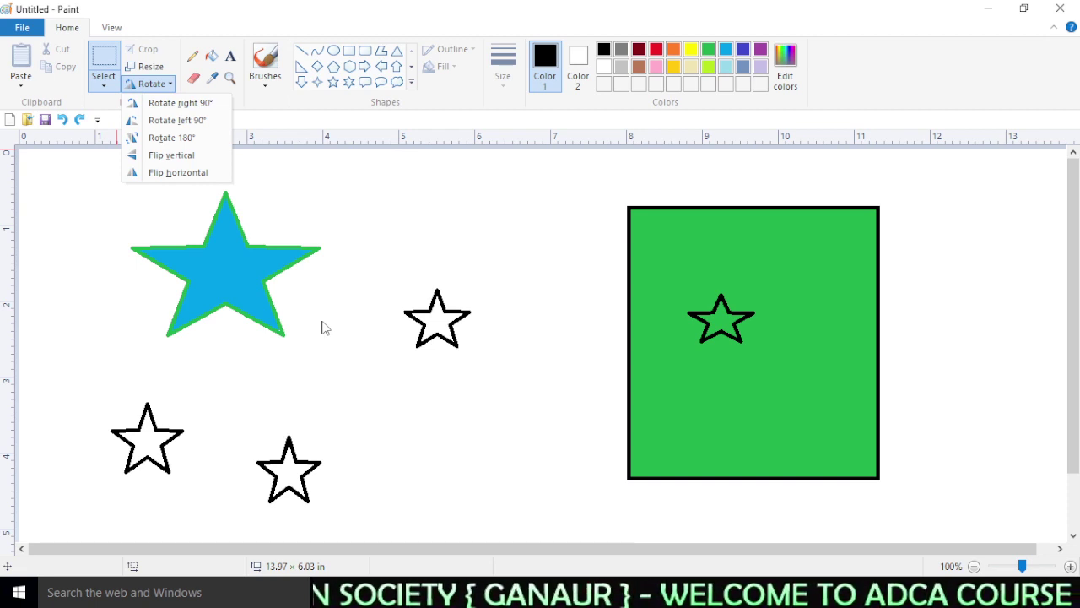
left_click(191, 103)
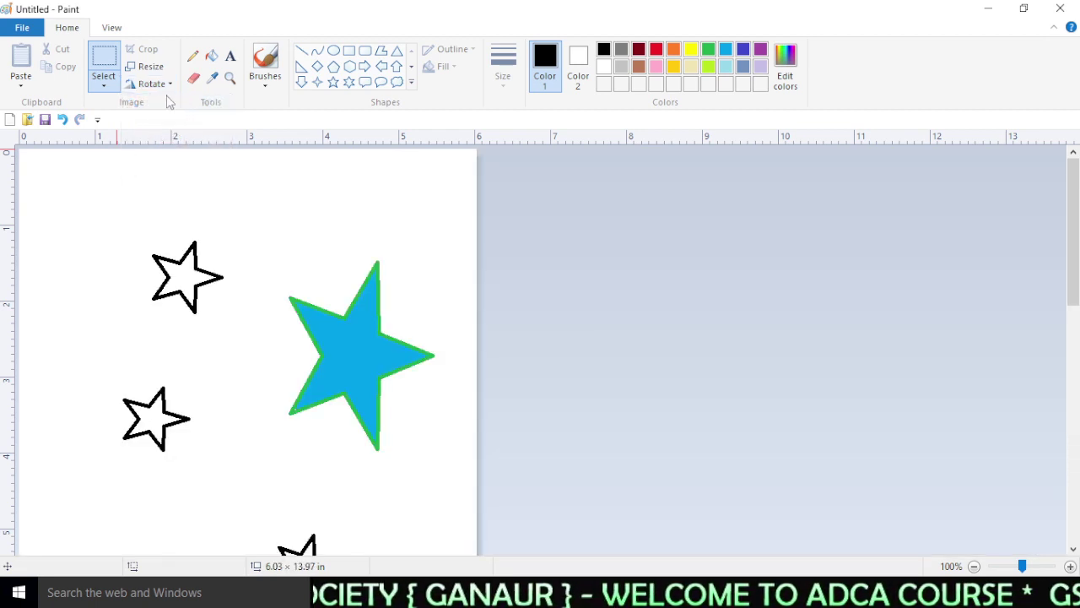
left_click(168, 85)
left_click(192, 118)
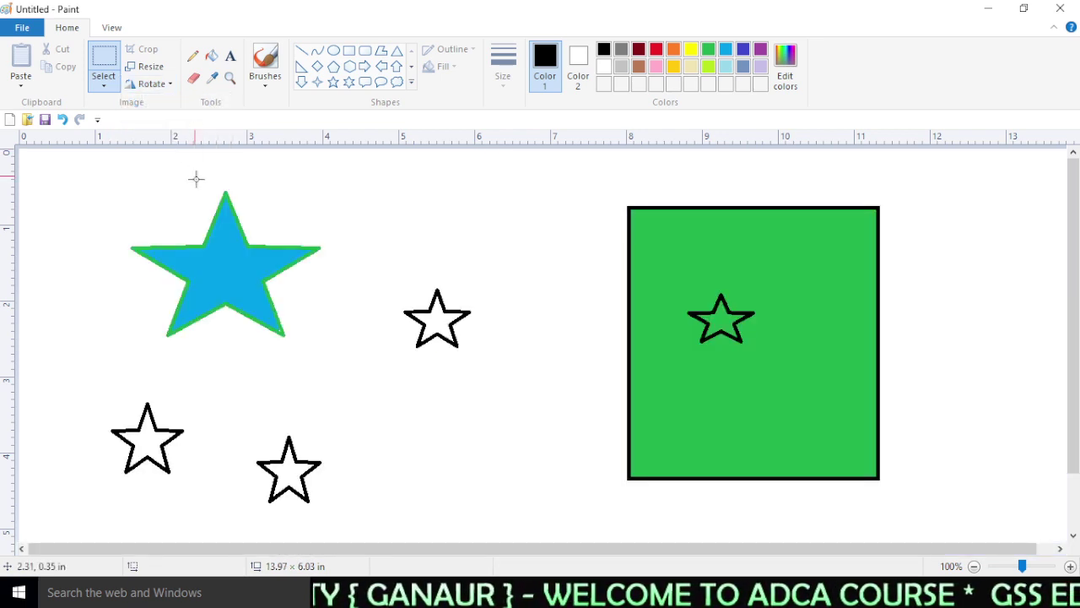
- Add the text "RUTRTYJTJTJ" on the canvas just below the star beside the blue star
left_click(230, 56)
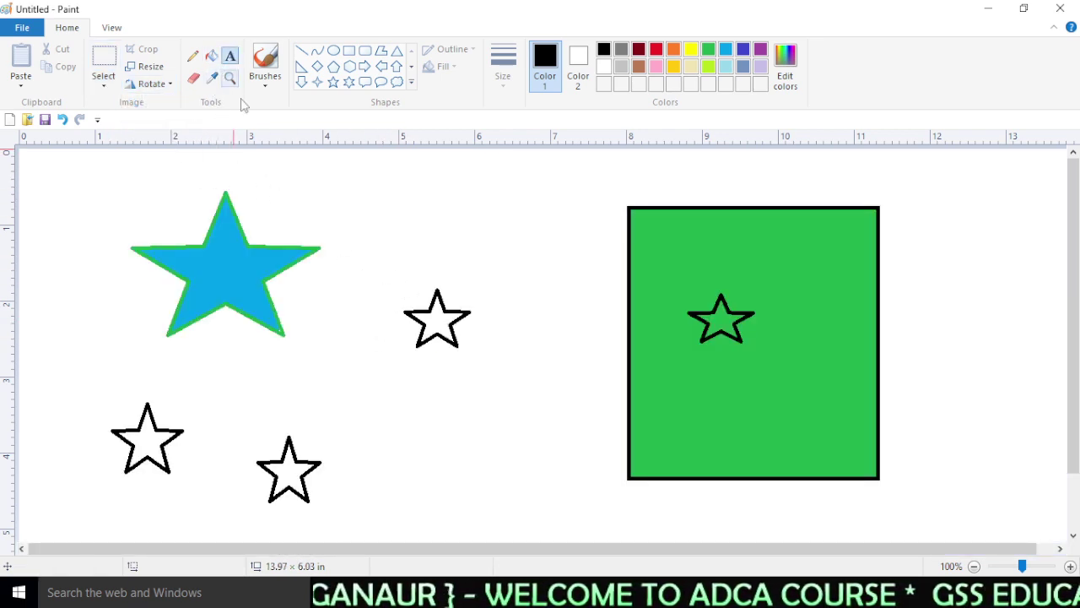
left_click_drag(309, 356, 512, 428)
type("RUTR")
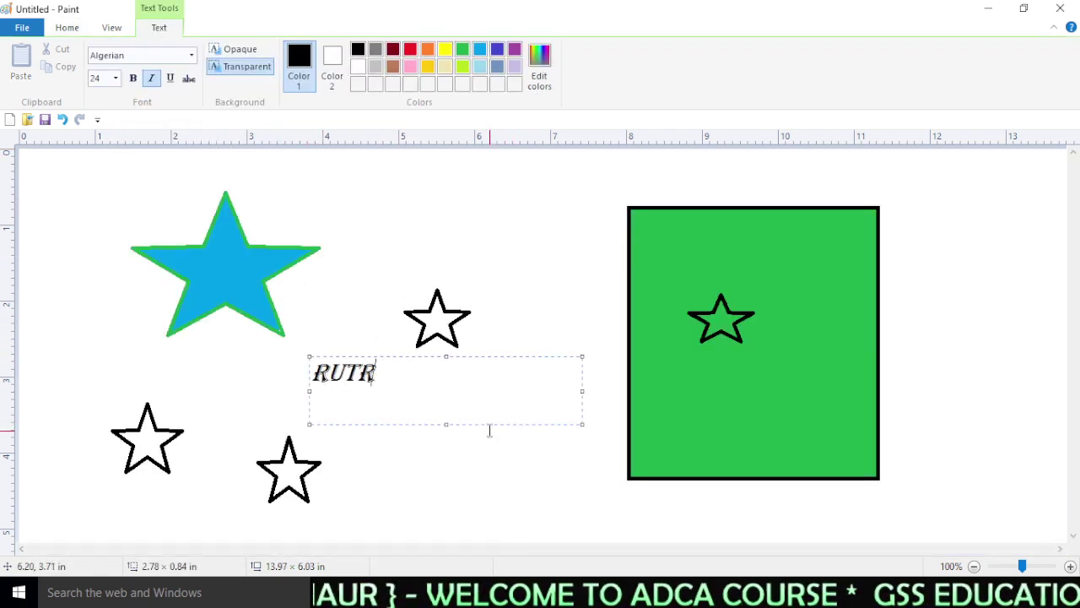
type("TYJTJTJ")
left_click(425, 452)
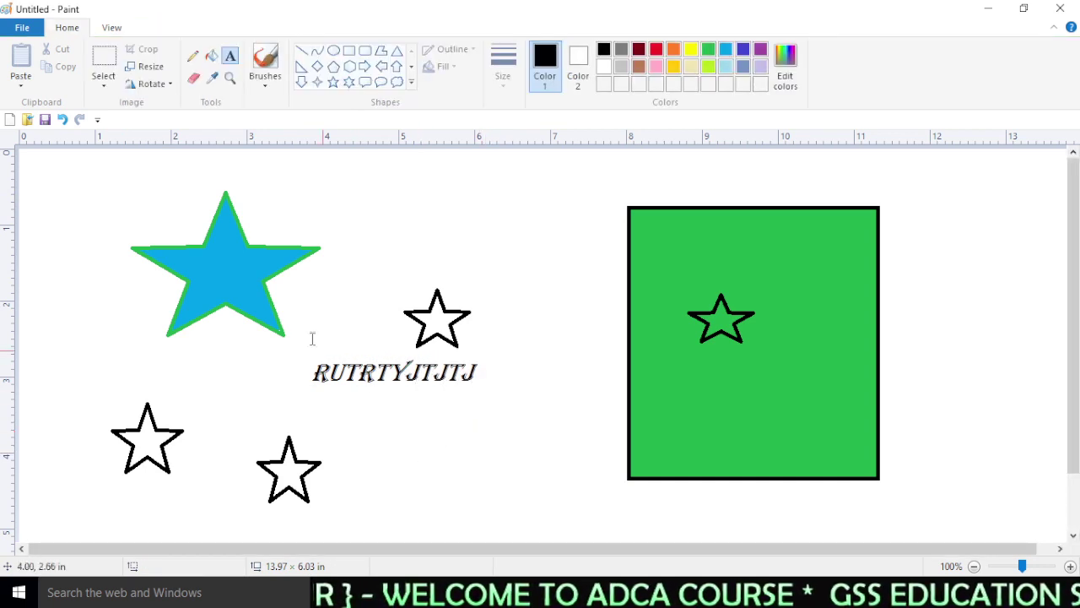
- Select the RUTRTYJTJTJ text and rotate it left 90°, then stretch it to about 3.38 in tall between the blue star and the small star
left_click(104, 59)
left_click_drag(300, 350, 495, 400)
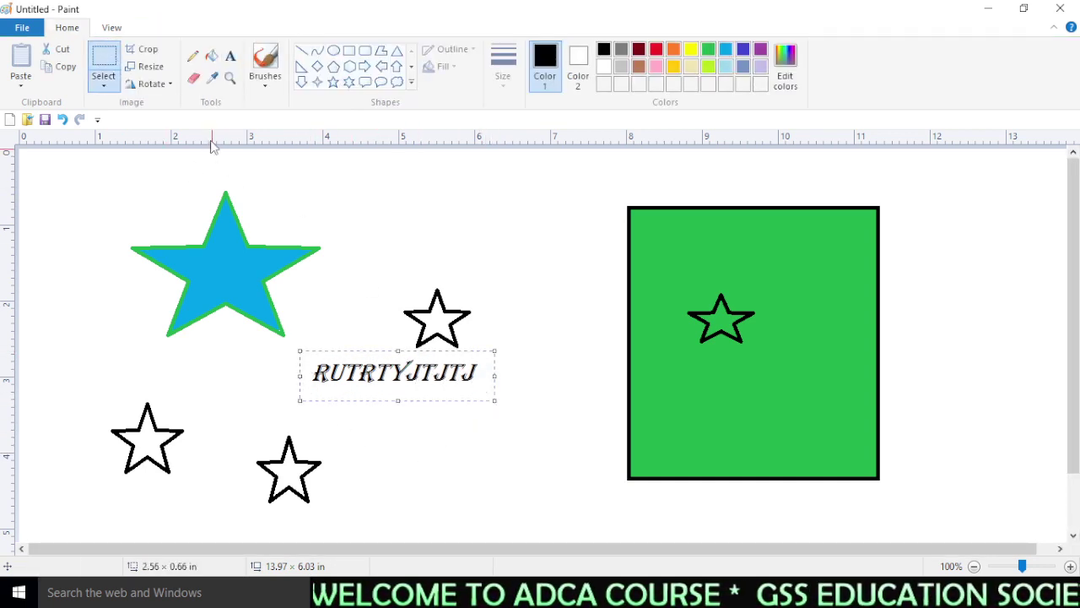
left_click(156, 84)
left_click(168, 122)
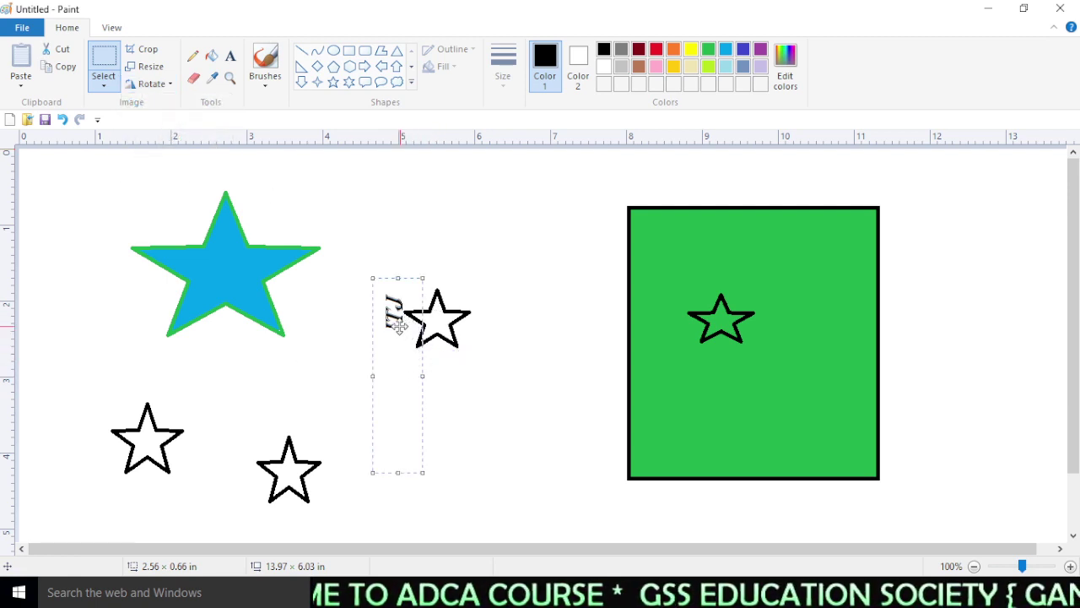
left_click_drag(397, 328, 383, 314)
left_click_drag(382, 265, 384, 203)
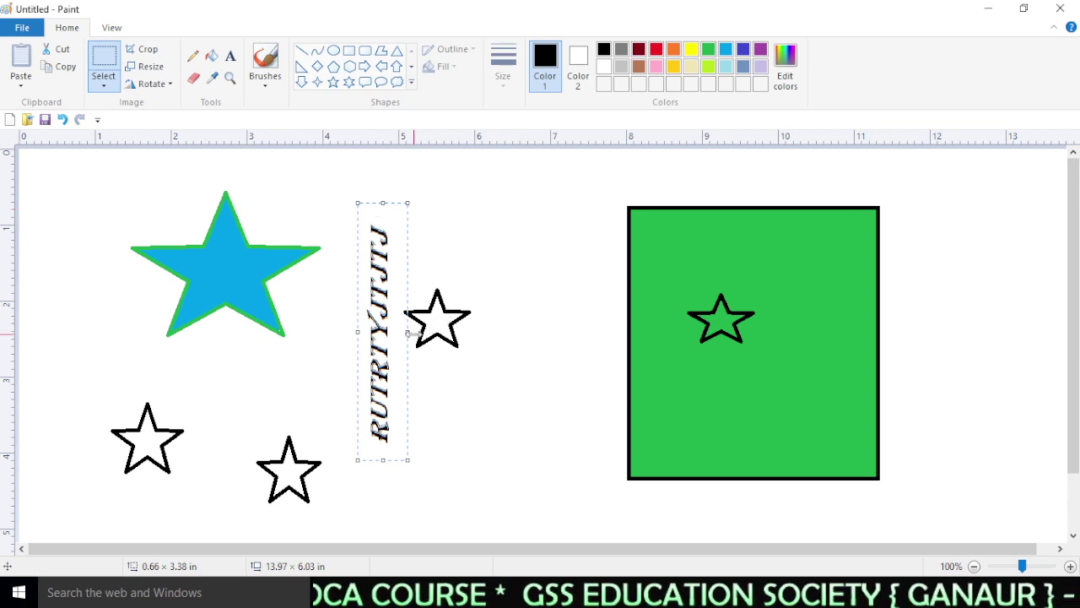
- Rotate the selected text left 90° once more and right 90° twice so that it reads horizontally
left_click(156, 84)
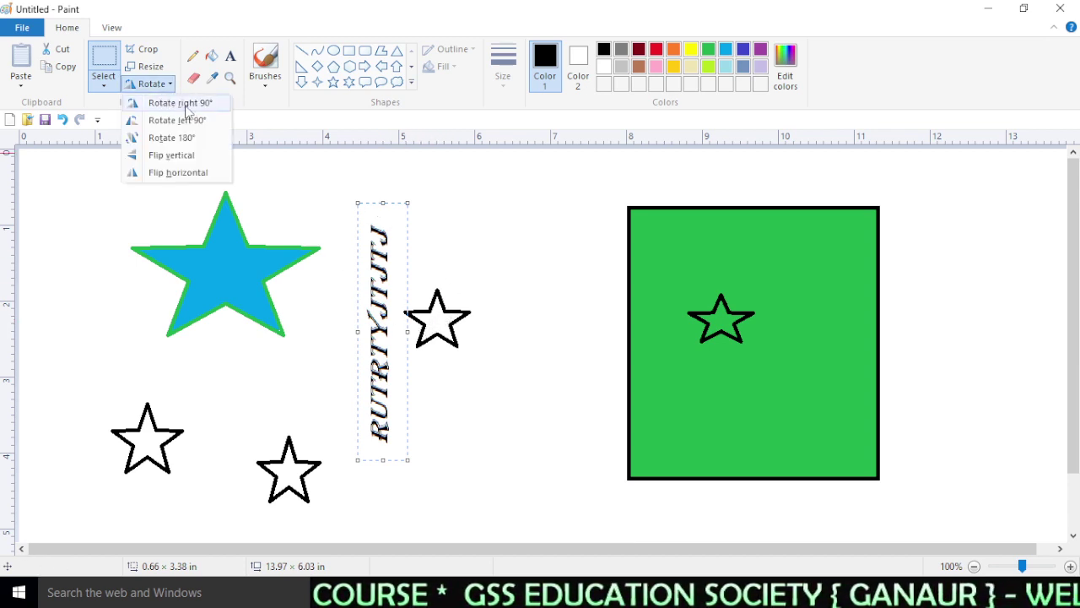
left_click(179, 120)
left_click(171, 88)
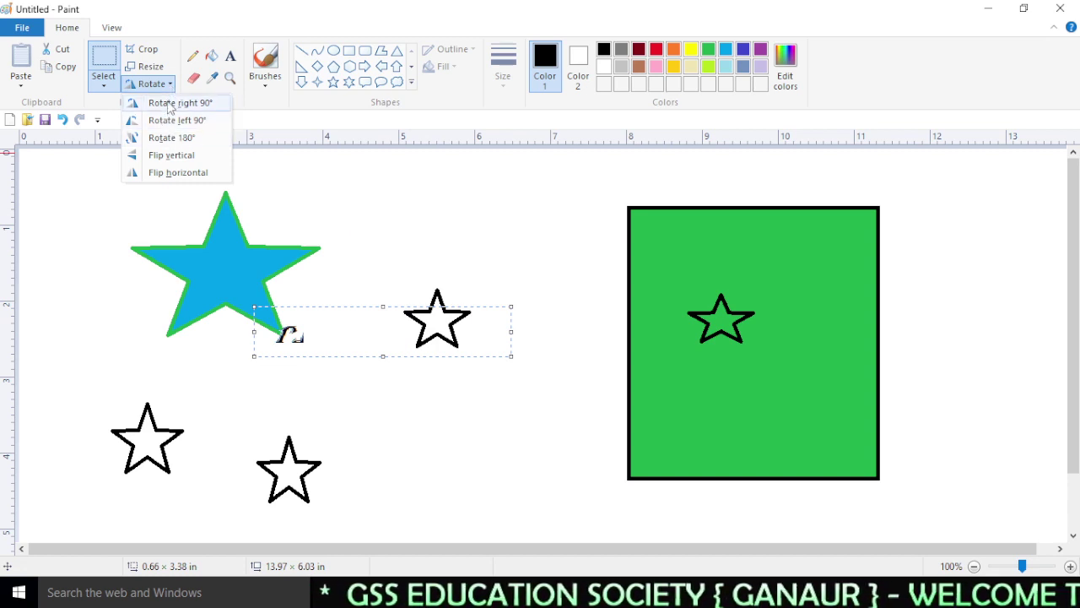
left_click(169, 104)
left_click(156, 84)
left_click(167, 104)
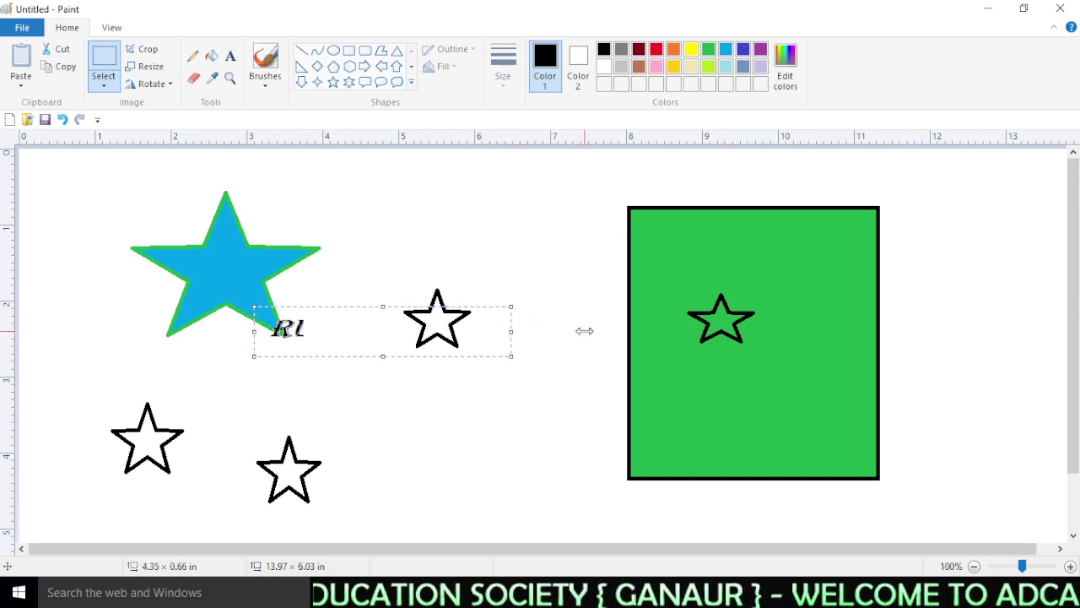
- Enlarge the horizontal text selection to about 4.35 × 1.39 in and move it below the small star
left_click_drag(585, 331, 588, 331)
left_click_drag(419, 357, 422, 407)
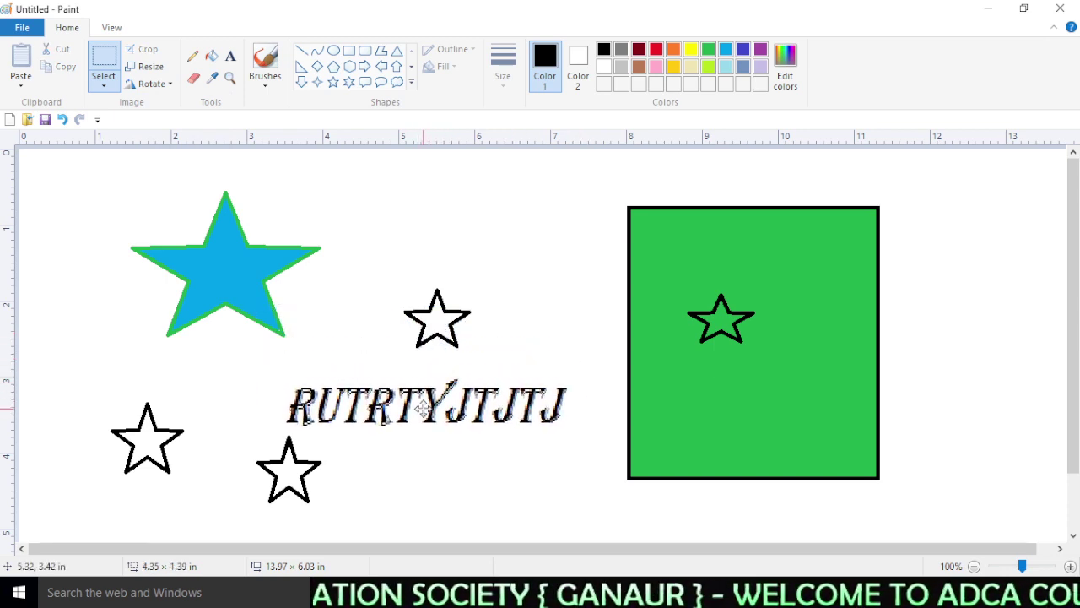
- Flip the selected text vertically and flip it back upright
left_click(169, 84)
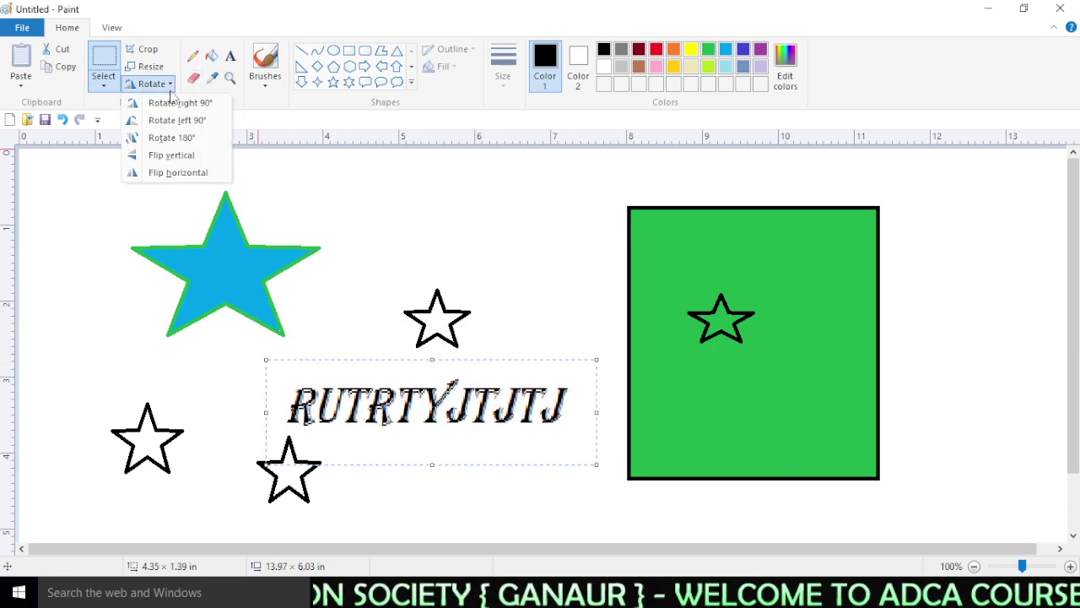
left_click(178, 161)
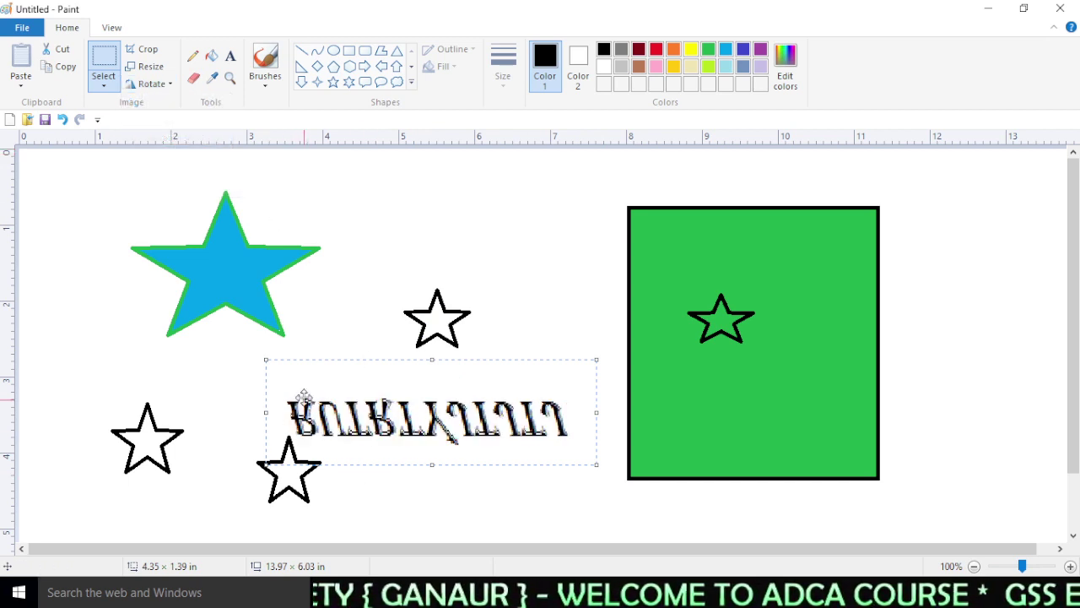
left_click(152, 84)
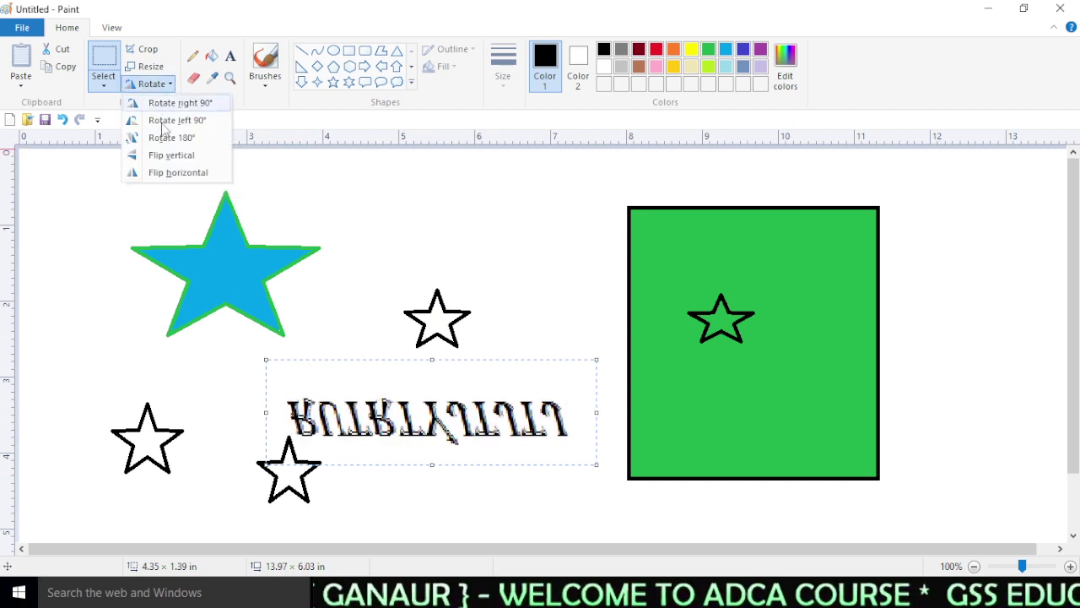
left_click(160, 157)
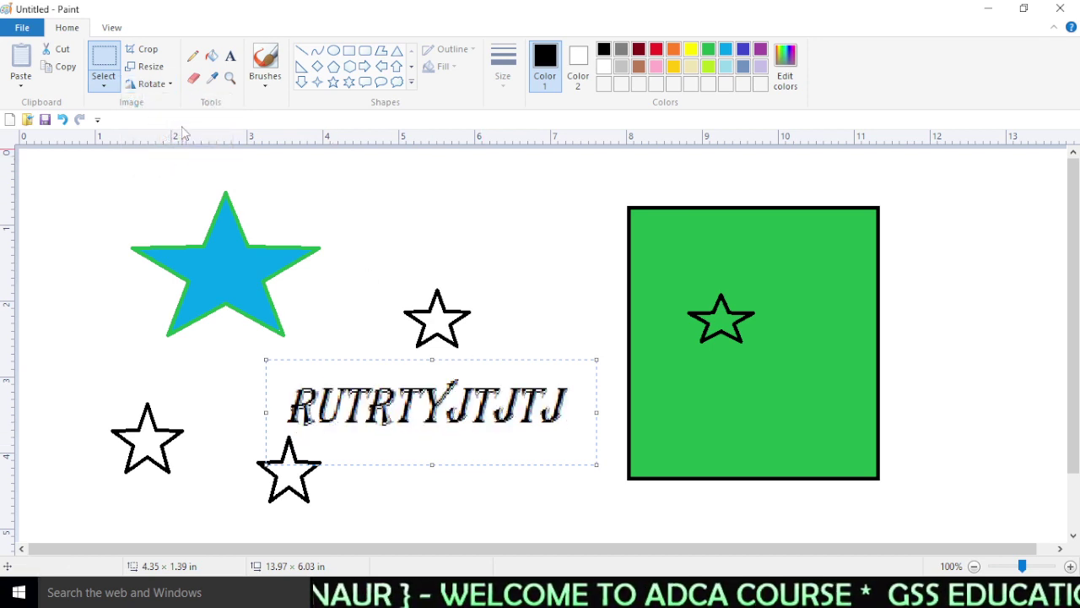
- Flip the selected RUTRTYJTJTJ text horizontally, flip it back to readable orientation, and deselect it
left_click(153, 85)
left_click(172, 172)
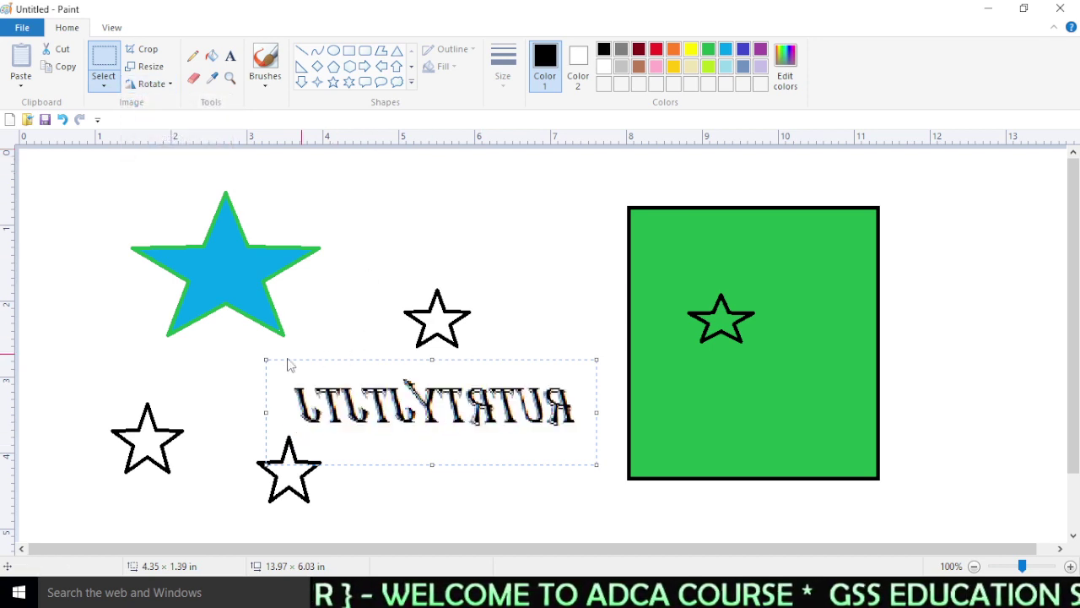
left_click(152, 84)
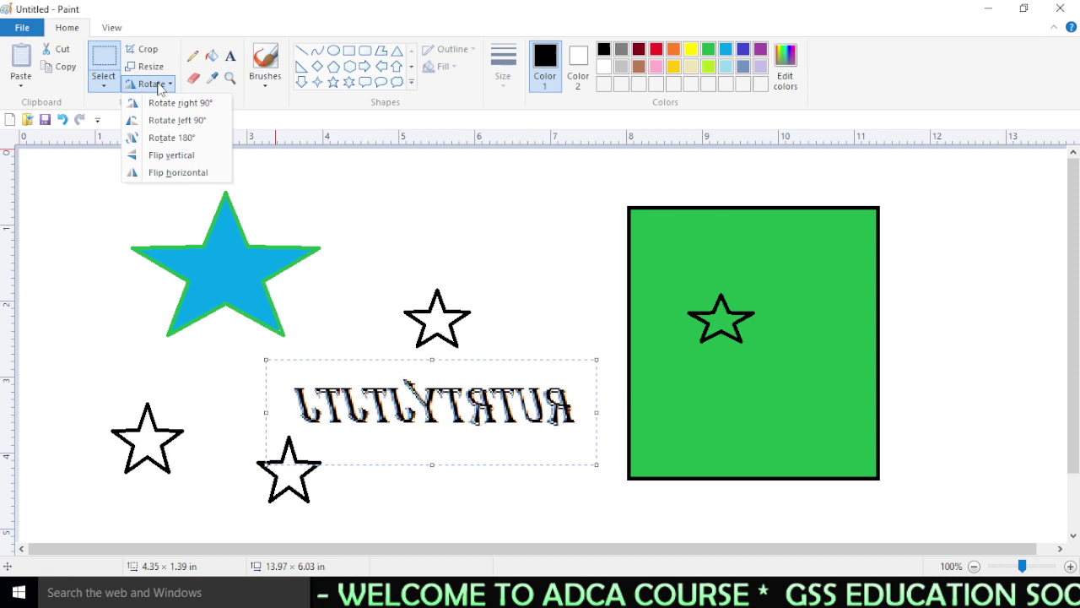
left_click(177, 173)
left_click(211, 364)
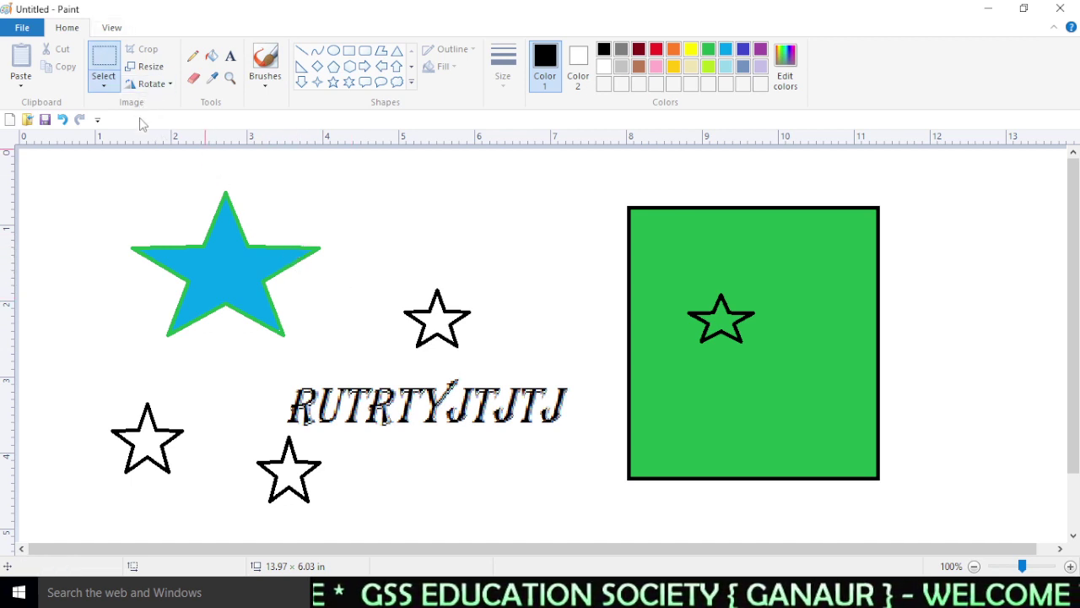
- Select the small star above the text with an area about 1.33 × 1.30 in and cut it
left_click_drag(131, 198, 134, 200)
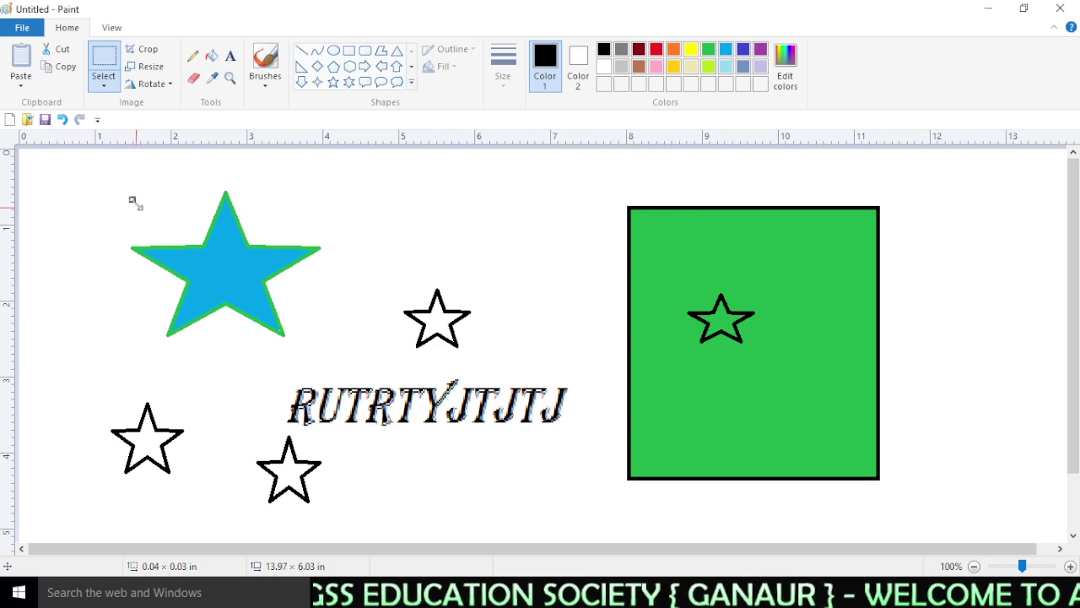
left_click_drag(390, 263, 495, 363)
left_click(57, 49)
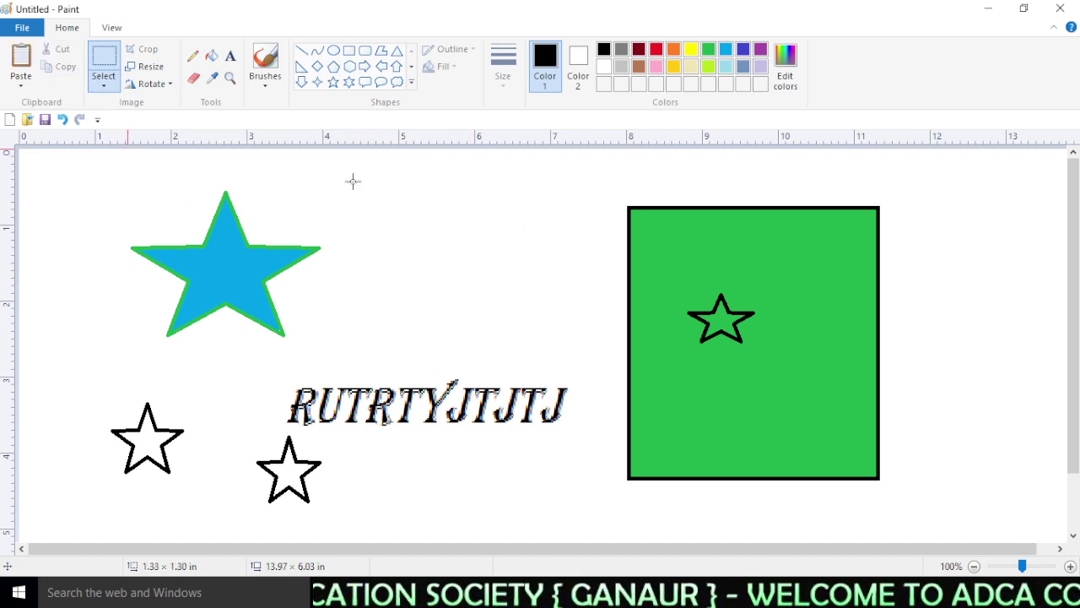
- Paste the cut star three times and stack the copies in a column on the right side of the green square
left_click(15, 66)
left_click_drag(70, 186, 938, 200)
left_click(20, 64)
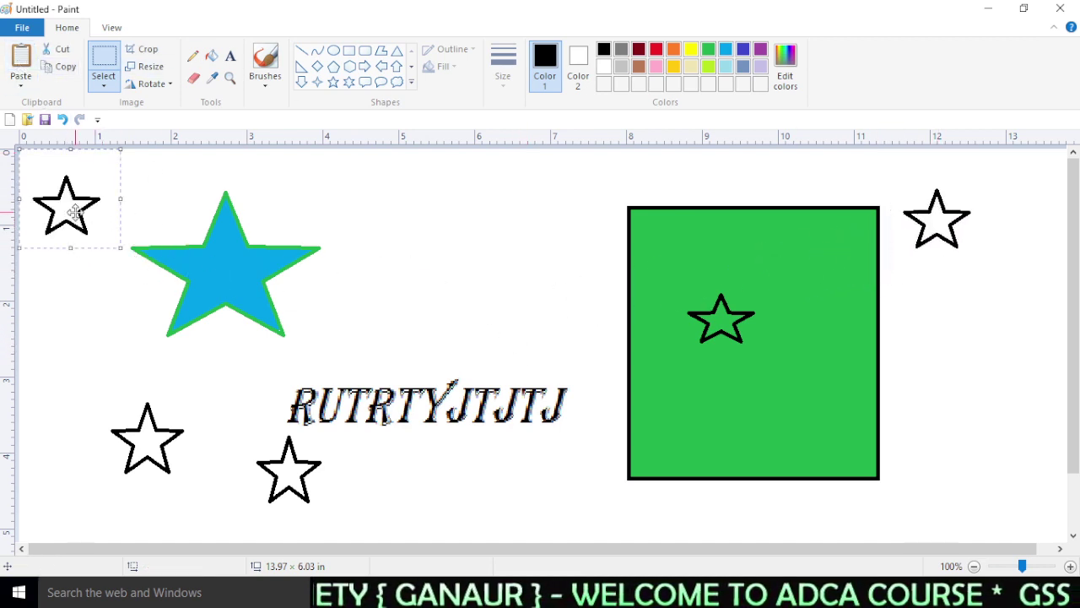
left_click_drag(75, 213, 951, 314)
left_click(23, 62)
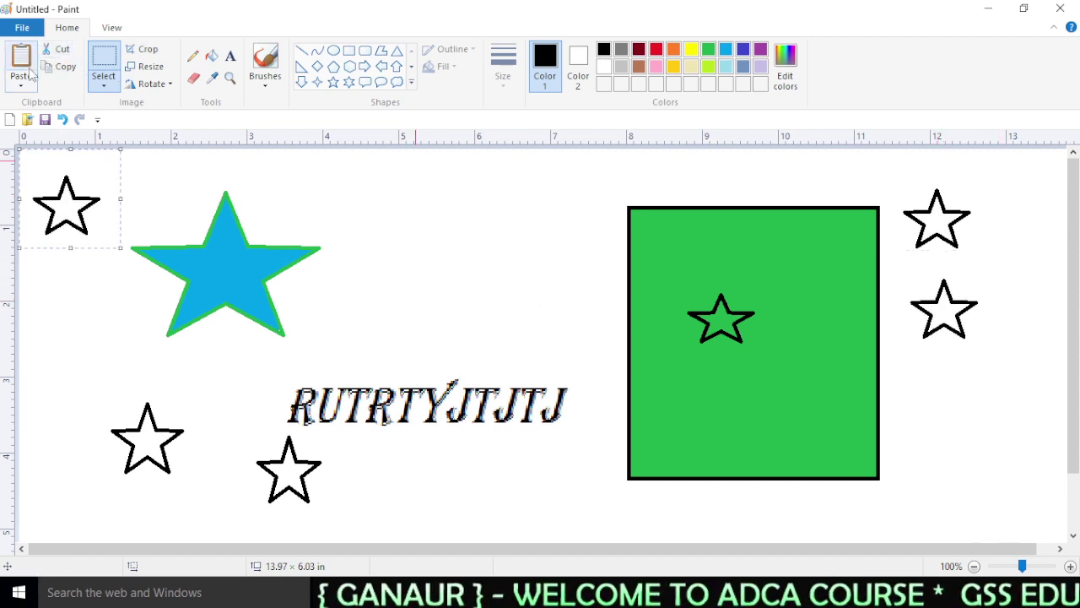
left_click_drag(74, 226, 969, 420)
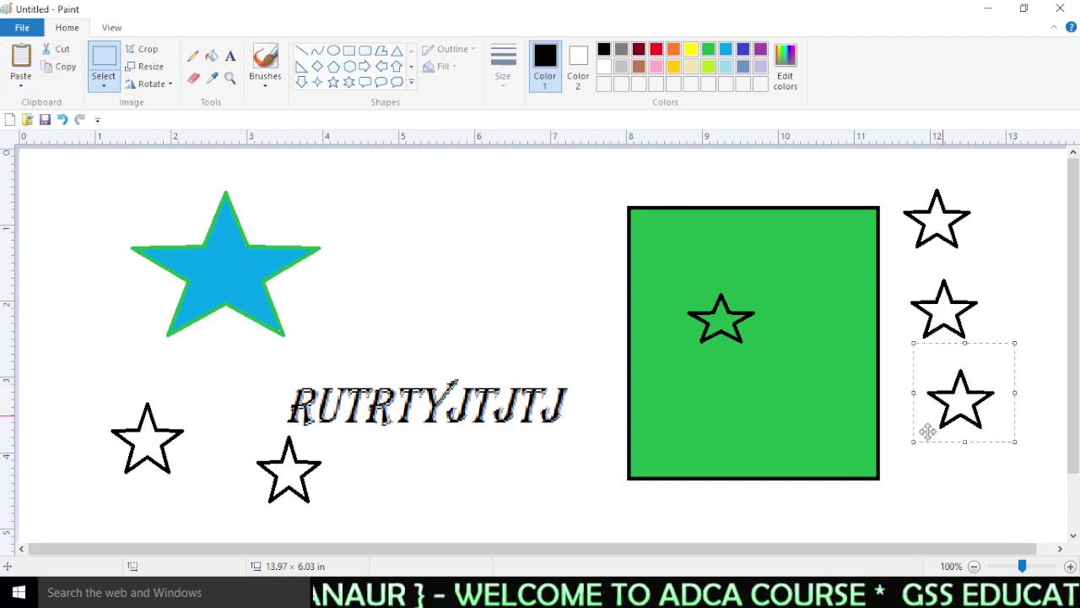
- Select about 3.63 × 0.83 in of the RUTRTYJTJTJ text, move it up between the blue star and green square, and nudge it right and up
left_click_drag(563, 374, 304, 437)
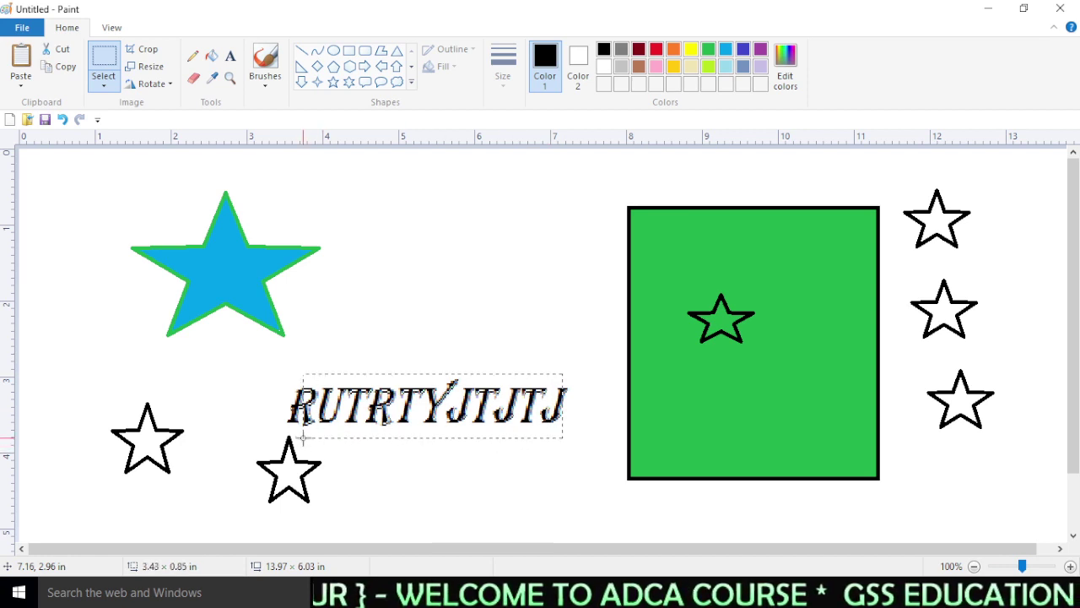
left_click_drag(396, 408, 424, 253)
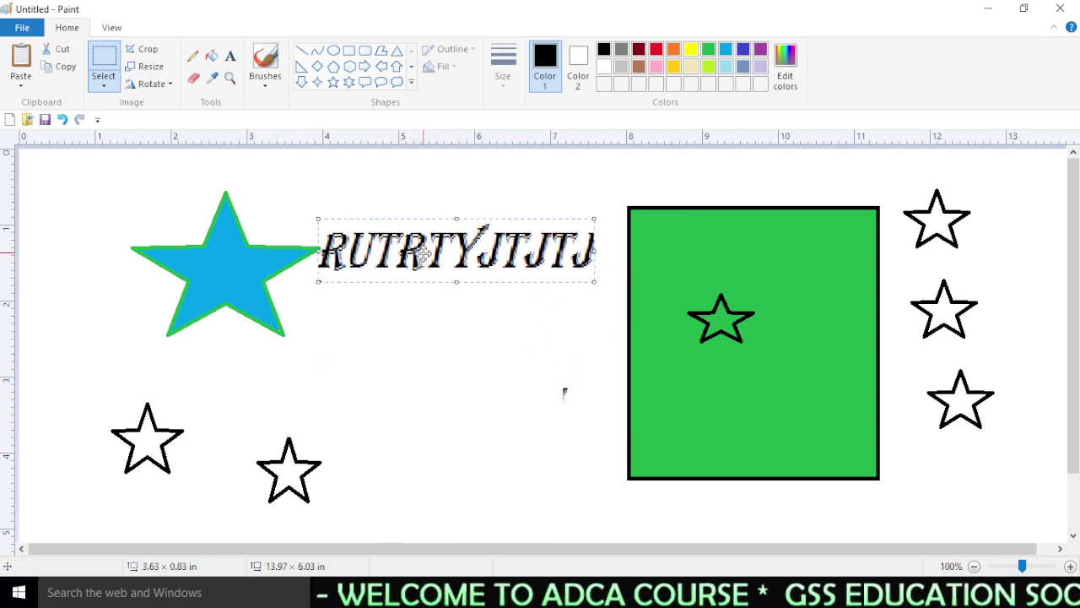
key("Right")
key("Right")
key("Right")
key("Right")
key("Right")
key("Right")
key("Right")
key("Right")
key("Right")
key("Right")
key("Right")
key("Right")
key("Right")
key("Right")
key("Right")
key("Right")
key("Right")
key("Right")
key("Right")
key("Right")
key("Up")
key("Up")
key("Up")
key("Up")
key("Up")
key("Up")
key("Up")
key("Up")
key("Up")
key("Up")
key("Up")
key("Up")
key("Up")
key("Up")
key("Up")
key("Up")
key("Up")
key("Up")
key("Up")
key("Up")
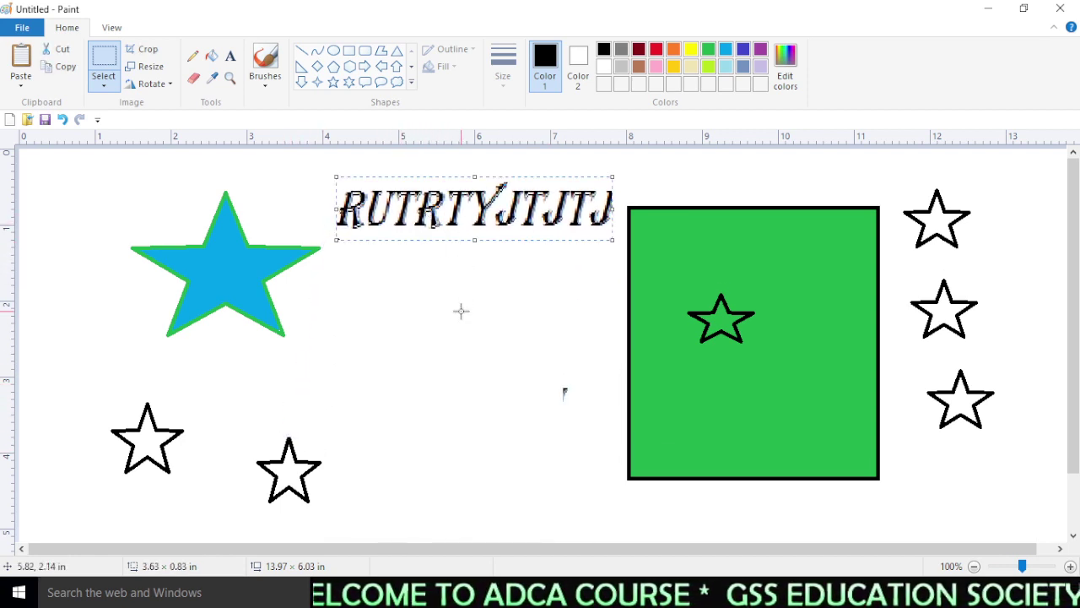
- Reselect the moved text, shift it slightly up and left toward the blue star, and deselect it
left_click_drag(338, 170, 623, 244)
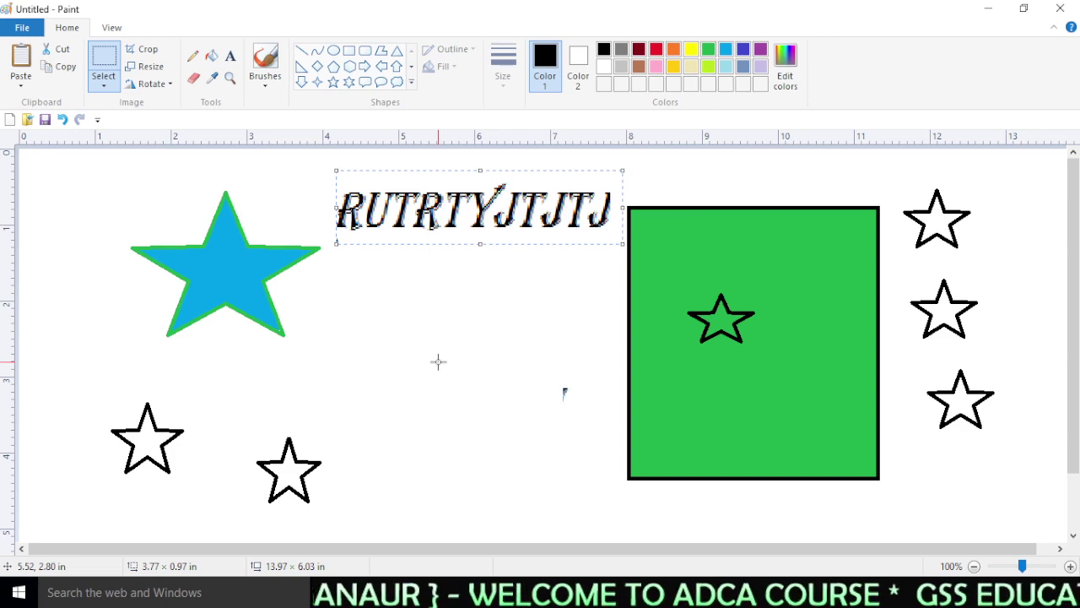
mouse_move(447, 236)
left_mouse_down()
mouse_move(545, 218)
mouse_move(622, 266)
mouse_move(427, 244)
mouse_move(409, 194)
left_mouse_up()
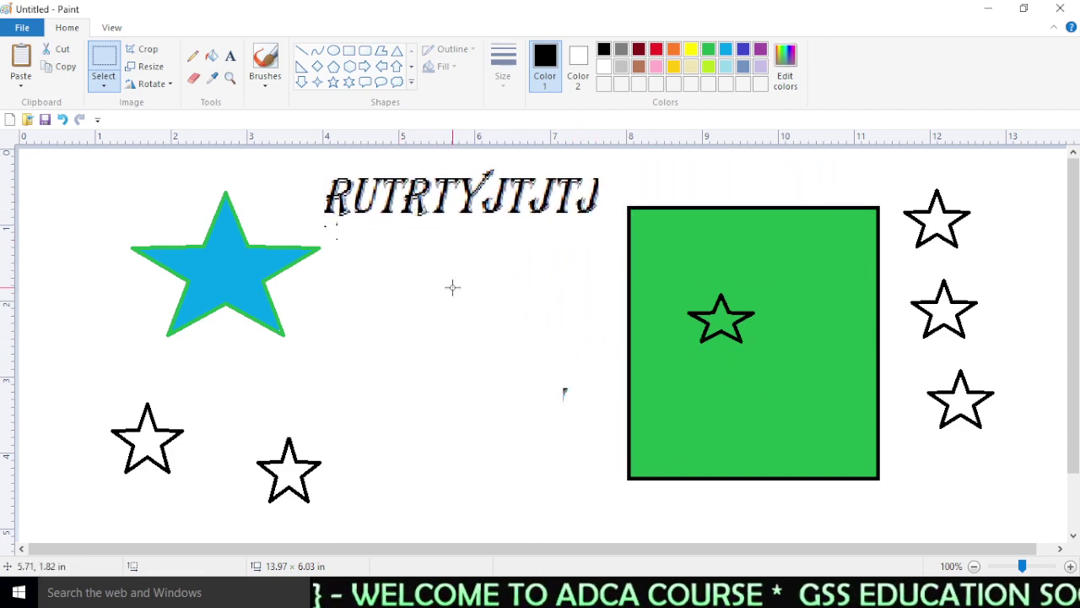
mouse_move(313, 170)
left_mouse_down()
mouse_move(396, 247)
mouse_move(625, 231)
mouse_move(617, 228)
left_mouse_up()
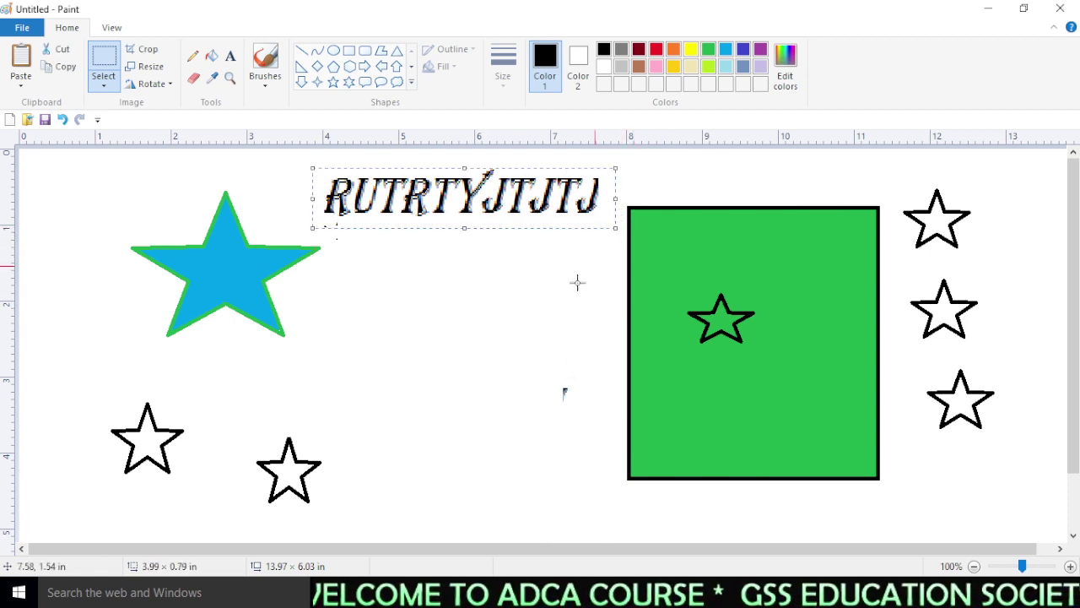
left_click(392, 376)
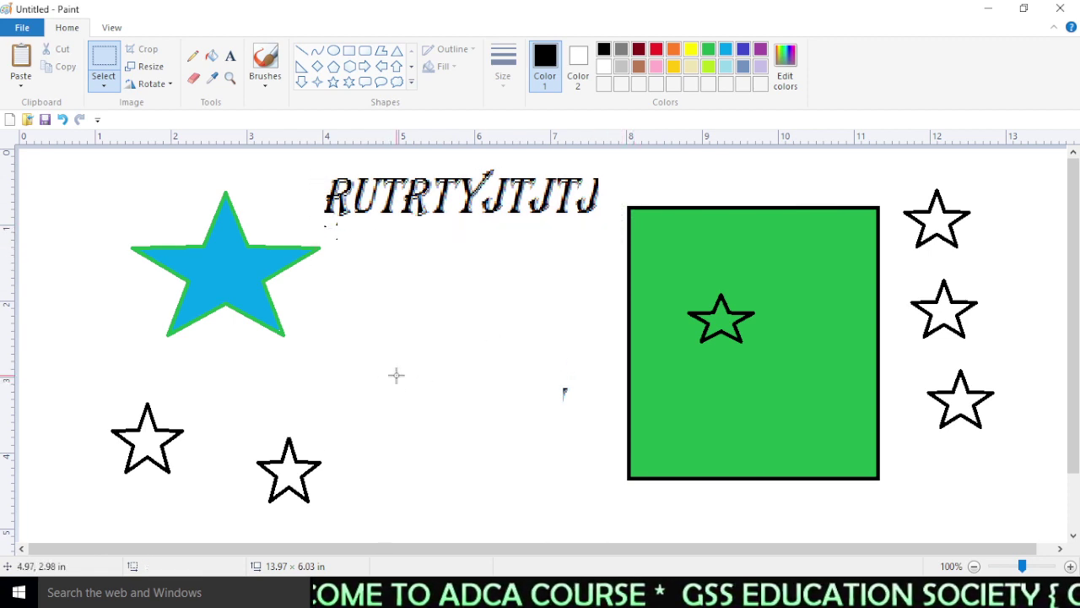
- Cut the RUTRT part out of the text and paste it directly below the remaining YJTJTJ letters
left_click_drag(304, 162, 424, 239)
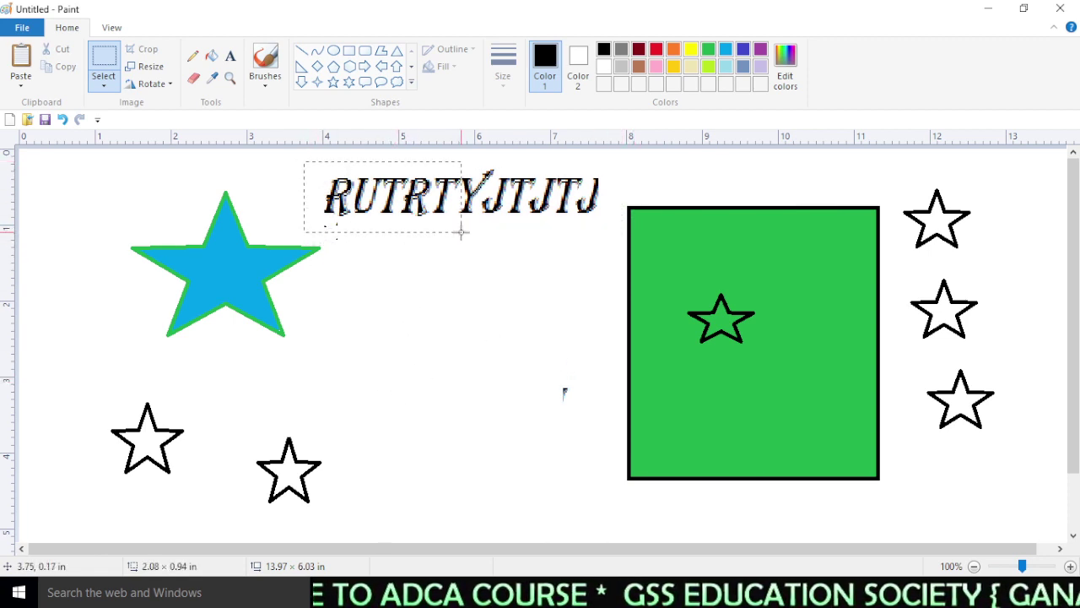
left_click(57, 49)
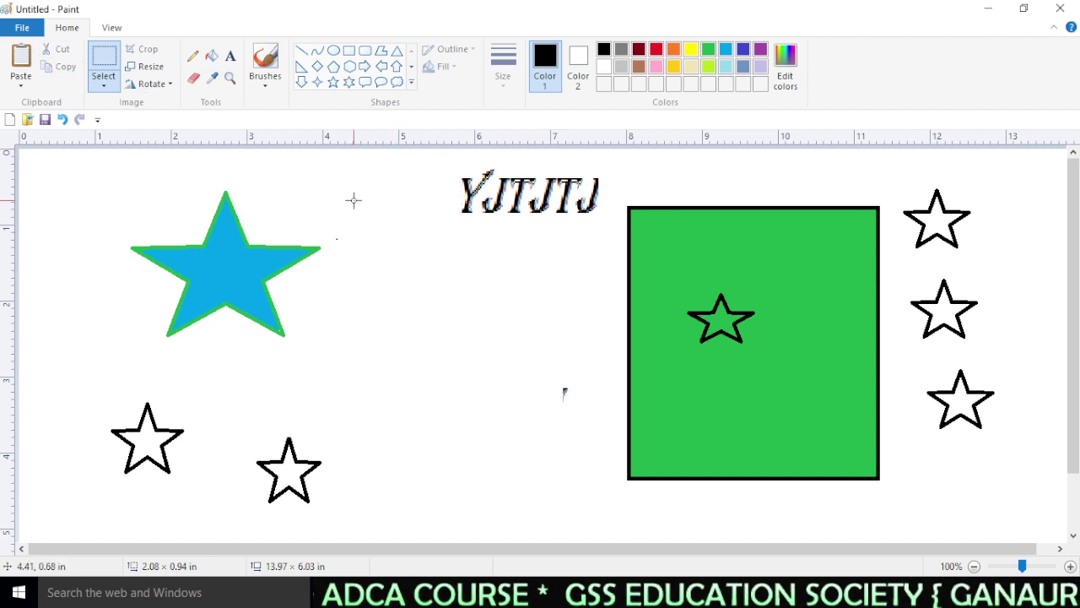
left_click(20, 64)
left_click_drag(123, 186, 538, 278)
left_click(507, 386)
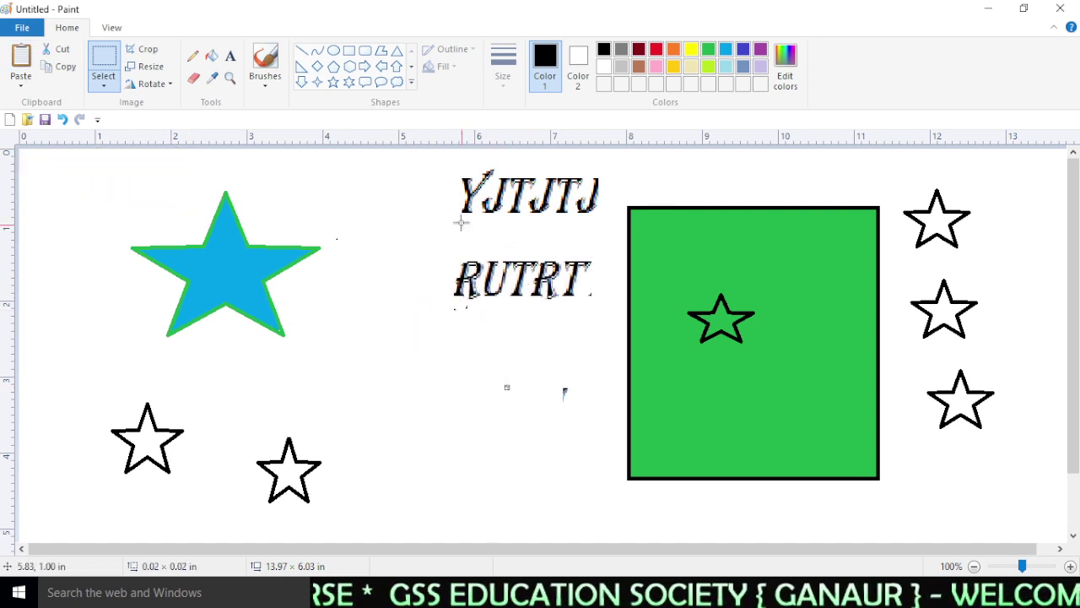
- Cut both text lines in a selection about 2.30 × 2.14 in and start a new blank image without saving the current one
left_click_drag(430, 161, 605, 323)
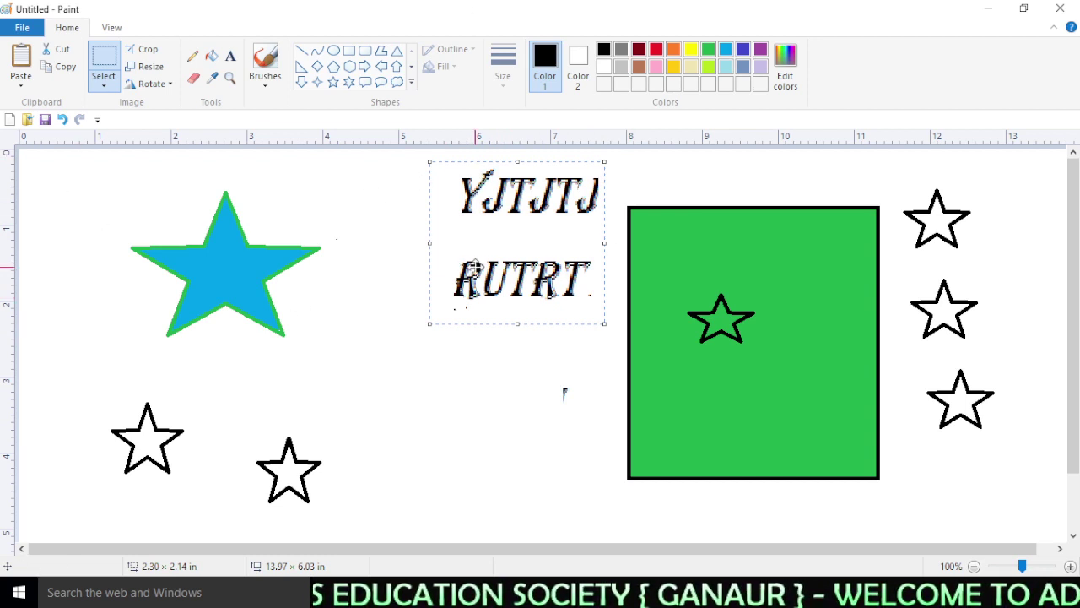
left_click(66, 50)
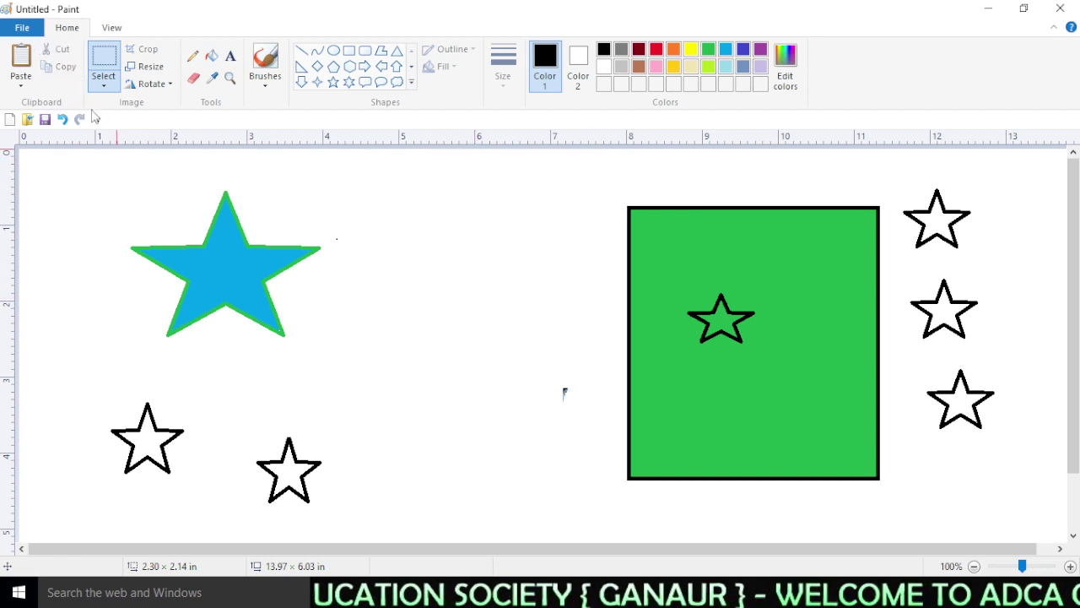
left_click(9, 119)
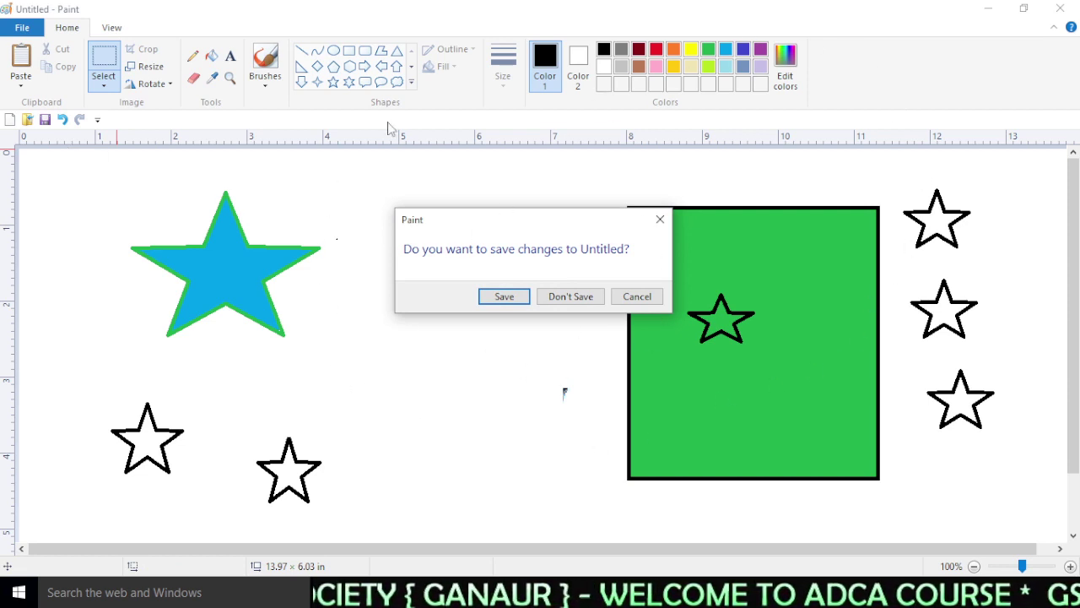
left_click_drag(549, 225, 517, 221)
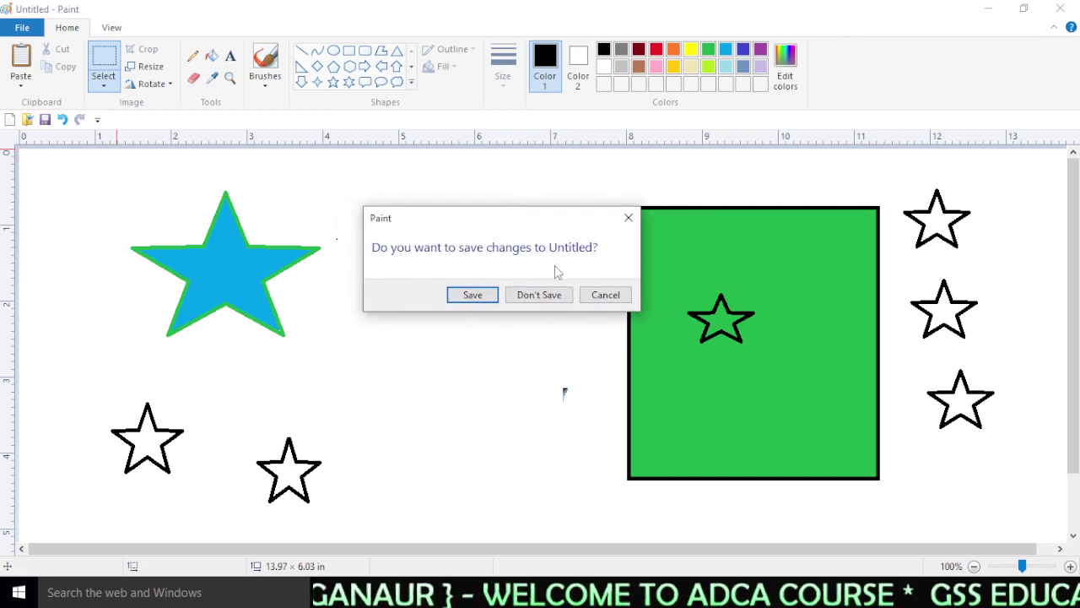
left_click(539, 295)
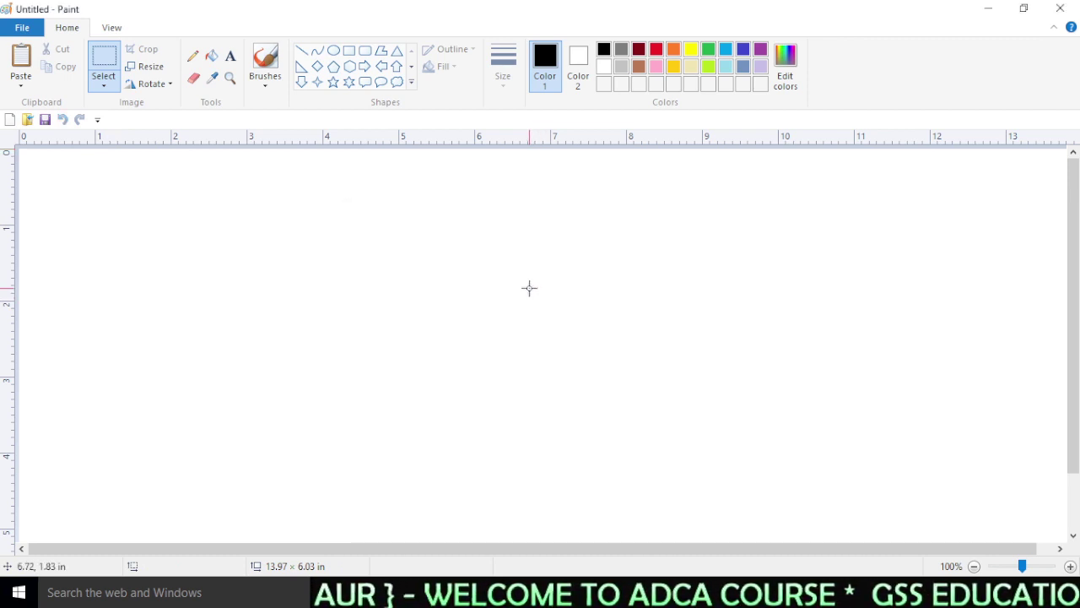
- Paste the cut two-line text twice and place the copies side by side in the upper-right area of the blank canvas
left_click(20, 63)
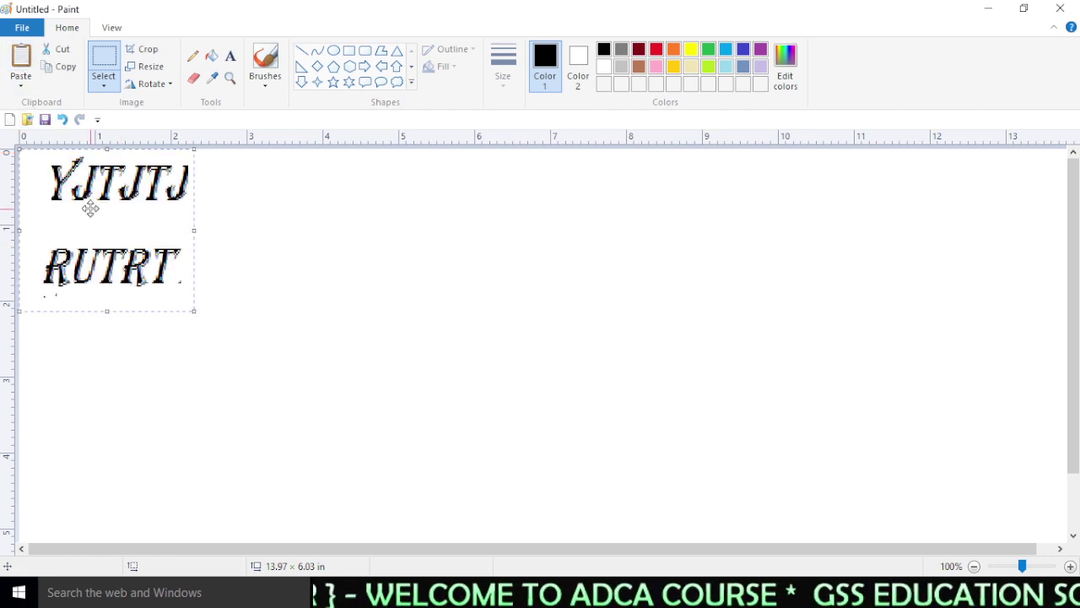
left_click_drag(89, 210, 916, 213)
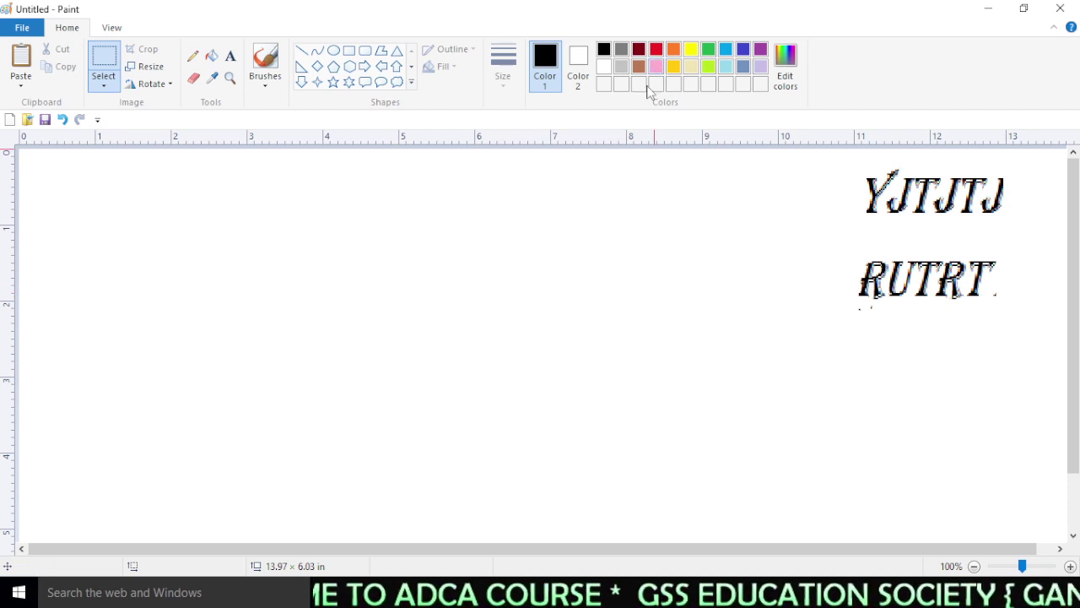
left_click(20, 60)
left_click_drag(126, 215, 759, 229)
left_click(507, 326)
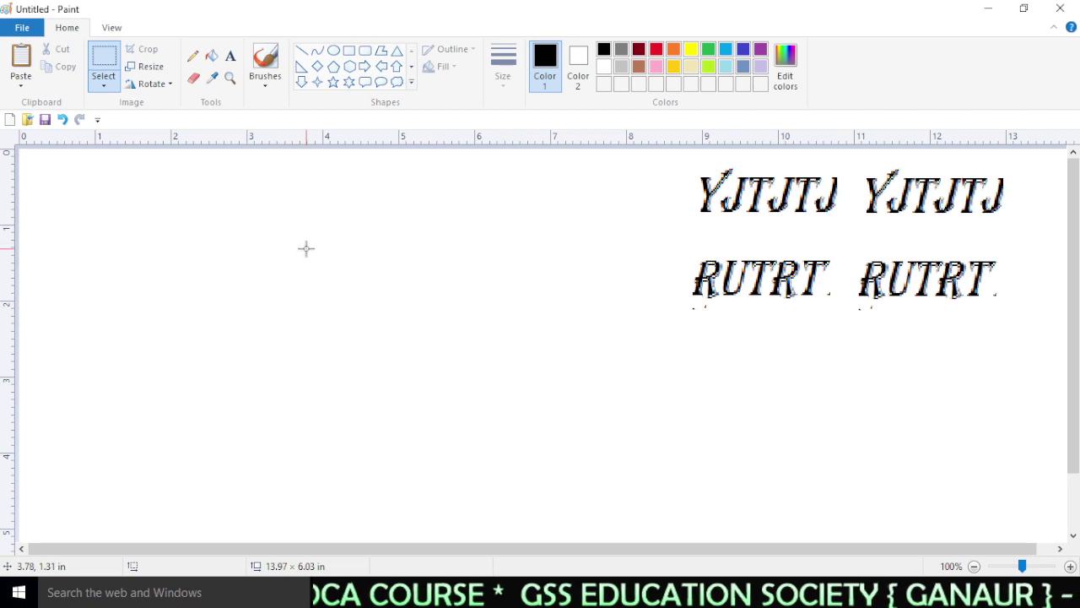
- Draw a four-point star about 1.61 × 1.47 in below the left text copy and fill it with red
left_click(317, 82)
left_click_drag(684, 329, 808, 439)
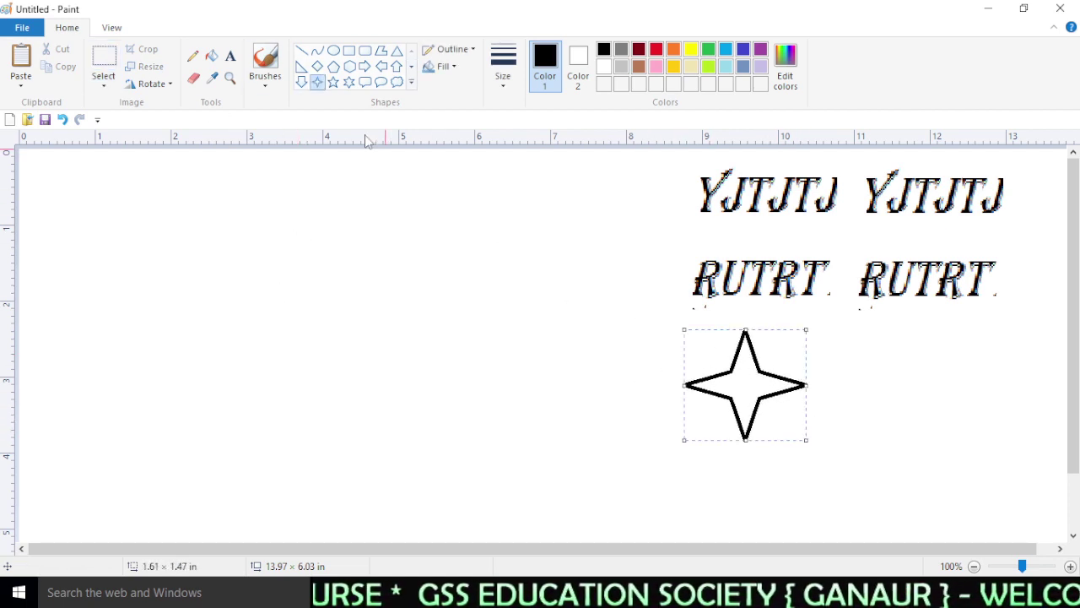
left_click(212, 56)
left_click(657, 49)
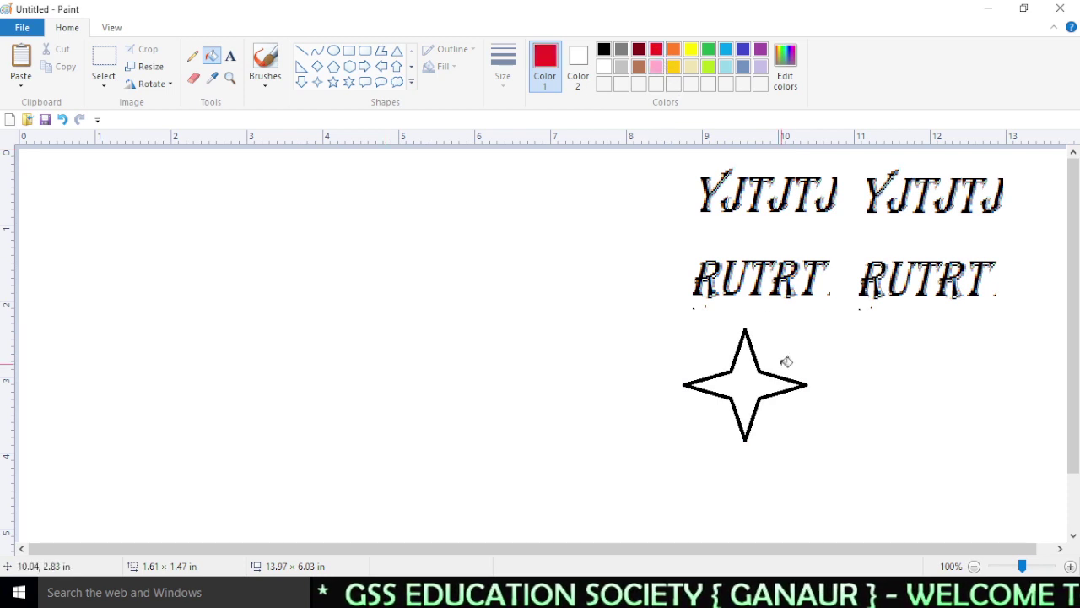
left_click(755, 385)
- Select the red four-point star with an area about 2.27 × 1.92 in, copy it and paste a duplicate
left_click(104, 60)
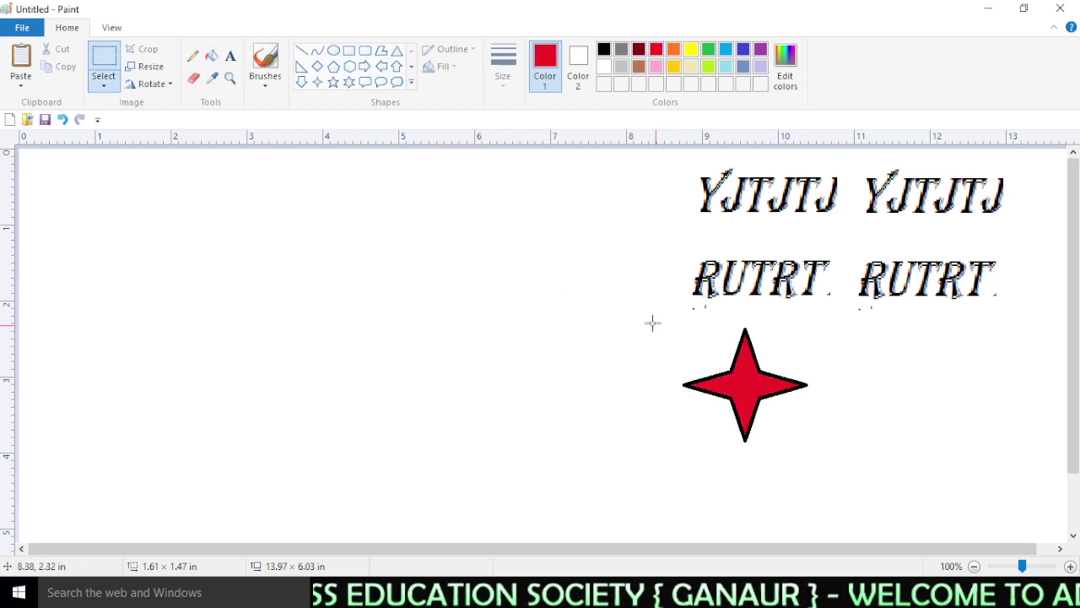
left_click_drag(655, 319, 840, 469)
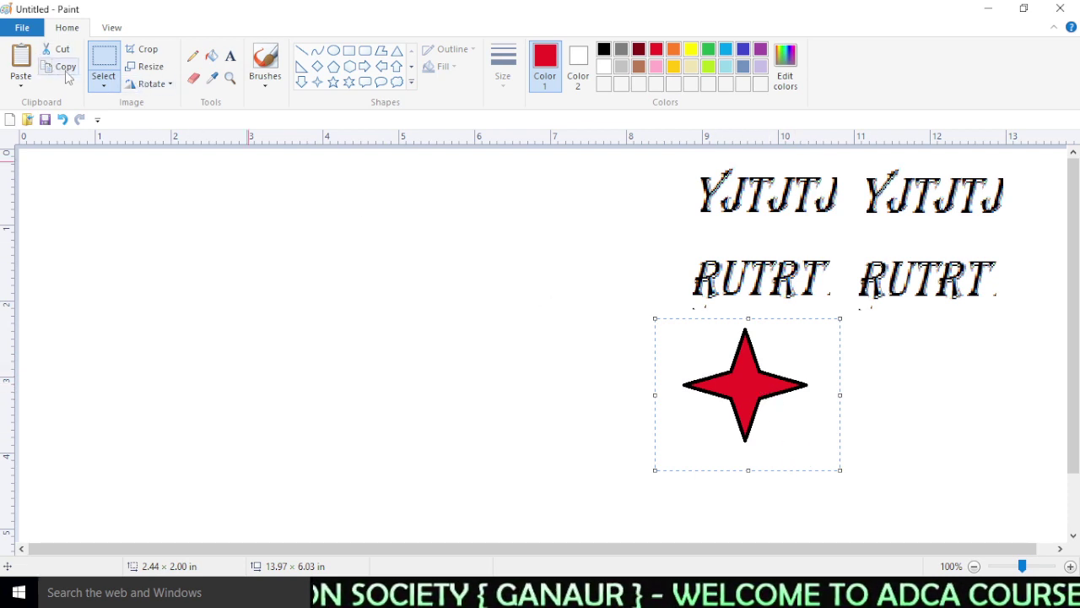
left_click(218, 268)
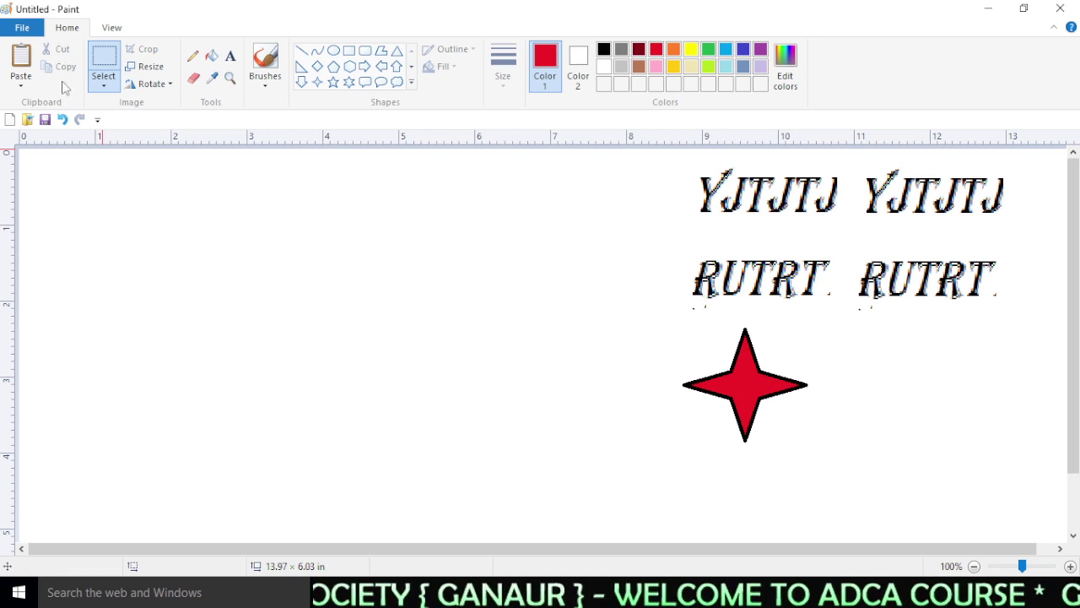
left_click_drag(664, 323, 838, 468)
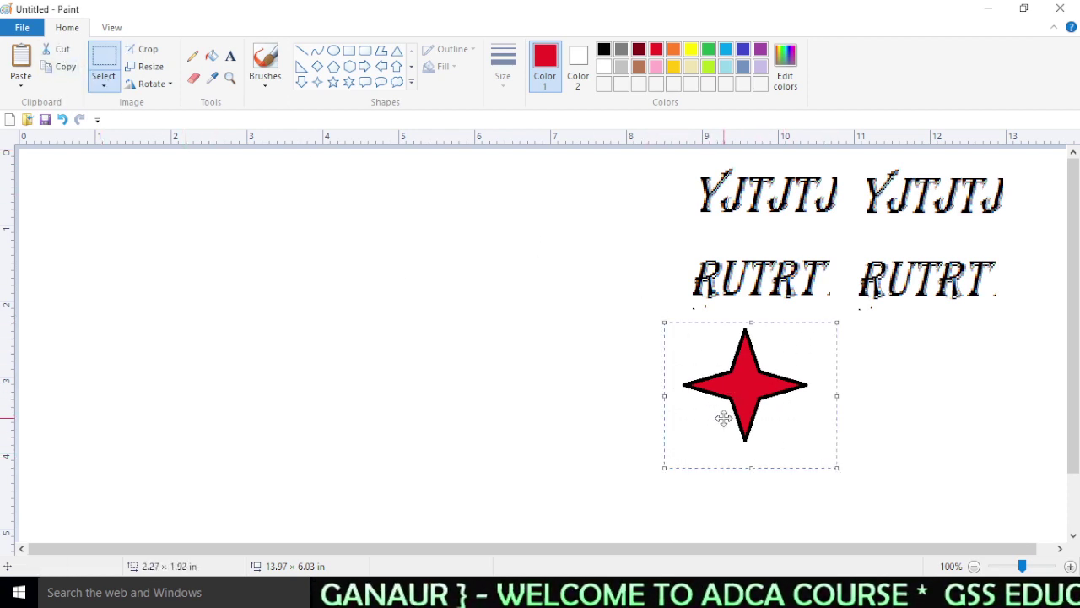
left_click(66, 67)
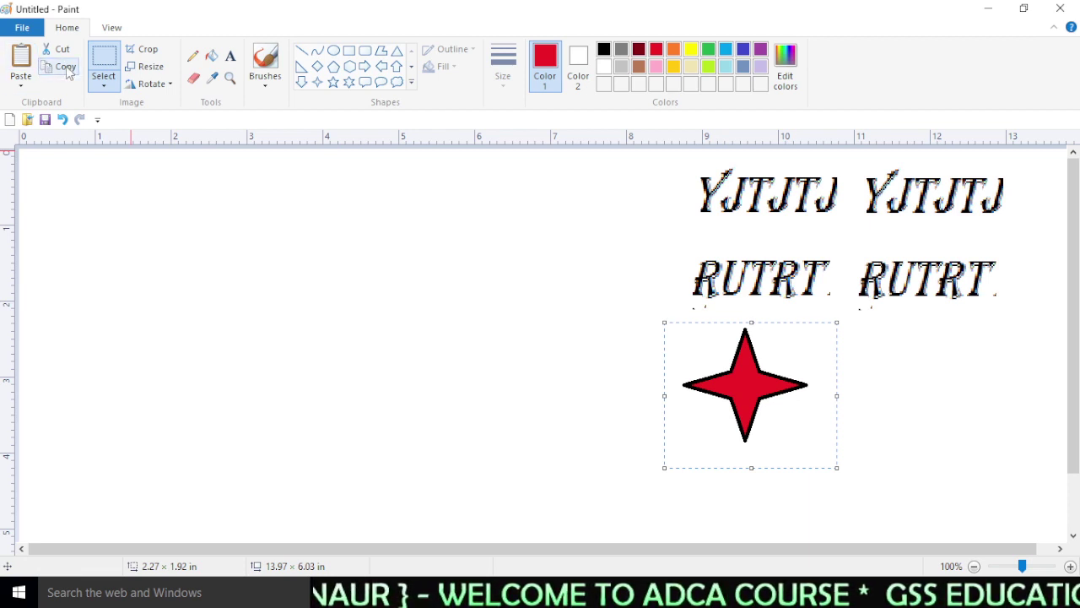
left_click(355, 280)
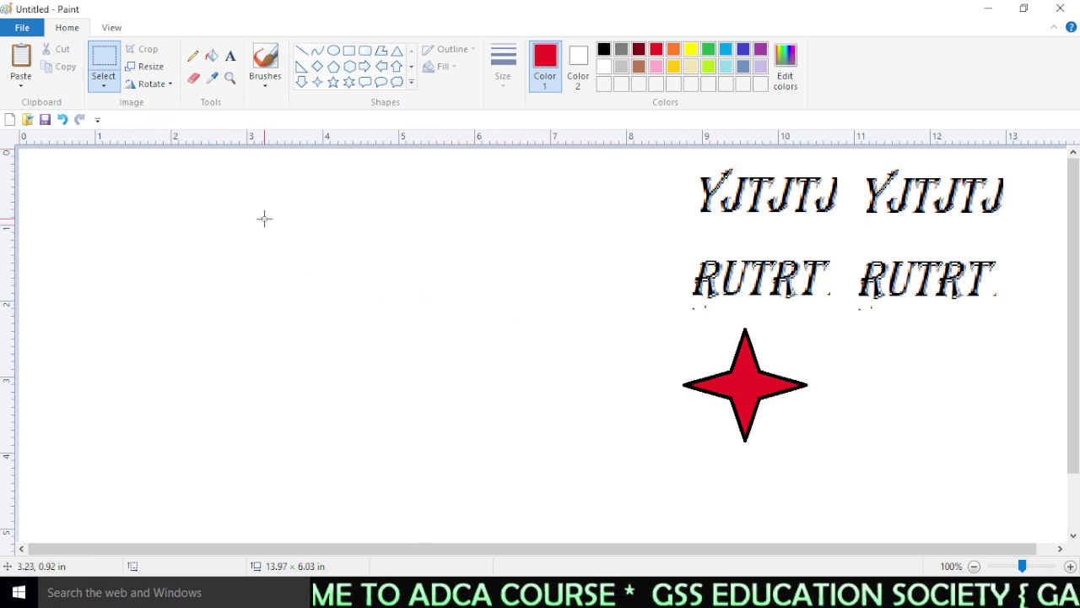
left_click(20, 61)
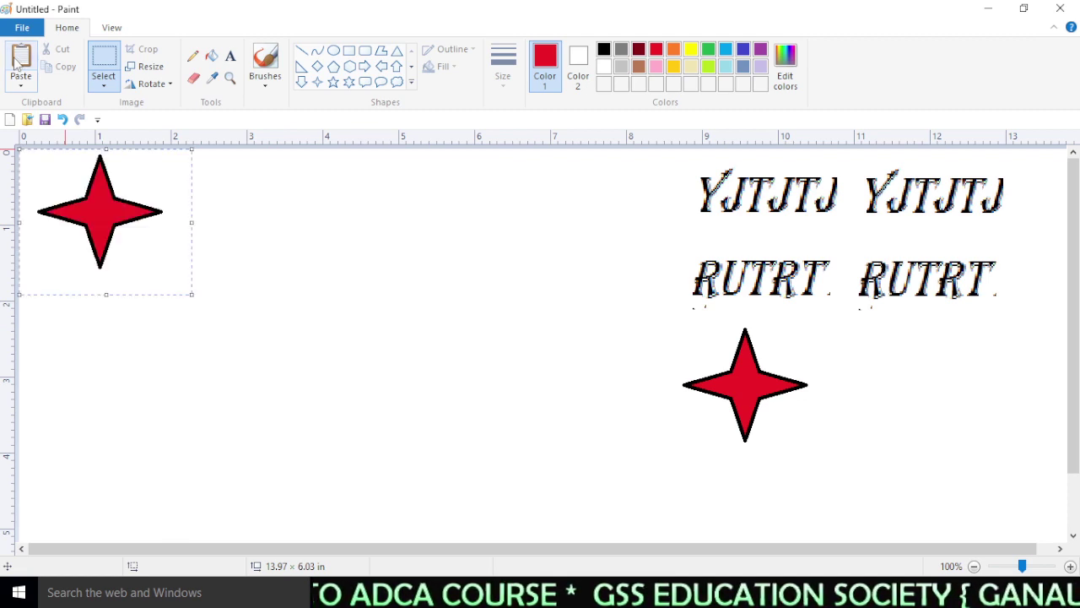
- Move the pasted red star to mid-canvas, then paste two more copies, placing one below it and one to its upper left
left_click_drag(90, 195, 546, 310)
left_click(28, 54)
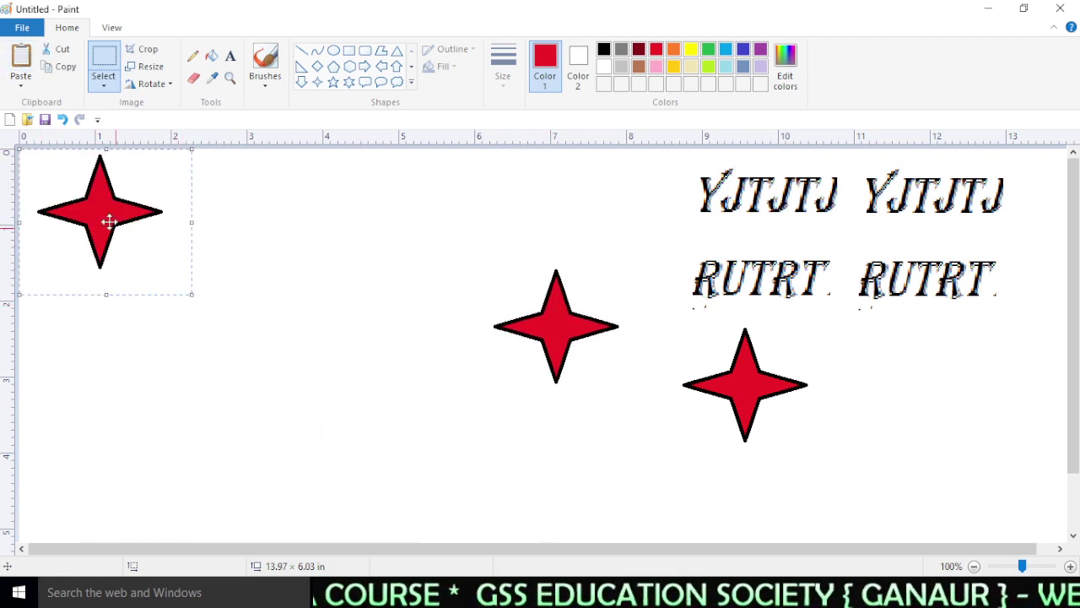
left_click_drag(111, 212, 472, 453)
left_click(18, 60)
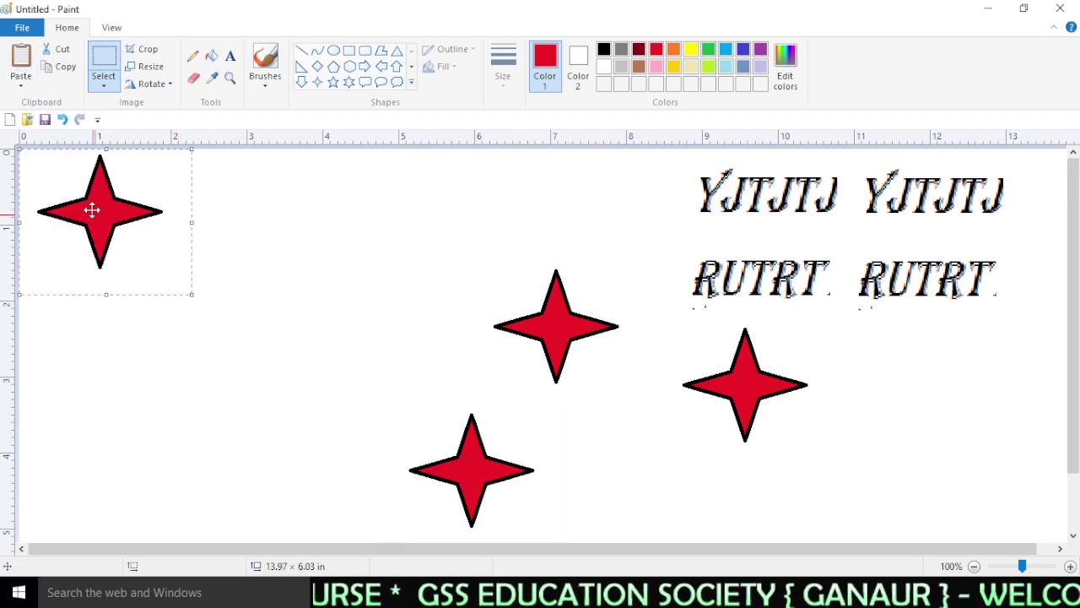
left_click_drag(92, 210, 380, 256)
left_click(285, 409)
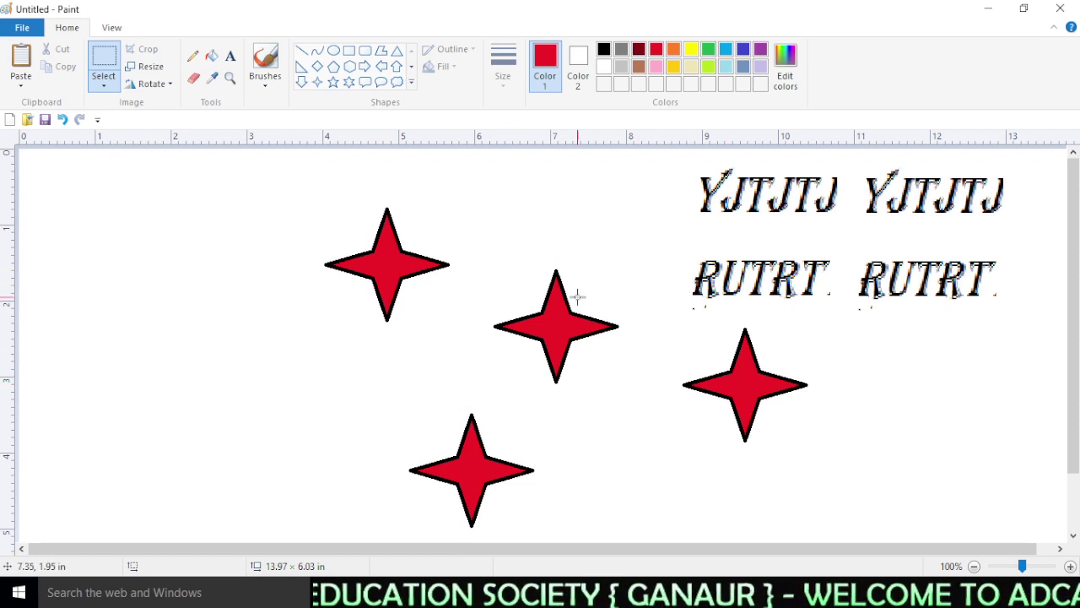
- Copy an area about 4.53 × 2.80 in around the RUTRT texts and the star below, pasting it at the canvas's lower right and lower left
left_click_drag(664, 252, 1008, 464)
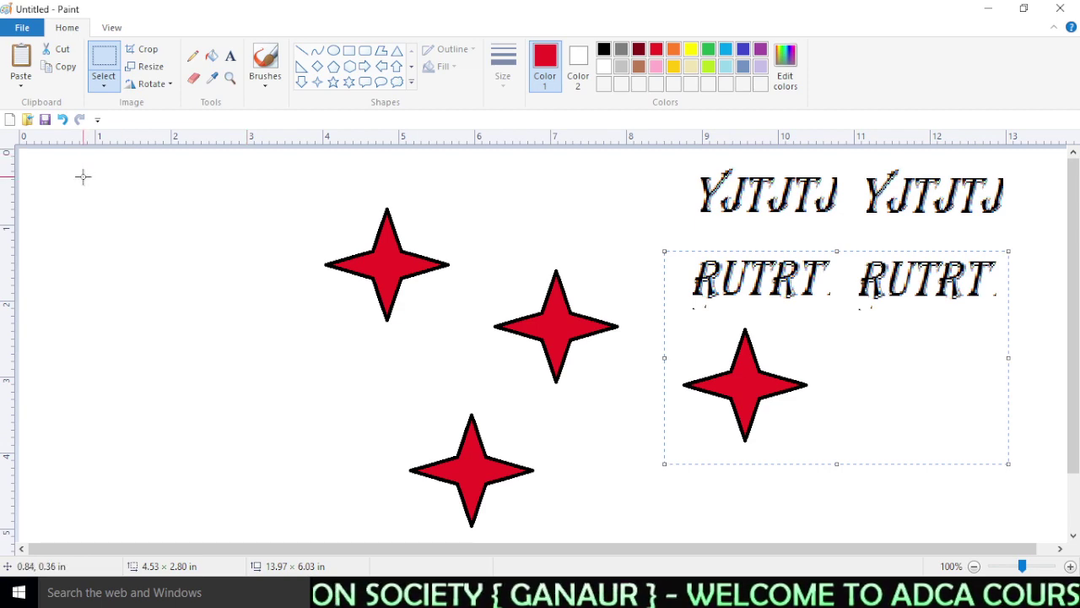
left_click(21, 63)
left_click_drag(150, 209, 911, 404)
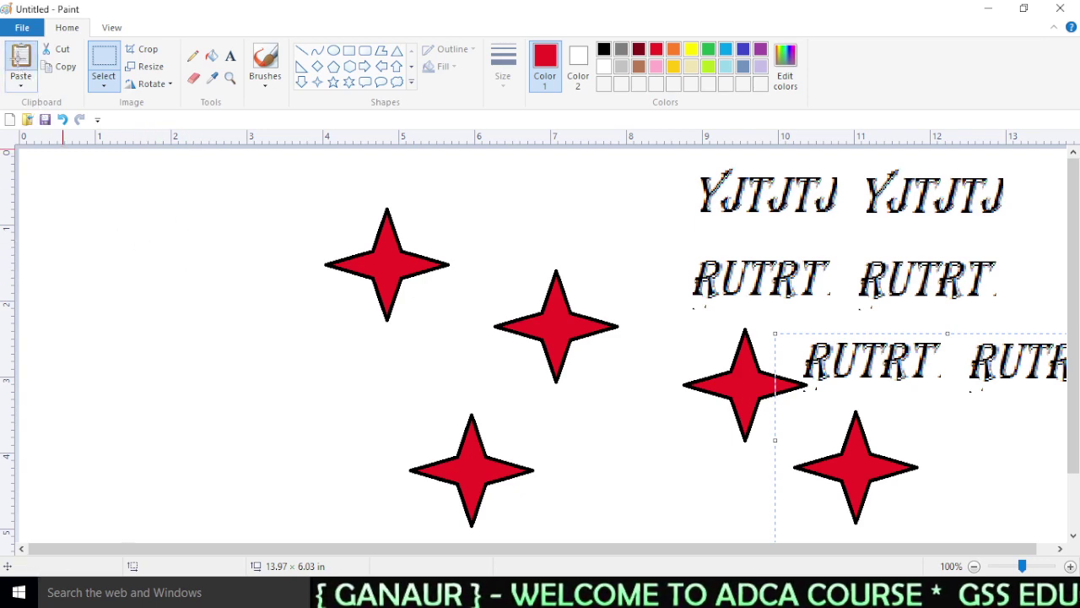
left_click(21, 63)
left_click_drag(155, 219, 157, 434)
left_click(539, 423)
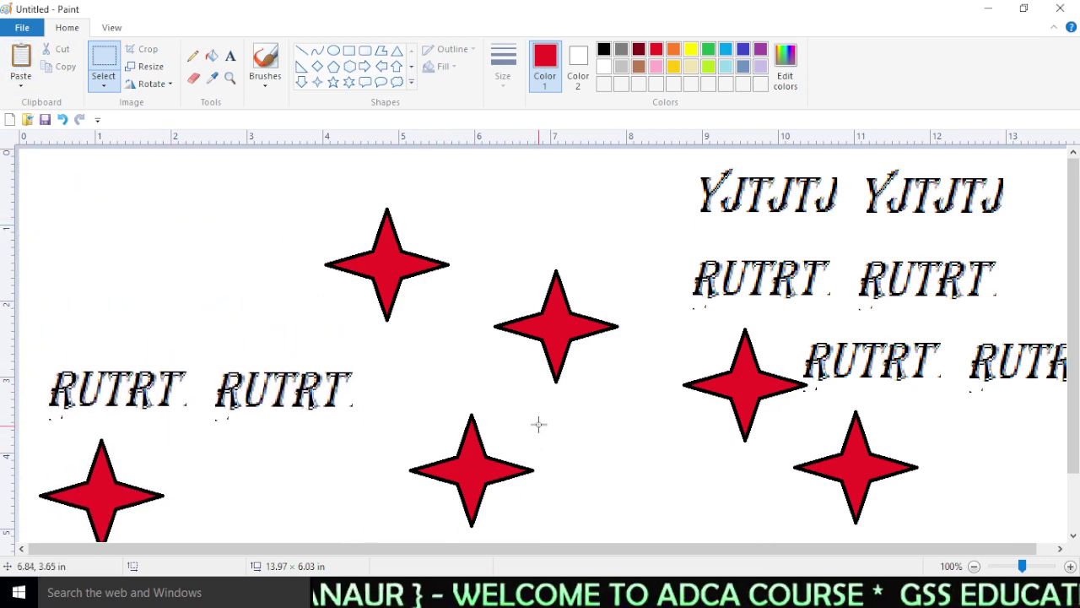
left_click_drag(297, 228, 373, 336)
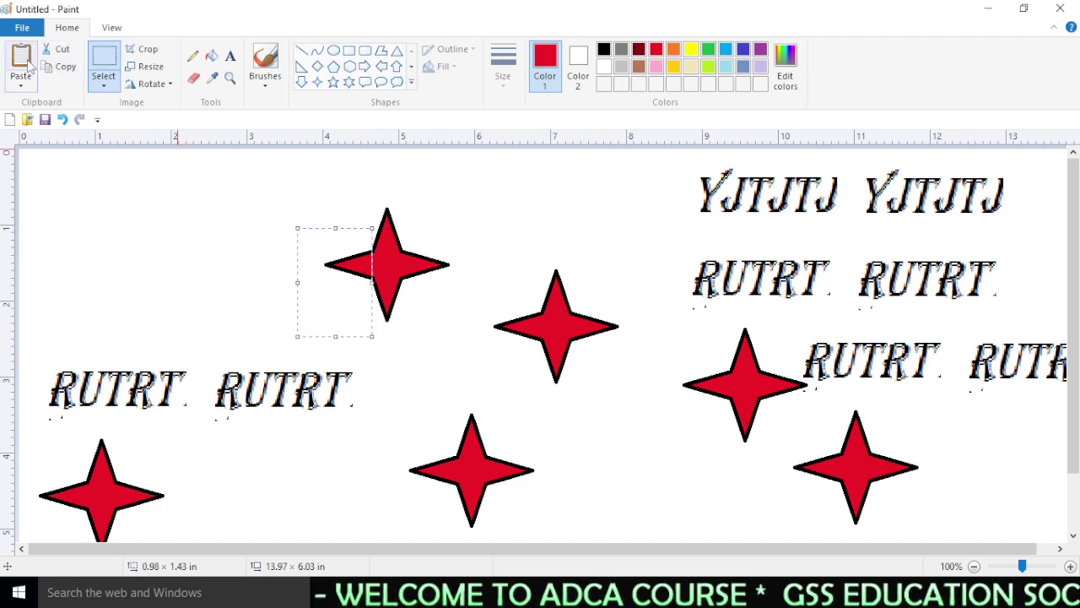
left_click(119, 241)
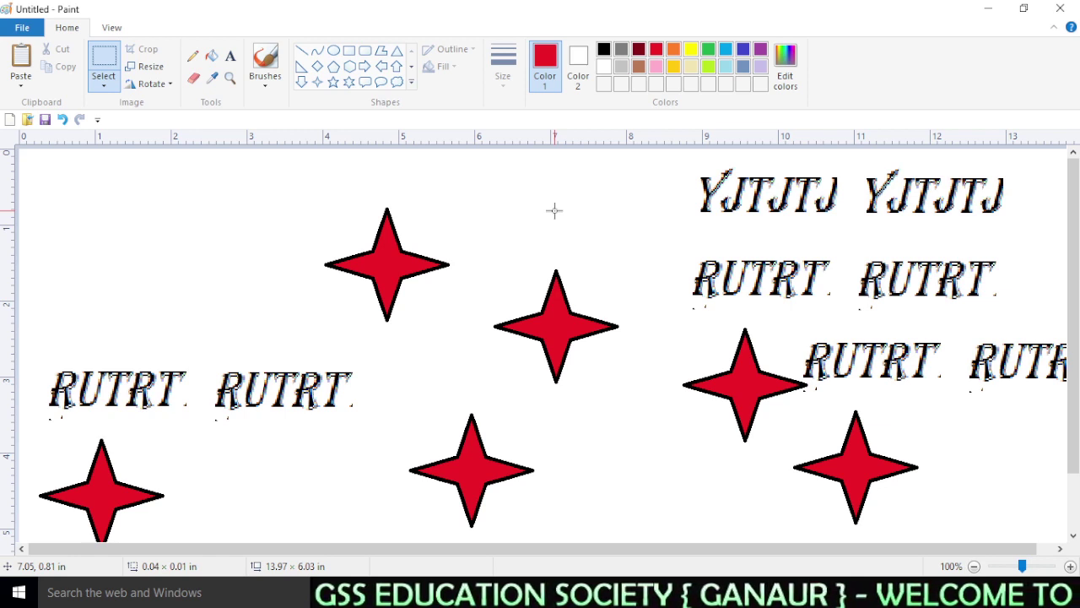
left_click_drag(317, 174, 456, 335)
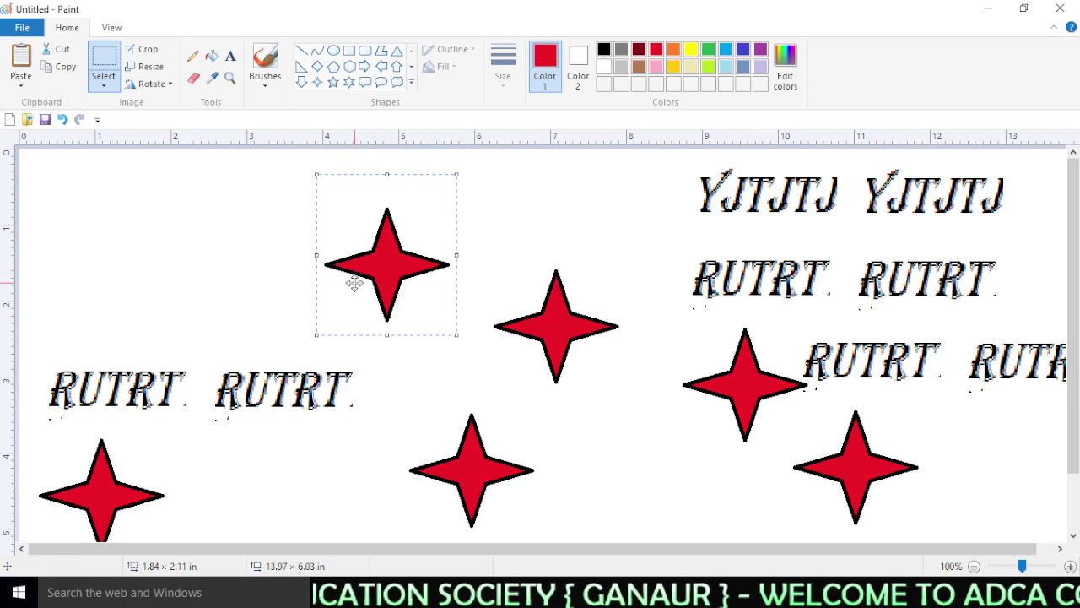
left_click(233, 282)
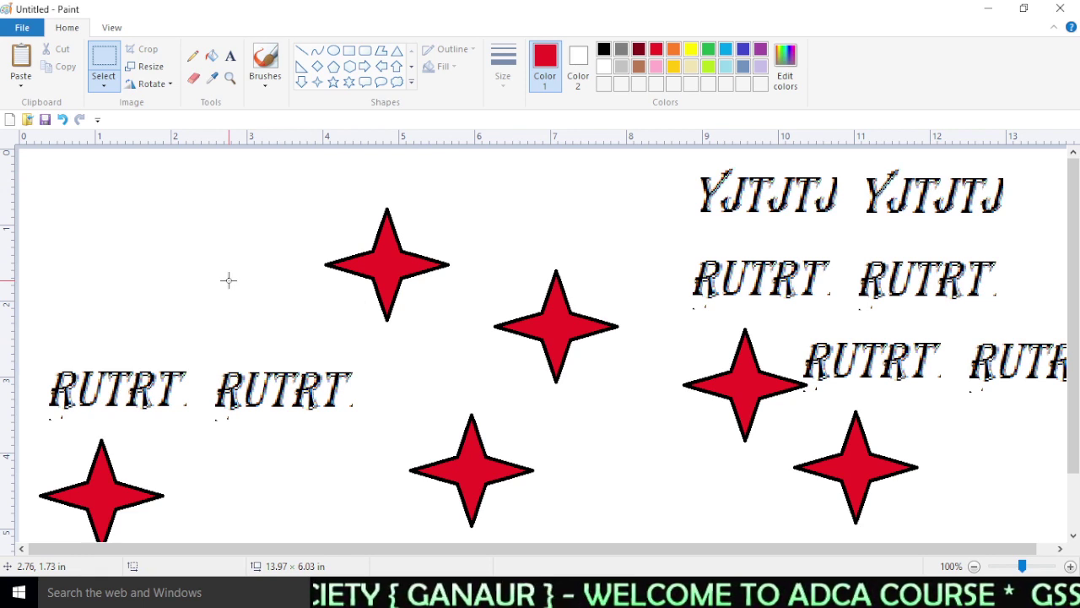
- Select the uppermost red star with an area about 2.27 × 2.04 in and move it slightly up and to the right
left_click_drag(299, 191, 471, 344)
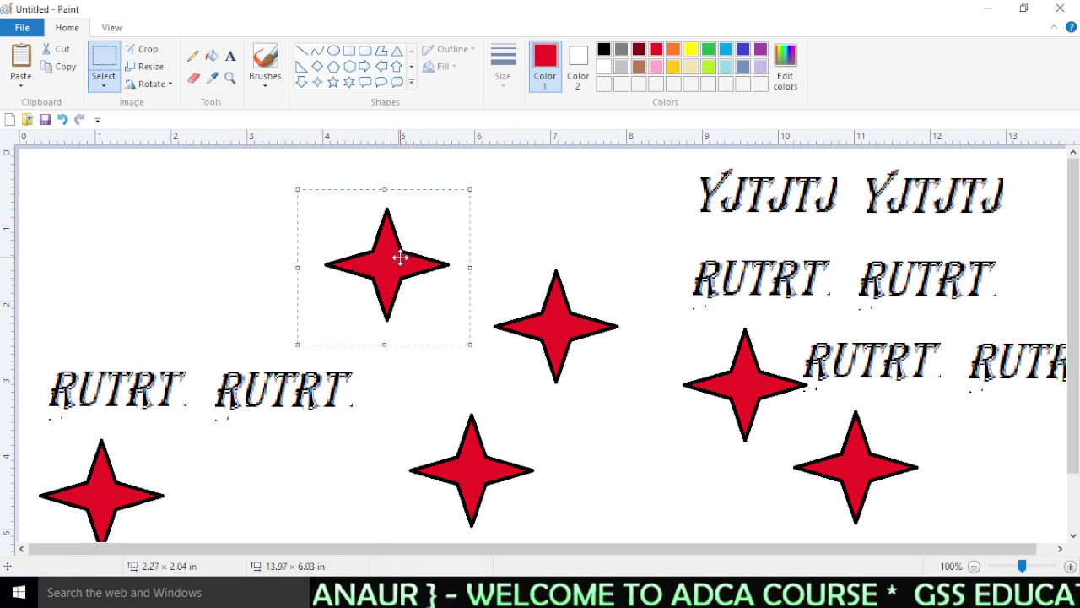
left_click_drag(400, 253, 439, 233)
left_click(274, 251)
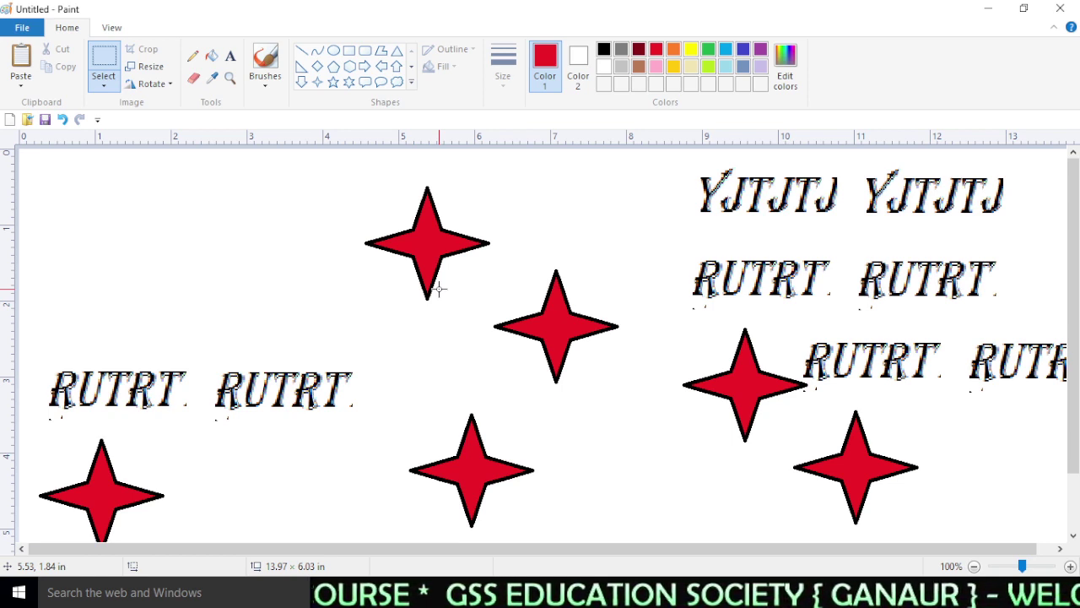
- Close the current image without saving and paste the copied RUTRT texts and star into the upper-right area of a blank image
left_click(1060, 8)
left_click(571, 296)
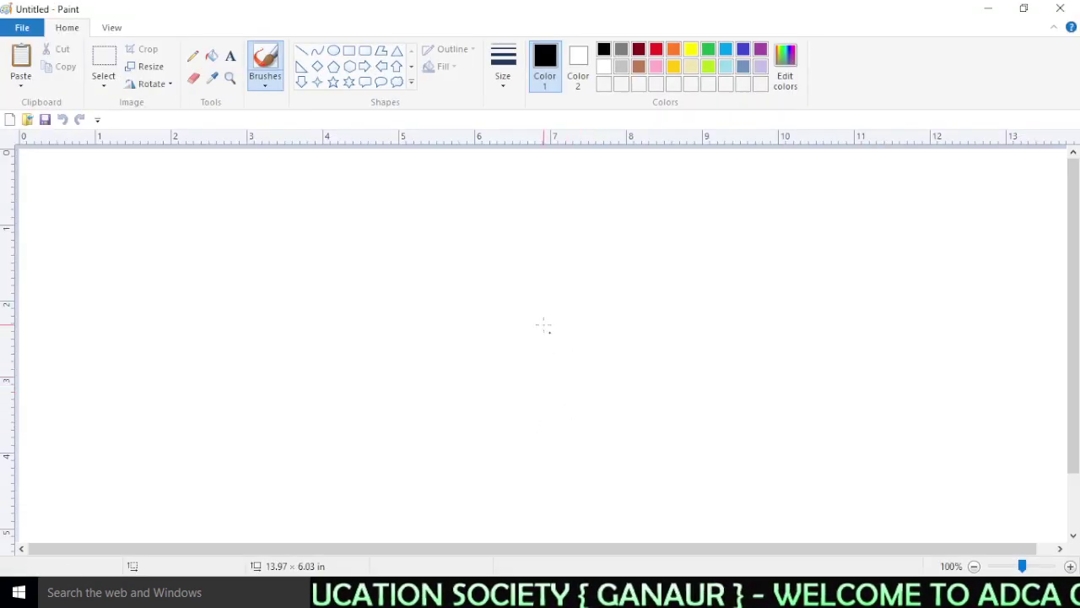
left_click(21, 63)
left_click_drag(147, 222, 796, 246)
left_click(530, 282)
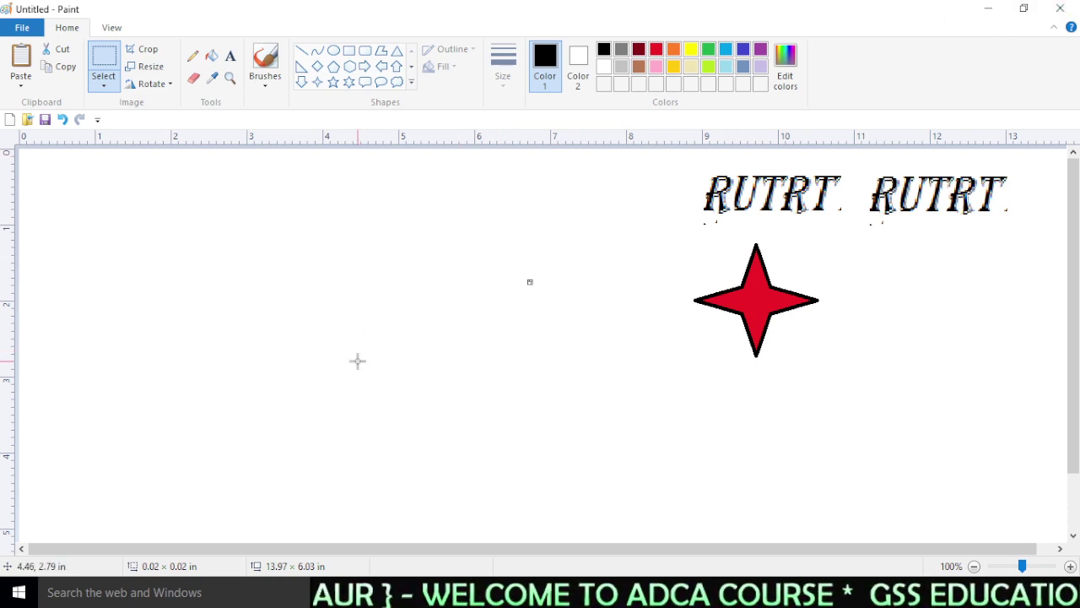
left_click_drag(382, 322, 384, 321)
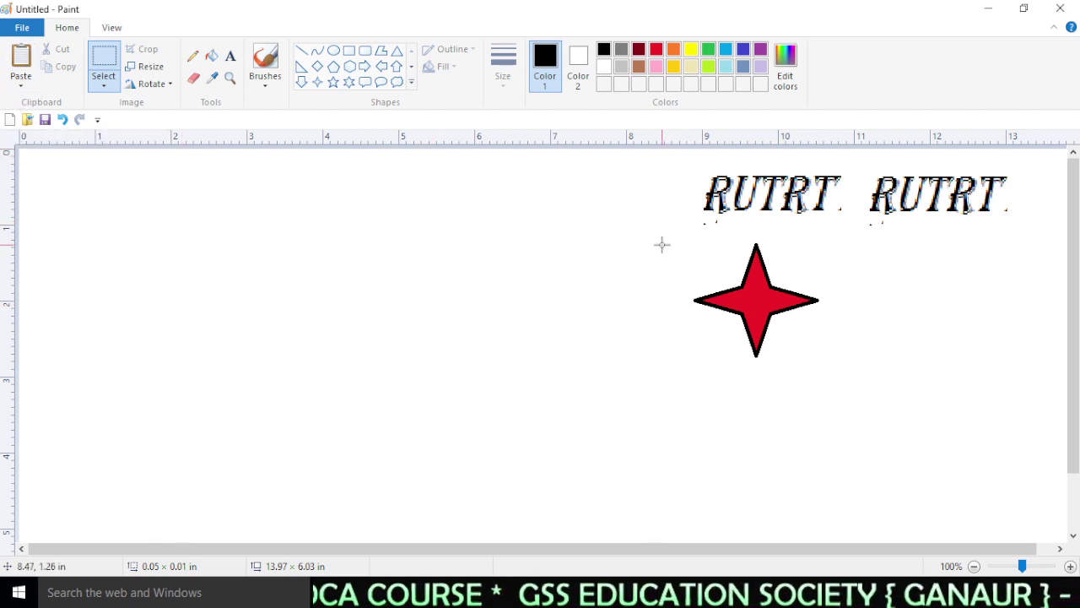
left_click_drag(667, 248, 730, 323)
left_click(839, 366)
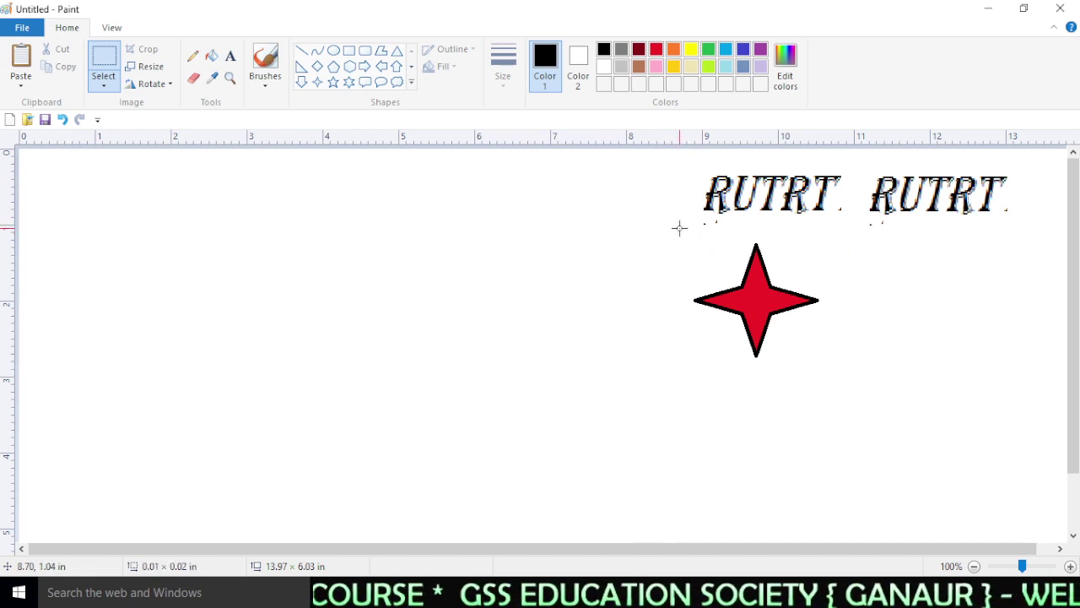
- Select the red star with an area about 2.35 × 1.95 in and place six duplicates to its left and in a row below
left_click_drag(679, 234, 857, 381)
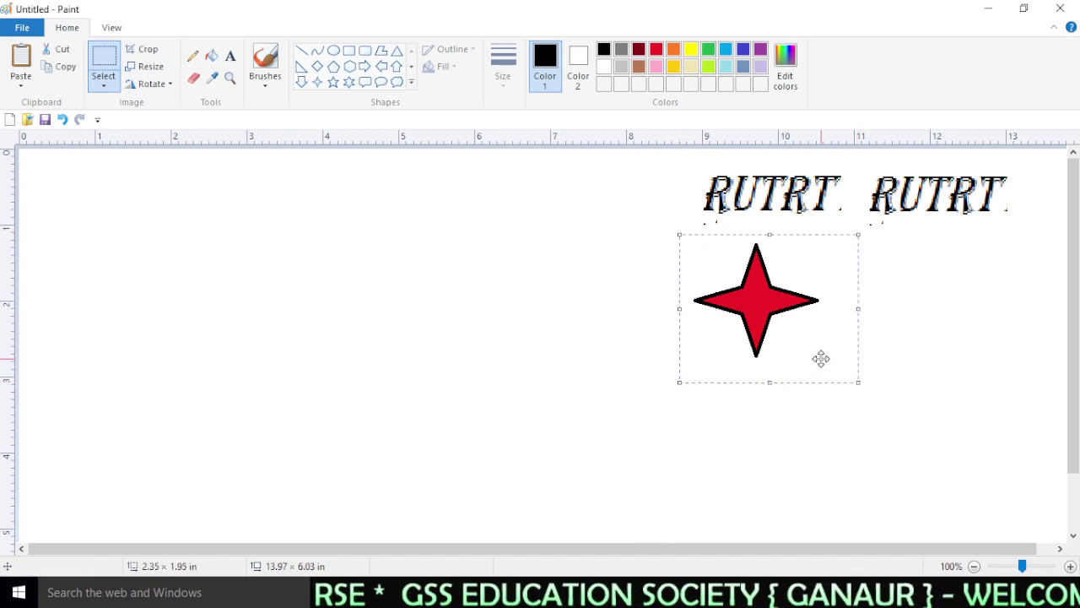
left_click_drag(562, 313, 558, 318)
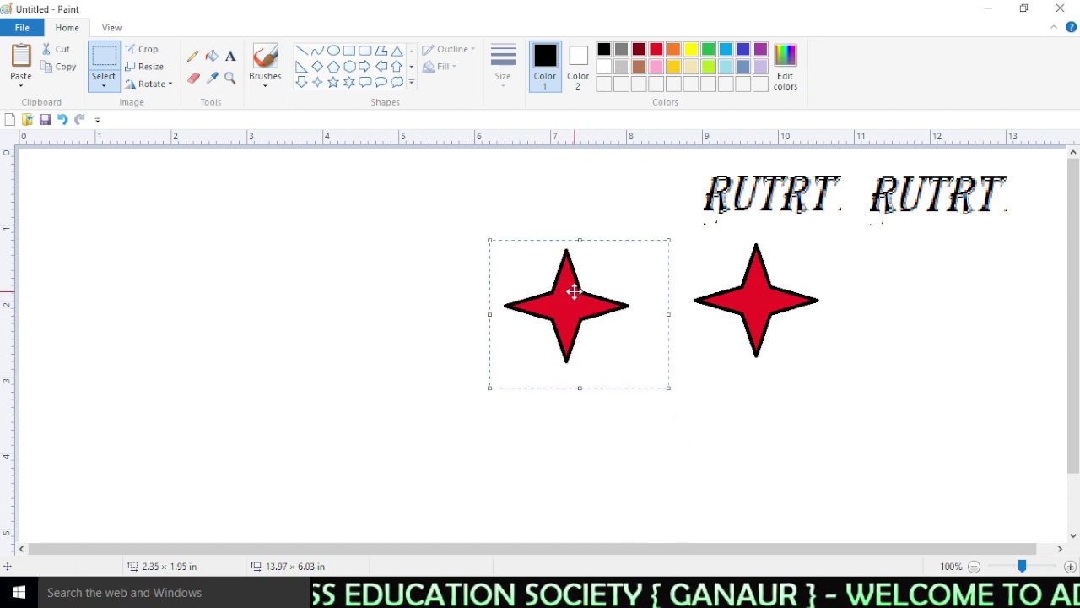
left_click_drag(573, 291, 689, 429)
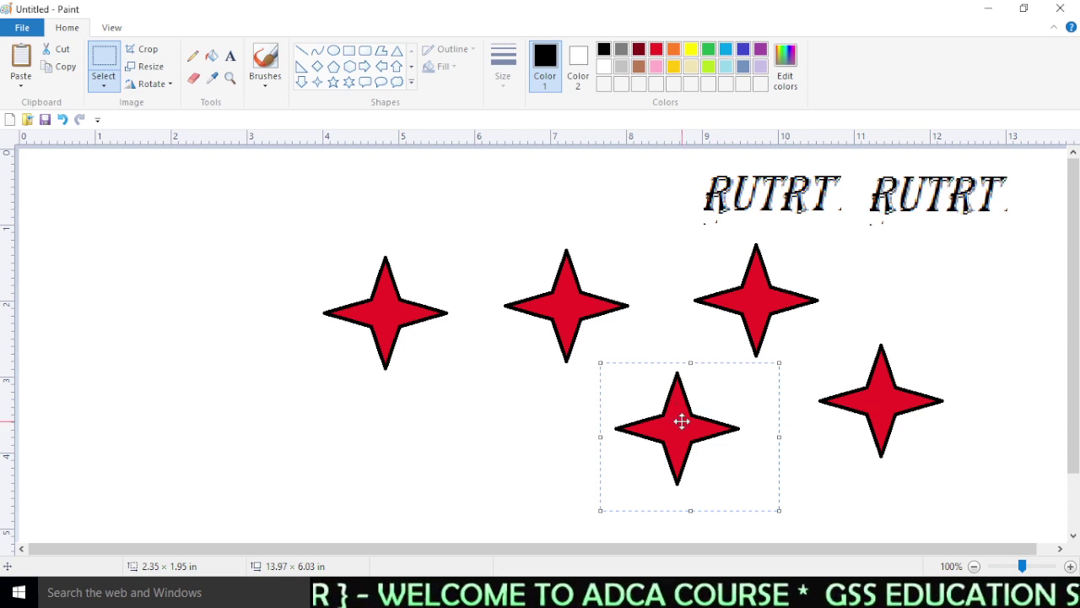
key("Escape")
left_click_drag(682, 420, 292, 456)
- Turn on transparent selection and place four more duplicates of the selected star at the upper left, left and lower right of the canvas
left_click(102, 86)
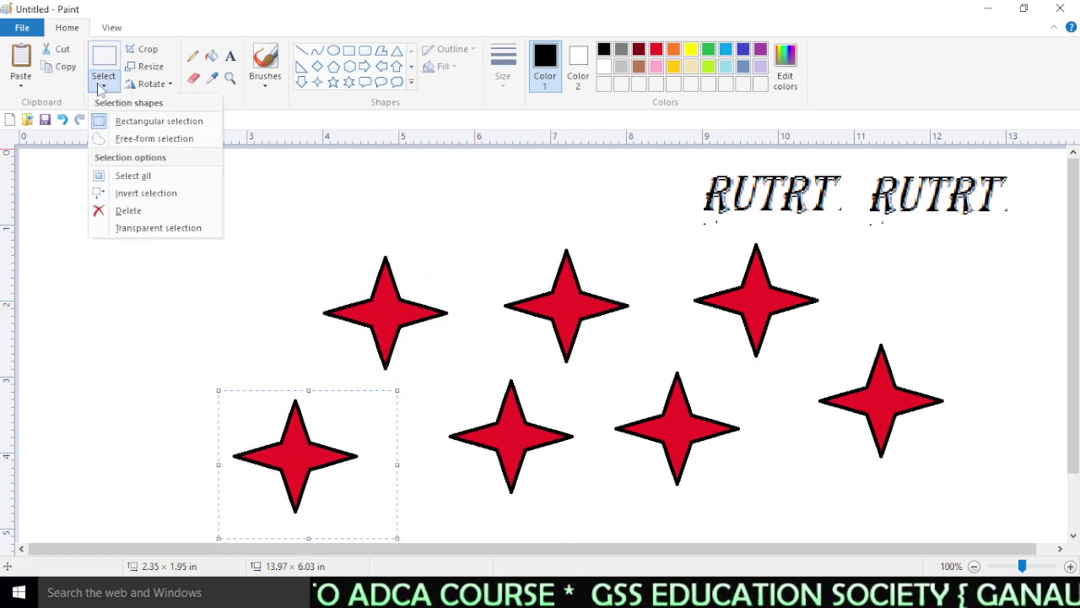
left_click(158, 228)
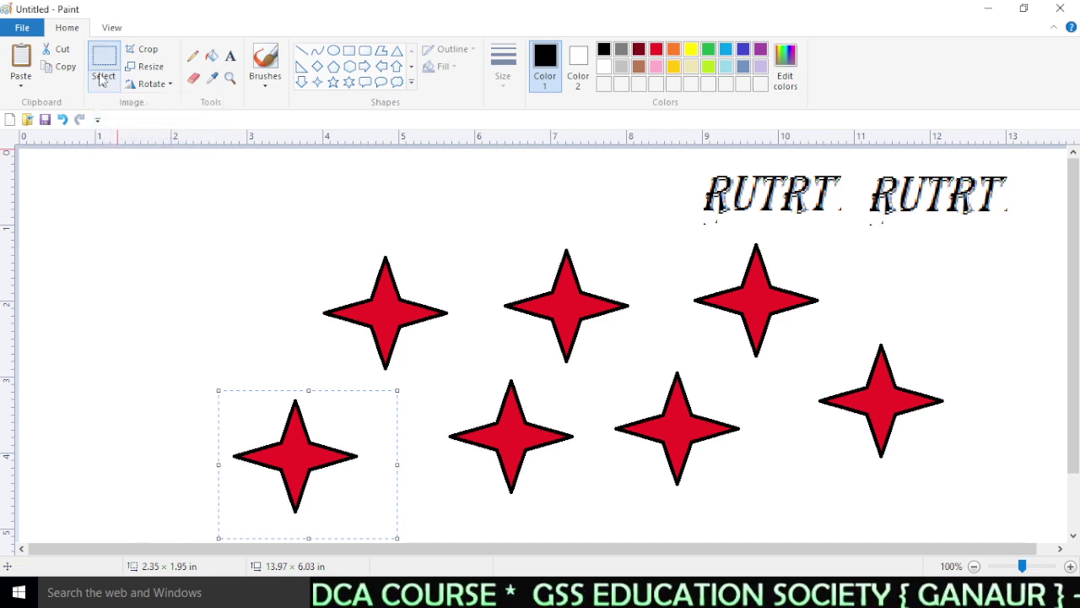
left_click(102, 86)
left_click(299, 460)
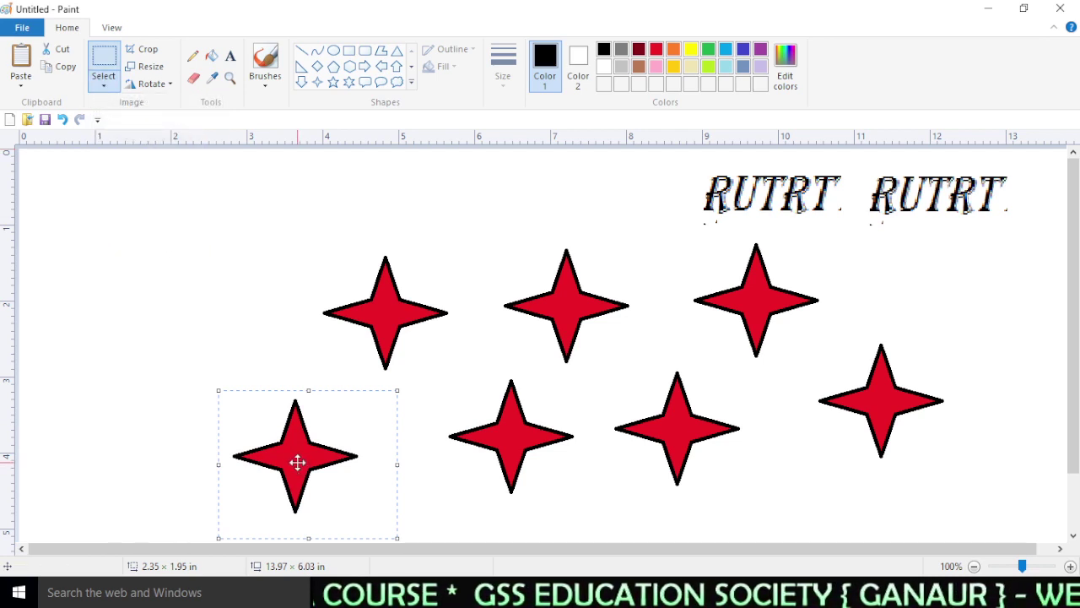
left_click_drag(294, 458, 800, 478)
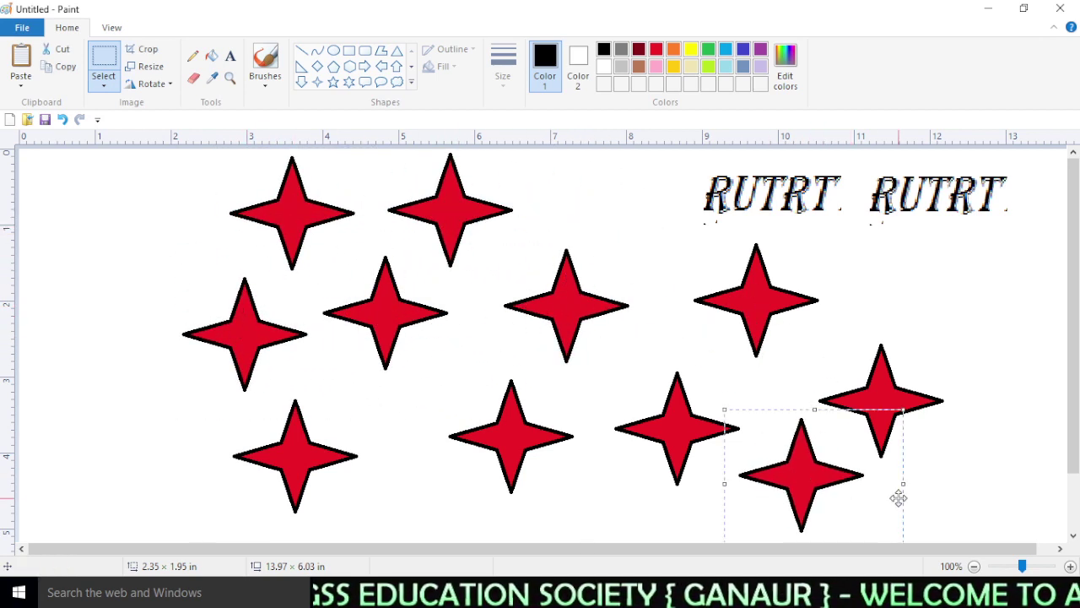
left_click(932, 498)
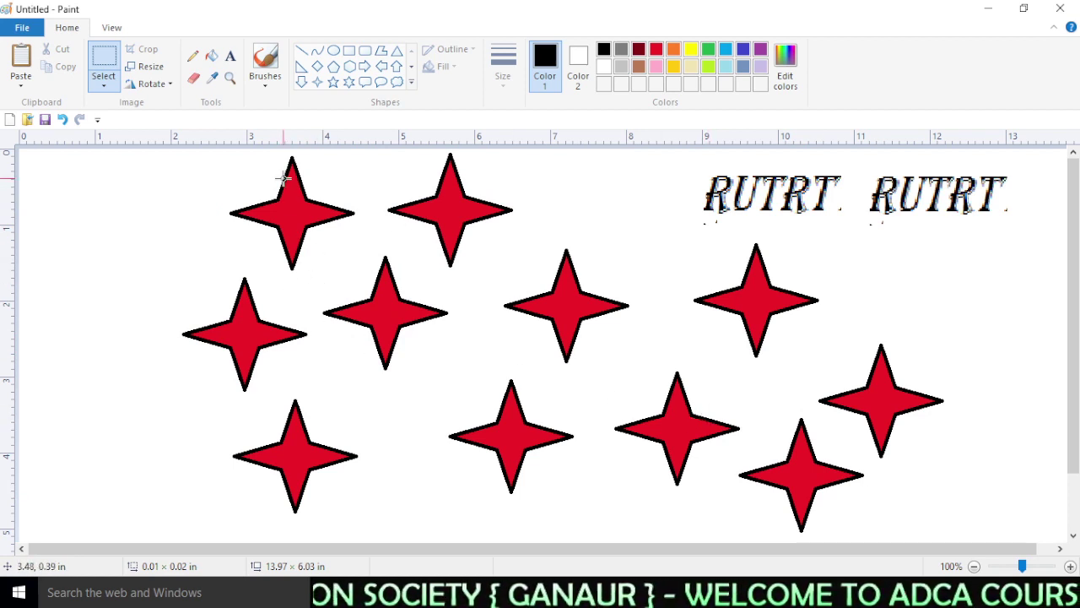
left_click(22, 84)
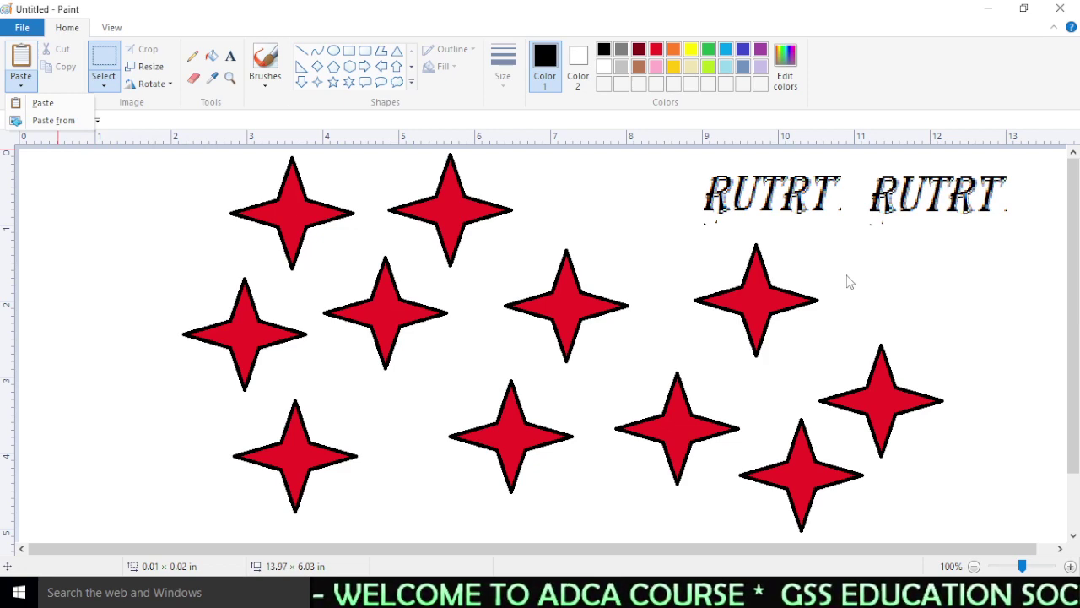
left_click(67, 122)
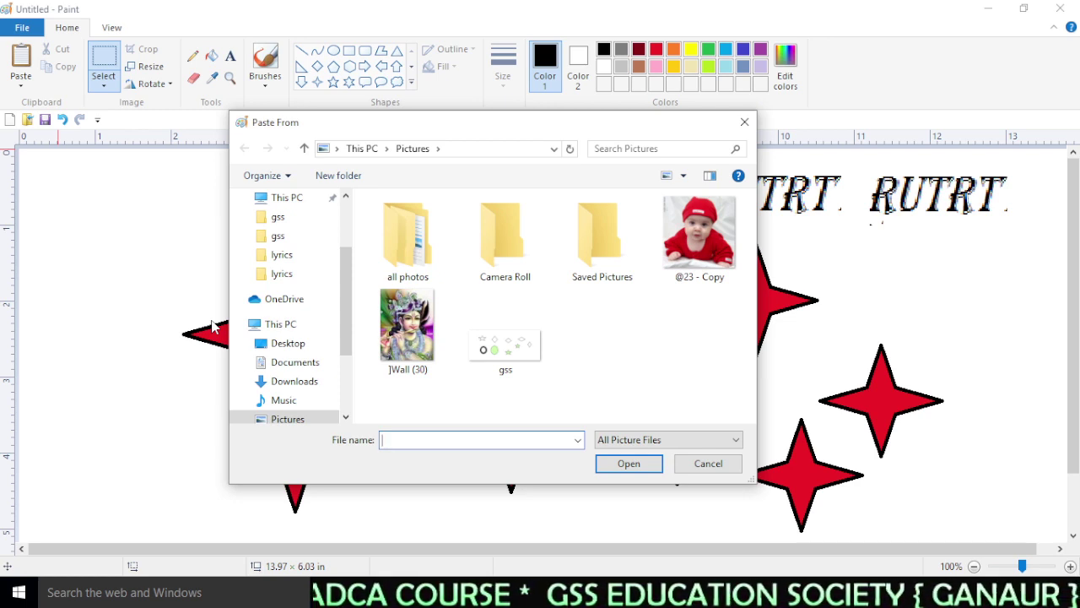
left_click_drag(535, 123, 503, 88)
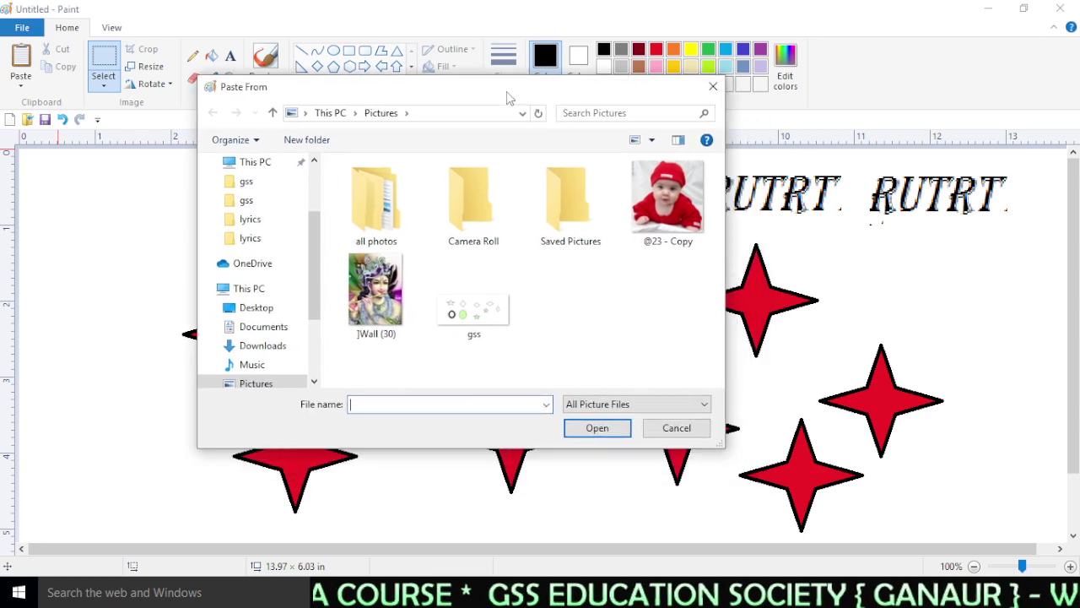
left_click(685, 216)
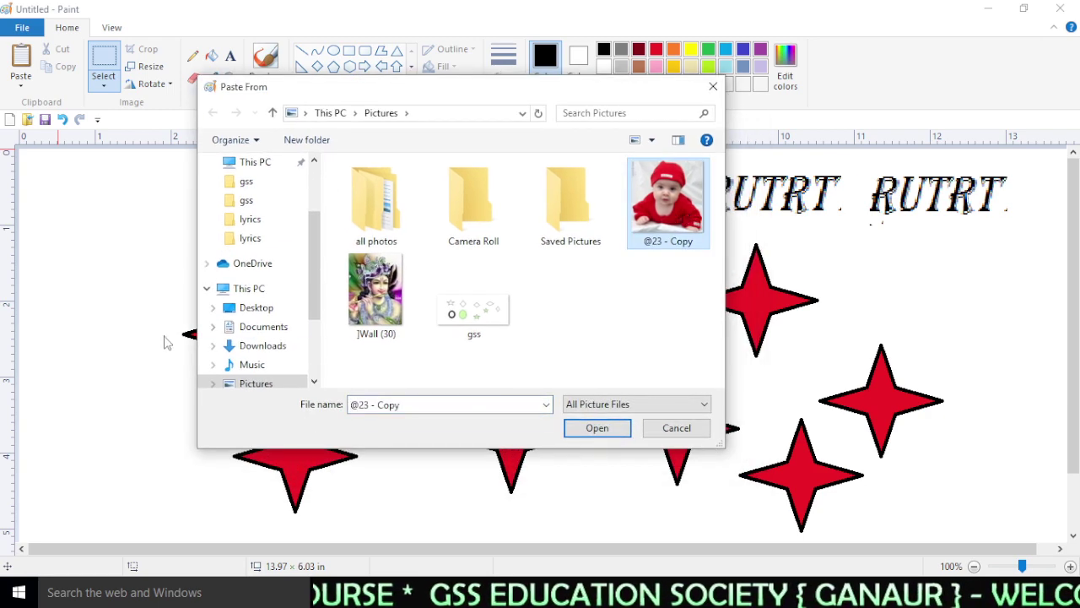
left_click(580, 428)
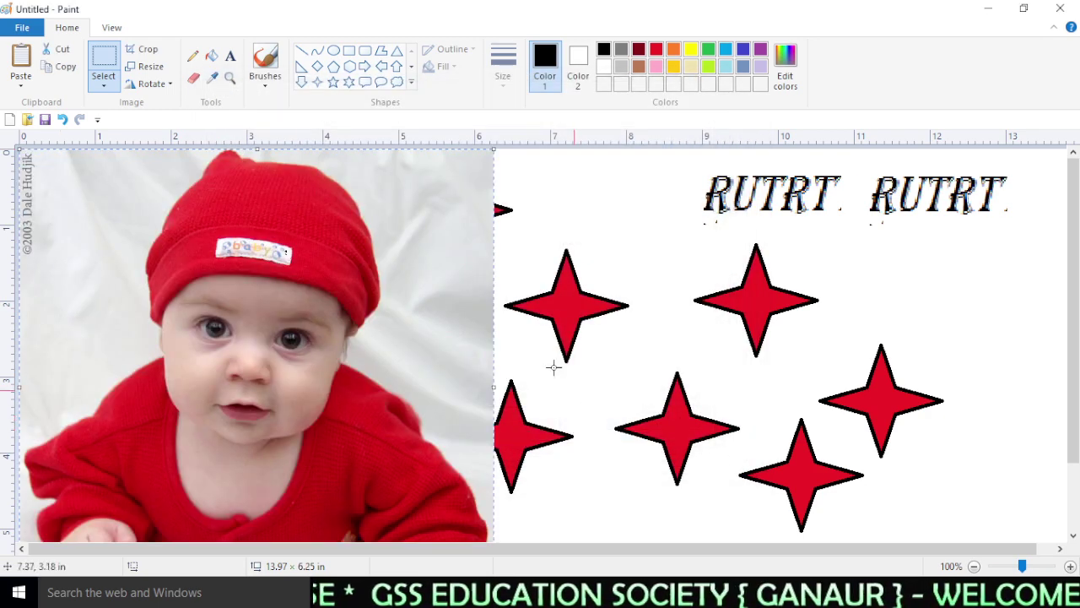
- Shrink the pasted baby picture to about 3.1 × 2.4 in and place it below the RUTRT texts
left_click_drag(260, 288, 362, 316)
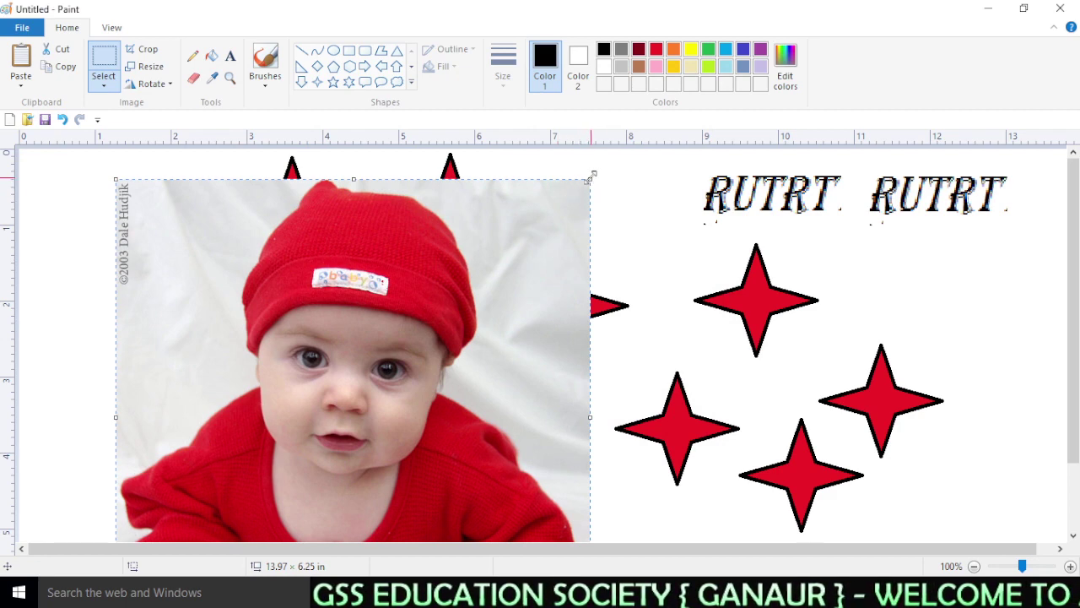
left_click_drag(591, 177, 935, 298)
left_click(701, 232)
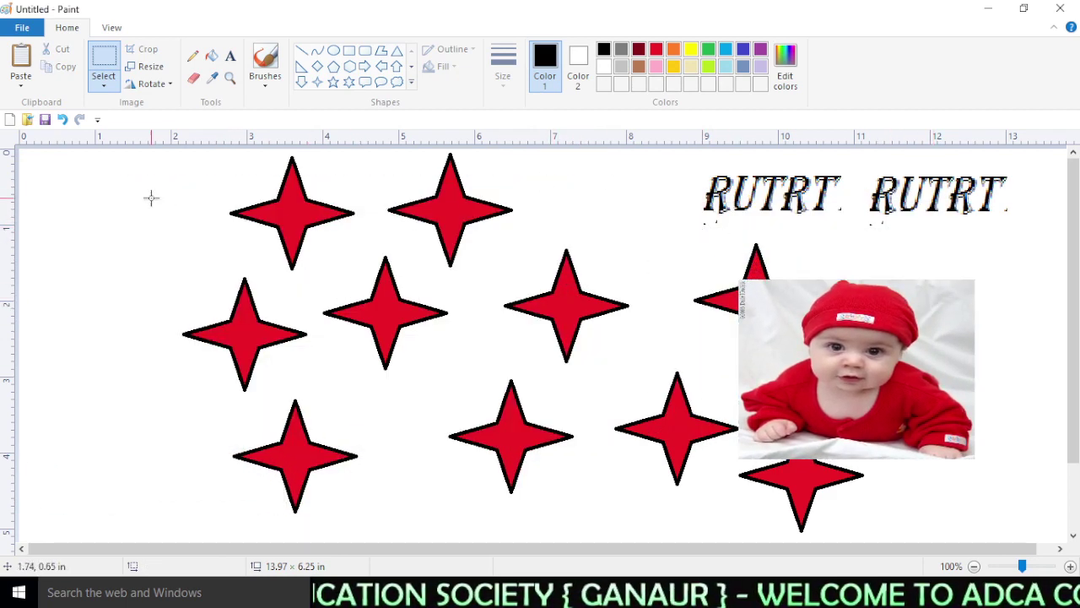
- Paste the picture file "]Wall (30)" from the Pictures folder and move it to the middle of the canvas
left_click(20, 85)
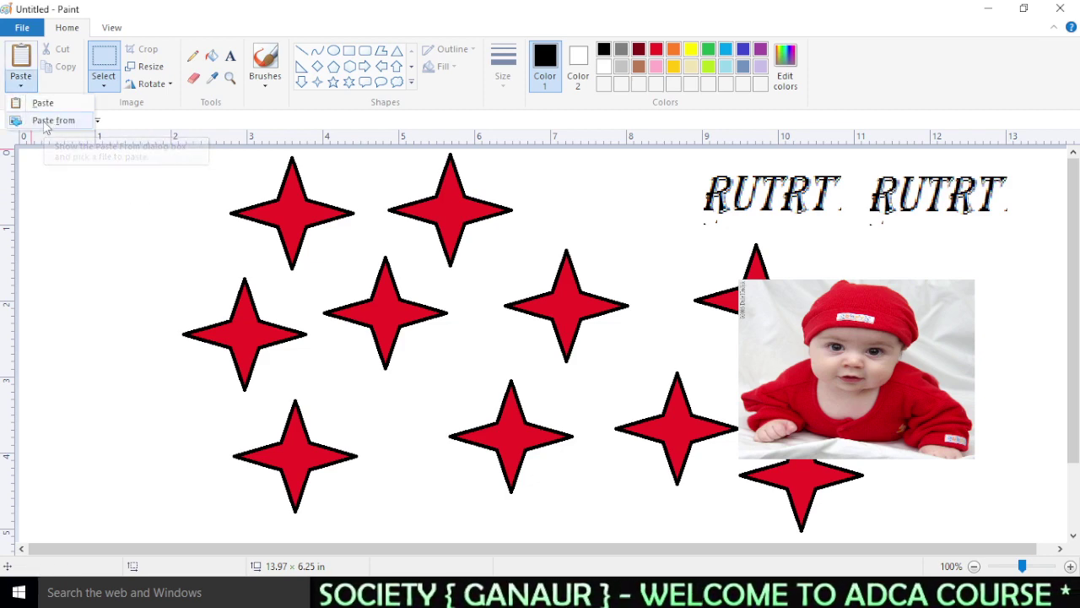
left_click(51, 121)
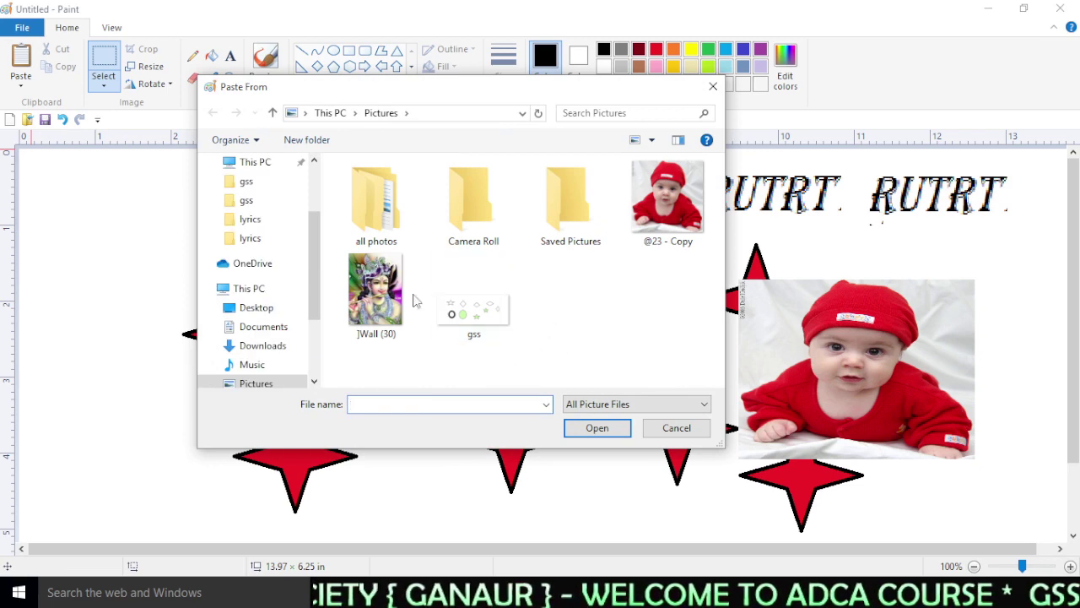
left_click(378, 294)
left_click(598, 427)
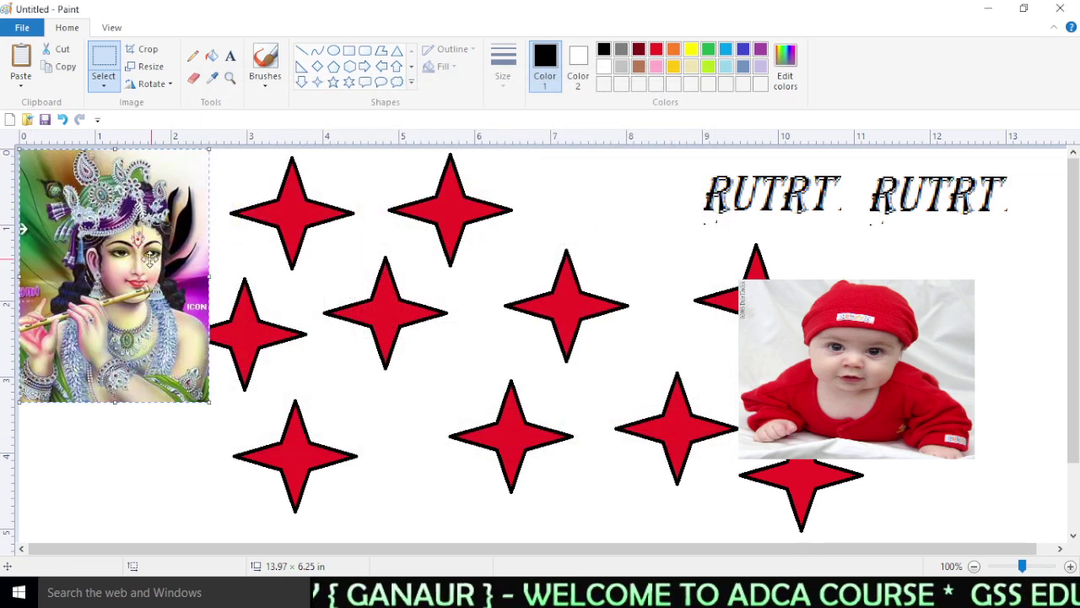
left_click_drag(150, 259, 539, 359)
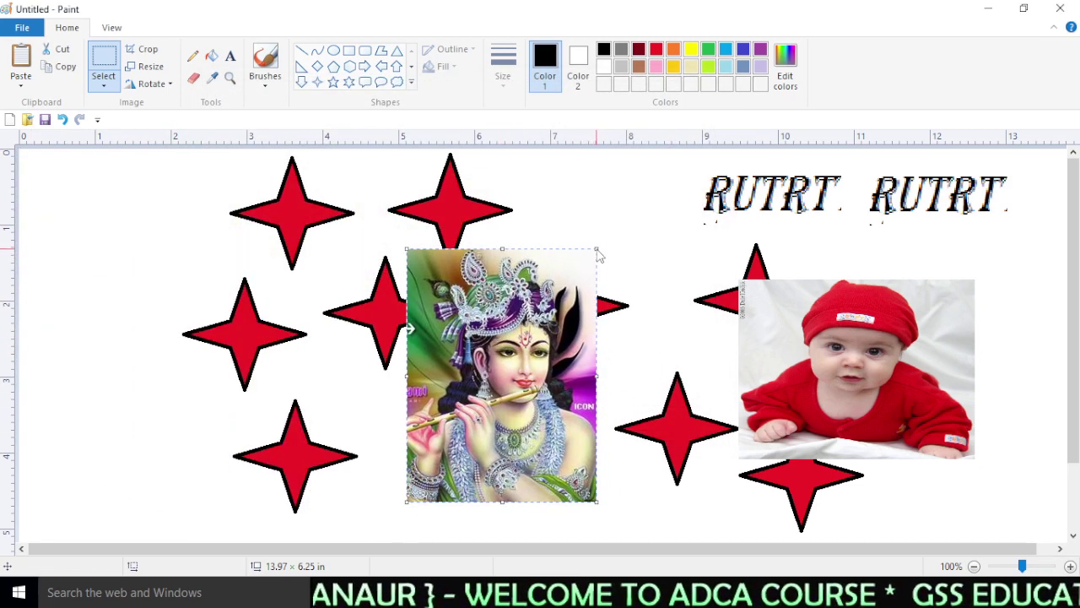
- Shrink the pasted "]Wall (30)" picture to about 2.19 × 1.61 in and stamp copies so four pictures cover the canvas's left and middle
left_click_drag(598, 250, 583, 375)
left_click_drag(523, 420, 354, 309)
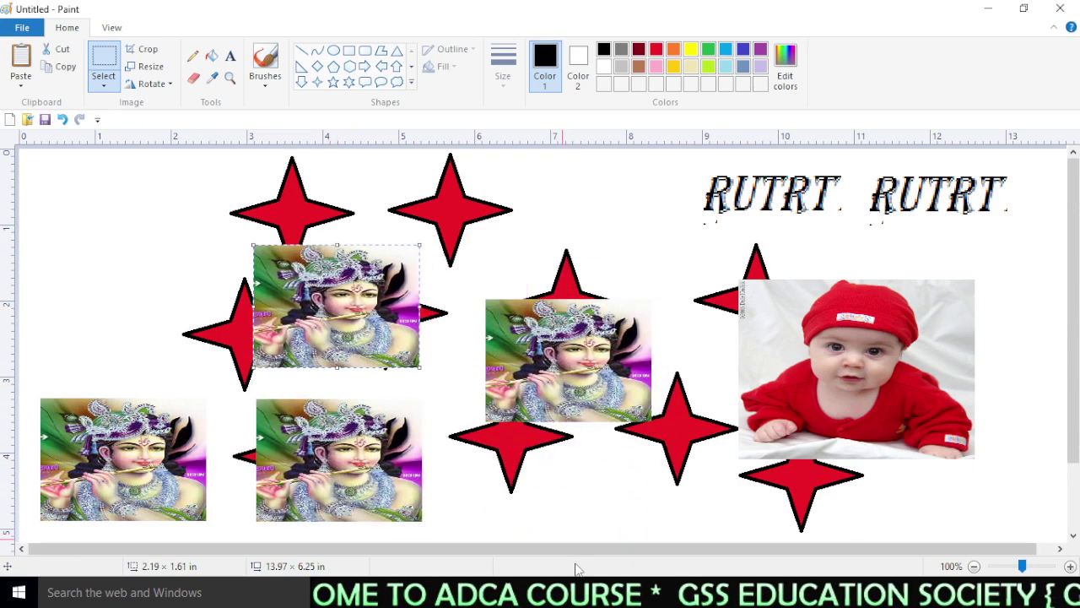
left_click(554, 495)
left_click(21, 82)
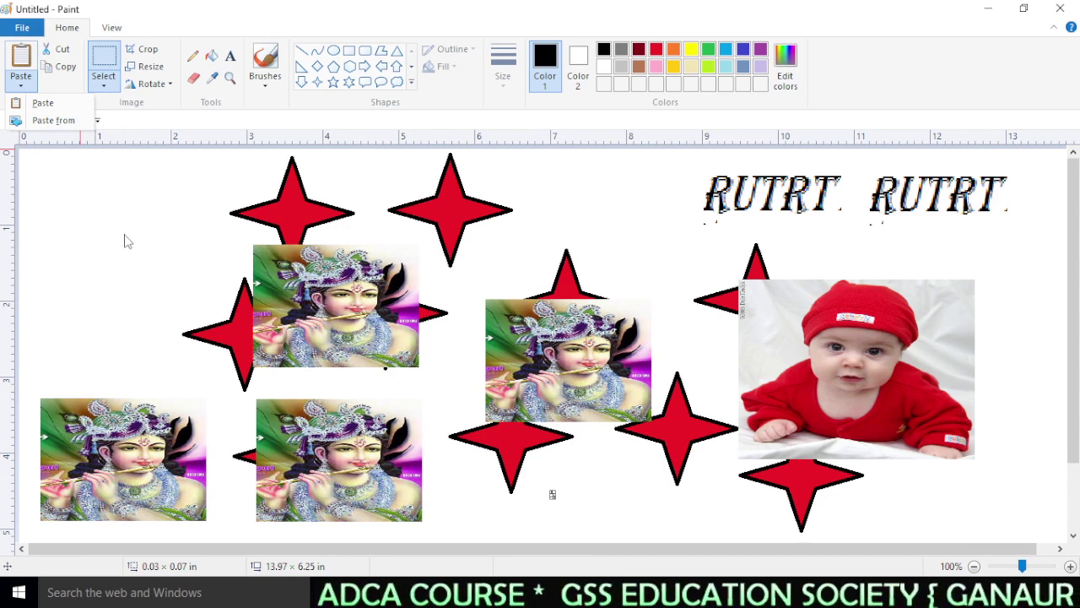
left_click(86, 267)
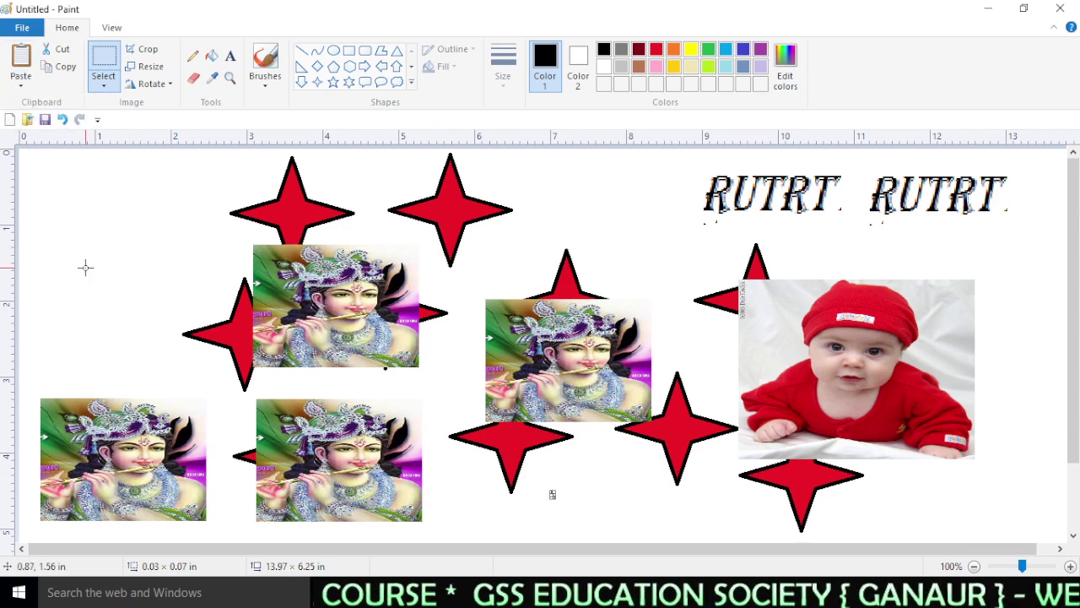
left_click(22, 28)
left_click(514, 200)
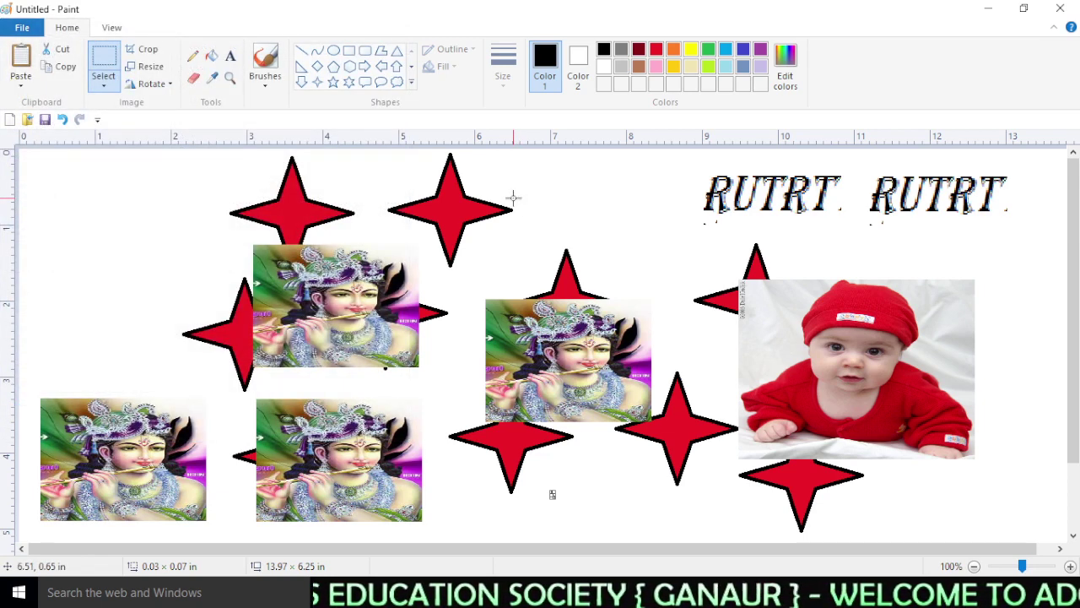
- Open the picture file "]Wall (30)" from the Pictures folder without saving the current image
left_click(22, 27)
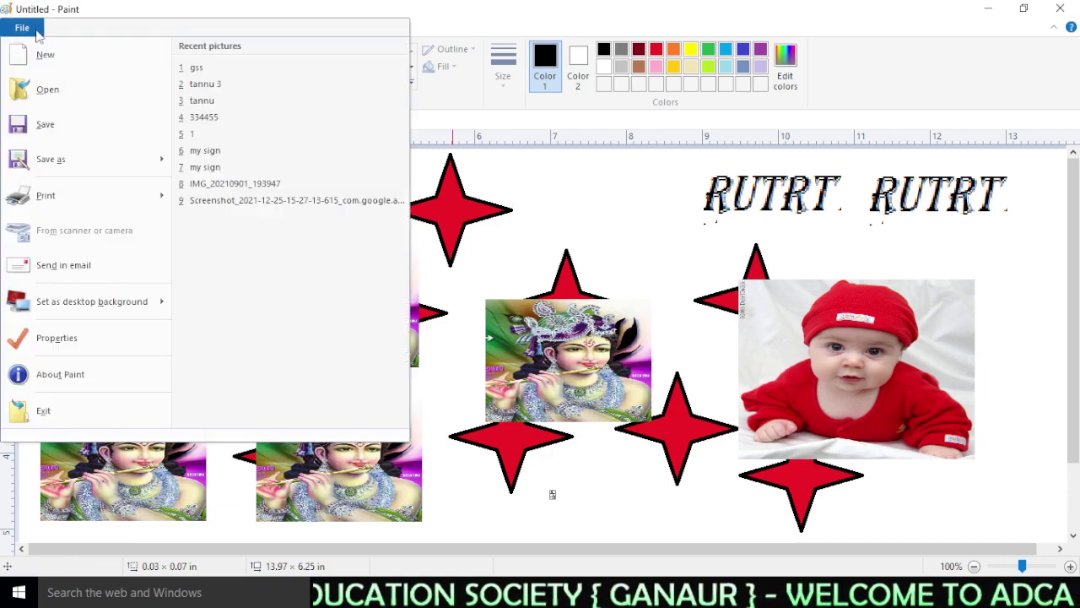
left_click(58, 99)
left_click(368, 287)
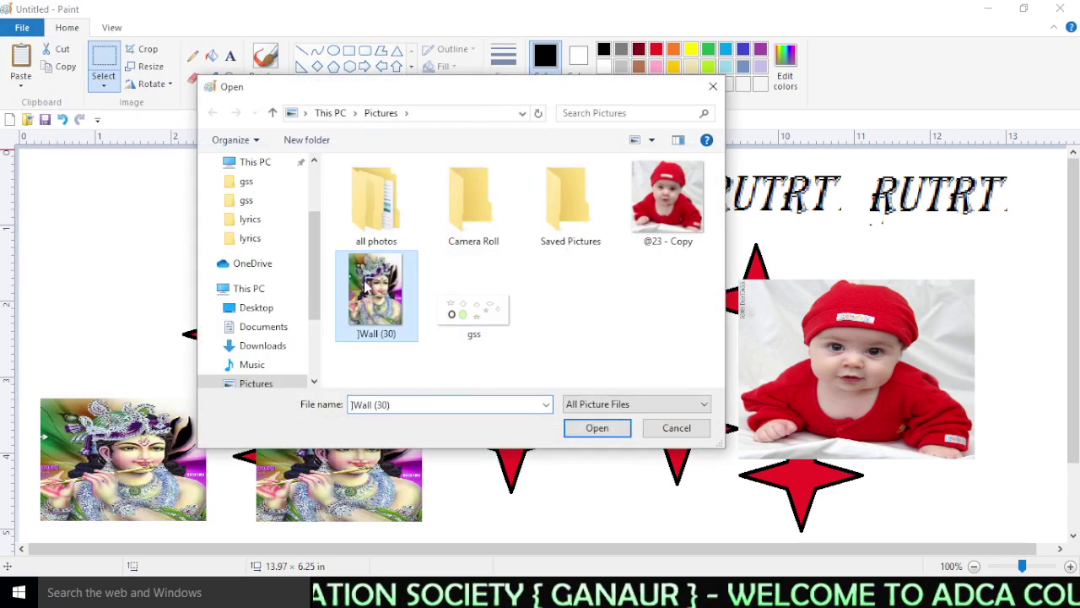
left_click(590, 430)
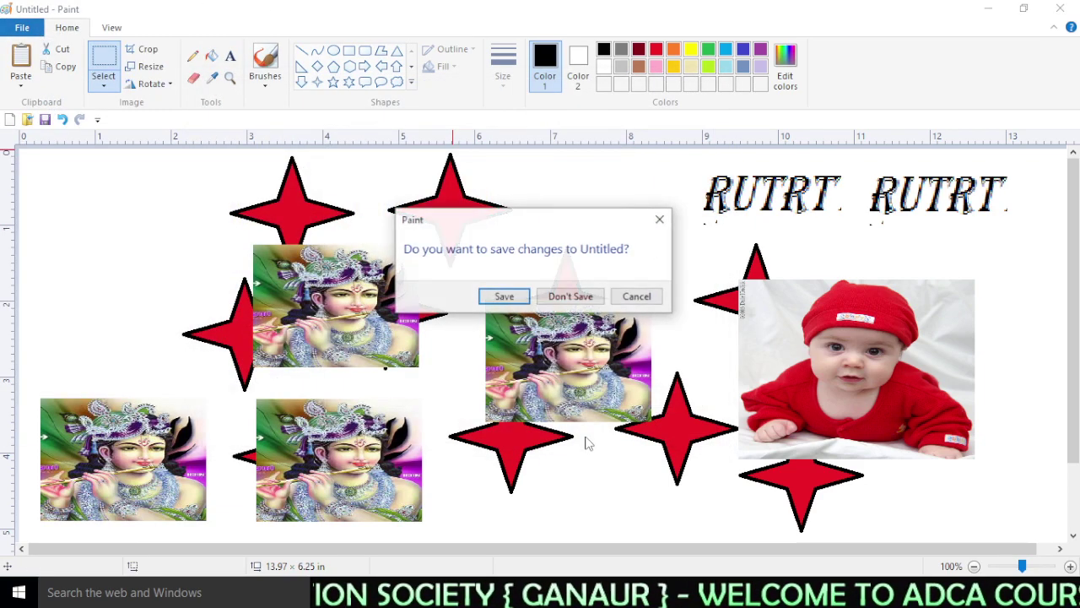
left_click(570, 297)
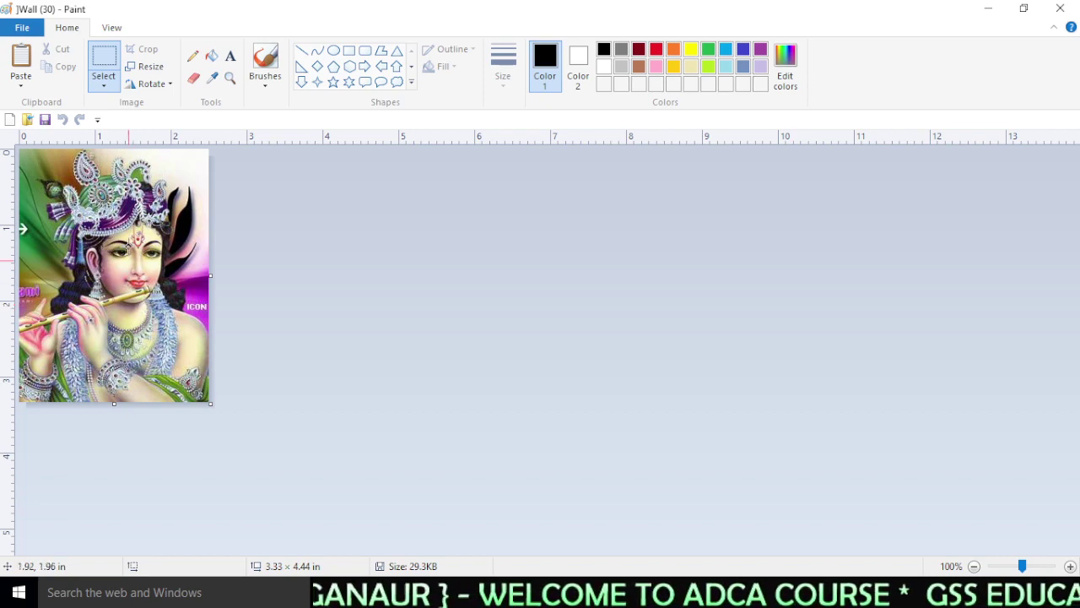
left_click(22, 27)
left_click(73, 99)
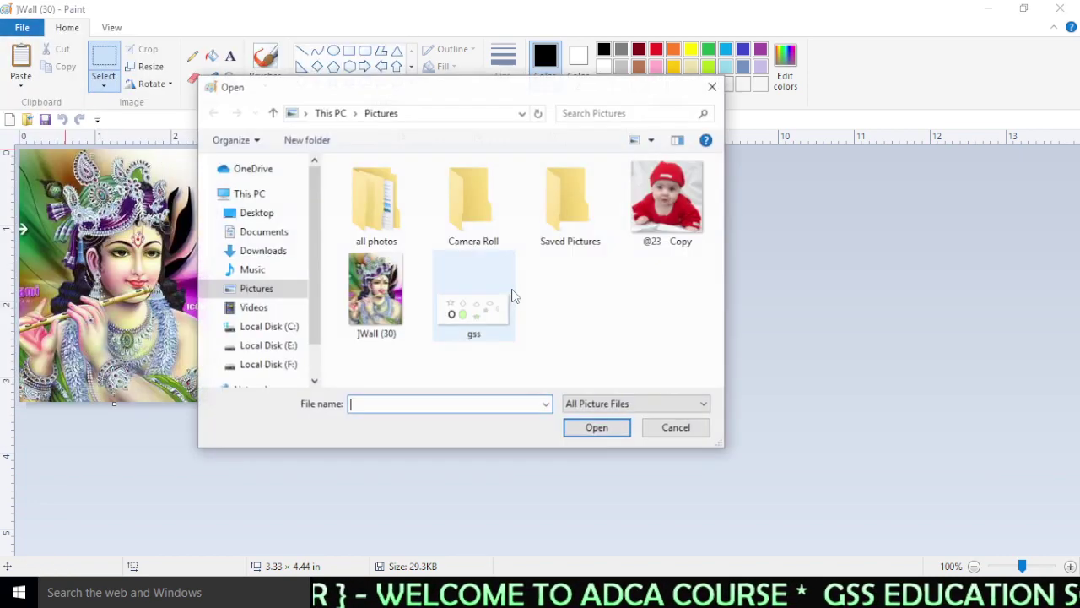
left_click(652, 198)
left_click(597, 427)
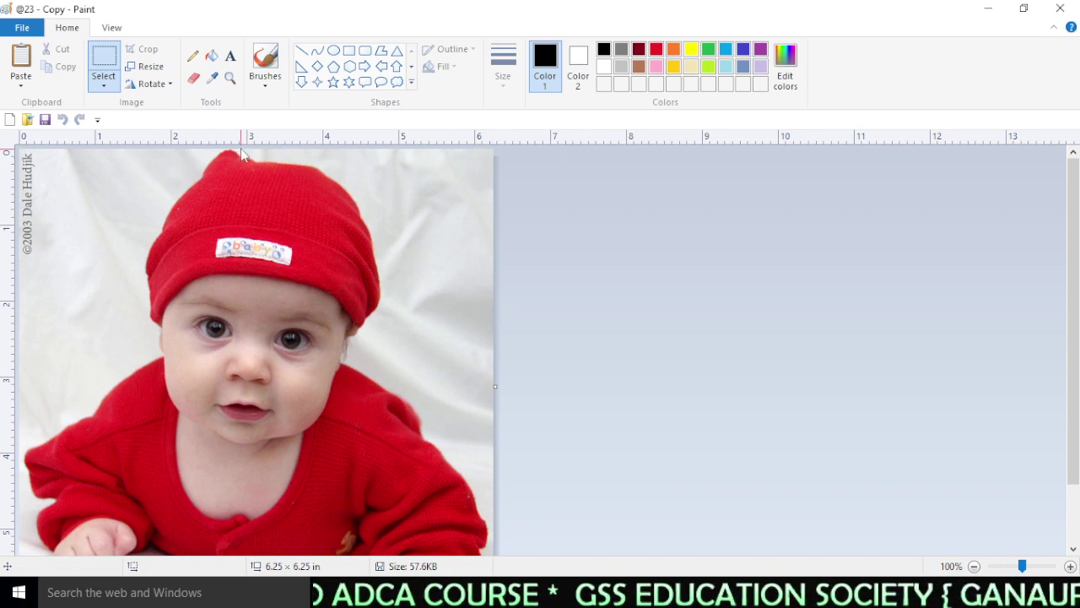
- Start a new blank image and paste the picture file "]Wall (30)" from the Pictures folder into it
left_click(9, 119)
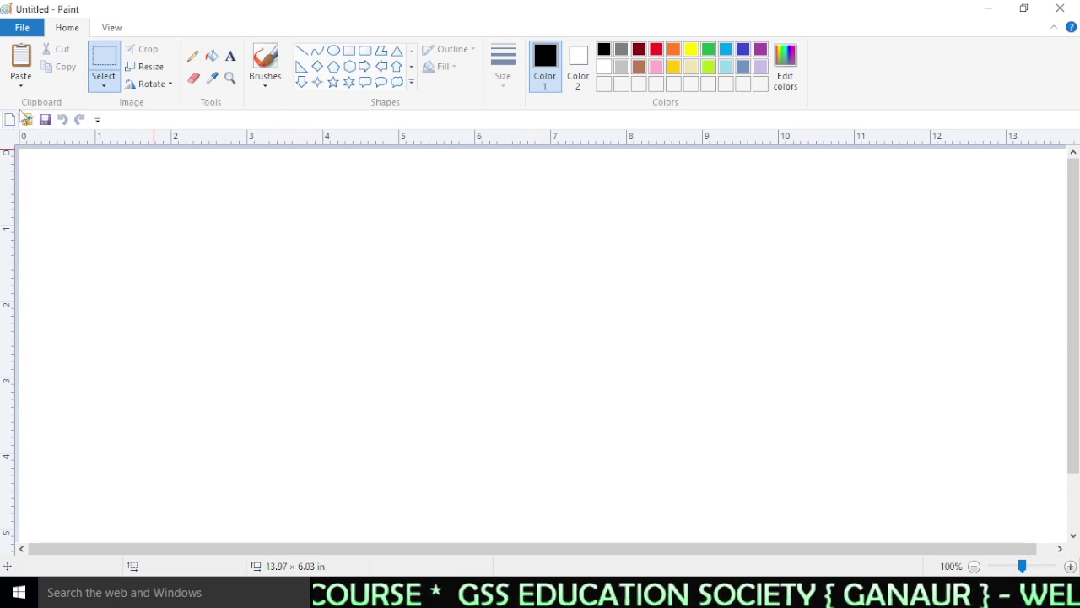
left_click(20, 80)
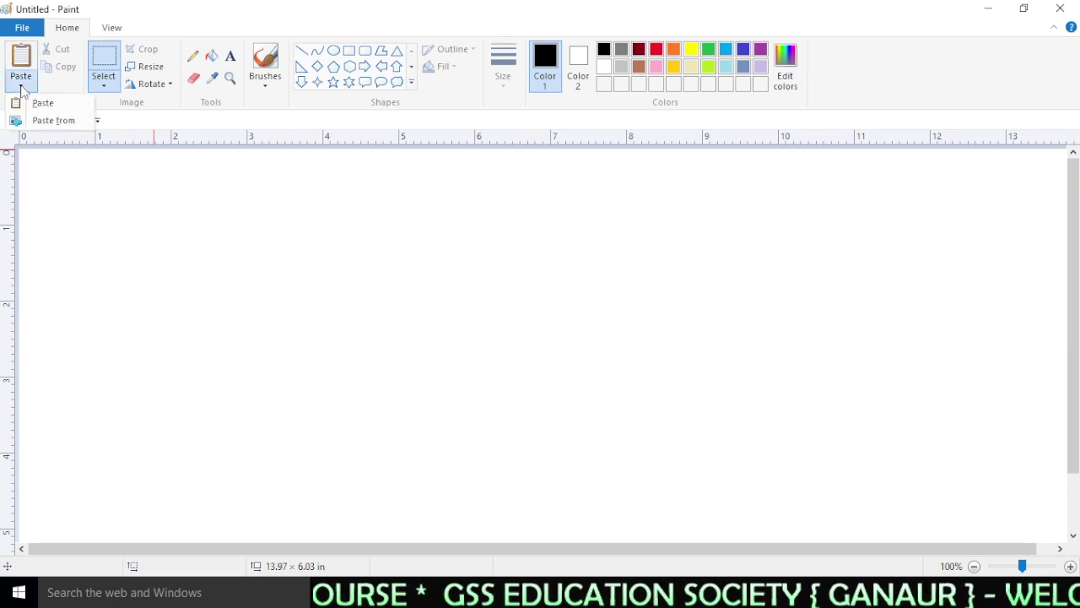
left_click(56, 123)
left_click(363, 302)
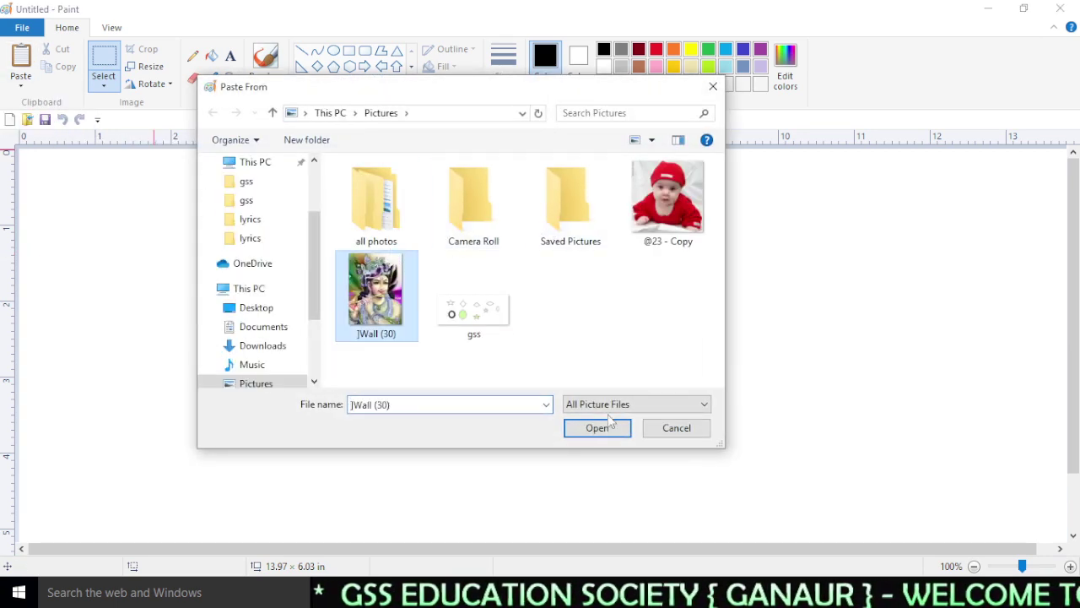
left_click(609, 432)
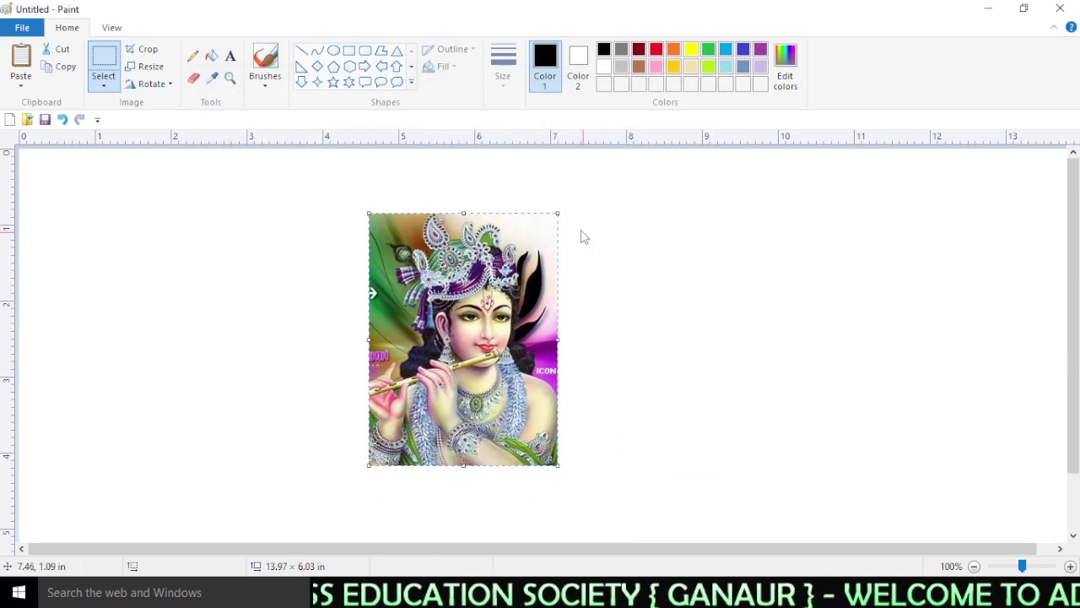
- Shrink the pasted picture to about 1.86 × 1.70 in and move it to the upper right of the canvas
left_click_drag(555, 211, 509, 332)
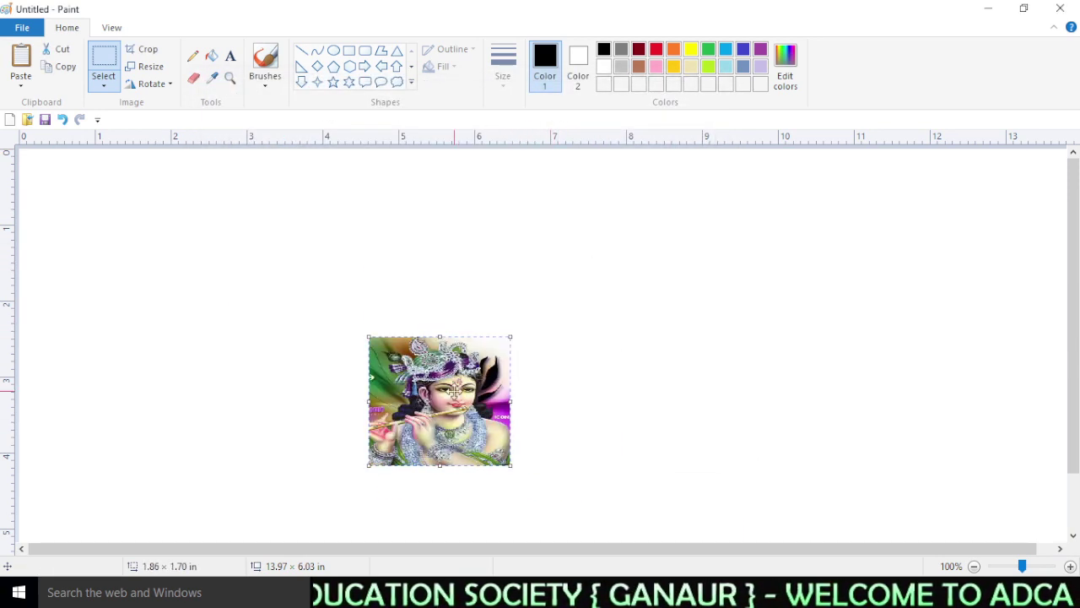
left_click_drag(451, 383, 974, 215)
left_click(688, 369)
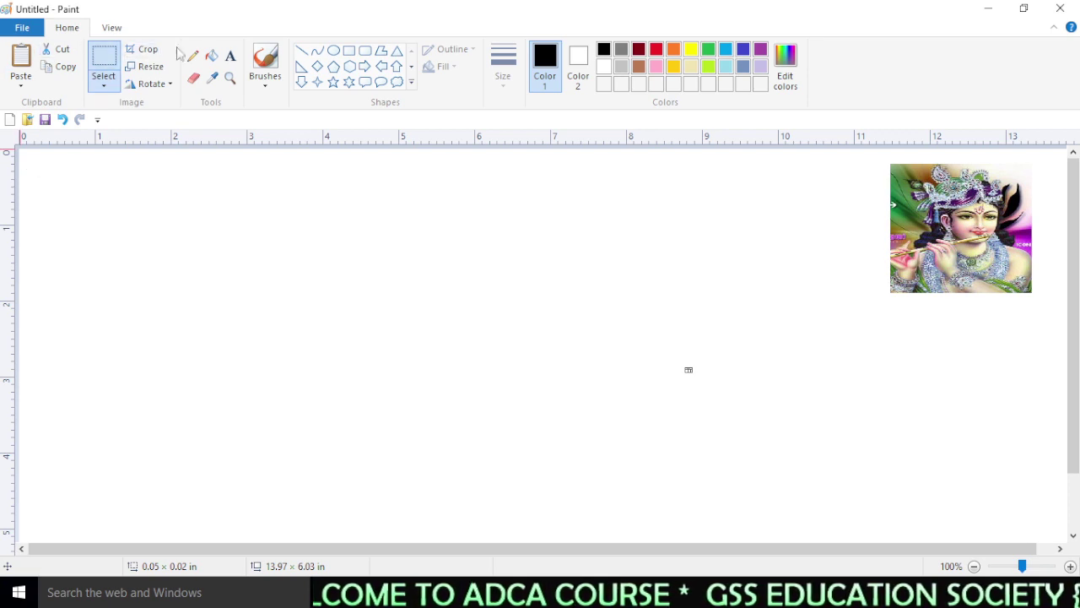
- Delete the picture at the canvas's upper right, and start a new image without saving the changes
left_click(751, 244)
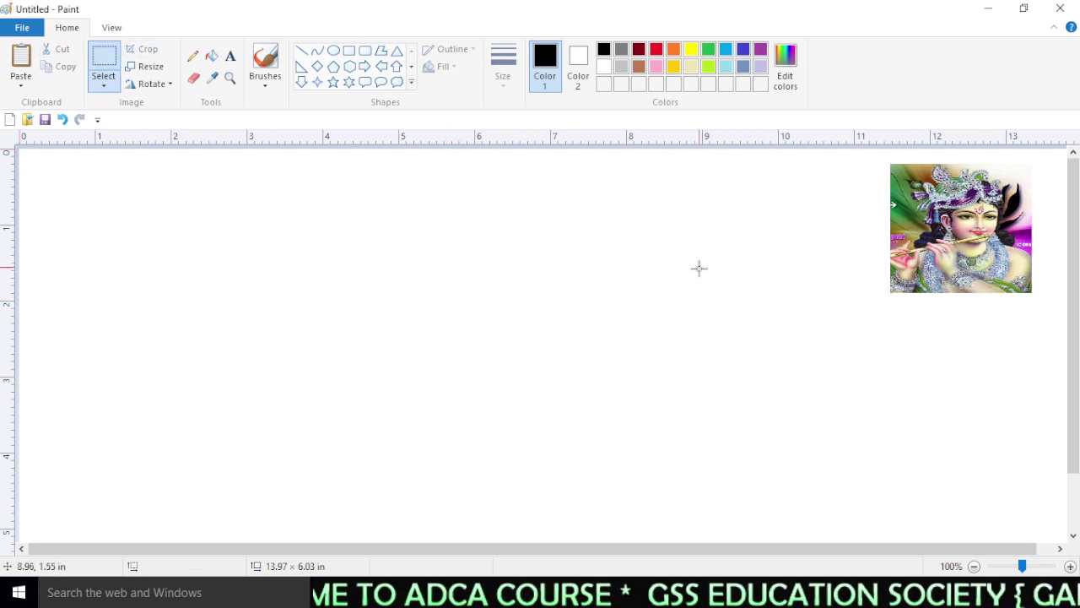
left_click(104, 68)
left_click_drag(881, 159, 1051, 350)
key("Delete")
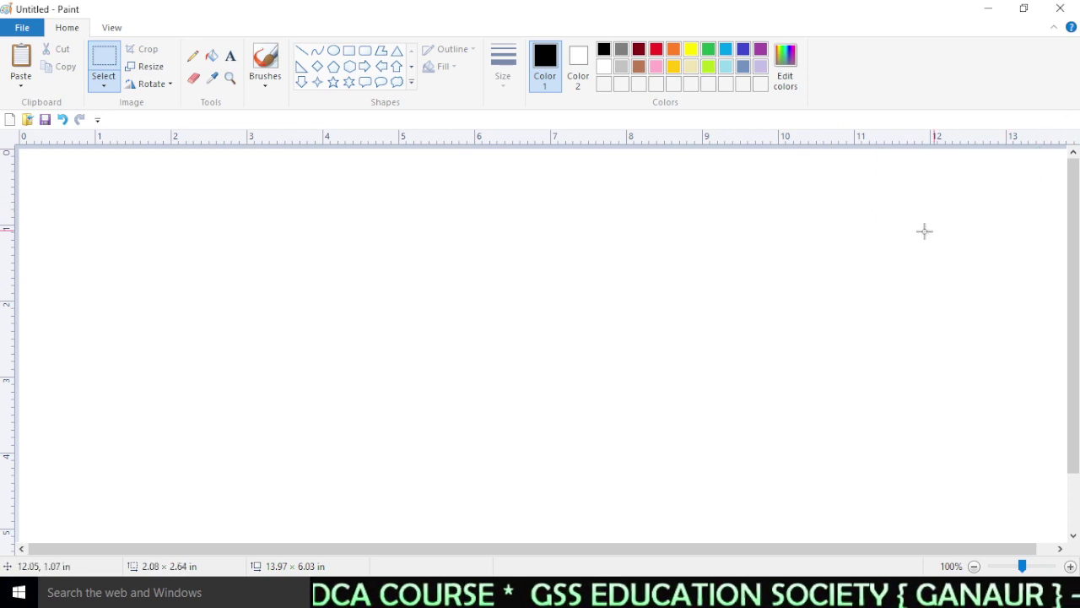
left_click(574, 295)
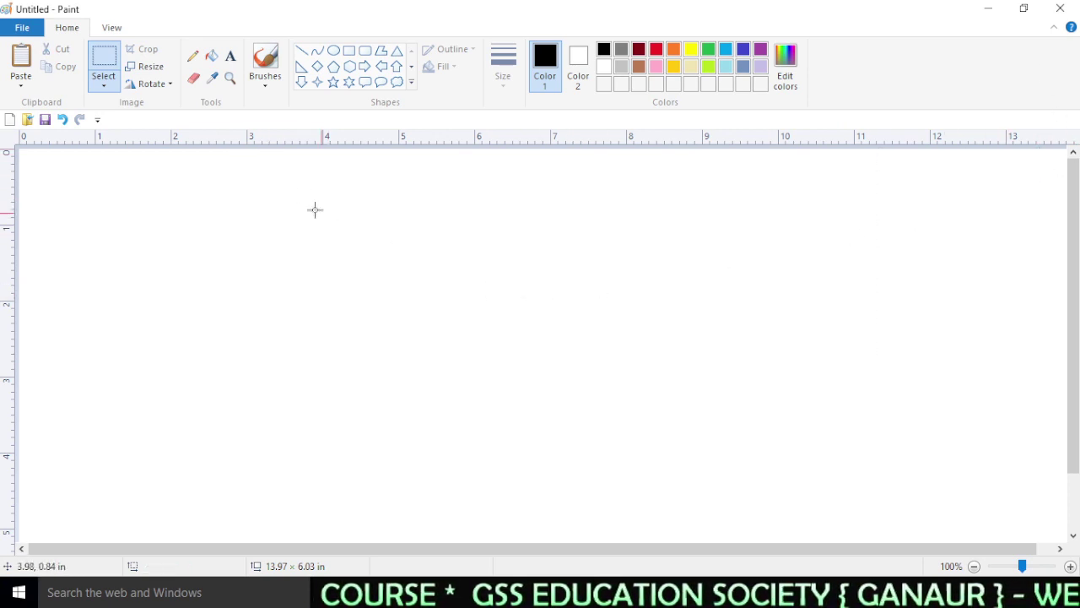
left_click(10, 119)
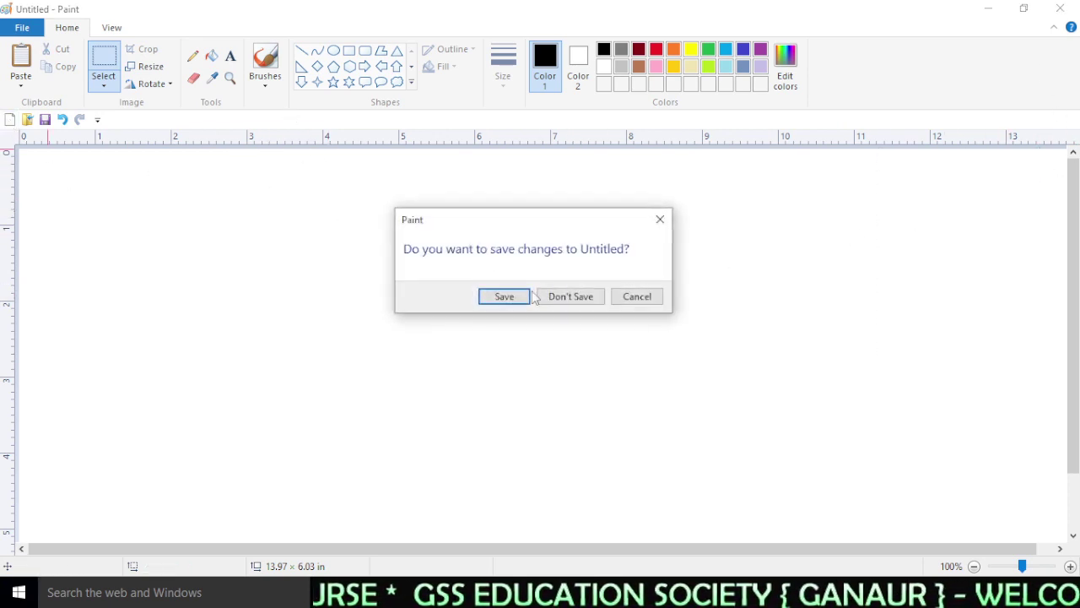
left_click(570, 296)
- Draw a text box about 7.22 × 2.15 in on the canvas and enter "re5ythrhr" at font size 72
left_click(230, 56)
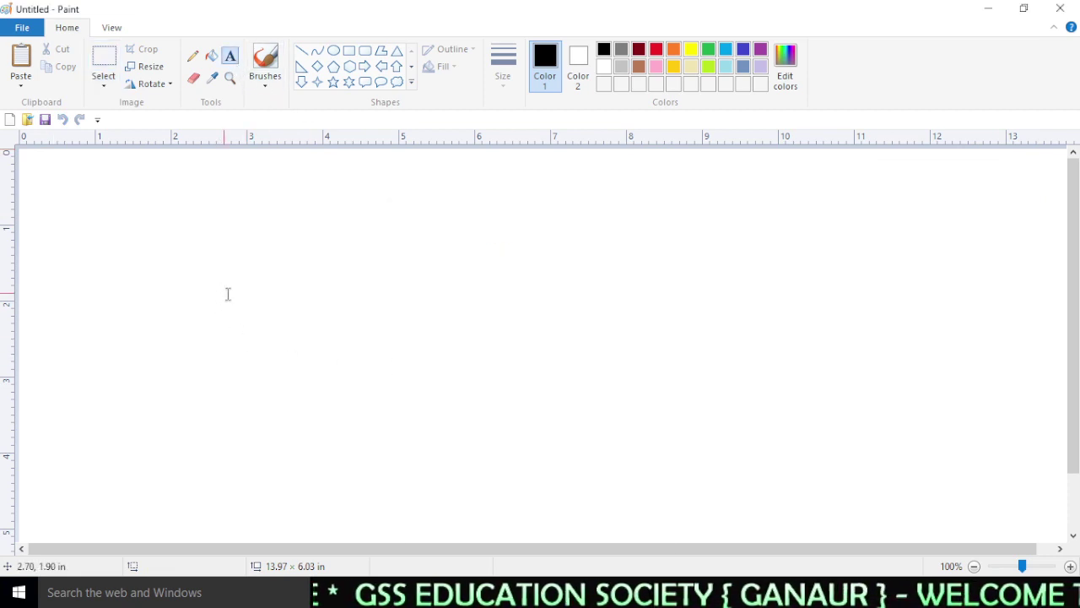
left_click_drag(240, 302, 787, 464)
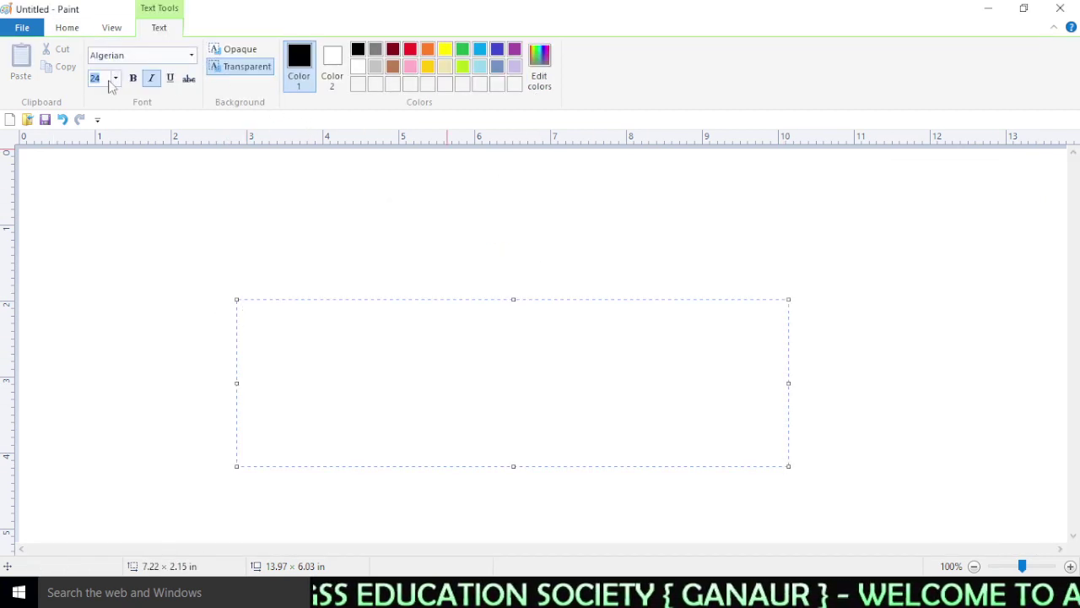
left_click(116, 79)
left_click(111, 298)
type("RE5YTHRHR")
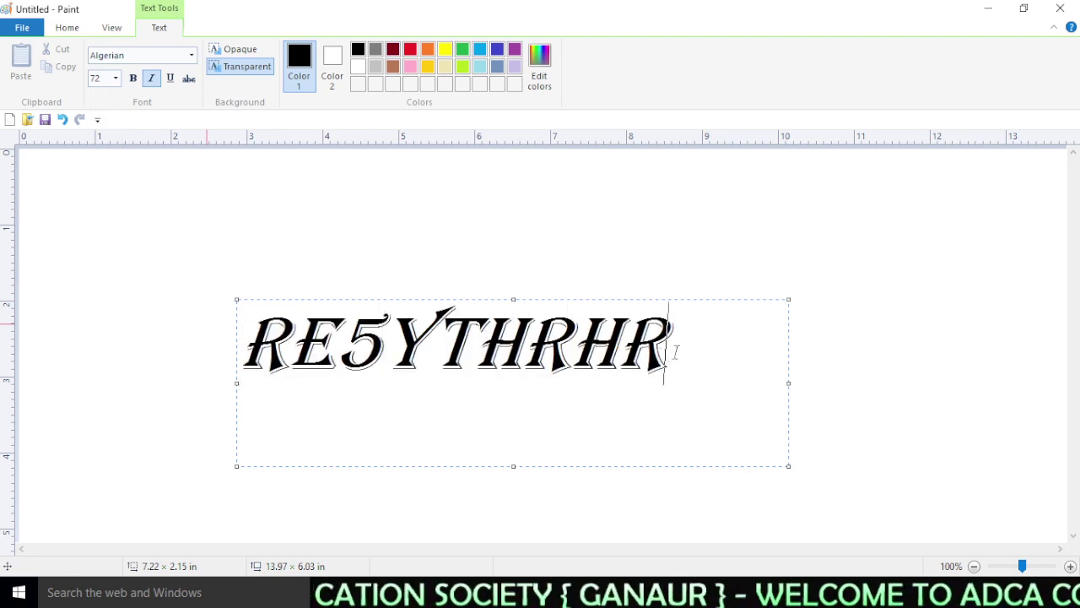
- Change the font of the whole "re5ythrhr" text to Arial Black
left_click_drag(675, 352, 124, 114)
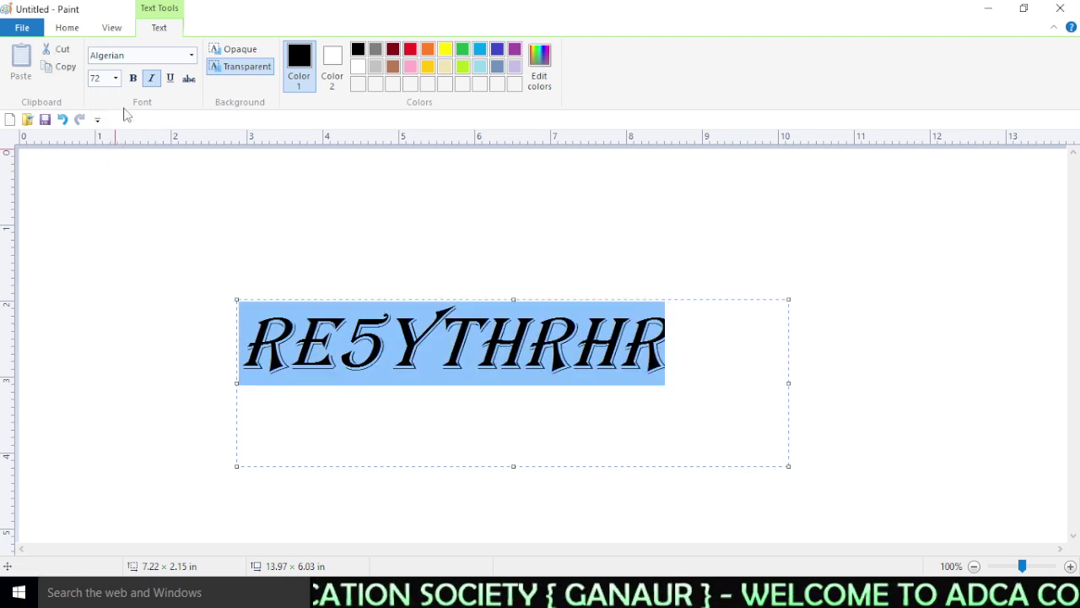
left_click(192, 55)
left_click(121, 135)
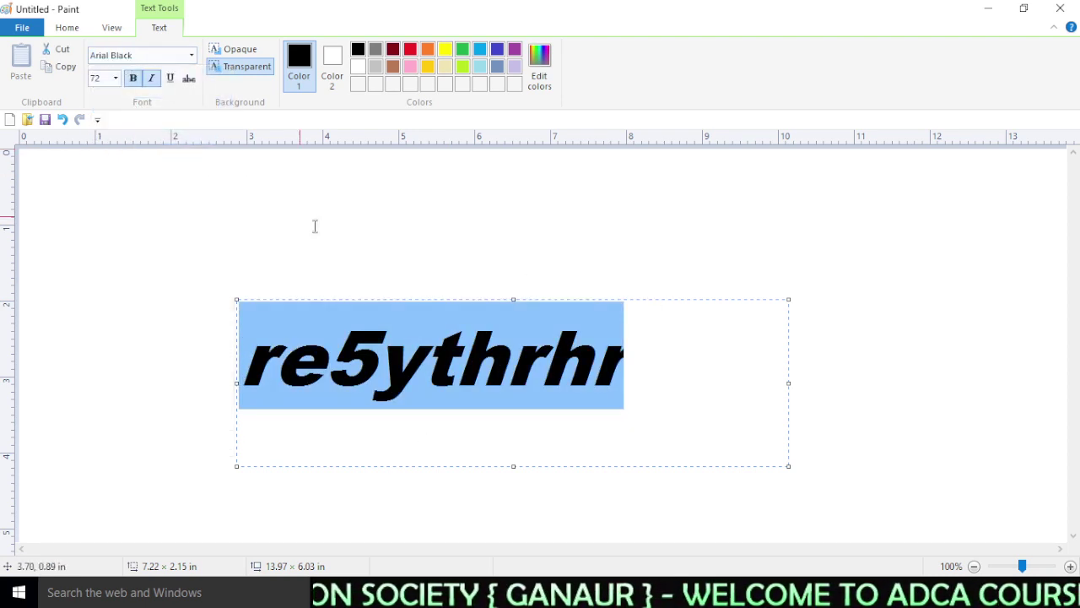
left_click(661, 365)
- Set Color 2 to turquoise and draw horizontal Eraser strokes across the middle and lower part of the "re5ythrhr" text
left_click(69, 31)
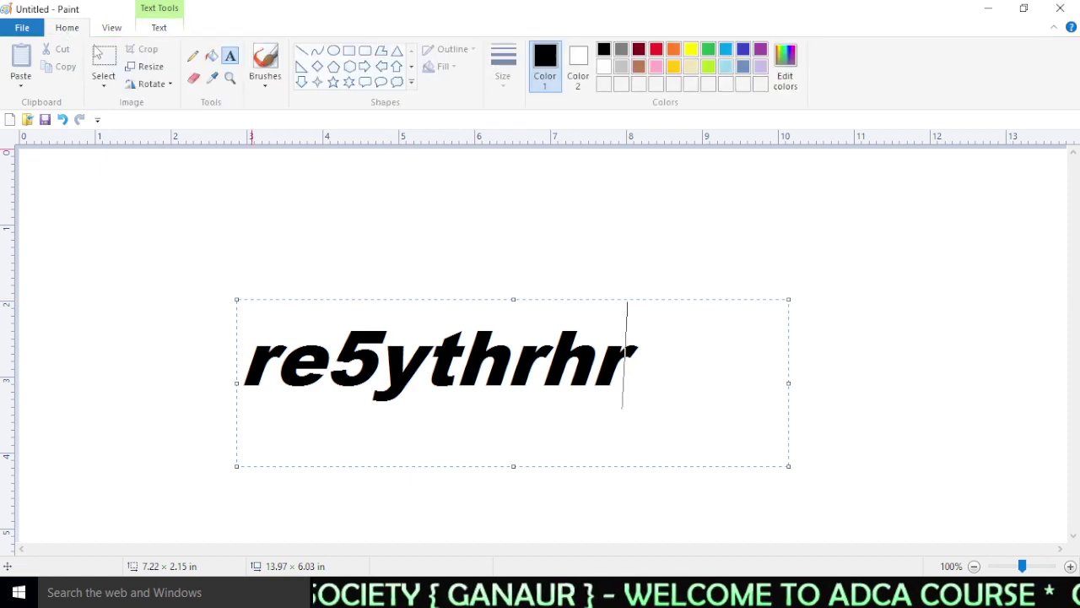
left_click(193, 78)
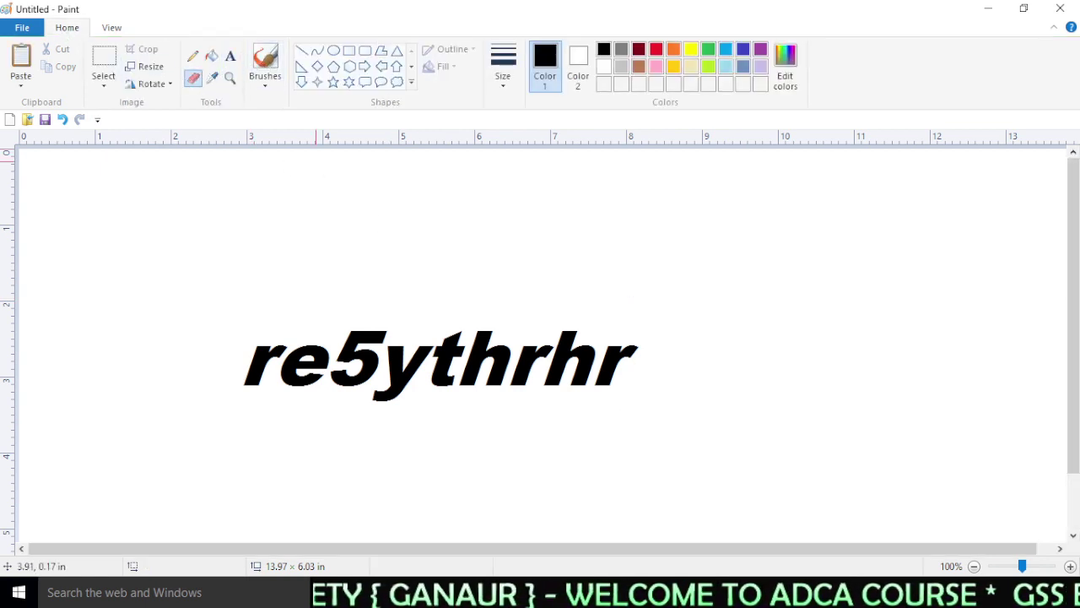
left_click(578, 84)
left_click(727, 51)
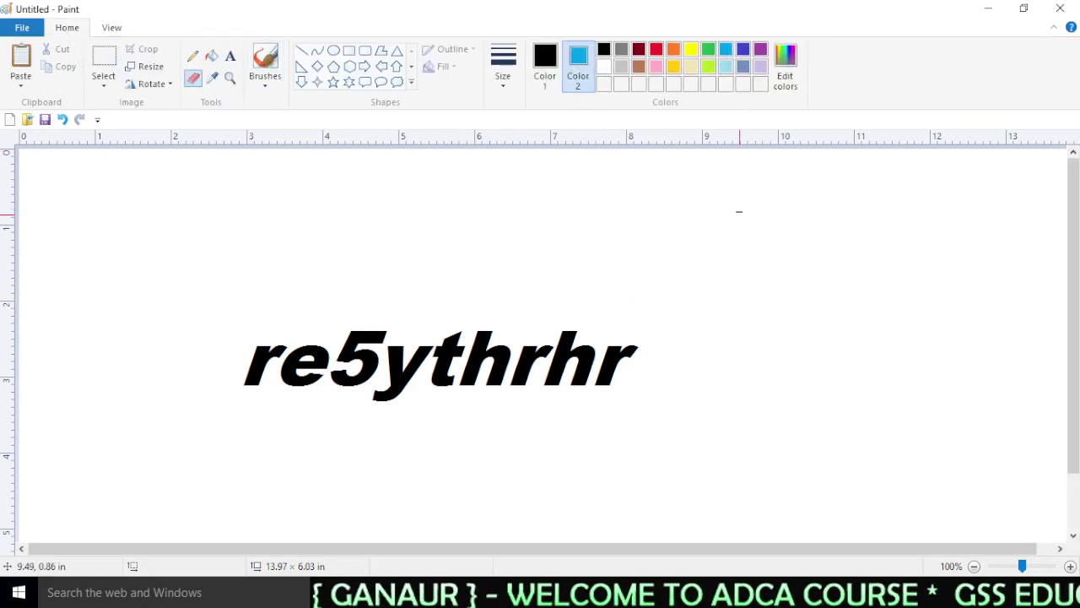
mouse_move(638, 348)
left_mouse_down()
mouse_move(371, 359)
mouse_move(252, 348)
left_mouse_up()
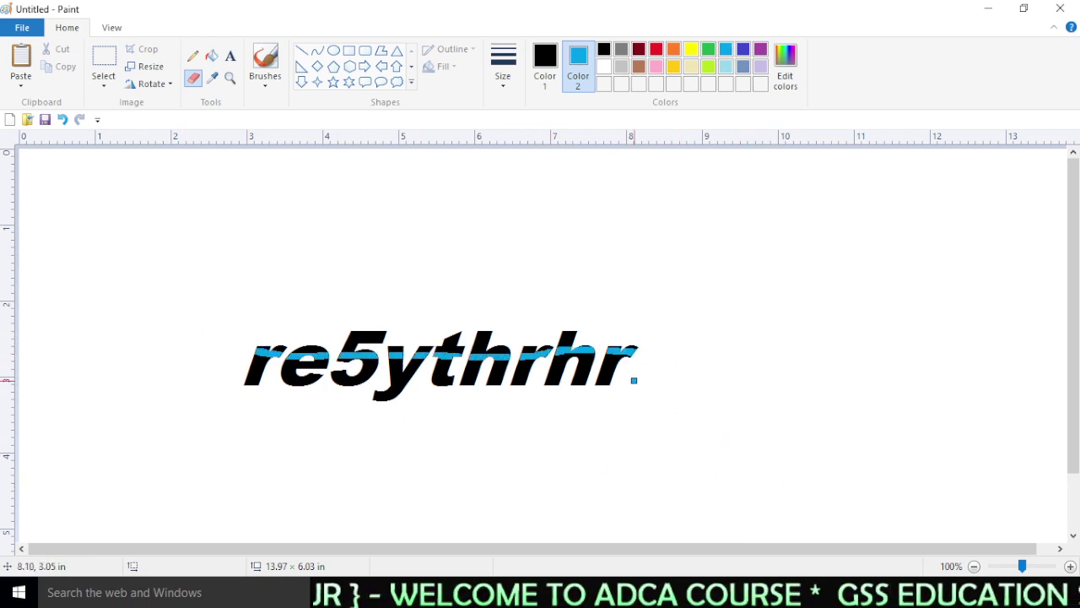
mouse_move(633, 380)
left_mouse_down()
mouse_move(566, 368)
mouse_move(9, 379)
left_mouse_up()
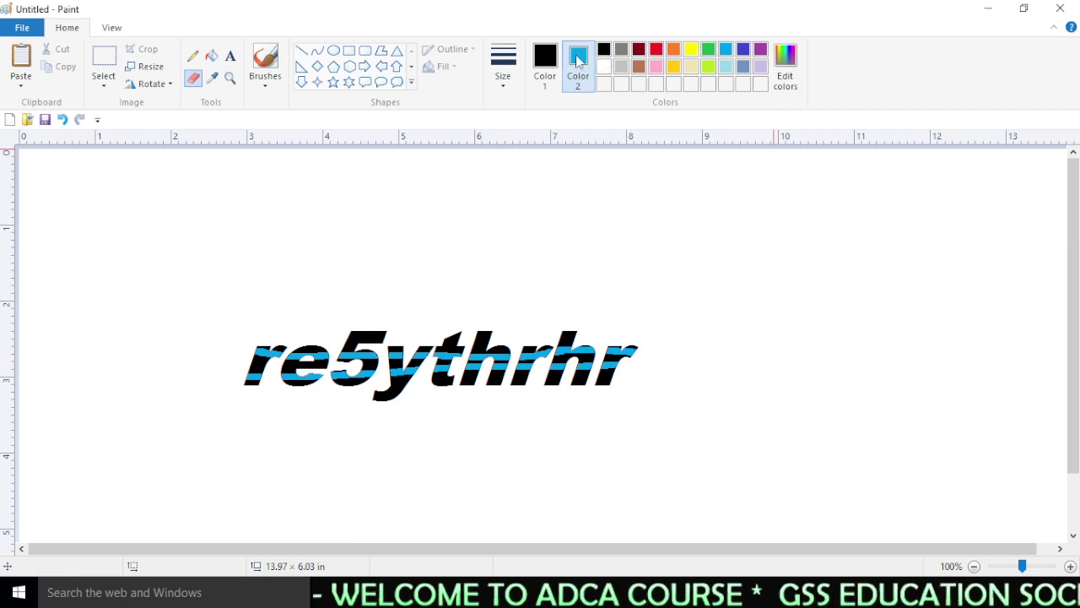
- Set Color 2 to yellow and draw Eraser strokes across the lower and upper edges of the "re5ythrhr" text
left_click(691, 50)
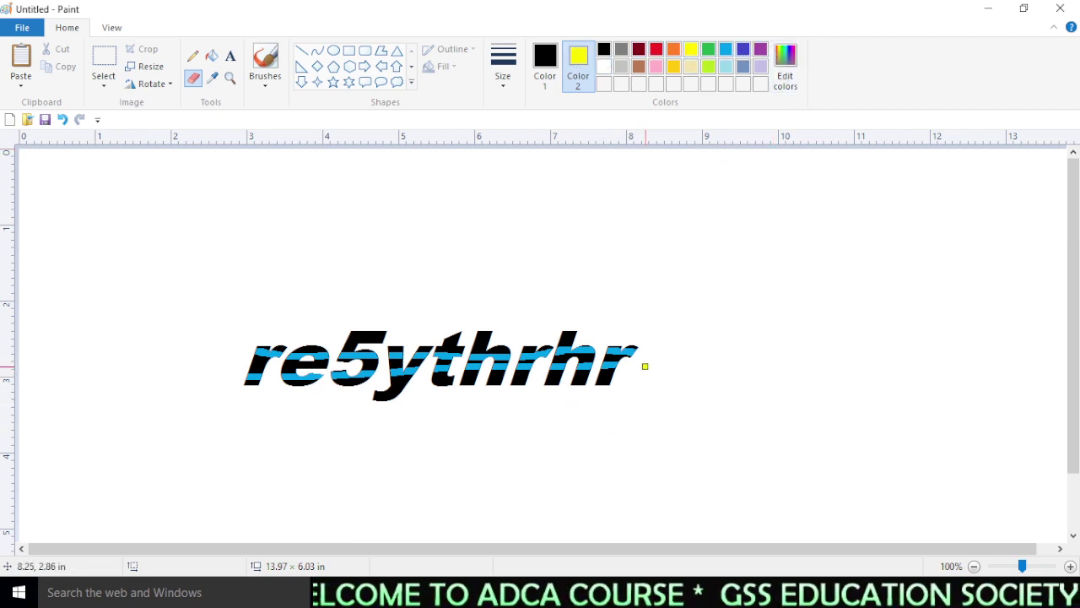
left_click_drag(644, 377, 174, 384)
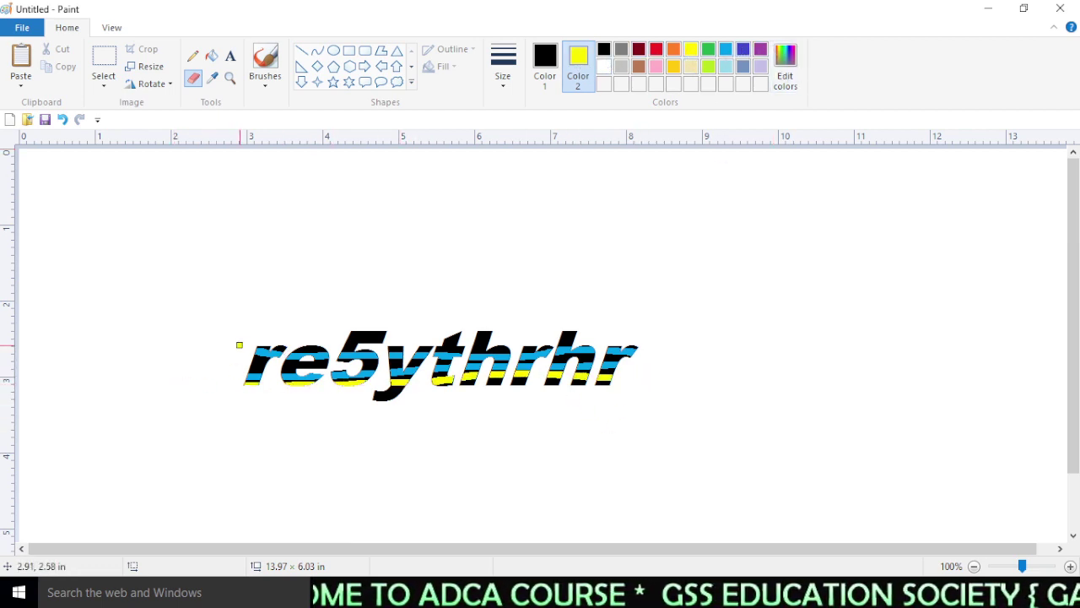
left_click_drag(239, 344, 645, 337)
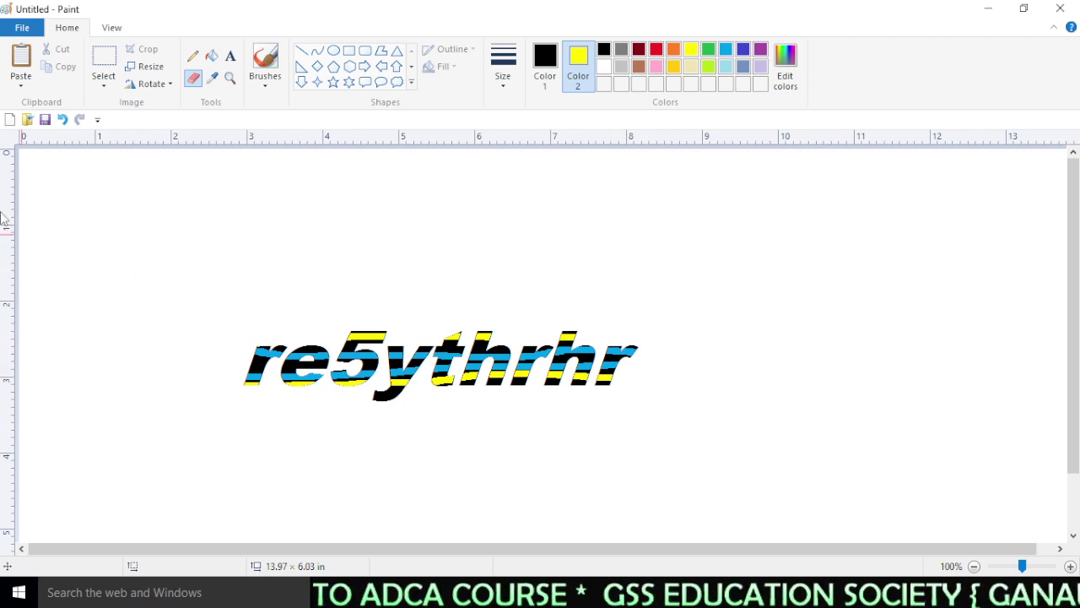
- Delete the area around the striped text with yellow as Color 2, and clear the yellow rectangle with Color 2 set to white
mouse_move(241, 314)
left_mouse_down()
mouse_move(692, 459)
mouse_move(692, 445)
left_mouse_up()
key("Delete")
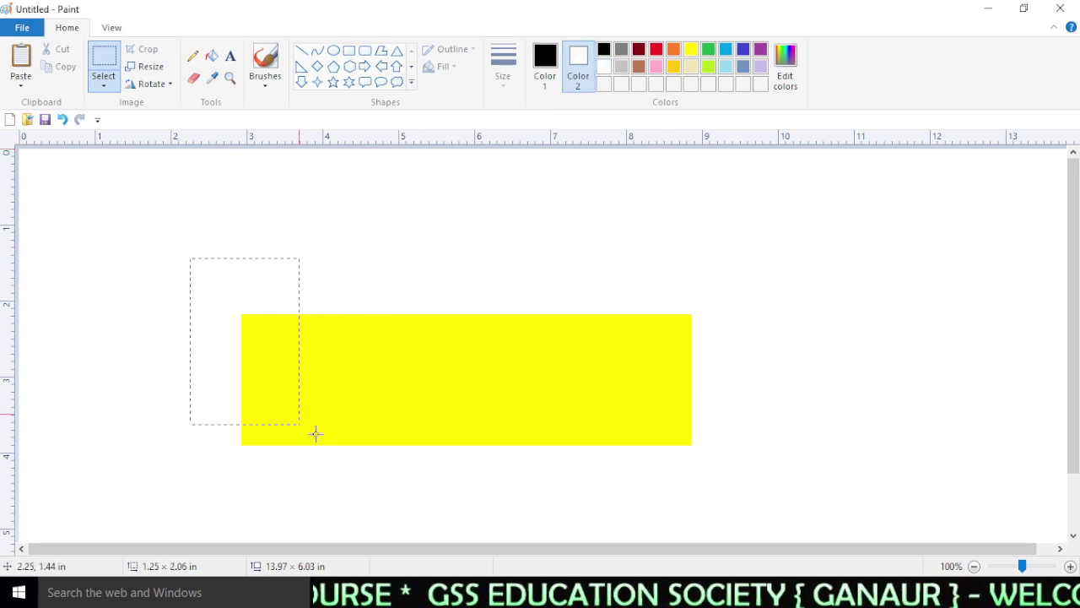
left_click_drag(315, 434, 763, 490)
key("Delete")
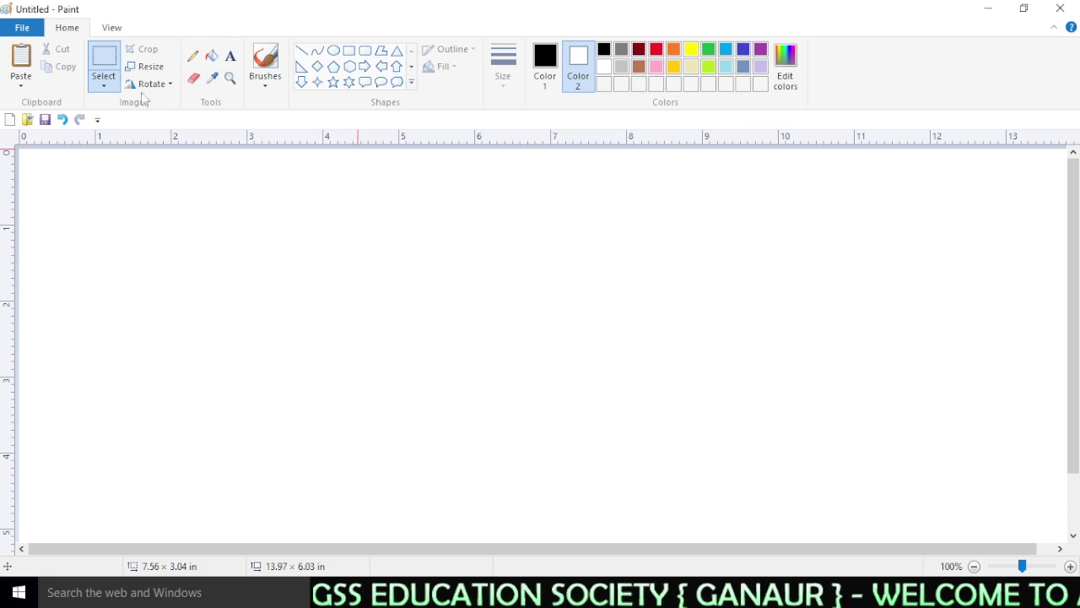
left_click(109, 85)
left_click(334, 228)
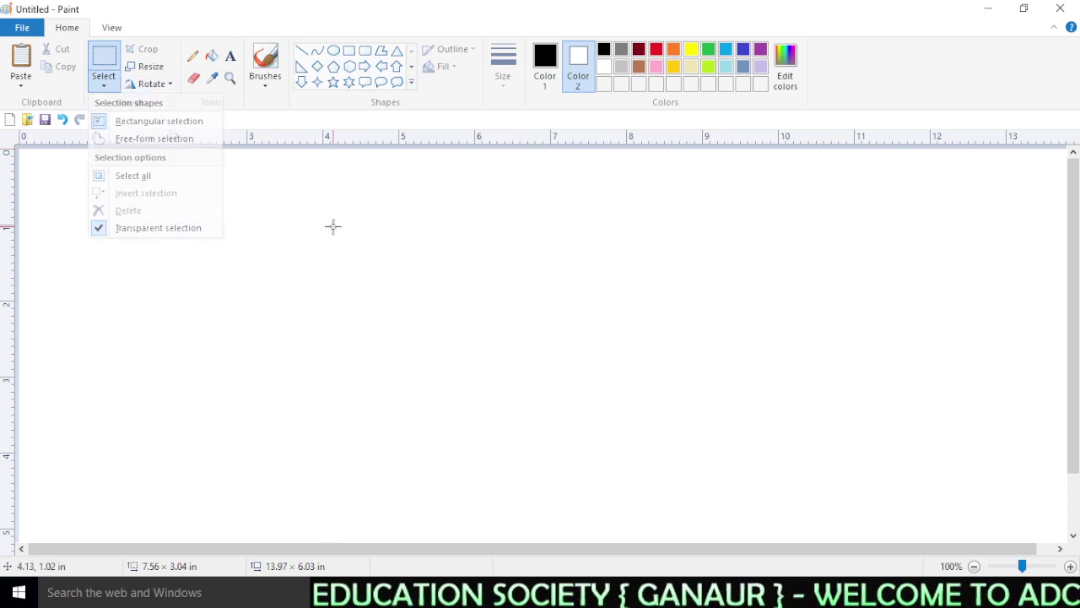
- Draw a black oval face about 1.72 × 1.55 in below the canvas centre, with two small oval eyes about 0.37 in wide inside it
left_click(334, 51)
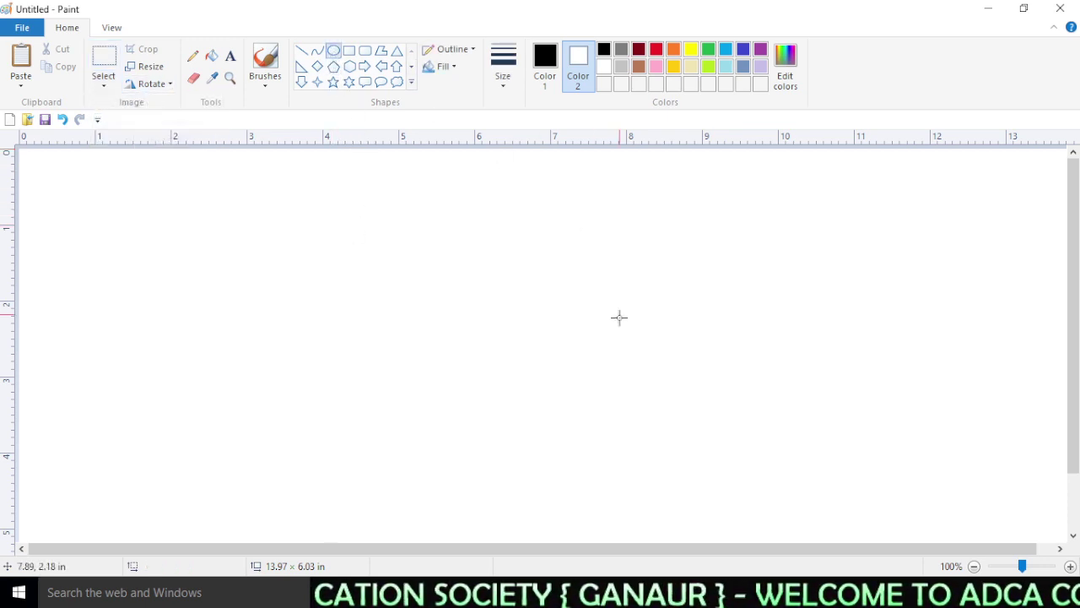
left_click_drag(542, 309, 673, 425)
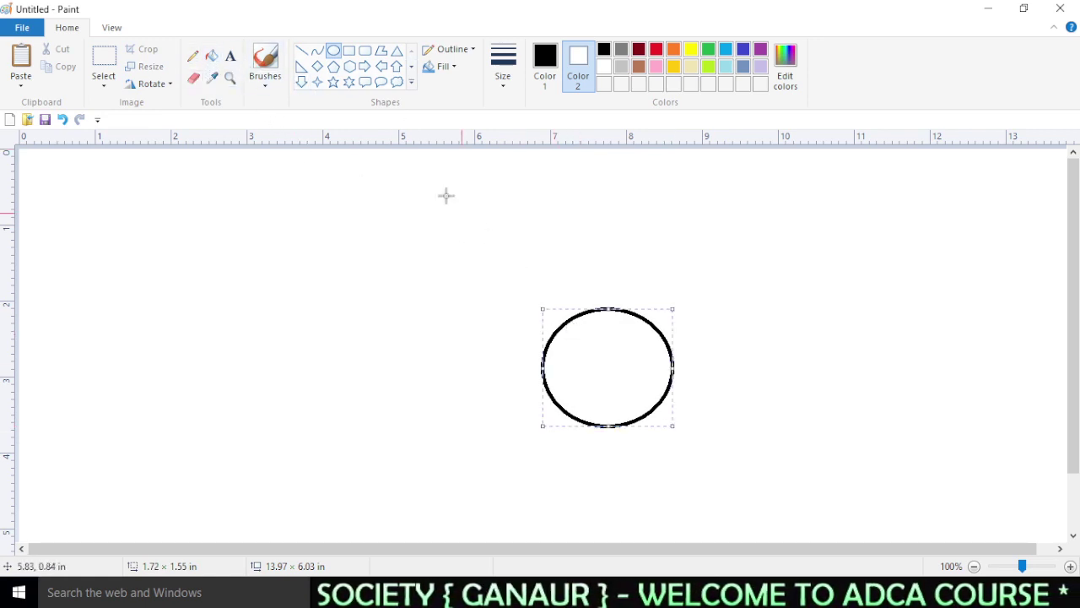
left_click(375, 292)
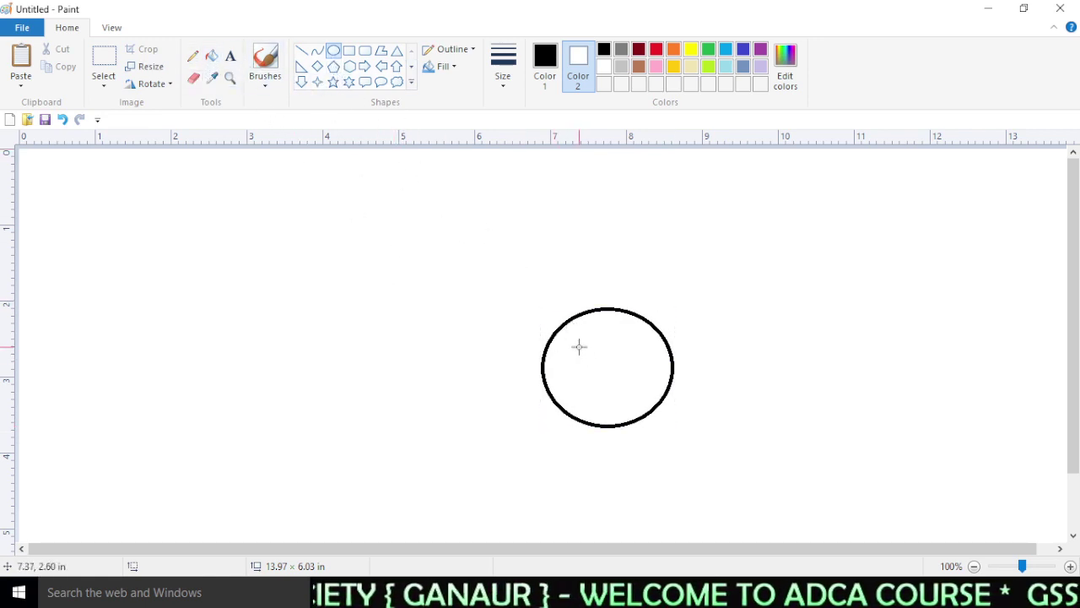
mouse_move(570, 336)
left_mouse_down()
mouse_move(598, 355)
mouse_move(627, 344)
mouse_move(650, 363)
left_mouse_up()
- Add a smiling mouth about 0.7 in wide below the eyes with the Curve shape, bending it downward
left_click(317, 51)
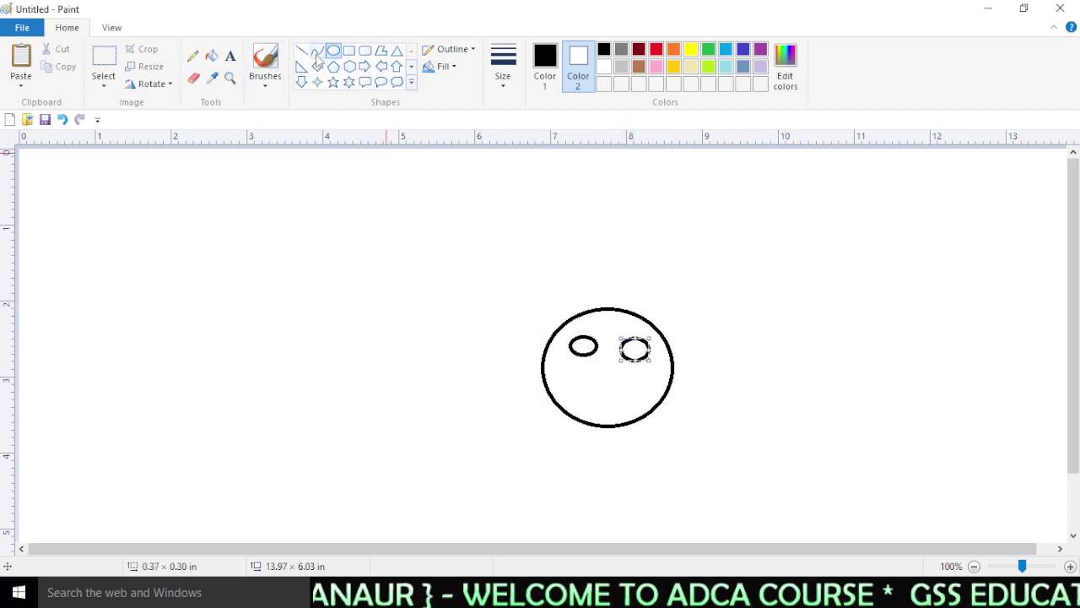
mouse_move(585, 394)
left_mouse_down()
mouse_move(632, 398)
mouse_move(608, 411)
left_mouse_up()
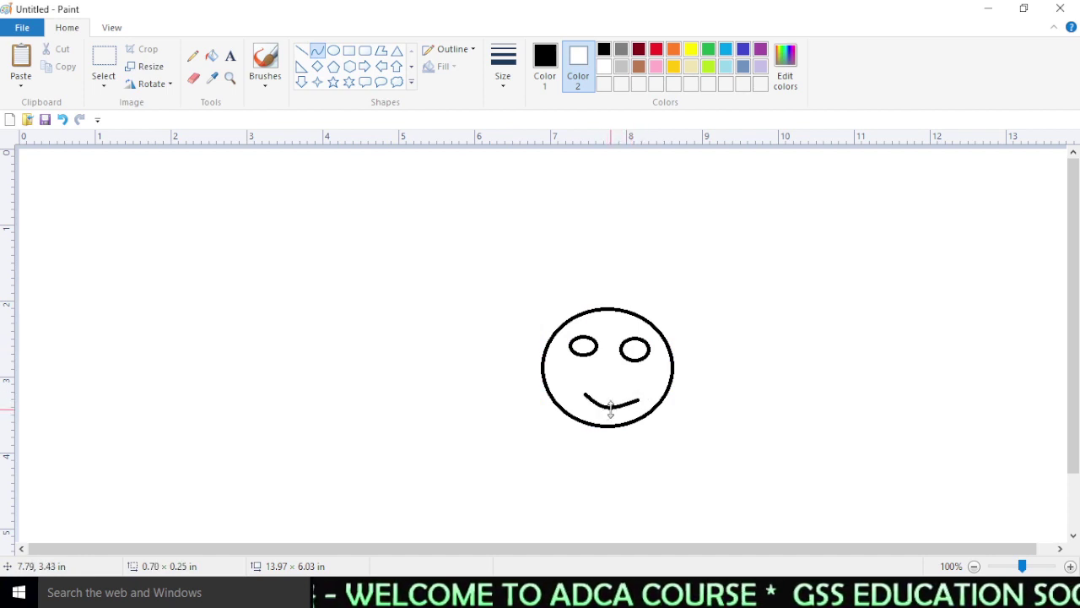
left_click(642, 460)
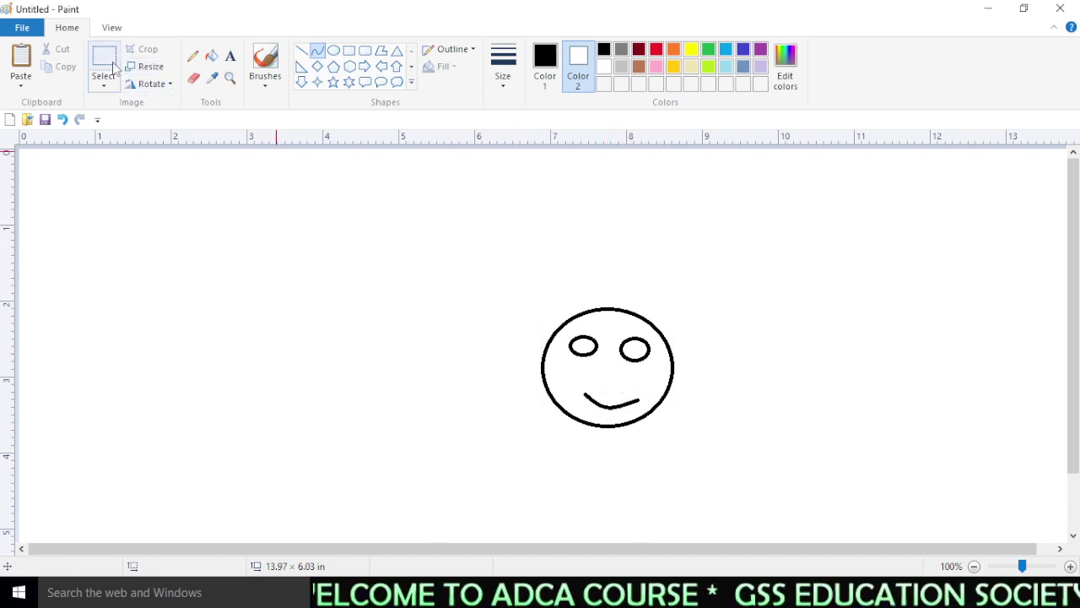
- Choose the Fill with color tool and set Color 2 to red
left_click(211, 55)
left_click(656, 49)
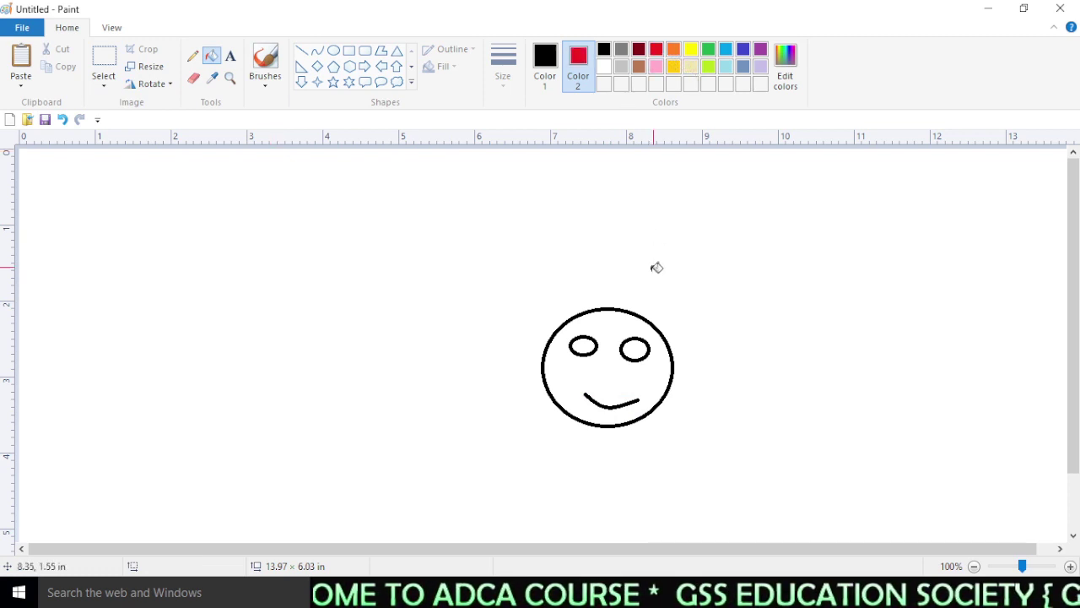
- Undo the trial fill on the face, set Color 2 to white and make Color 1 the active colour
left_click(621, 320)
key("ctrl+z")
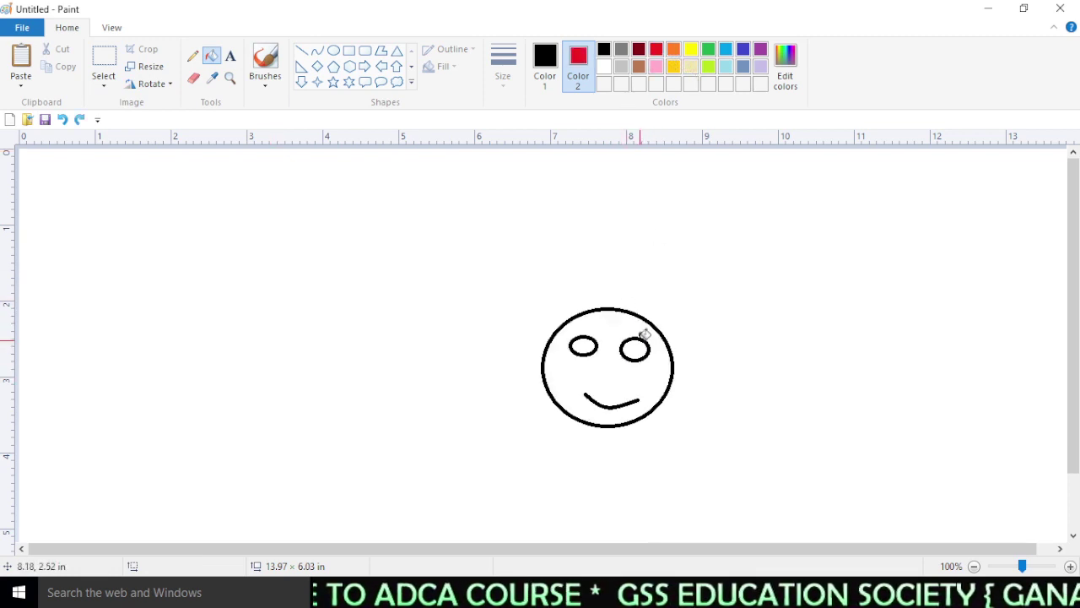
left_click(604, 67)
left_click(545, 64)
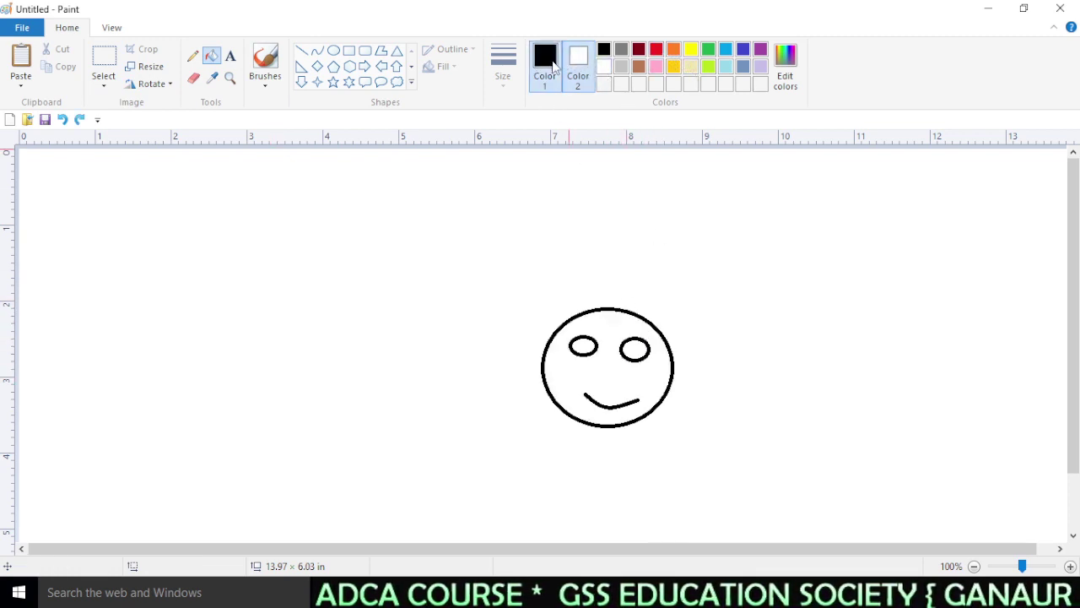
- Undo the black trial fill and fill the face around the eyes and mouth with red as Color 1
left_click(641, 386)
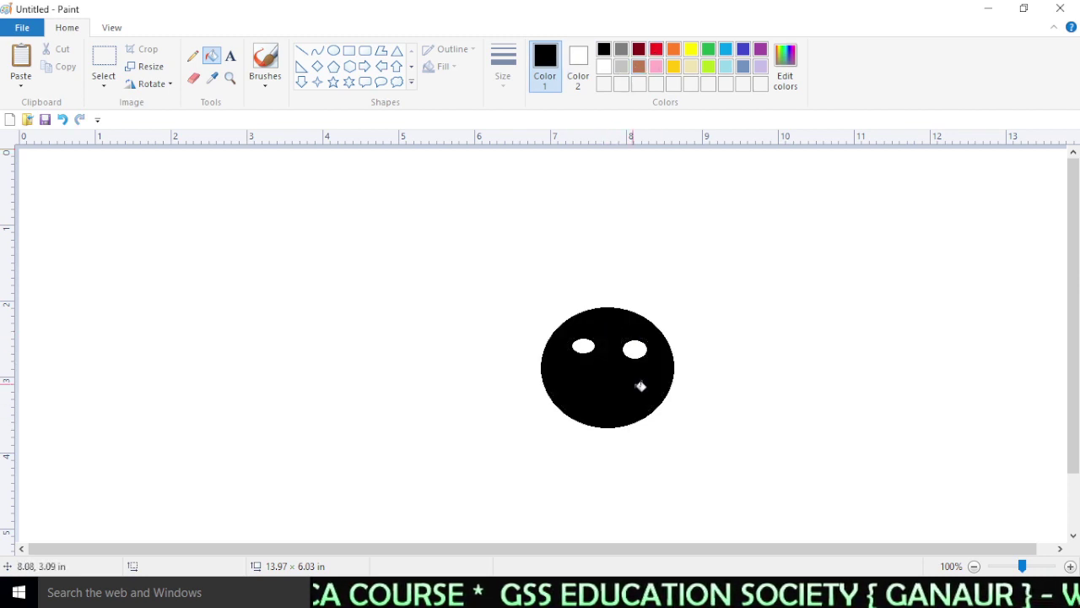
key("ctrl+z")
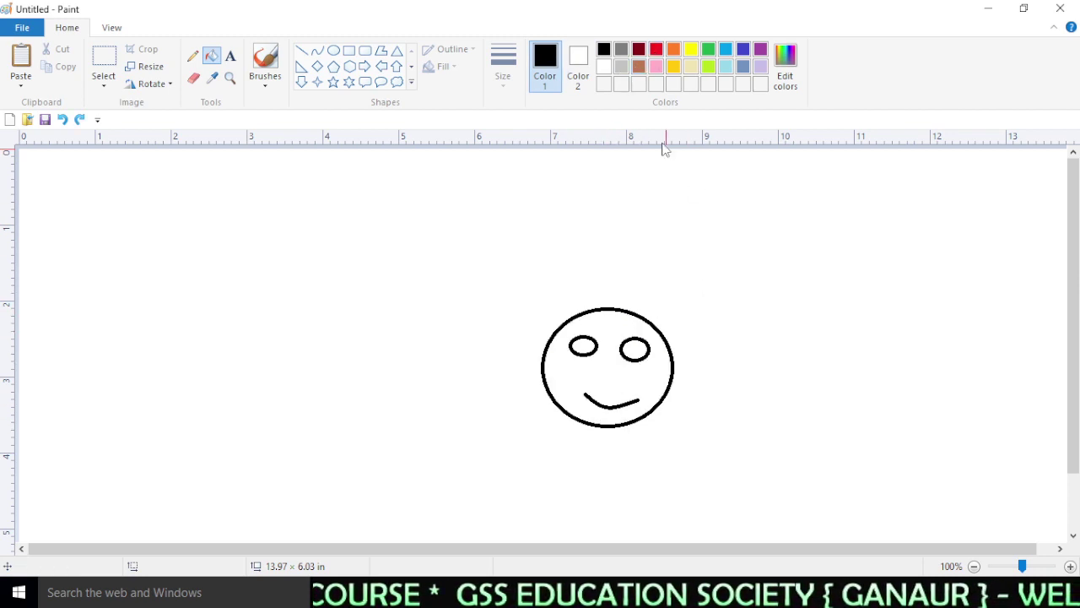
left_click(655, 51)
left_click(612, 332)
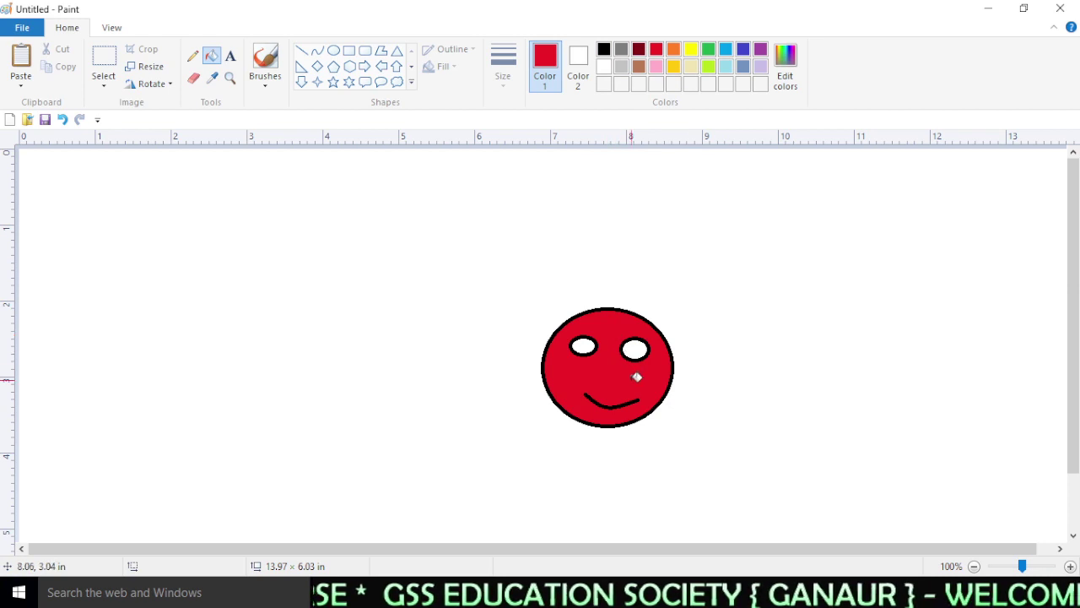
- Select the red face and smear a winding trail of its copies across the canvas, ending near the canvas's left edge
left_click(104, 58)
left_click_drag(540, 287, 686, 448)
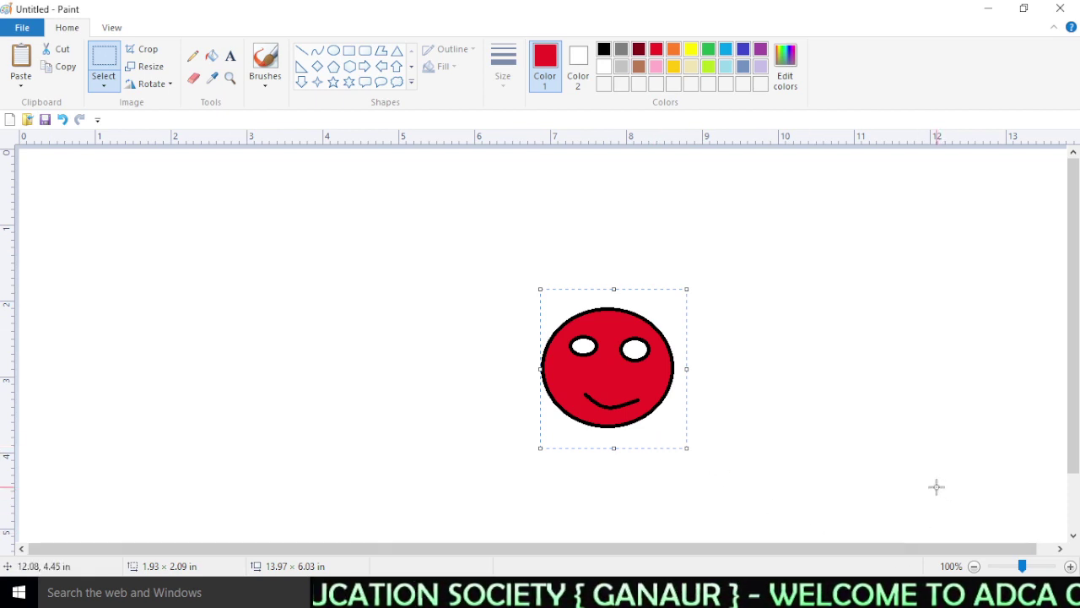
mouse_move(603, 374)
left_mouse_down()
mouse_move(561, 309)
mouse_move(488, 303)
mouse_move(458, 351)
mouse_move(318, 312)
mouse_move(312, 378)
mouse_move(400, 461)
mouse_move(628, 465)
mouse_move(847, 423)
mouse_move(798, 260)
mouse_move(951, 203)
mouse_move(984, 374)
mouse_move(999, 395)
mouse_move(986, 400)
mouse_move(987, 430)
mouse_move(733, 271)
mouse_move(549, 318)
mouse_move(300, 228)
mouse_move(135, 260)
mouse_move(94, 316)
mouse_move(99, 414)
left_mouse_up()
left_click(208, 504)
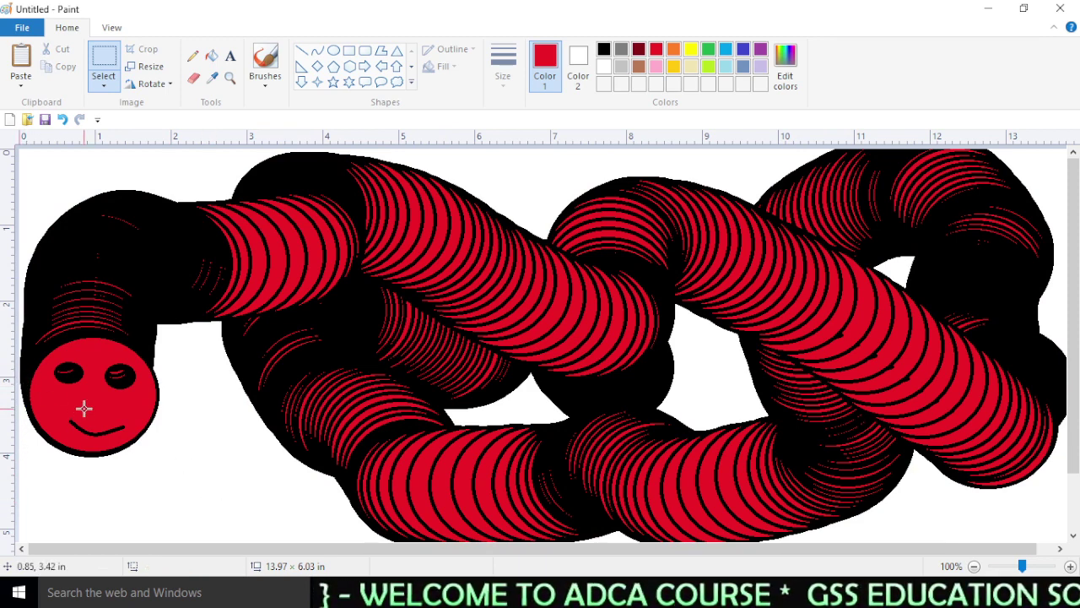
left_click_drag(80, 405, 150, 456)
left_click(153, 458)
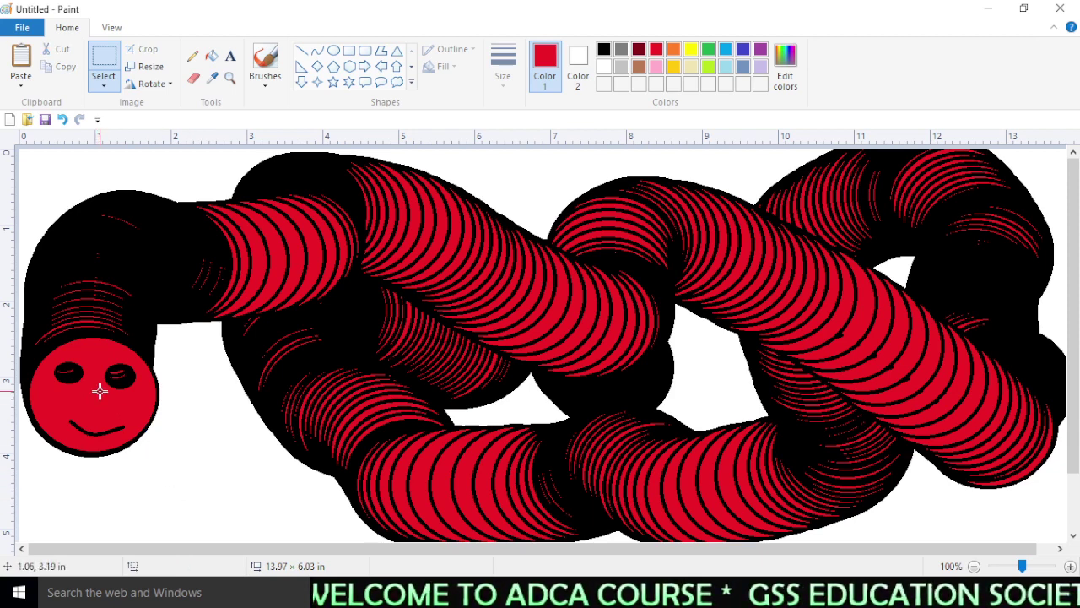
left_click_drag(87, 384, 59, 410)
left_click(172, 476)
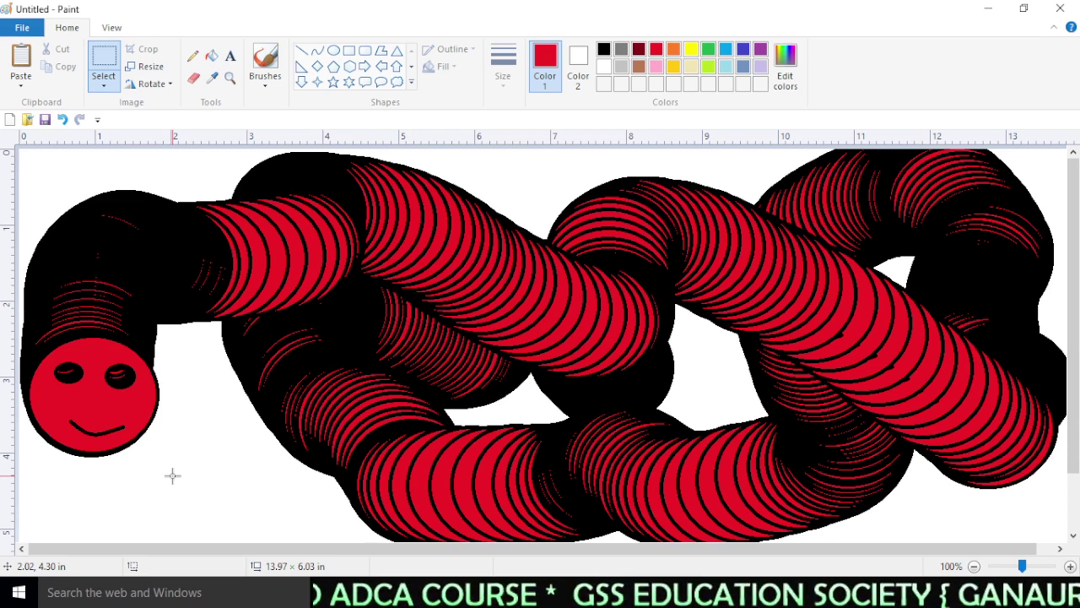
- Start a new blank picture without saving the current drawing
left_click(9, 119)
left_click(572, 295)
left_click(111, 28)
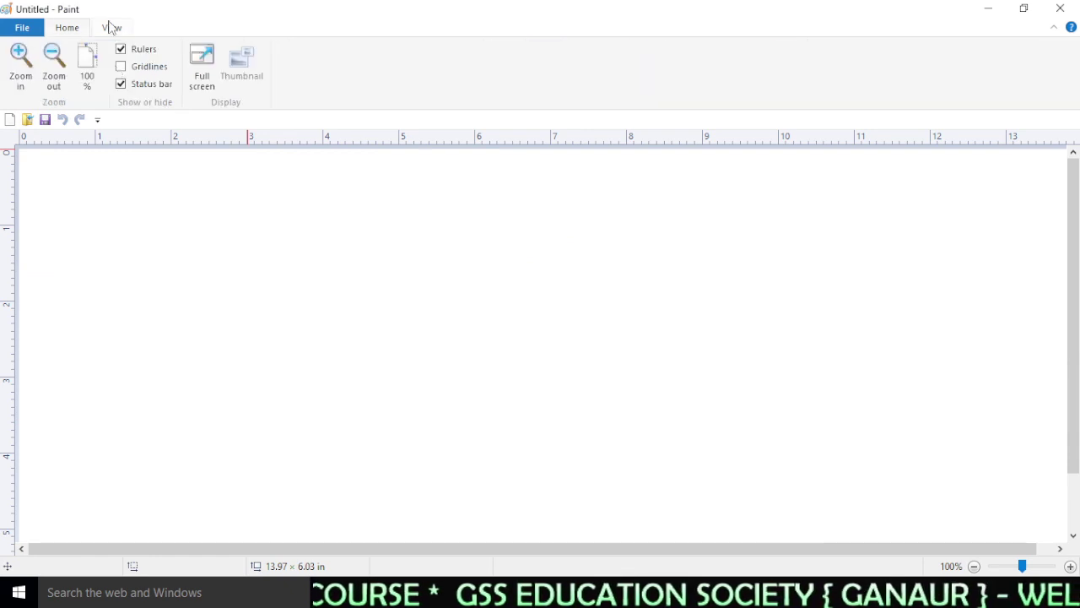
left_click(67, 28)
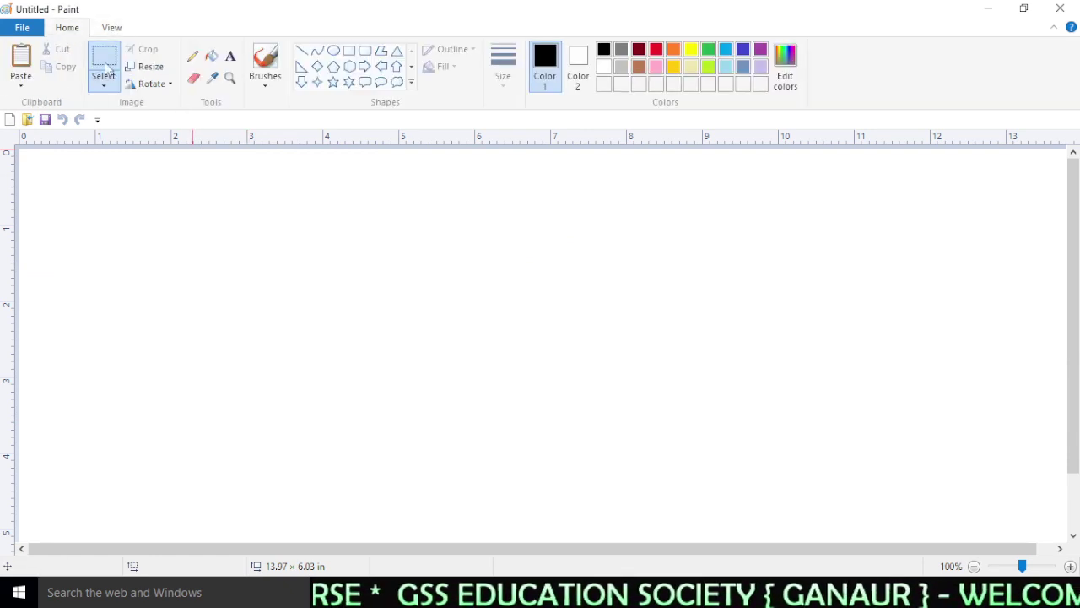
- Draw two five-point stars side by side, a large one about 3 in wide and a smaller one about 1.9 × 2.4 in
left_click(333, 82)
left_click_drag(209, 208, 441, 449)
left_click_drag(570, 231, 713, 414)
- Fill both stars with yellow
left_click(211, 57)
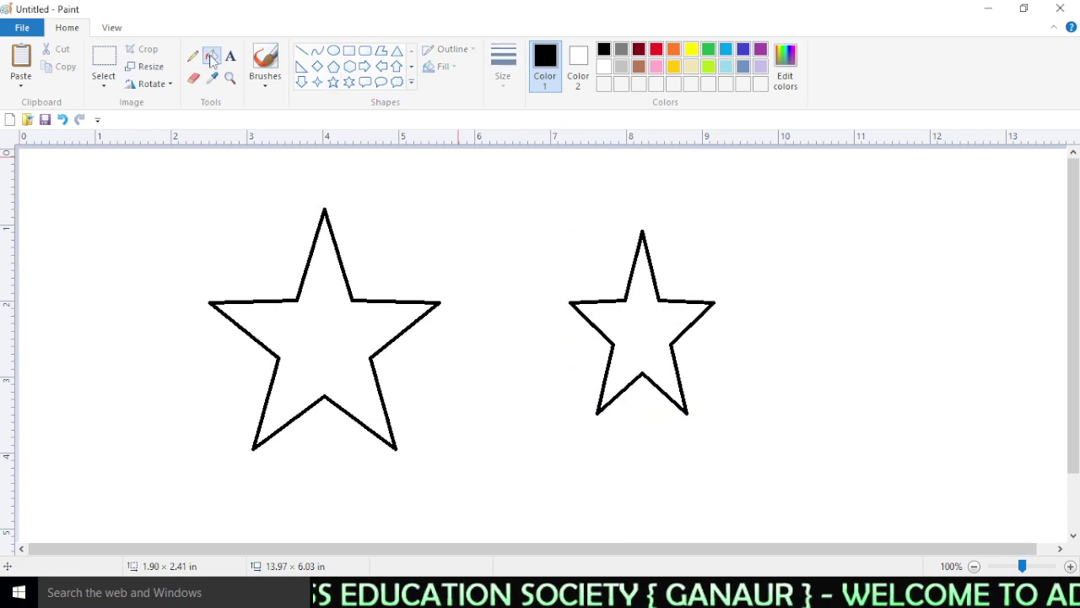
left_click(690, 50)
left_click(655, 299)
left_click(335, 340)
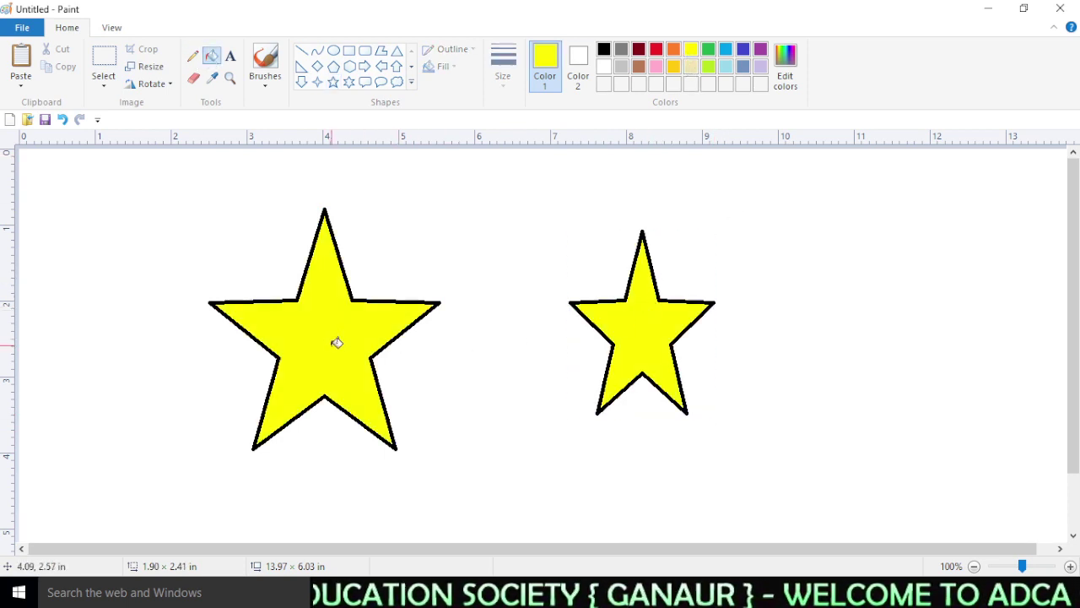
- Zoom the picture out to 12.5% and back in to 100%
left_click(111, 28)
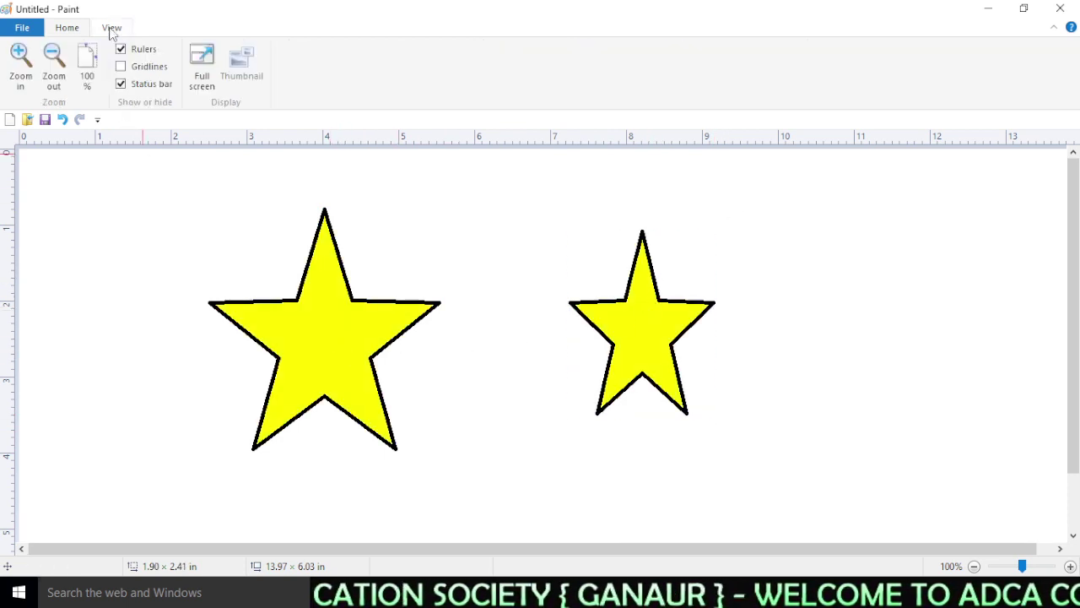
left_click(51, 72)
left_click(51, 71)
left_click(51, 72)
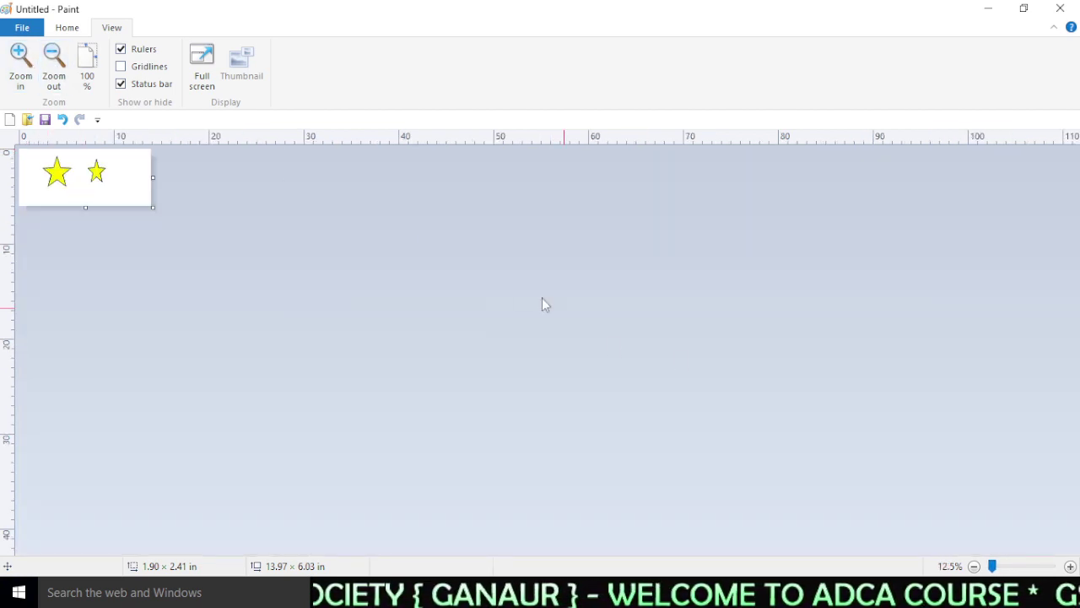
left_click(26, 72)
left_click(25, 73)
left_click(27, 73)
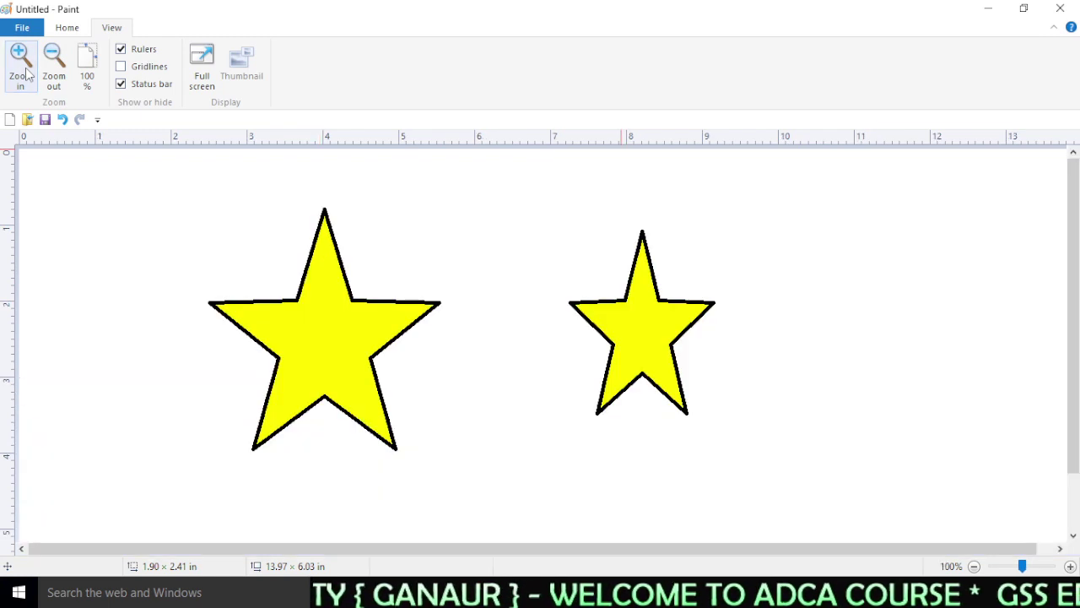
- View the stars at 50% and 200% zoom, and reset the zoom to 100%
left_click(64, 79)
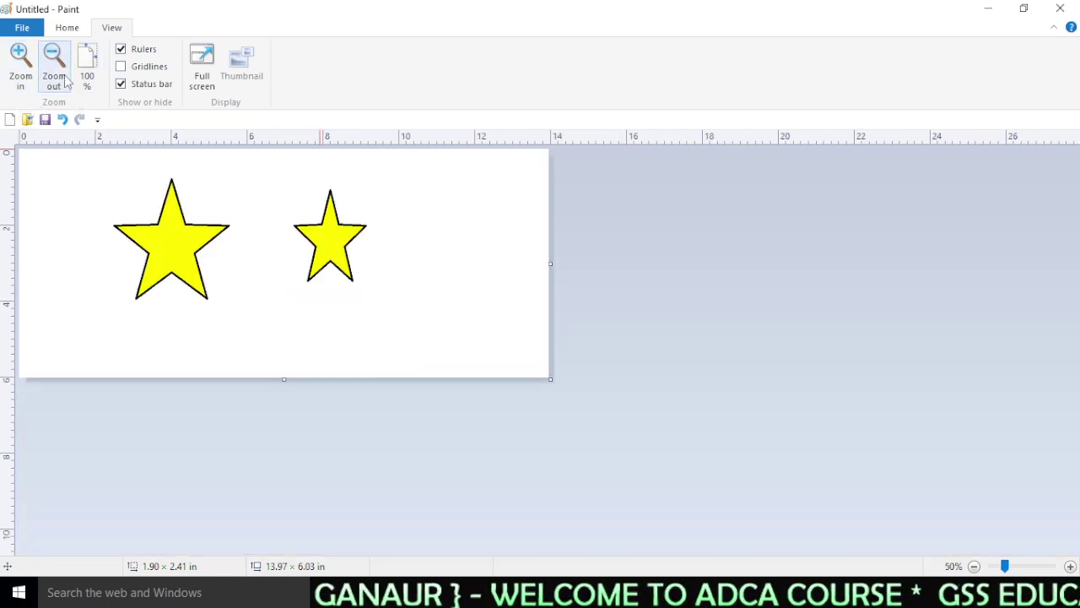
left_click(24, 73)
left_click(23, 73)
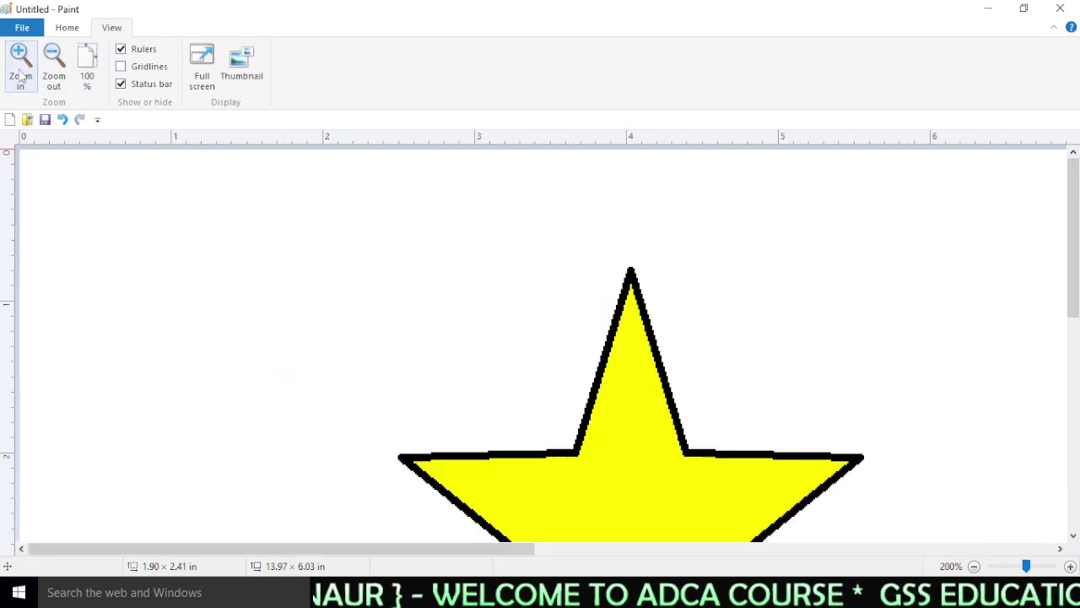
left_click(89, 75)
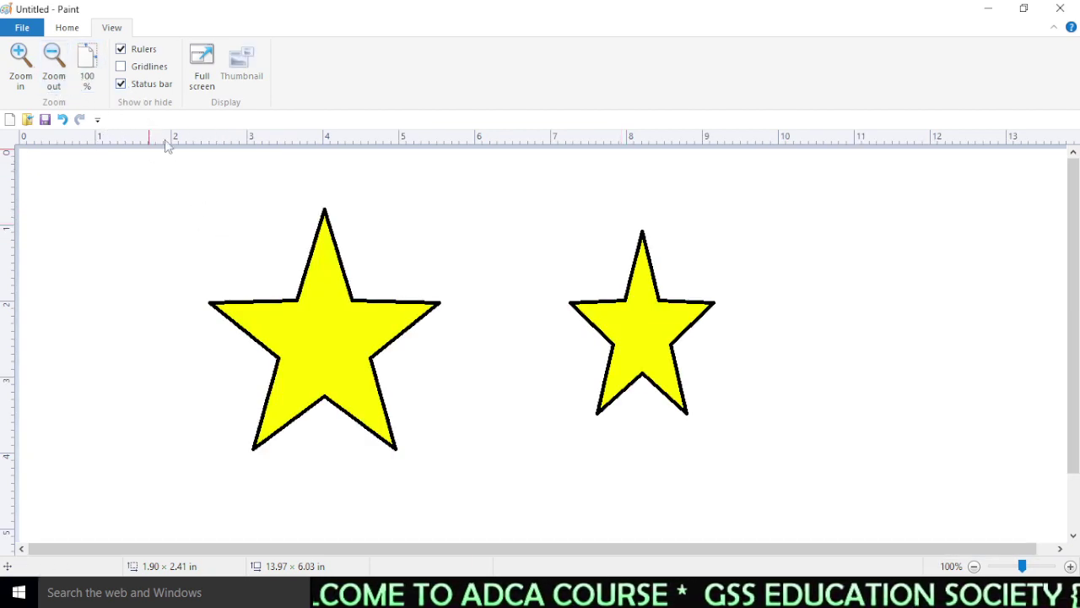
- Turn the rulers off and back on, and show the gridlines over the stars and hide them again
left_click(121, 53)
left_click(121, 52)
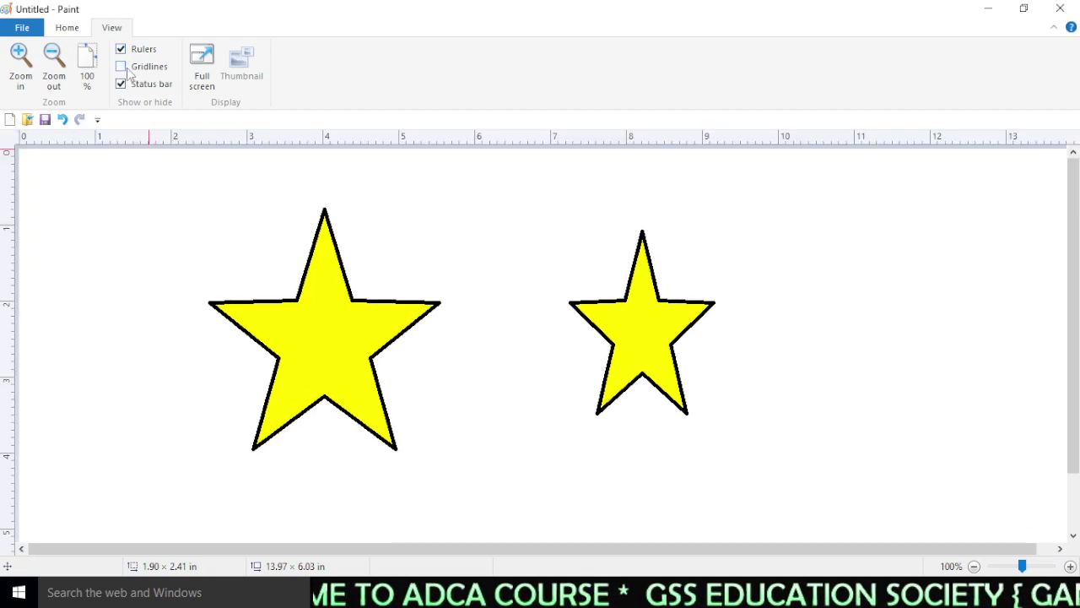
left_click(122, 67)
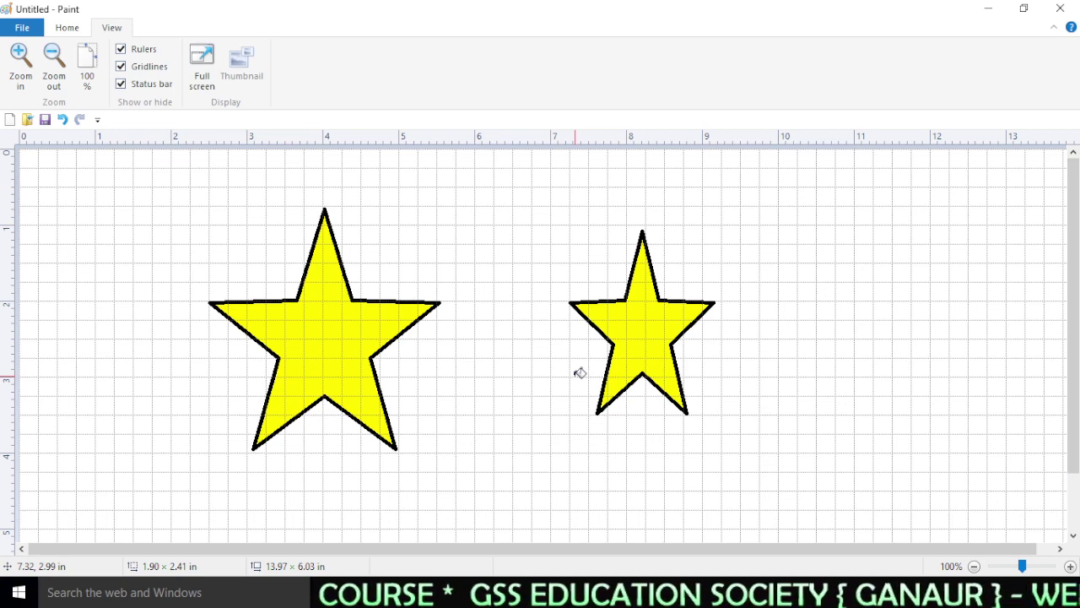
left_click(126, 73)
left_click(125, 72)
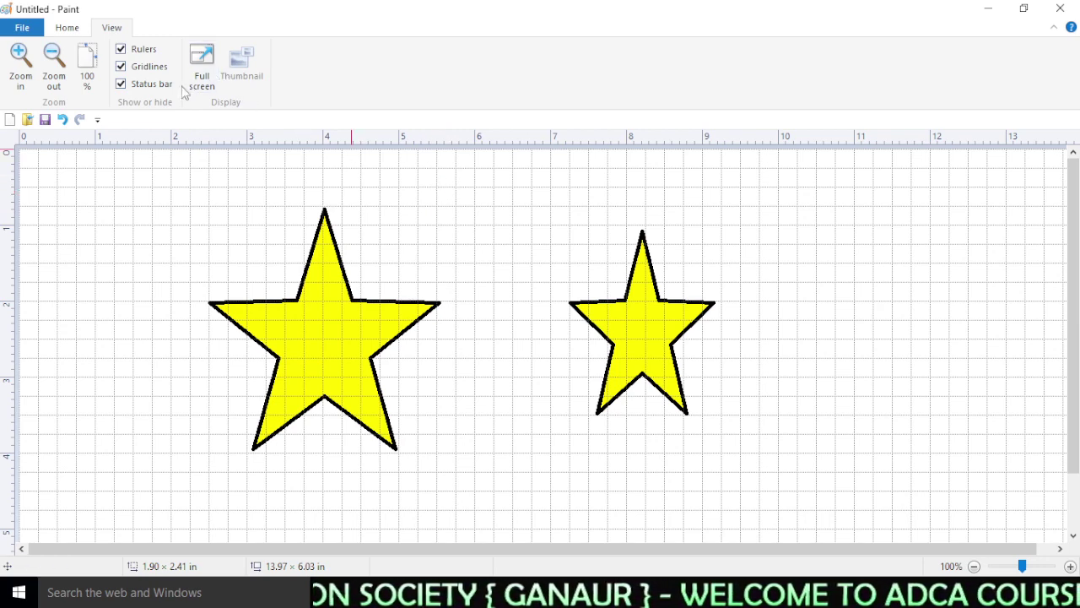
left_click(120, 66)
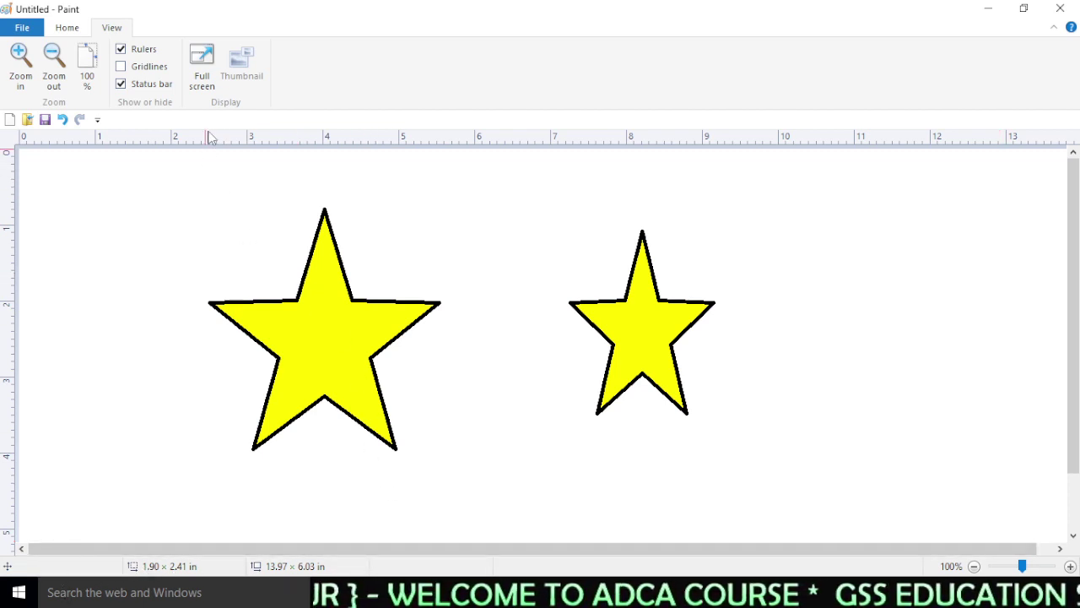
- Hide and restore the status bar, and preview the picture full screen twice, returning to the normal view each time
left_click(121, 84)
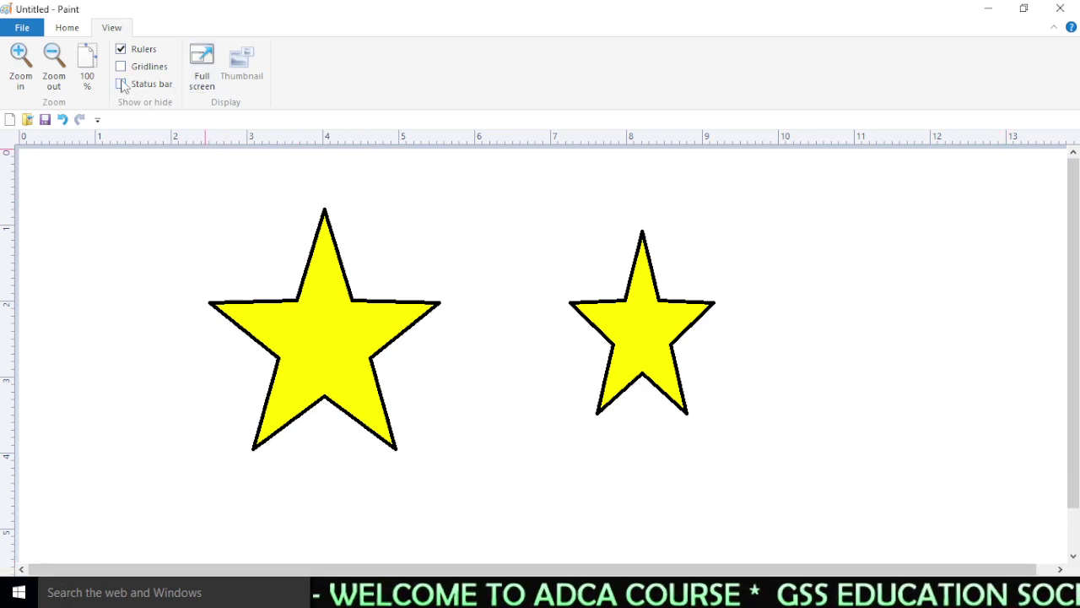
left_click(121, 83)
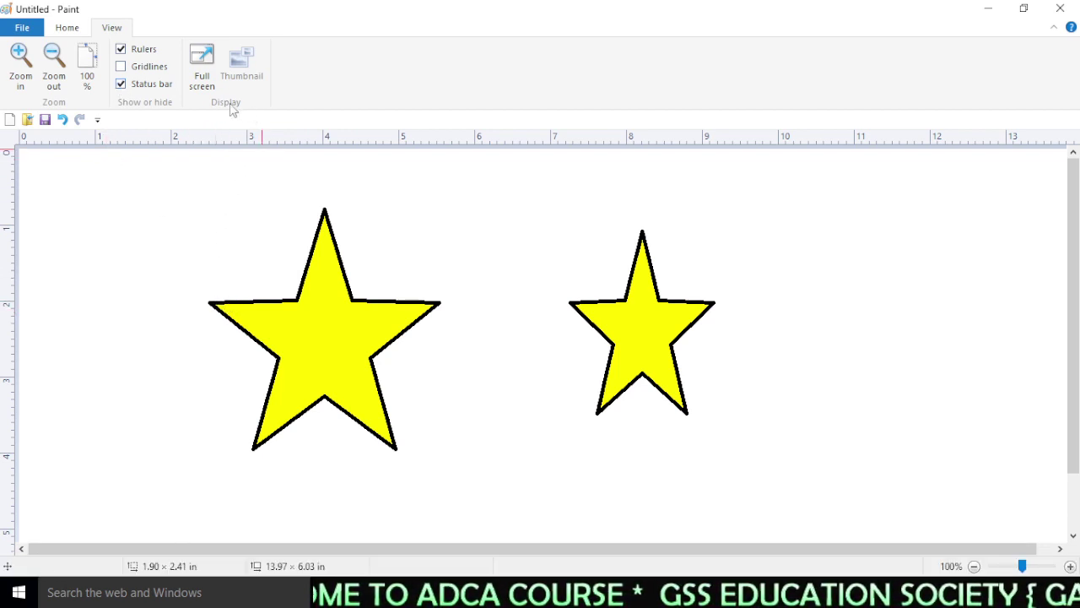
left_click(200, 71)
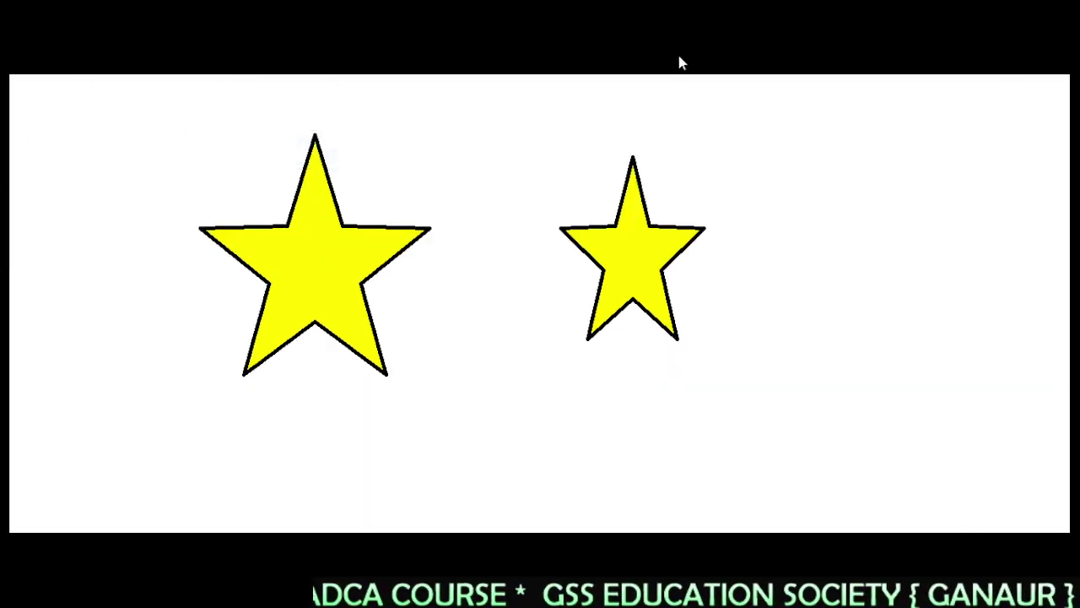
left_click(463, 131)
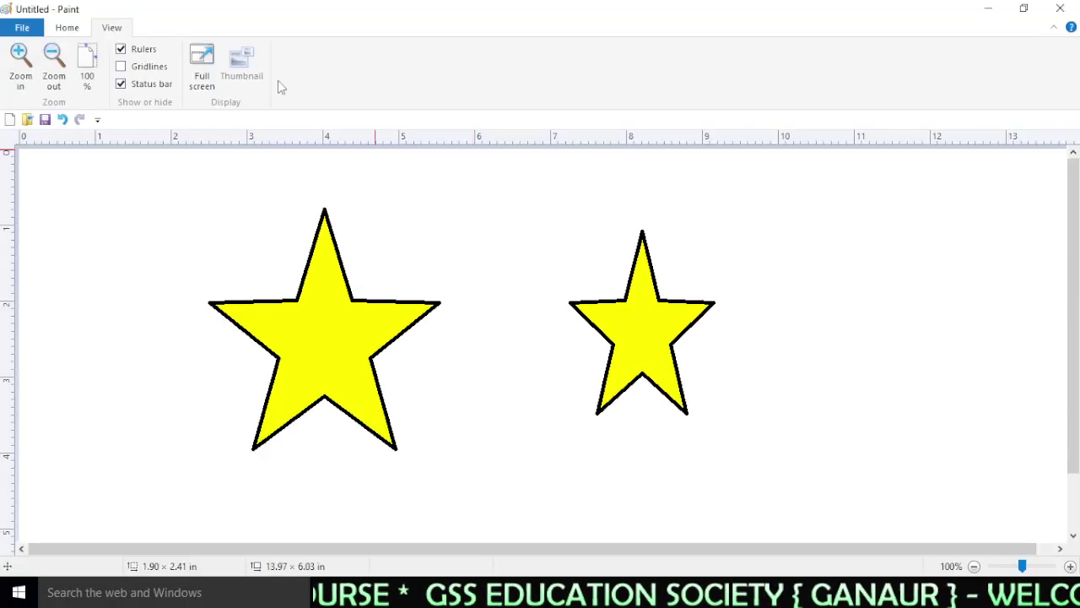
left_click(201, 66)
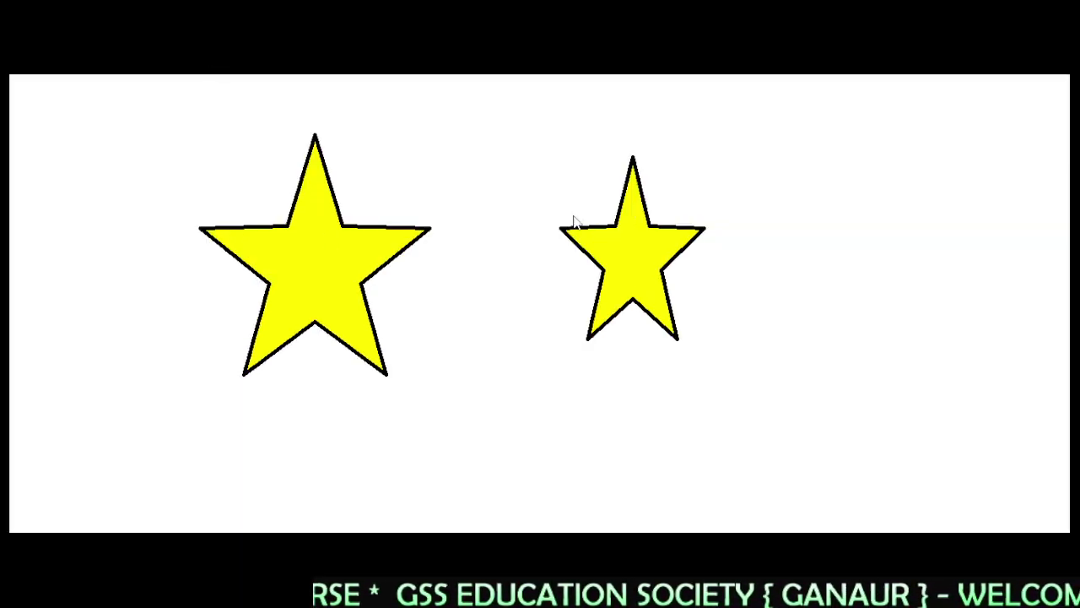
left_click(622, 194)
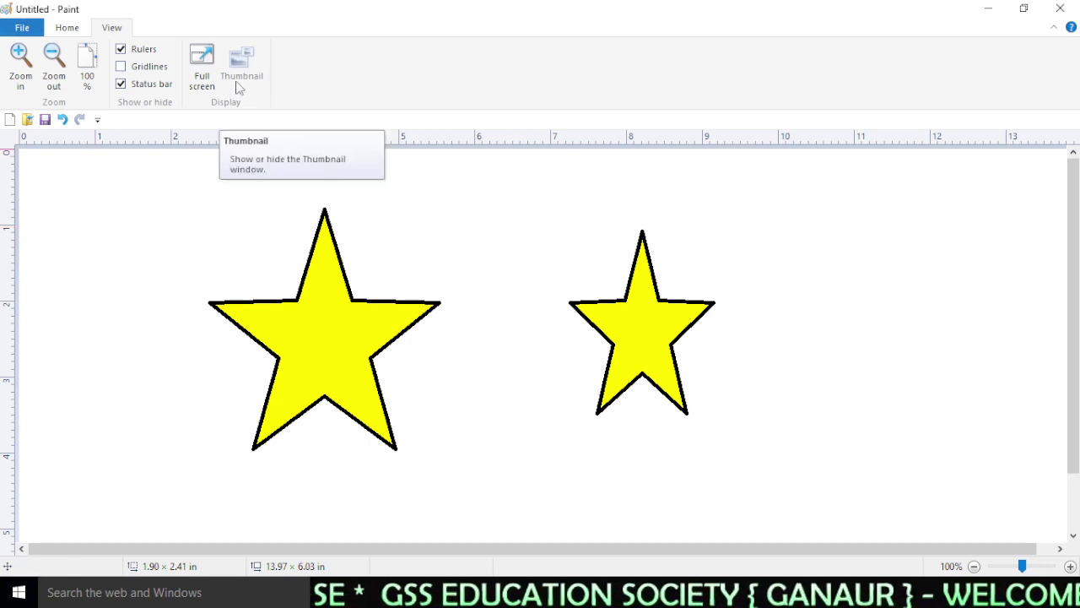
- Zoom in to 200% and show the Thumbnail window, moving it away from the canvas corner and enlarging it
left_click(21, 65)
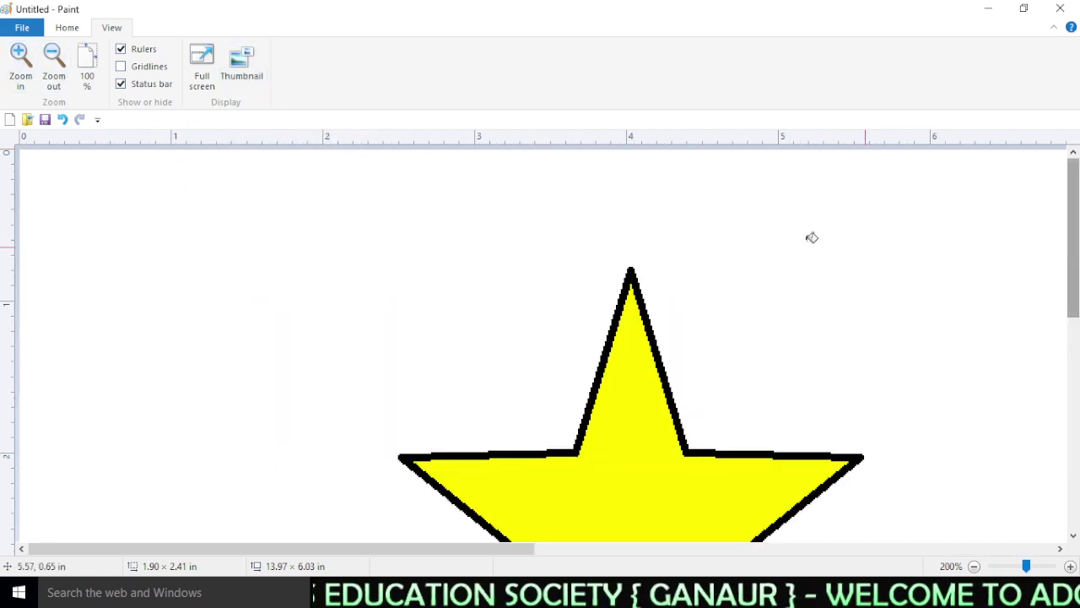
left_click(242, 66)
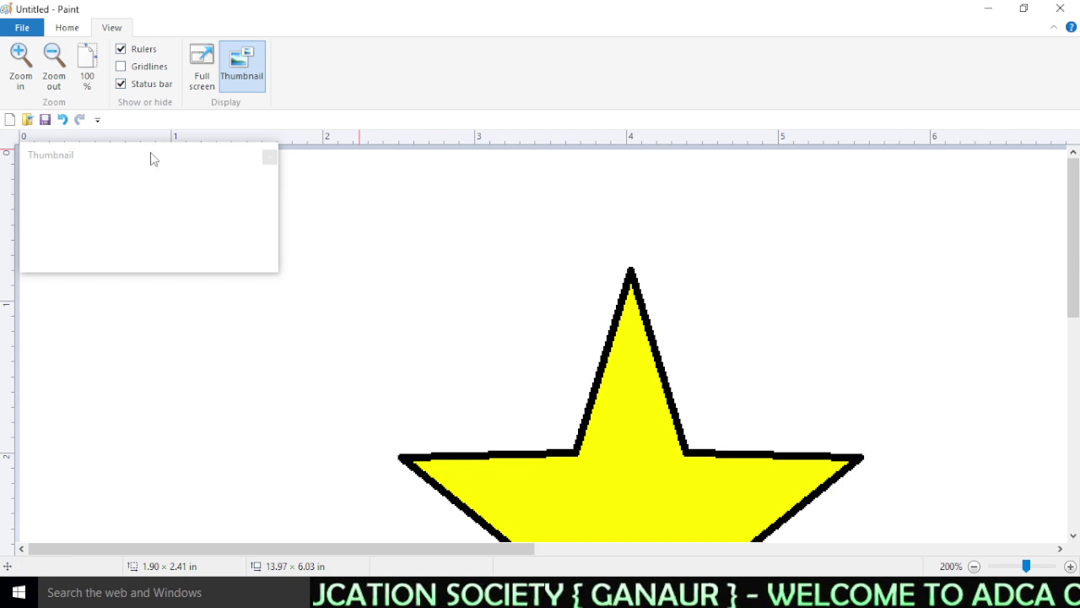
left_click_drag(150, 160, 249, 200)
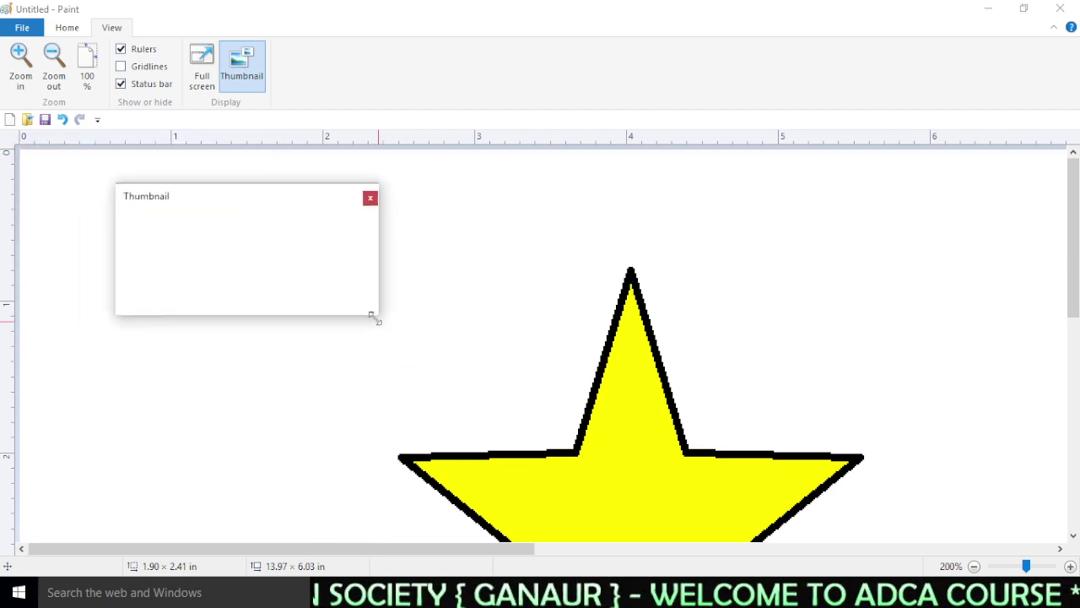
left_click_drag(369, 315, 456, 386)
- Pan around the magnified stars to follow them in the thumbnail, and move the Thumbnail window to the gap between the stars
left_click_drag(363, 548, 458, 548)
left_click_drag(1074, 247, 1074, 286)
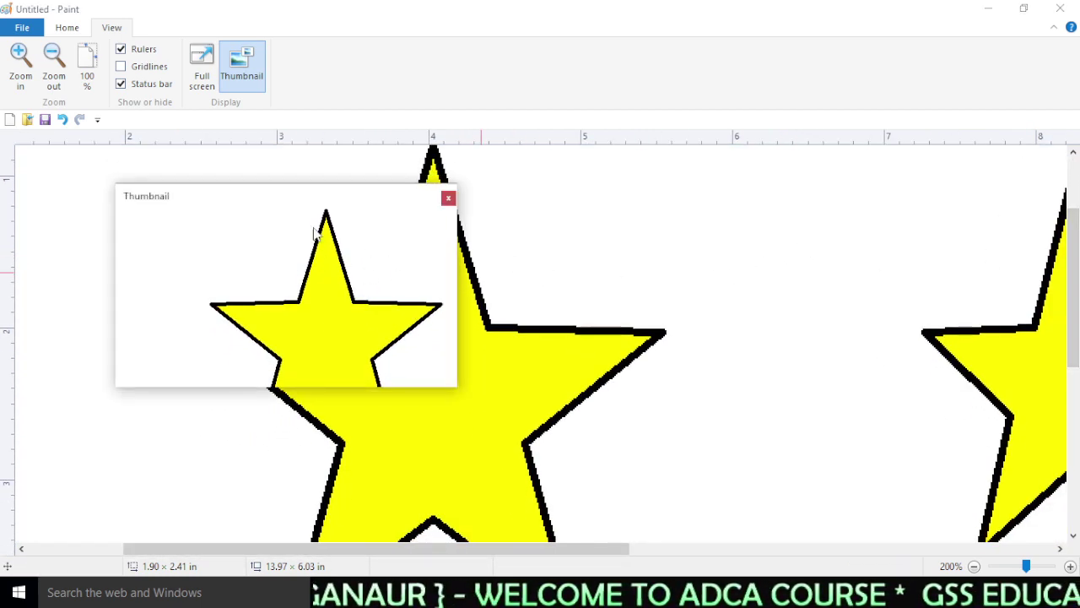
left_click_drag(319, 204, 814, 186)
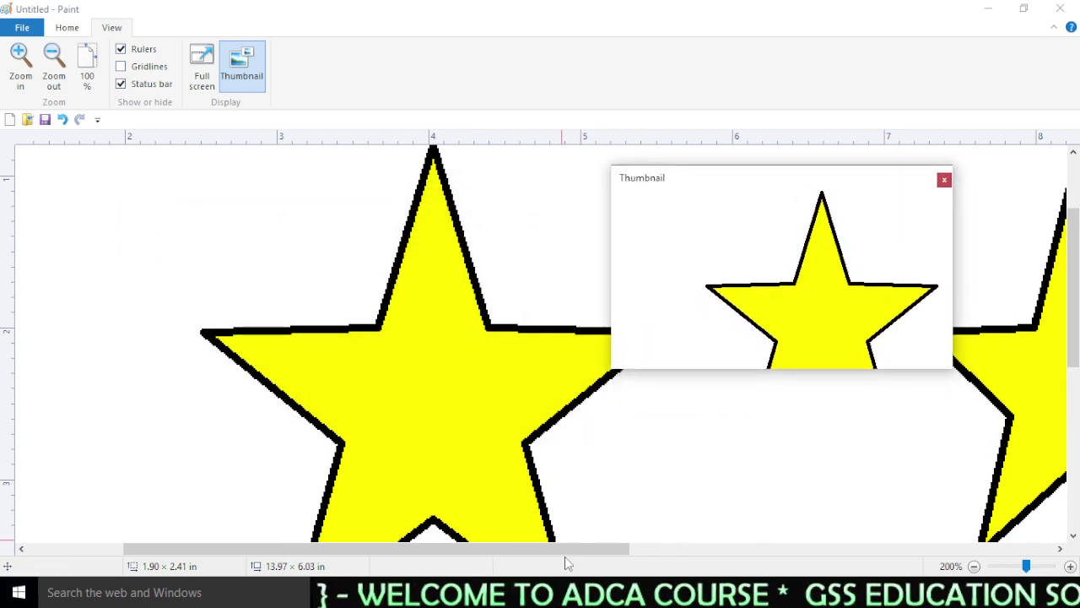
left_click_drag(560, 548, 754, 536)
scroll(656, 516, "left", 5)
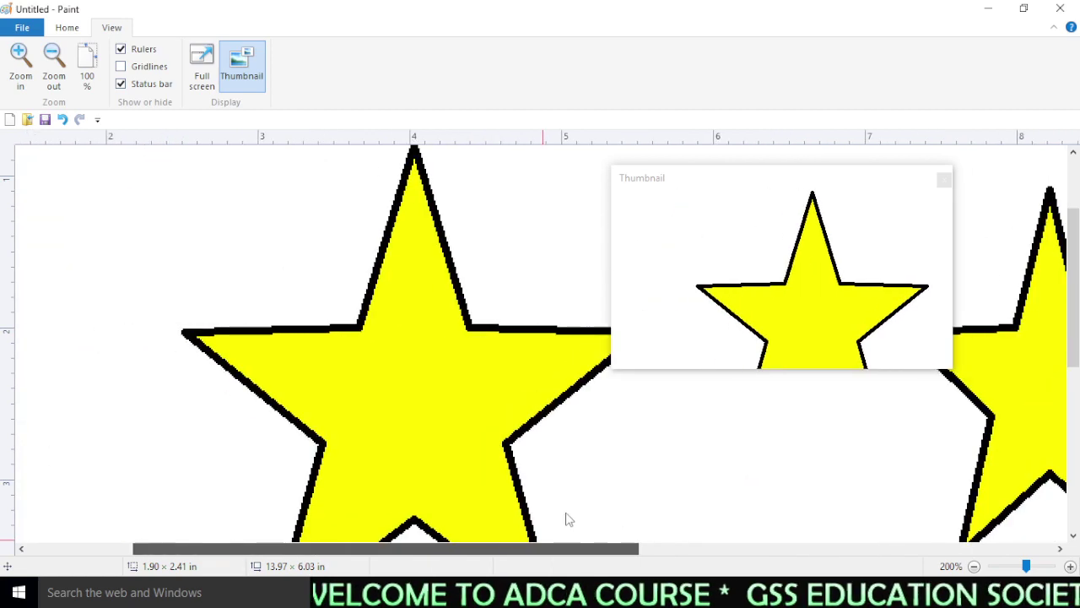
- Pan around the magnified stars, nudge the Thumbnail window aside, and return the picture to 100% zoom with its upper edge in view
left_click_drag(1074, 226, 838, 142)
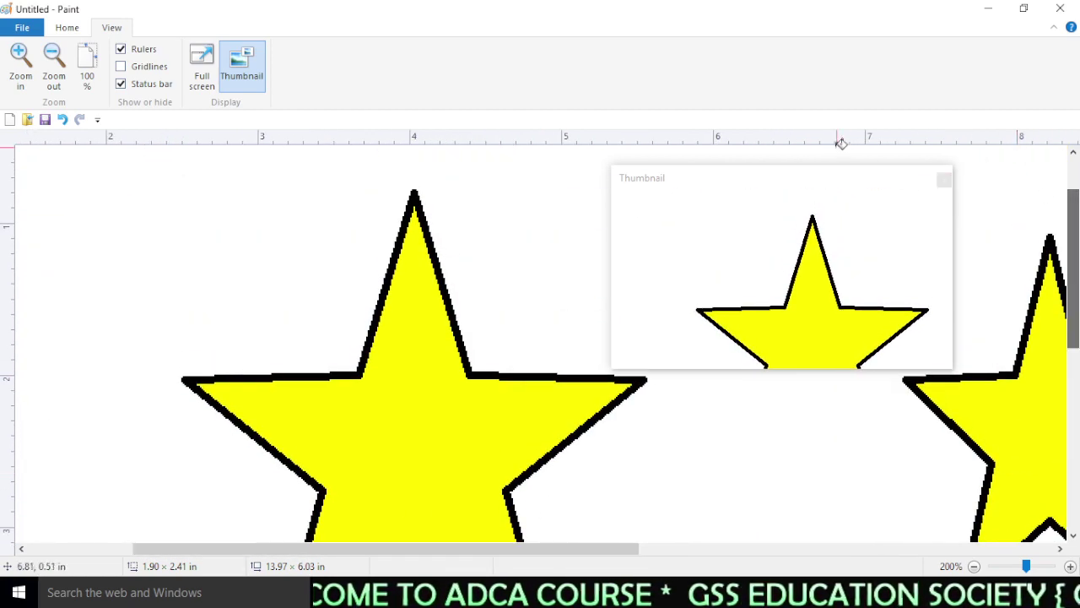
left_click_drag(832, 184, 808, 185)
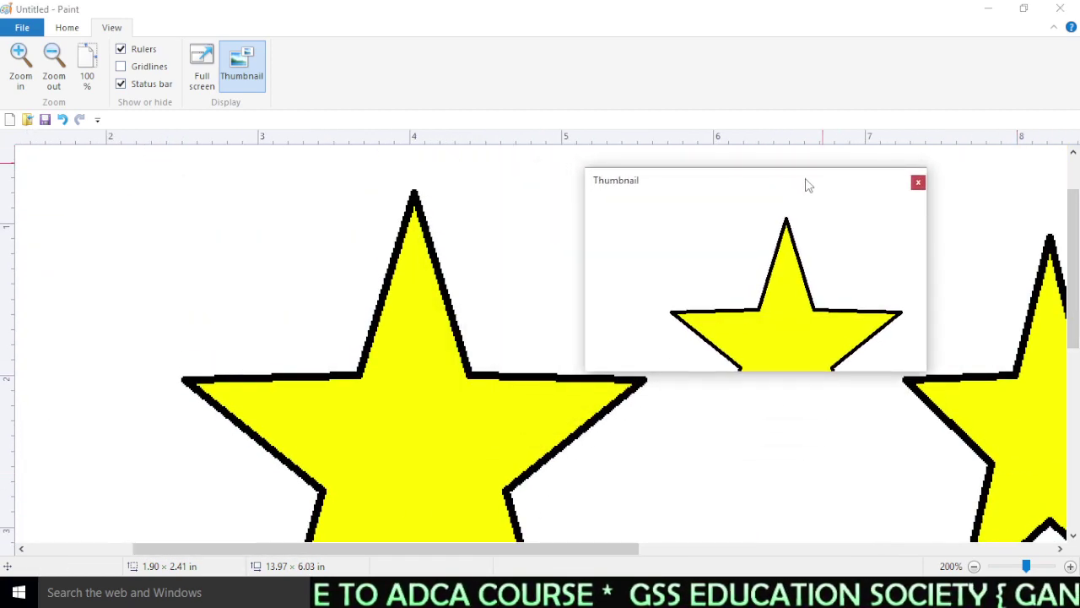
left_click_drag(510, 550, 552, 523)
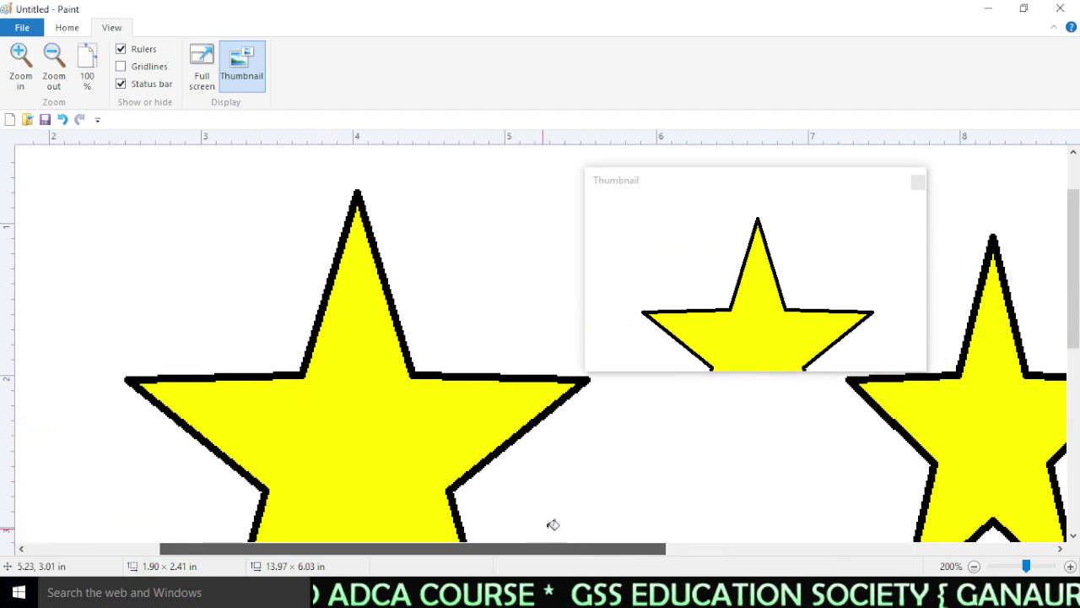
left_click_drag(1076, 315, 1077, 375)
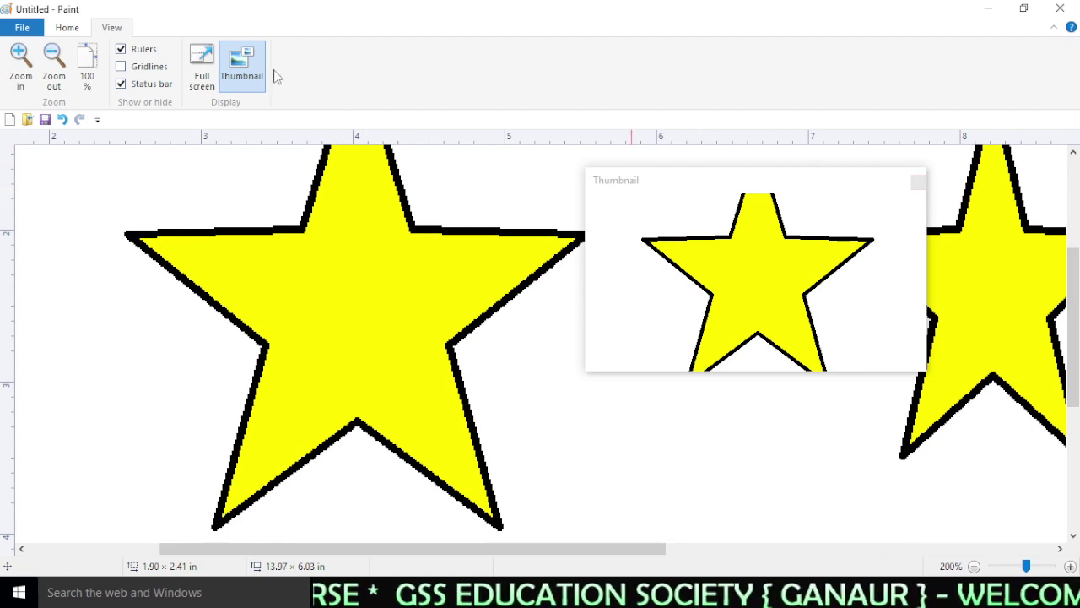
left_click(87, 73)
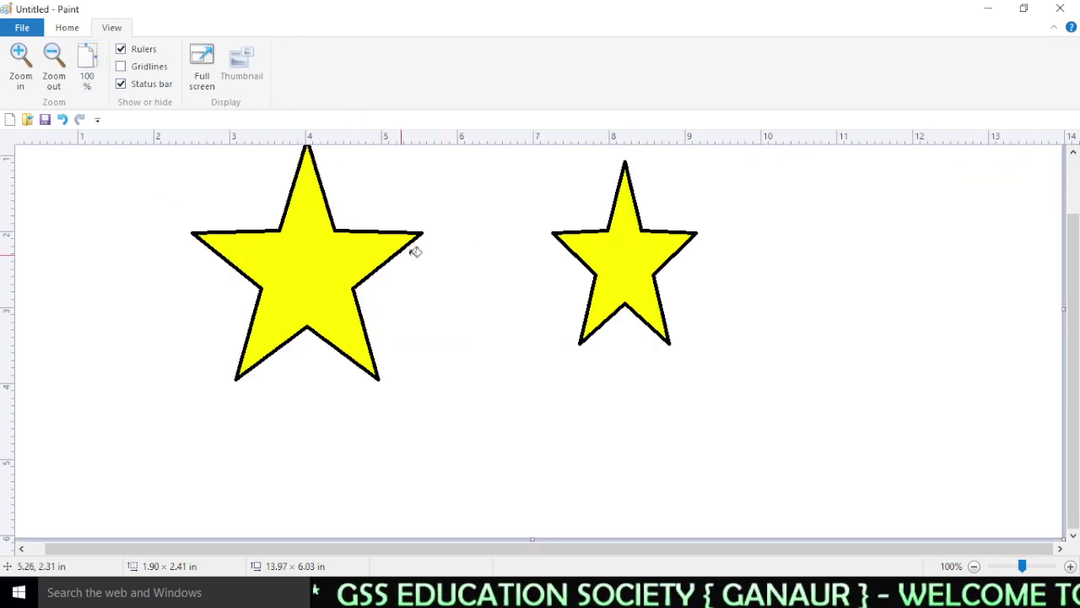
left_click_drag(1076, 366, 1078, 306)
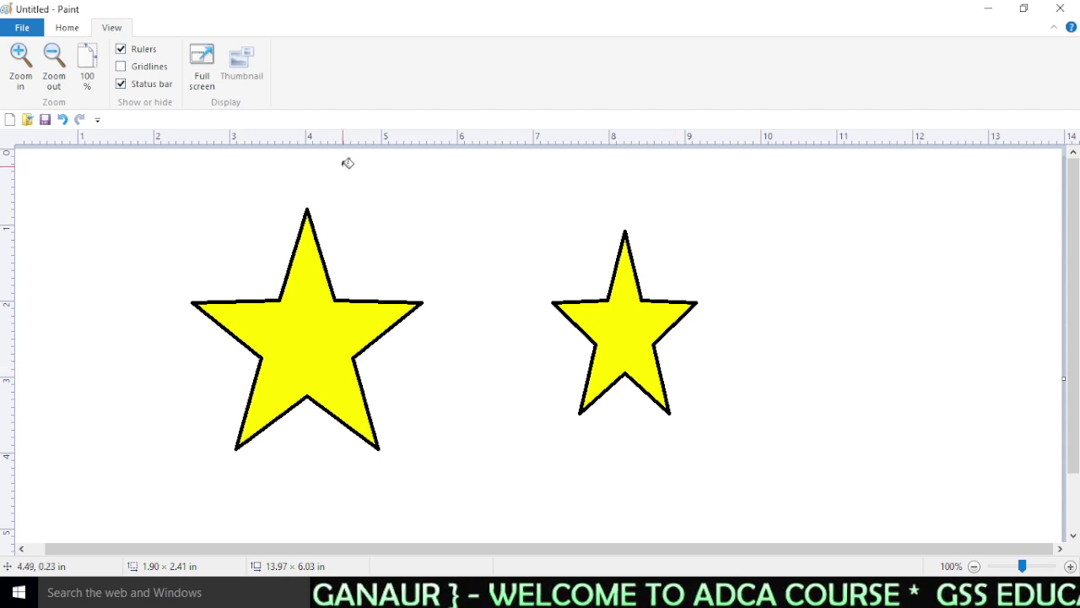
left_click(71, 28)
left_click(115, 34)
left_click(72, 32)
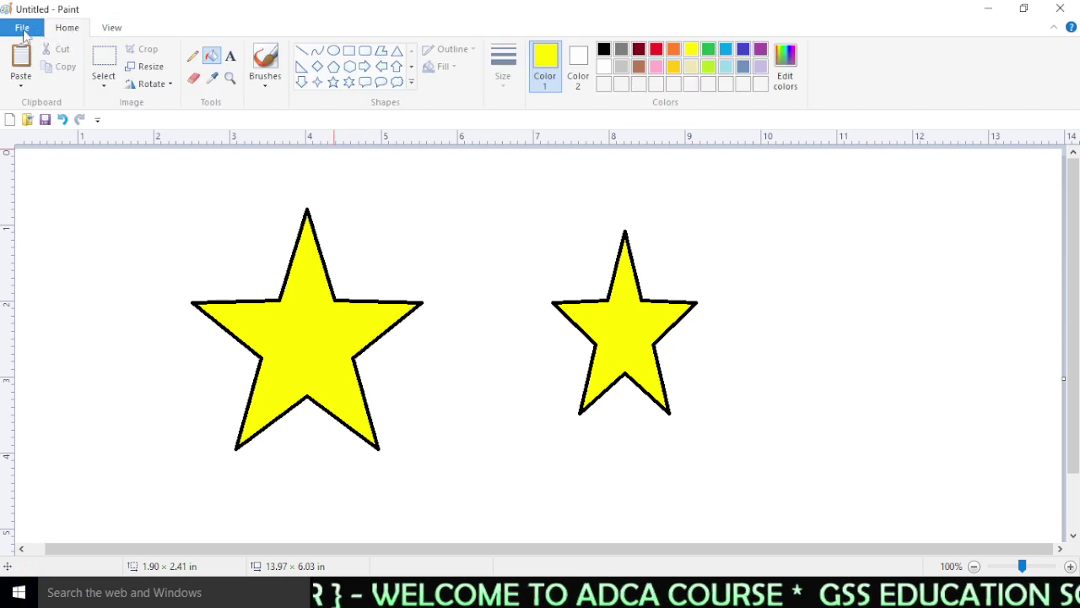
left_click(22, 31)
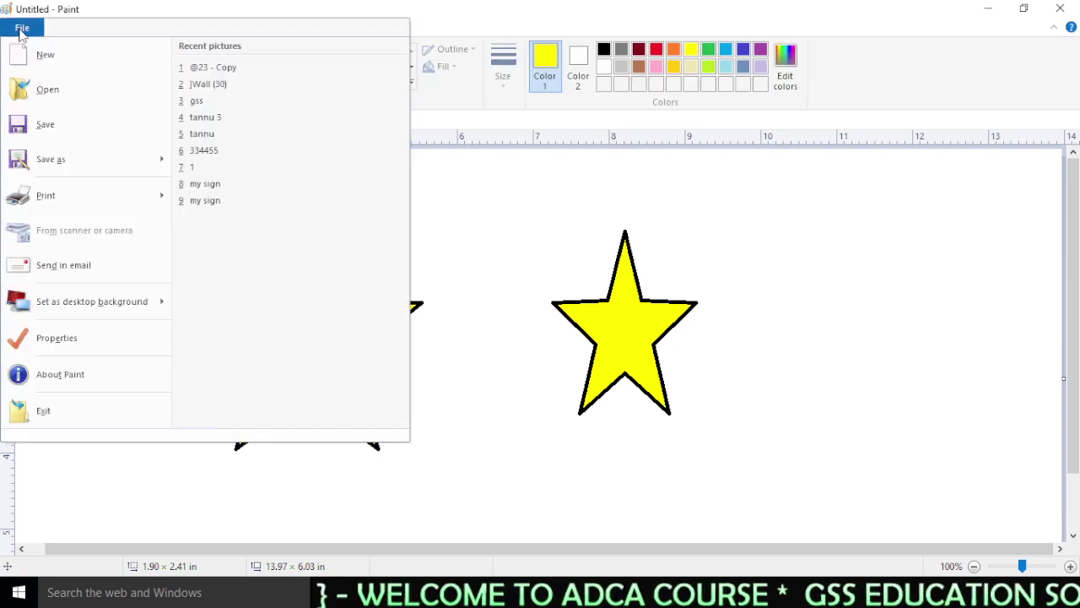
left_click(516, 212)
- Prepare to save the picture in the Pictures folder under the name gss edu, with JPEG as the file type
left_click(26, 30)
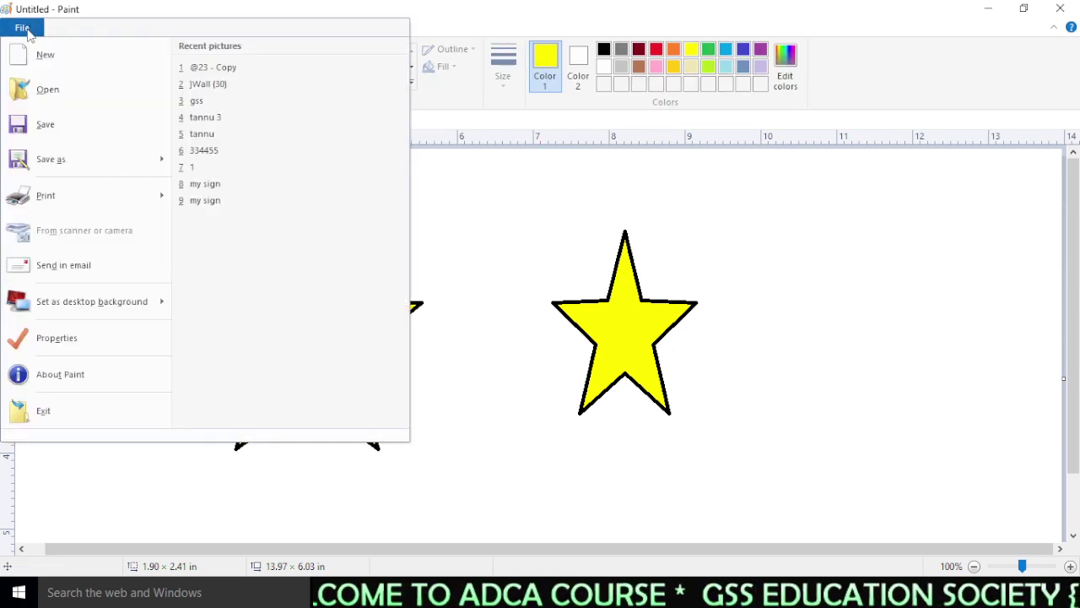
left_click(45, 125)
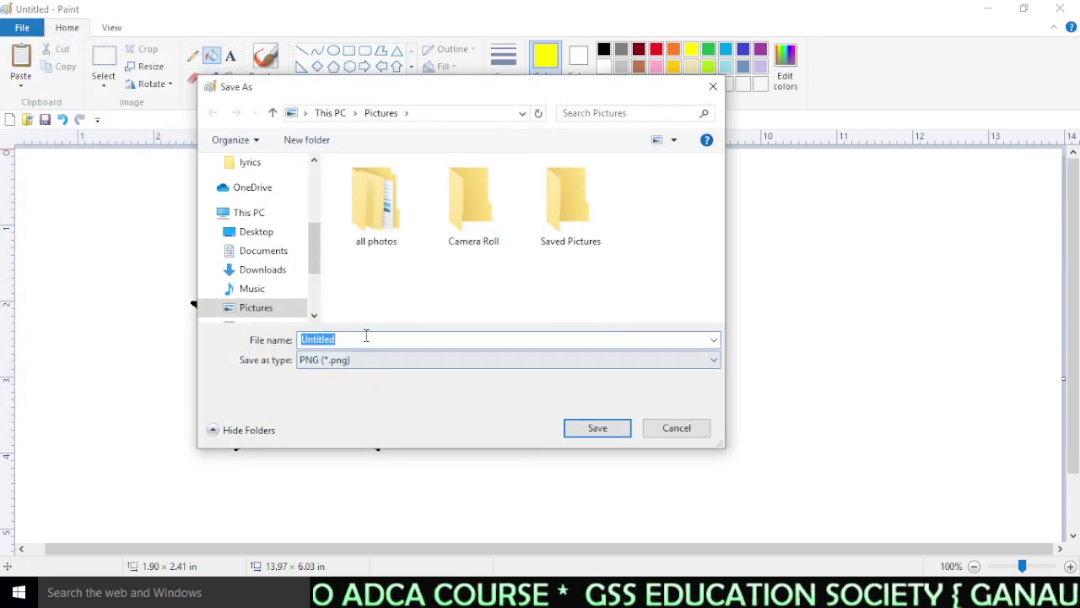
type("gss")
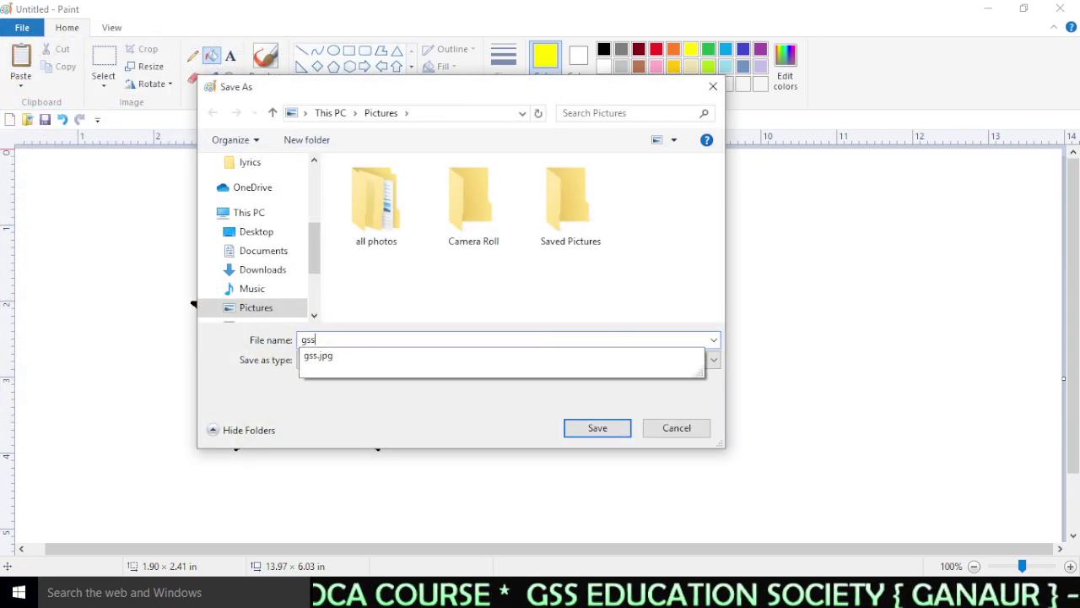
left_click(230, 313)
left_click(353, 344)
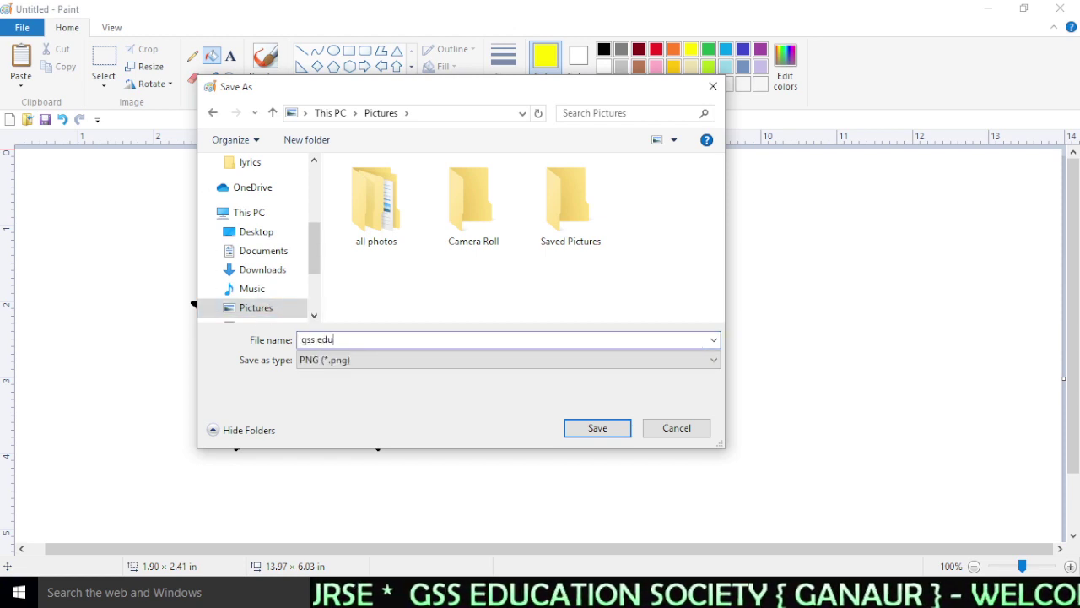
left_click(353, 361)
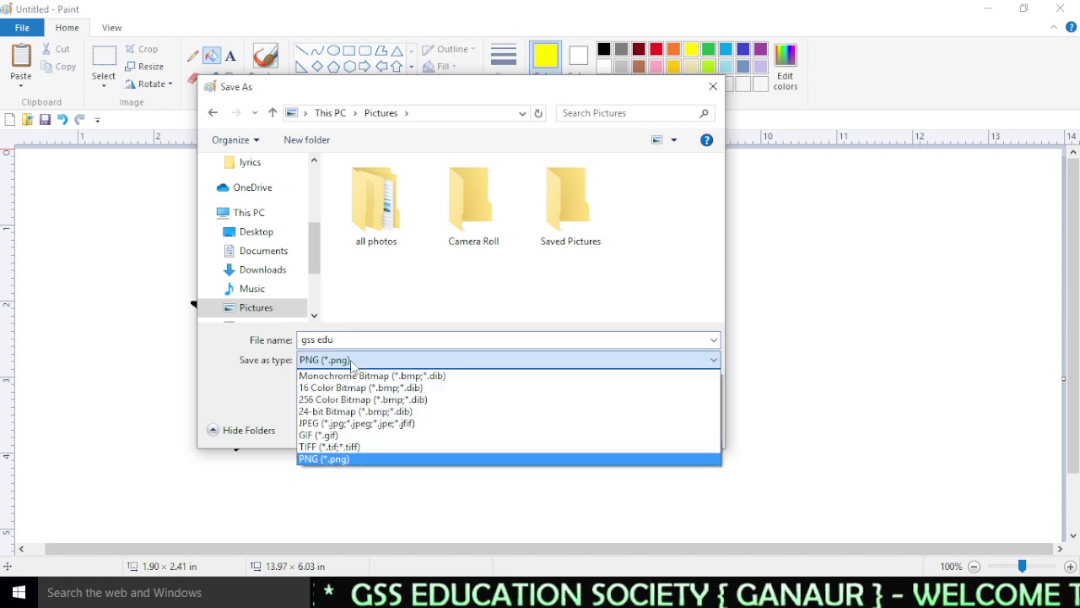
left_click(356, 423)
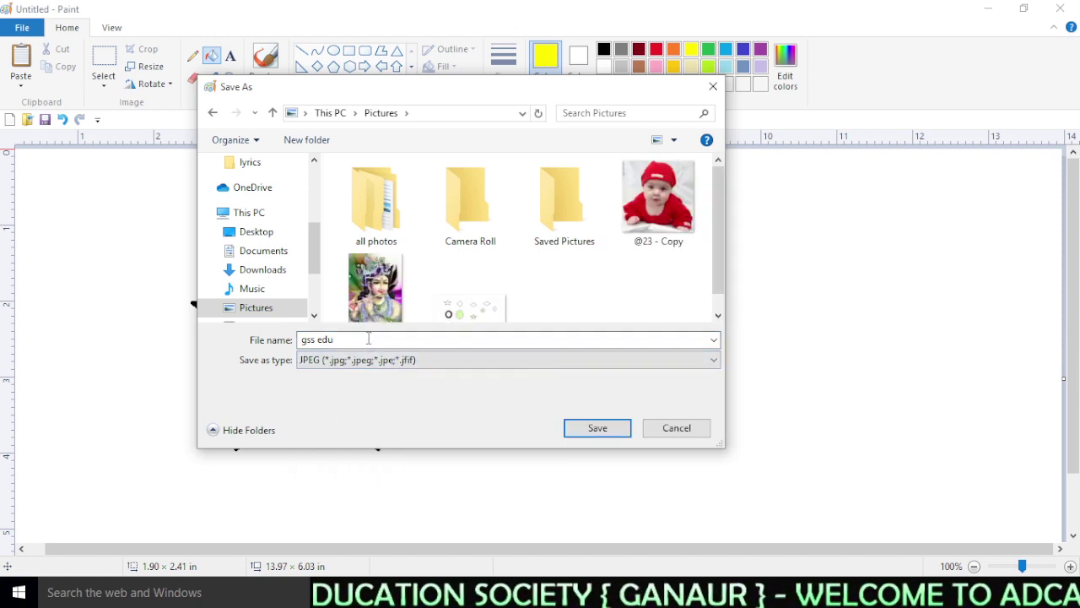
- Try to save the picture under the existing name gss, and decline to replace that file
left_click_drag(718, 257, 718, 273)
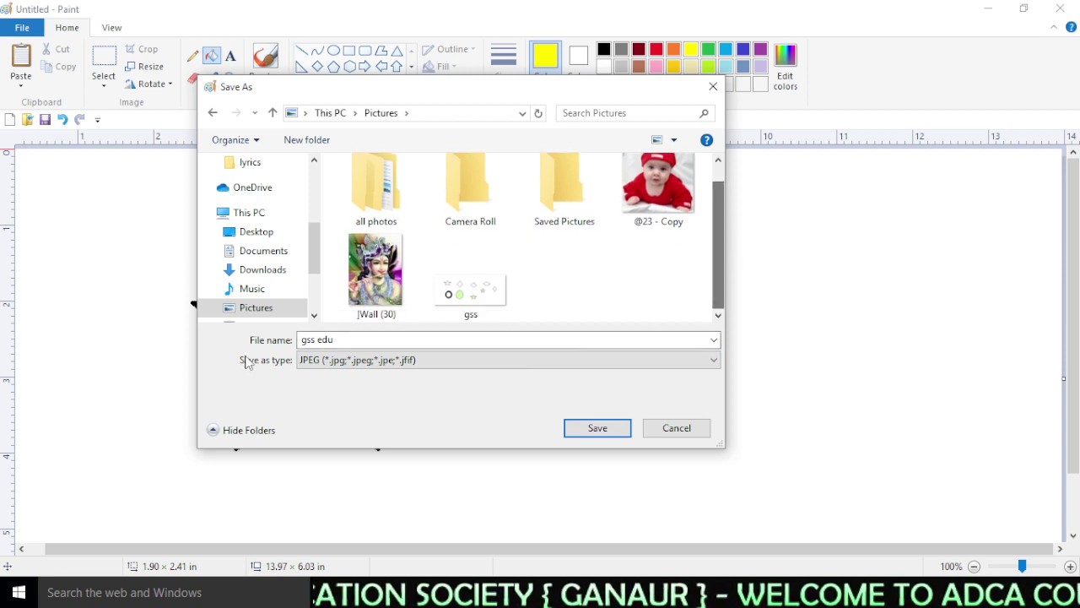
left_click(349, 339)
key("BackSpace")
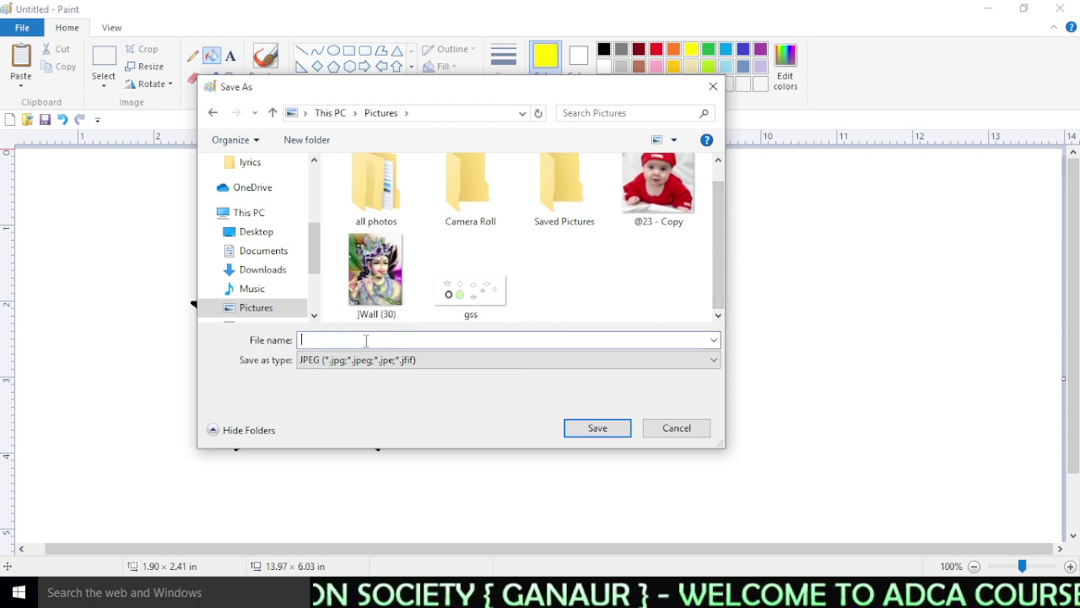
type("gss")
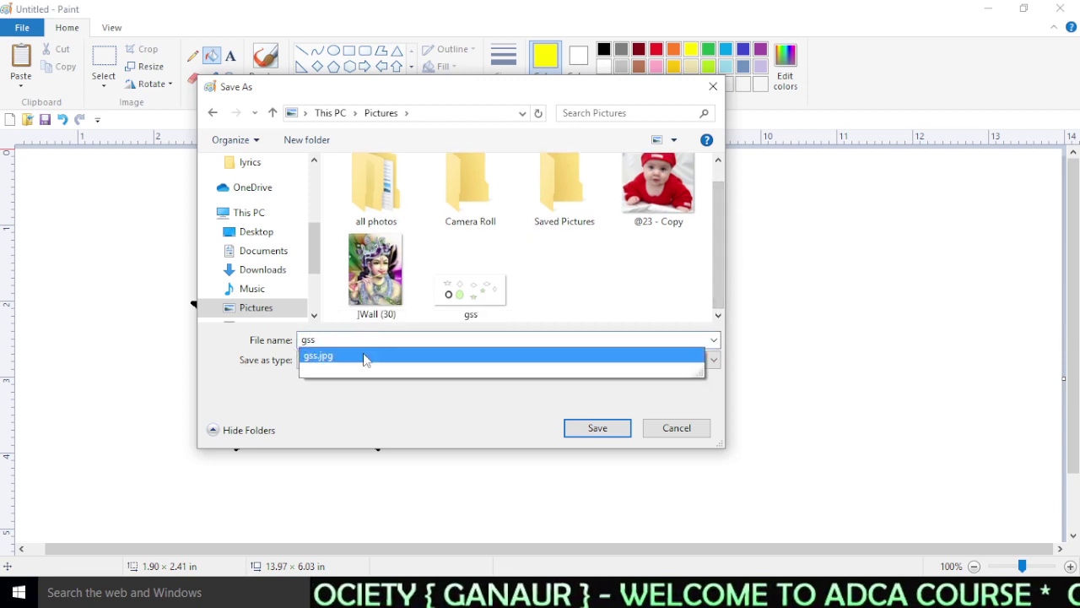
left_click(430, 401)
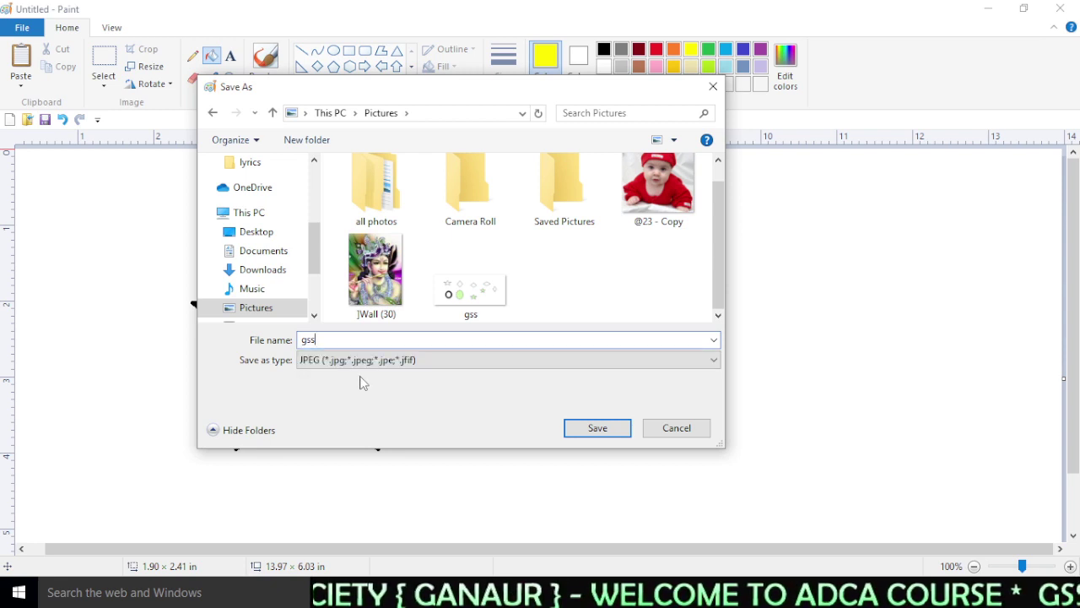
left_click(601, 429)
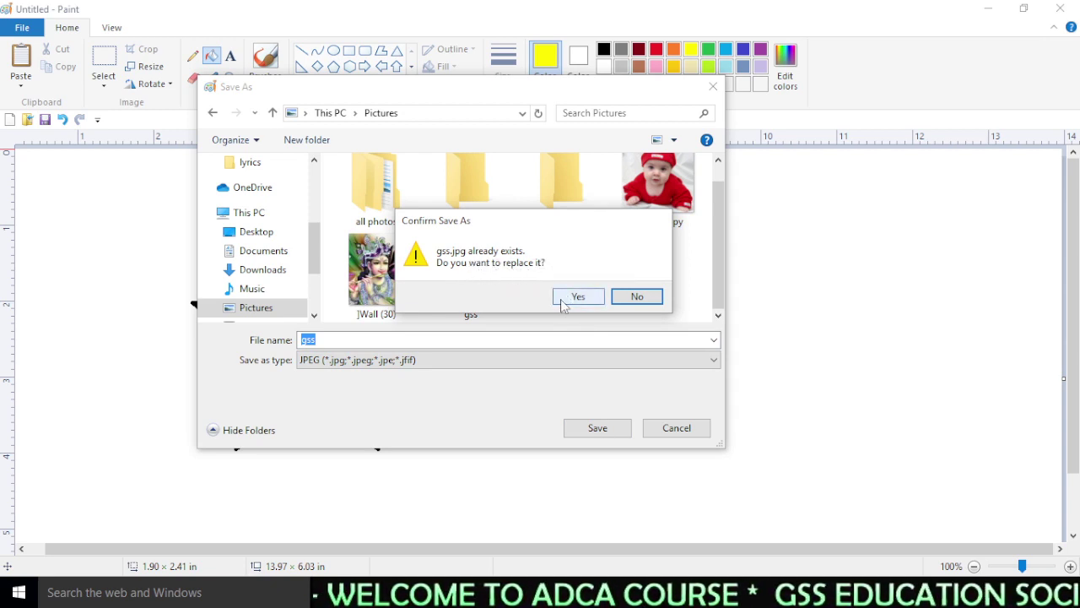
left_click(635, 297)
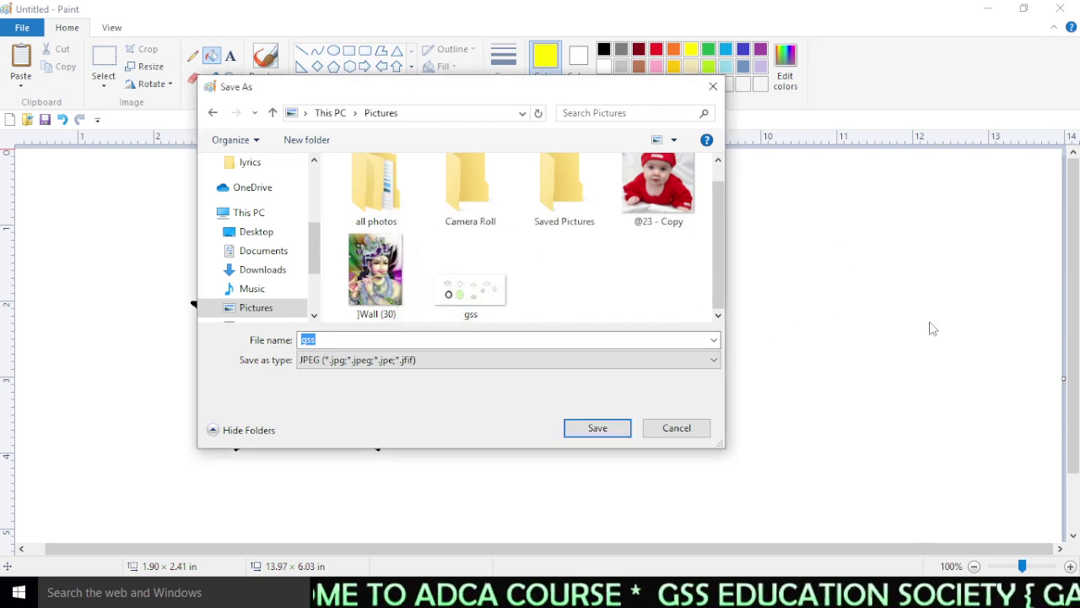
- Save the picture as gss 1 in JPEG format in the Pictures folder, and start a new blank picture
left_click(406, 339)
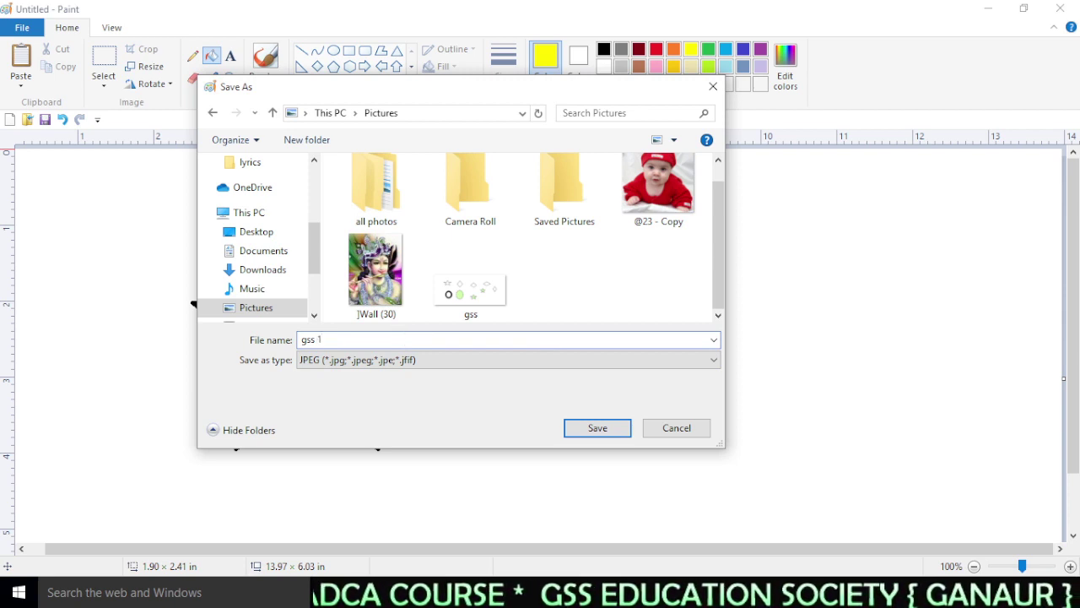
left_click(592, 427)
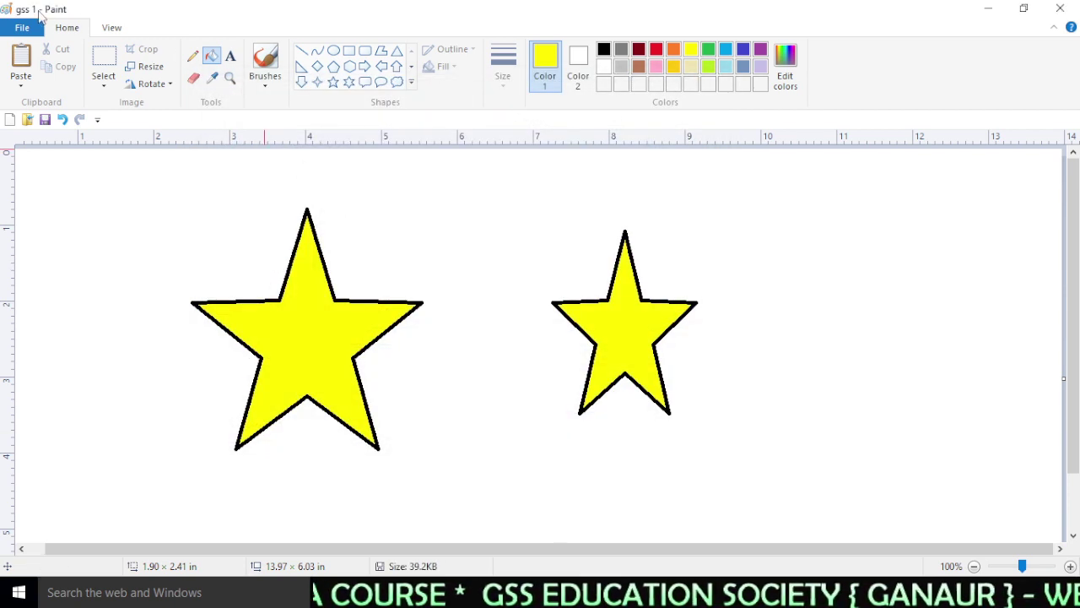
left_click(24, 28)
left_click(26, 59)
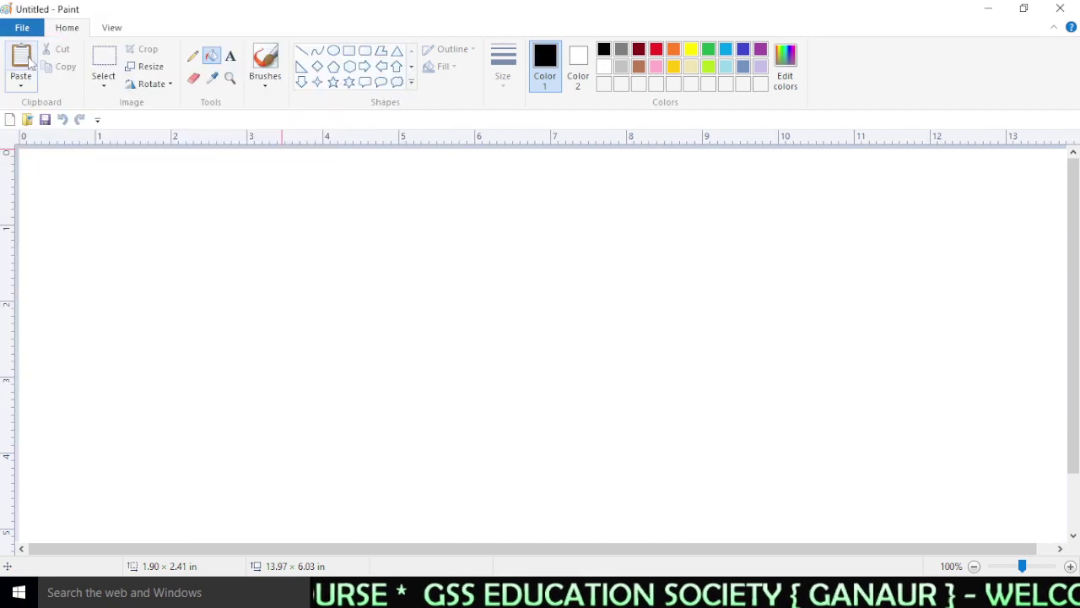
- Select the saved gss 1 picture in the Pictures folder for opening
left_click(23, 28)
left_click(52, 93)
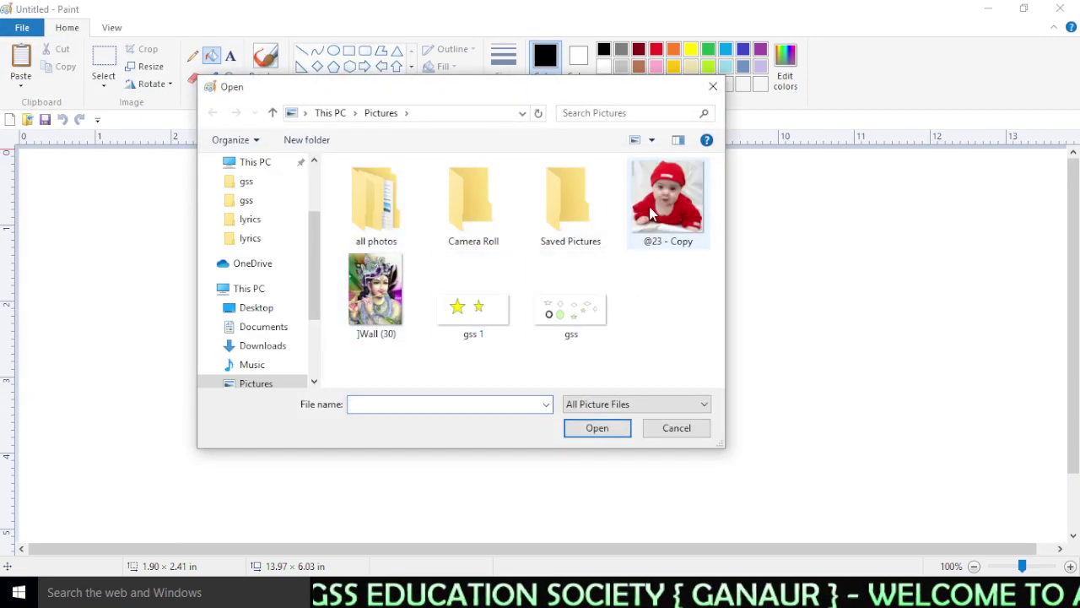
left_click(474, 327)
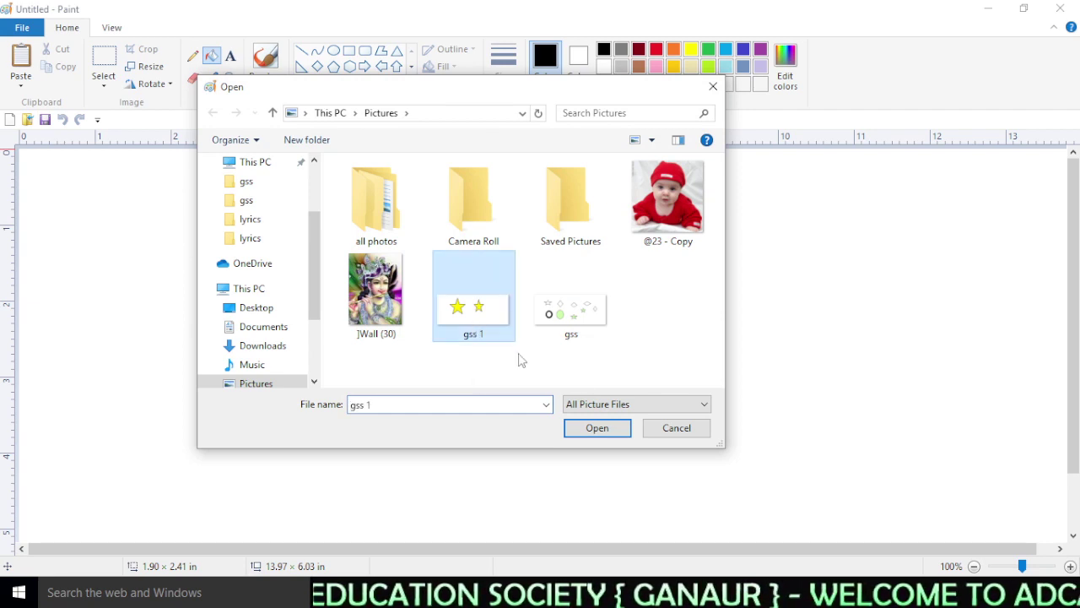
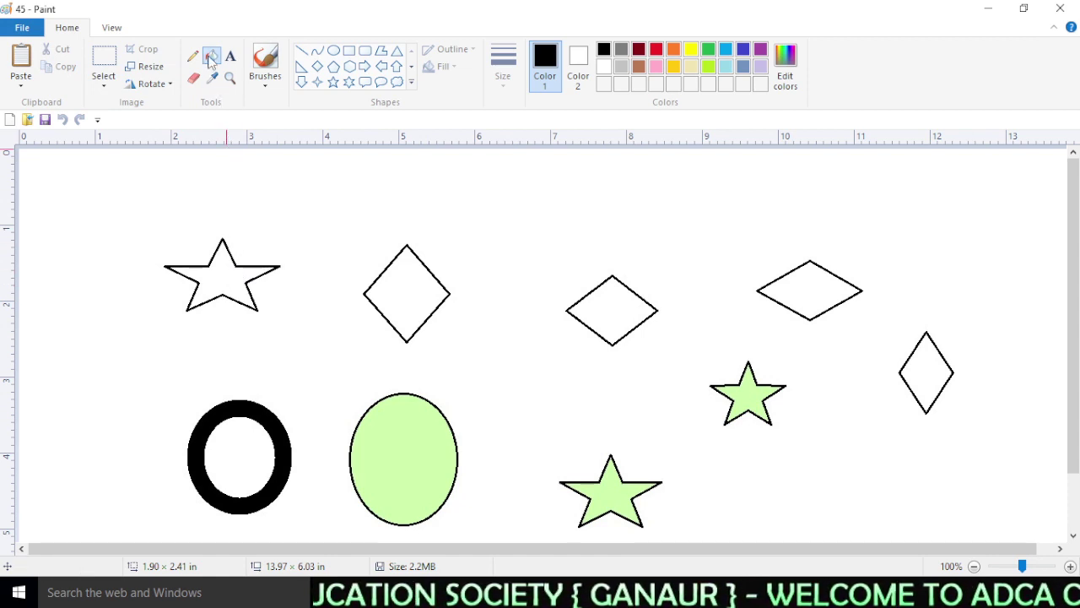
- Fill the background yellow and draw two large green five-point stars over the shapes, the left one about 3.10 × 3.53 in
left_click(690, 51)
left_click(626, 181)
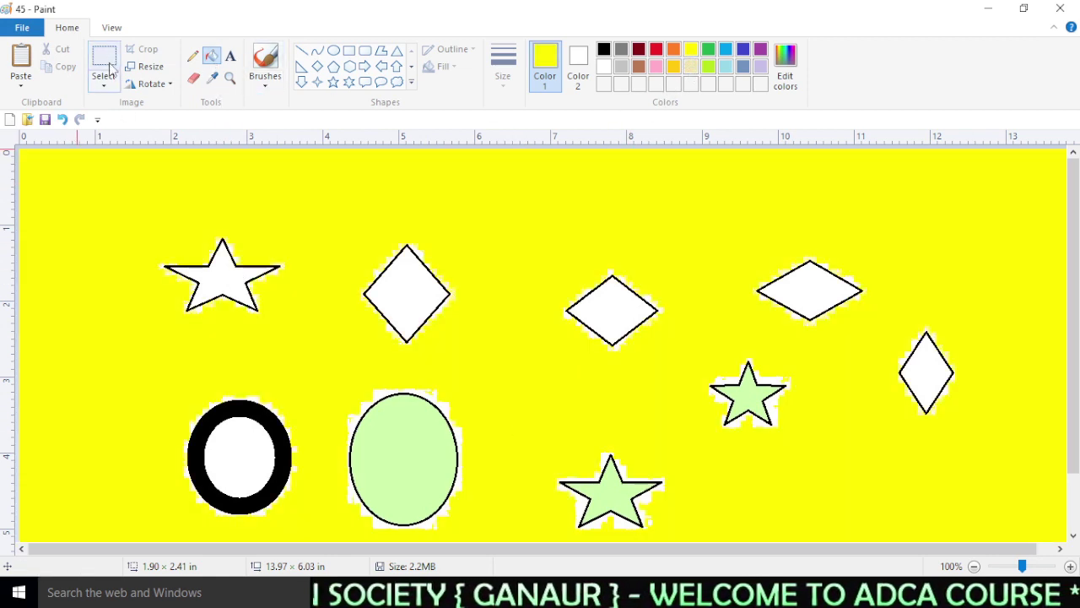
left_click(333, 82)
left_click(709, 51)
left_click_drag(472, 194, 704, 449)
left_click_drag(164, 246, 400, 515)
- Fill the two leftmost diamonds, the green oval, the star-overlapped part of the ring and the small white star with turquoise
left_click(211, 55)
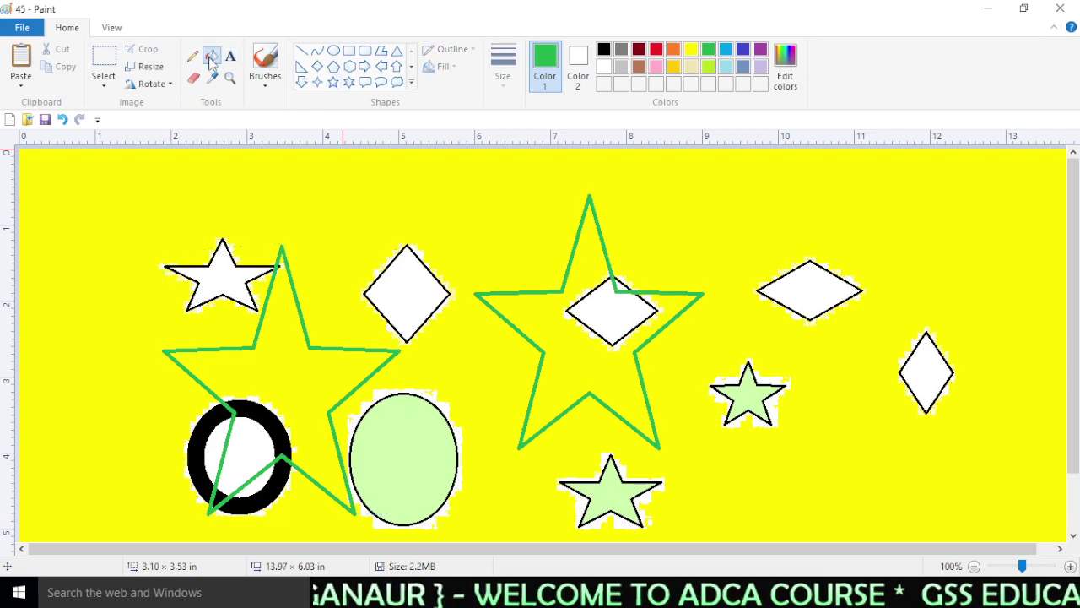
left_click(725, 49)
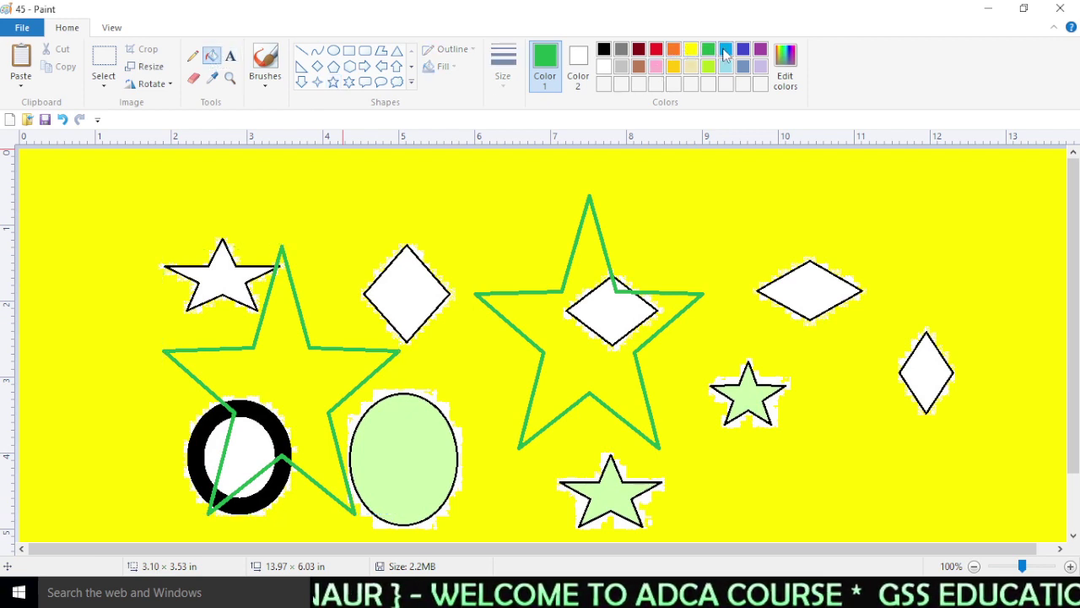
left_click(624, 307)
left_click(435, 448)
left_click(407, 286)
left_click(257, 439)
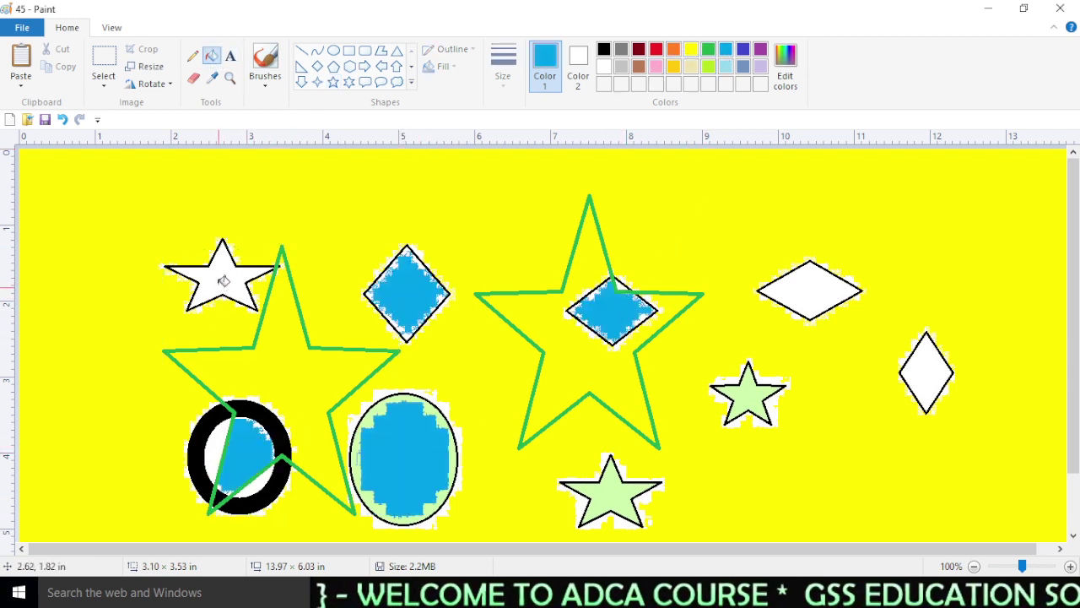
left_click(223, 284)
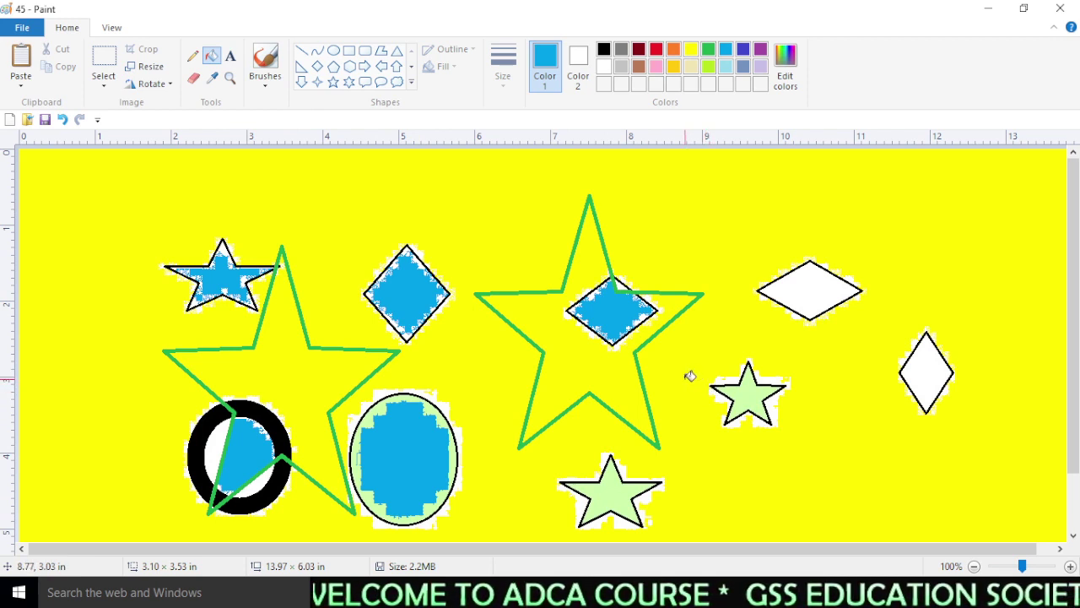
- Save a copy of the edited picture on the Desktop as 50 in 24-bit Bitmap format
left_click(22, 27)
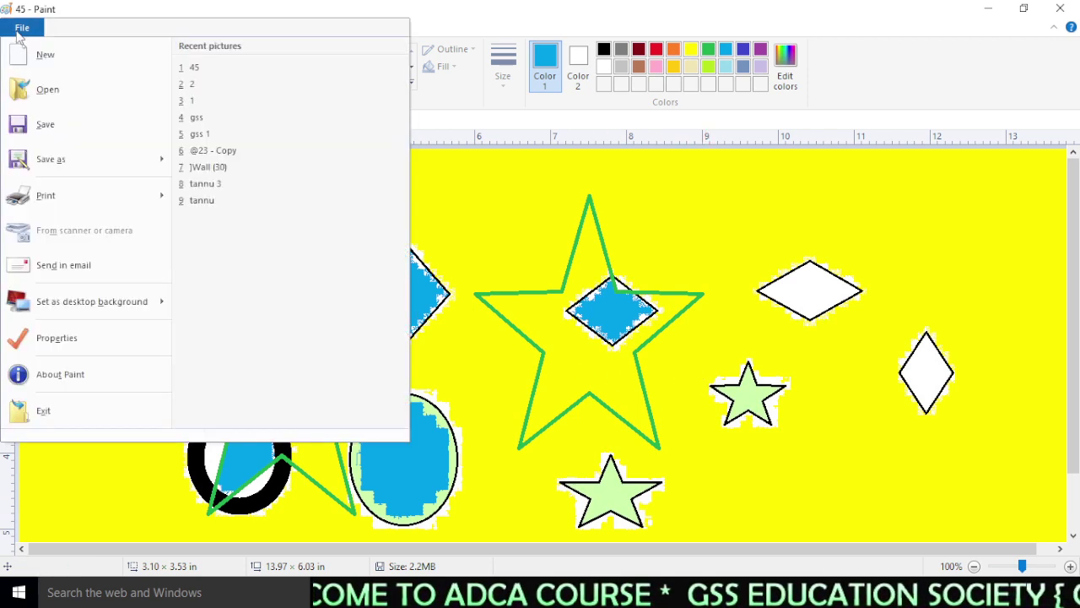
left_click(48, 163)
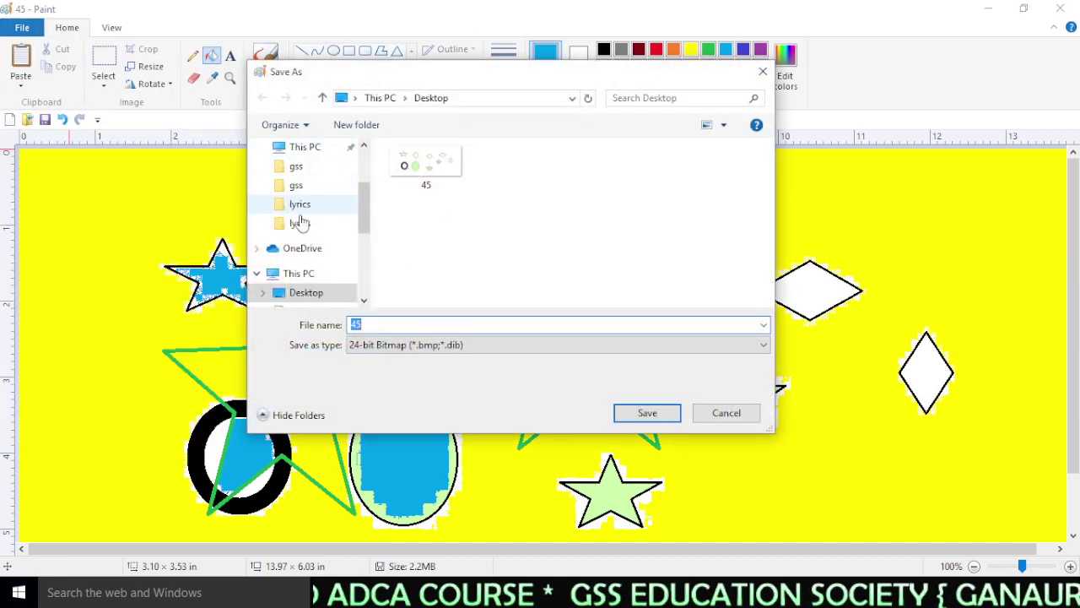
double_click(359, 325)
type("50")
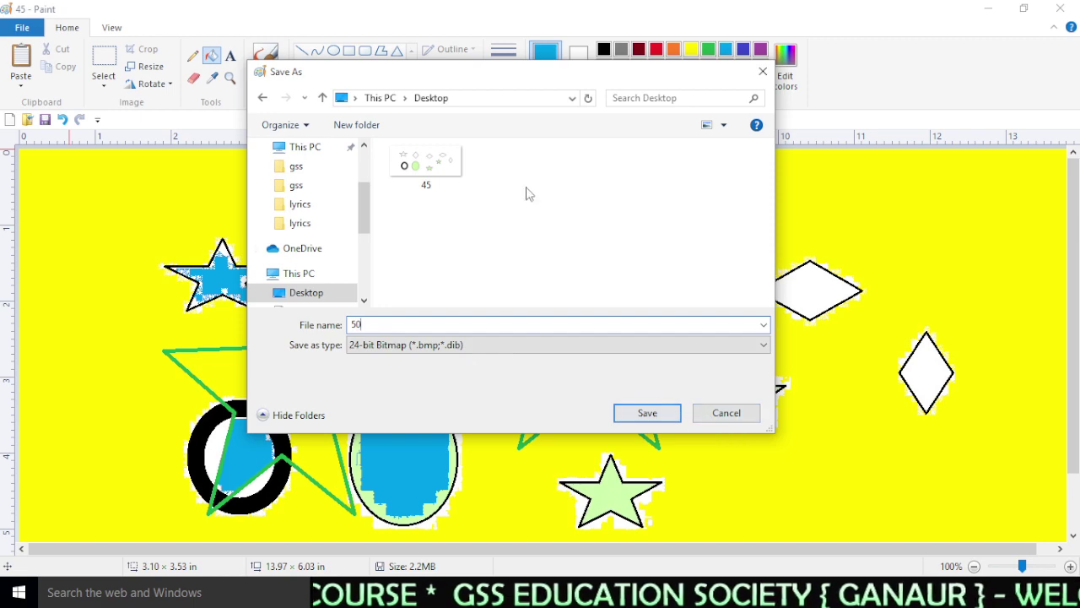
left_click(645, 410)
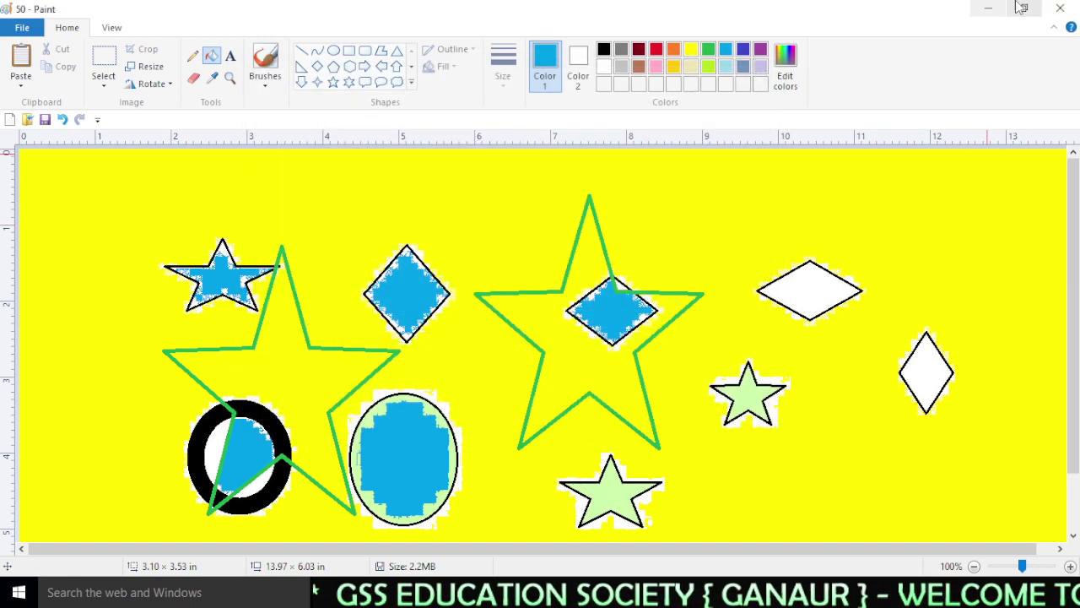
- Close the current picture and open the 45 image from the desktop with Paint
left_click(1062, 9)
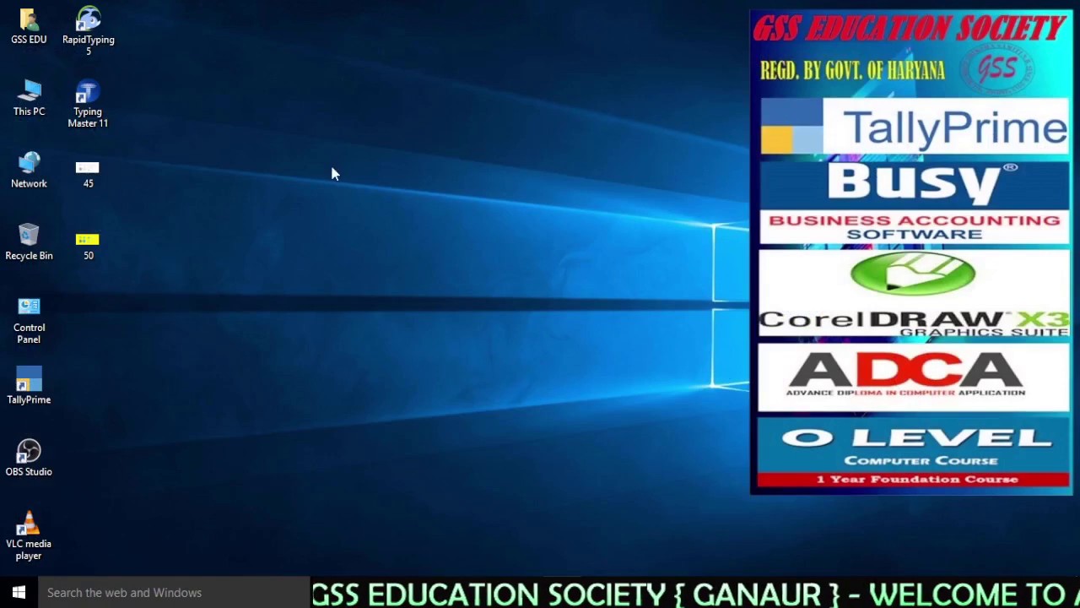
right_click(89, 168)
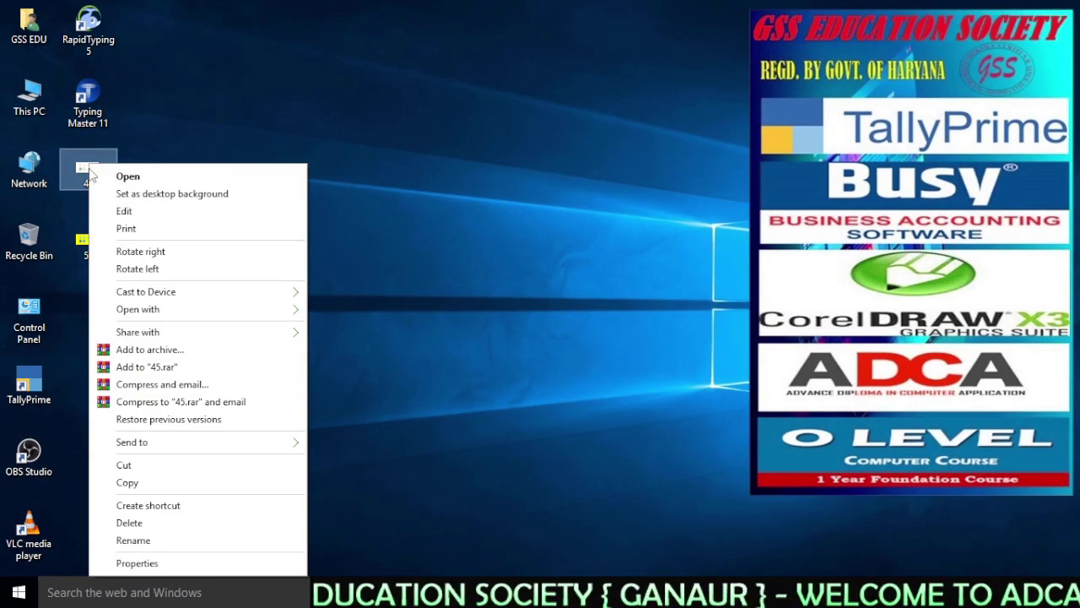
left_click(135, 179)
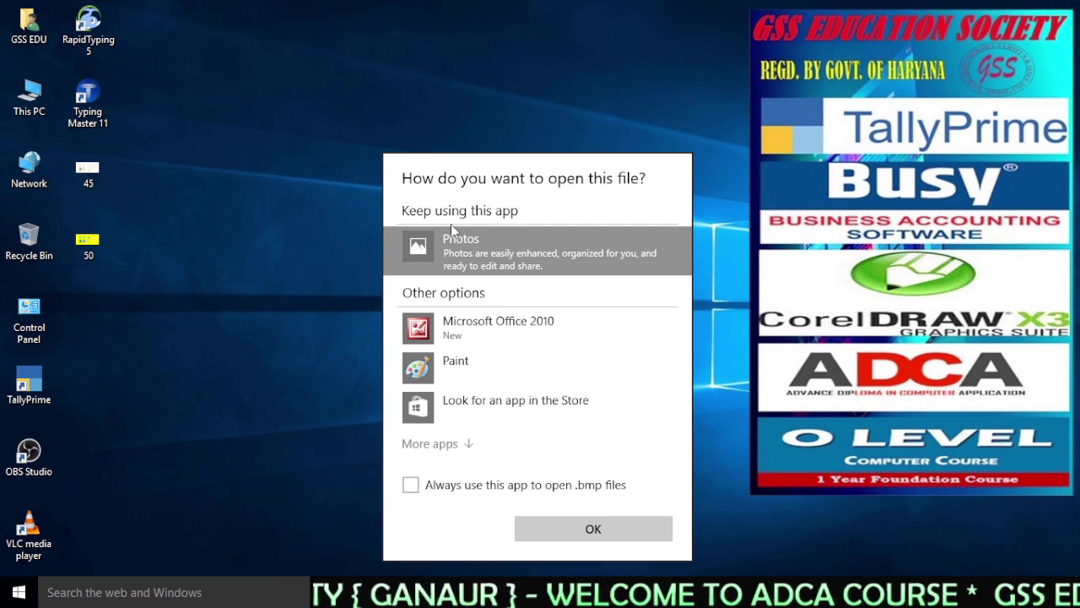
left_click(535, 330)
left_click(493, 370)
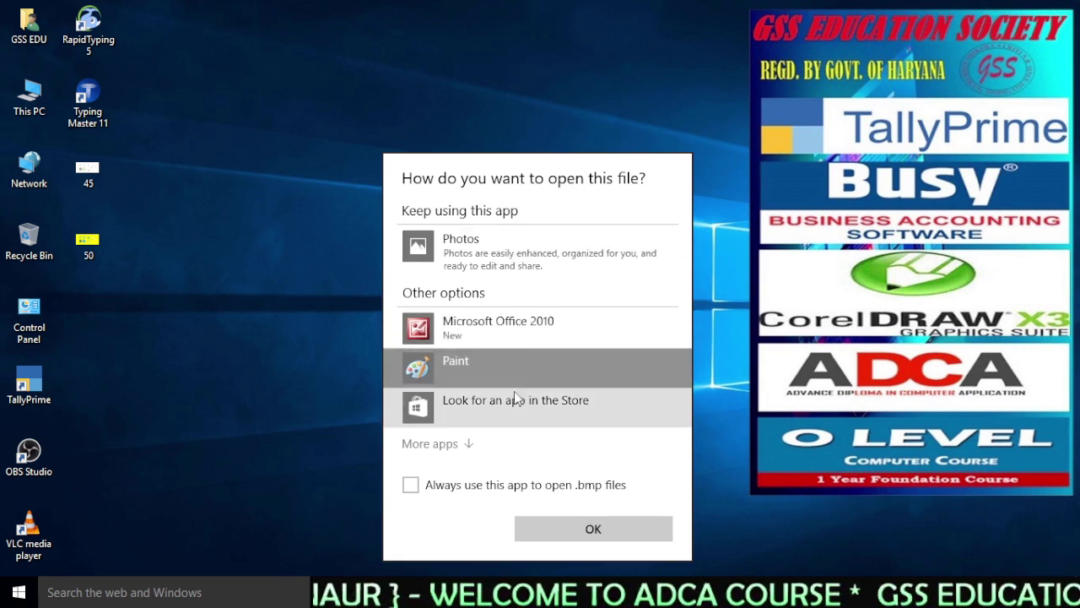
left_click(603, 528)
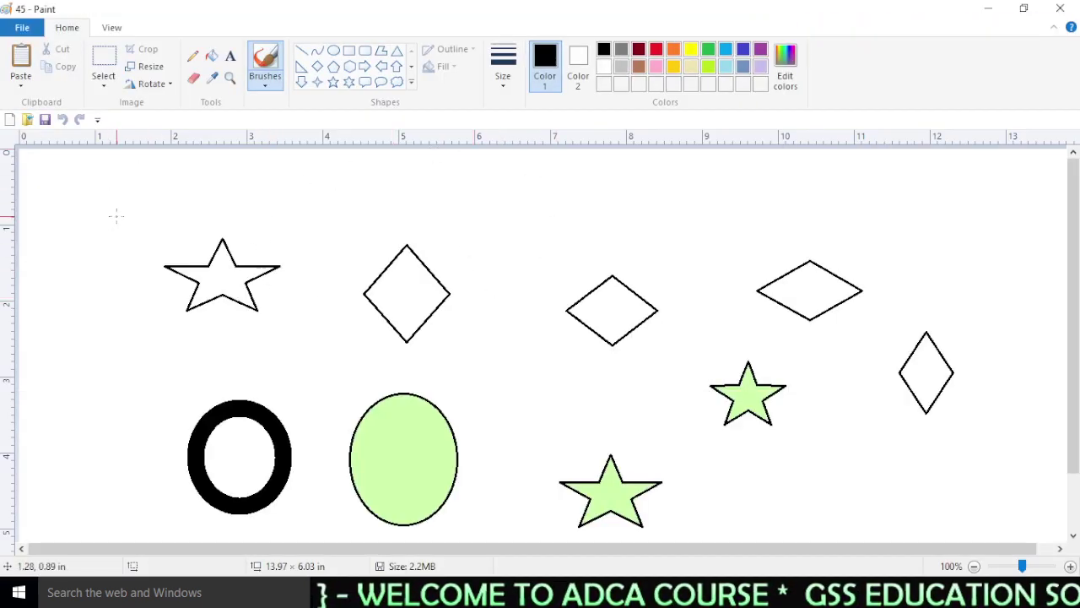
- Open the saved picture 50 from the Desktop folder
left_click(22, 28)
left_click(46, 92)
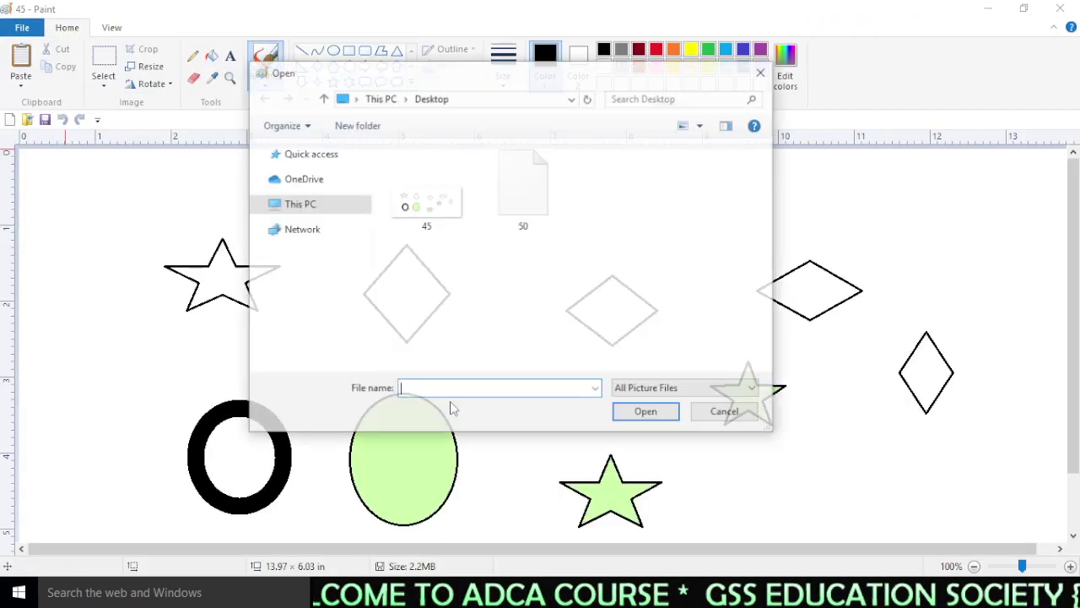
left_click(523, 203)
left_click(646, 413)
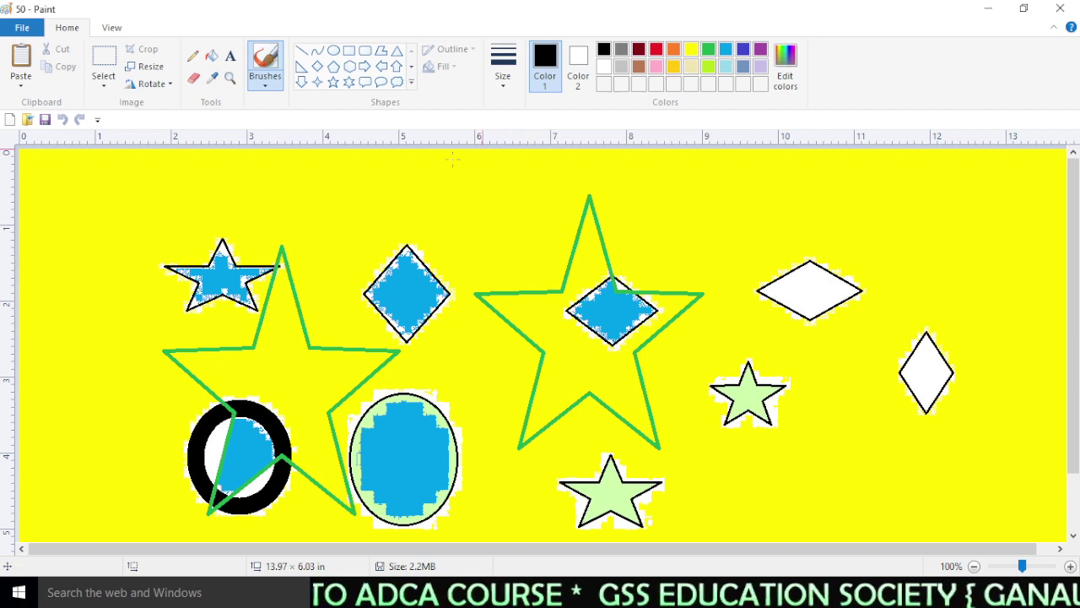
- Show picture 50 in print preview and zoom the previewed page in and back out
left_click(34, 29)
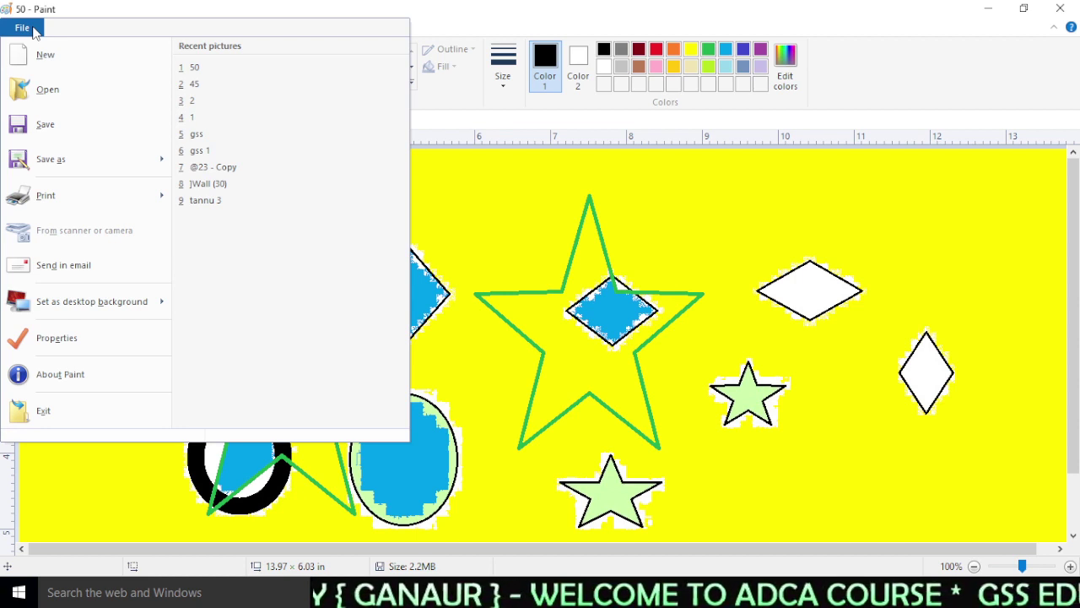
mouse_move(80, 199)
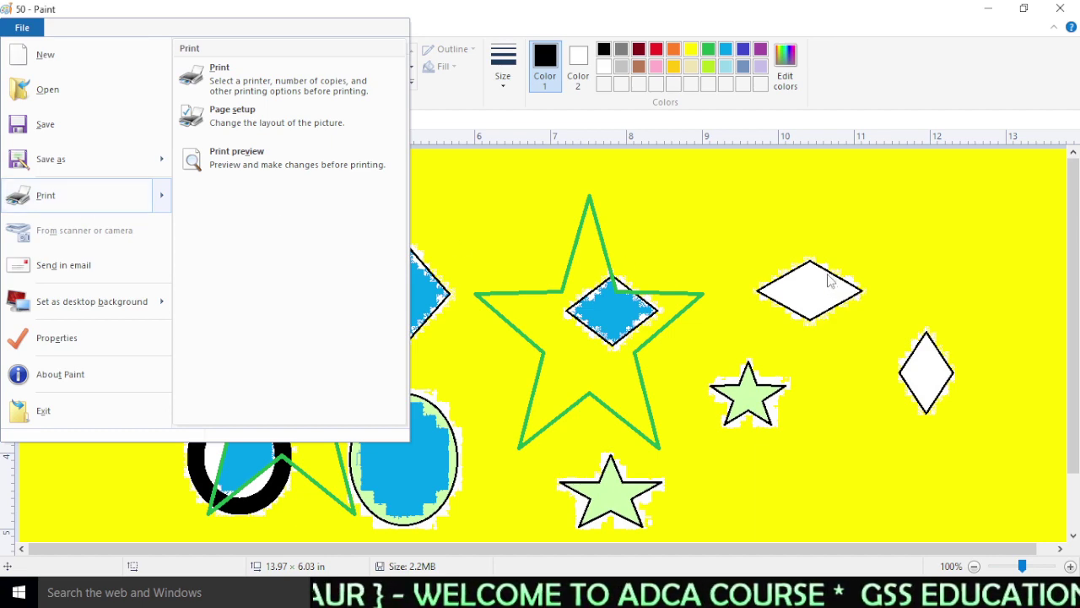
left_click(321, 180)
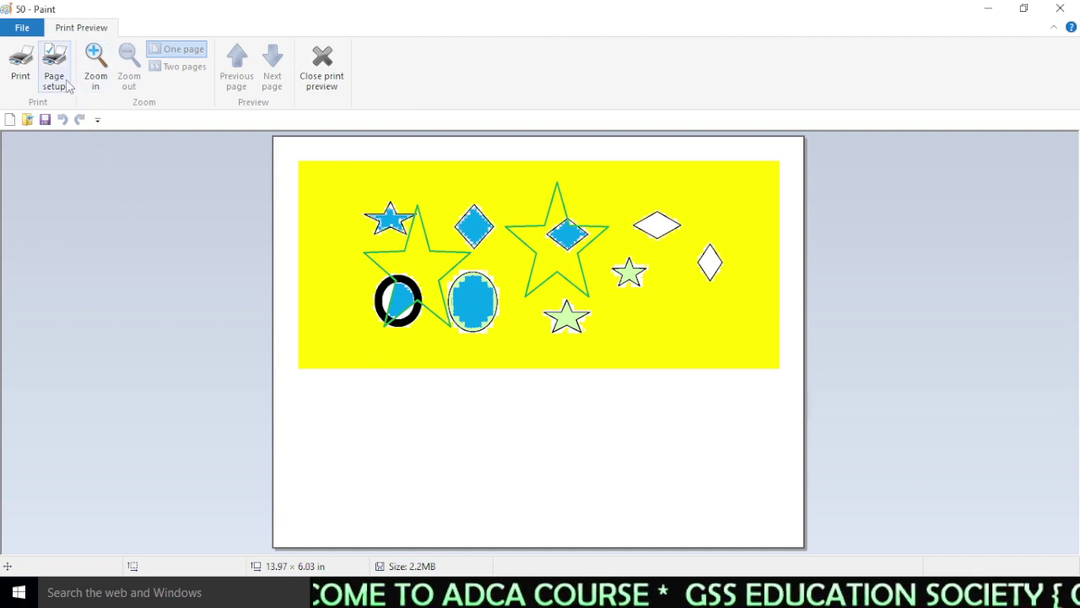
left_click(21, 32)
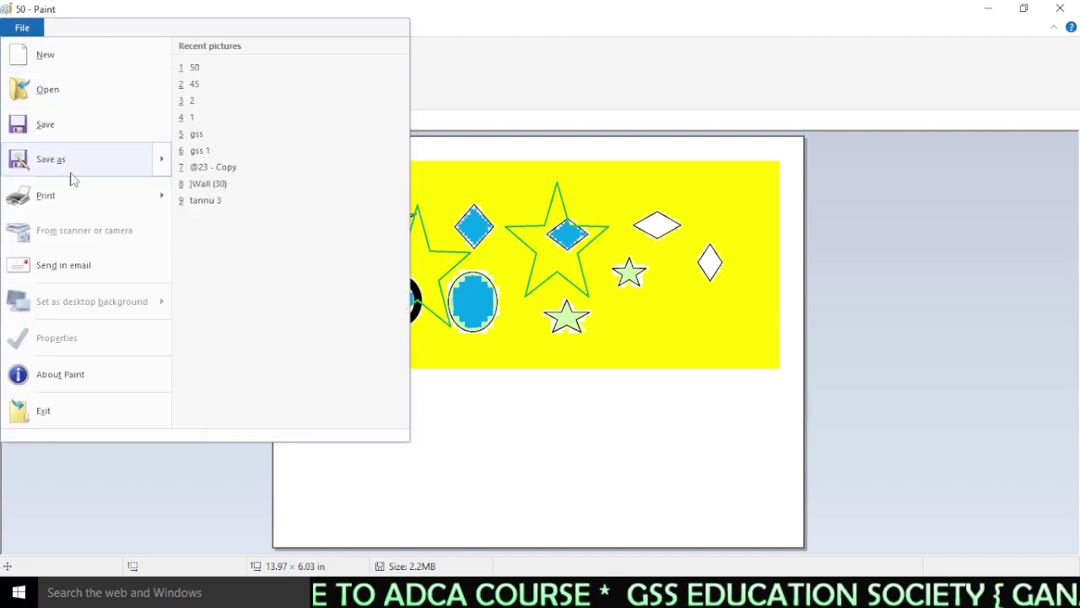
mouse_move(80, 195)
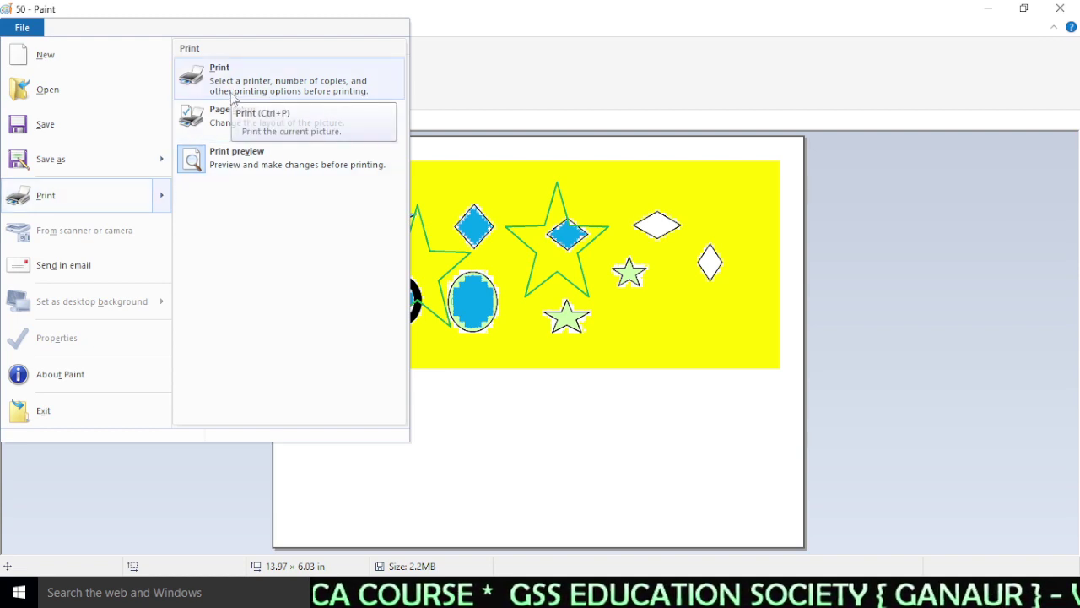
left_click(237, 165)
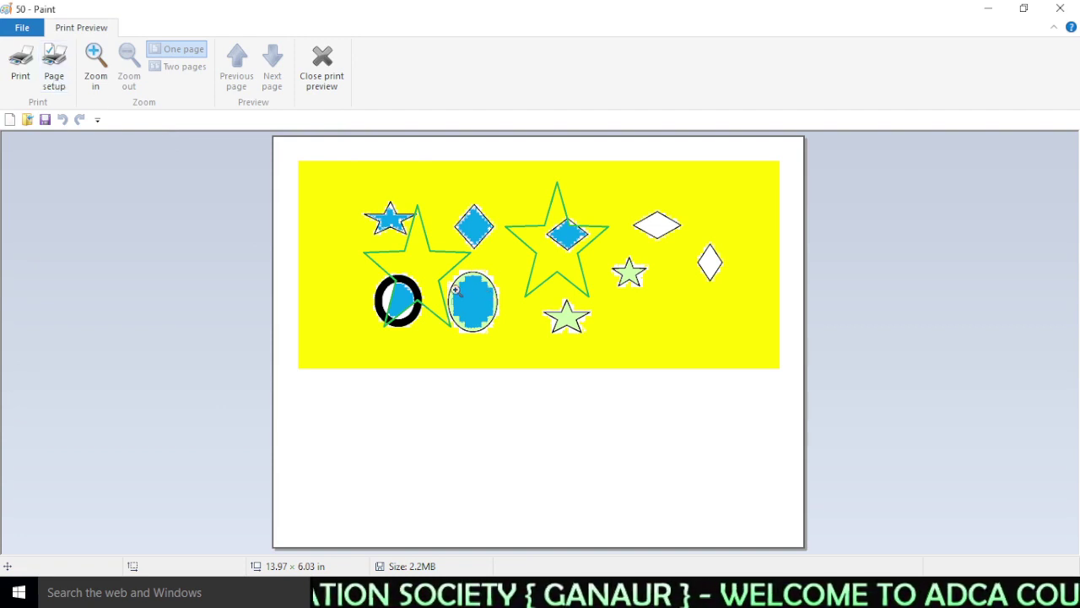
left_click(106, 70)
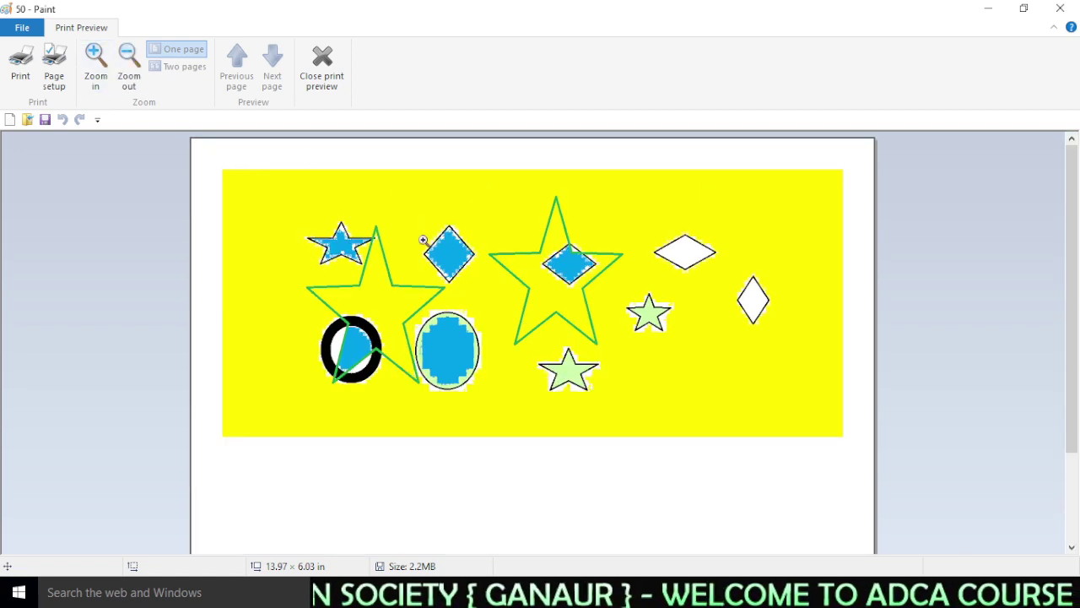
left_click(129, 67)
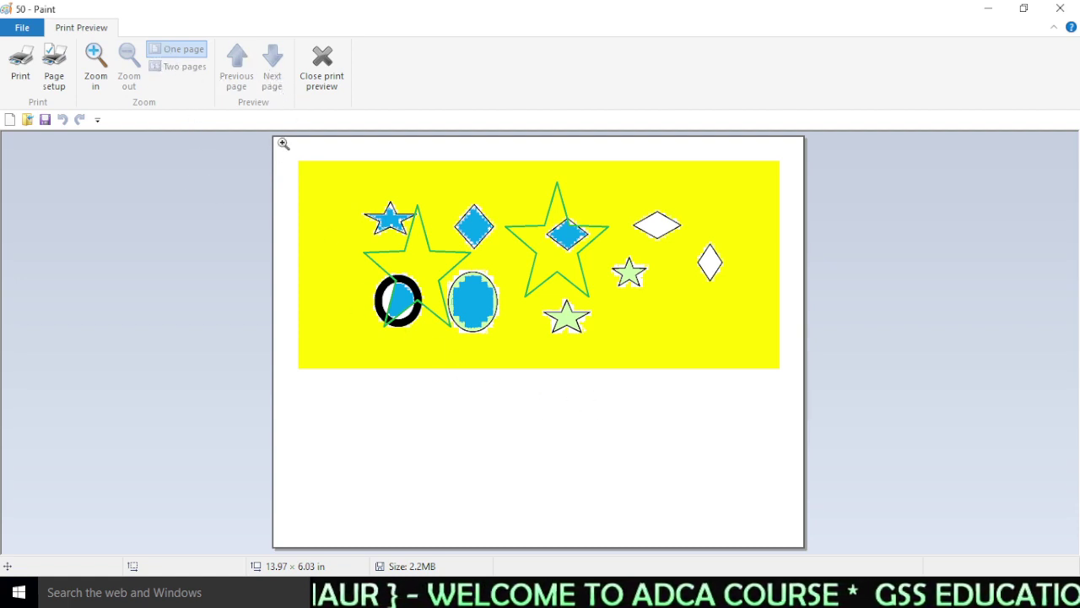
- Open the page setup for the previewed picture and set the paper size to A4
left_click(58, 81)
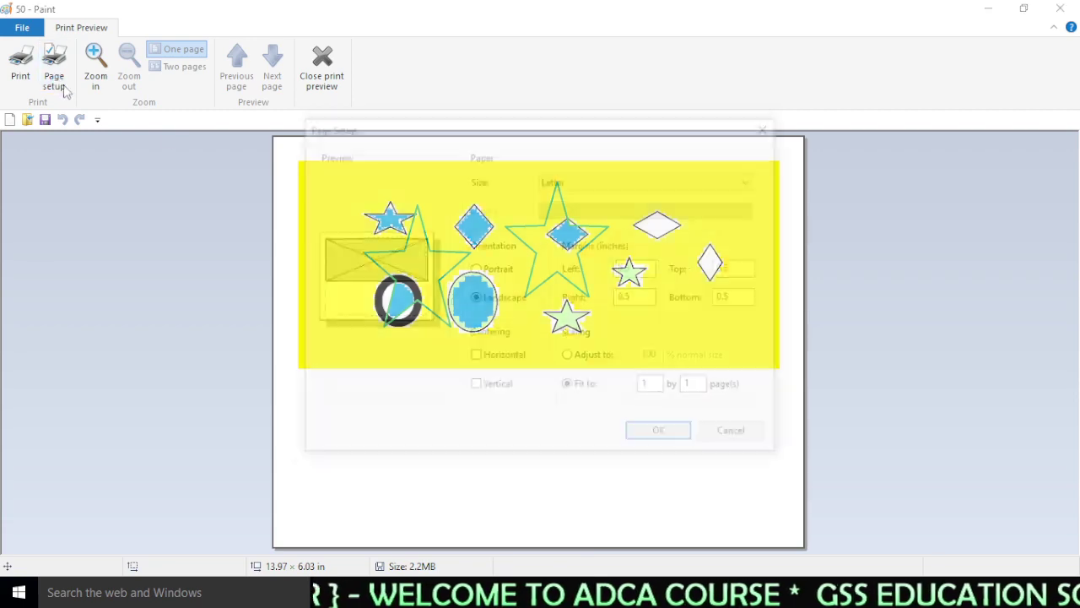
left_click_drag(473, 139, 205, 119)
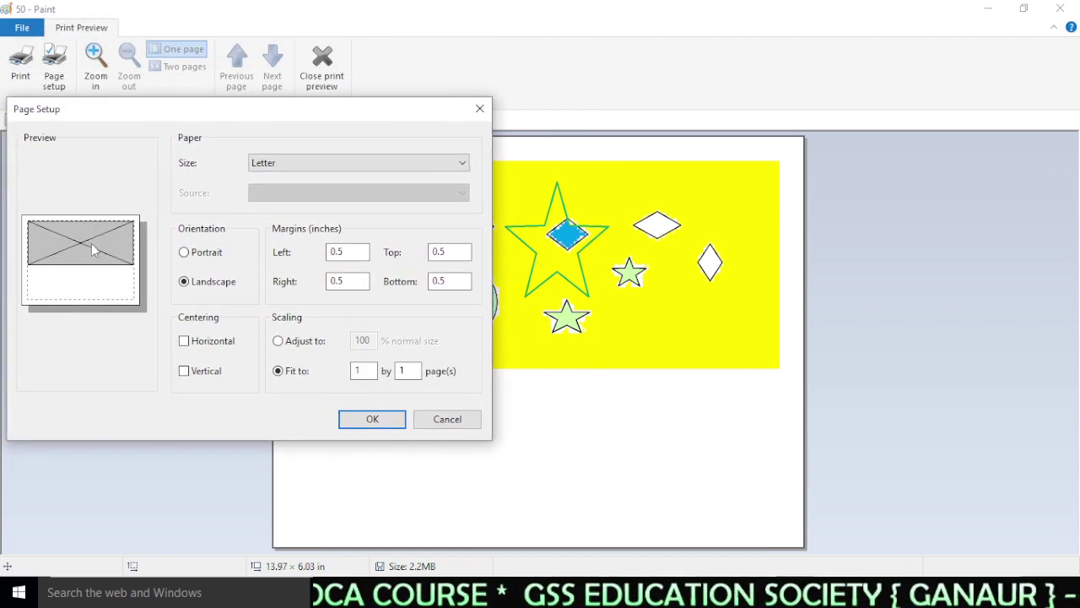
left_click_drag(228, 110, 229, 111)
left_click(302, 167)
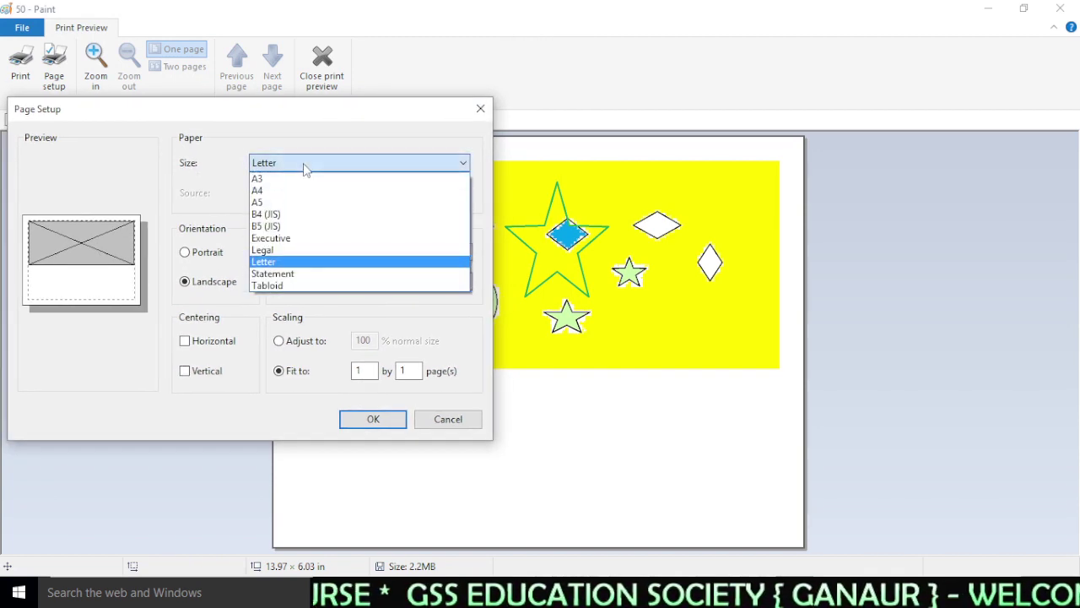
left_click(287, 185)
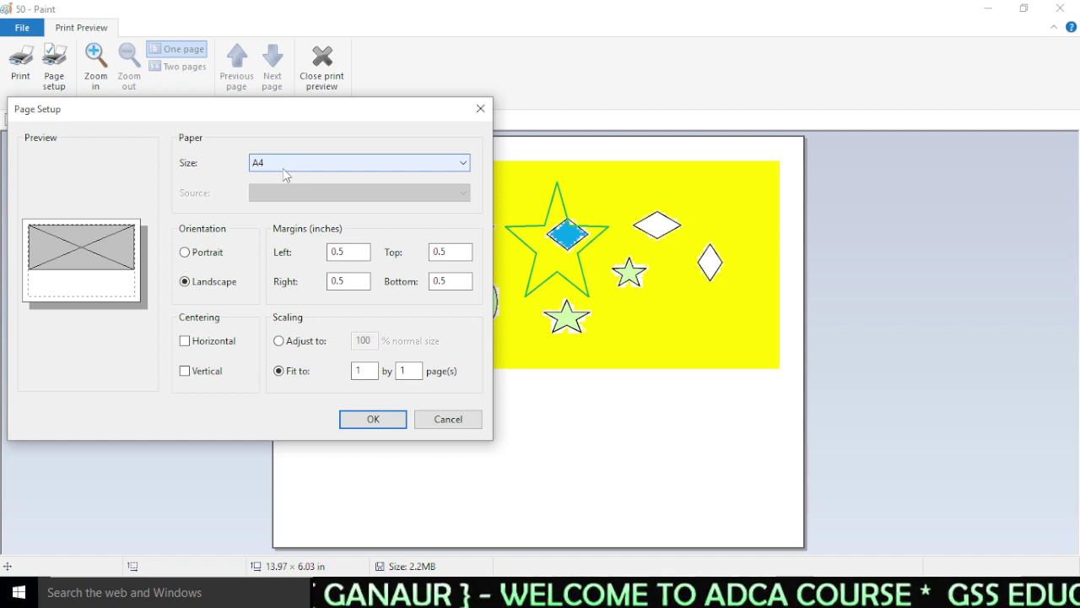
left_click(284, 174)
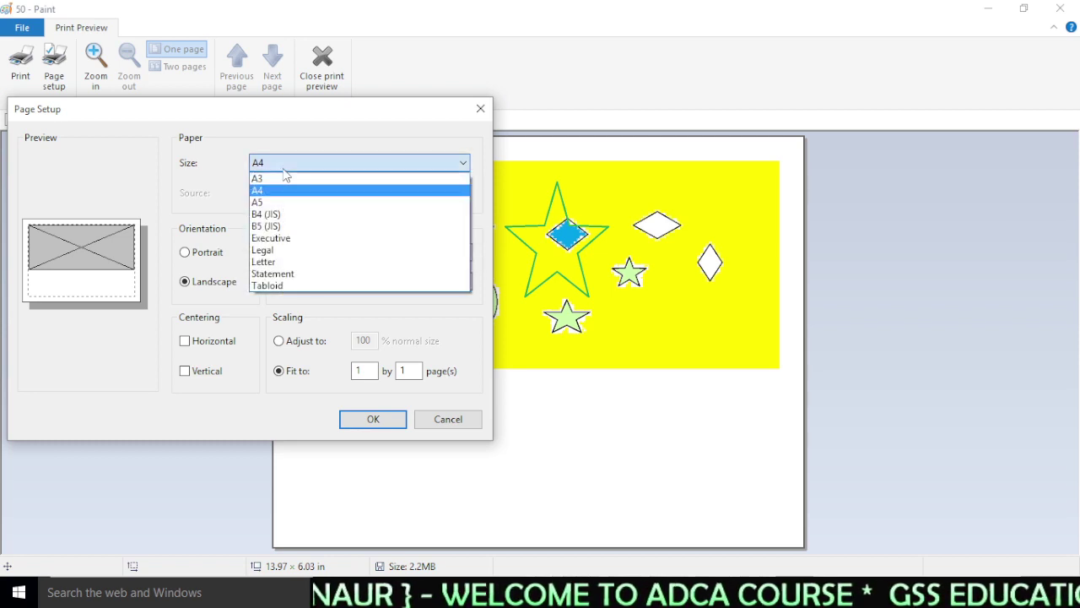
left_click(277, 167)
left_click(279, 167)
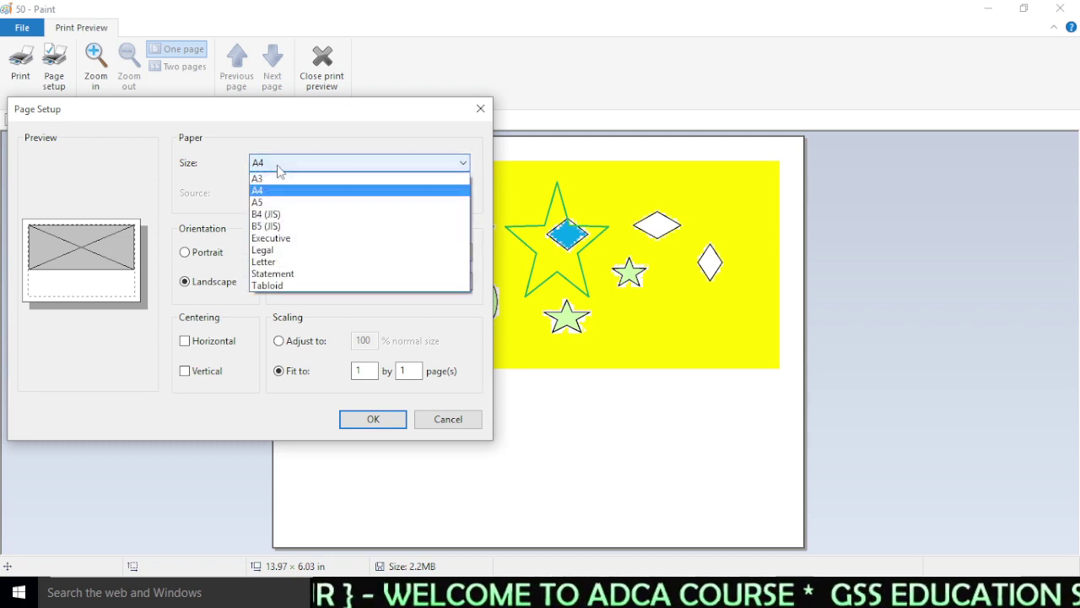
left_click(279, 166)
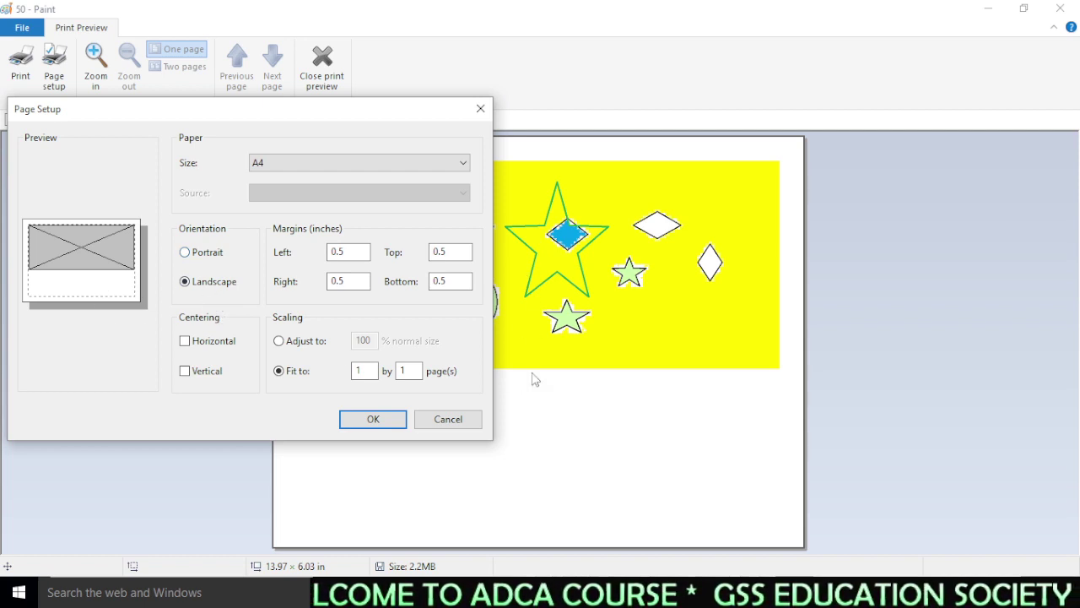
- Compare portrait and landscape orientation in the page setup and choose Portrait
left_click(195, 255)
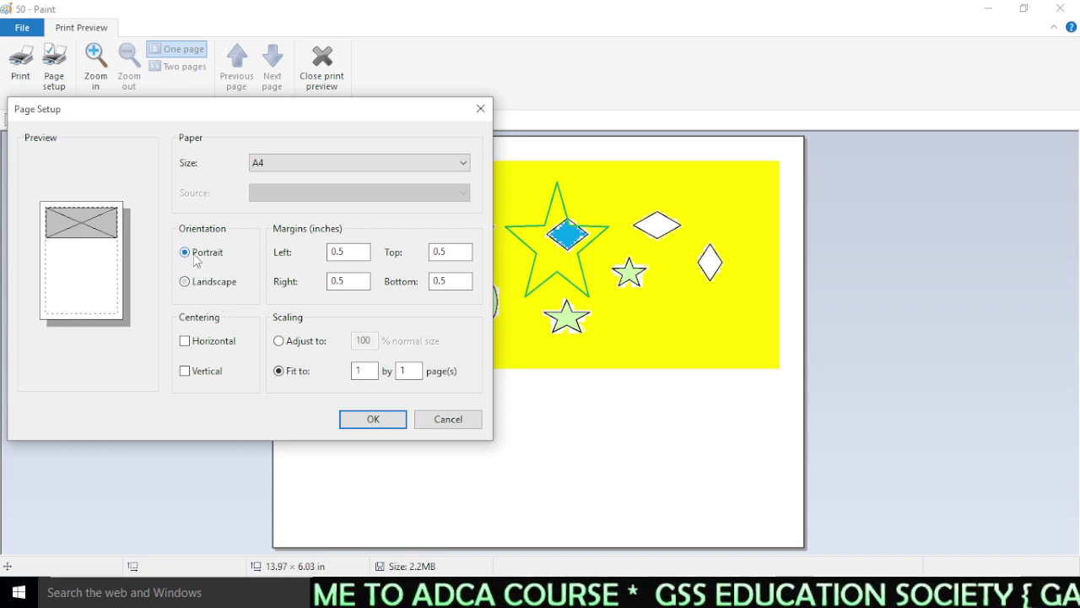
left_click(202, 287)
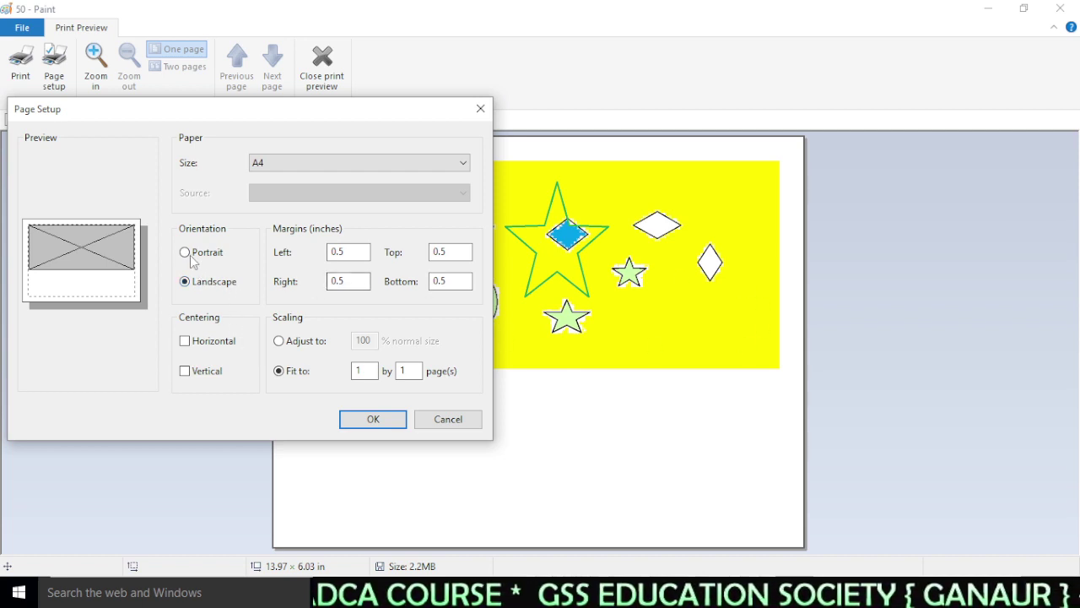
left_click(193, 260)
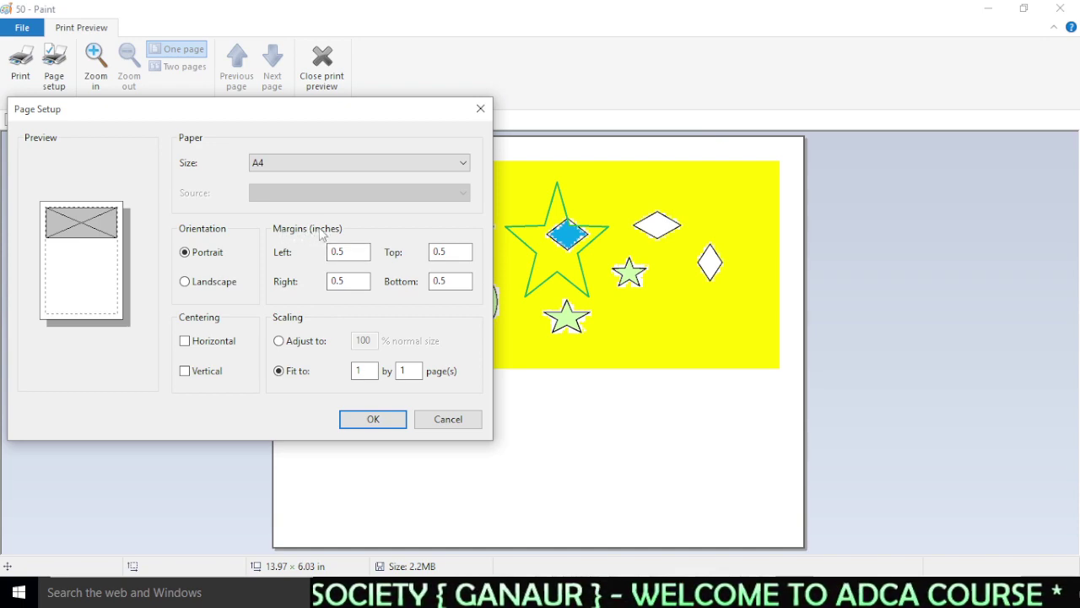
left_click_drag(363, 109, 763, 172)
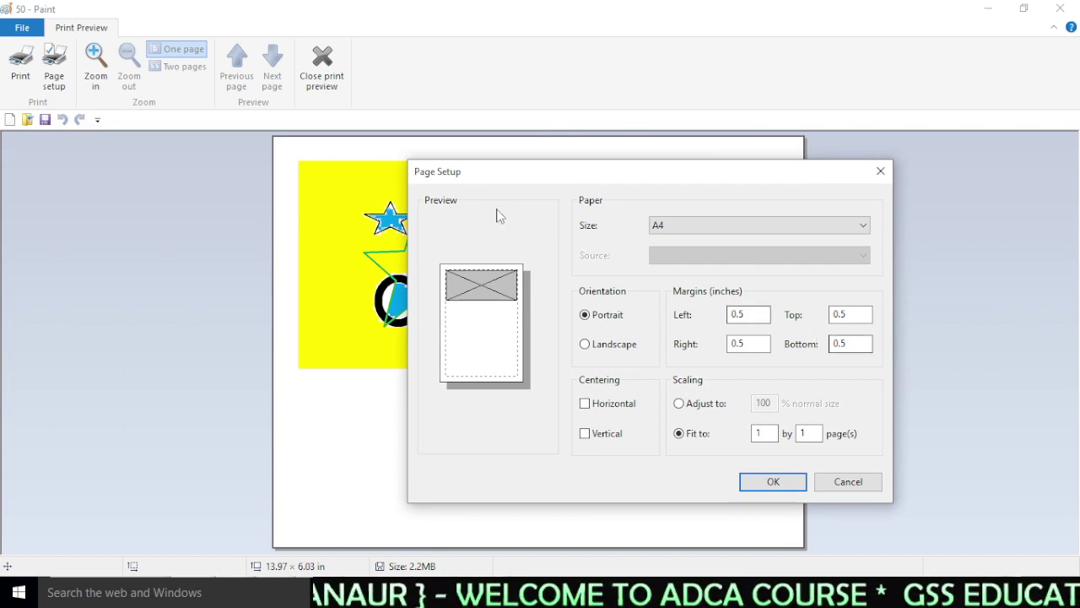
left_click_drag(615, 179, 581, 175)
left_click_drag(499, 166, 462, 164)
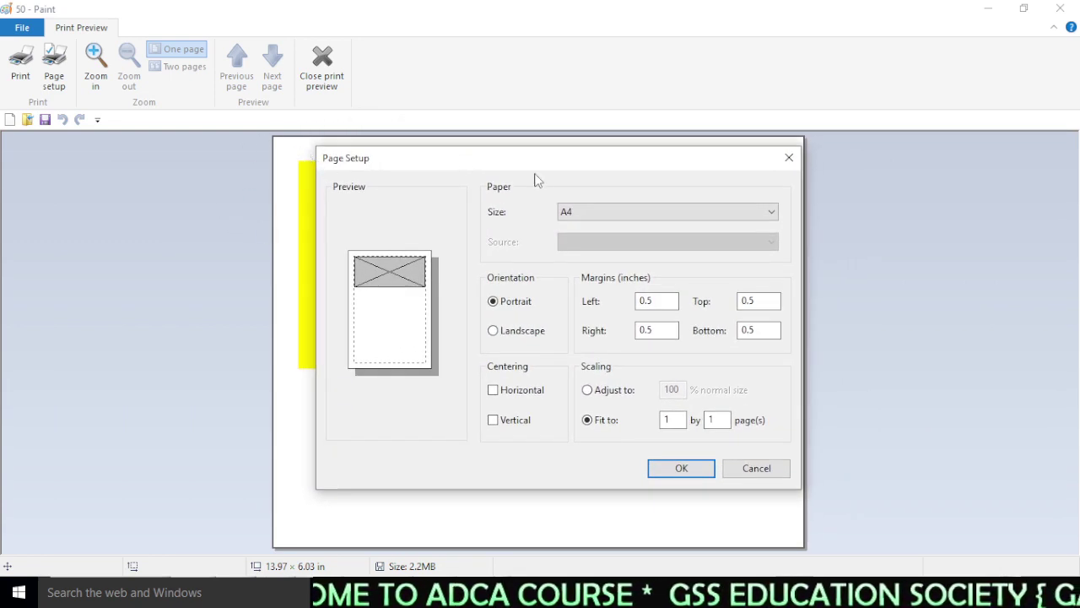
left_click_drag(544, 171, 526, 126)
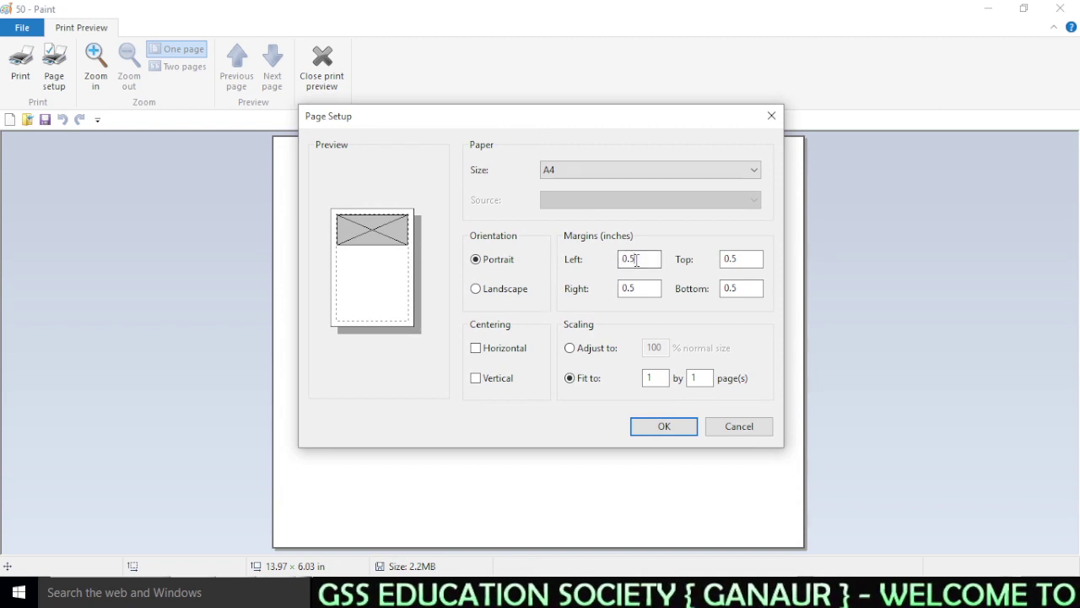
- Try left margins of 14 and 1 inch, set the left margin to 0.5 inch, and apply the page setup
left_click_drag(650, 260, 604, 259)
type("14")
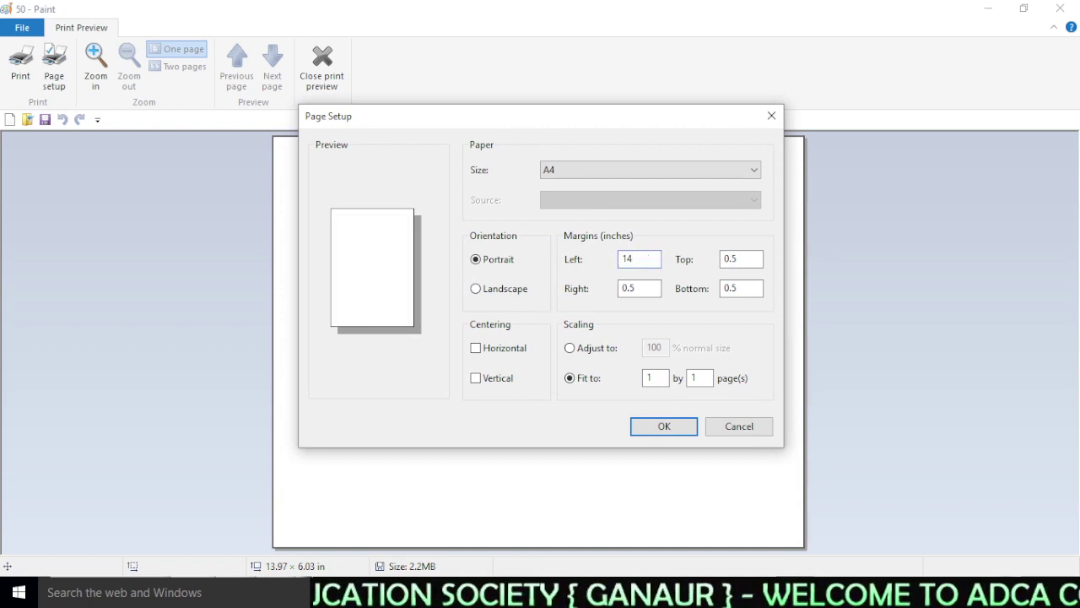
key("BackSpace")
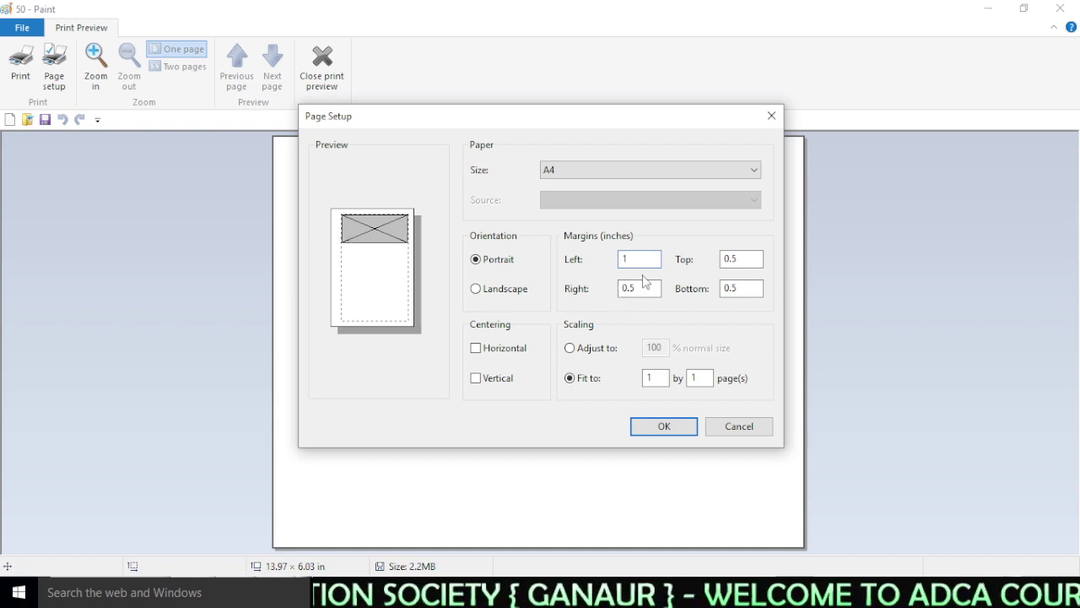
key("BackSpace")
type("0.5")
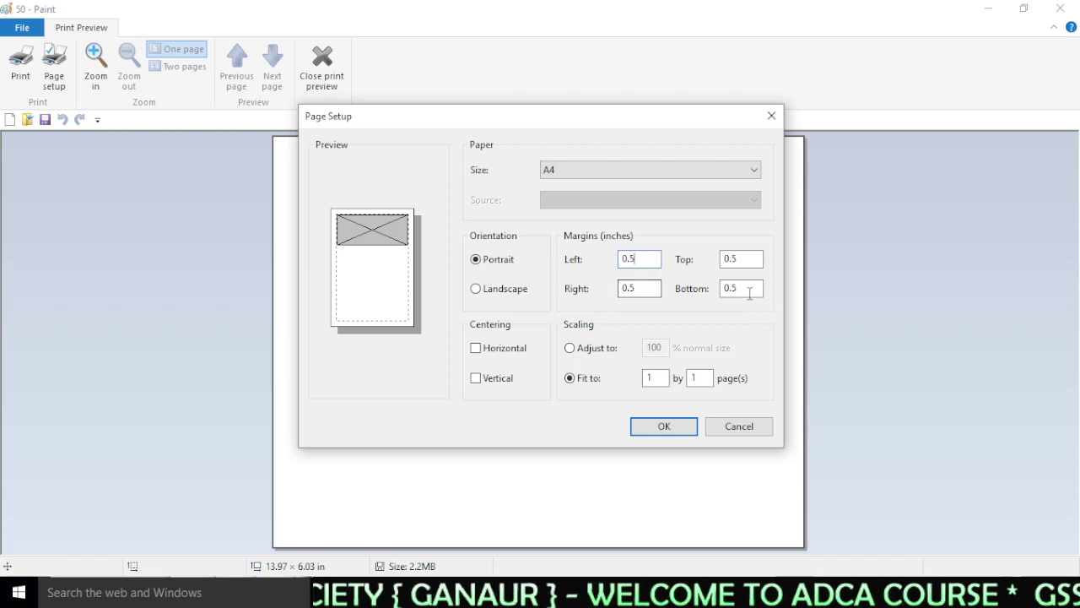
left_click(751, 259)
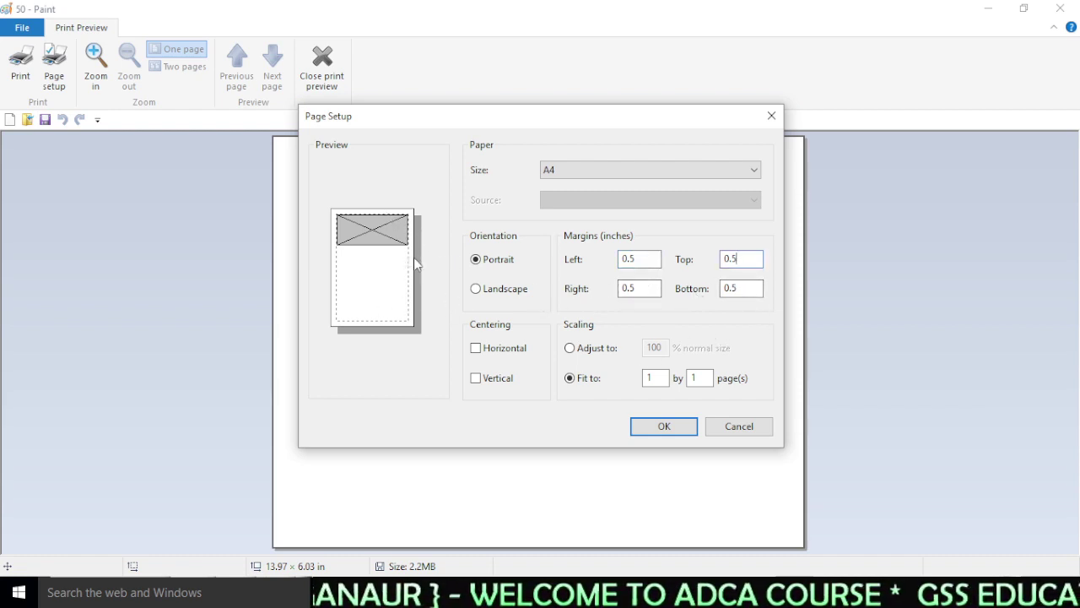
left_click_drag(595, 130, 309, 134)
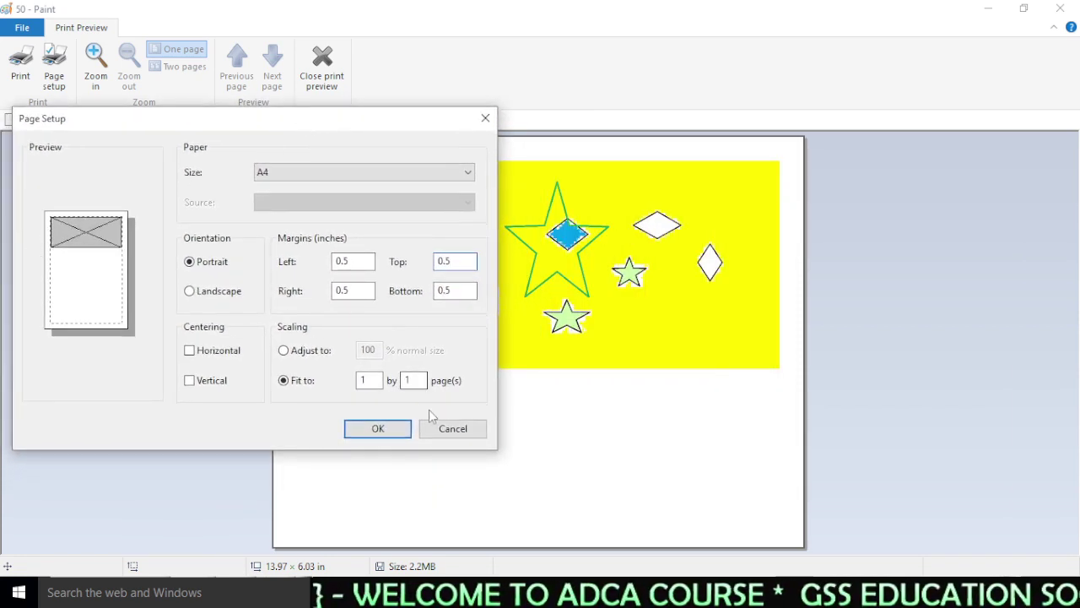
left_click(378, 427)
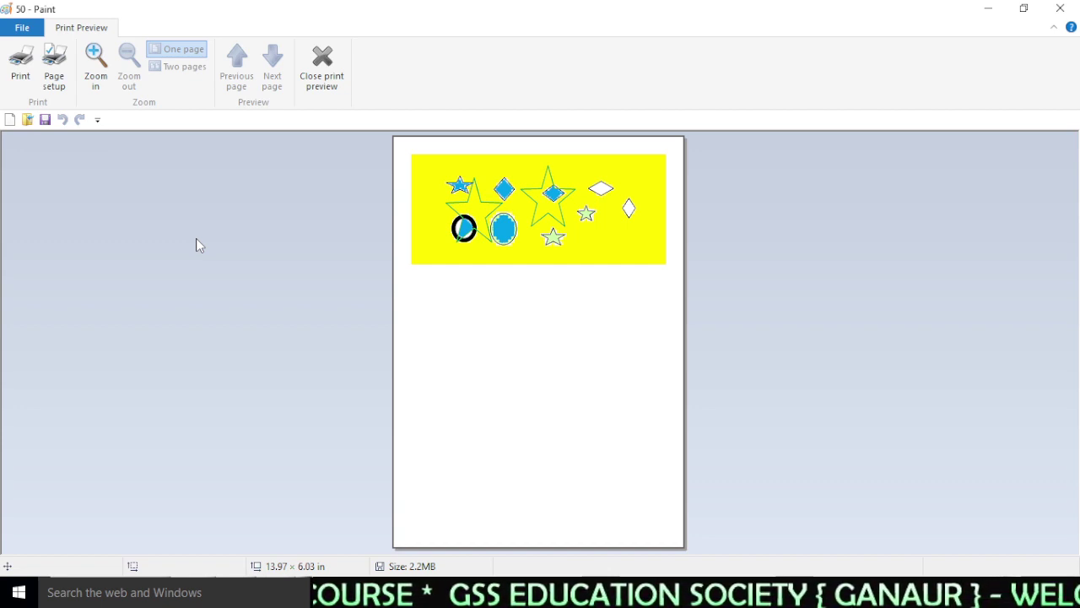
- Apply Landscape orientation to the previewed page, check the result, and return the page to Portrait
left_click(52, 74)
left_click_drag(420, 133, 249, 94)
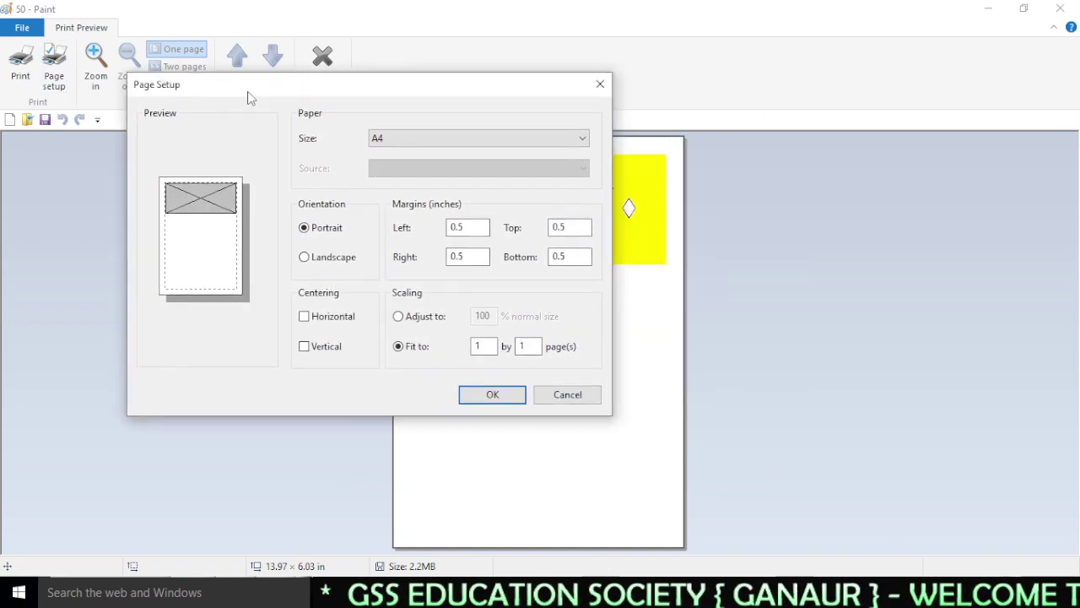
left_click(323, 258)
left_click(489, 396)
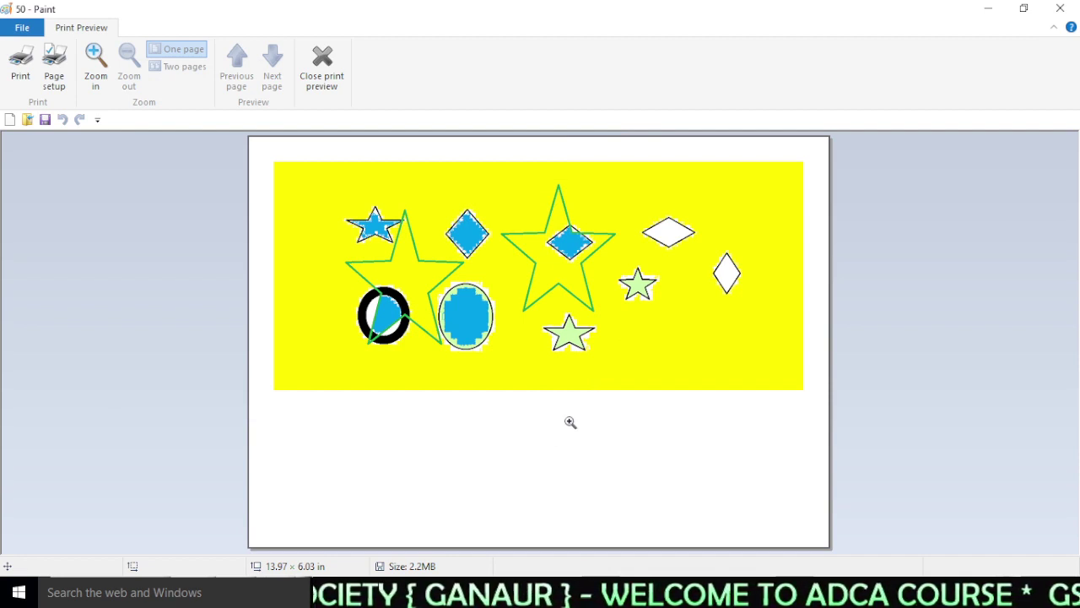
left_click(51, 69)
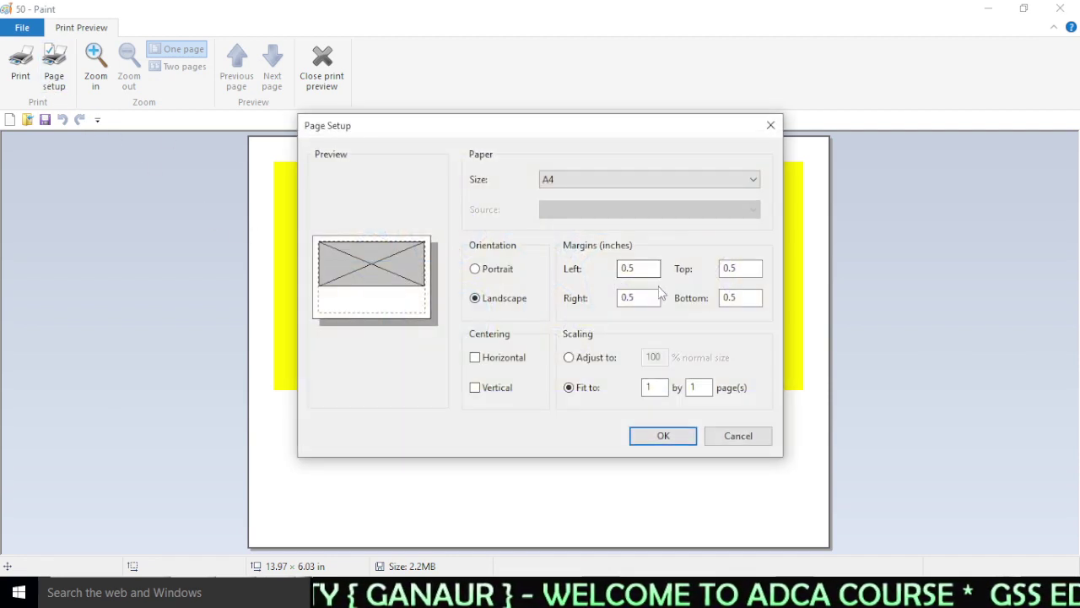
left_click(493, 270)
left_click(662, 436)
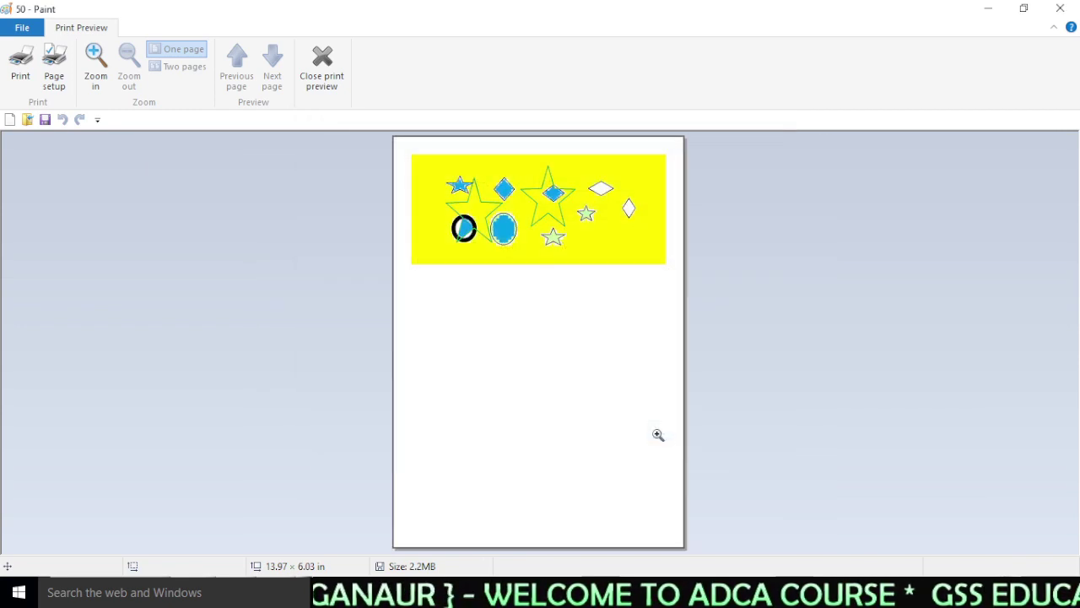
- Center the picture horizontally and vertically on the page, apply the page setup, and zoom in on the preview
left_click(54, 76)
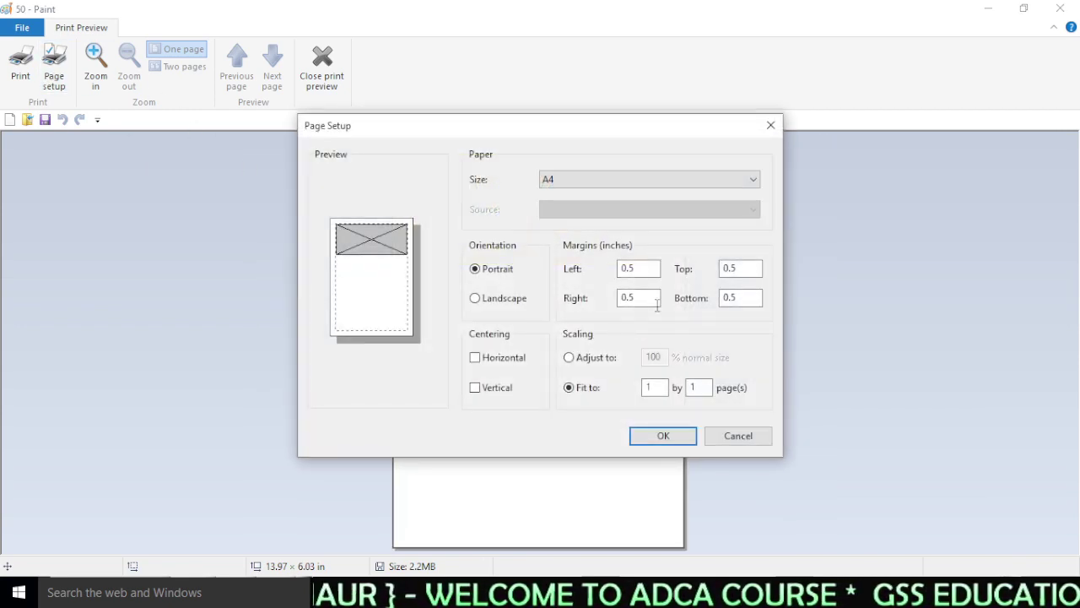
left_click_drag(596, 123, 308, 60)
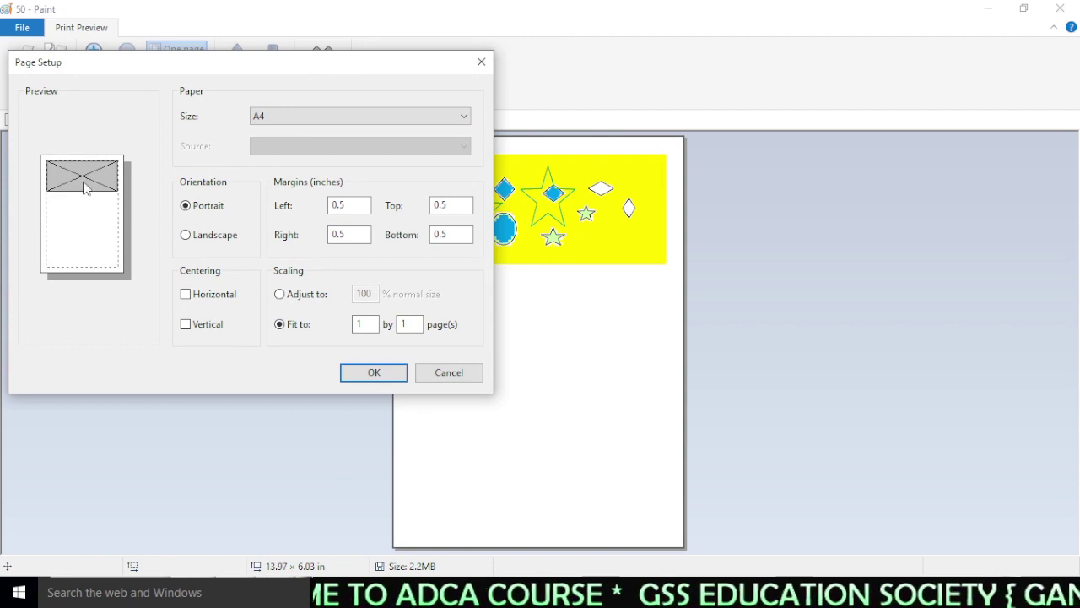
left_click(196, 294)
left_click_drag(309, 71, 385, 197)
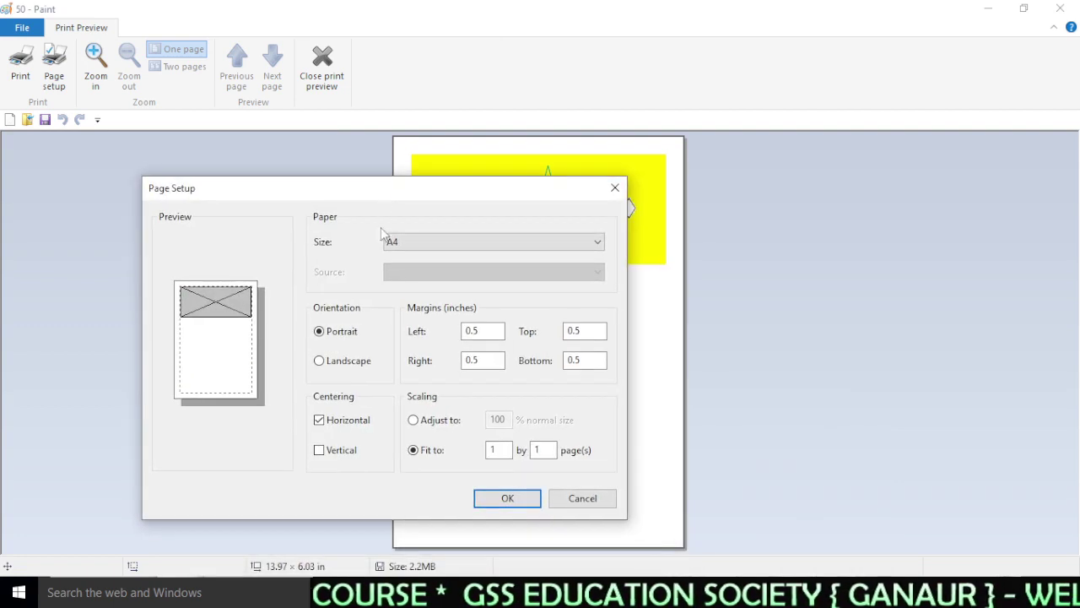
left_click(343, 454)
left_click(507, 498)
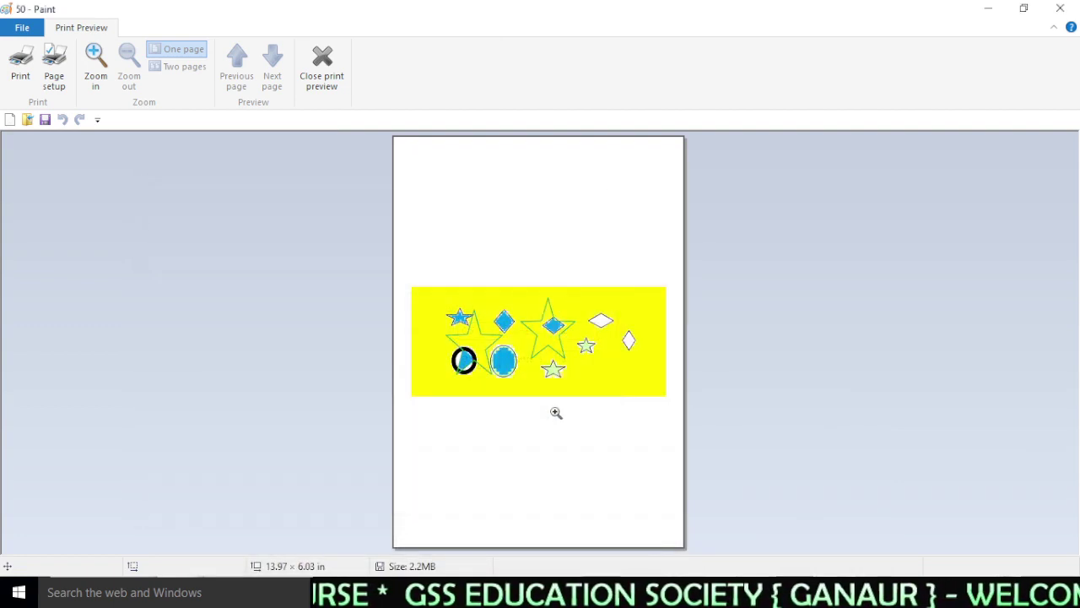
left_click(527, 346)
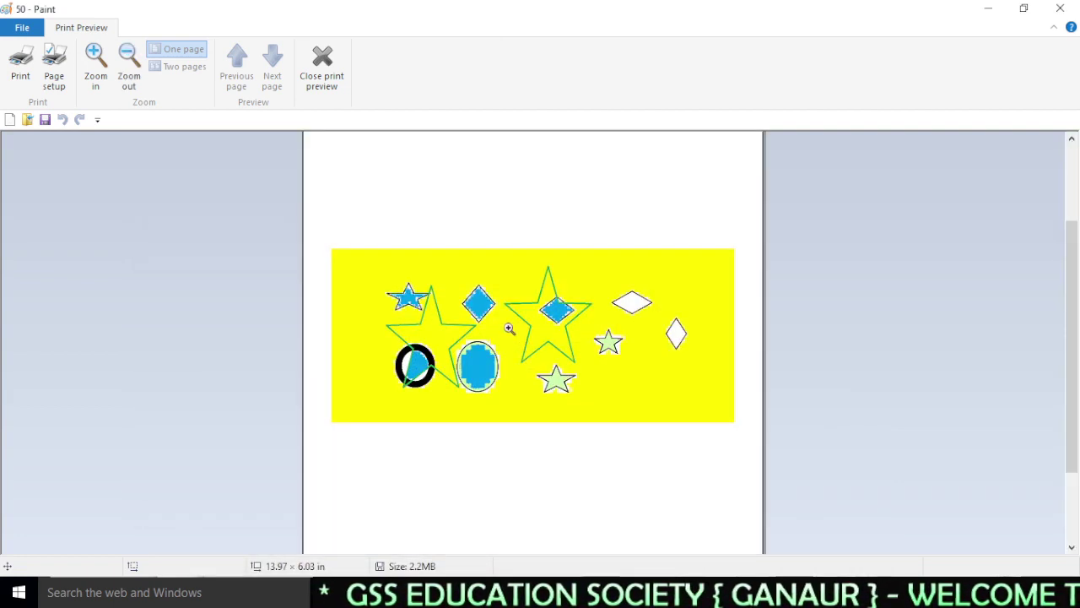
- Change the page orientation to Landscape and apply it to the centered picture
left_click(59, 82)
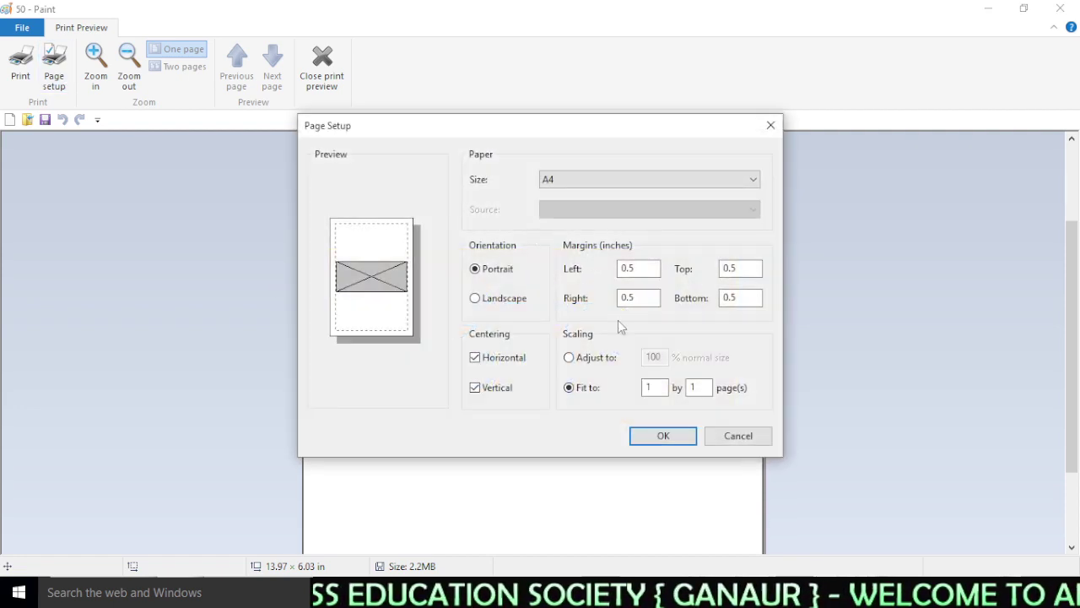
left_click(492, 306)
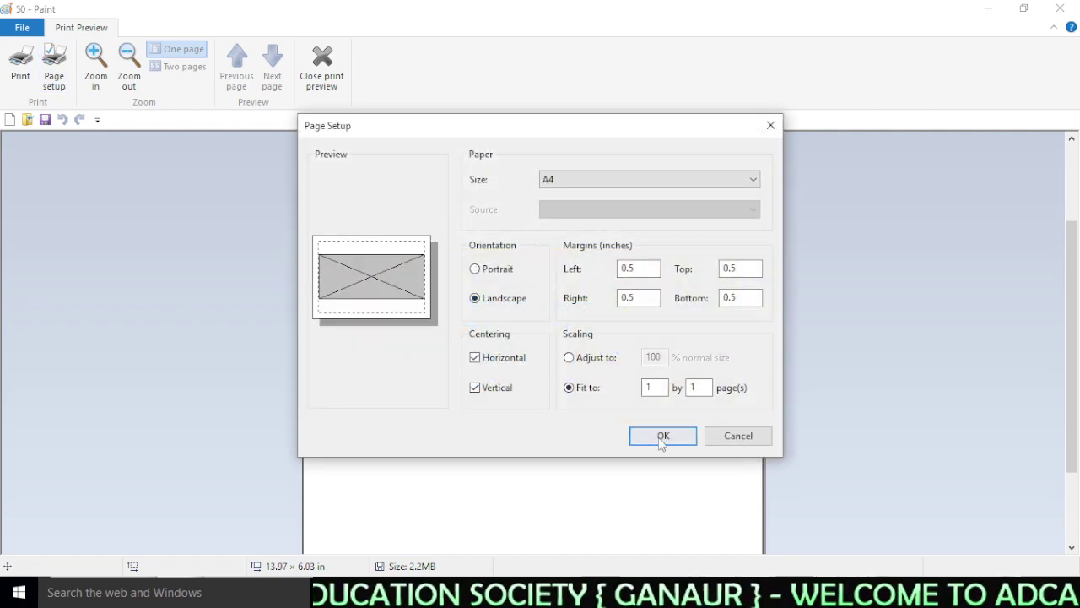
left_click(641, 437)
left_click(546, 319)
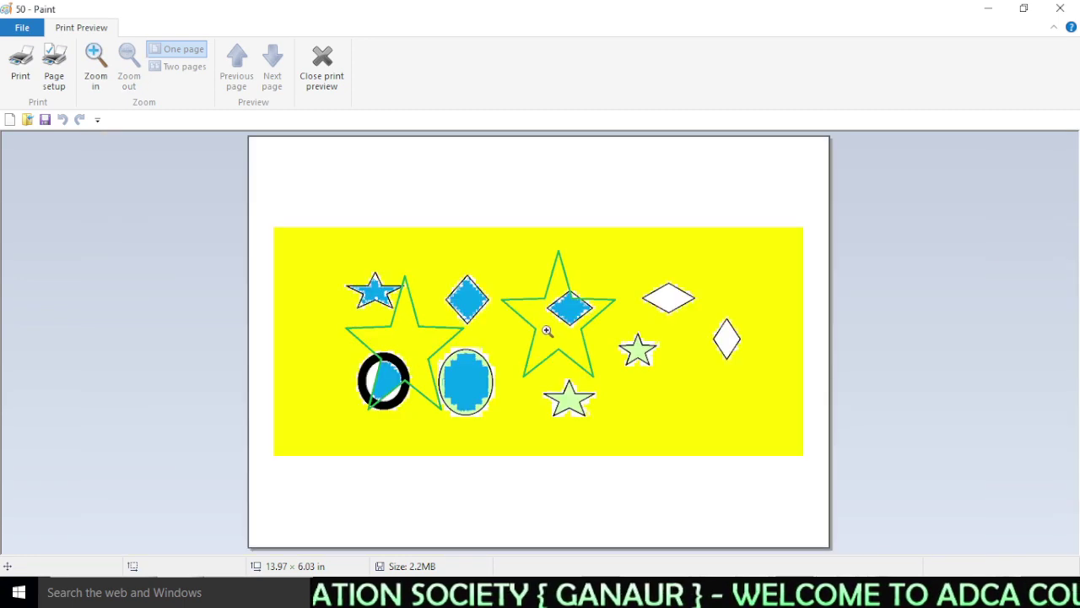
- Scale the picture to fit 1 by 2 pages and apply the page setup
left_click(54, 78)
left_click_drag(602, 128, 362, 33)
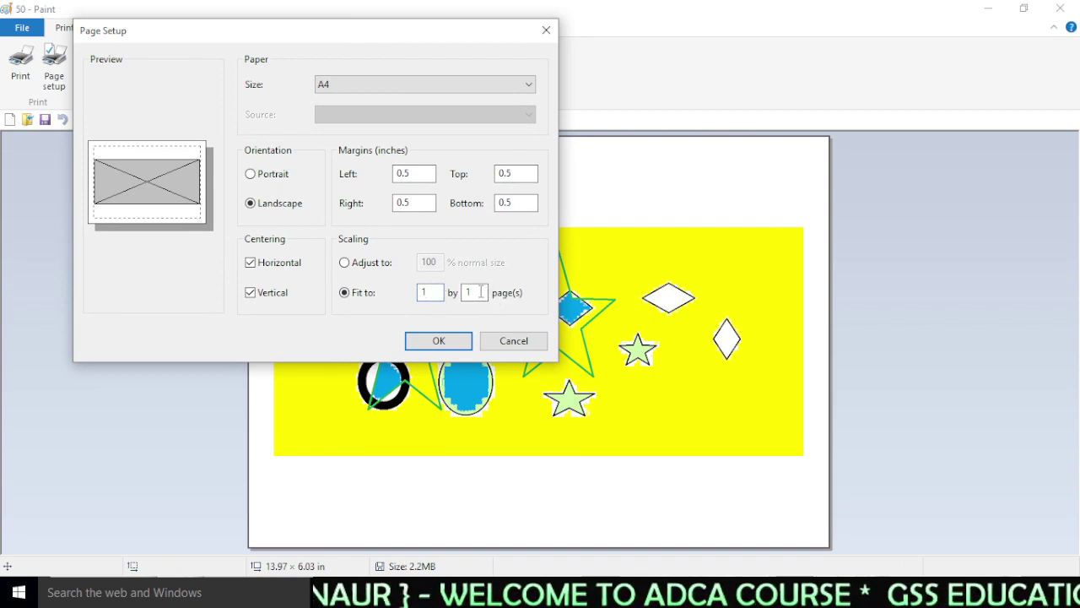
type("2")
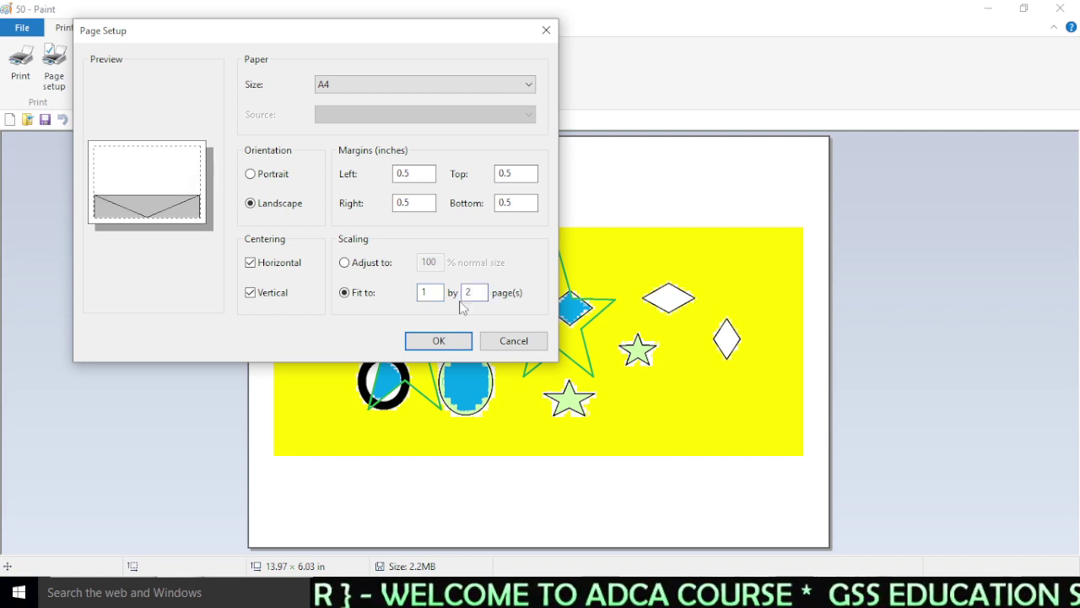
left_click(439, 341)
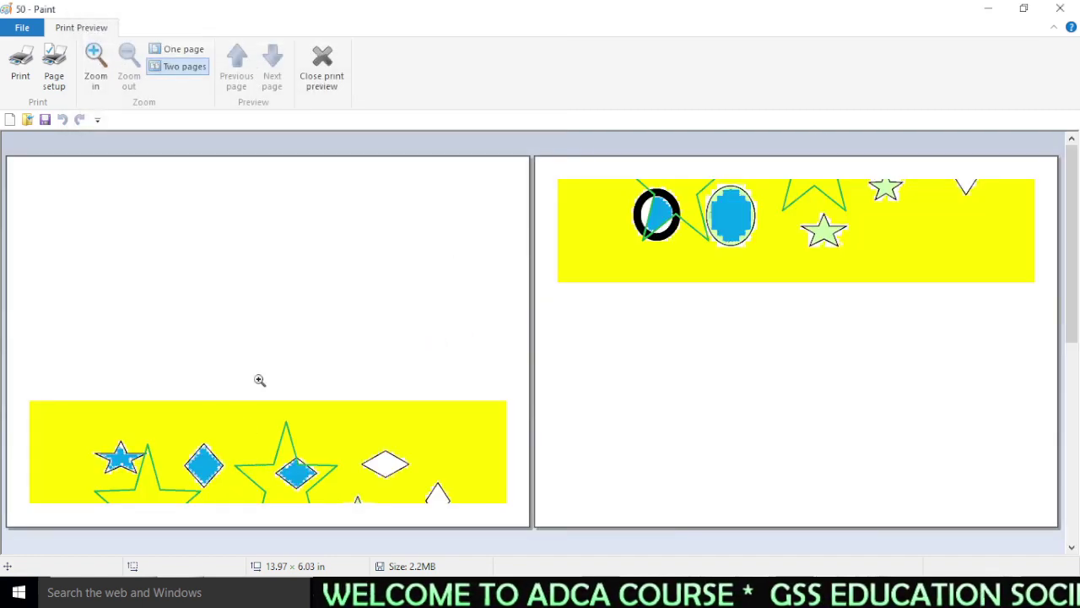
- Change the scaling to fit 2 by 1 pages and apply it to the preview
left_click(54, 74)
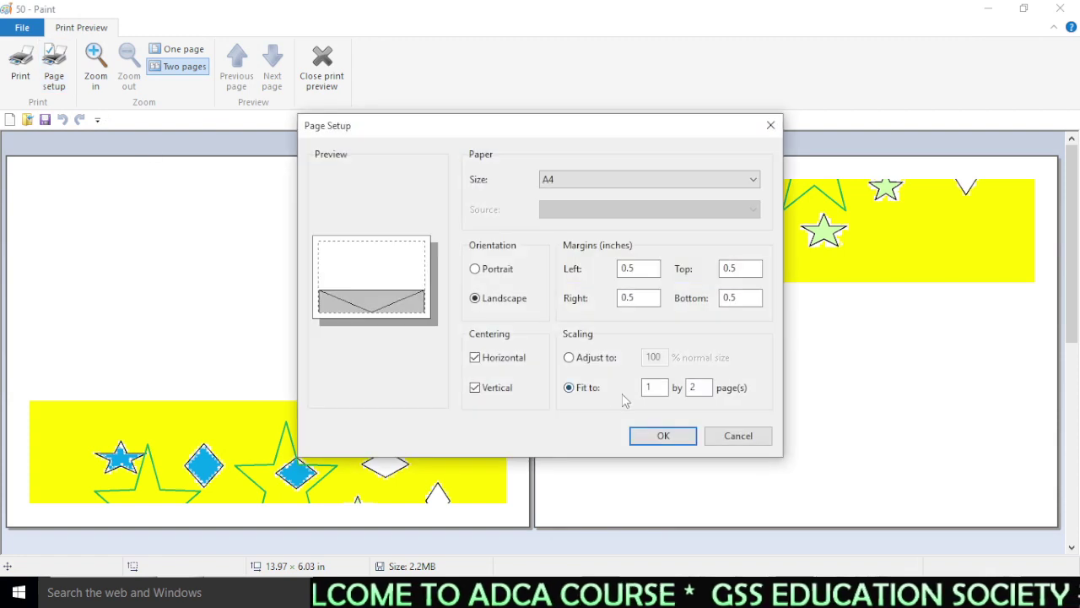
type("2")
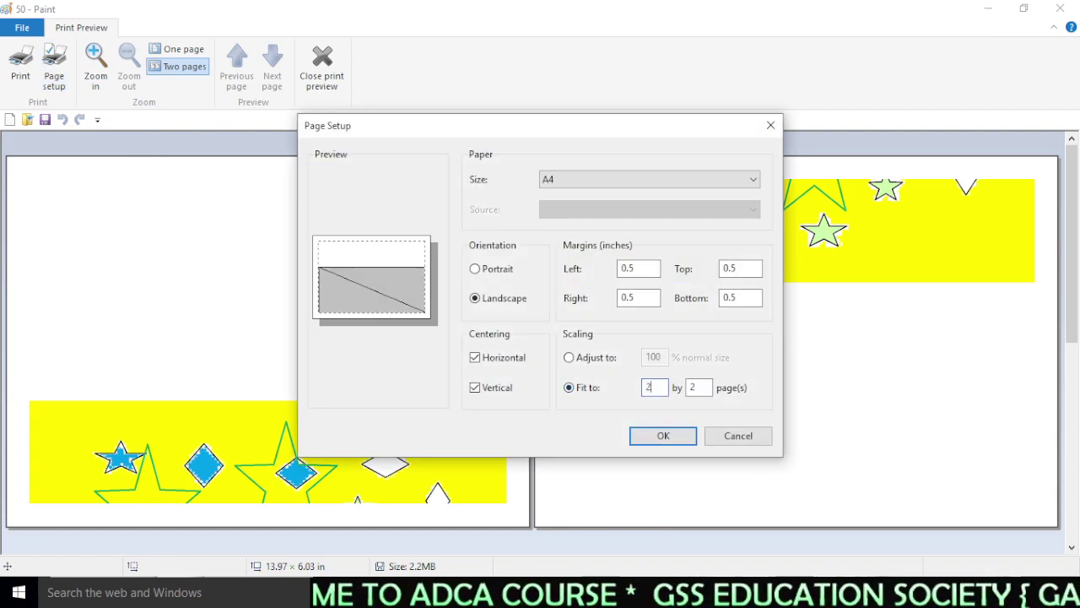
left_click(697, 388)
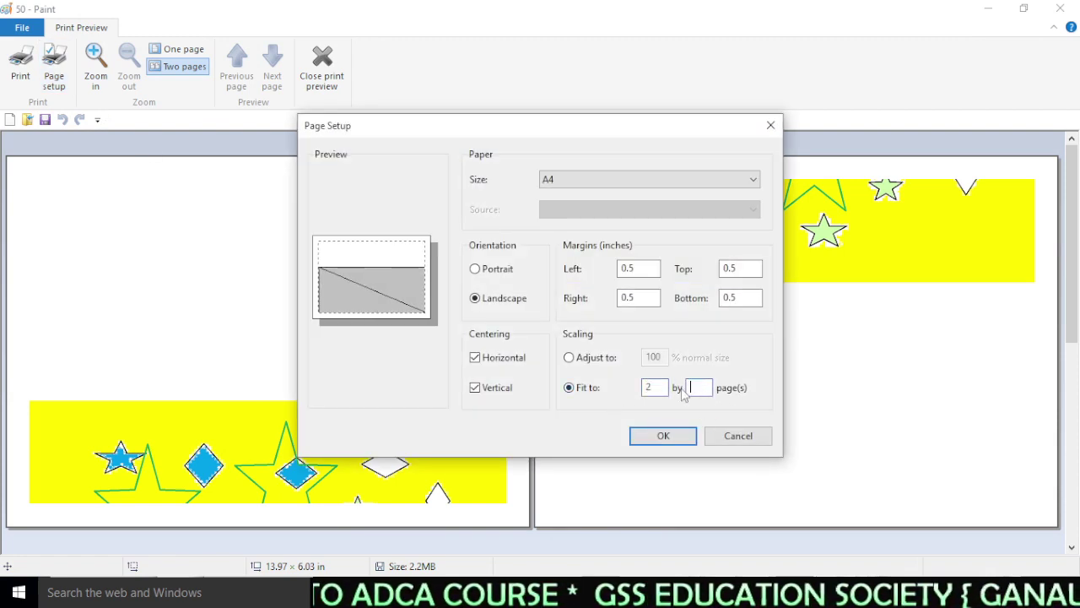
type("1")
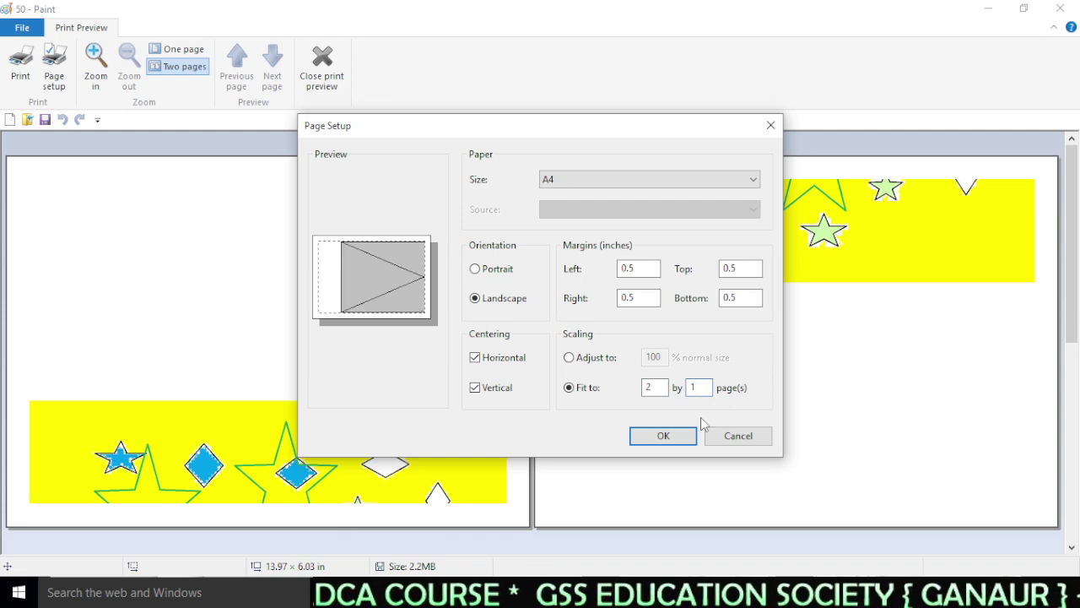
left_click(667, 436)
- Try the Adjust to scaling option, return to Fit to with 1 by 1 page, and apply the page setup
left_click(52, 88)
double_click(650, 387)
type("1")
left_click(708, 388)
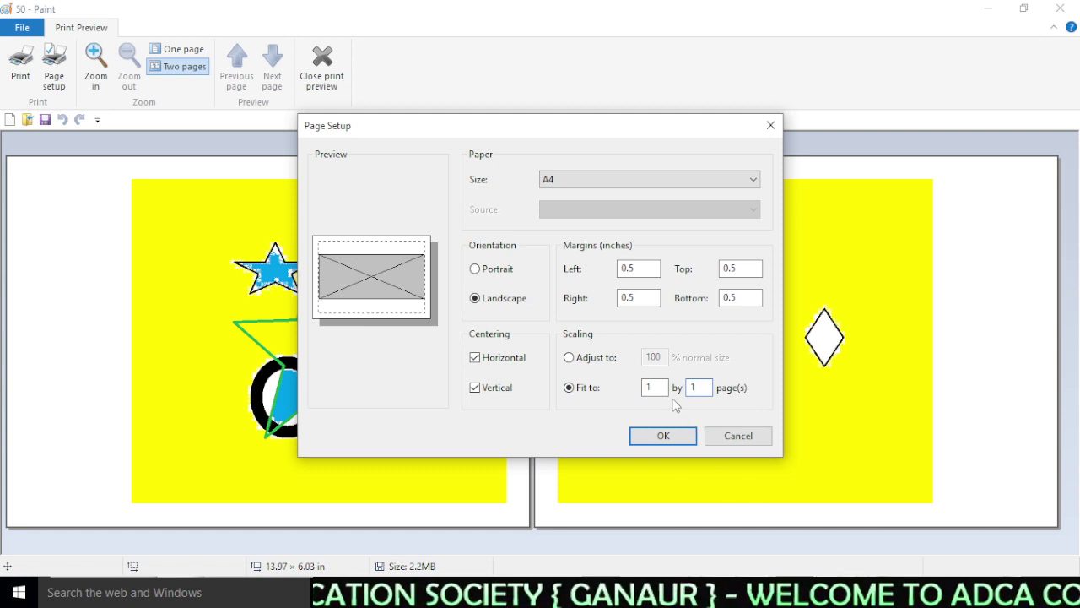
left_click(572, 360)
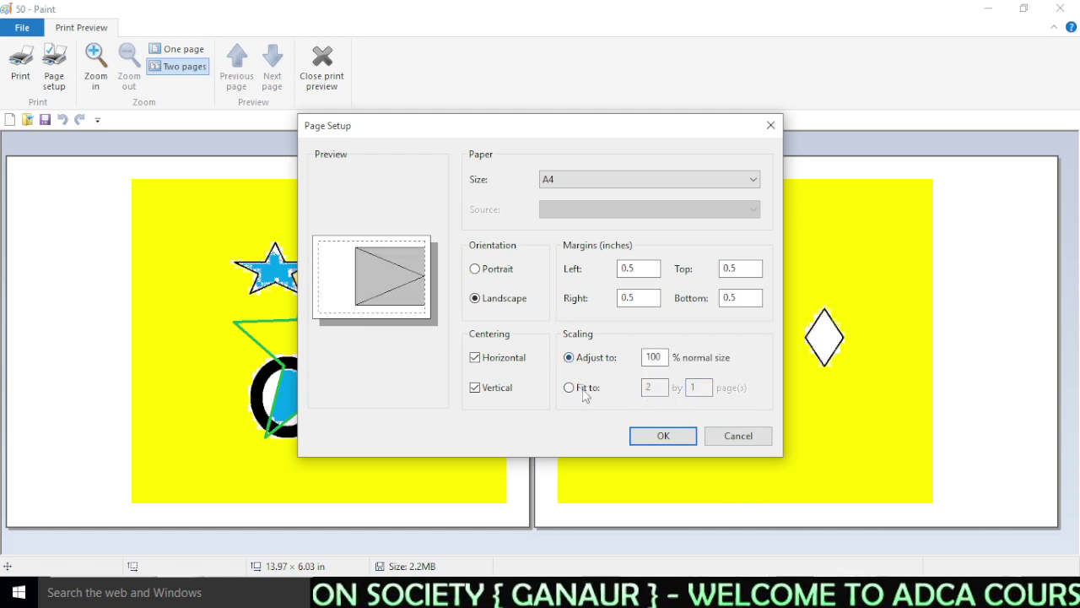
left_click(584, 389)
double_click(655, 387)
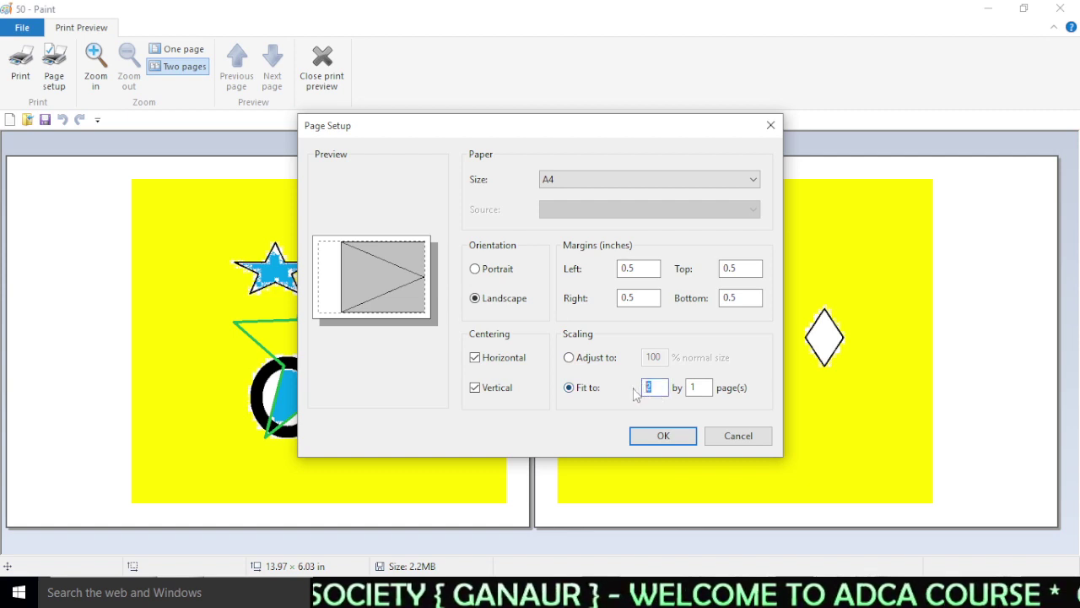
type("1")
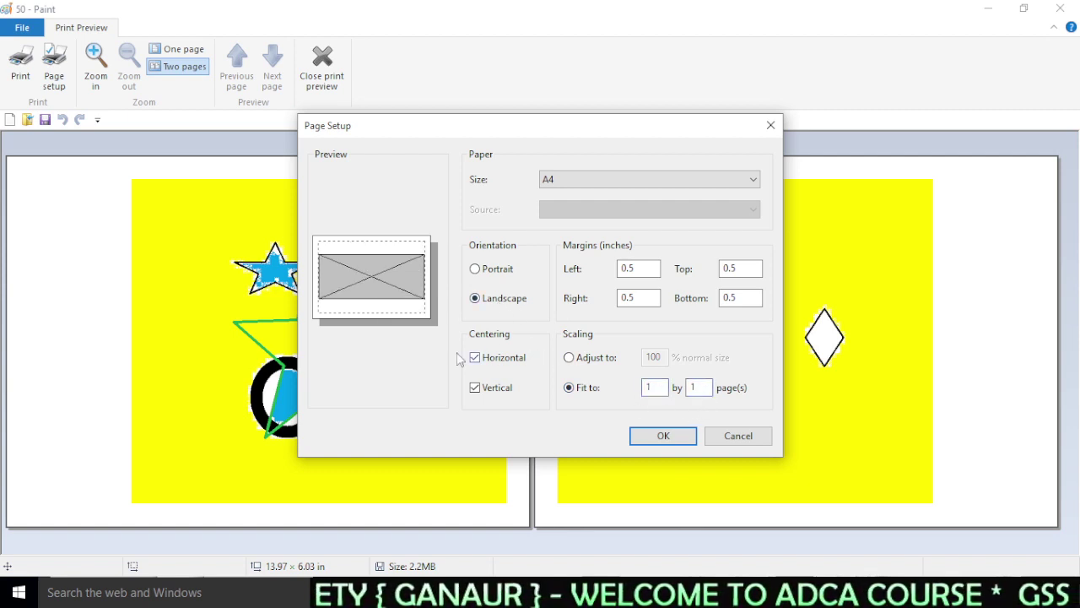
left_click(679, 439)
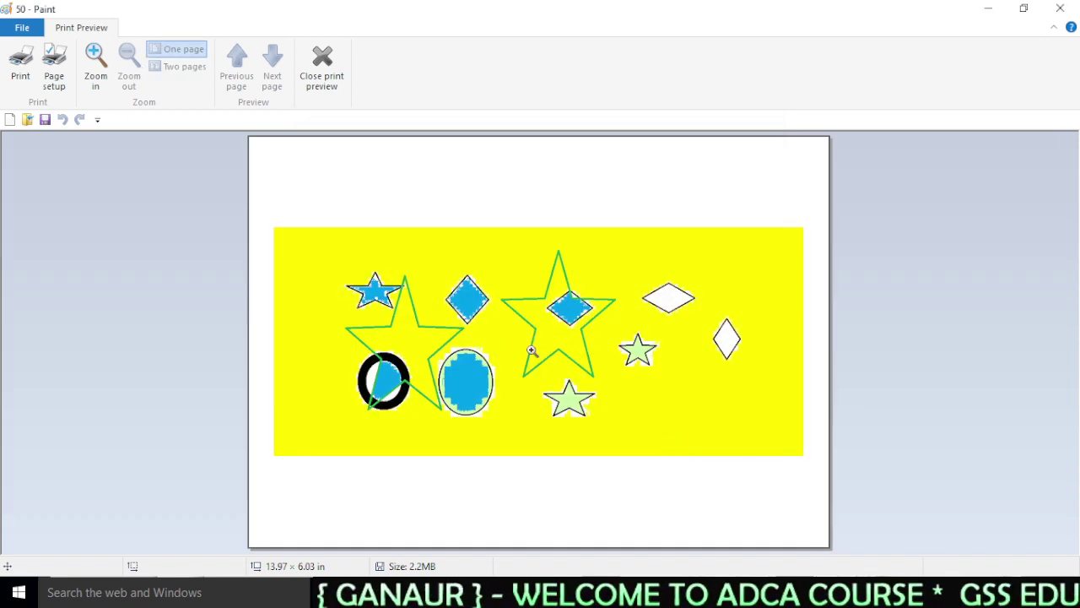
left_click(54, 71)
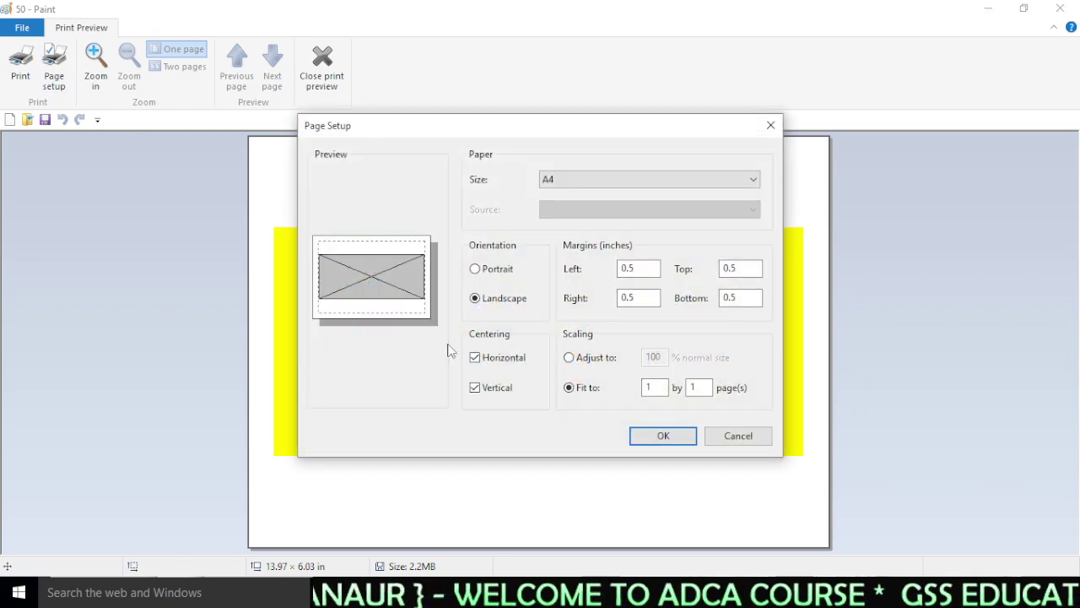
left_click(736, 434)
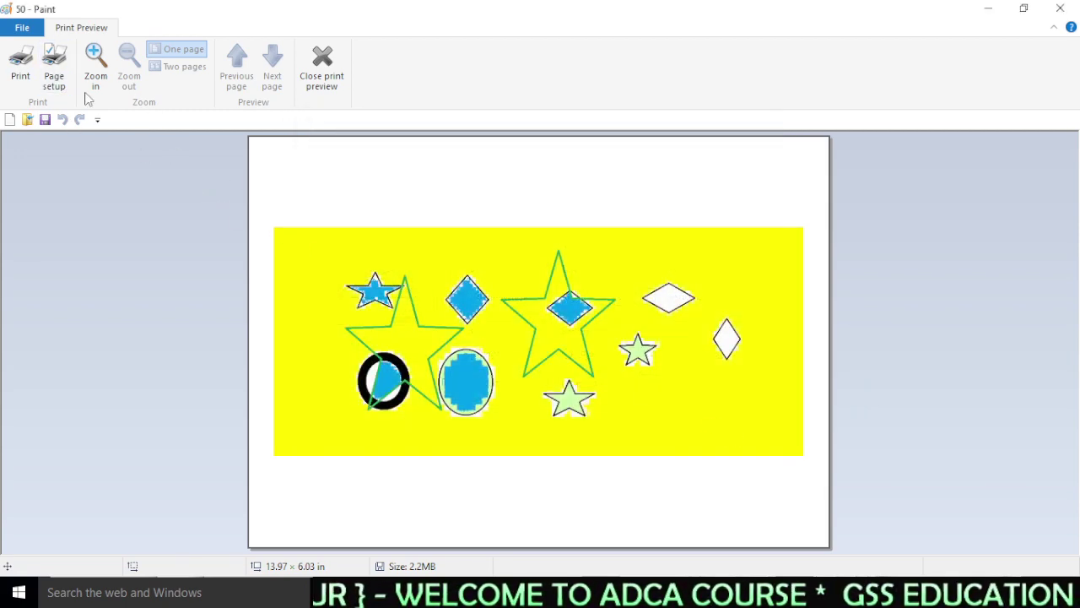
- Leave the preview for the print options, try the available printers, and select Microsoft Print to PDF
left_click(22, 72)
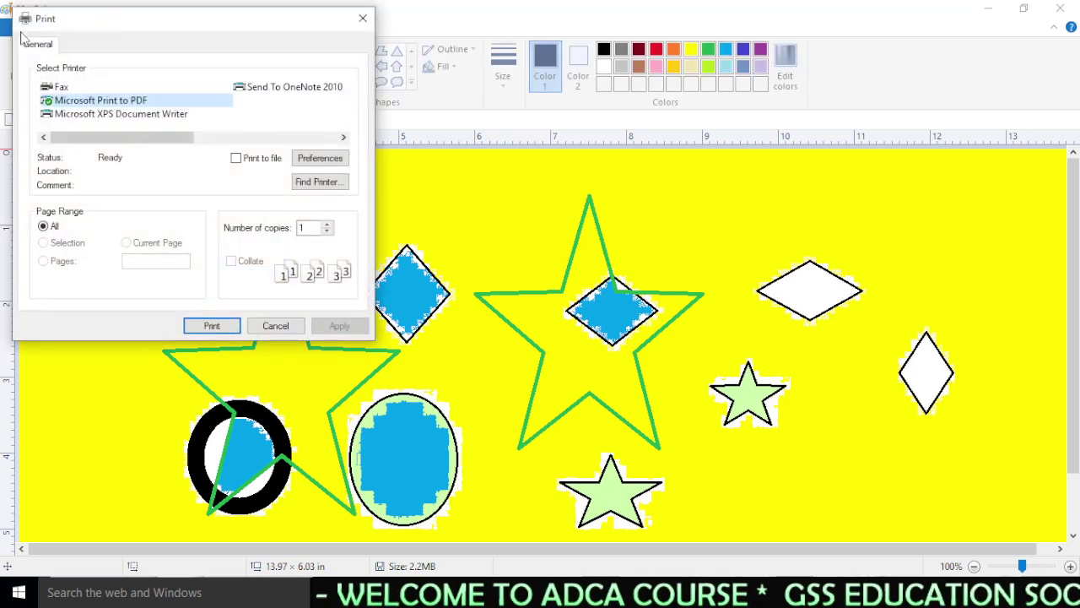
left_click(275, 326)
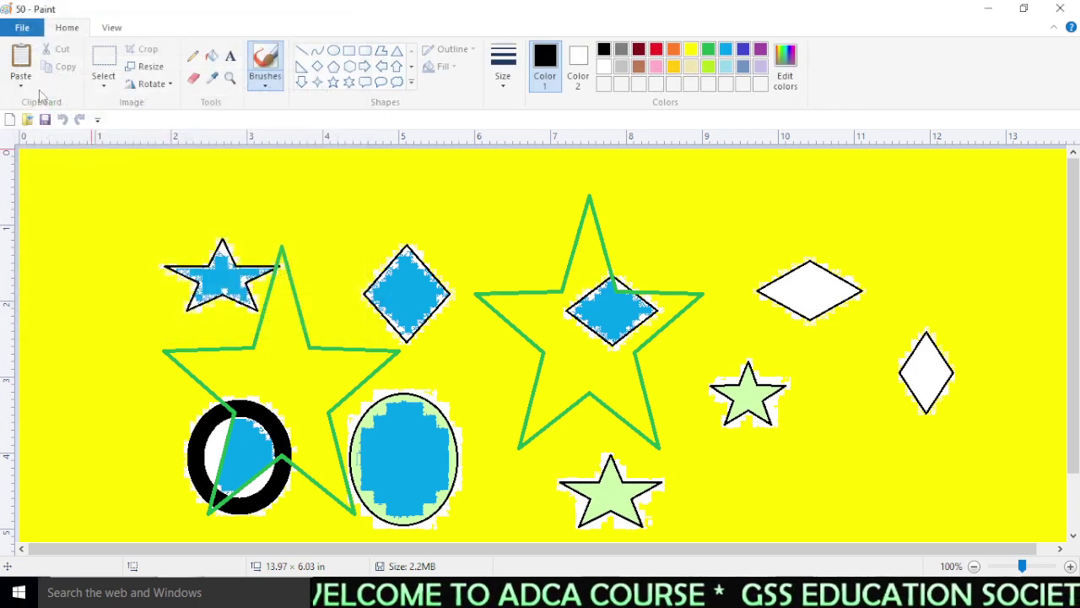
left_click(22, 28)
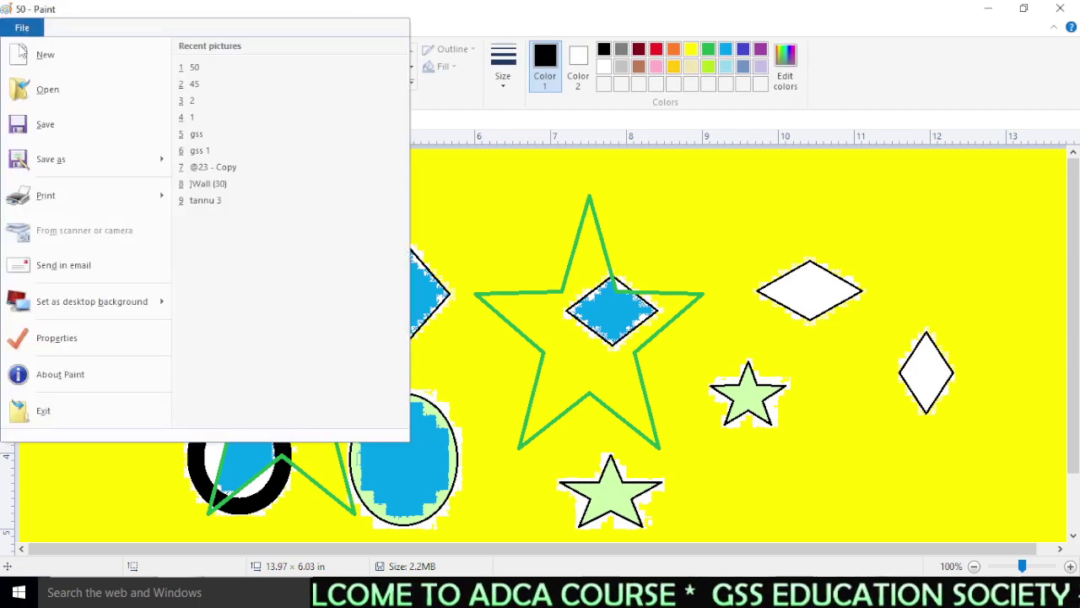
left_click(46, 195)
left_click_drag(237, 36, 471, 80)
left_click_drag(392, 190, 319, 207)
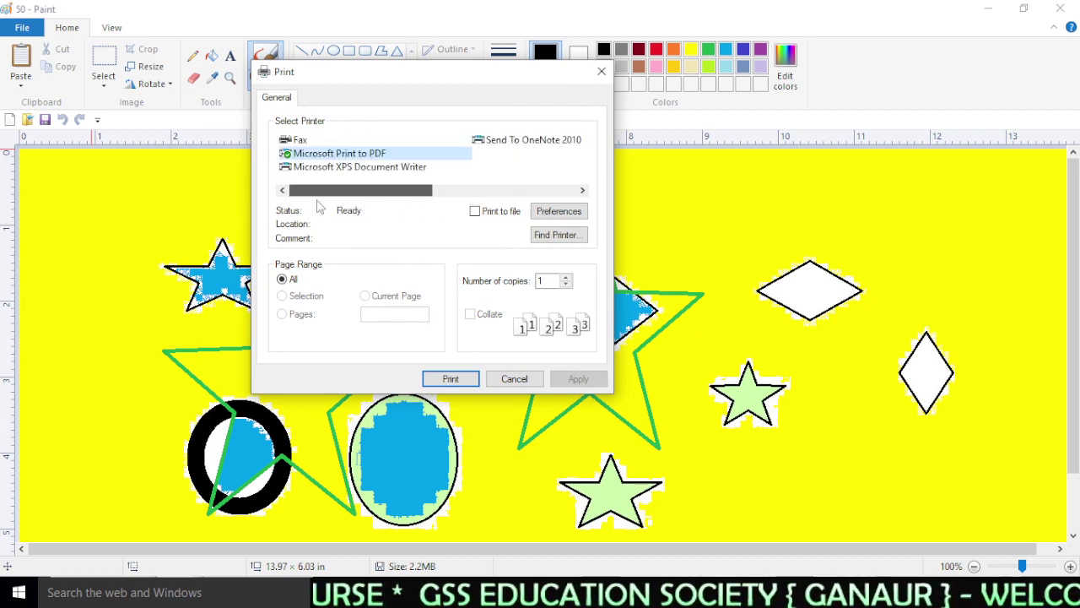
left_click(528, 140)
left_click(358, 166)
left_click(348, 155)
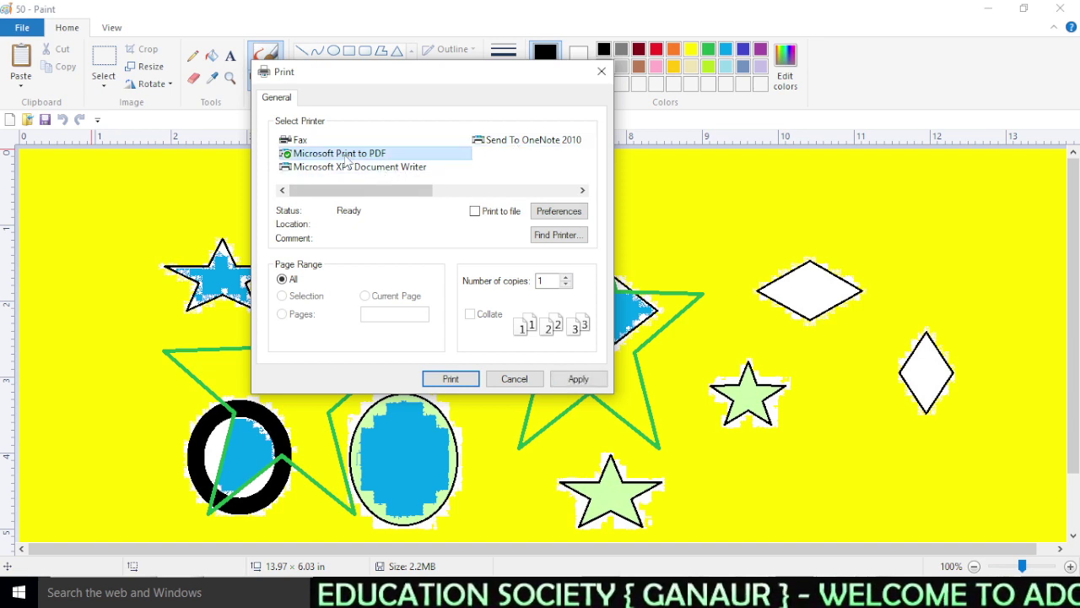
- Examine the number of copies and page range settings, and close the print options without printing
left_click(555, 280)
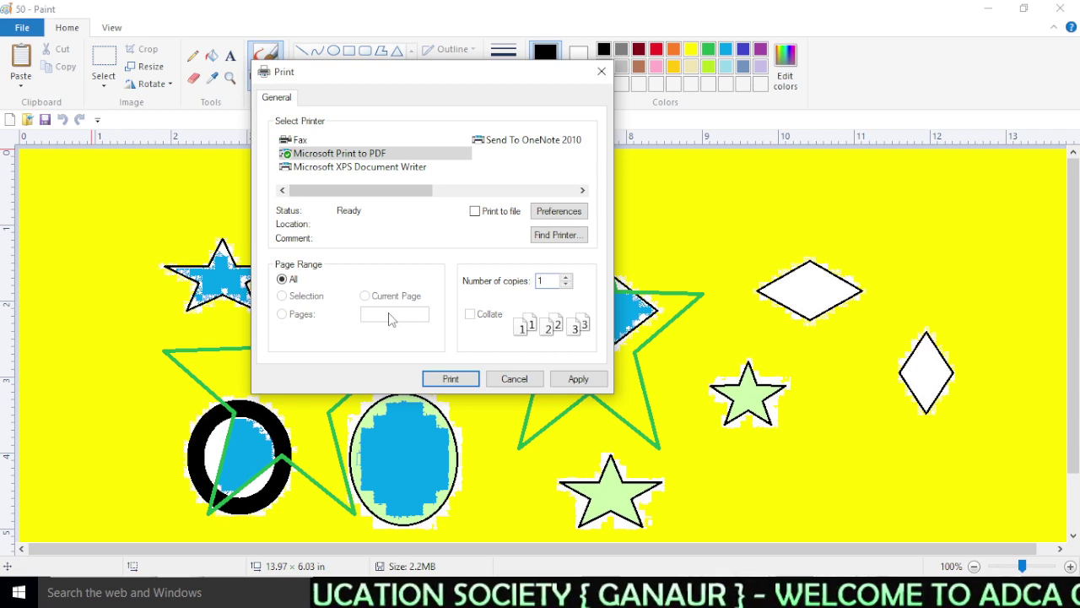
left_click_drag(457, 72, 483, 70)
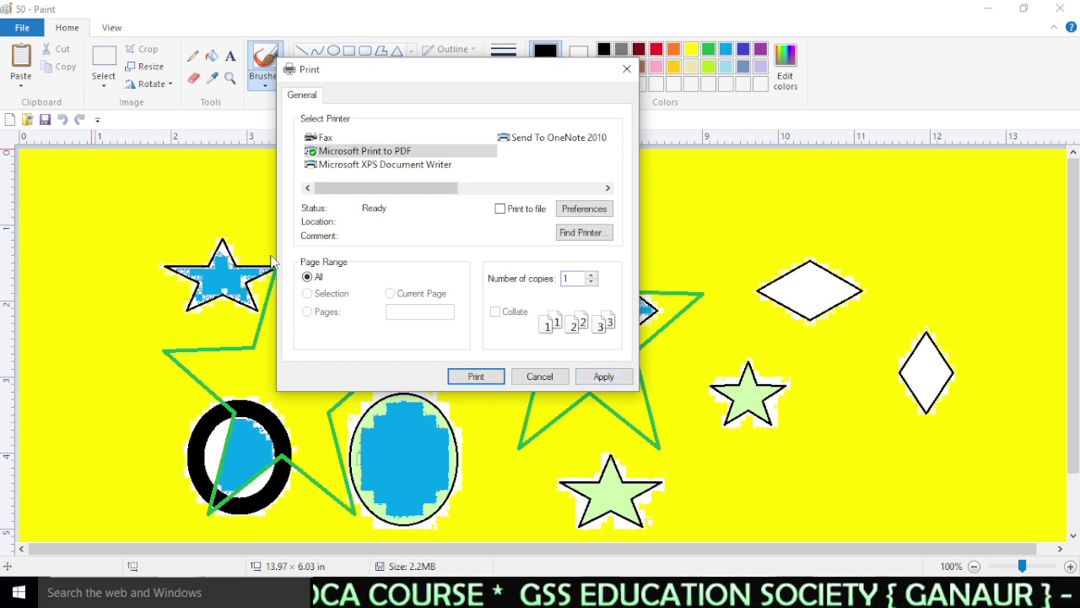
left_click_drag(426, 77, 413, 83)
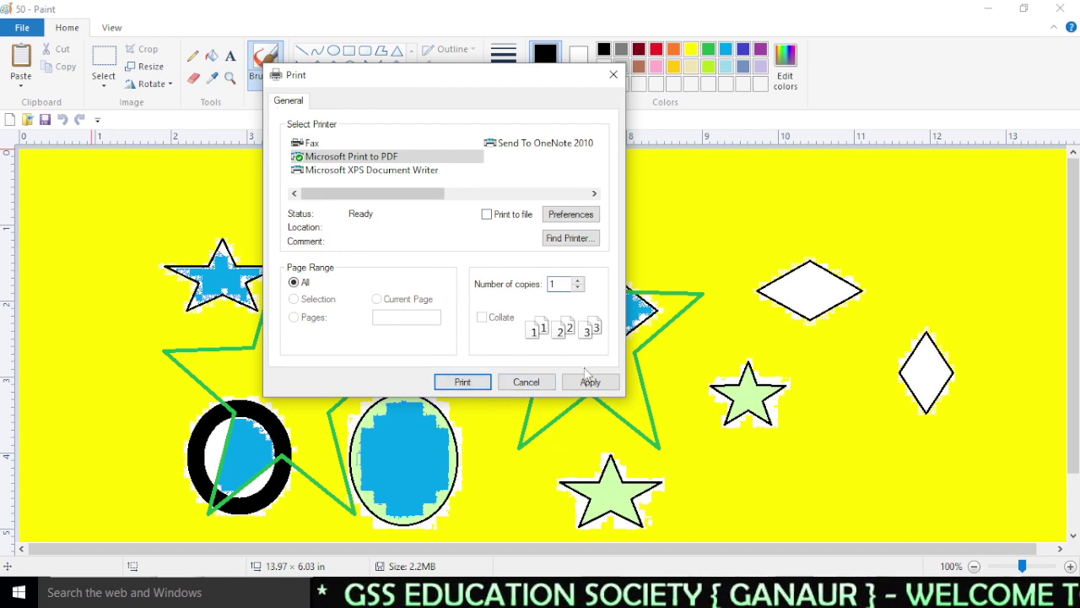
left_click(524, 381)
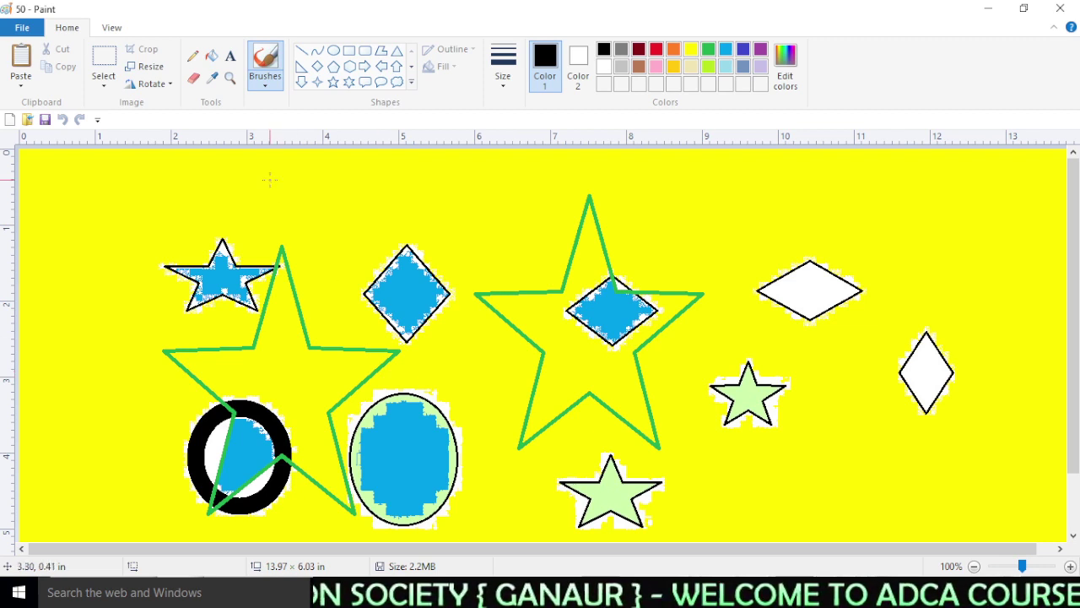
- Set the picture as the desktop background with the Fill option, check it on the desktop, and return to Paint
left_click(20, 28)
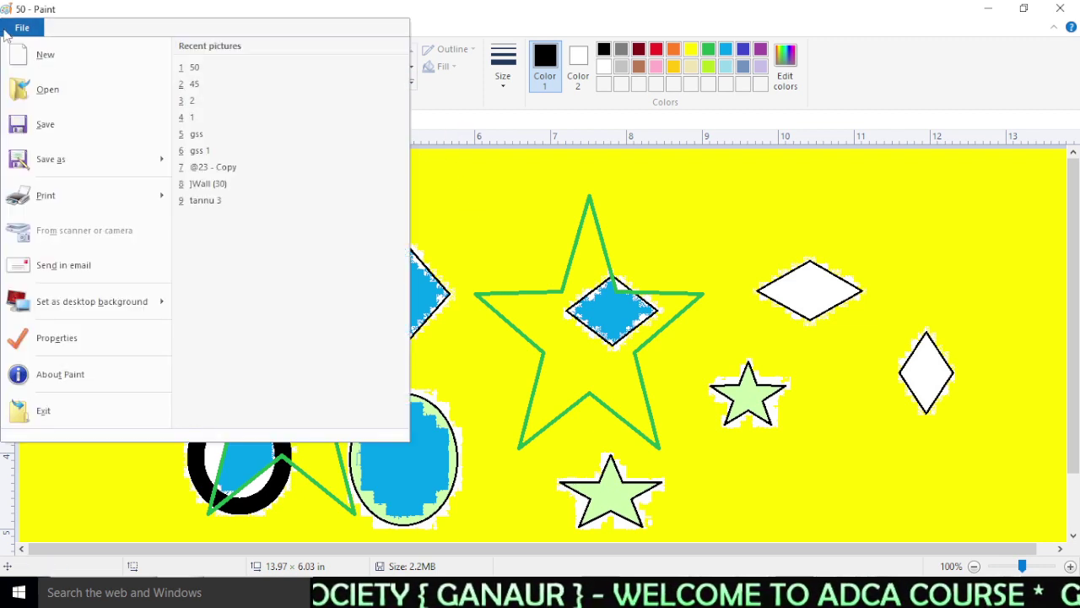
mouse_move(93, 207)
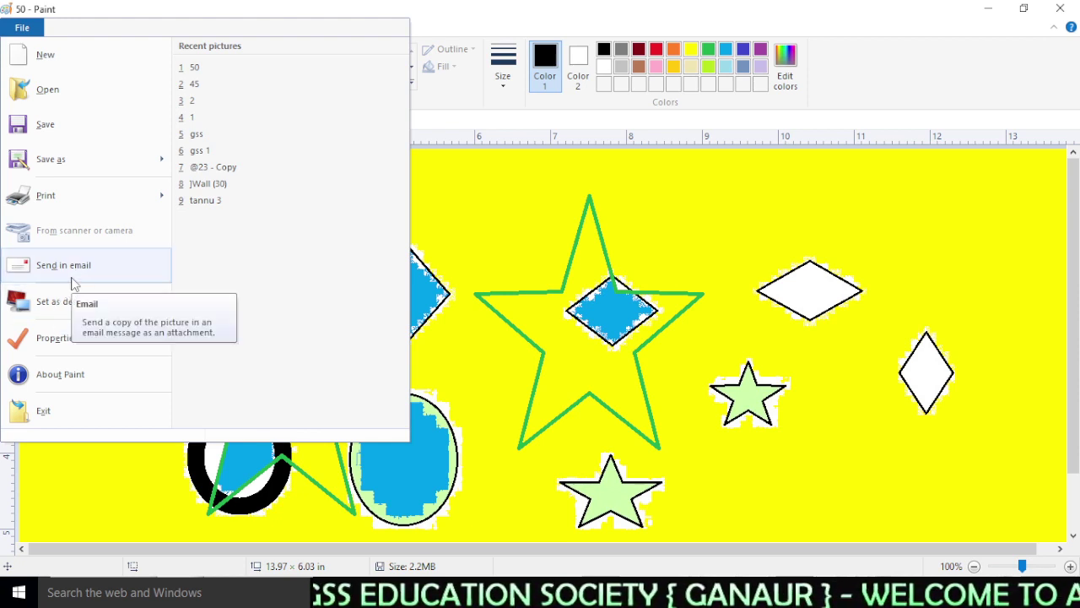
mouse_move(56, 313)
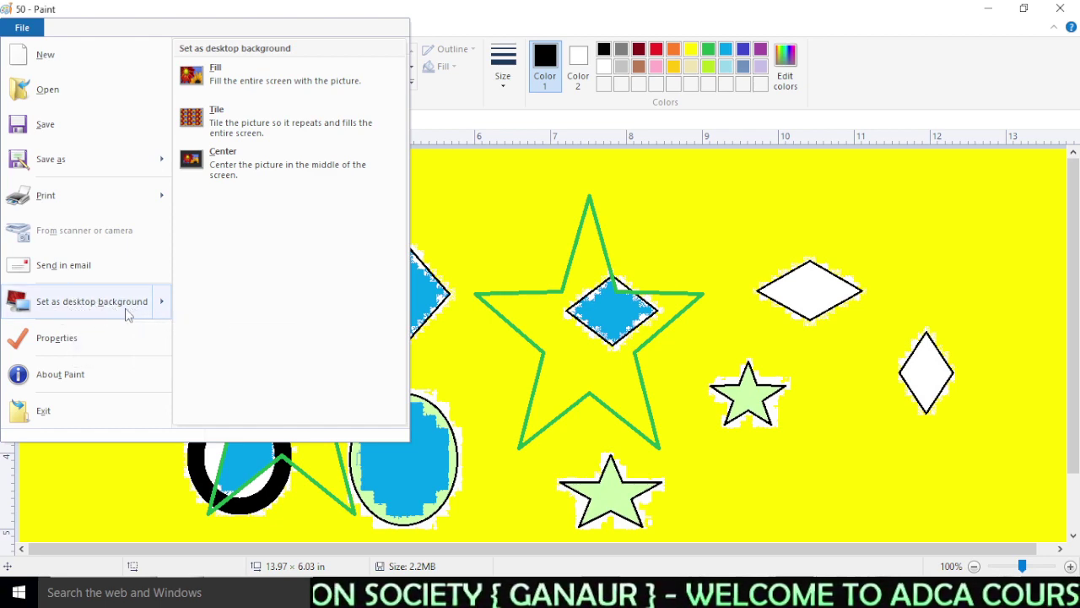
left_click(32, 28)
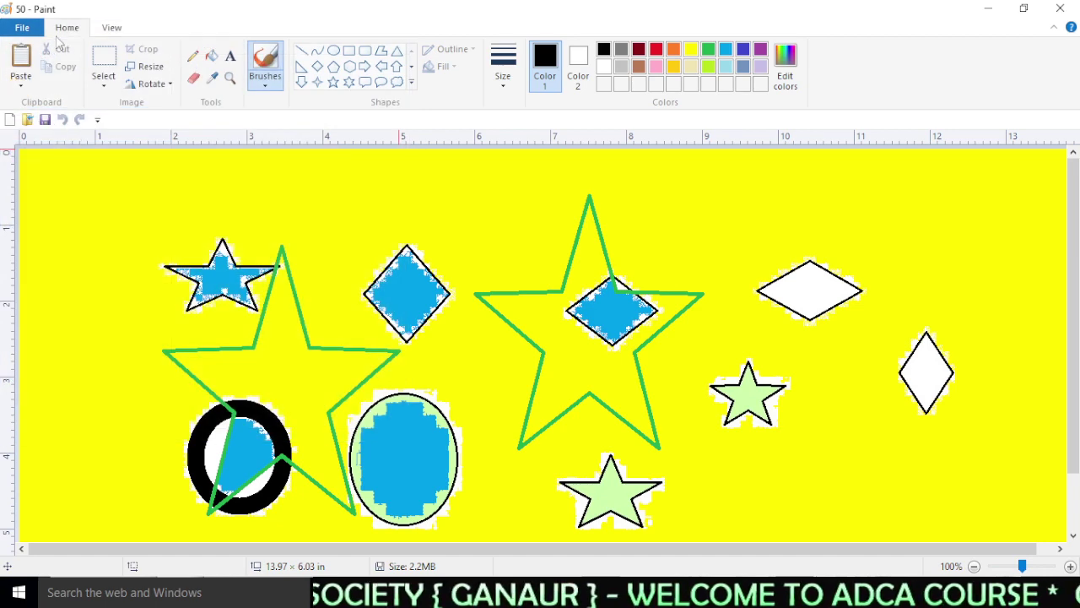
left_click(33, 30)
mouse_move(75, 306)
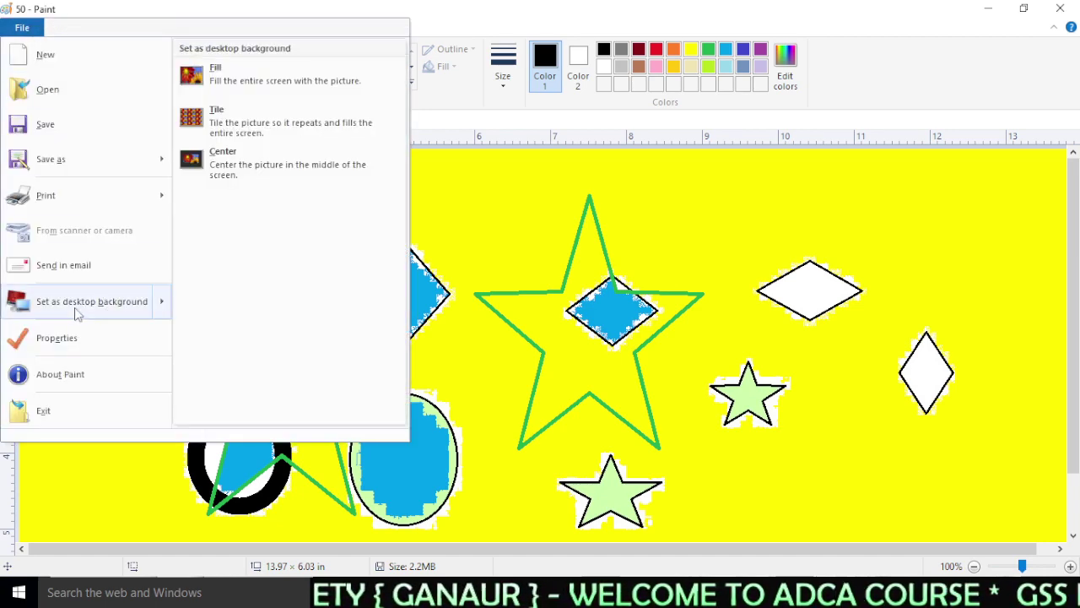
left_click(241, 80)
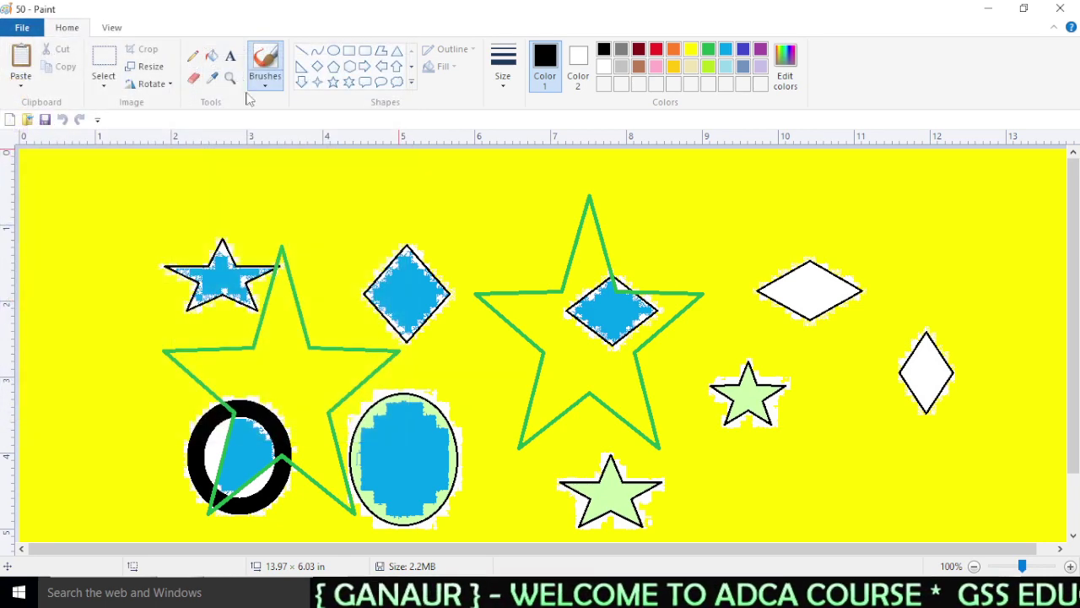
left_click(985, 8)
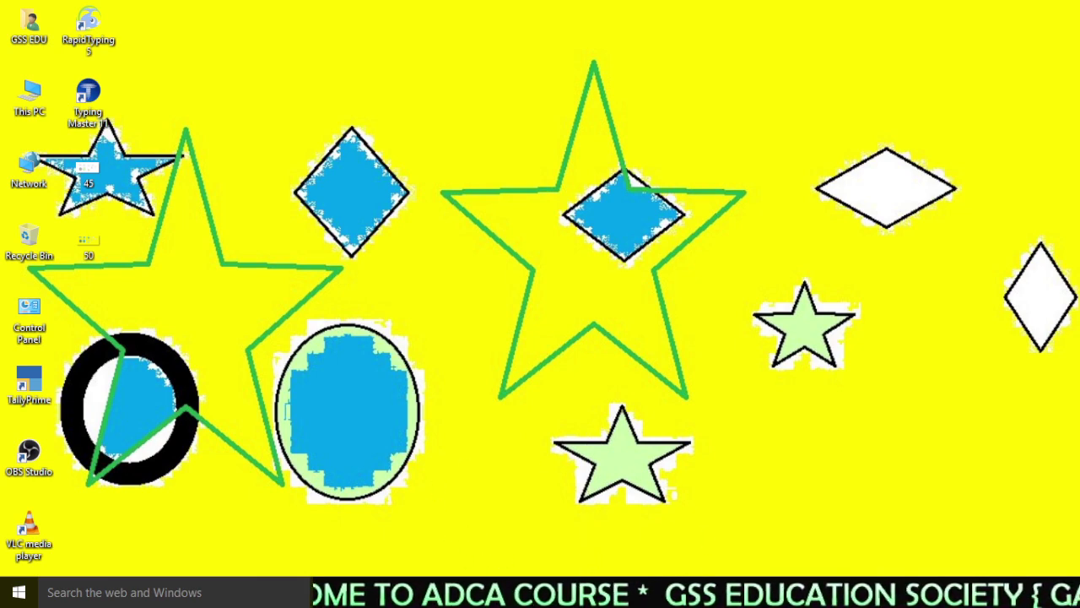
key("alt+Tab")
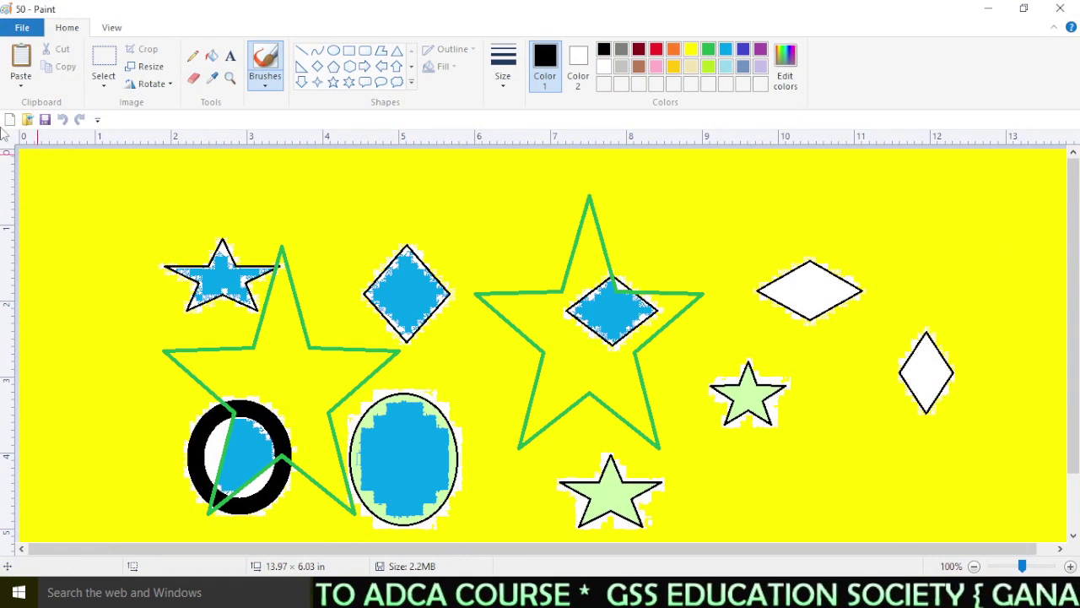
- Set the picture as a tiled desktop background, check it on the desktop, and return to Paint
left_click(22, 27)
mouse_move(46, 302)
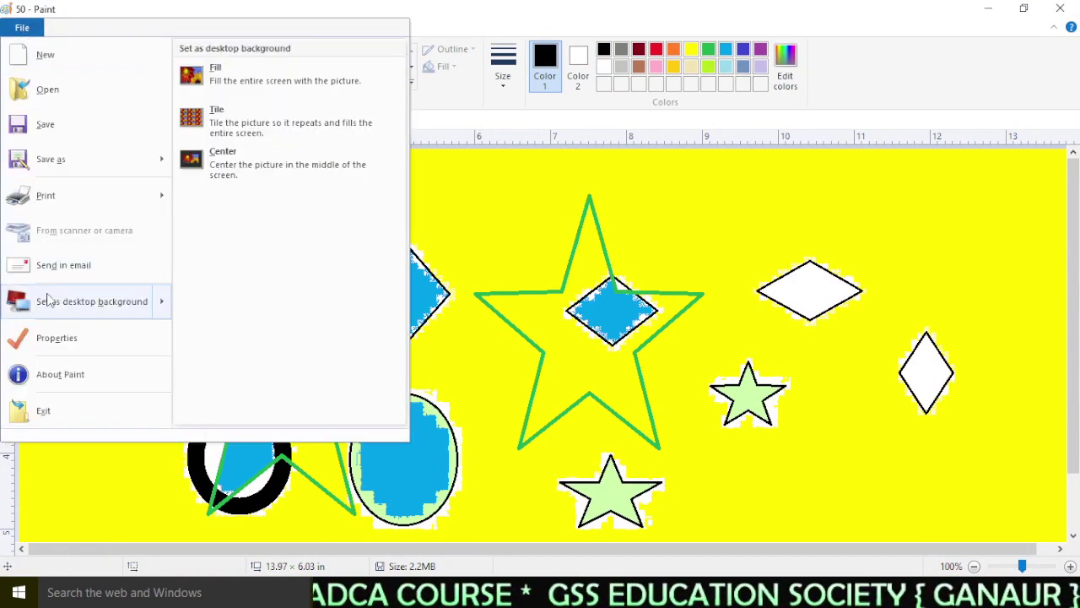
left_click(271, 120)
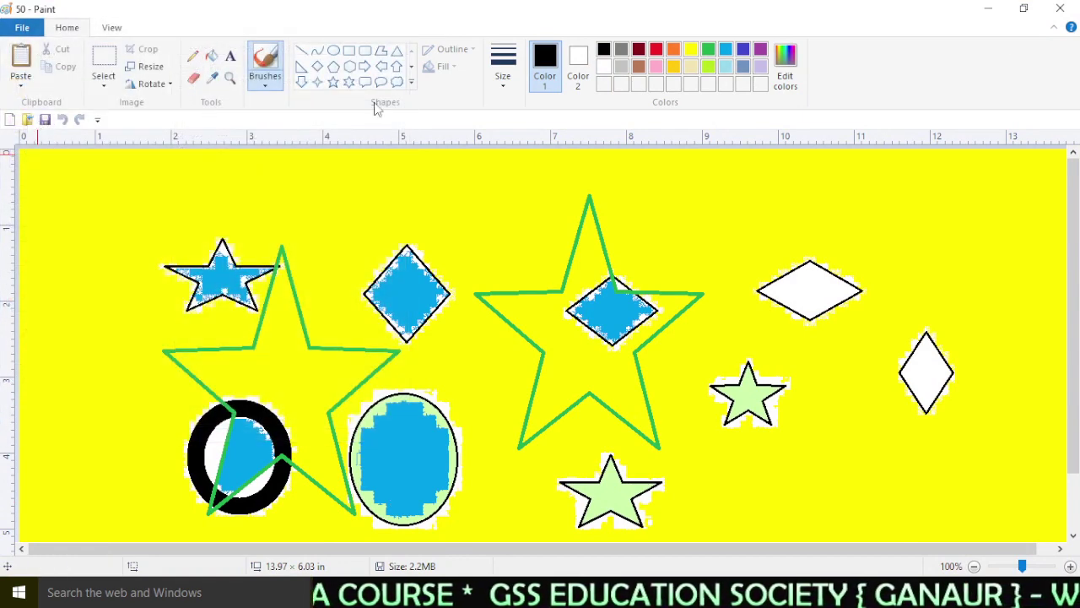
left_click(989, 15)
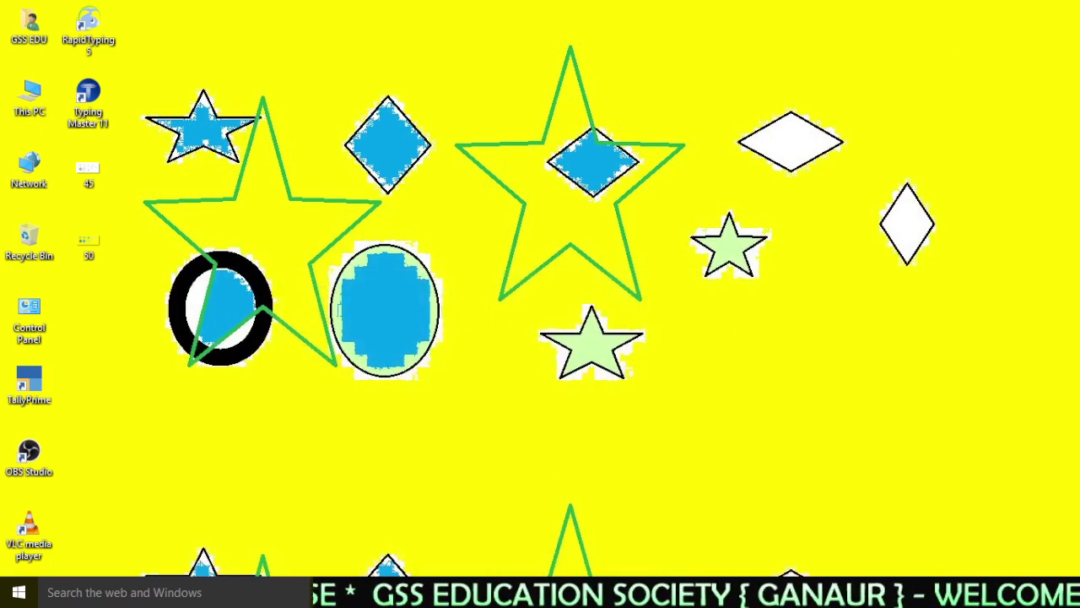
left_click(330, 592)
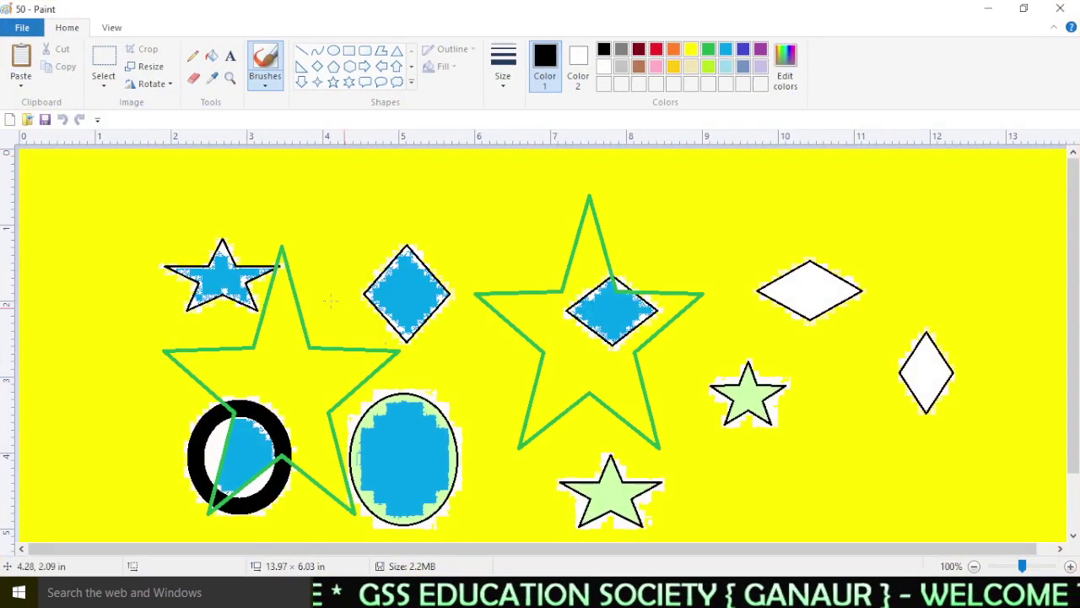
- Select an area of about 5.86 × 4.59 in around the shapes on the left half and crop the picture to it
left_click(104, 60)
left_click_drag(101, 182, 547, 531)
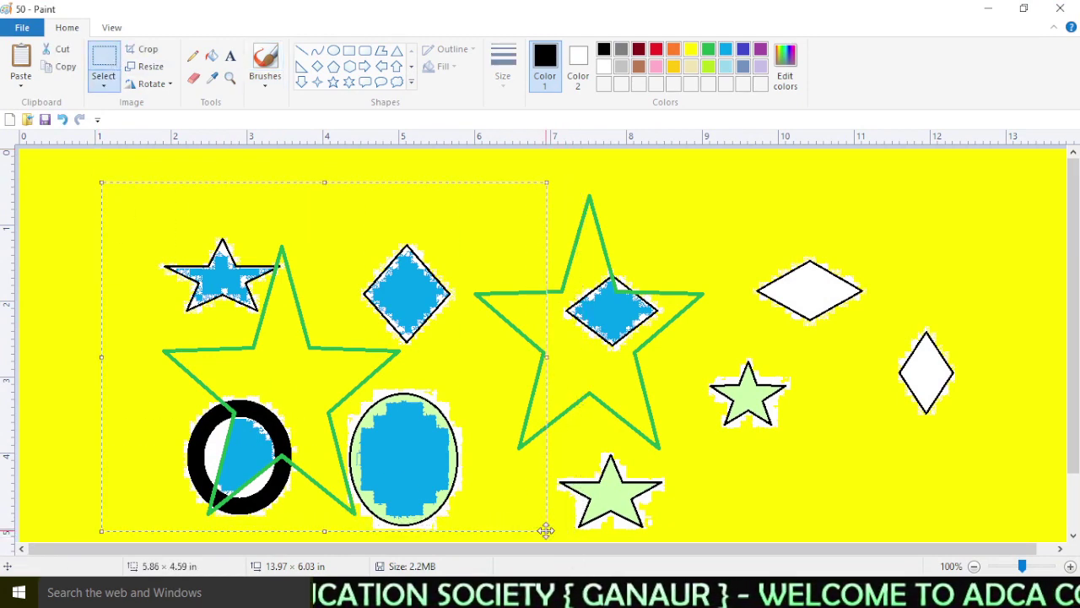
left_click(143, 49)
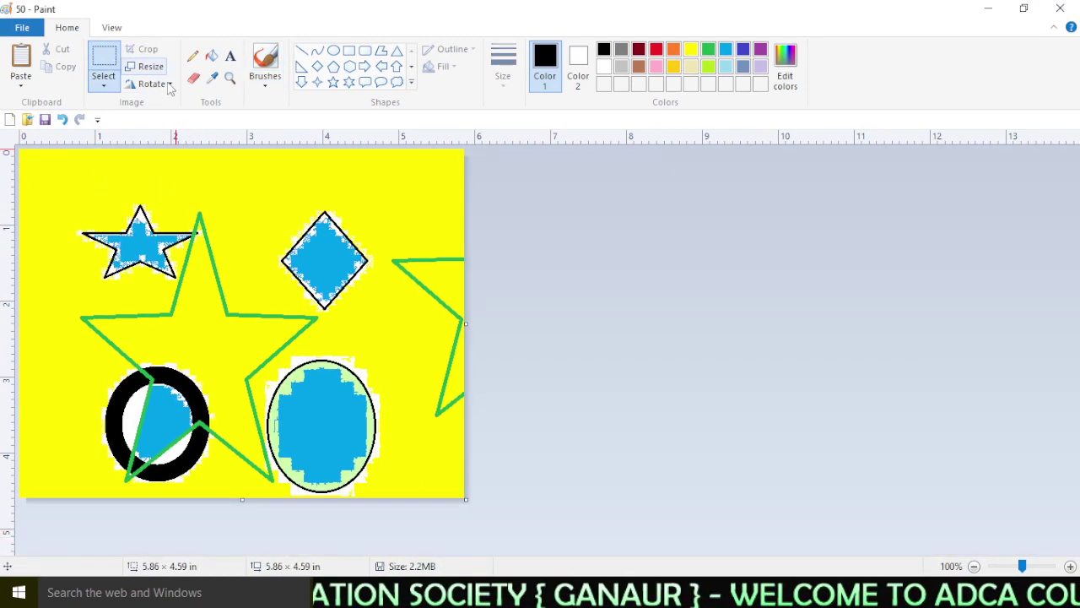
- Add the text "gss" near the top of the picture, between the small star and the blue diamond
left_click(229, 56)
left_click_drag(155, 168, 328, 205)
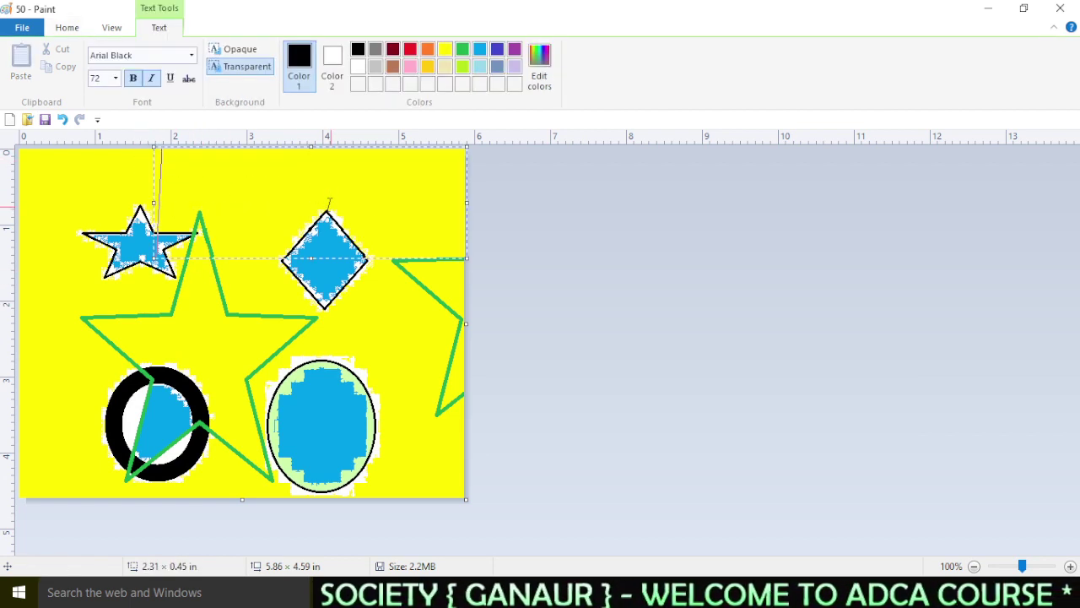
type("gss")
left_click(144, 322)
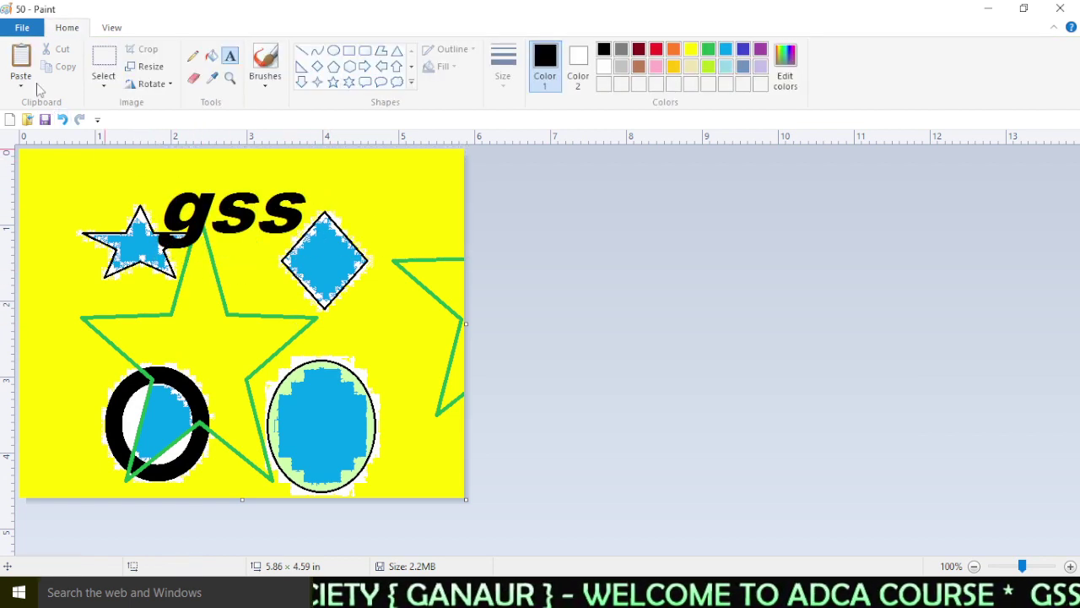
- Save the cropped picture, set it as a tiled desktop background, and check the desktop before returning to Paint
left_click(25, 30)
left_click(28, 30)
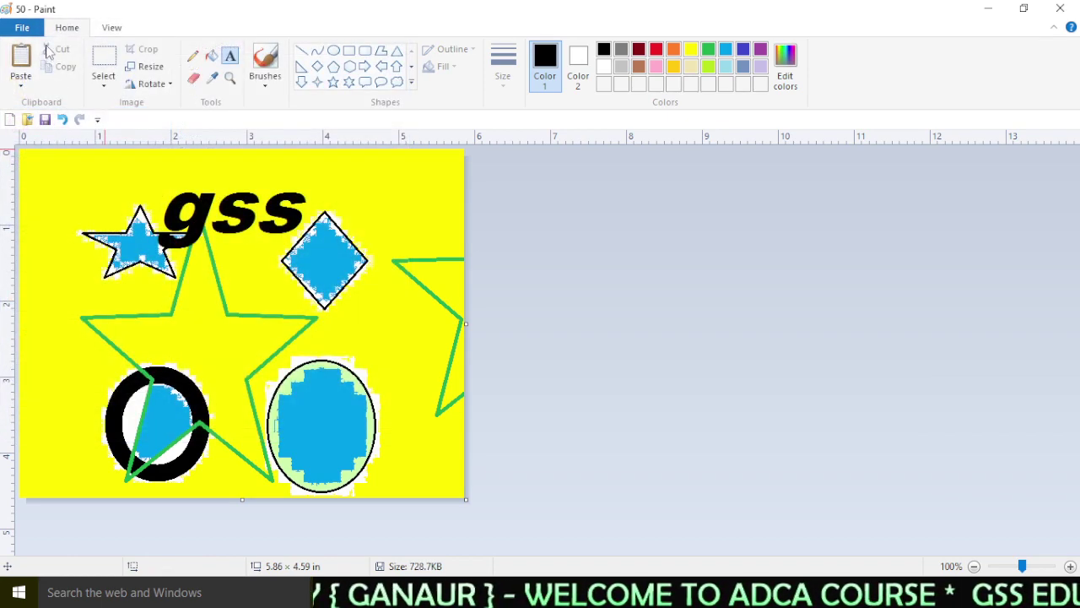
left_click(34, 30)
mouse_move(84, 301)
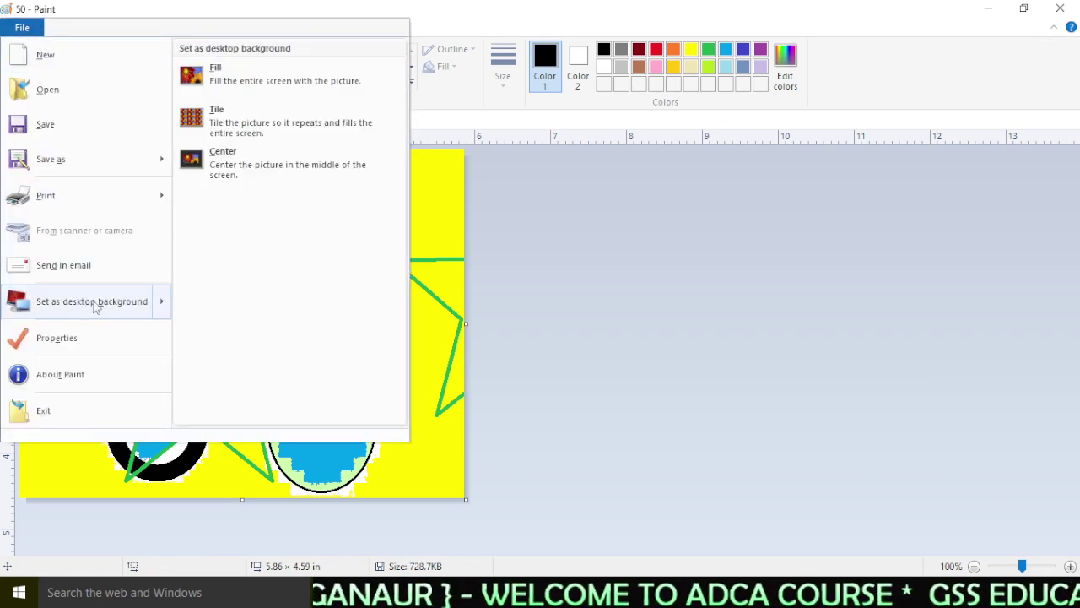
left_click(244, 116)
left_click(988, 8)
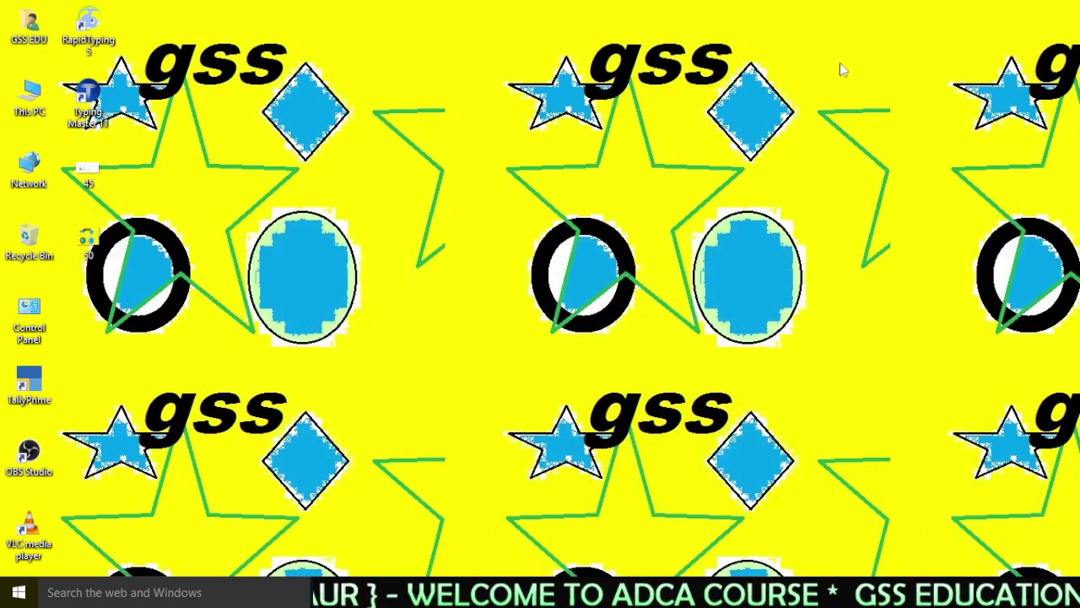
key("alt+Tab")
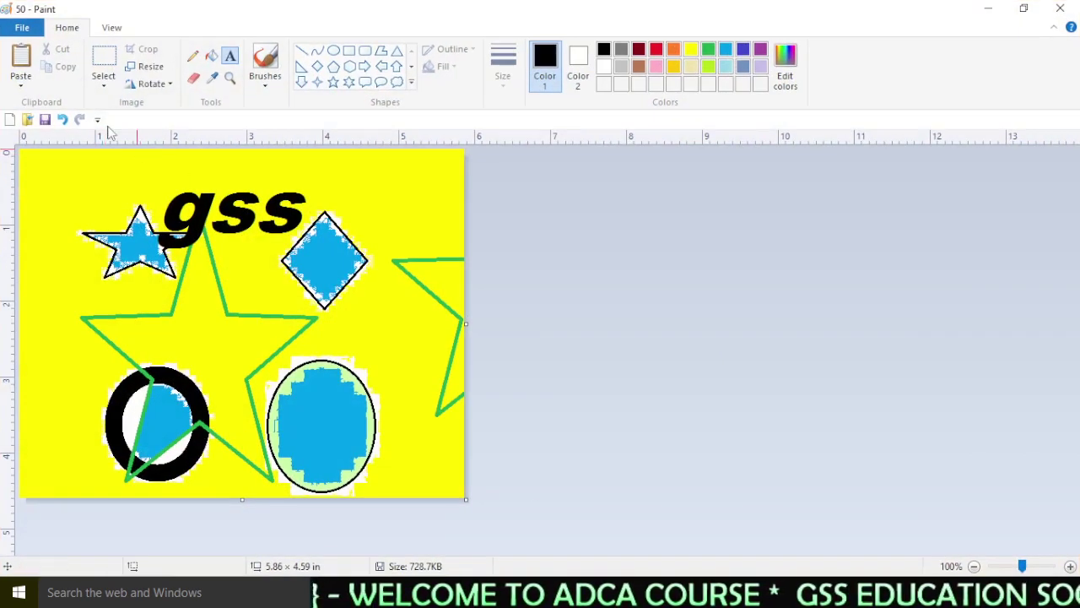
- Set the picture as a centered desktop background, check it on the desktop, and return to Paint
left_click(24, 28)
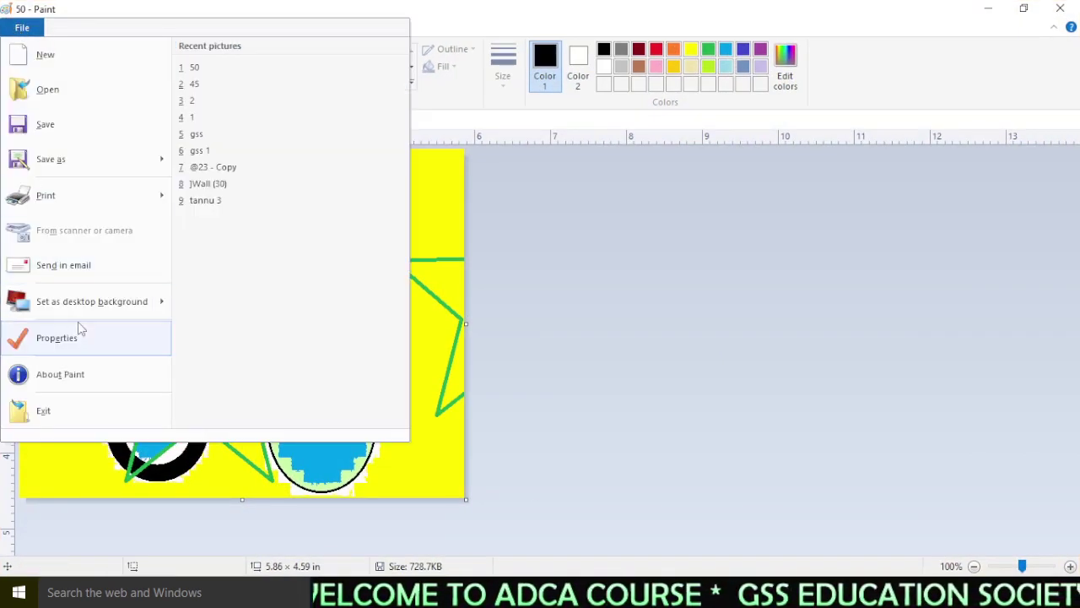
mouse_move(84, 314)
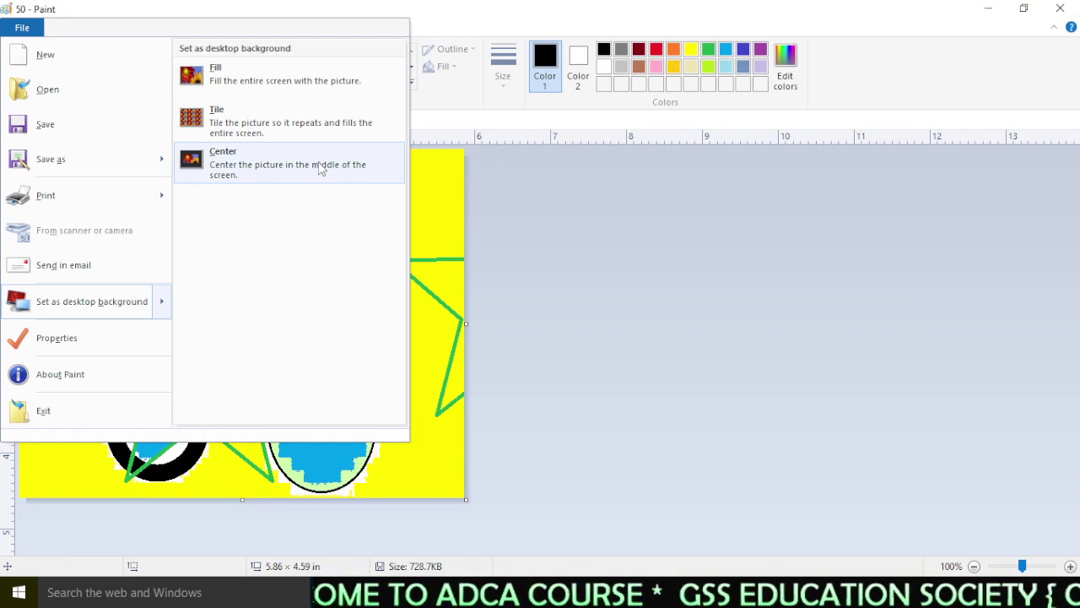
left_click(251, 164)
left_click(988, 10)
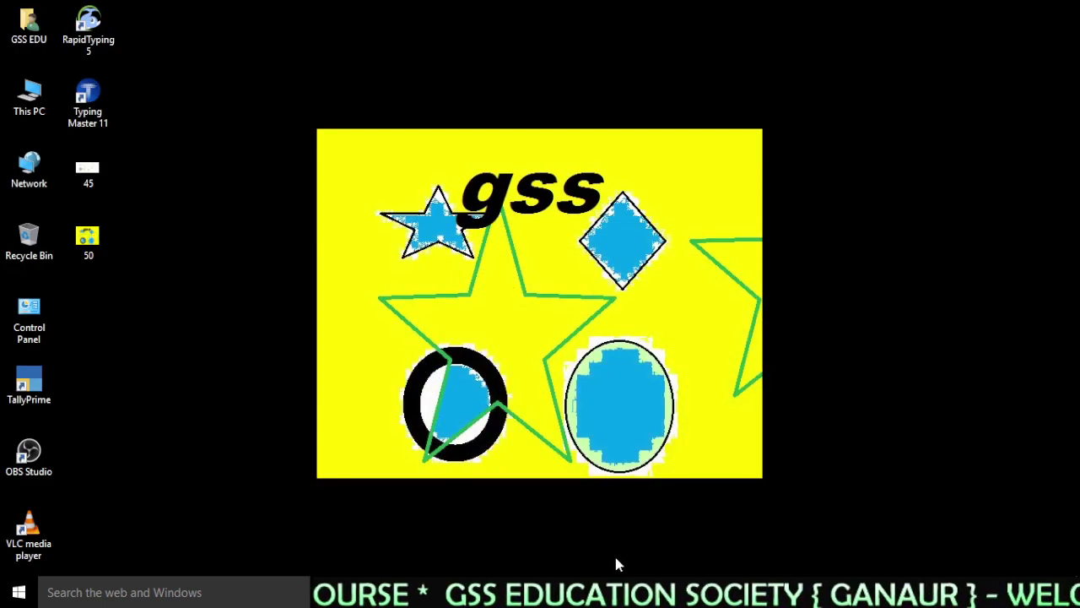
key("alt+Tab")
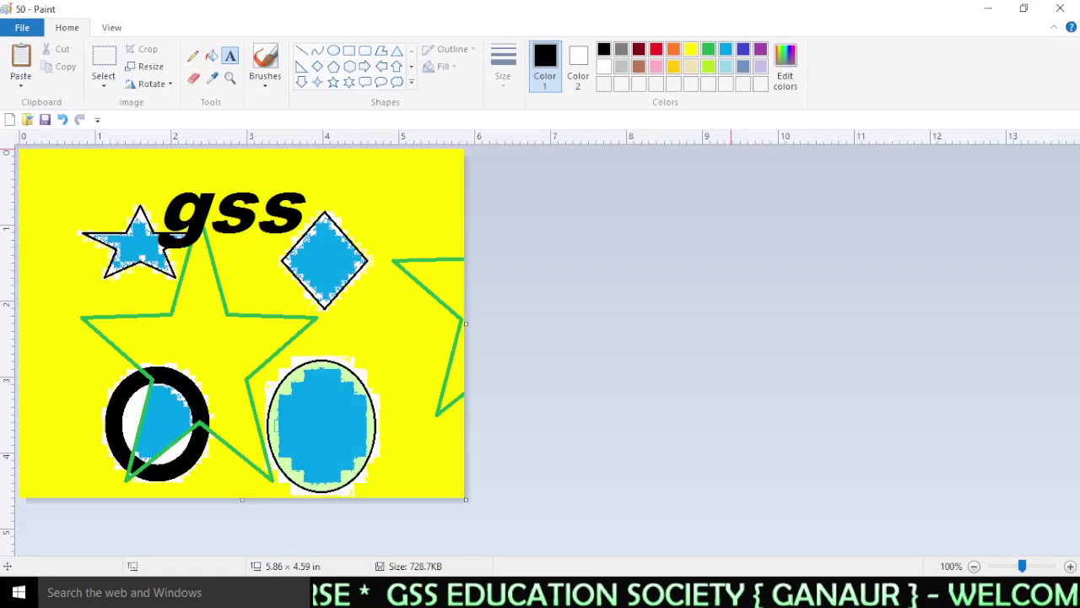
- Change the units in the image properties to centimeters and apply the change
left_click(21, 27)
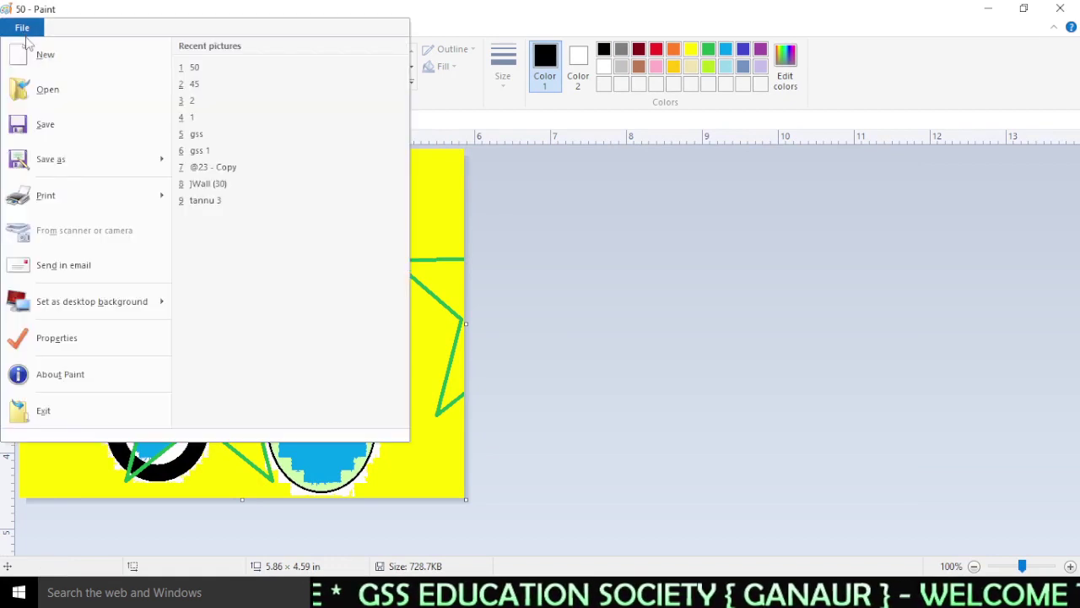
left_click(93, 344)
left_click_drag(506, 168, 552, 208)
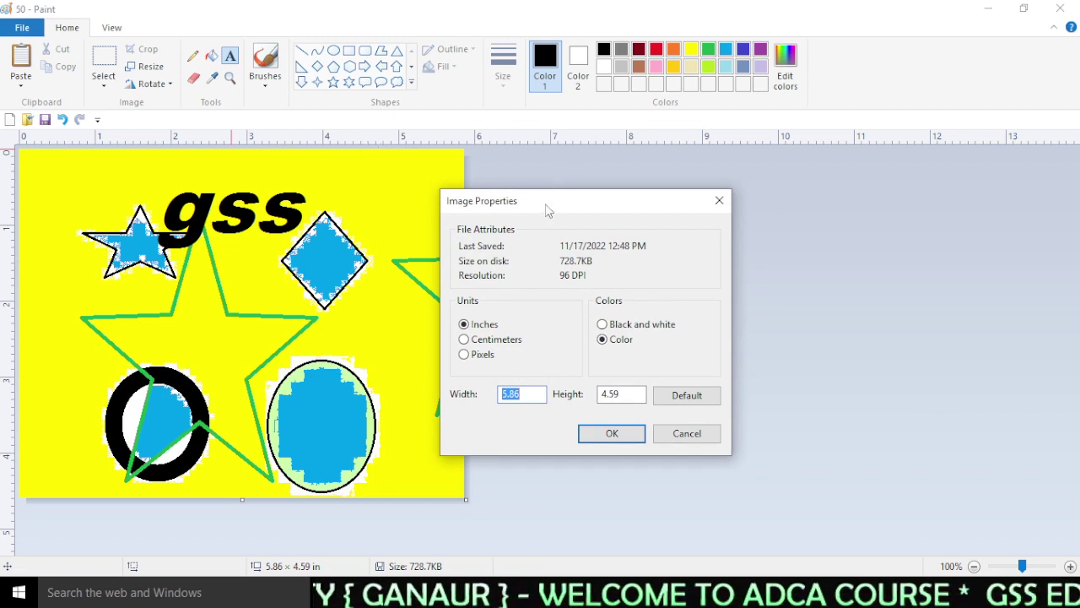
left_click_drag(547, 210, 527, 209)
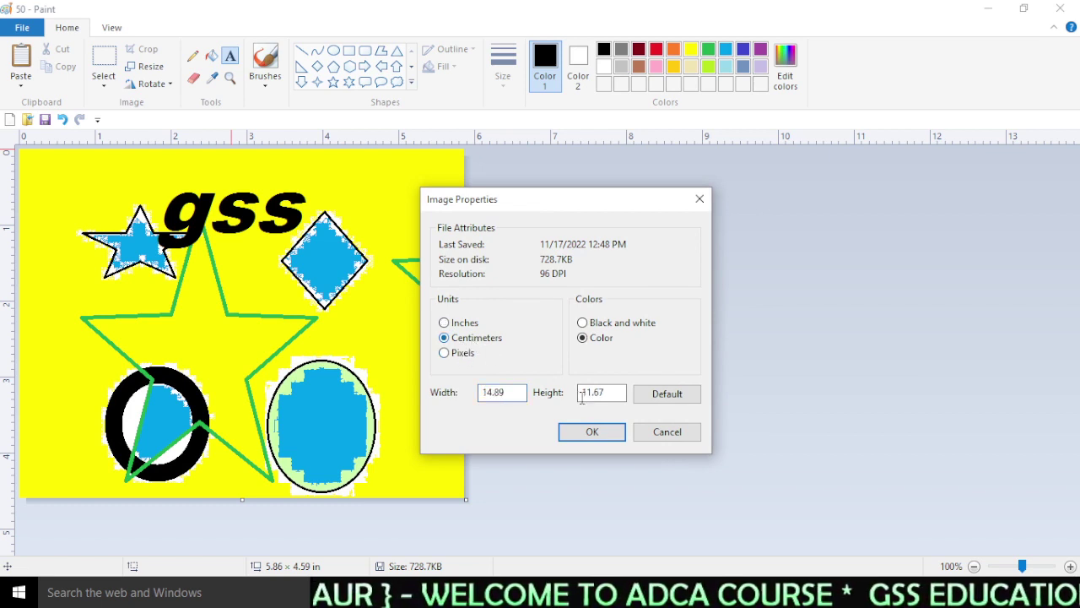
left_click(592, 432)
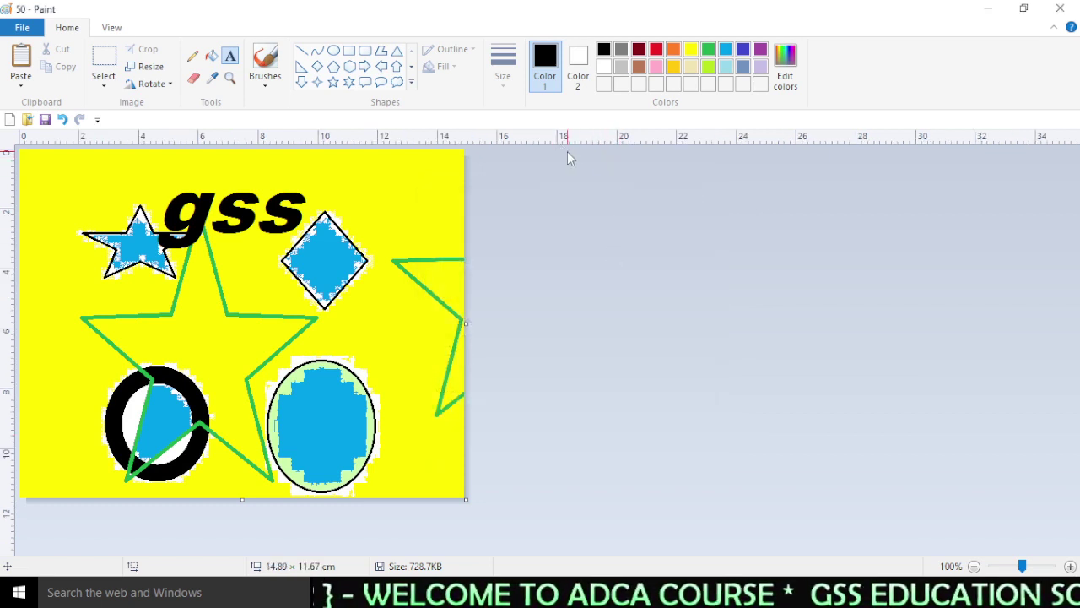
left_click(22, 28)
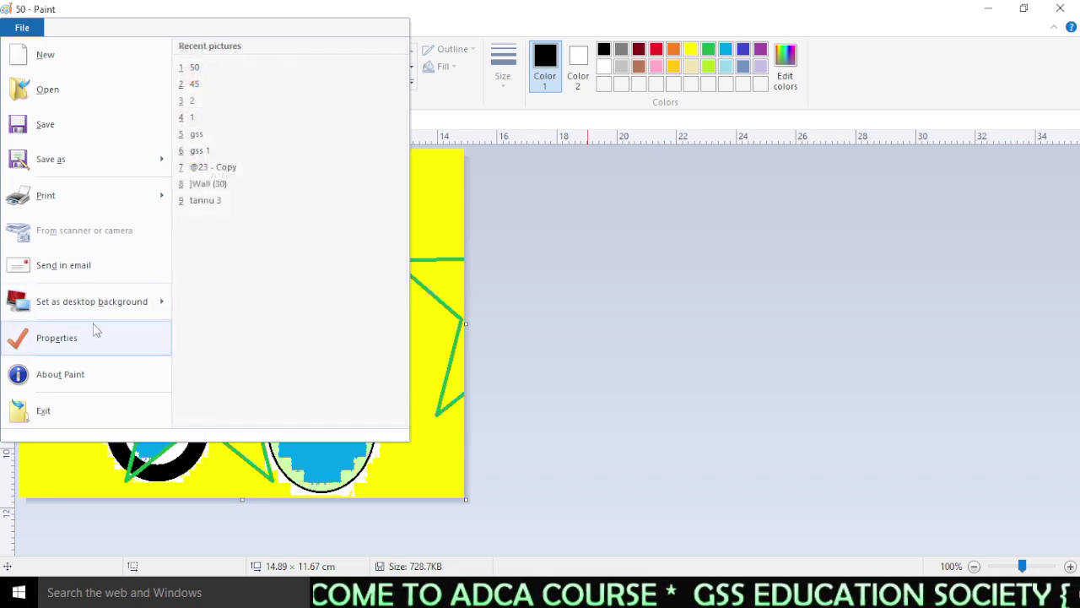
mouse_move(84, 195)
left_click(233, 110)
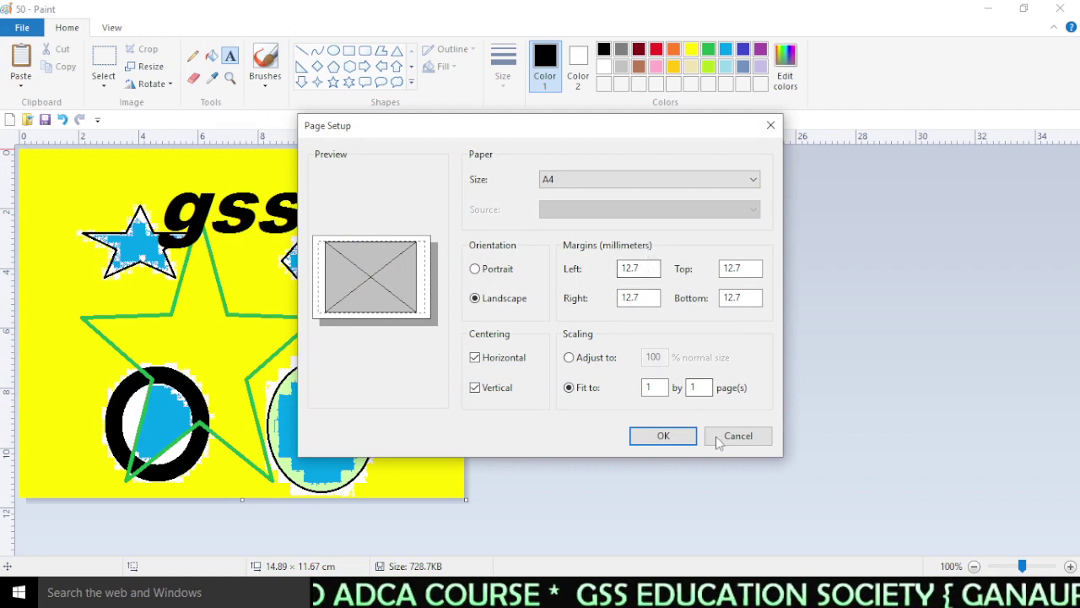
left_click(731, 440)
left_click(22, 28)
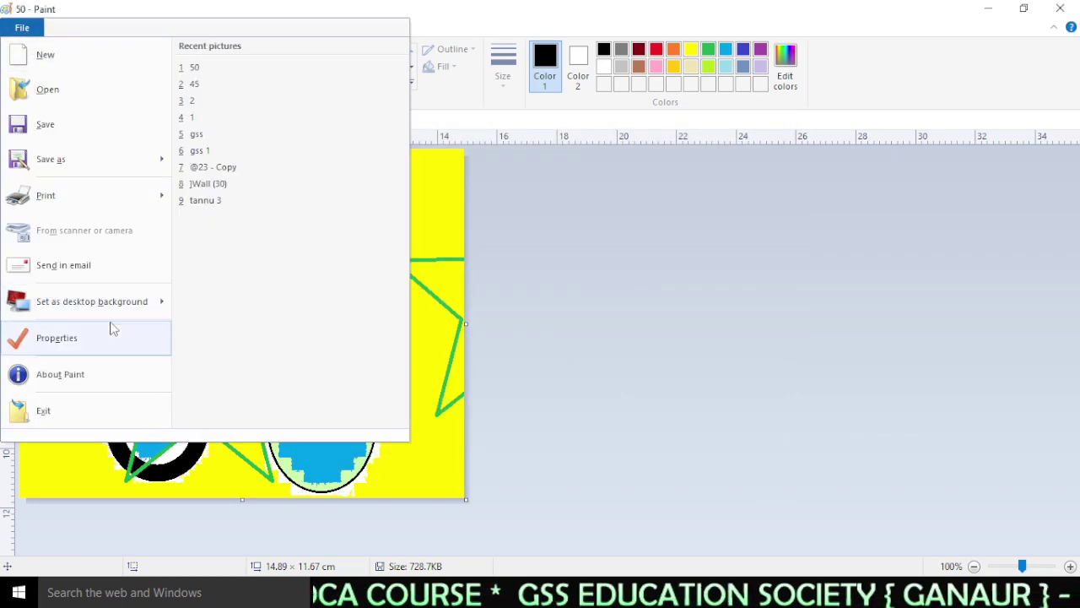
left_click(79, 337)
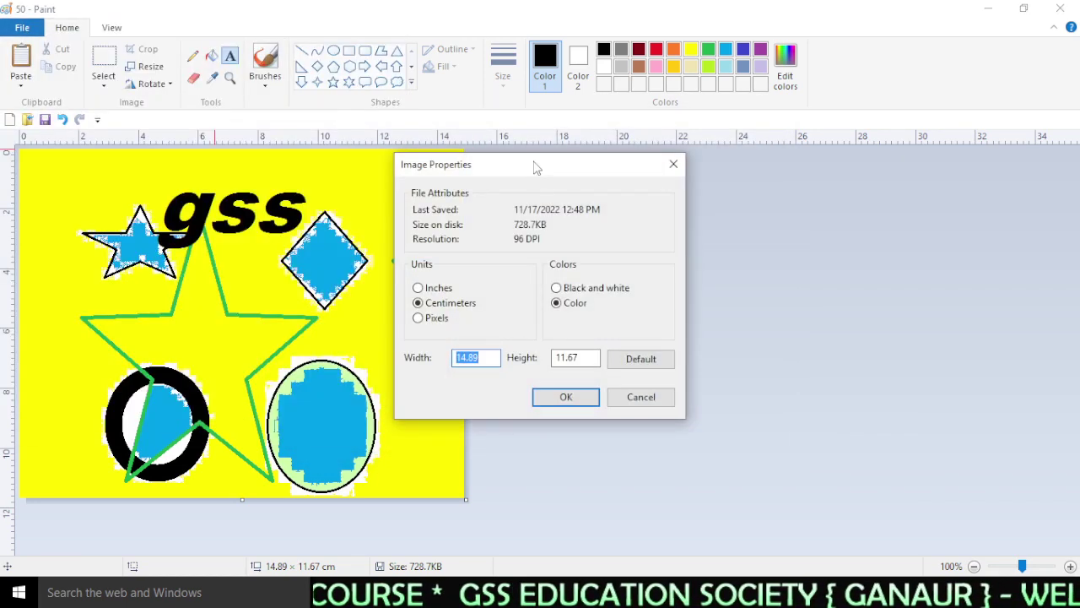
left_click_drag(533, 169, 549, 156)
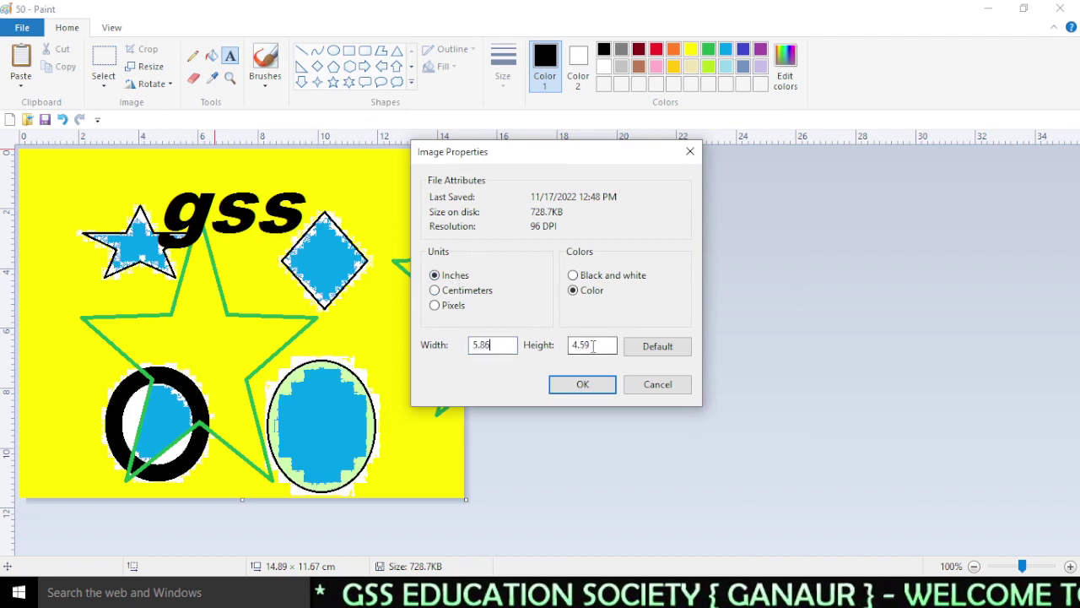
left_click_drag(597, 159, 514, 187)
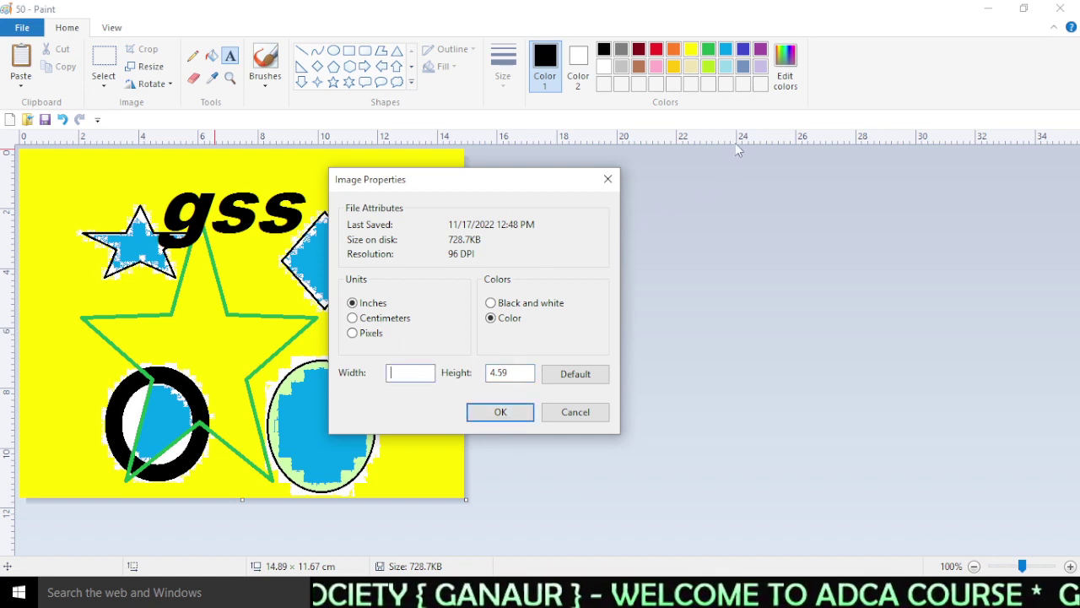
left_click(500, 414)
left_click(523, 344)
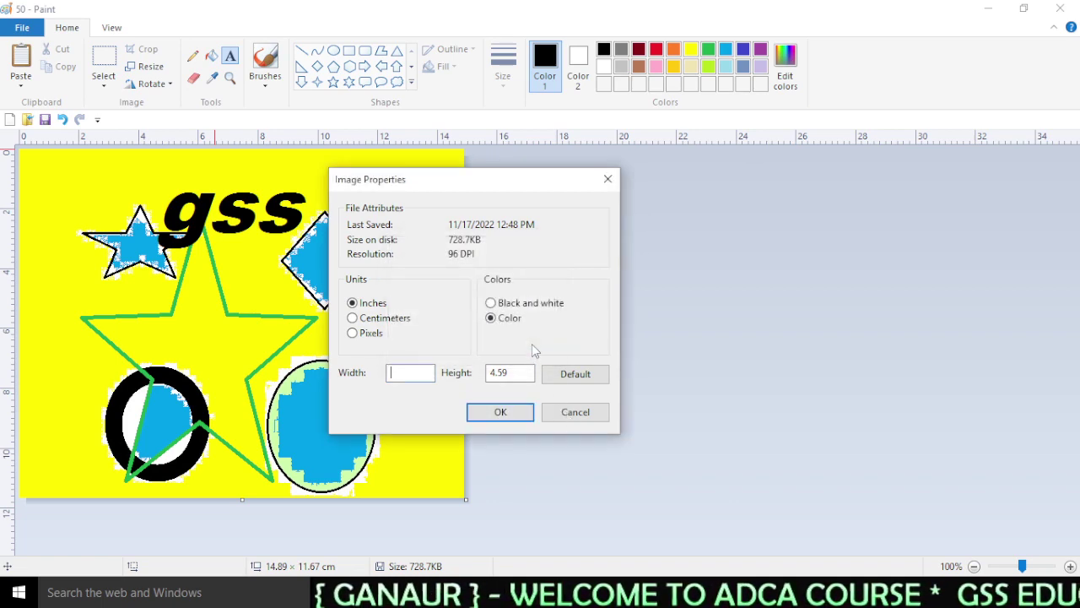
left_click(565, 405)
- Change the units in the image properties to inches and apply the change
left_click(22, 27)
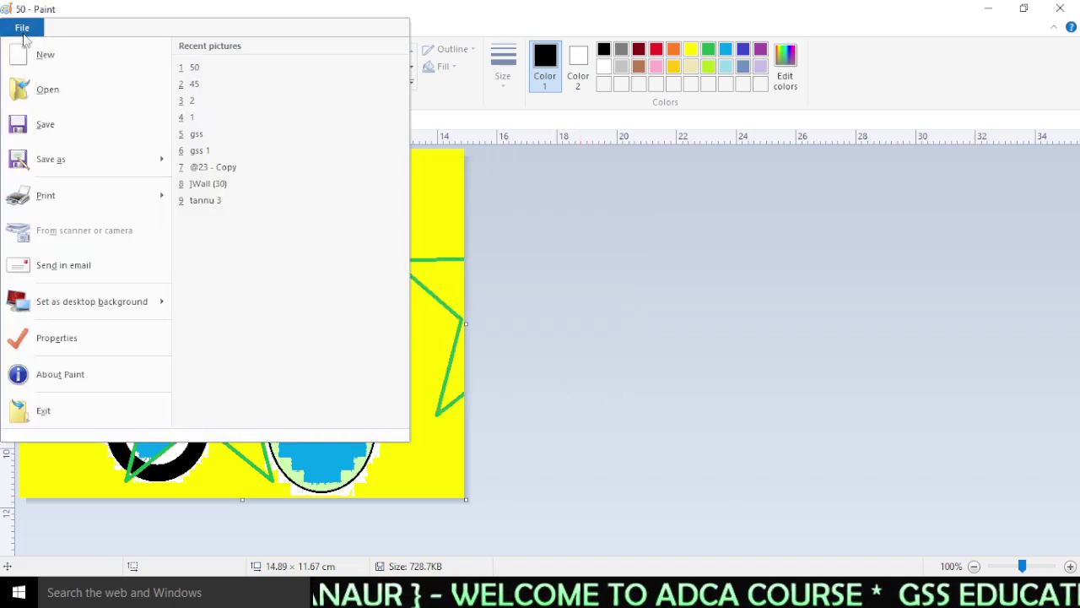
left_click(59, 339)
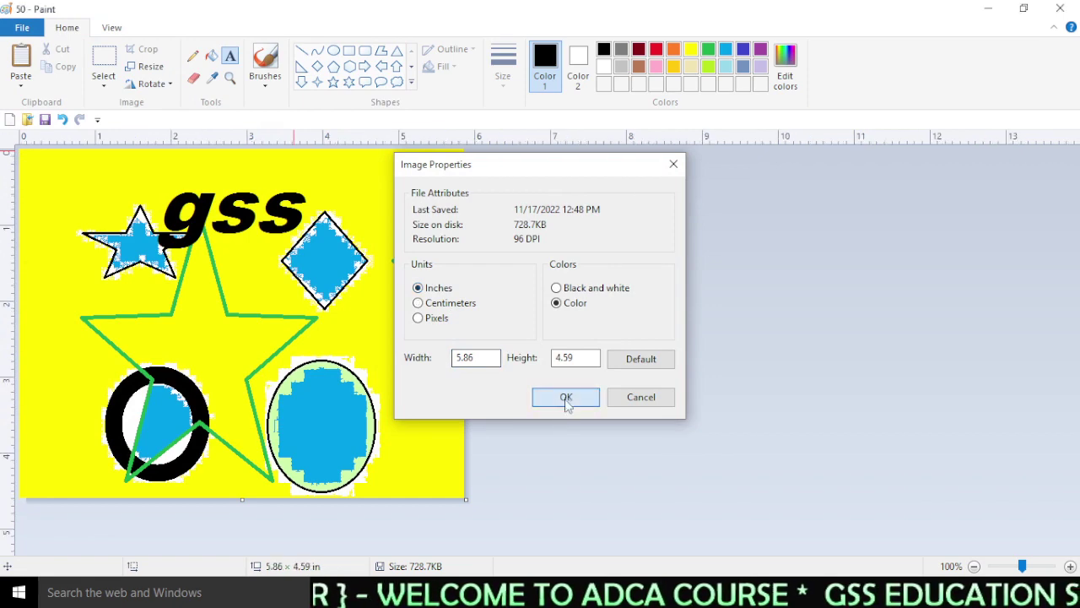
left_click(565, 396)
- Set the picture's width to 10 inches and its height to 5 inches in the image properties
left_click(20, 26)
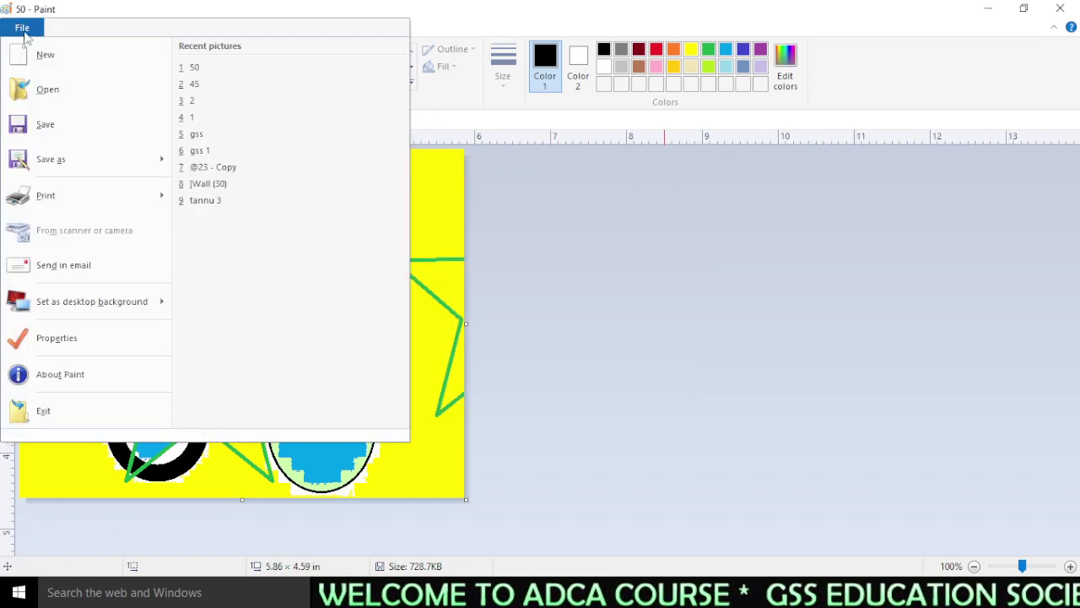
left_click(72, 340)
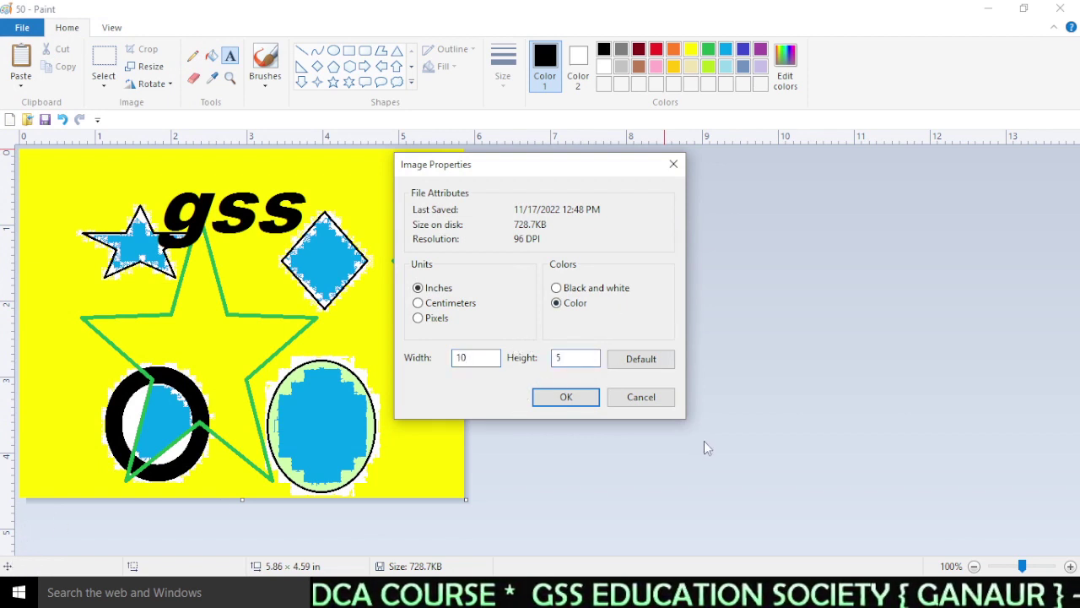
left_click(594, 405)
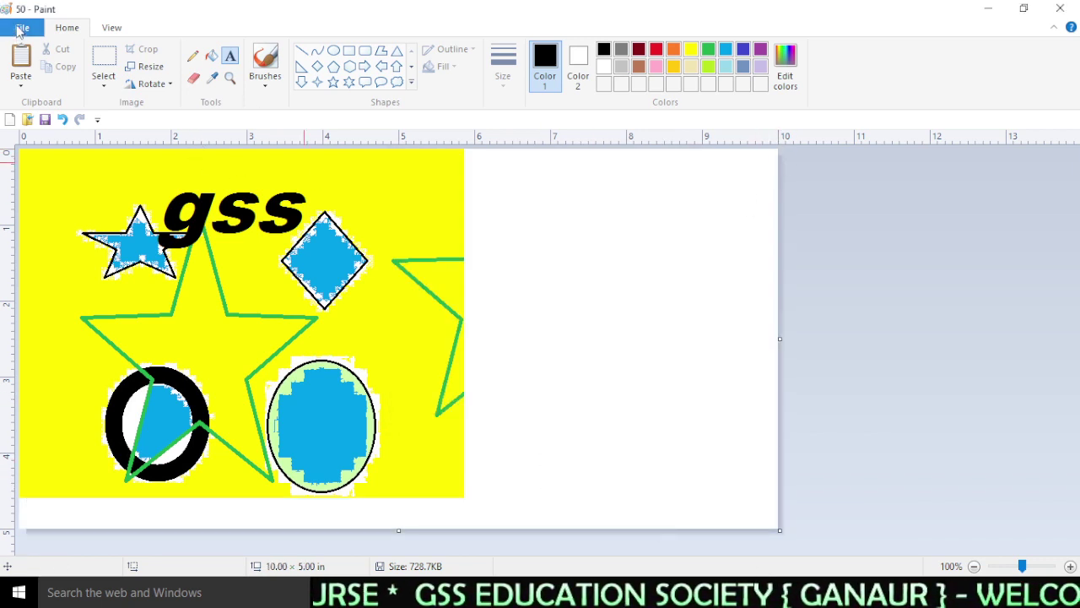
- Convert the picture to black and white in the image properties
left_click(17, 28)
left_click(61, 340)
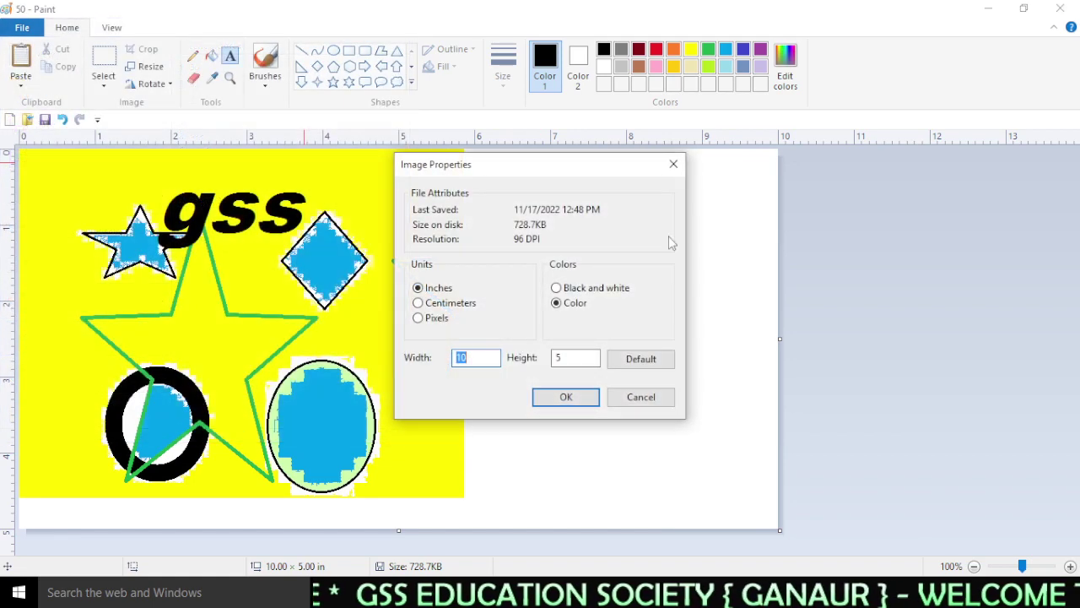
left_click_drag(595, 167, 630, 174)
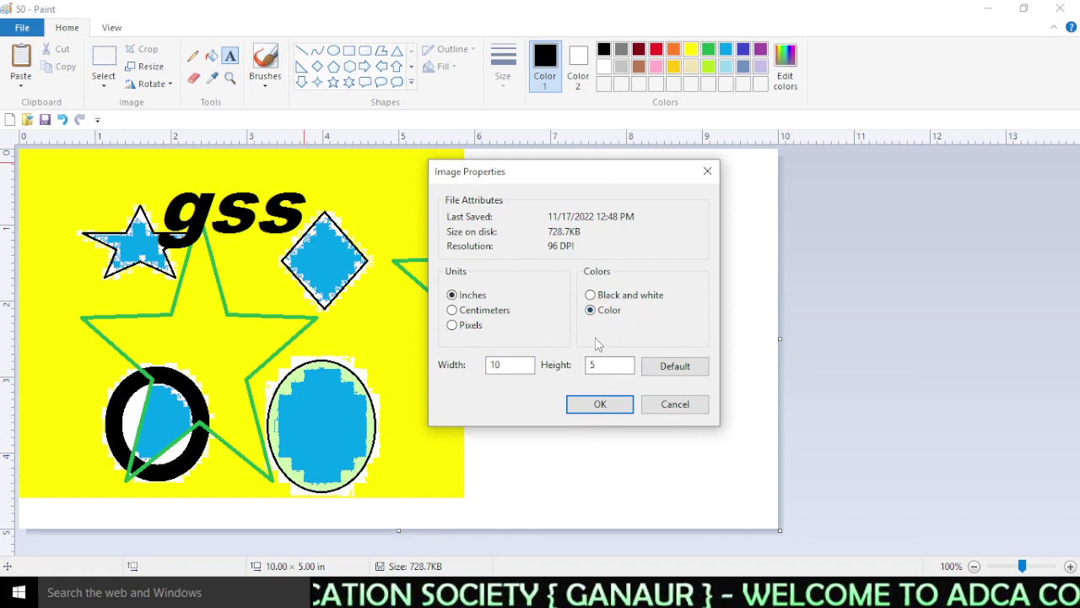
left_click(599, 405)
left_click(603, 334)
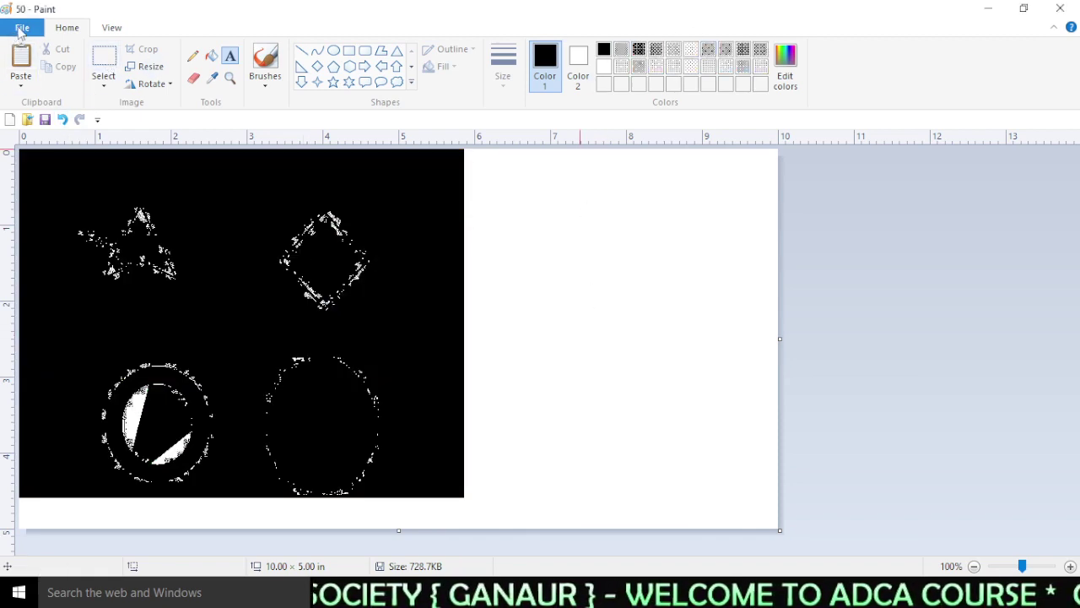
- Set the picture's image properties back to Color and undo the black-and-white conversion
left_click(20, 28)
left_click(61, 339)
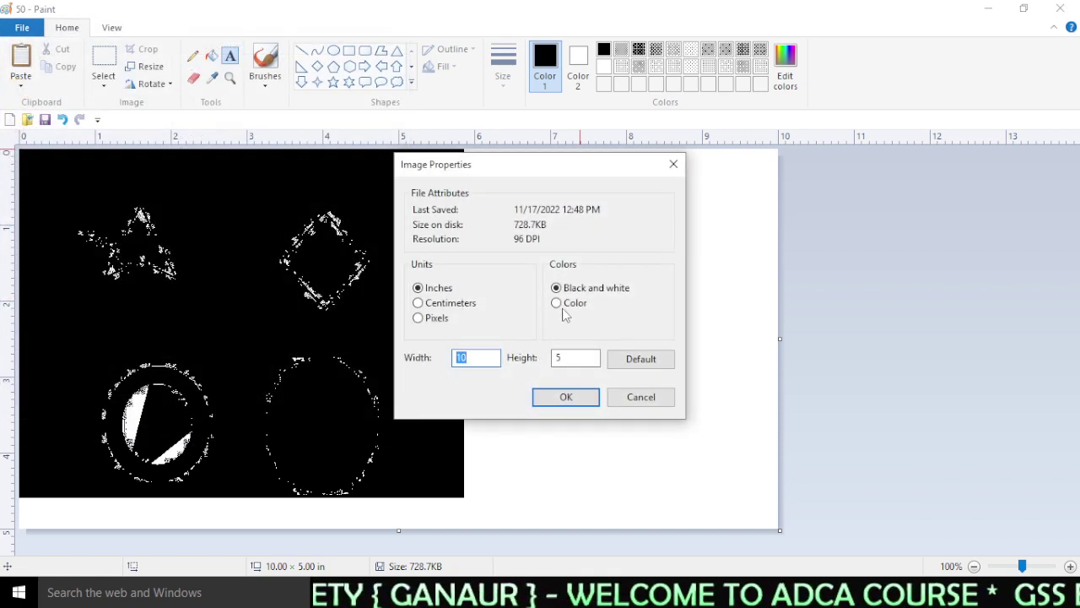
left_click(565, 398)
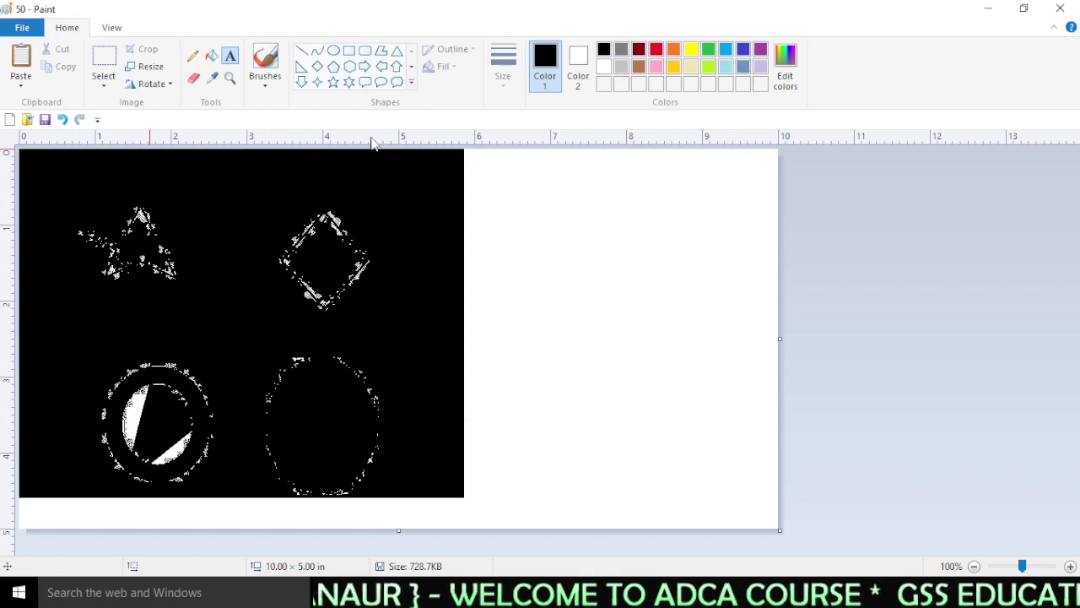
left_click(62, 120)
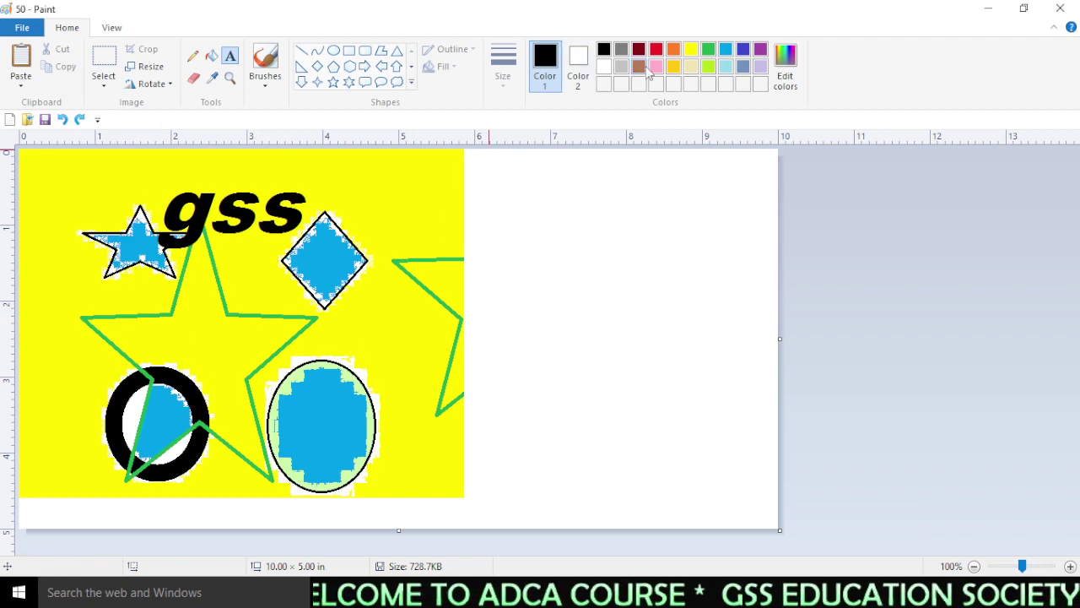
- Check the picture's color setting in the image properties and close them without changes
left_click(22, 28)
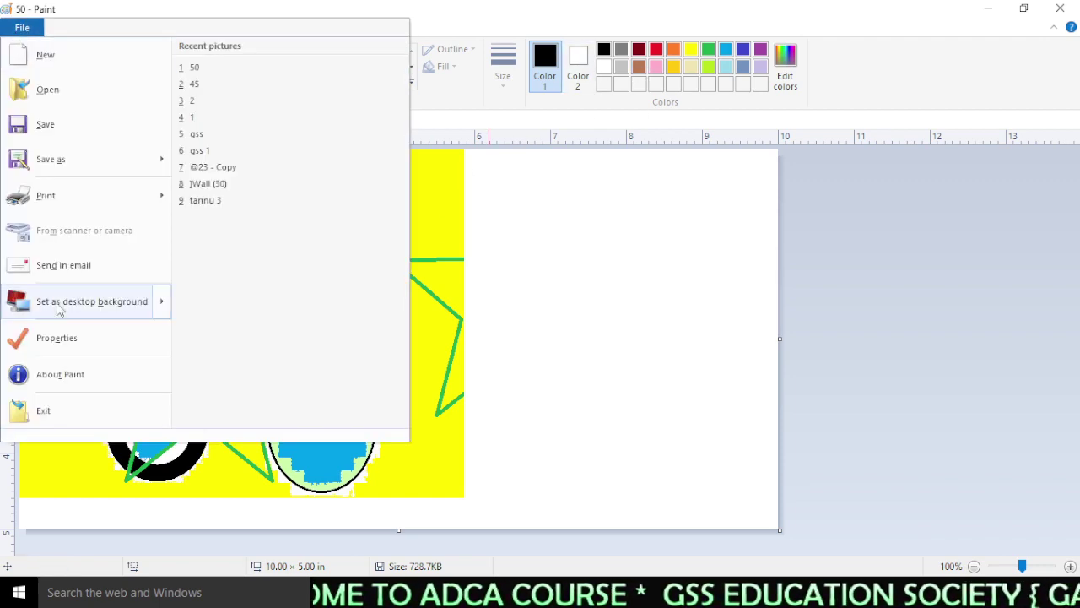
left_click(56, 338)
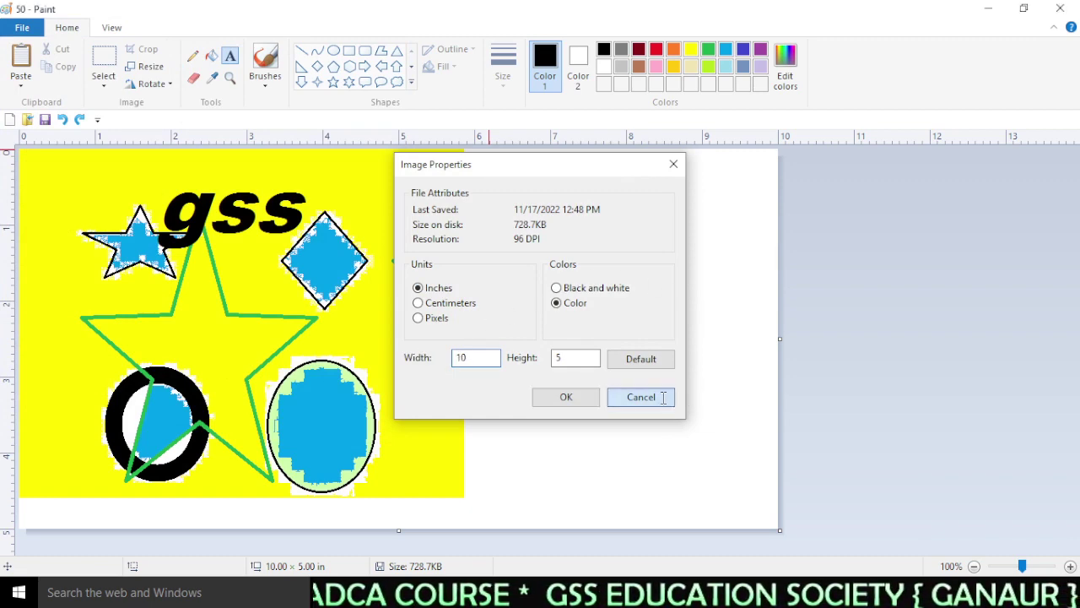
left_click(667, 398)
- View the About Paint information and close it
left_click(22, 28)
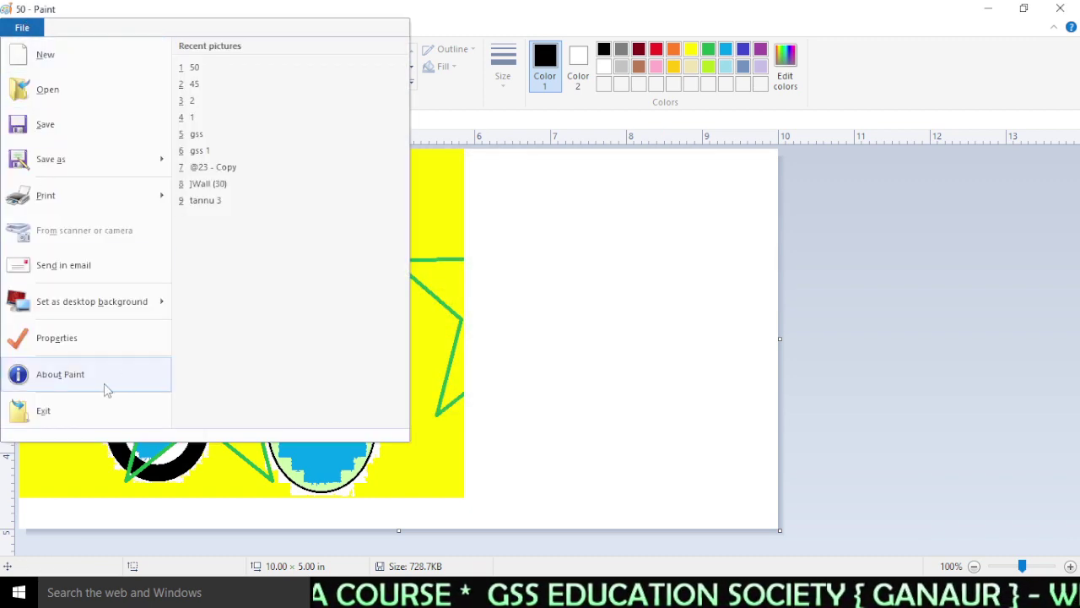
left_click(61, 375)
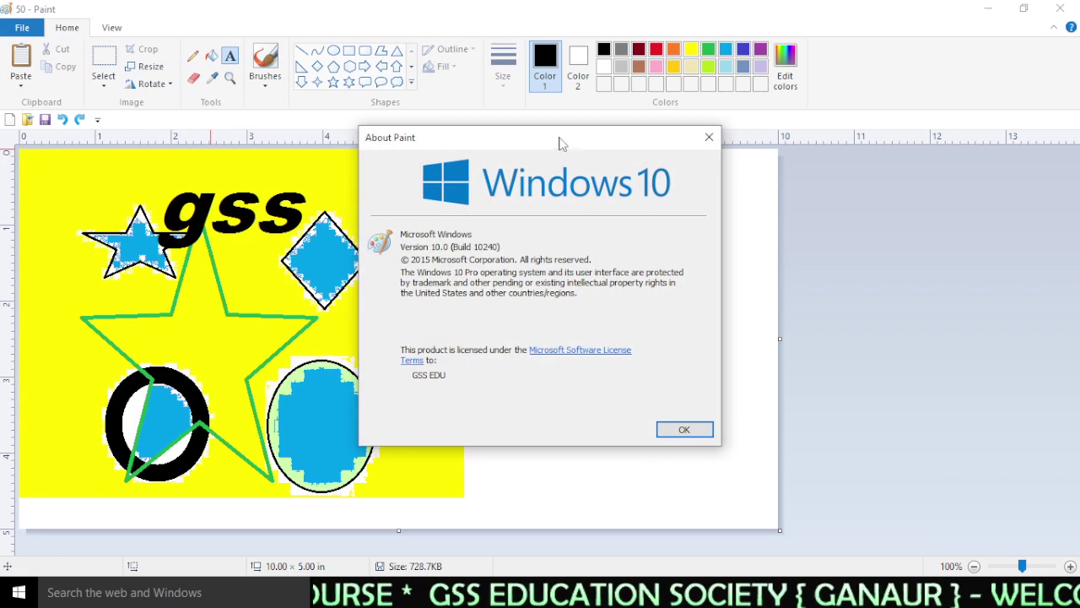
left_click_drag(557, 145, 566, 149)
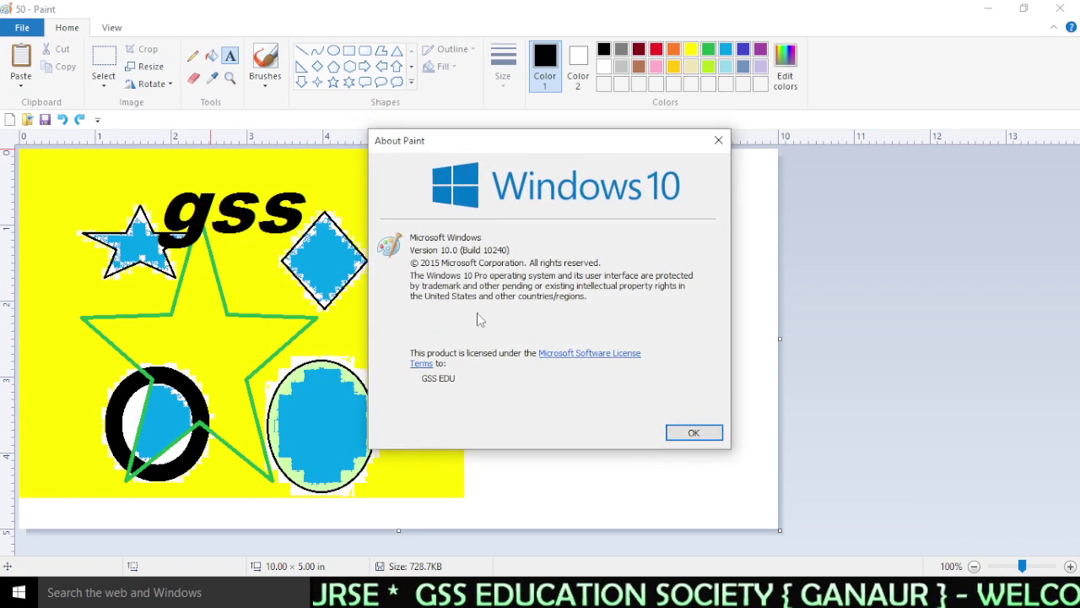
left_click(693, 433)
left_click(22, 27)
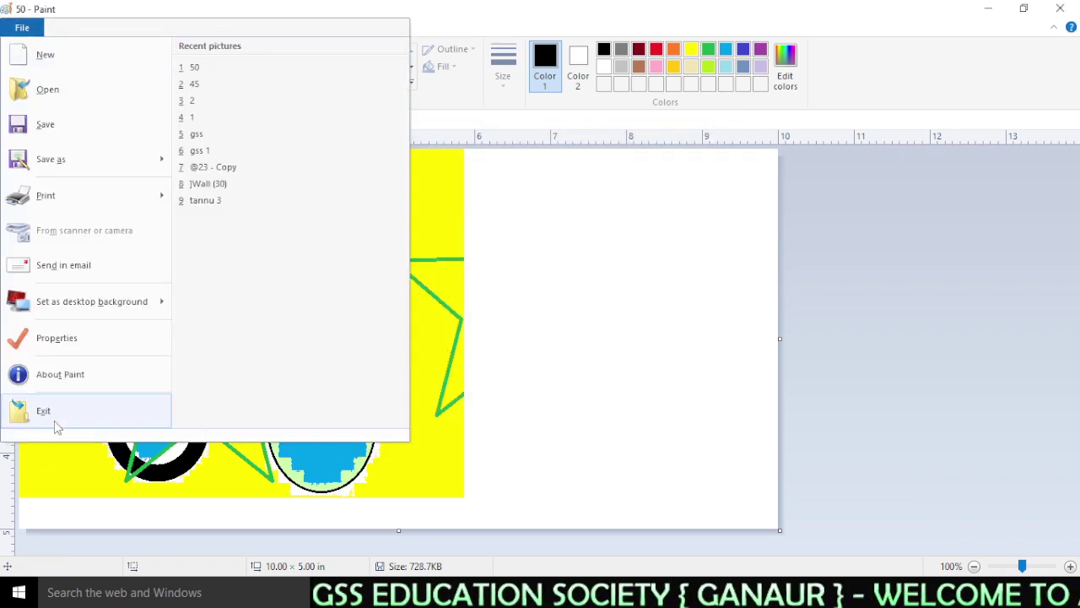
left_click(619, 408)
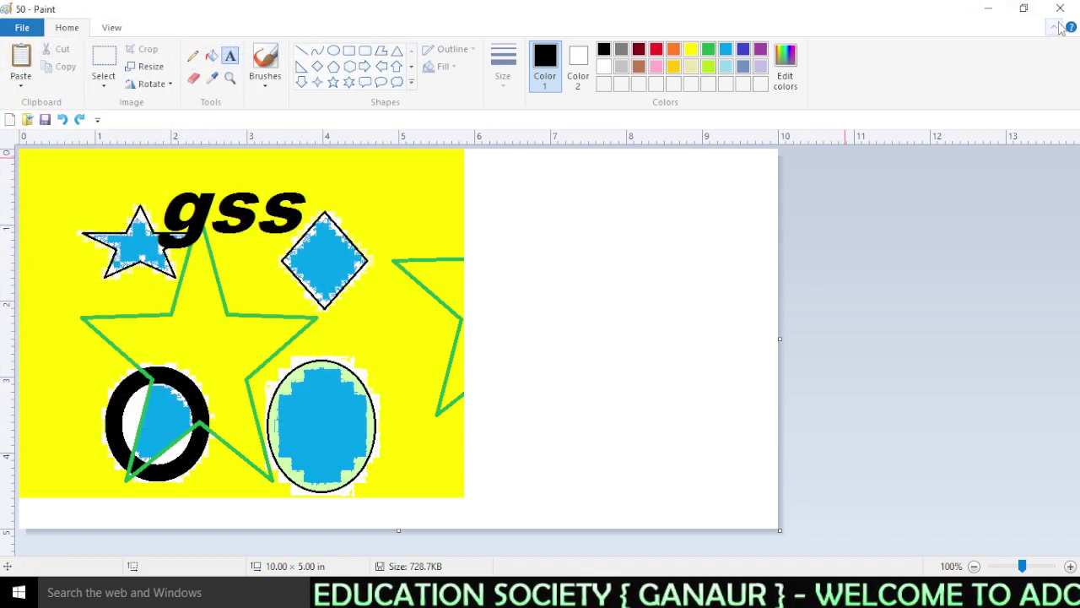
- Open the recent picture 45 without saving the changes to picture 50
left_click(3, 30)
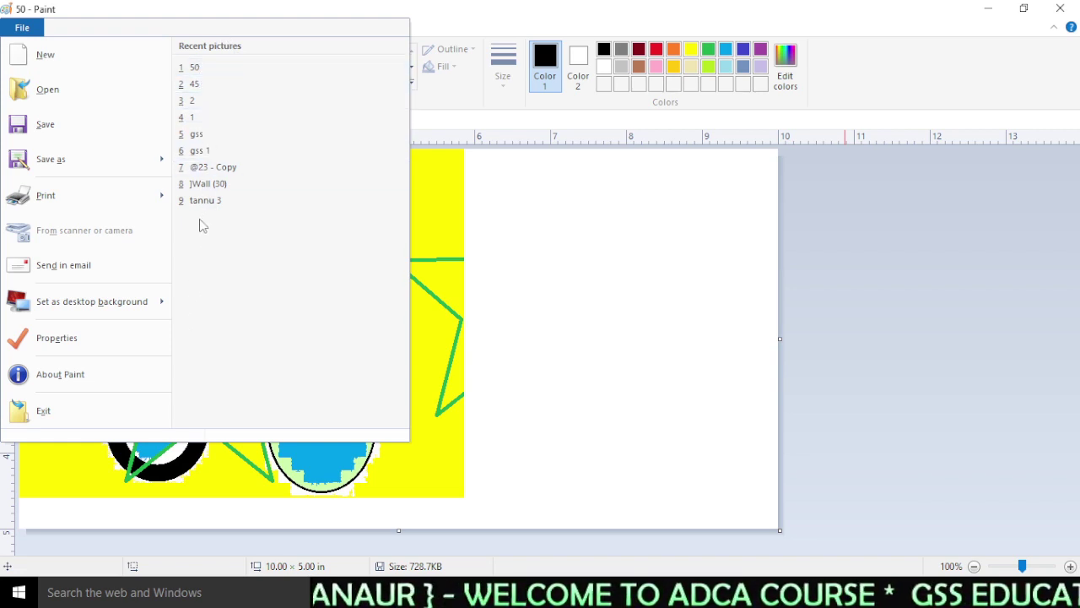
left_click(196, 84)
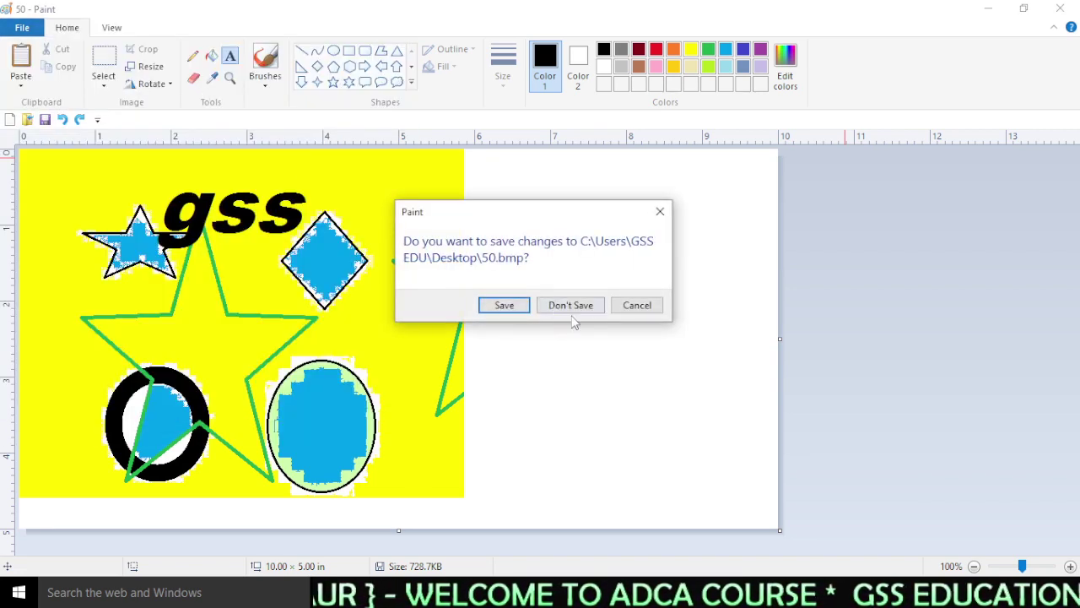
left_click(582, 305)
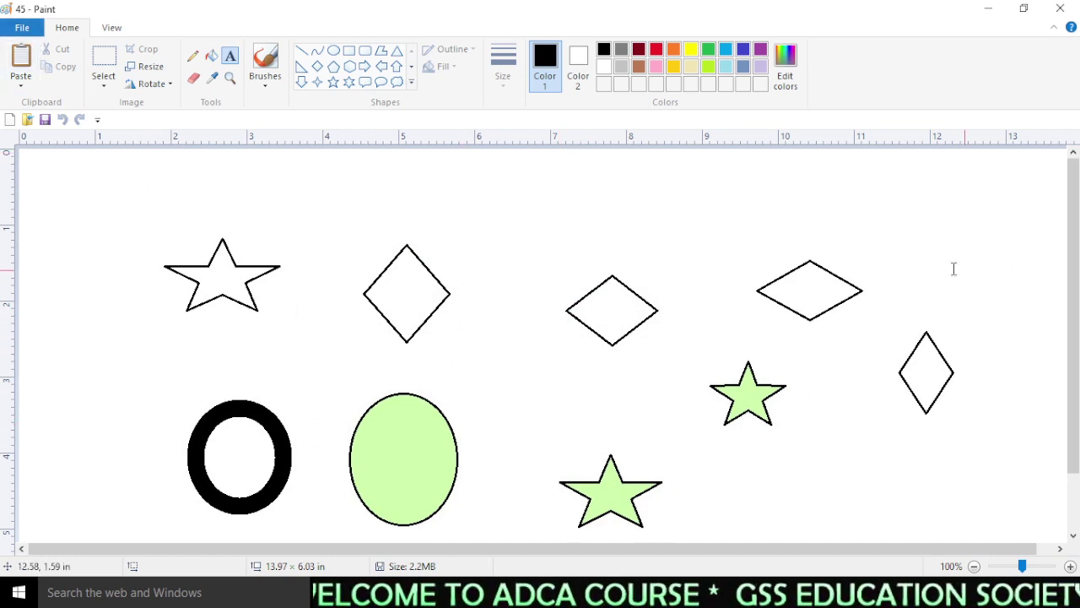
left_click(497, 225)
left_click(535, 323)
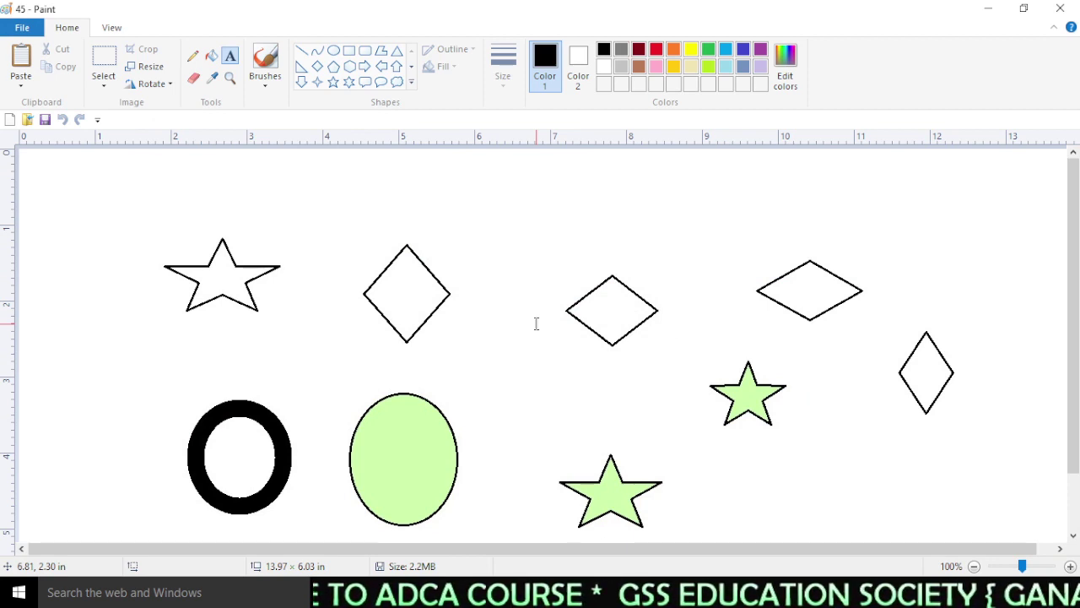
- Minimize Paint and set the blue Windows wallpaper with the course logos as the desktop background in the personalization settings
left_click(987, 10)
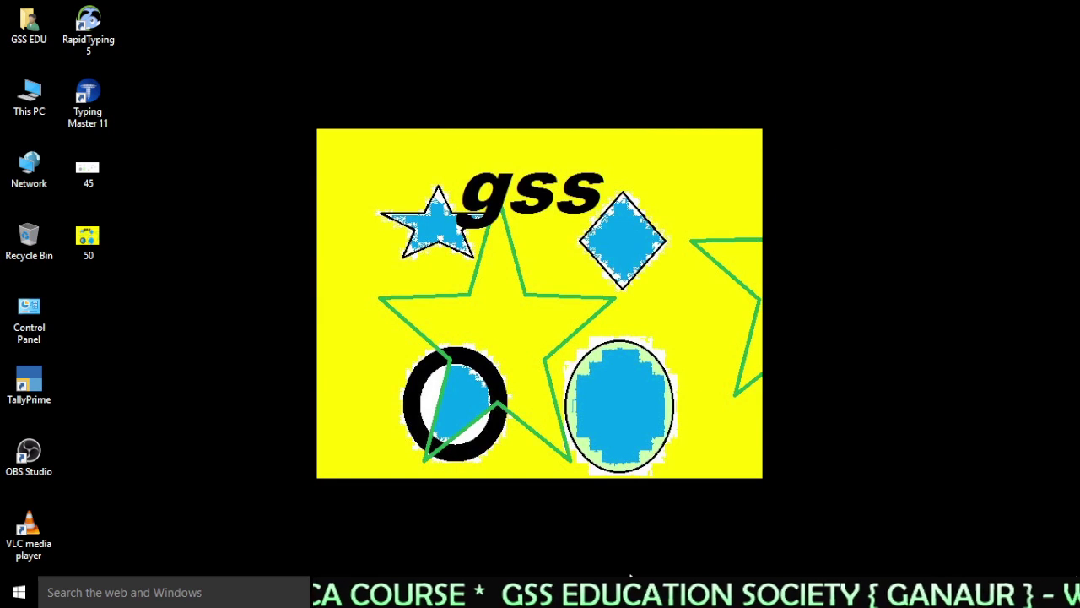
right_click(651, 111)
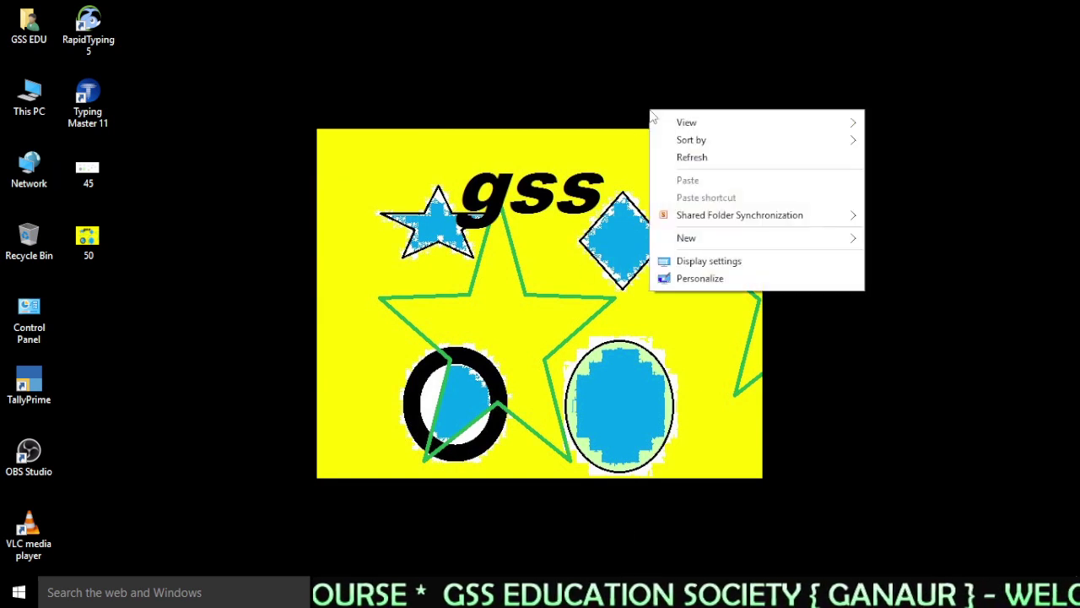
left_click(714, 278)
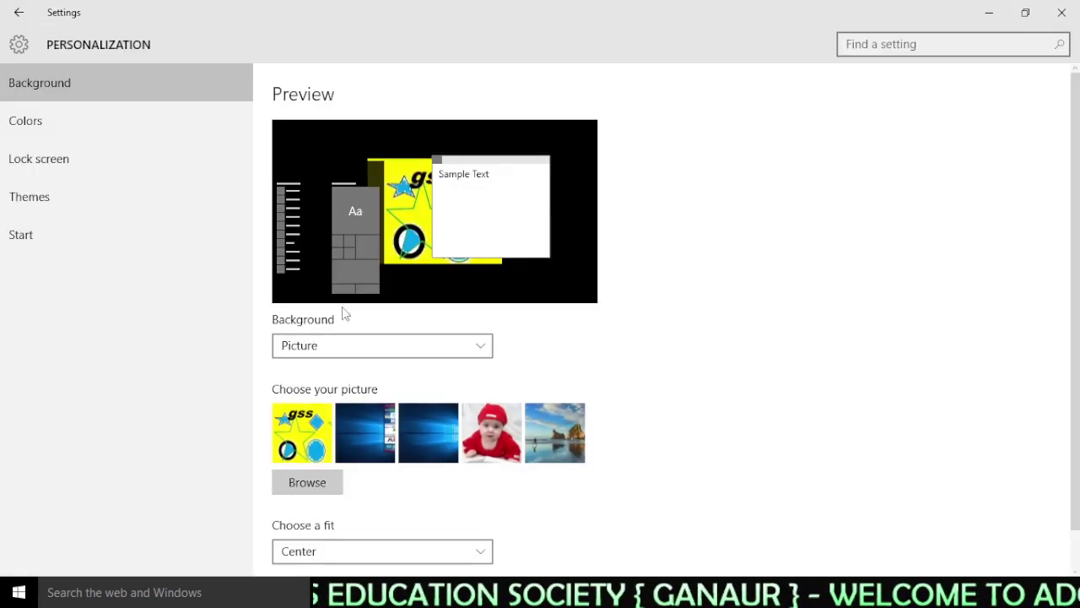
left_click(373, 422)
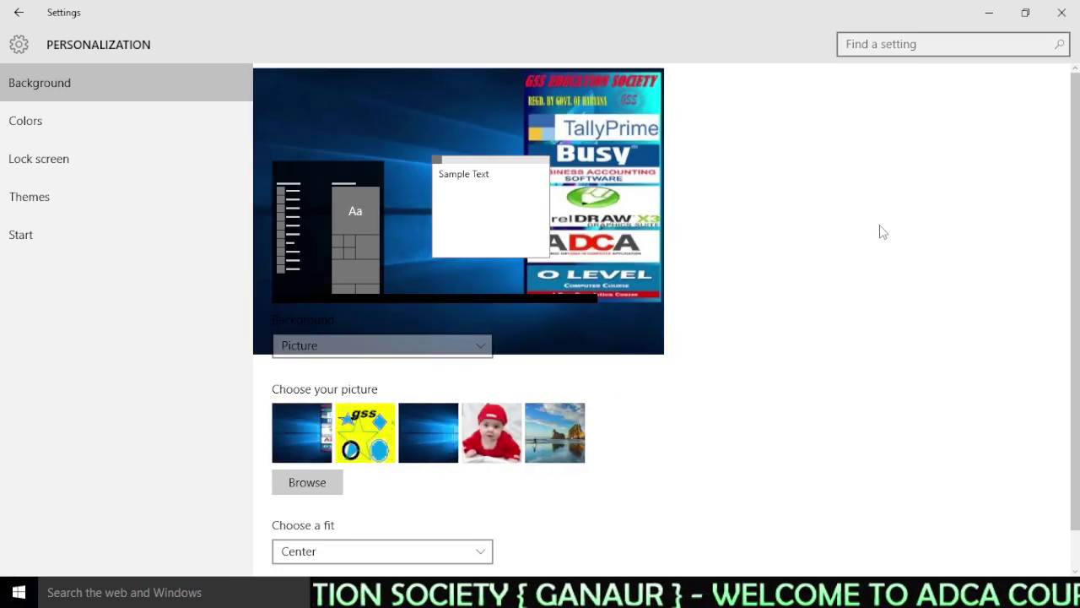
left_click(1062, 12)
- Reopen the desktop personalization settings and set the background picture's fit to Fit
right_click(398, 153)
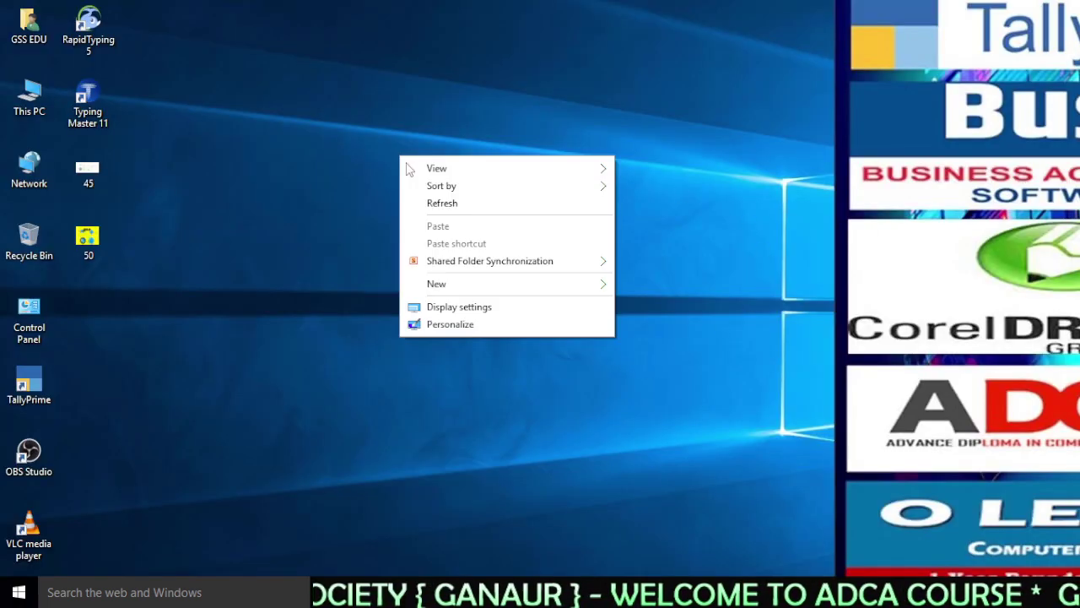
left_click(489, 323)
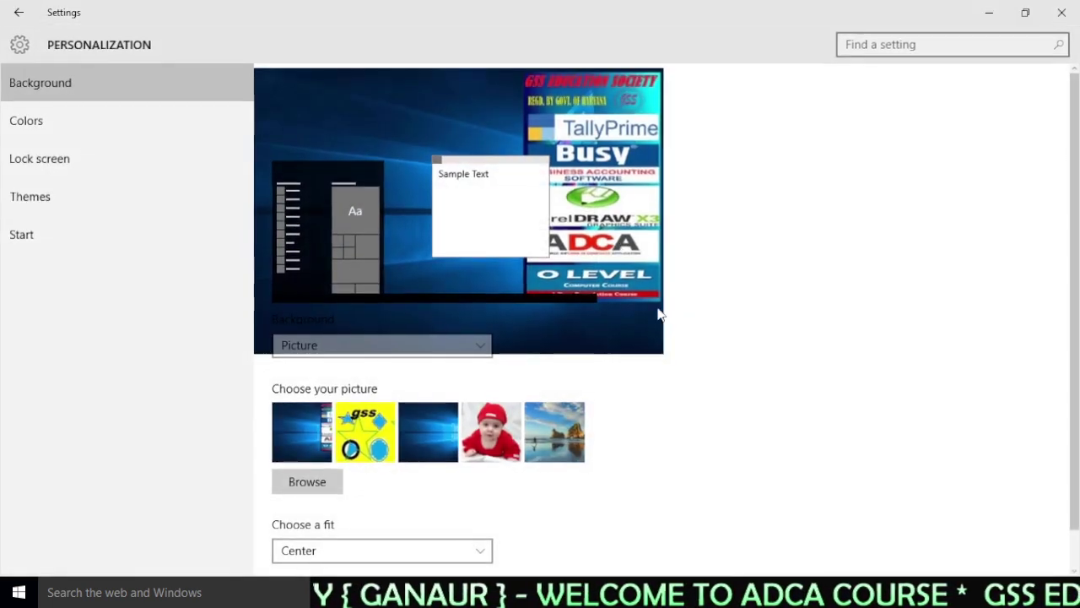
scroll(1078, 272, "down", 1)
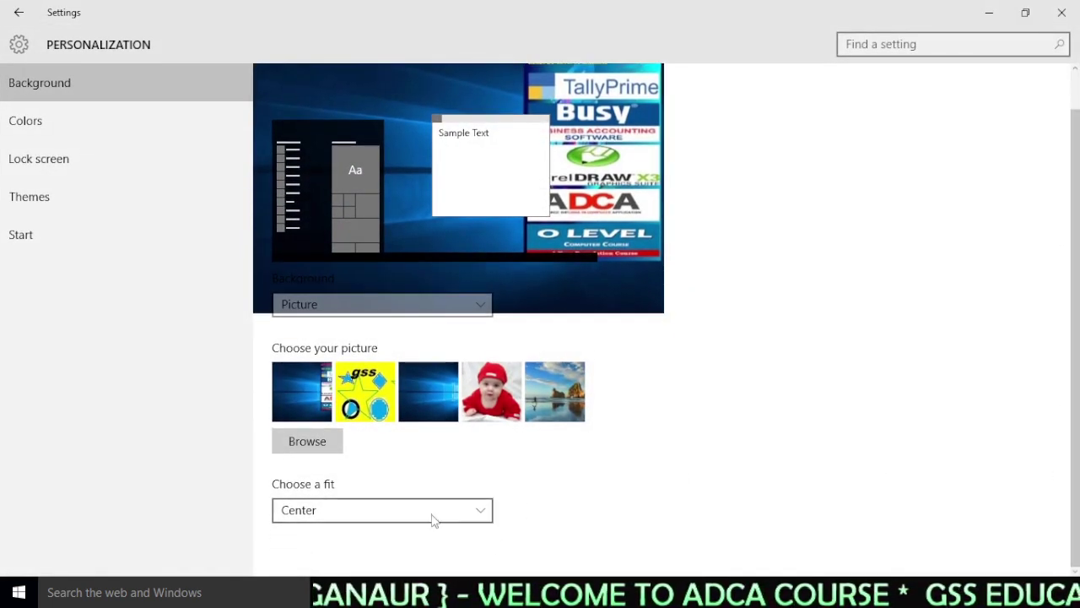
left_click(419, 510)
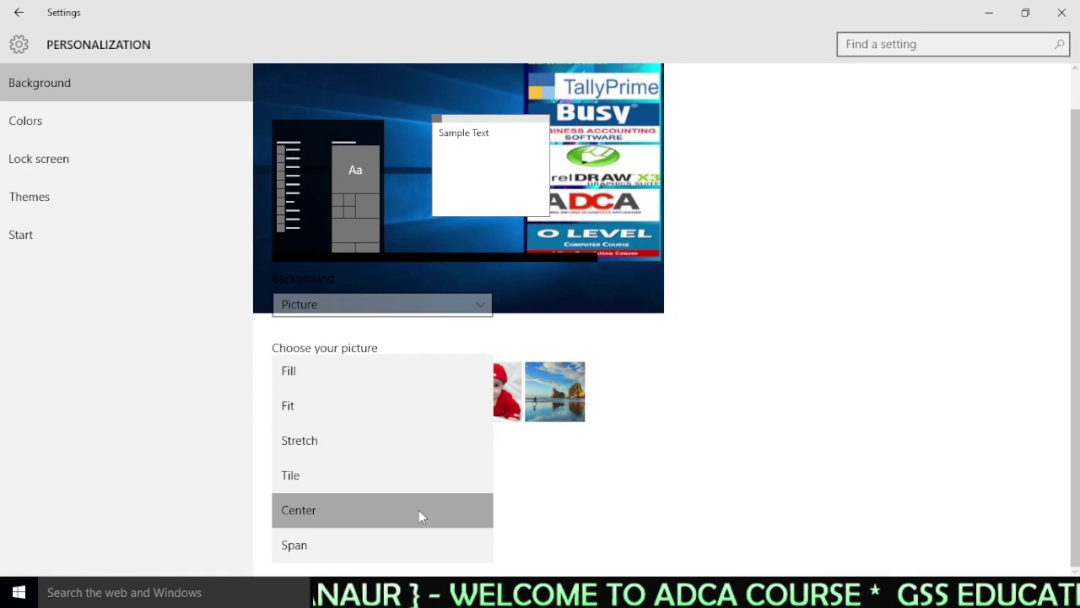
left_click(337, 406)
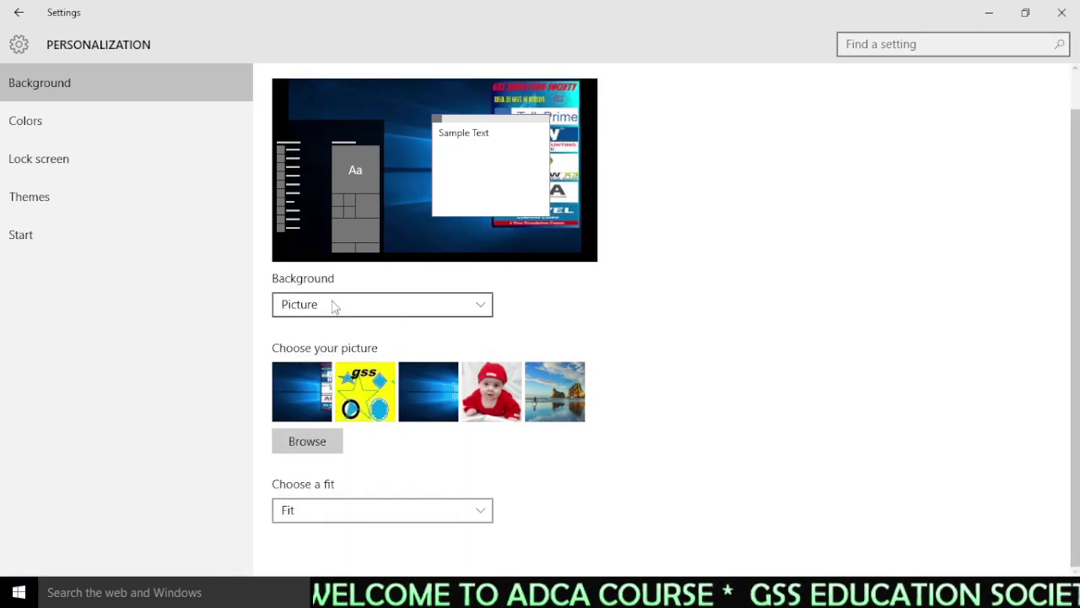
- Try the Fill option for the background picture and return the fit to Fit
left_click(328, 509)
left_click(314, 376)
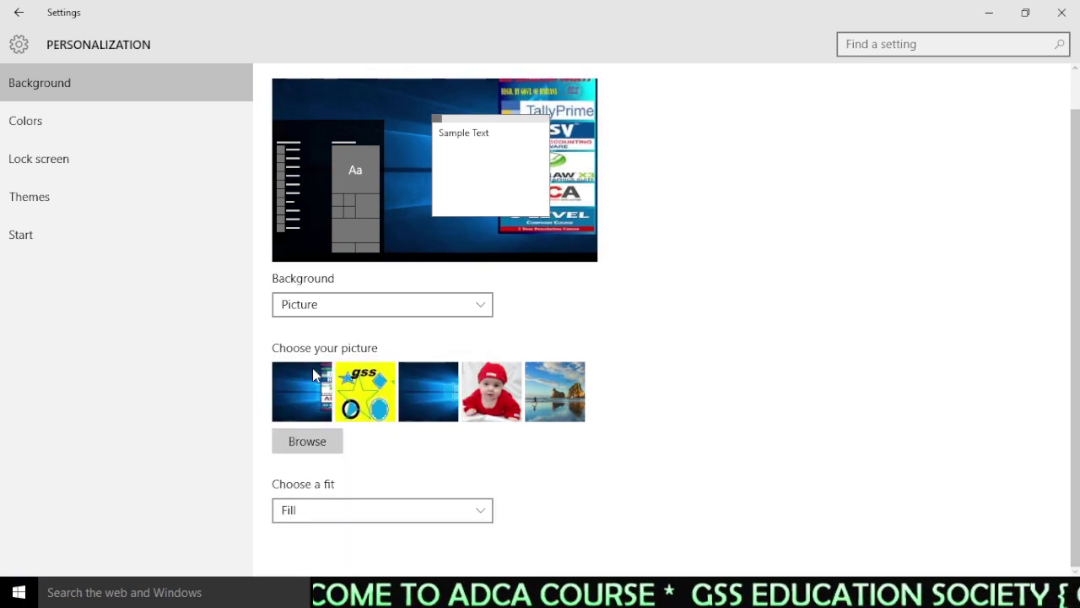
left_click(346, 510)
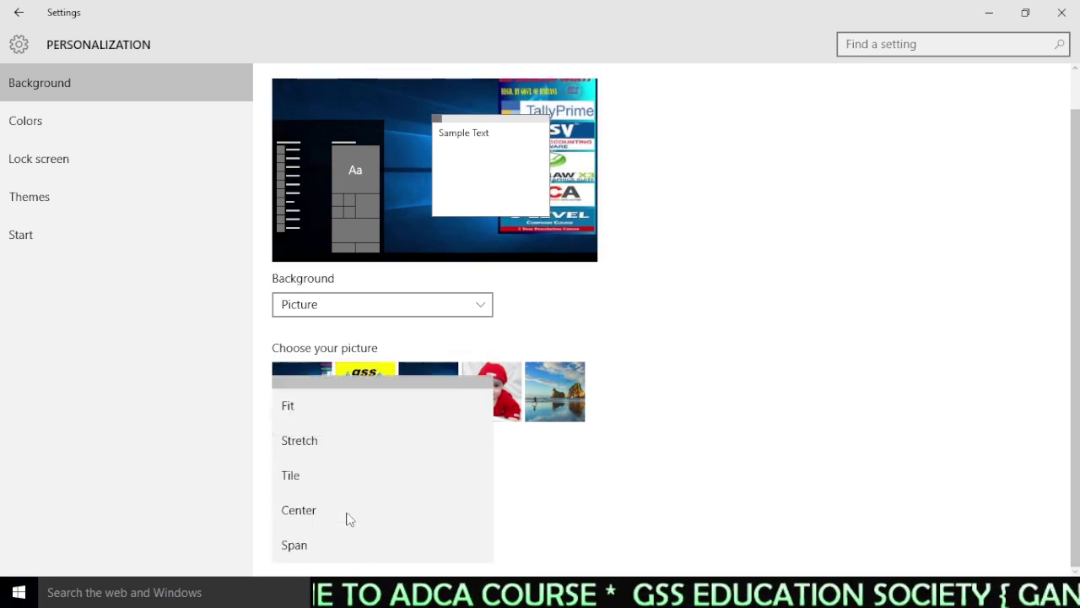
left_click(312, 406)
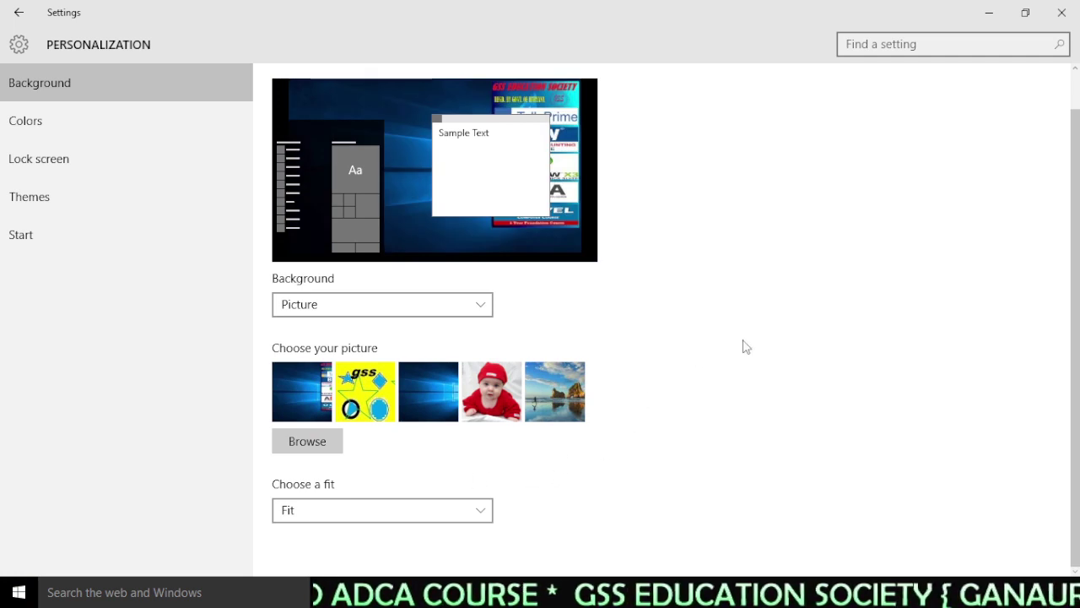
- Close the personalization settings and refresh the desktop
left_click(1059, 11)
right_click(410, 246)
left_click(465, 295)
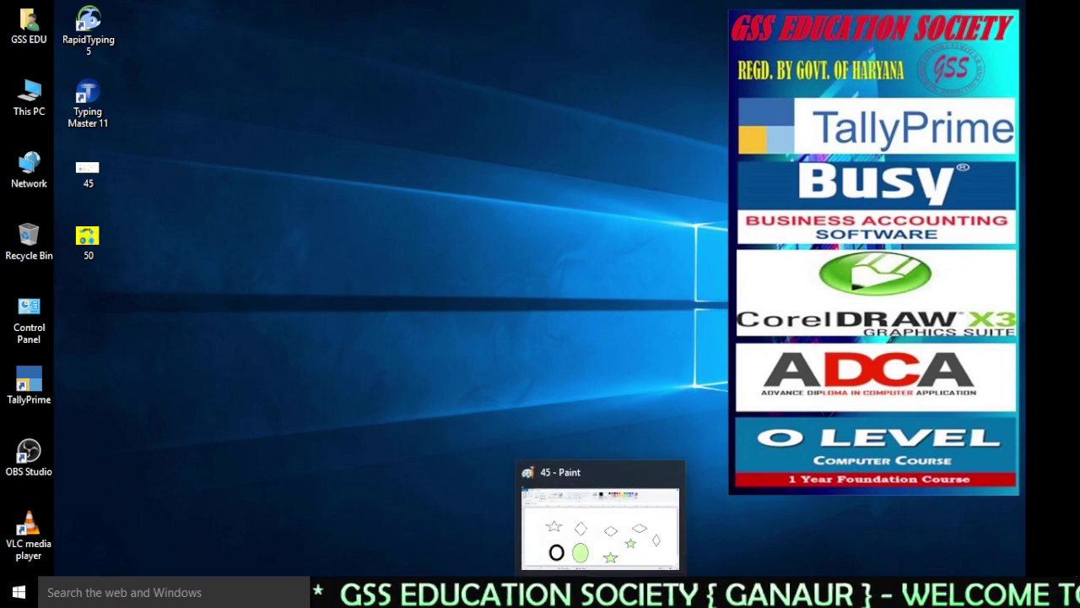
- Switch to the Paint window with picture 45, minimize it and bring it back
left_click(621, 592)
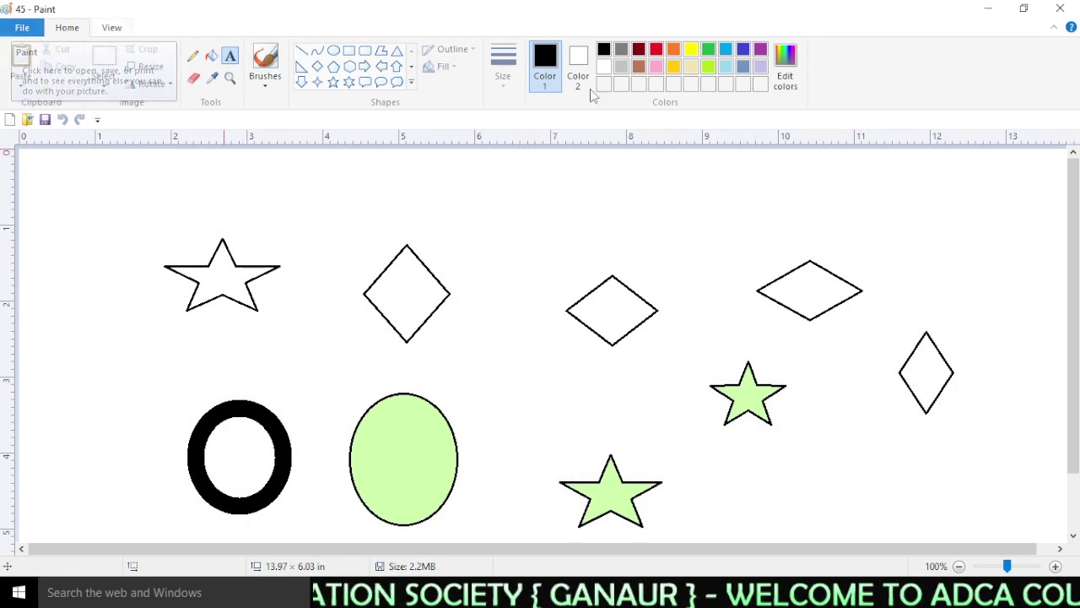
left_click(989, 7)
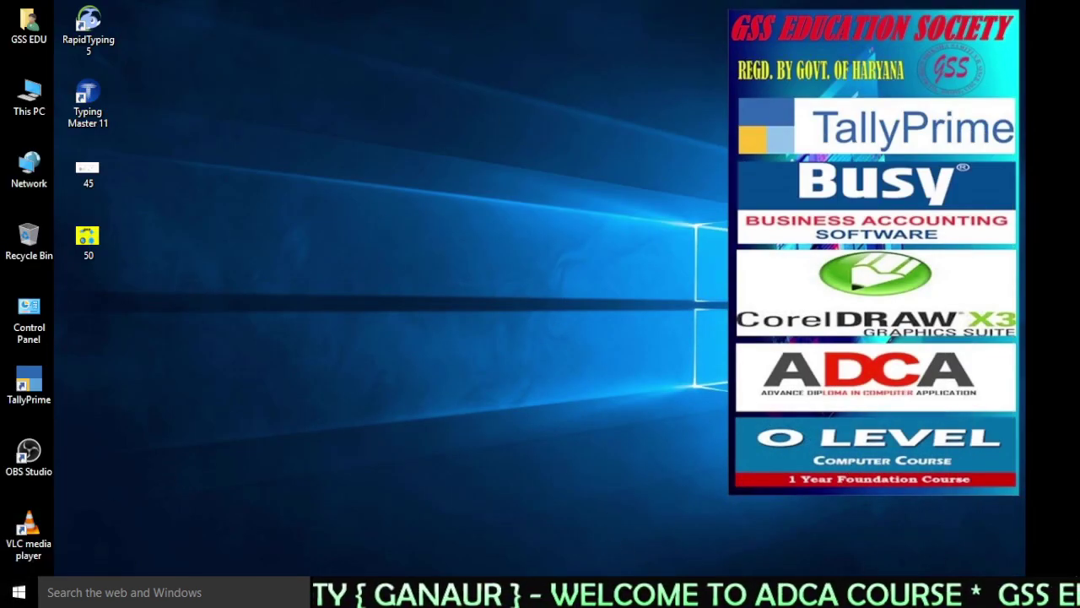
key("alt+Tab")
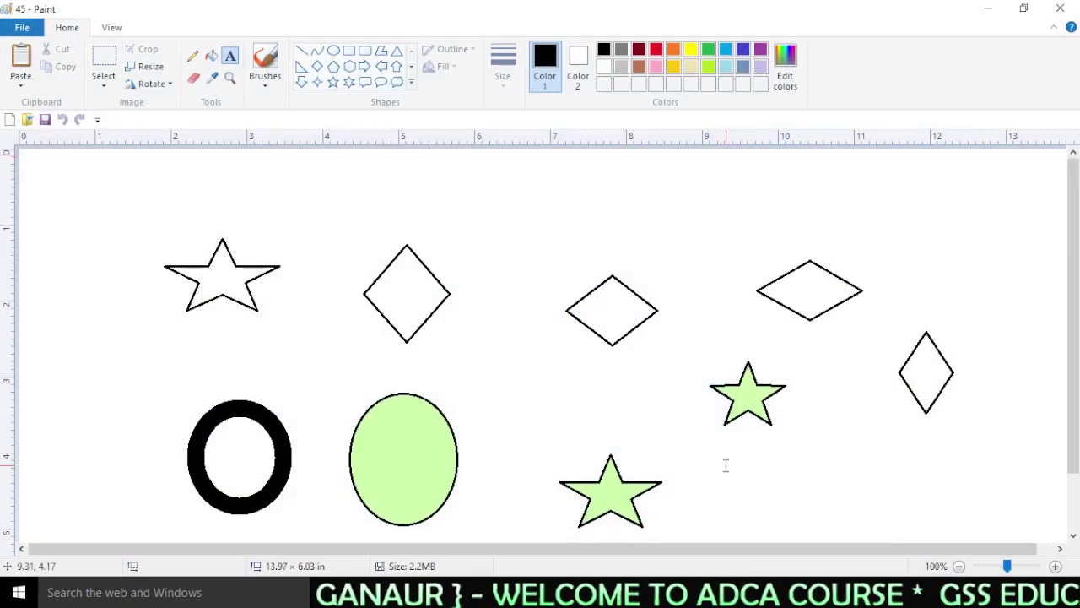
- Restore the Paint window down from full screen, move it toward the desktop's upper-left area and narrow it to about half its width
left_click(1024, 9)
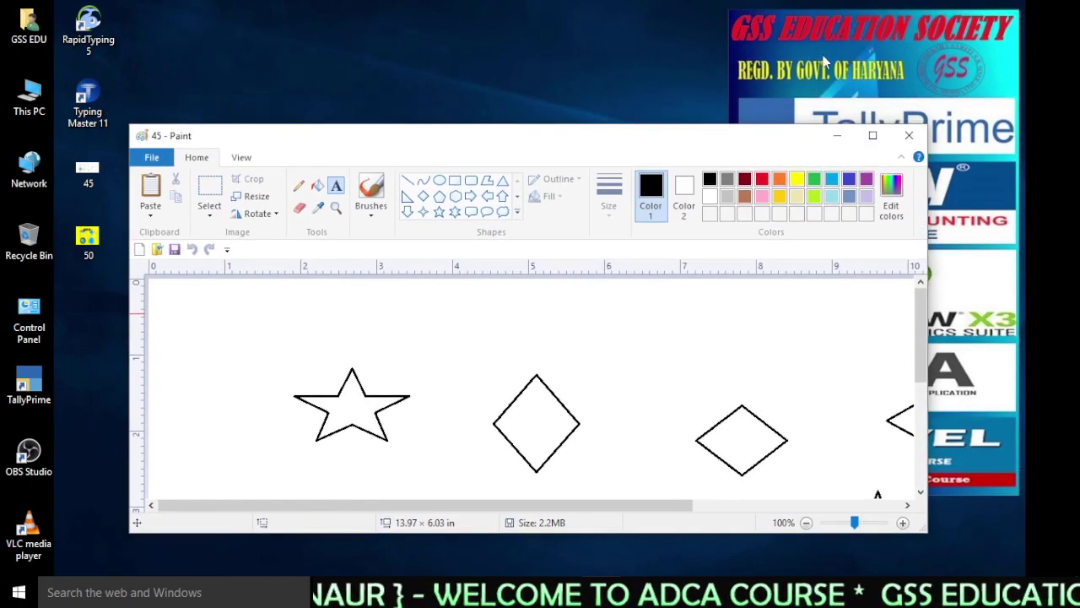
mouse_move(685, 127)
left_mouse_down()
mouse_move(785, 35)
mouse_move(580, 41)
mouse_move(592, 53)
left_mouse_up()
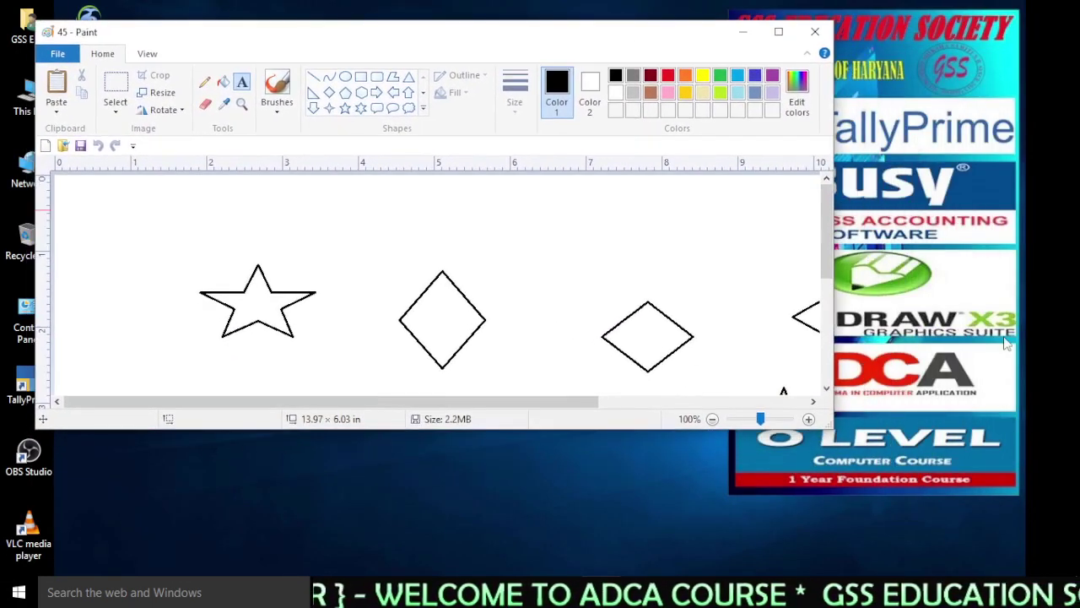
left_click_drag(834, 340, 486, 340)
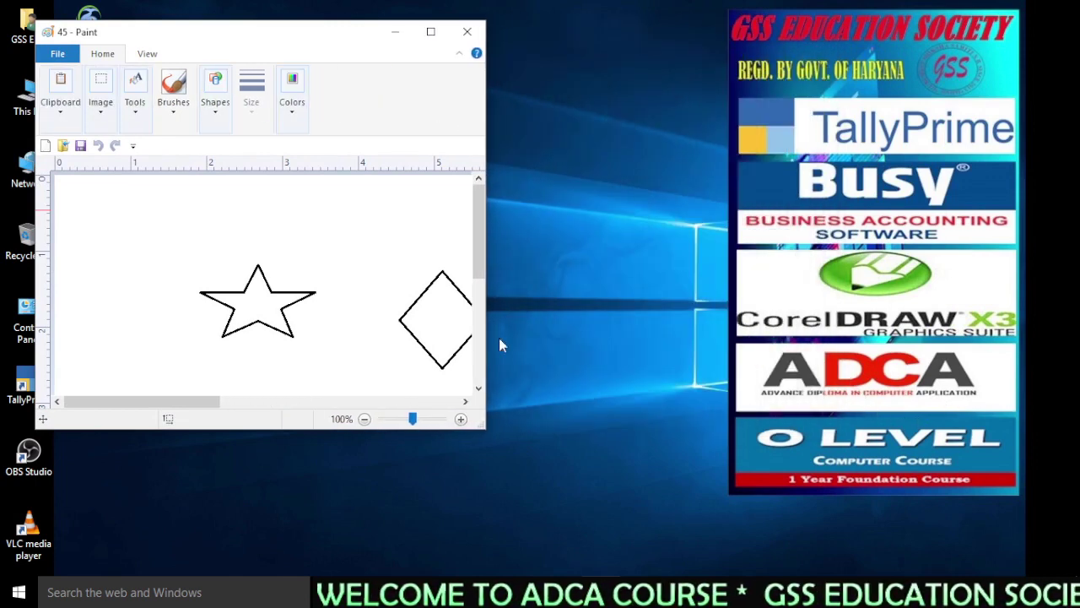
mouse_move(481, 424)
left_mouse_down()
mouse_move(659, 551)
mouse_move(495, 375)
mouse_move(499, 407)
left_mouse_up()
- Move the Paint window around the desktop while resizing it by its corners, and finish by maximizing it
mouse_move(270, 32)
left_mouse_down()
mouse_move(442, 33)
mouse_move(405, 39)
mouse_move(396, 23)
left_mouse_up()
mouse_move(625, 393)
left_mouse_down()
mouse_move(697, 508)
mouse_move(689, 504)
left_mouse_up()
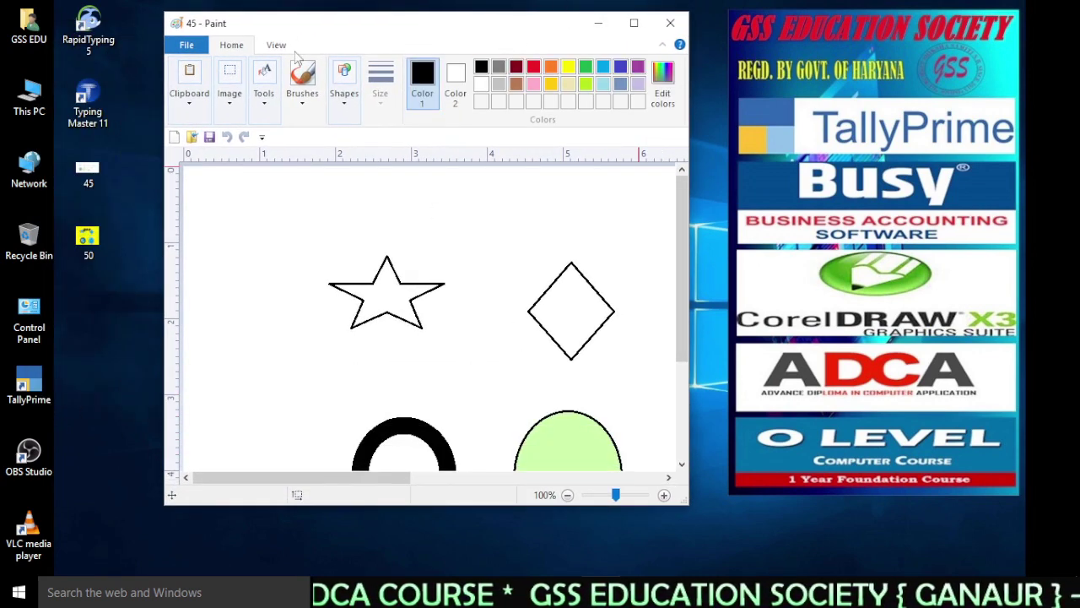
mouse_move(160, 12)
left_mouse_down()
mouse_move(192, 101)
mouse_move(200, 173)
left_mouse_up()
left_click_drag(467, 181, 419, 68)
left_click_drag(640, 394, 736, 548)
left_click_drag(571, 85, 535, 32)
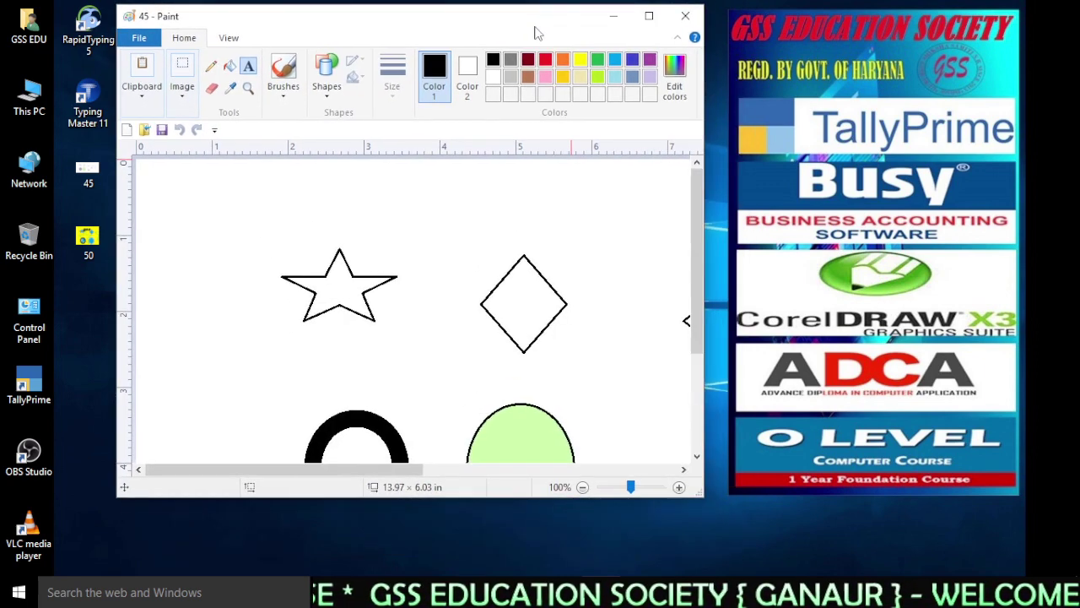
left_click(649, 16)
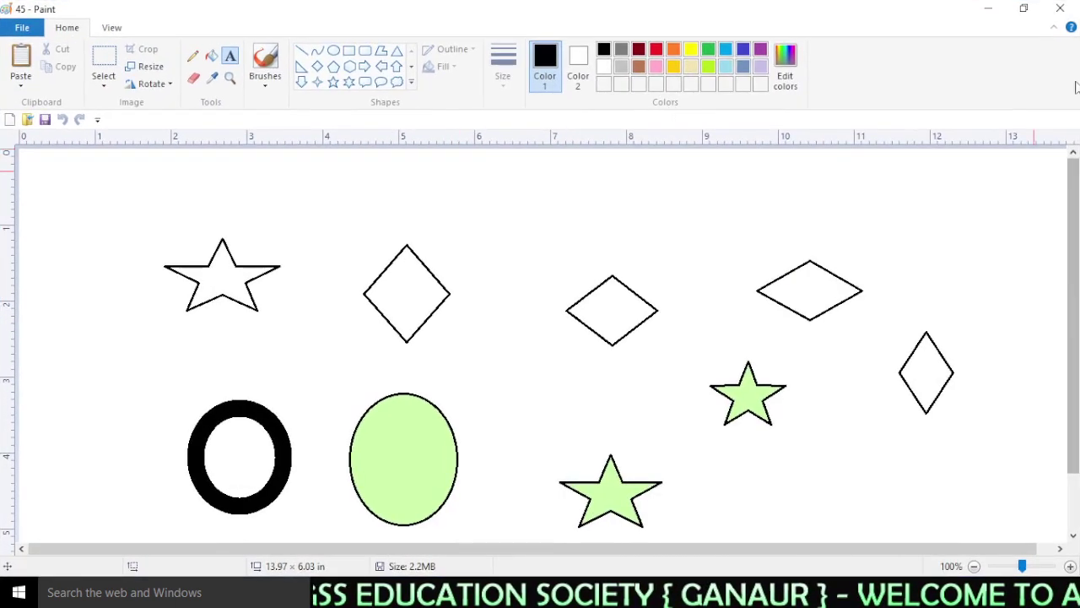
- Close Paint without saving the changes to picture 45 and refresh the desktop
left_click(1060, 9)
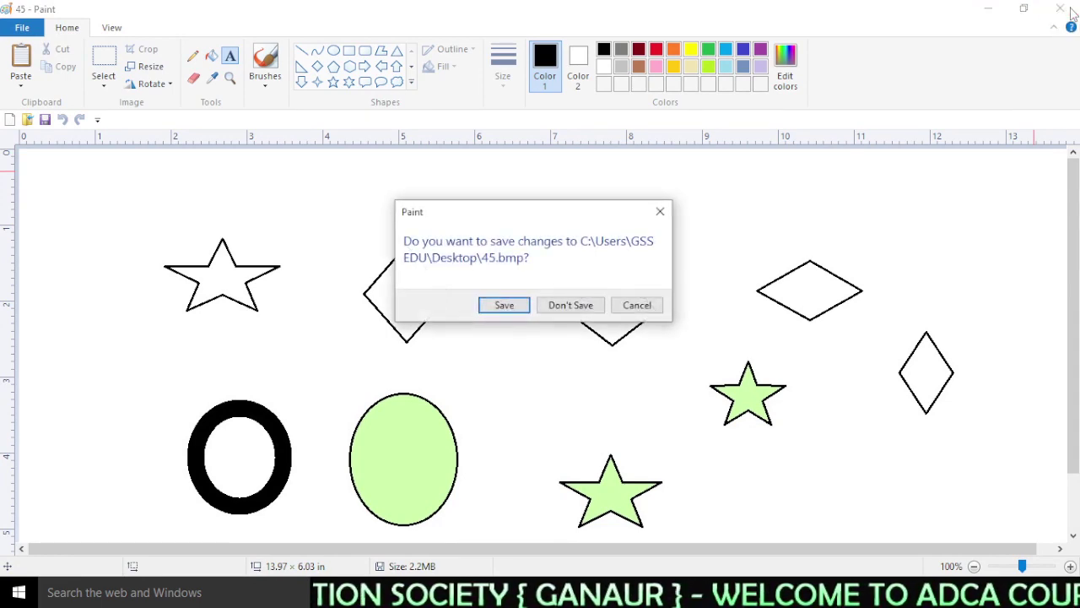
left_click(571, 310)
right_click(414, 192)
left_click(446, 240)
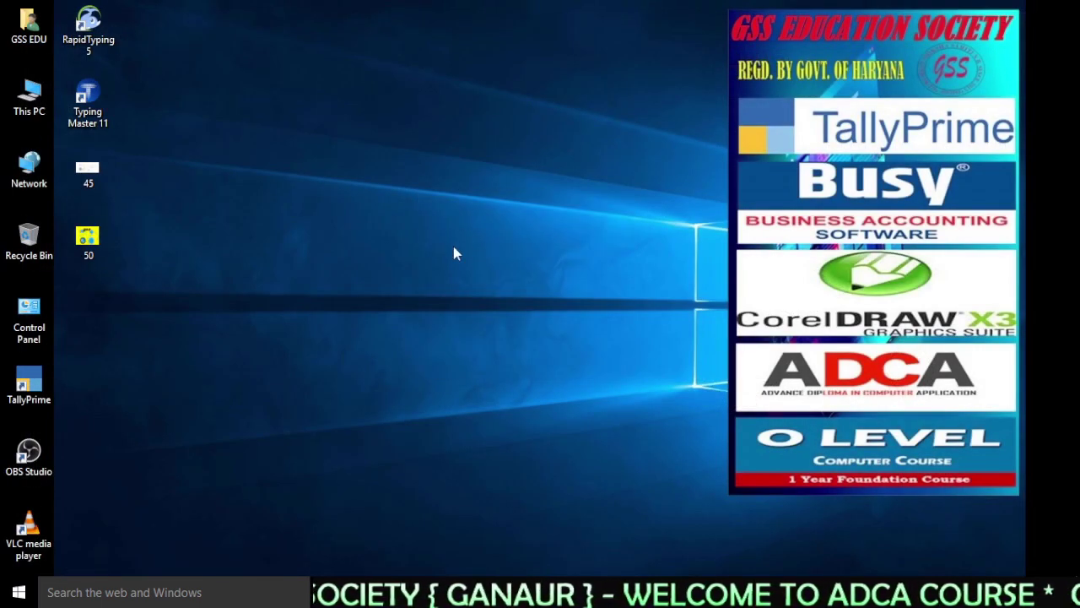
- Launch a new Paint window with the mspaint run command and enlarge the blank canvas to 13.97 × 6.03 in
key("super+r")
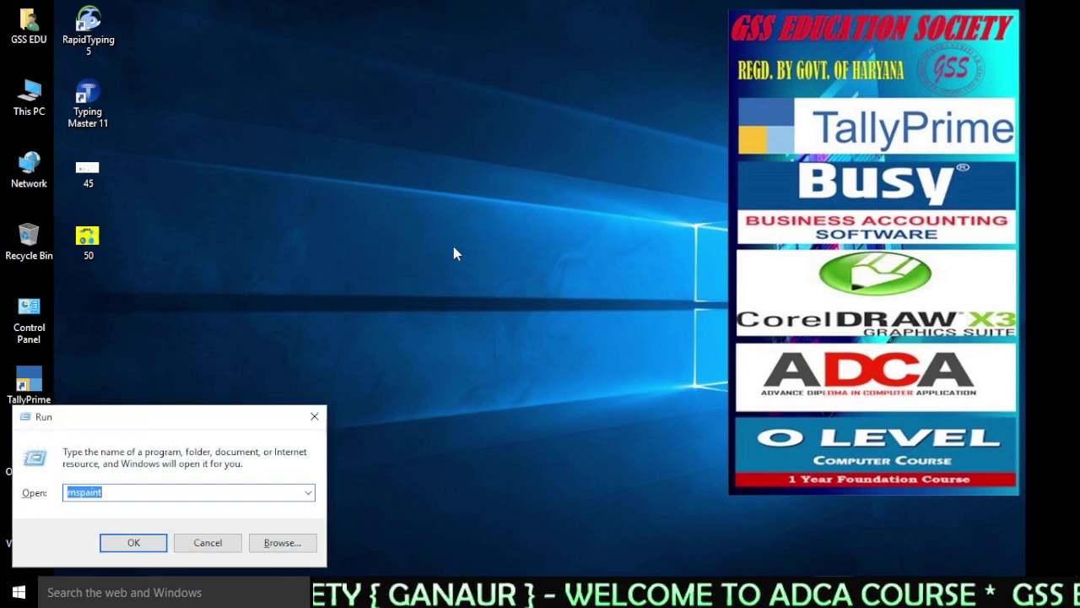
key("Return")
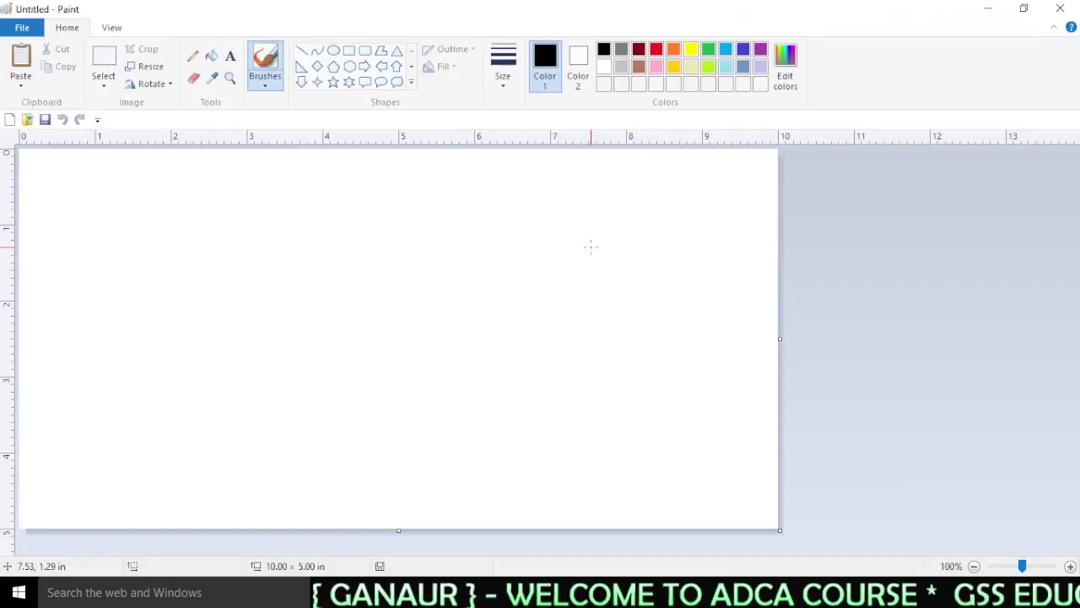
left_click_drag(780, 530, 1079, 606)
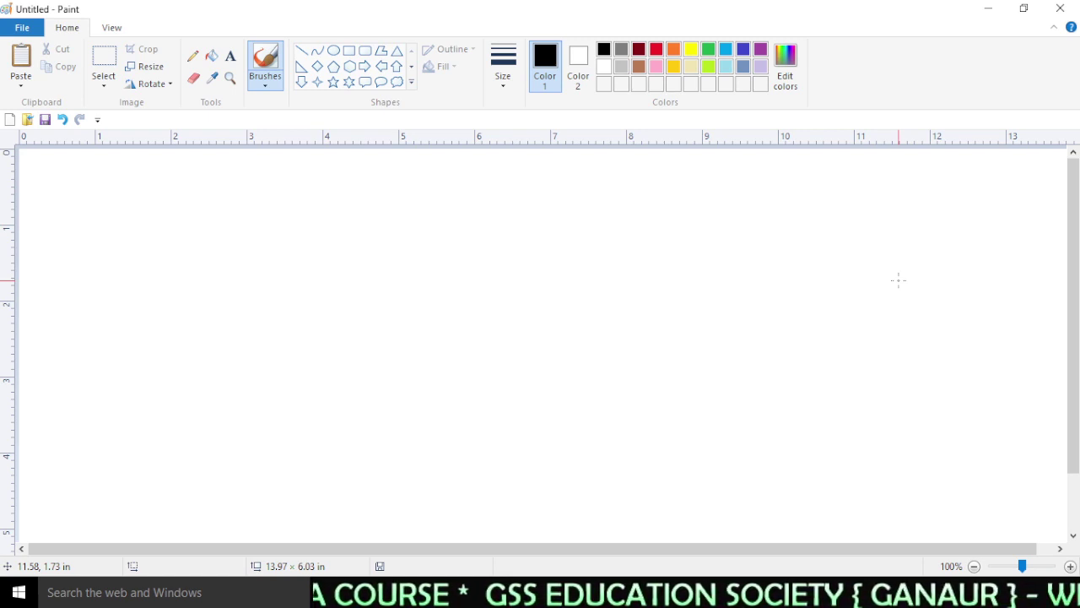
- Go through Paint's window control commands and restore the maximized window down with Restore
key("alt")
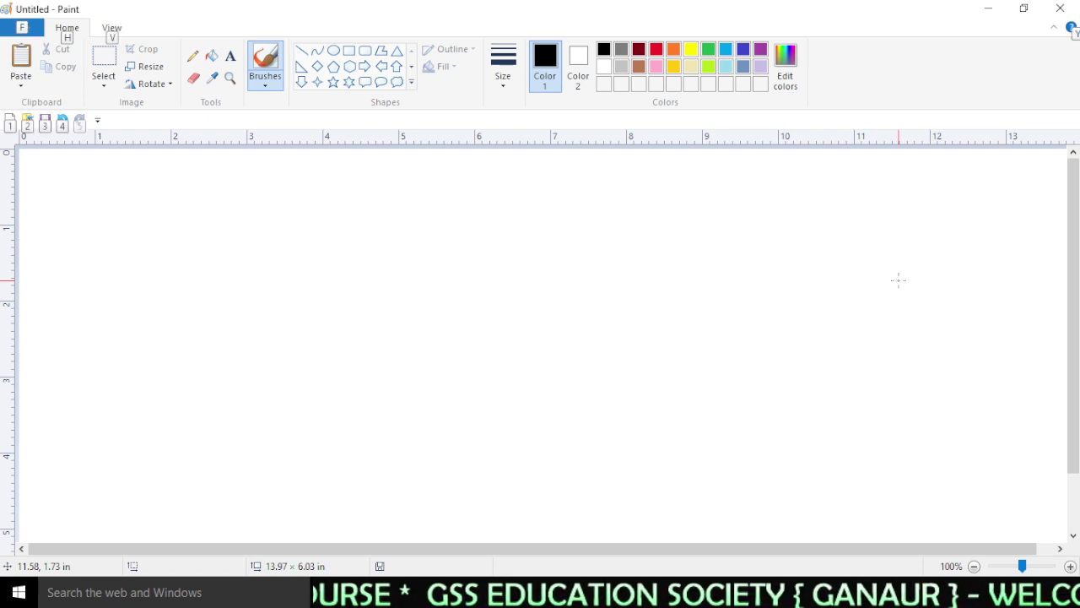
key("alt+space")
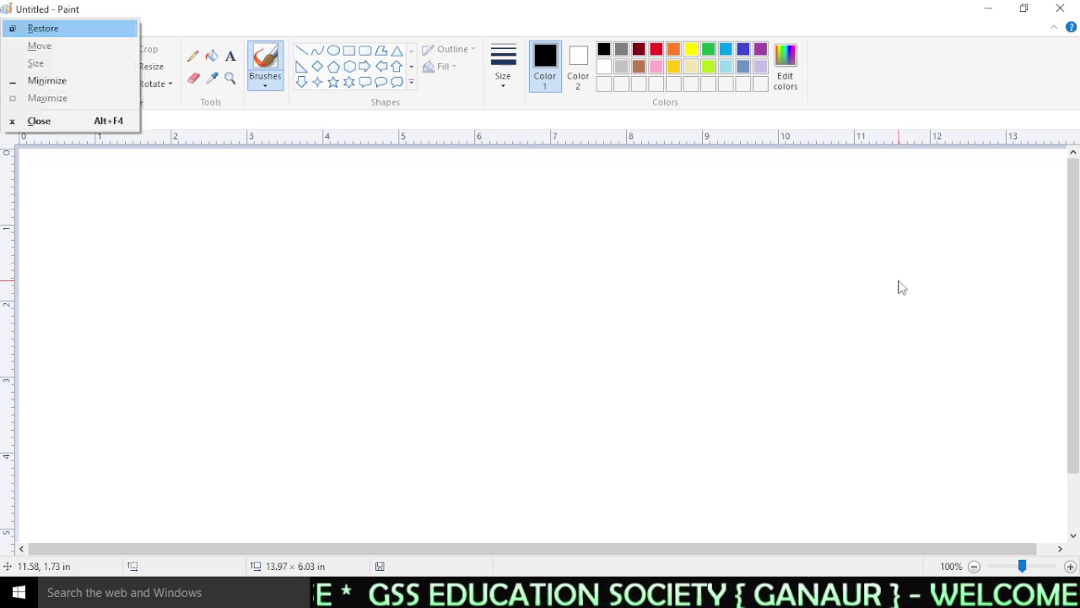
key("Down")
key("Up")
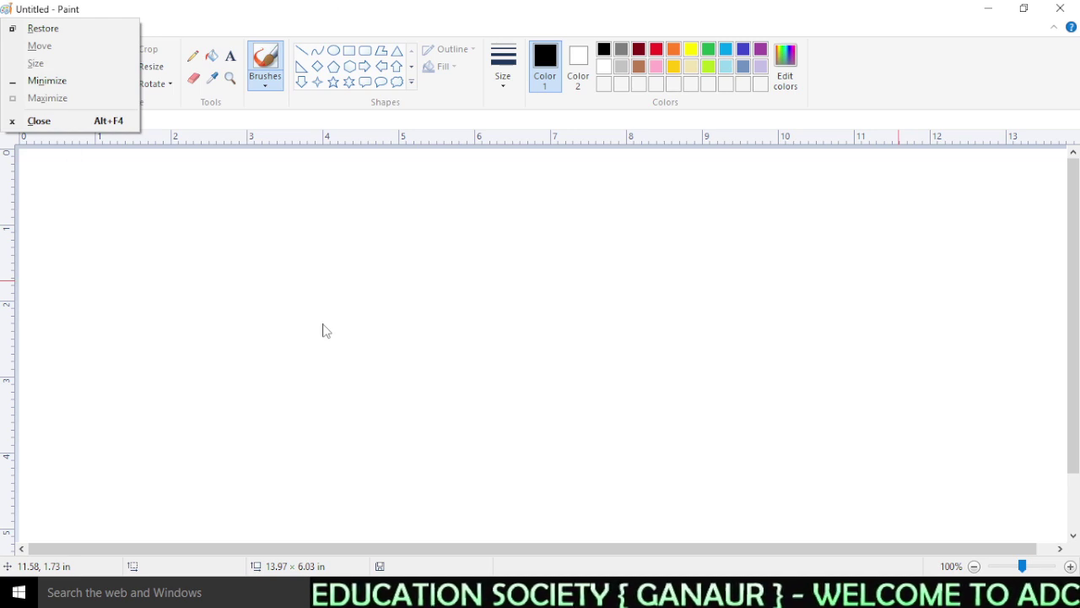
key("Down")
key("Down")
key("Down")
key("Down")
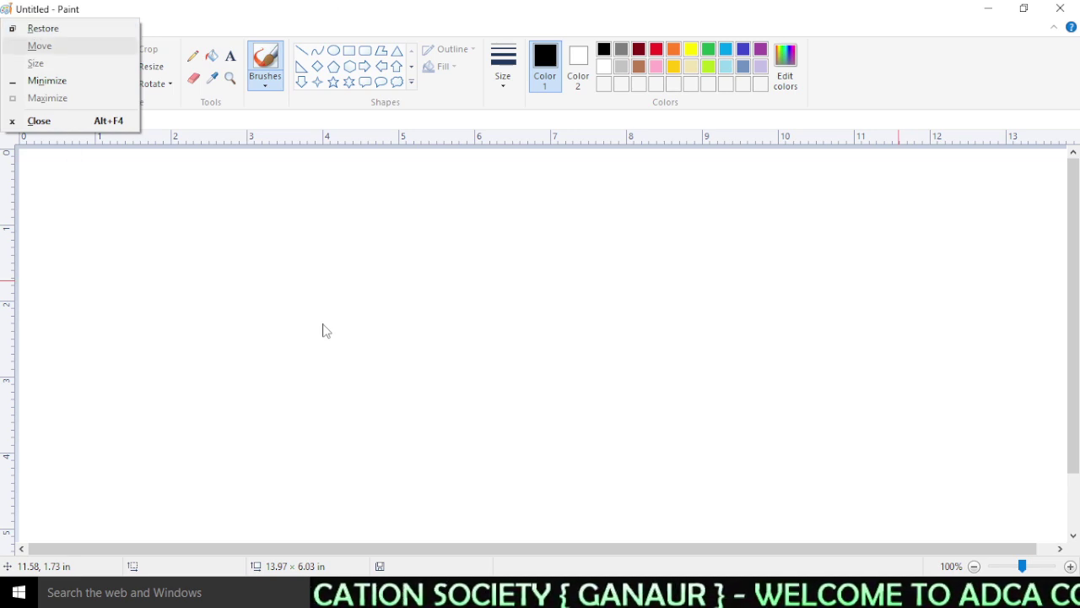
key("Up")
key("Up")
key("Up")
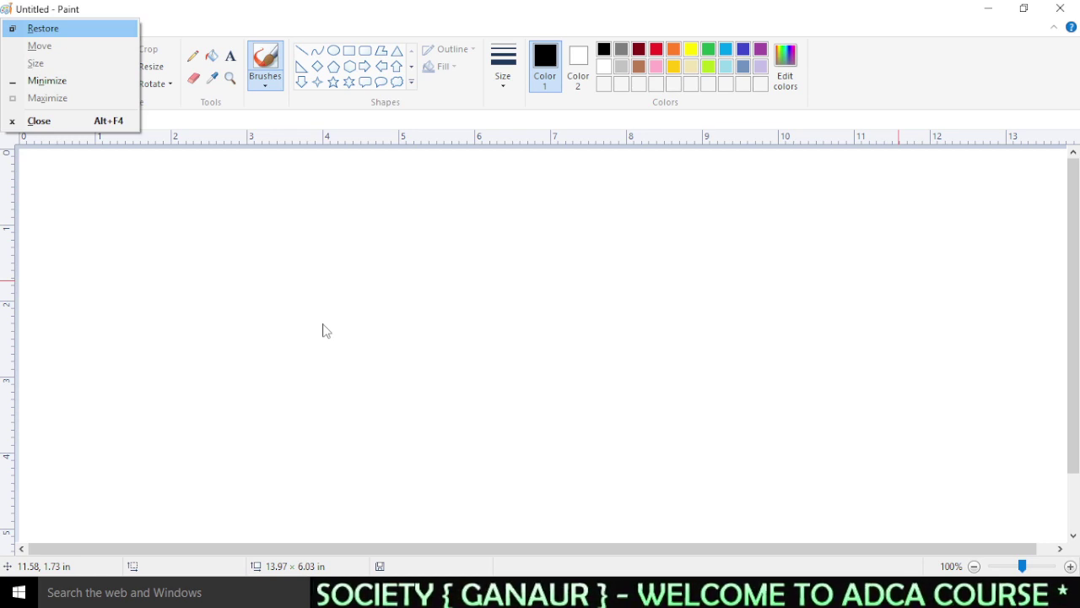
key("Return")
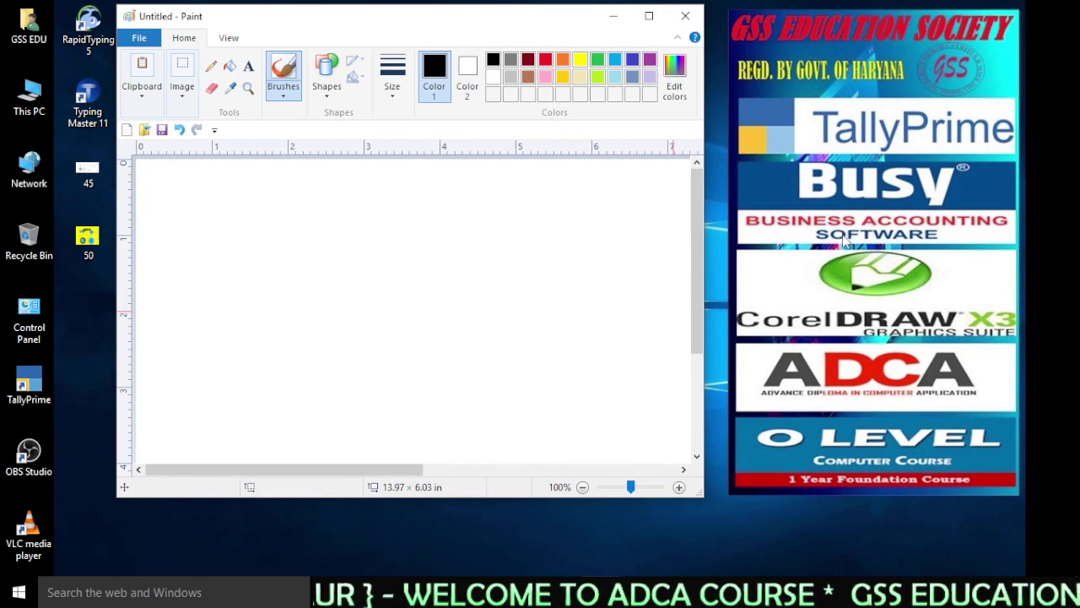
- Maximize the Paint window with the window control commands and restore it down again
key("alt+space")
key("Down")
key("Down")
key("Down")
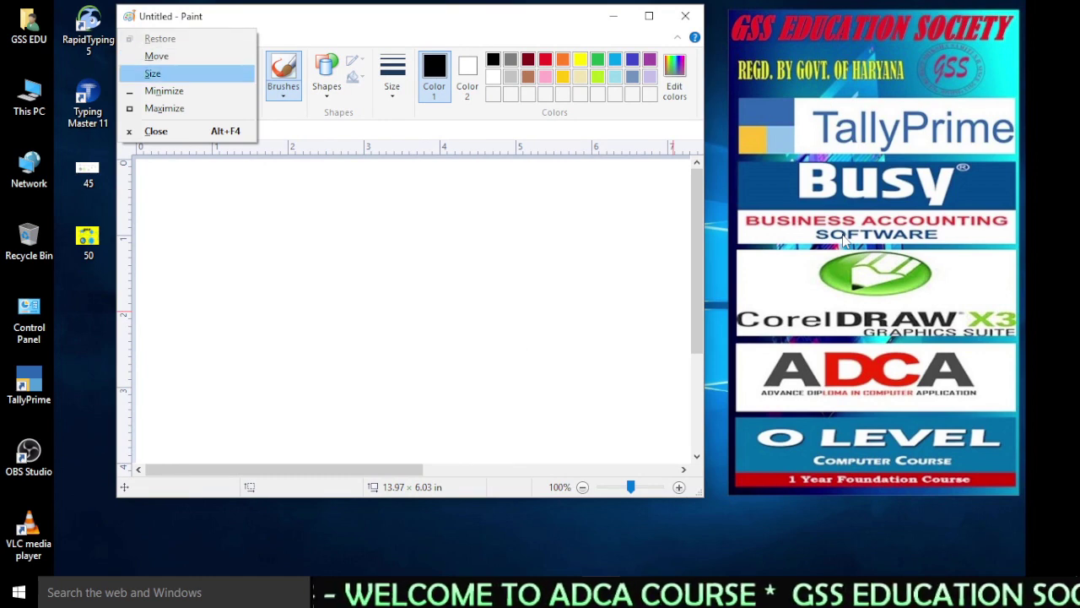
key("Return")
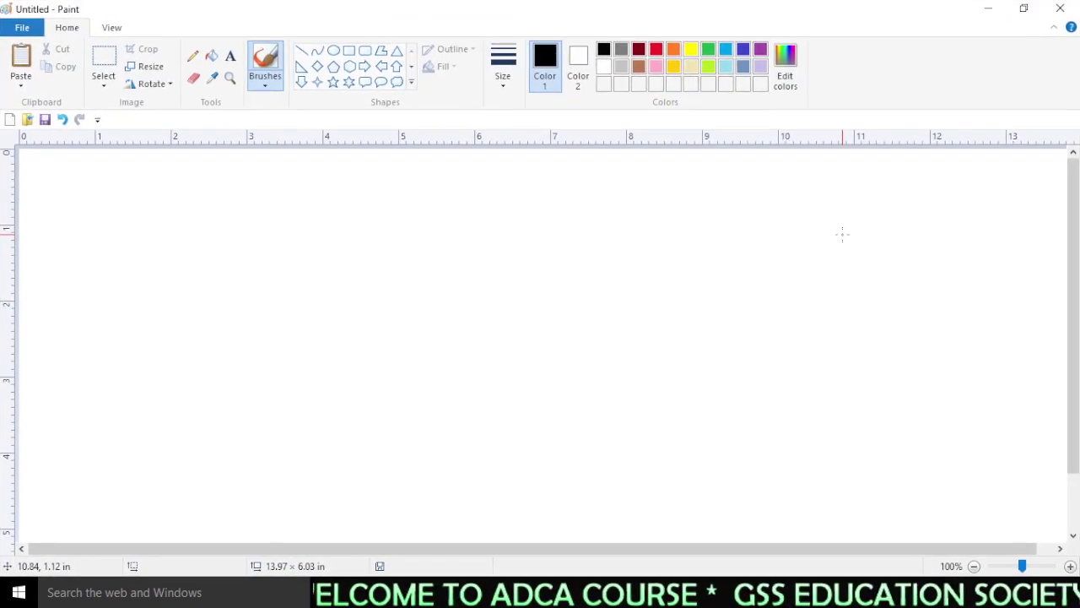
key("alt+space")
key("Return")
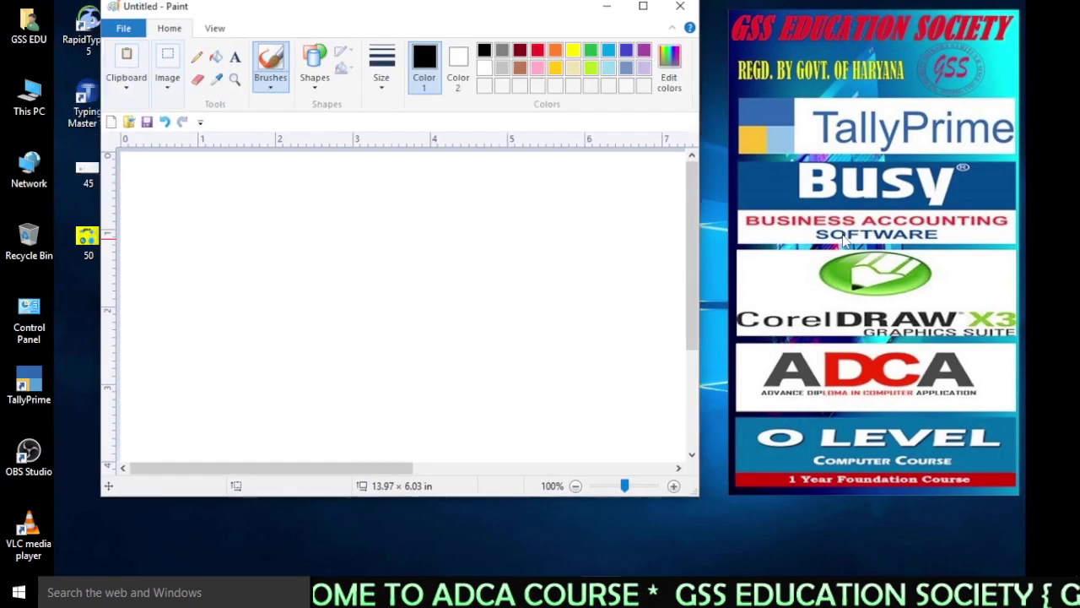
- Resize the restored-down Paint window with the Size command, adjusting its right and bottom edges until it is narrower and shorter
key("alt+space")
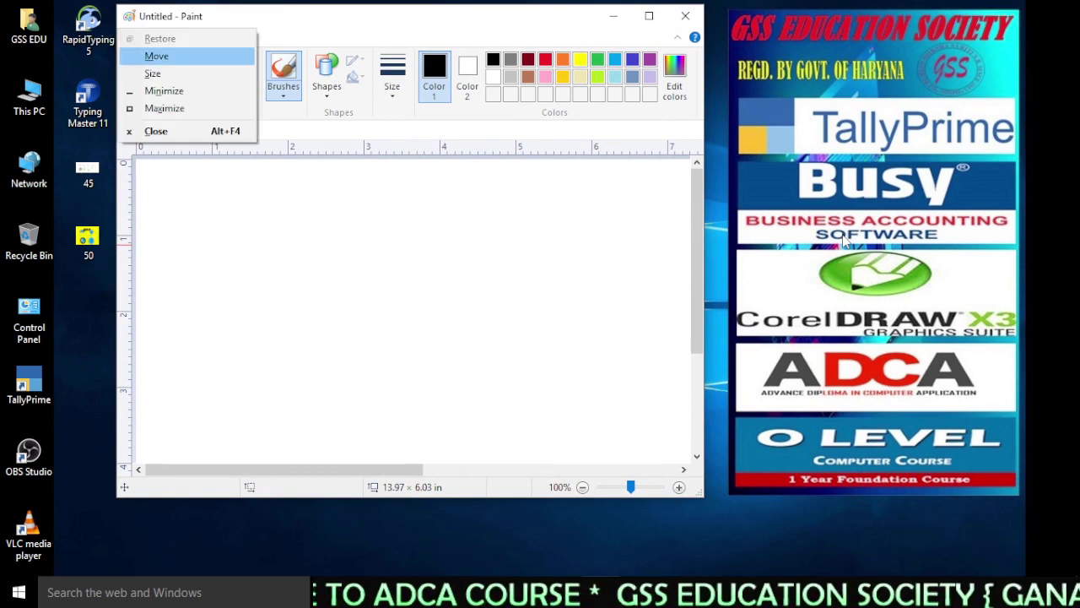
key("Down")
key("Down")
key("Return")
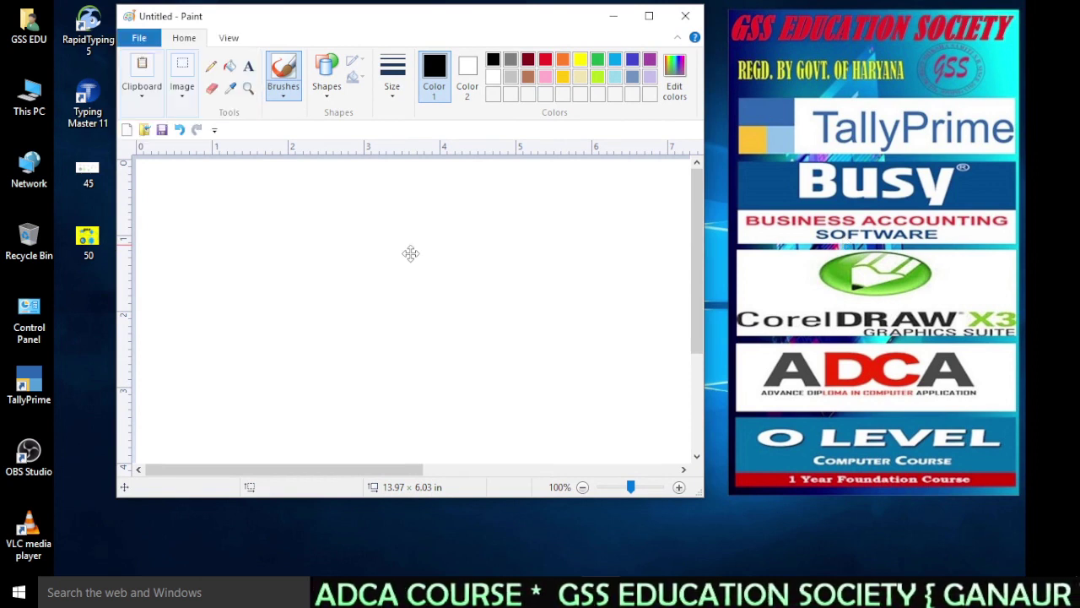
key("Right")
key("Right")
key("Right")
key("Right")
key("Right")
key("Right")
key("Right")
key("Right")
key("Right")
key("Right")
key("Right")
key("Right")
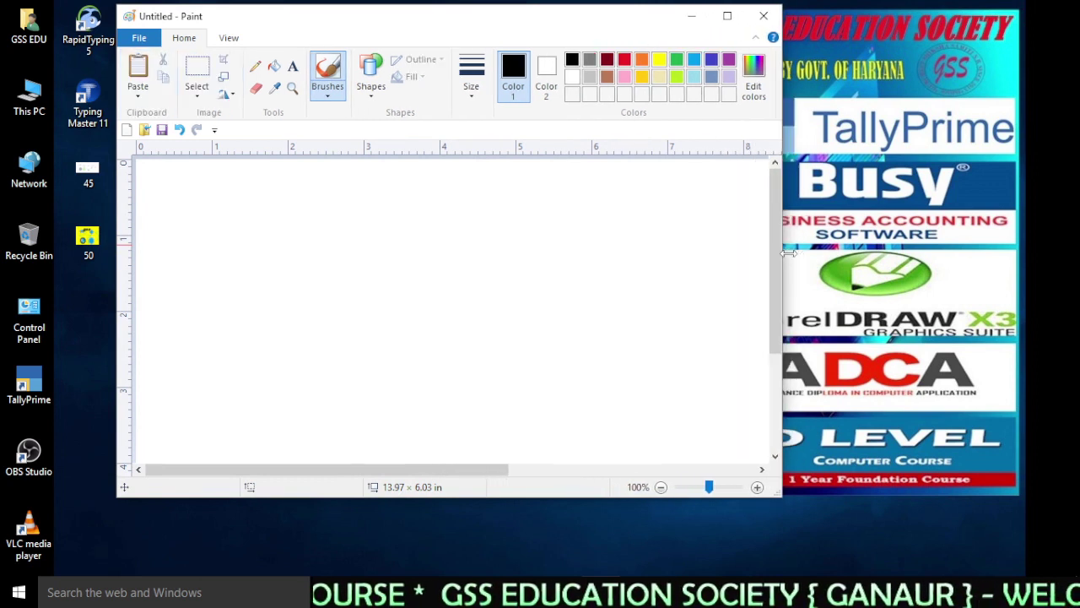
key("Left")
key("Left")
key("Left")
key("Left")
key("Left")
key("Left")
key("Left")
key("Left")
key("Left")
key("Left")
key("Left")
key("Left")
key("Left")
key("Left")
key("Left")
key("Left")
key("Left")
key("Left")
key("Left")
key("Left")
key("Down")
key("Down")
key("Down")
key("Down")
key("Down")
key("Down")
key("Down")
key("Up")
key("Up")
key("Up")
key("Up")
key("Up")
key("Up")
key("Up")
key("Up")
key("Up")
key("Up")
key("Up")
key("Up")
key("Up")
key("Up")
key("Up")
key("Up")
key("Up")
key("Up")
key("Up")
key("Up")
key("Up")
key("Up")
key("Up")
key("Up")
key("Up")
key("Up")
key("Up")
key("Up")
key("Up")
key("Up")
key("Down")
key("Down")
key("Down")
key("Down")
key("Down")
key("Down")
key("Down")
key("Down")
key("Down")
key("Down")
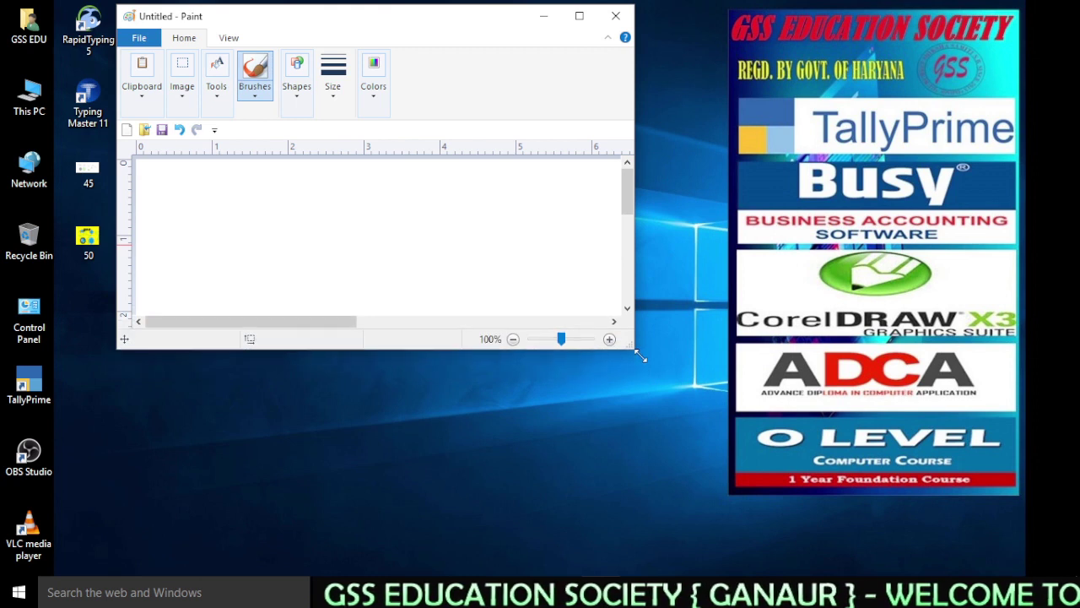
key("Left")
key("Left")
key("Left")
key("Left")
key("Left")
key("Right")
key("Right")
key("Right")
key("Right")
key("Left")
key("Left")
key("Left")
key("Left")
key("Left")
key("Left")
key("Left")
key("Return")
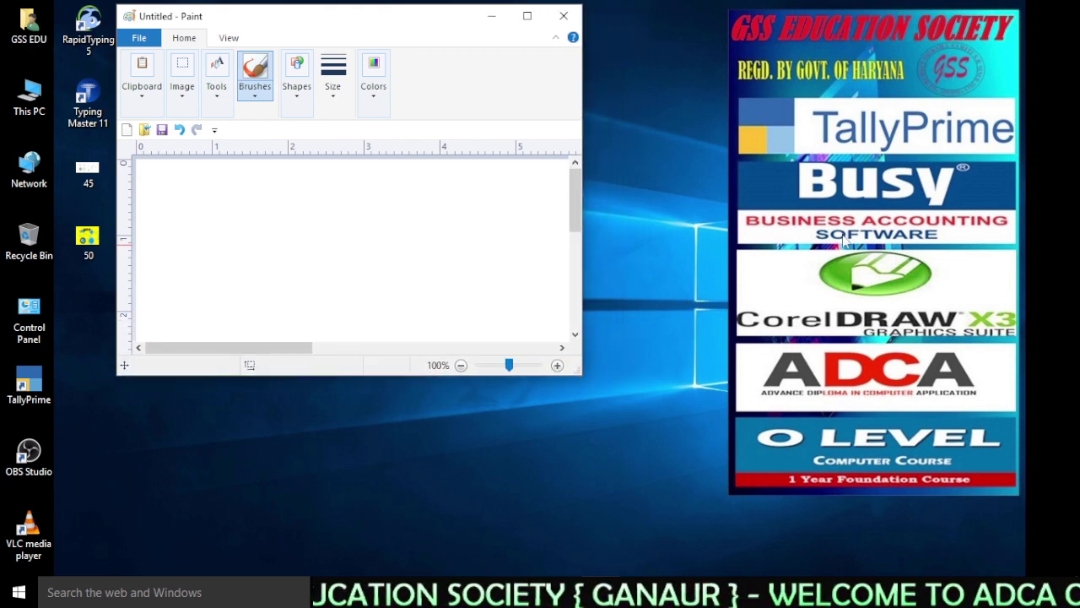
- Reposition the Paint window with the Move command, shifting it to the right and downward on the desktop
key("alt+space")
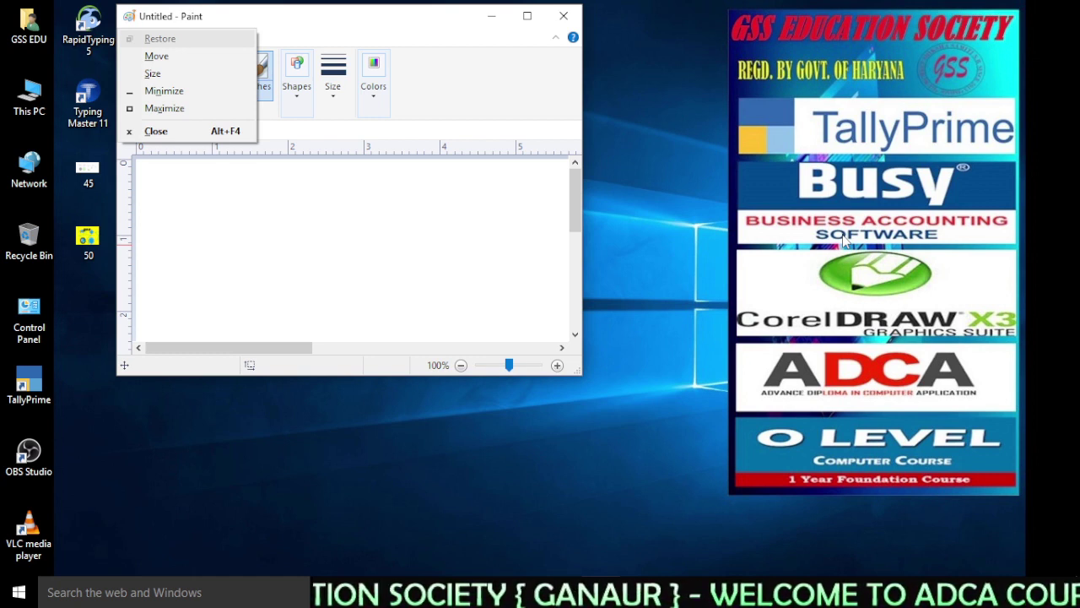
key("Down")
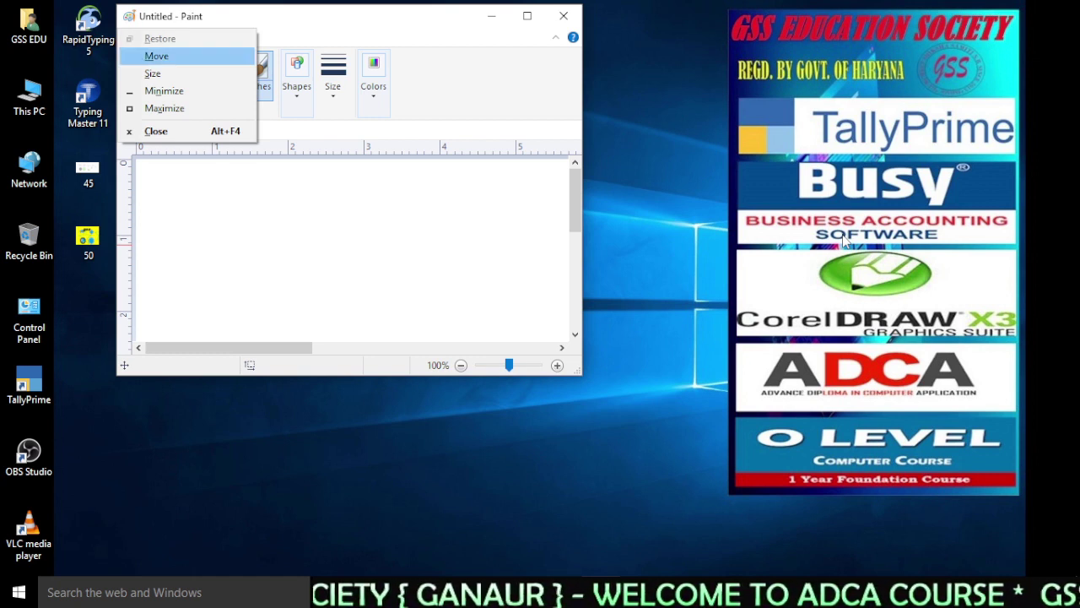
key("Return")
key("Right")
key("Right")
key("Right")
key("Right")
key("Right")
key("Right")
key("Right")
key("Right")
key("Right")
key("Right")
key("Right")
key("Right")
key("Right")
key("Right")
key("Right")
key("Right")
key("Right")
key("Right")
key("Right")
key("Right")
key("Down")
key("Down")
key("Down")
key("Return")
mouse_move(523, 48)
left_mouse_down()
mouse_move(523, 78)
mouse_move(514, 65)
mouse_move(488, 65)
mouse_move(473, 90)
mouse_move(472, 58)
mouse_move(447, 52)
mouse_move(447, 91)
left_mouse_up()
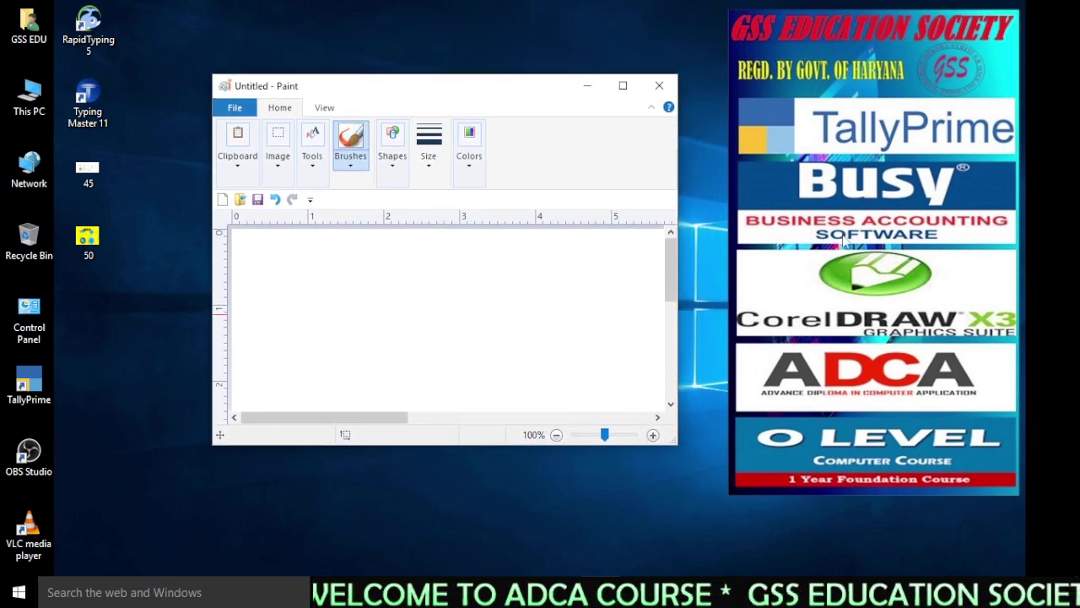
- Enlarge the Paint window to full screen with the Maximize window control command
key("alt+space")
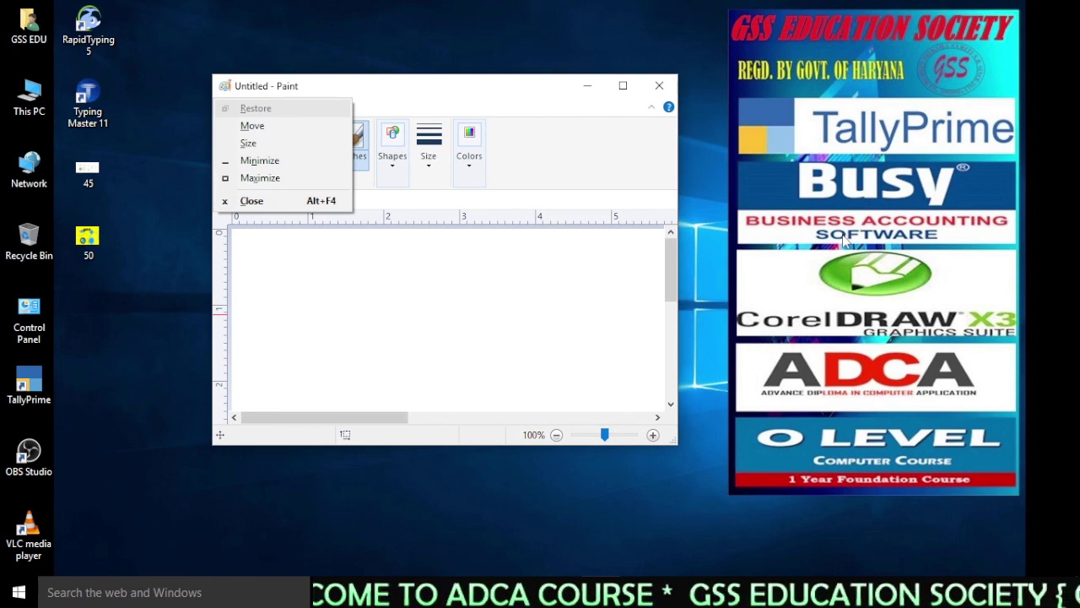
key("Down")
key("Down")
key("Down")
key("Down")
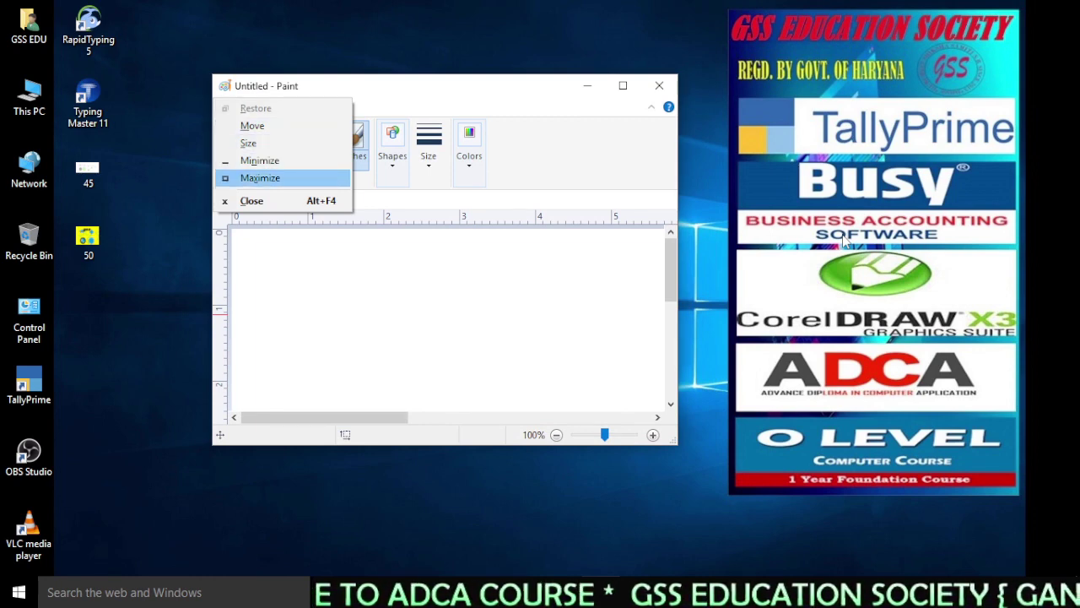
key("Return")
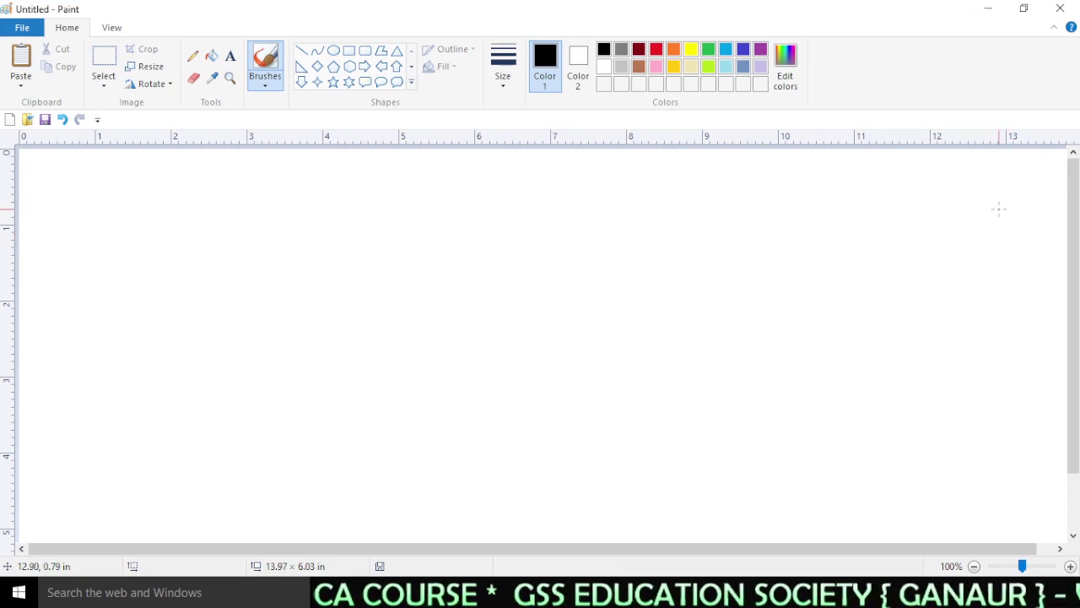
- Minimize the Paint window, bring it back, and minimize it again with the Minimize window control command
left_click(988, 8)
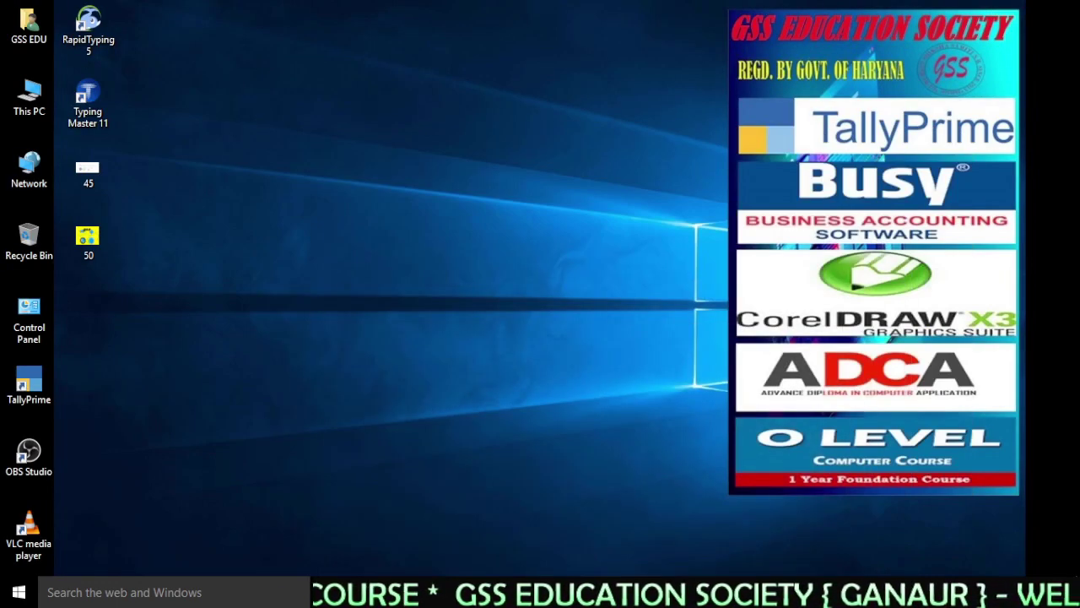
key("alt+Tab")
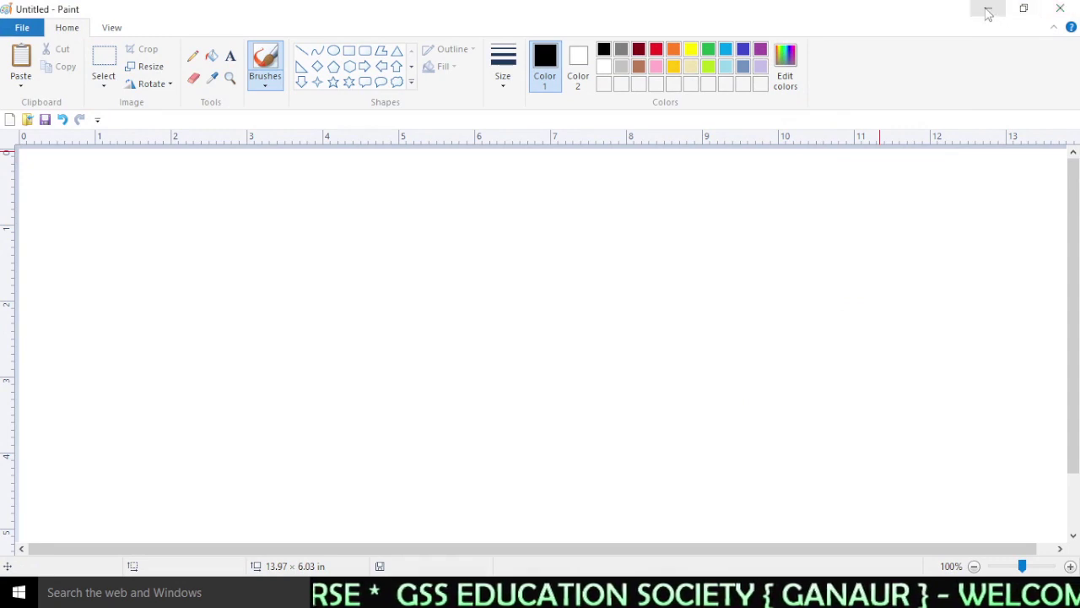
key("alt+space")
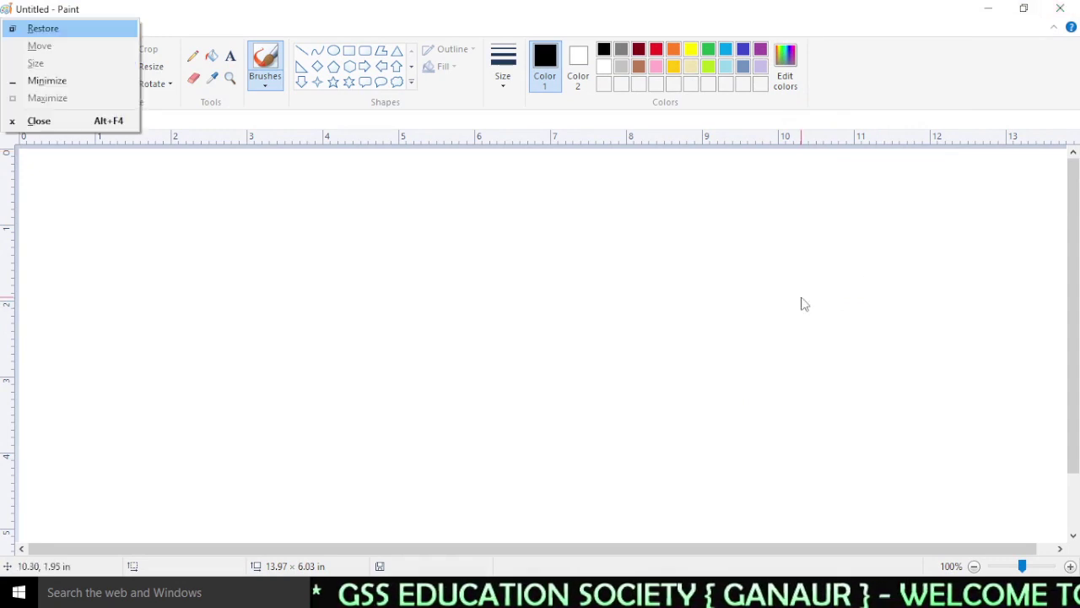
key("Down")
key("Down")
key("Down")
key("Return")
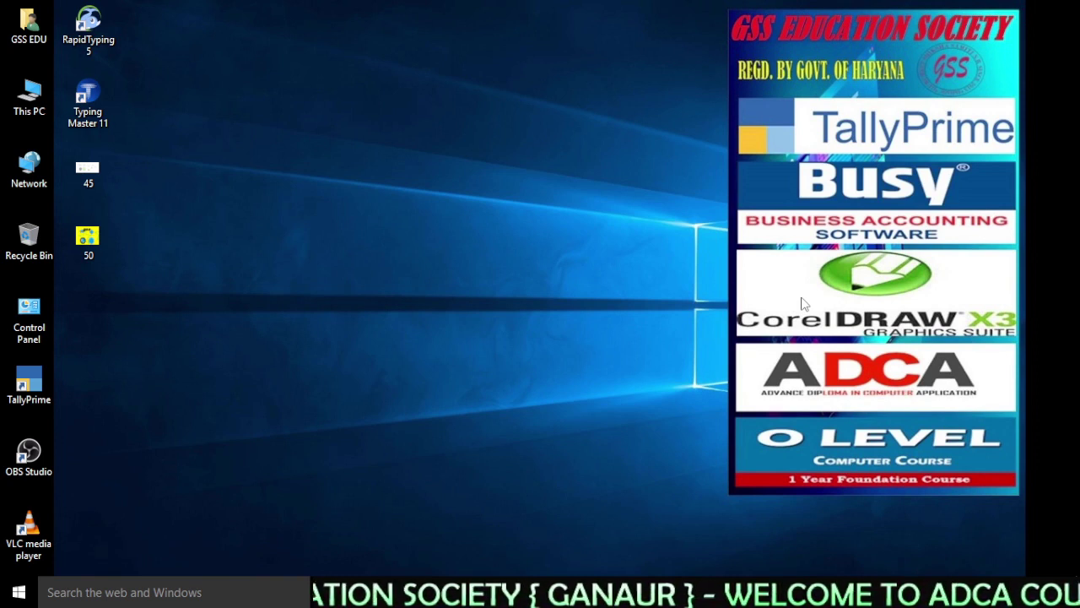
key("alt+space")
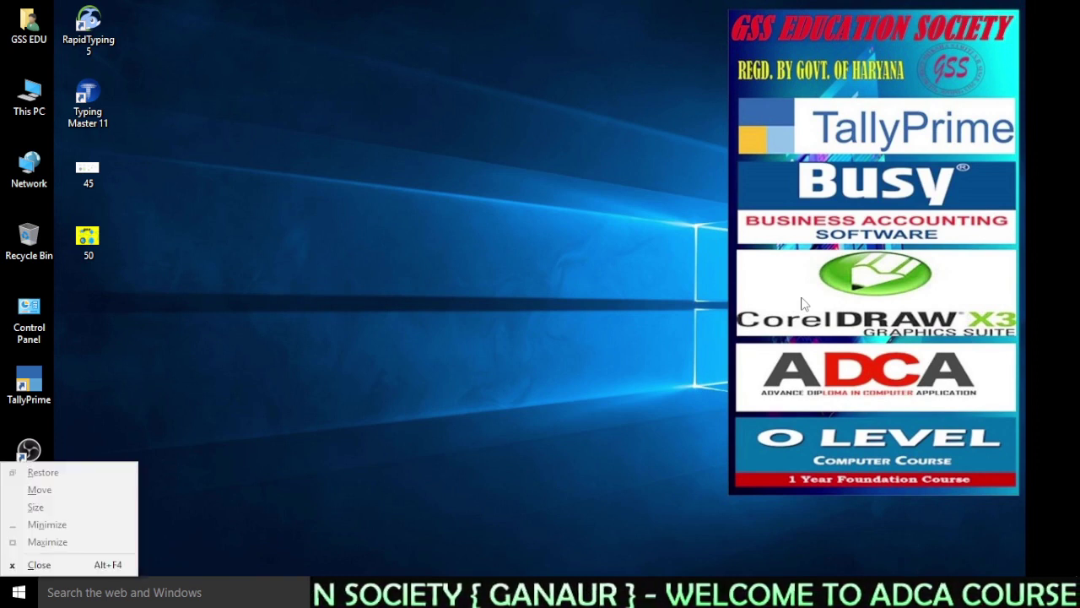
key("Escape")
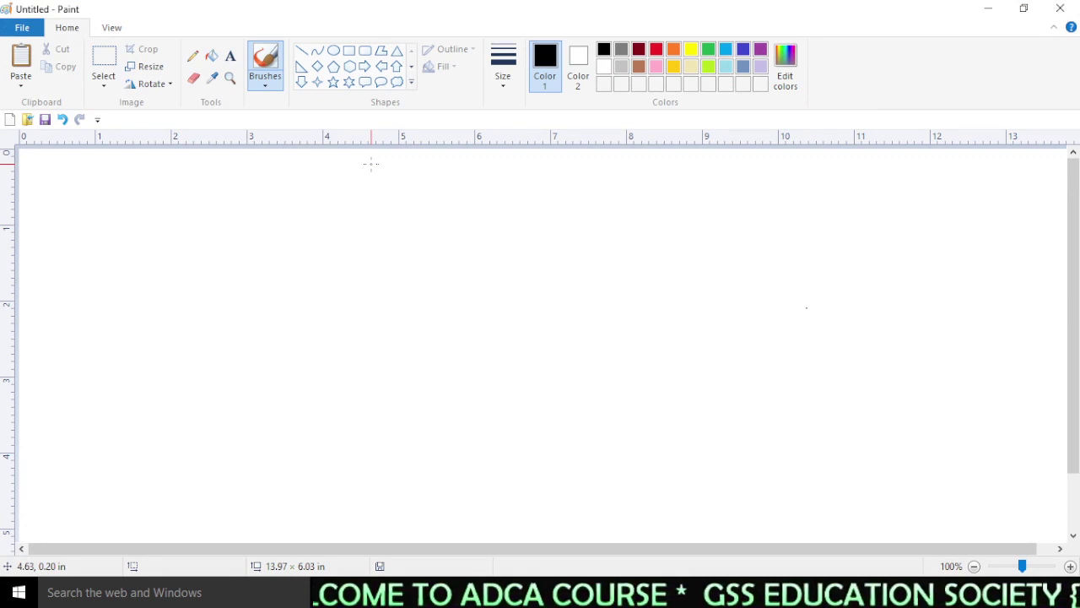
- Cycle forward and backward through the open windows in the task switcher and return to Paint
key("alt")
key("alt+Tab")
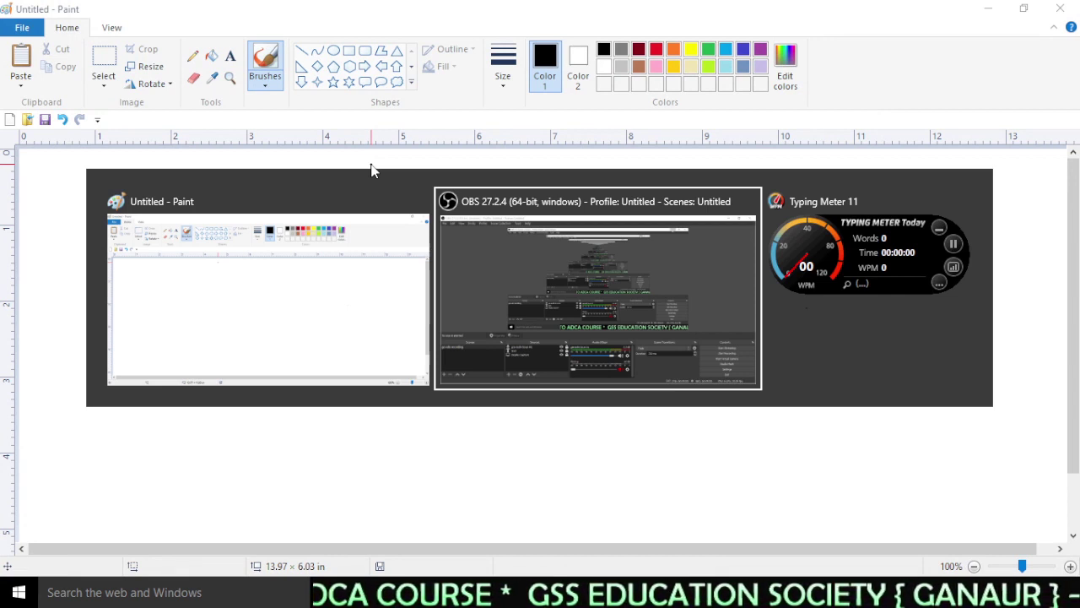
key("Tab")
key("shift+Tab")
key("shift+Tab")
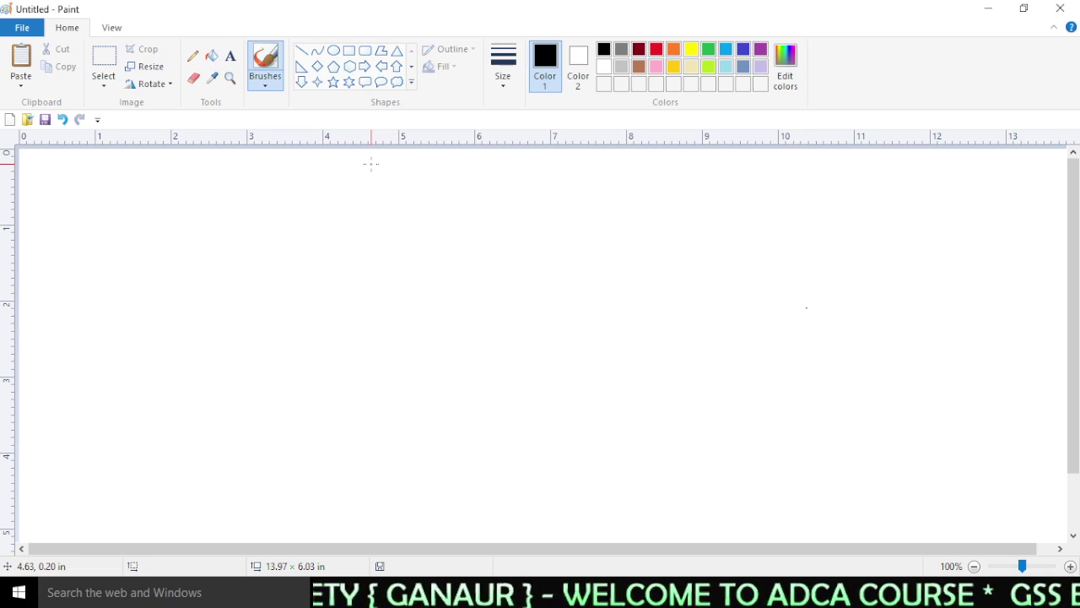
- Close Paint without saving the changes to the untitled picture
key("alt")
key("alt+F4")
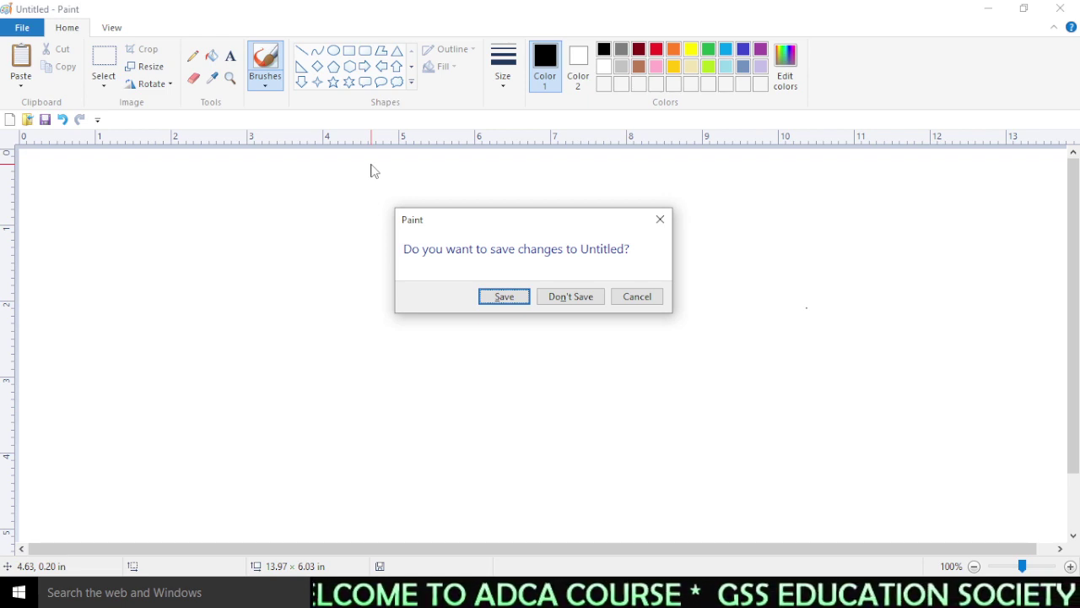
key("Tab")
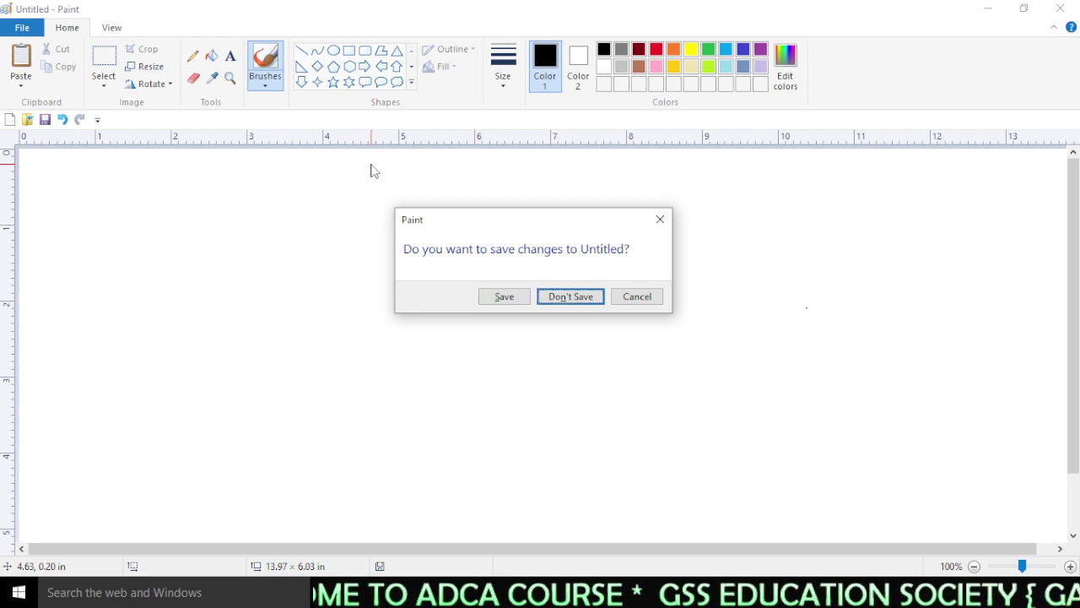
key("Return")
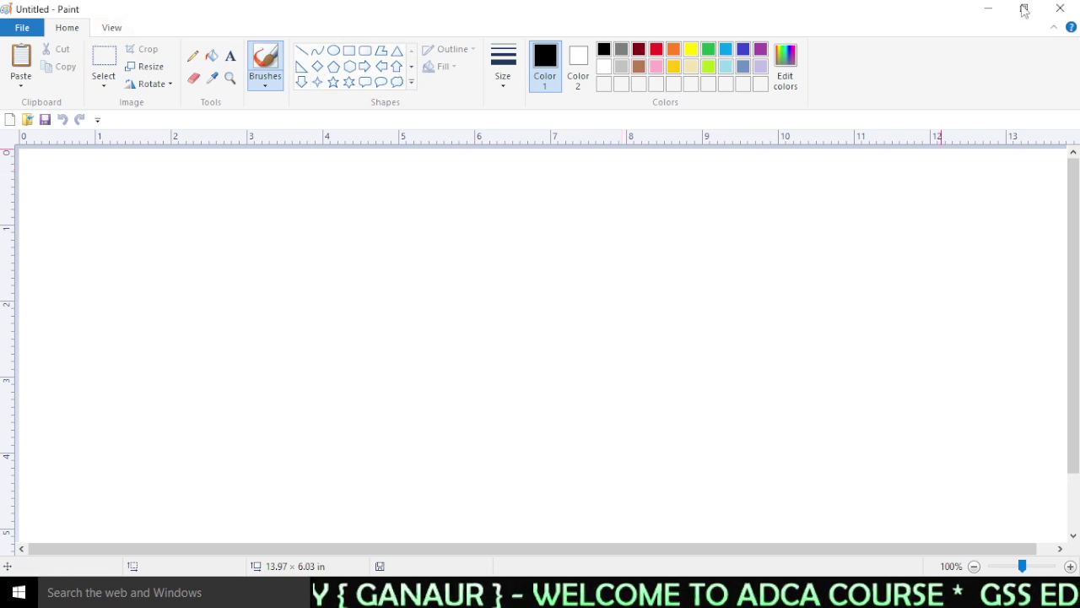
left_click(988, 9)
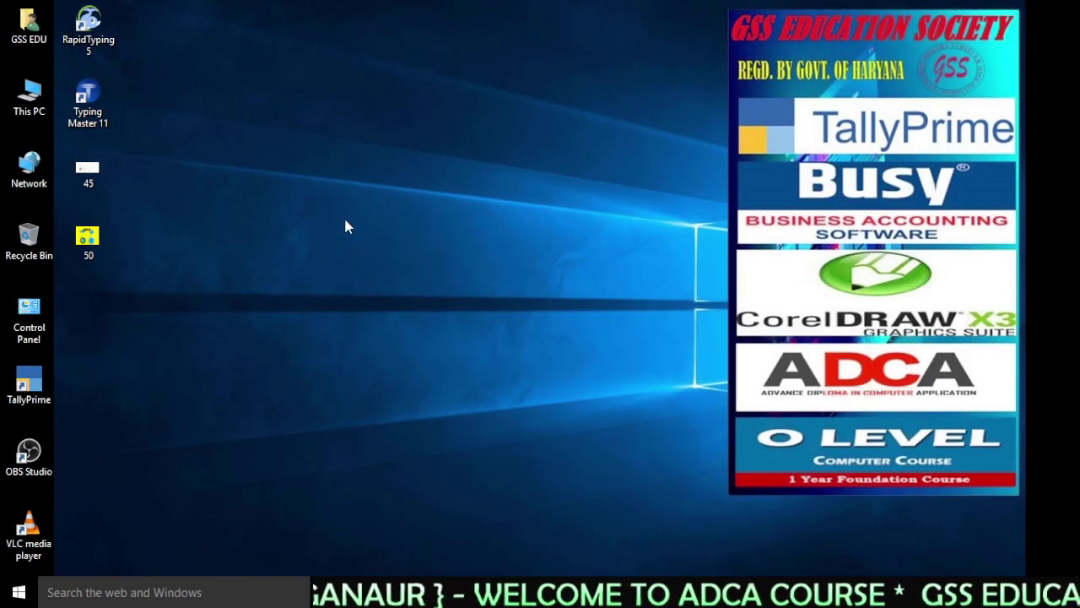
double_click(29, 25)
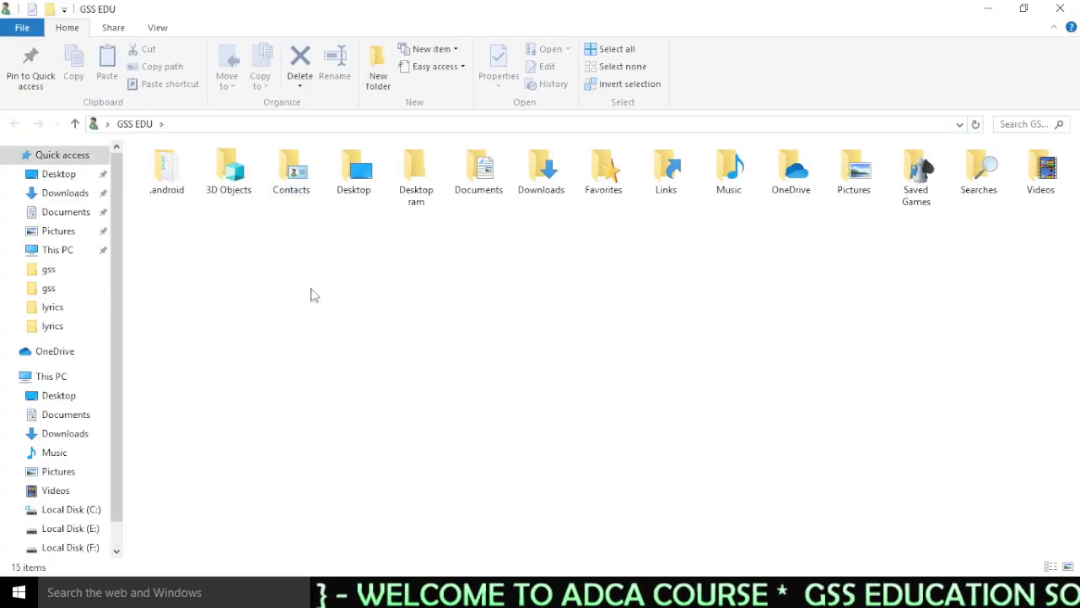
left_click(63, 234)
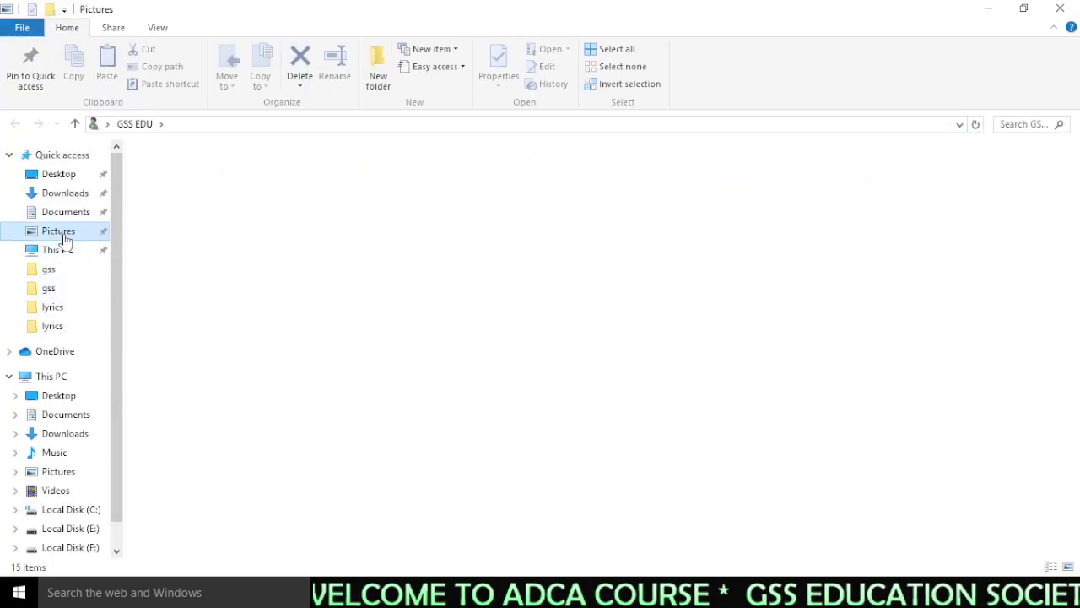
right_click(428, 207)
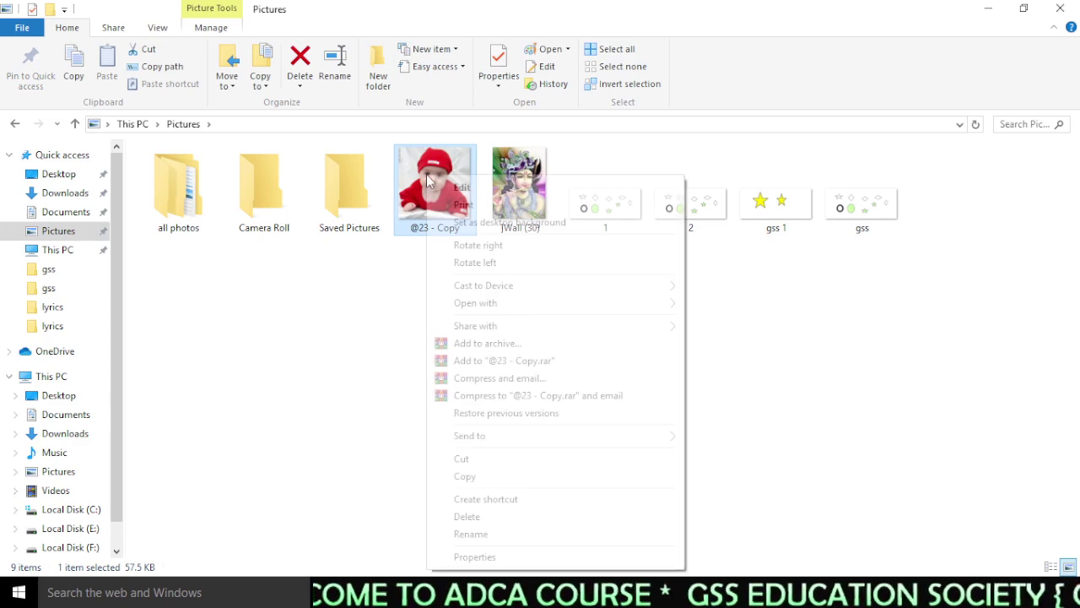
left_click(475, 477)
left_click(1060, 11)
right_click(166, 82)
left_click(218, 154)
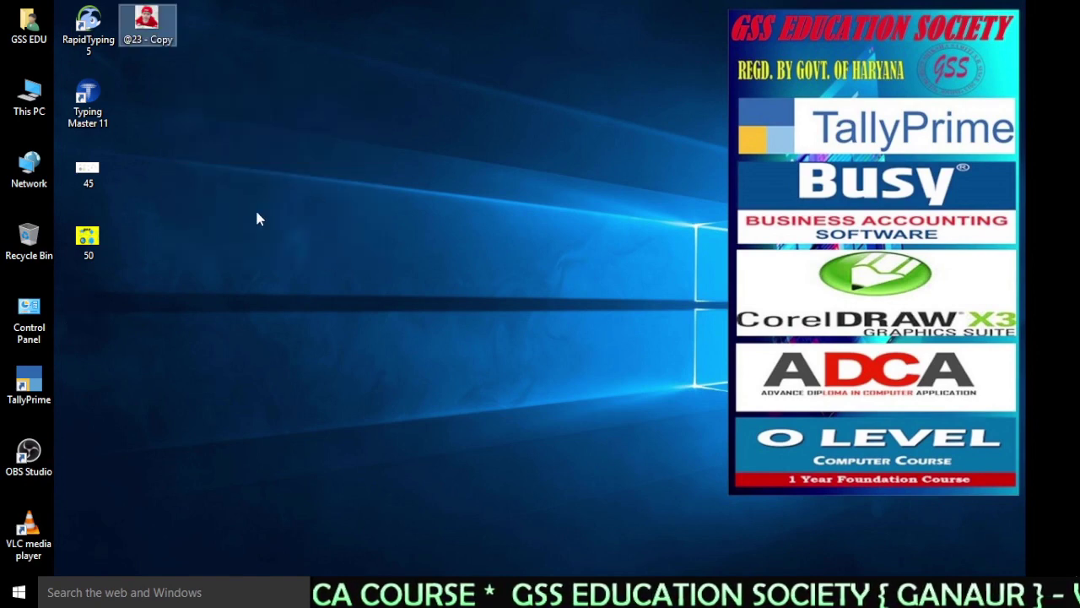
left_click_drag(157, 29, 95, 315)
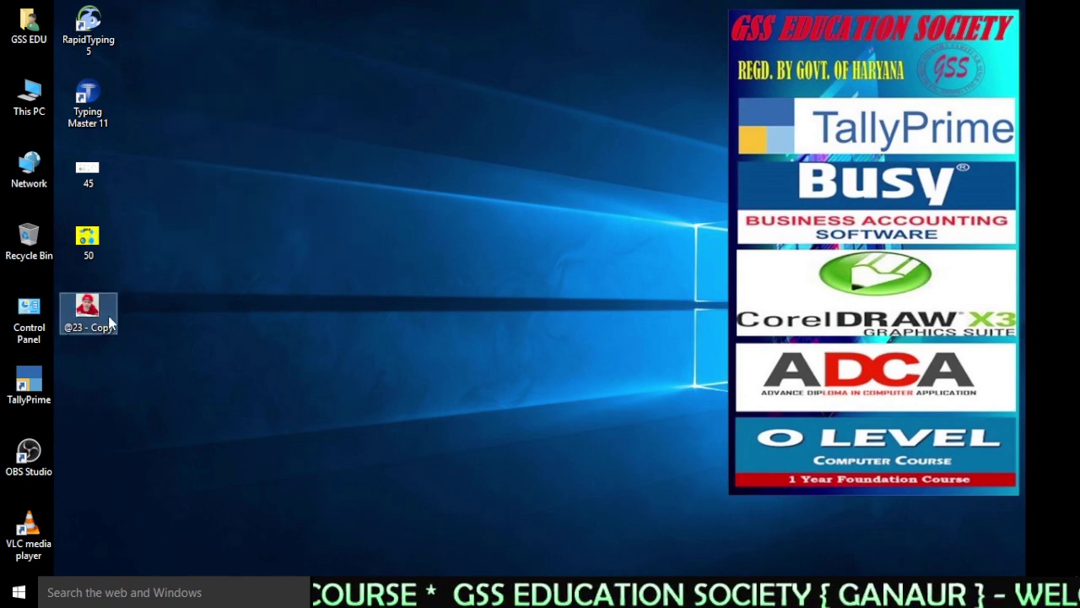
right_click(94, 315)
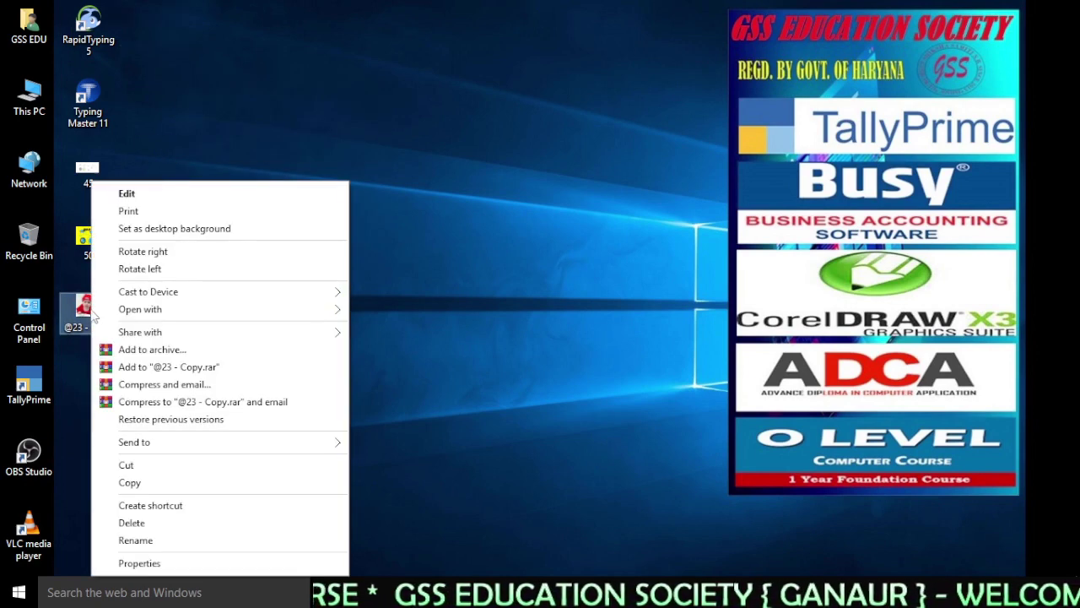
left_click(168, 564)
left_click_drag(265, 171, 357, 73)
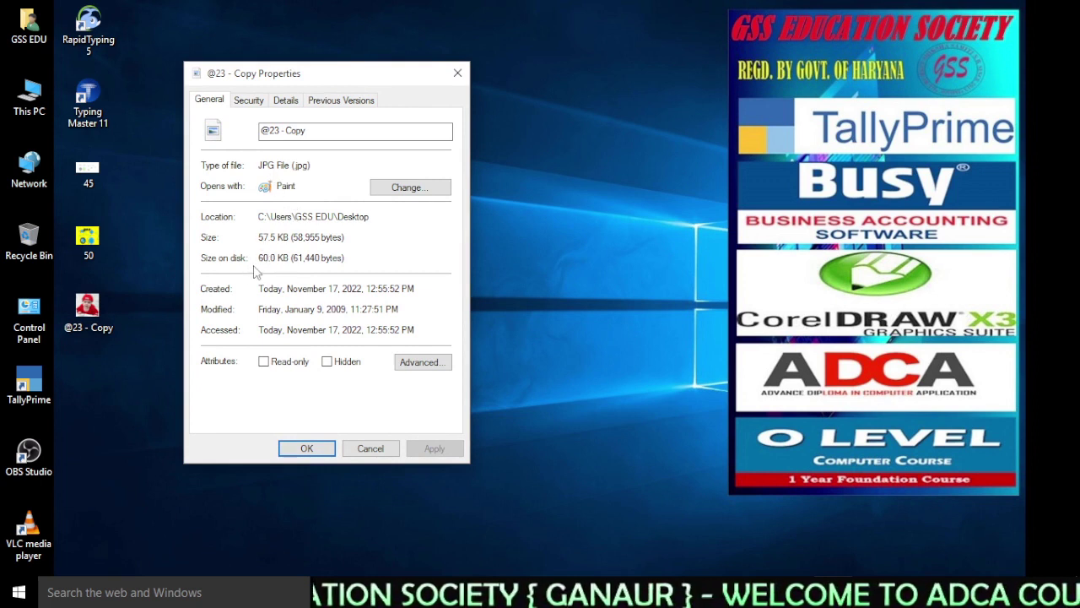
left_click(286, 100)
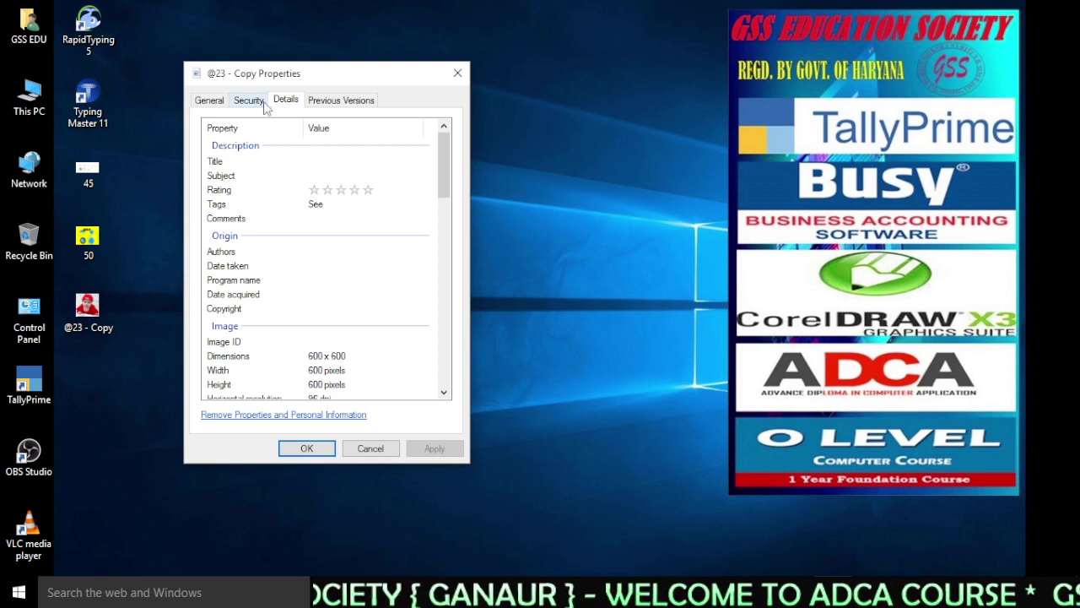
left_click_drag(445, 167, 445, 194)
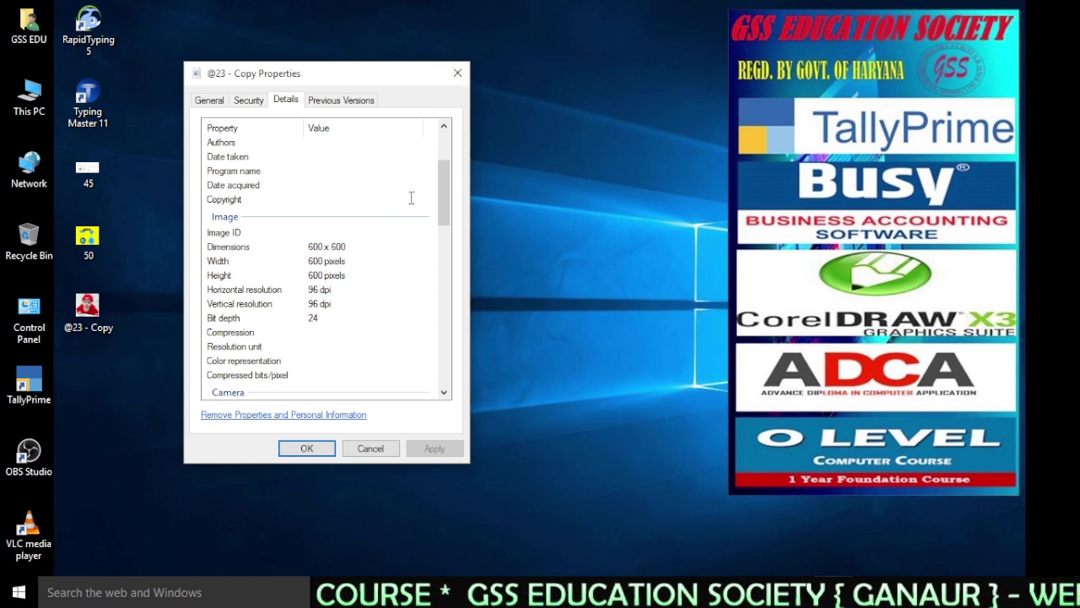
left_click(459, 74)
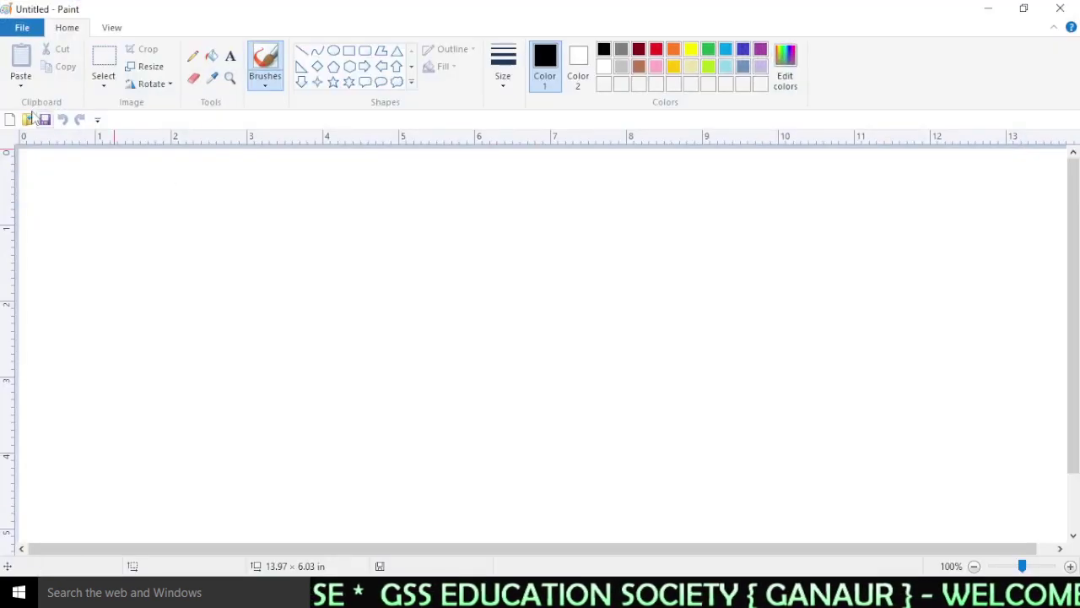
left_click(21, 82)
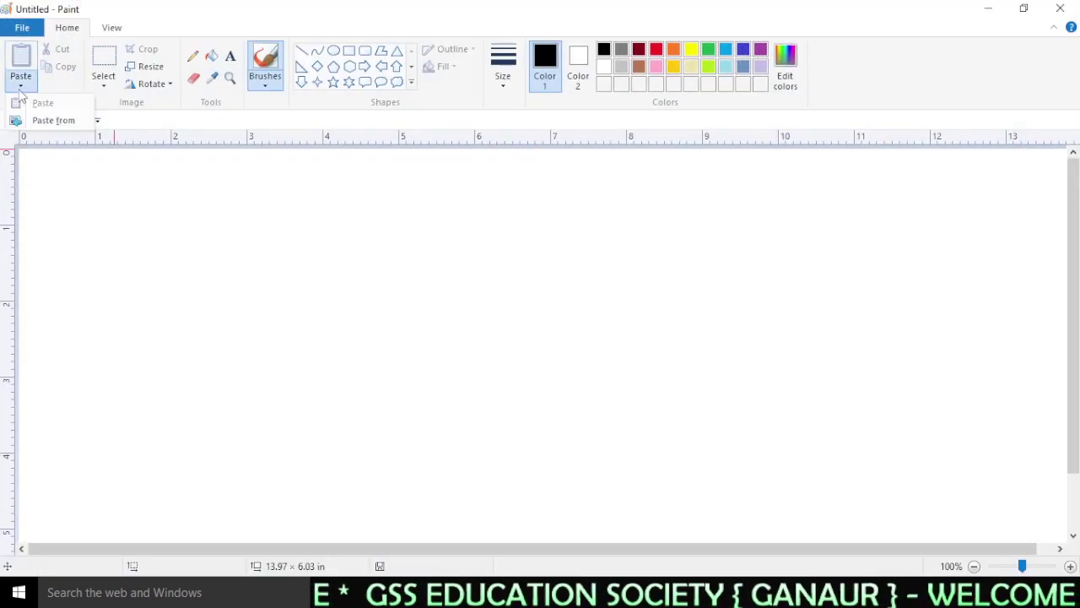
left_click(53, 121)
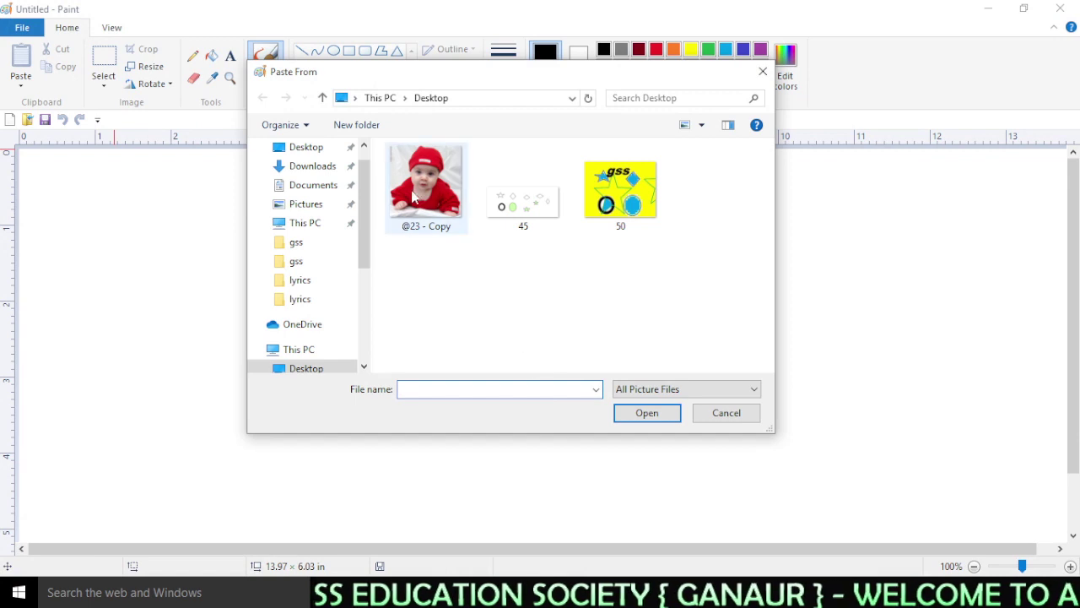
left_click(426, 194)
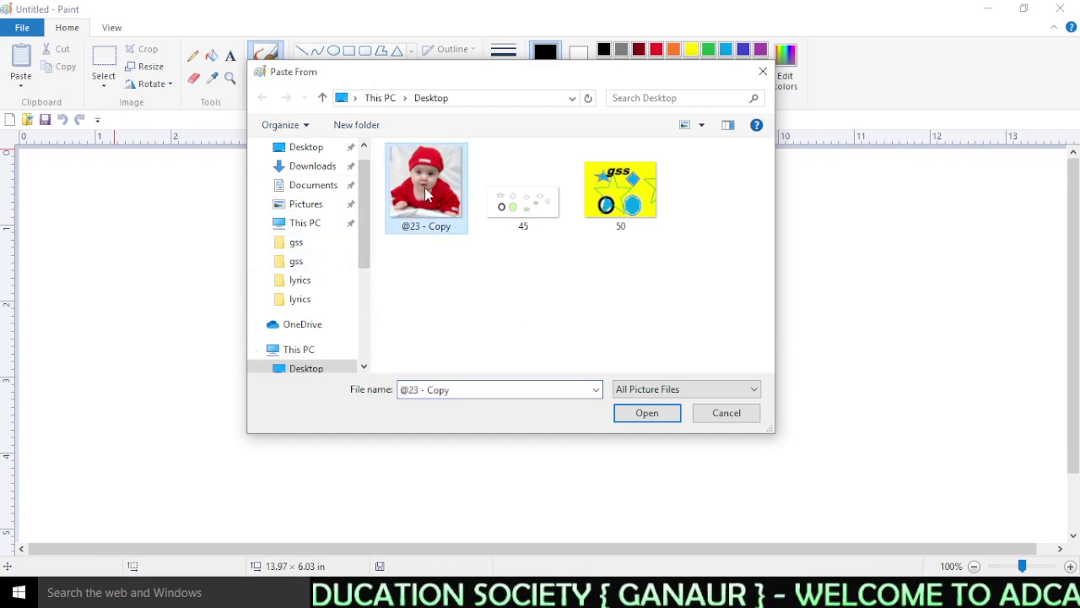
left_click(646, 414)
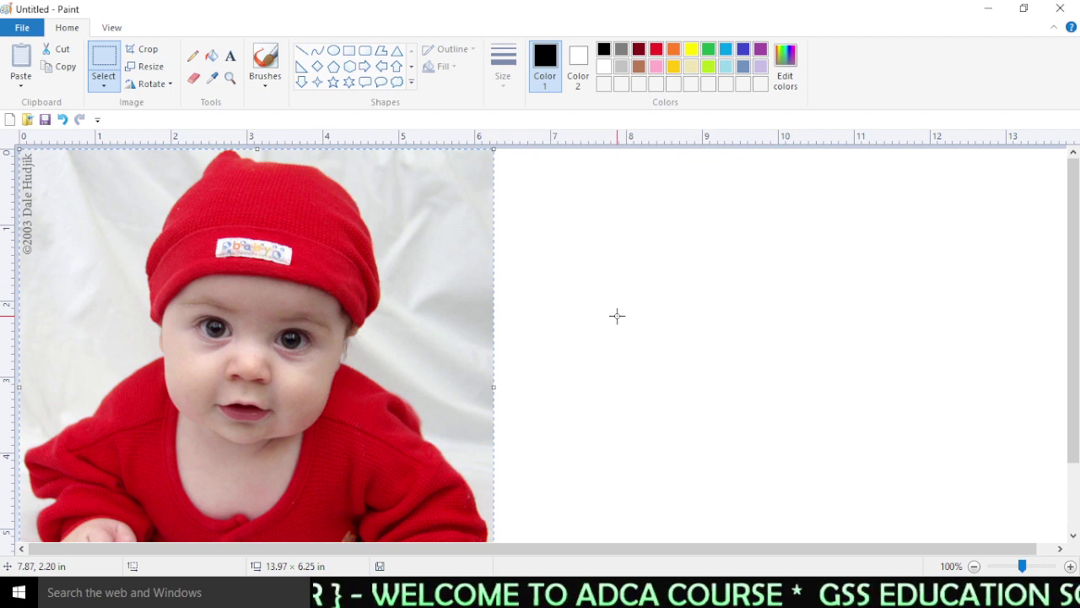
- Start a new blank picture without saving the changes to the untitled one
left_click(31, 29)
left_click(52, 66)
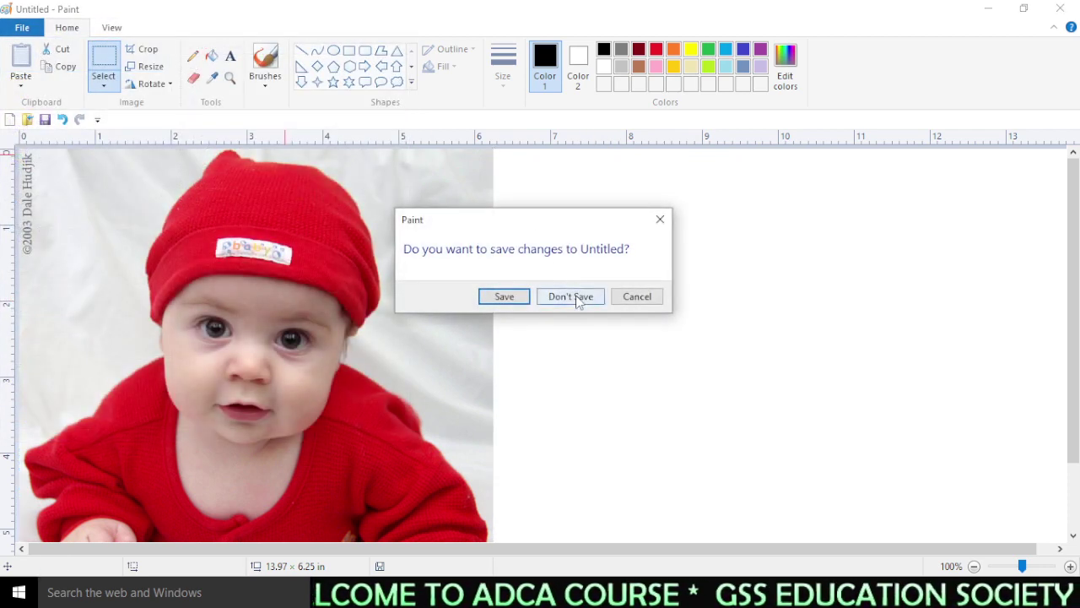
left_click(577, 297)
left_click(22, 27)
left_click(49, 82)
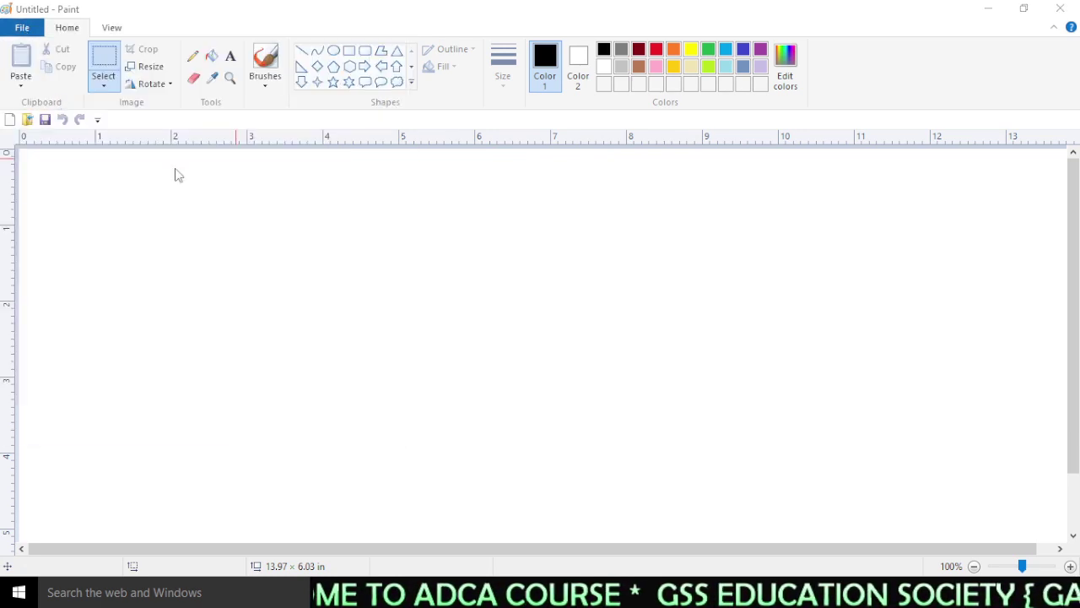
left_click(432, 196)
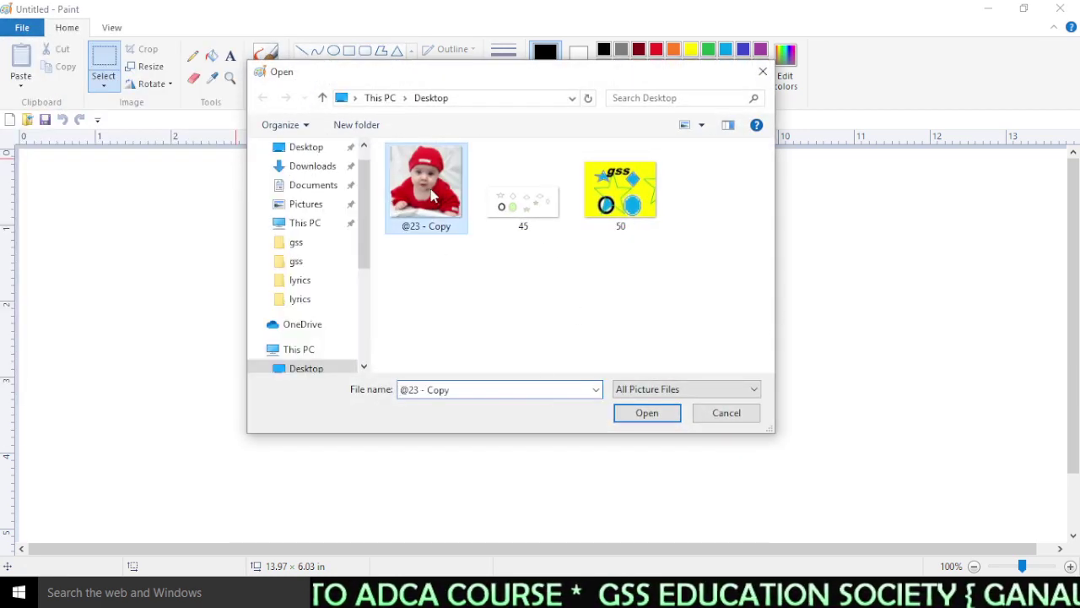
left_click(647, 413)
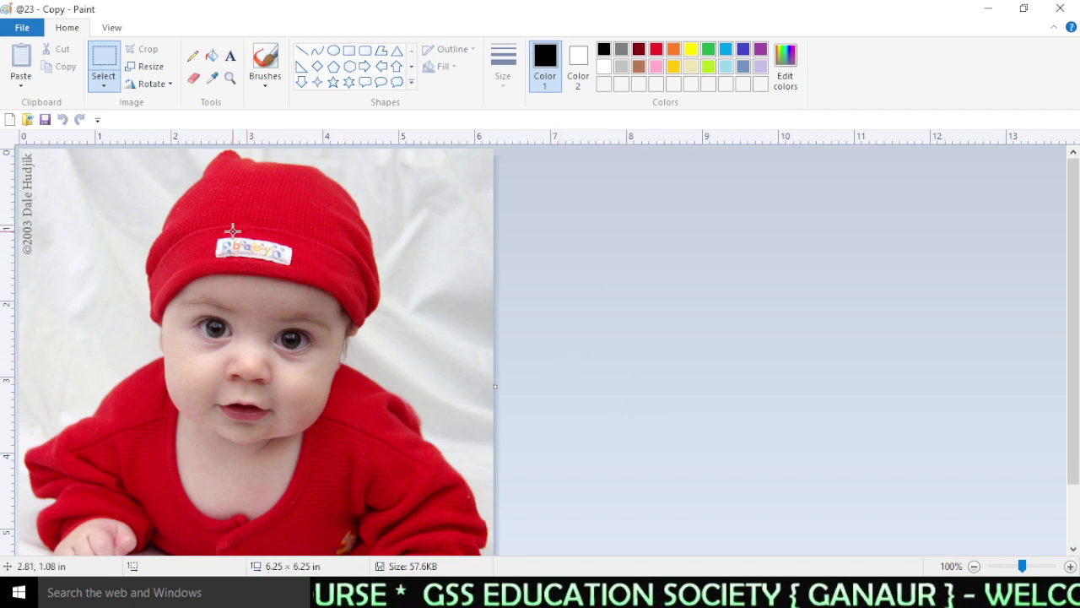
- Resize the picture to 150 pixels horizontally and 90 pixels vertically with Maintain aspect ratio turned off
left_click(145, 66)
left_click_drag(159, 81, 636, 163)
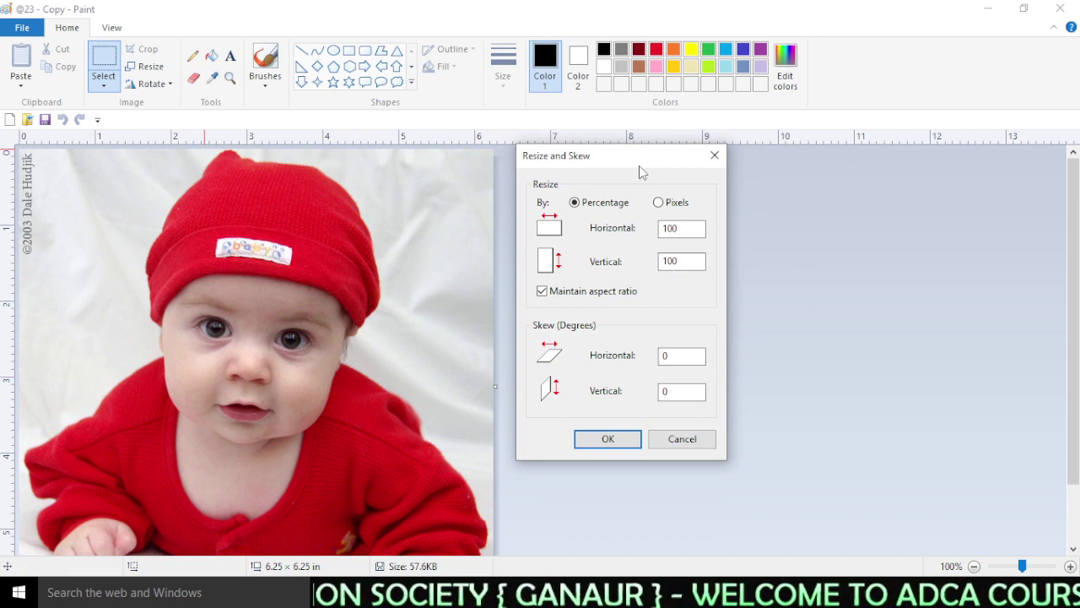
left_click(666, 204)
left_click(546, 293)
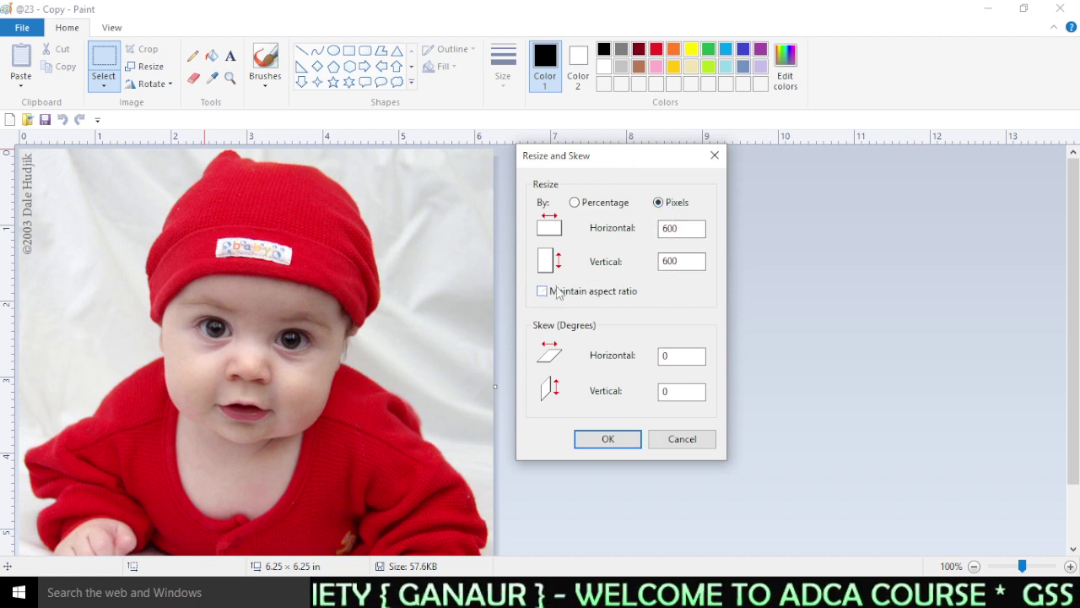
left_click_drag(616, 165, 565, 194)
left_click(640, 258)
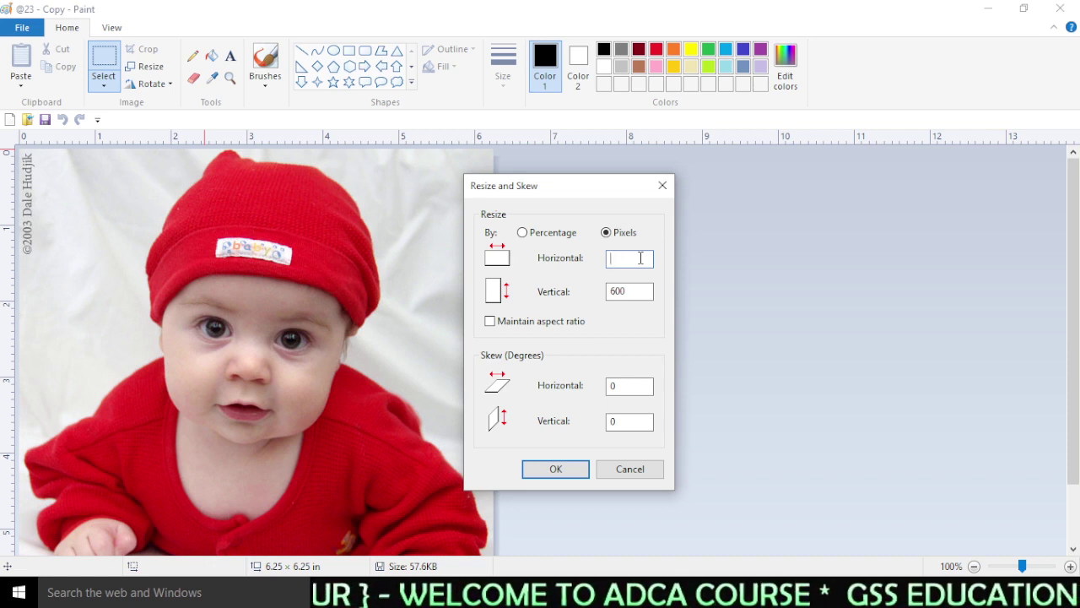
left_click_drag(634, 293, 588, 292)
type("90")
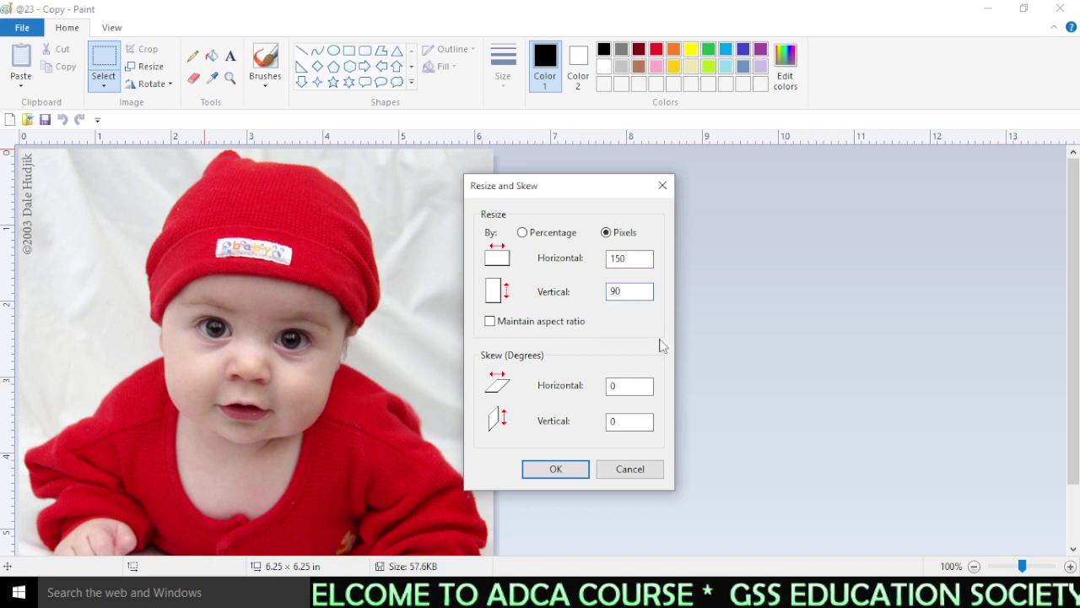
left_click(528, 327)
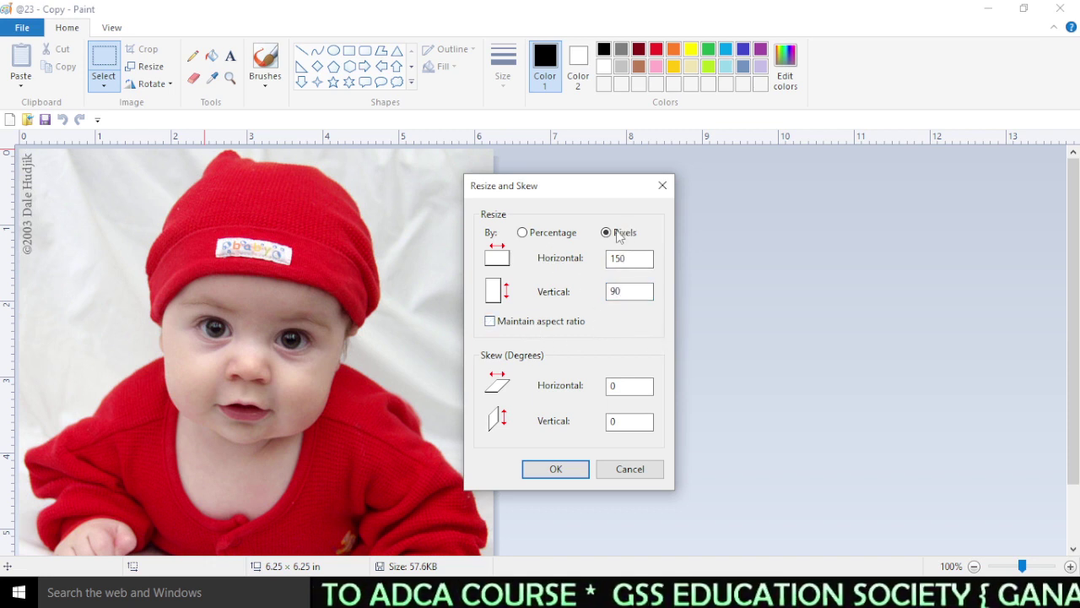
left_click(566, 478)
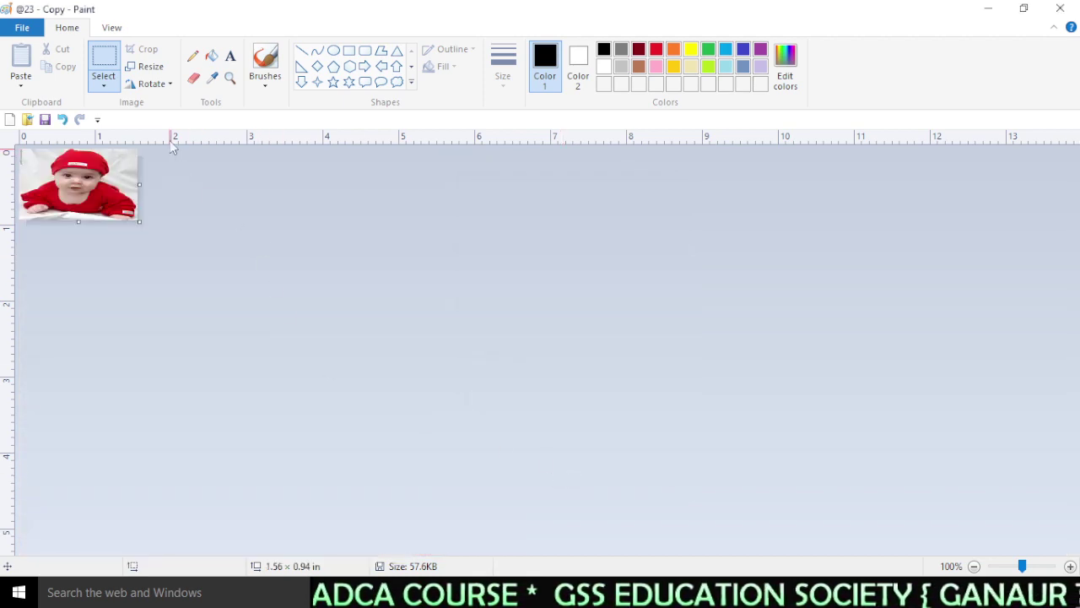
- Bring up the Save as format choices for the resized picture
left_click(22, 27)
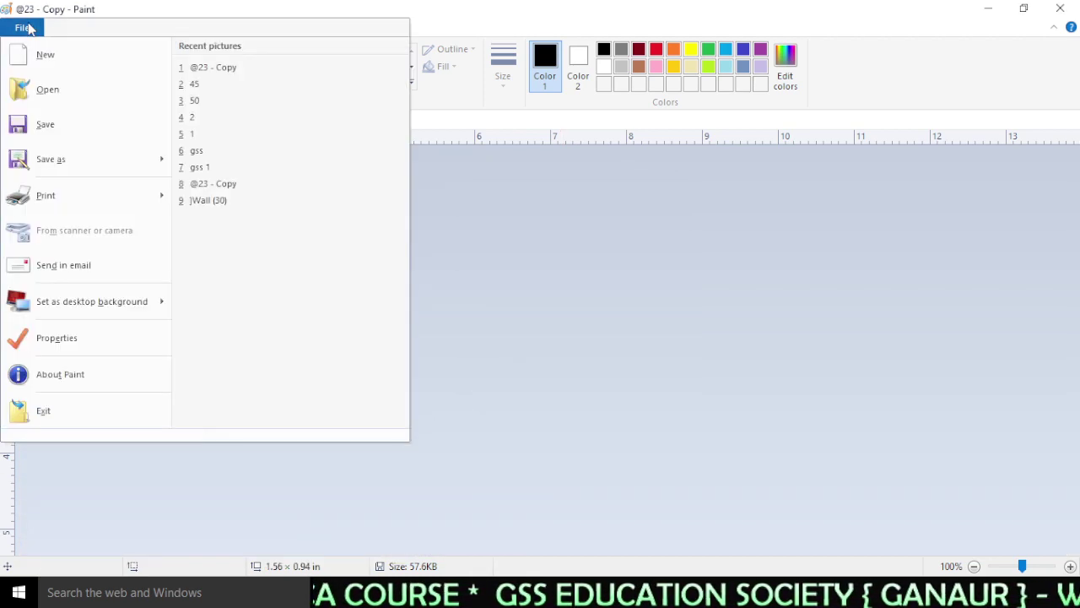
mouse_move(59, 163)
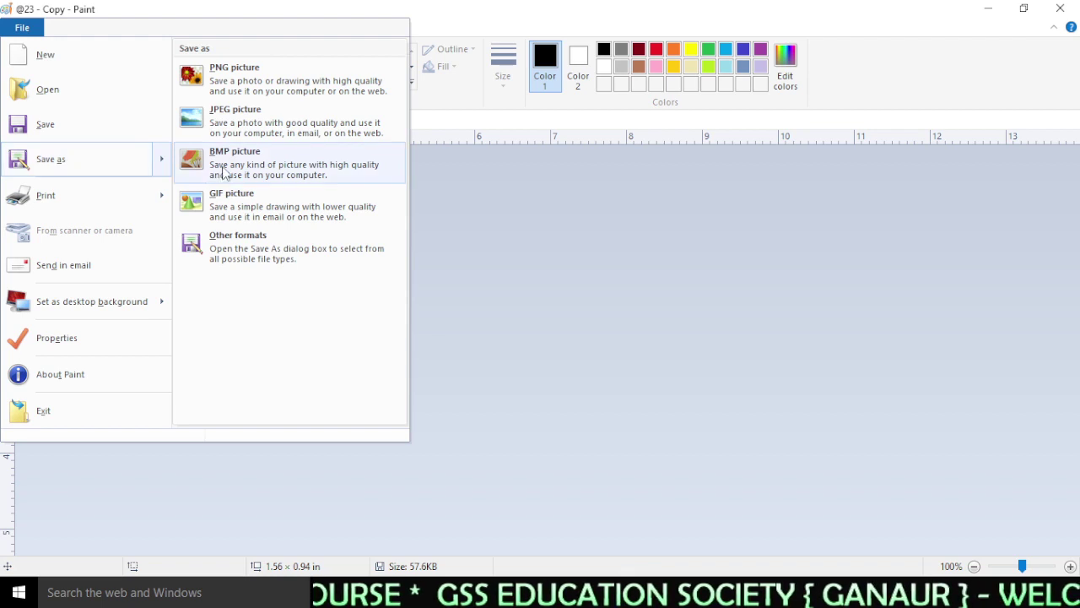